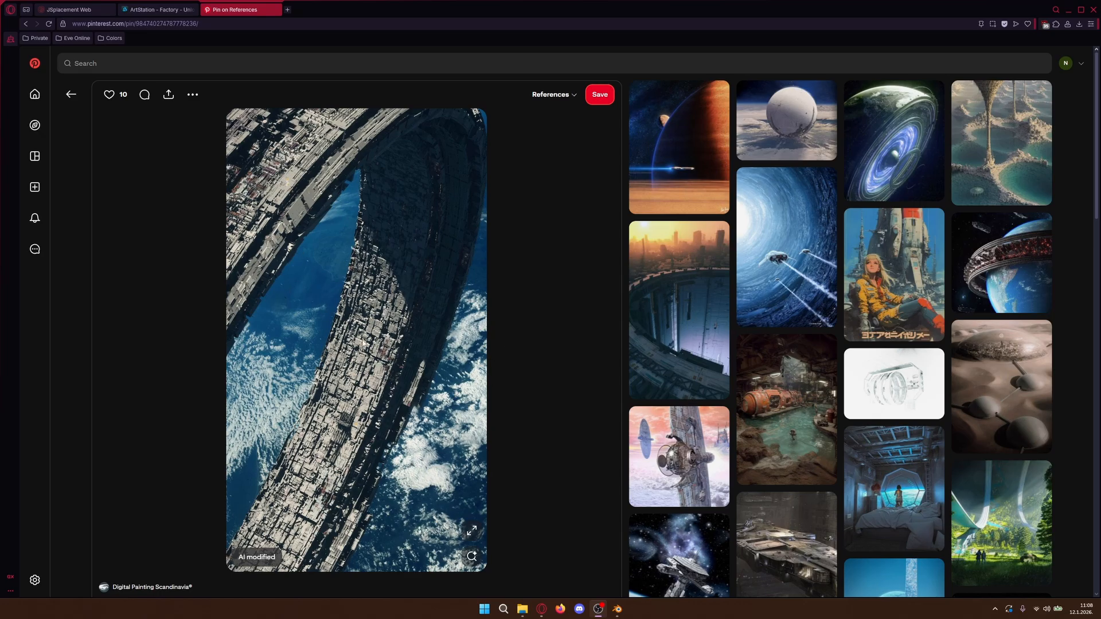
- Examine the ring-shaped space structure reference image up close, including its panelled surface detail
ctrl+scroll(294, 218, up, 5)
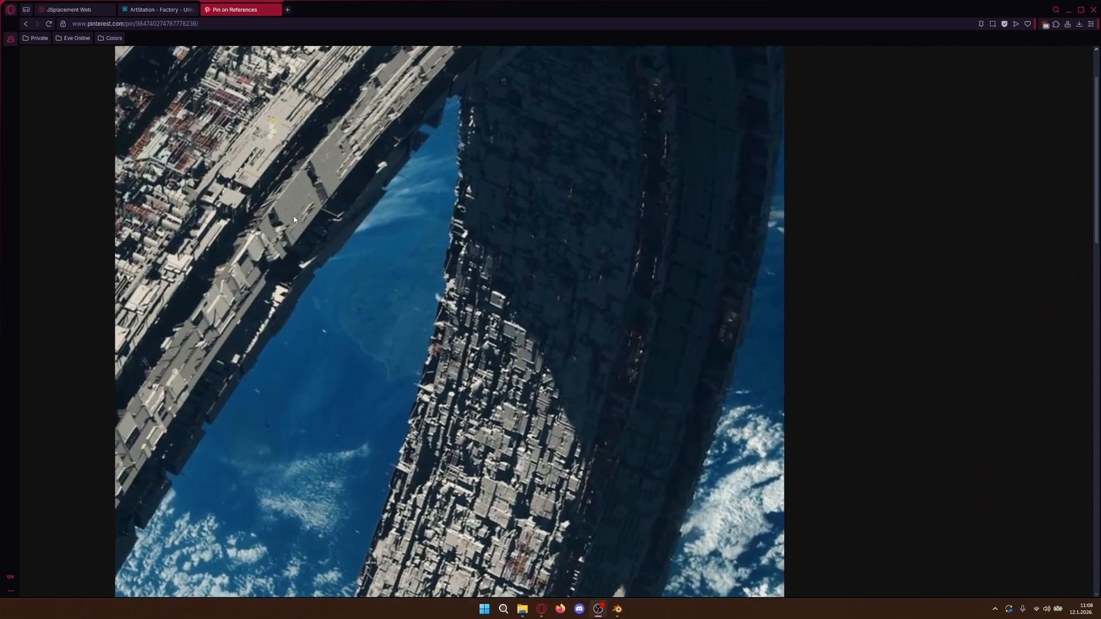
ctrl+scroll(294, 219, down, 5)
ctrl+scroll(293, 220, up, 1)
ctrl+scroll(294, 220, up, 1)
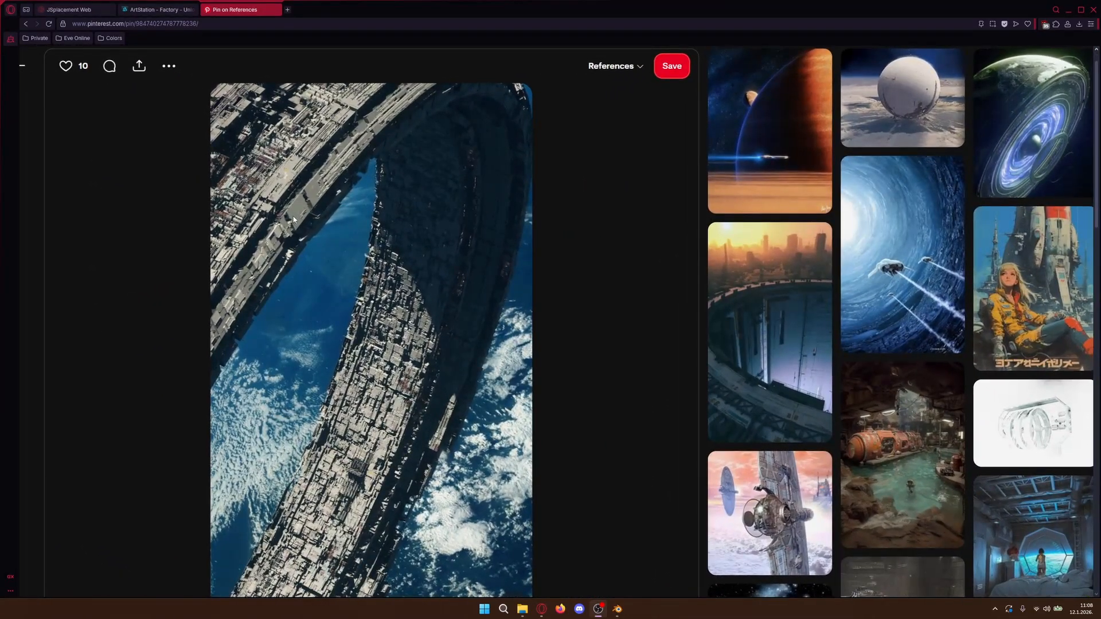
ctrl+scroll(293, 219, up, 2)
ctrl+scroll(293, 220, down, 4)
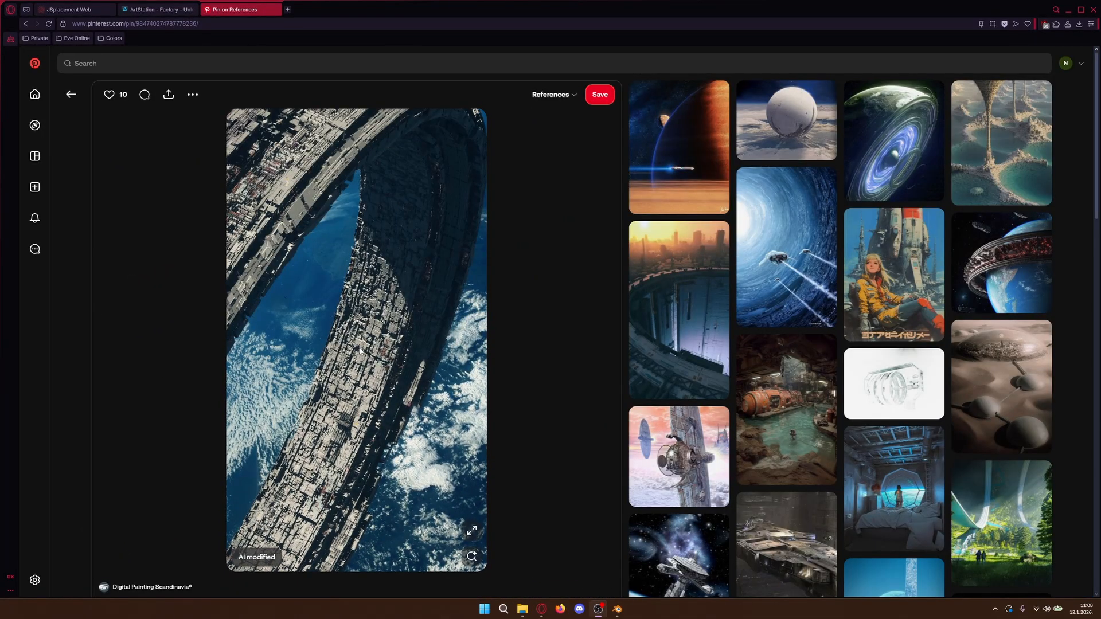
scroll(368, 323, down, 1)
scroll(368, 322, up, 1)
- Switch to Blender and delete all default objects from the scene
mouse_move(617, 610)
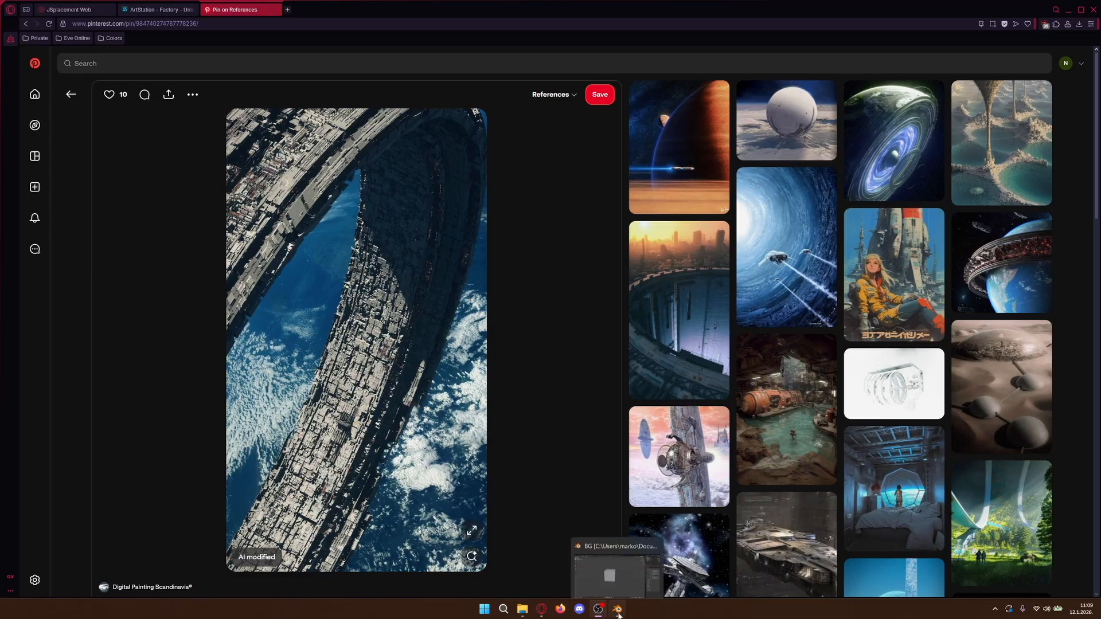
click(618, 565)
middle_drag(596, 299, 490, 336)
scroll(482, 355, up, 2)
key(a)
key(x)
click(465, 387)
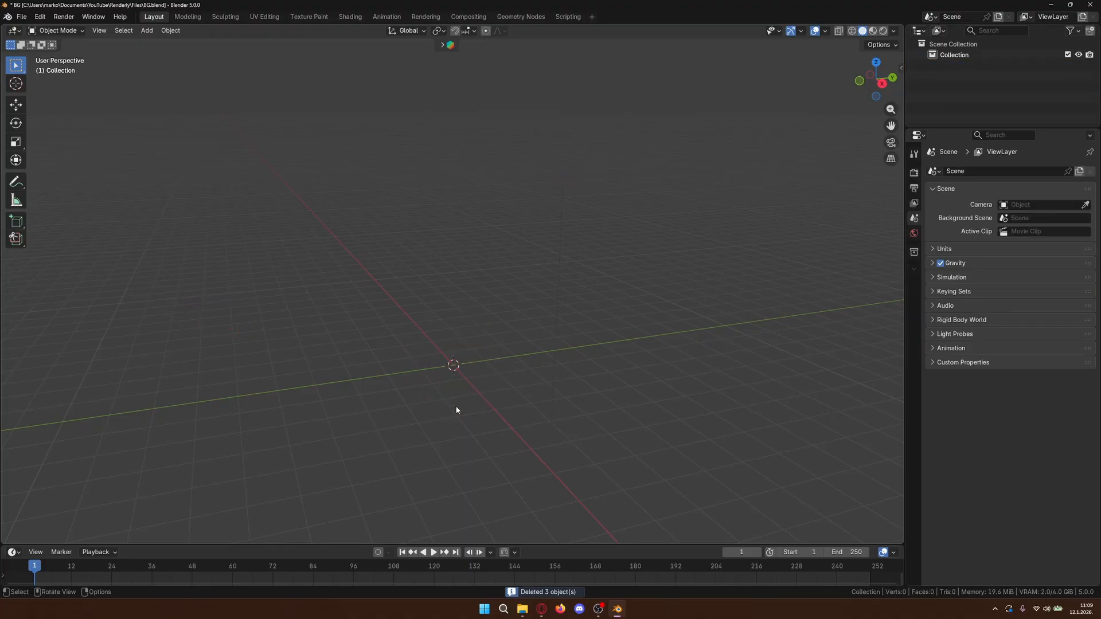
key(shift+a)
mouse_move(453, 380)
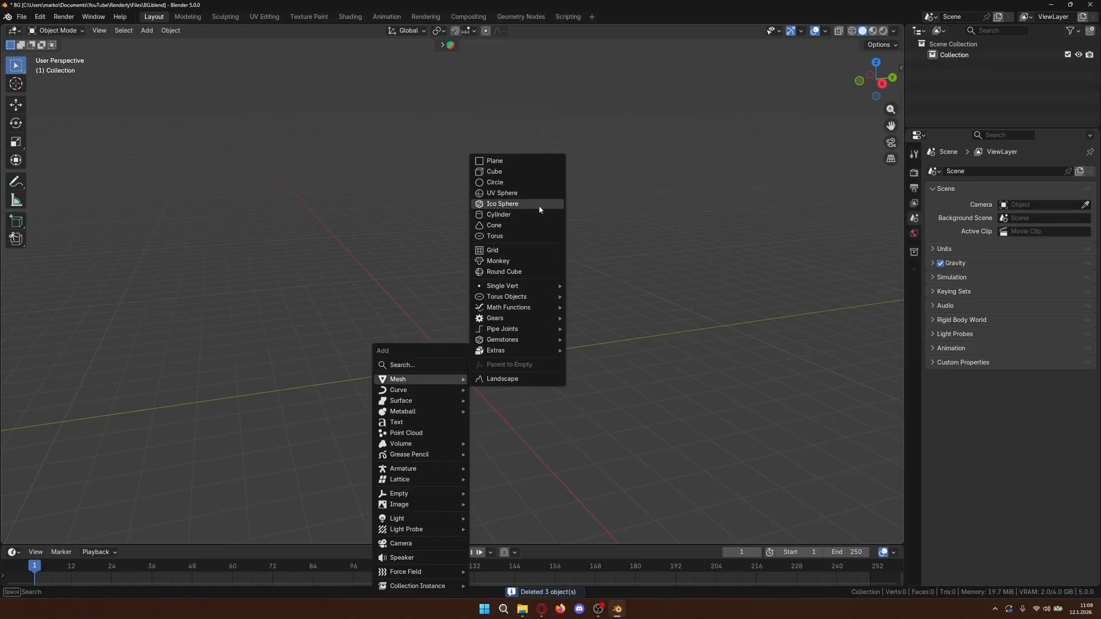
click(525, 236)
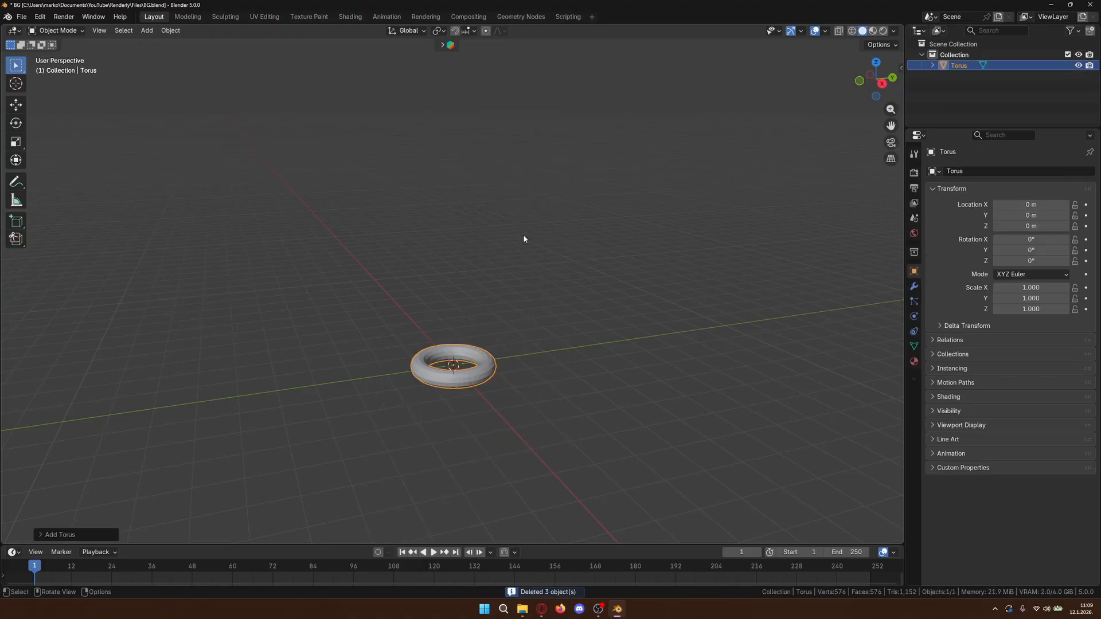
key(x)
click(465, 364)
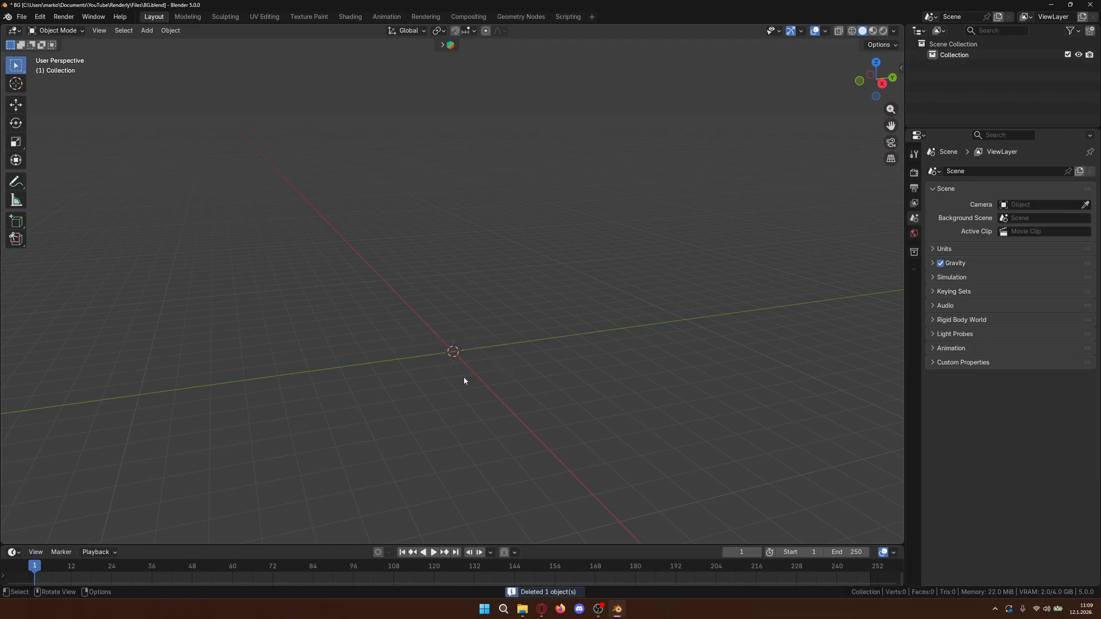
- Add a cylinder mesh at the world origin
key(shift+a)
mouse_move(463, 376)
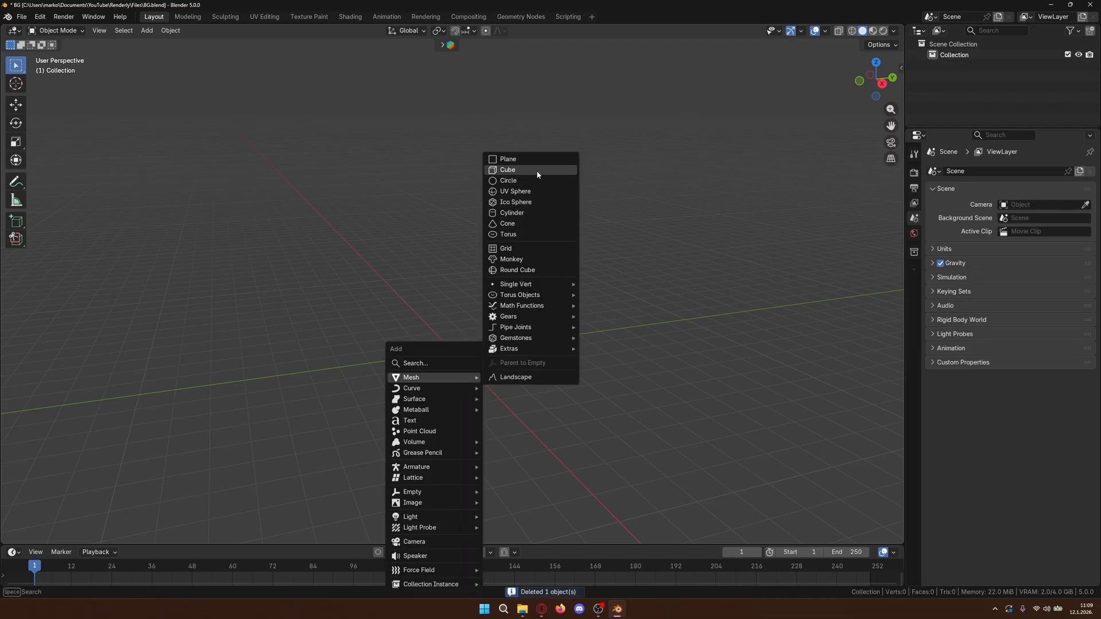
click(530, 213)
scroll(486, 381, down, 3)
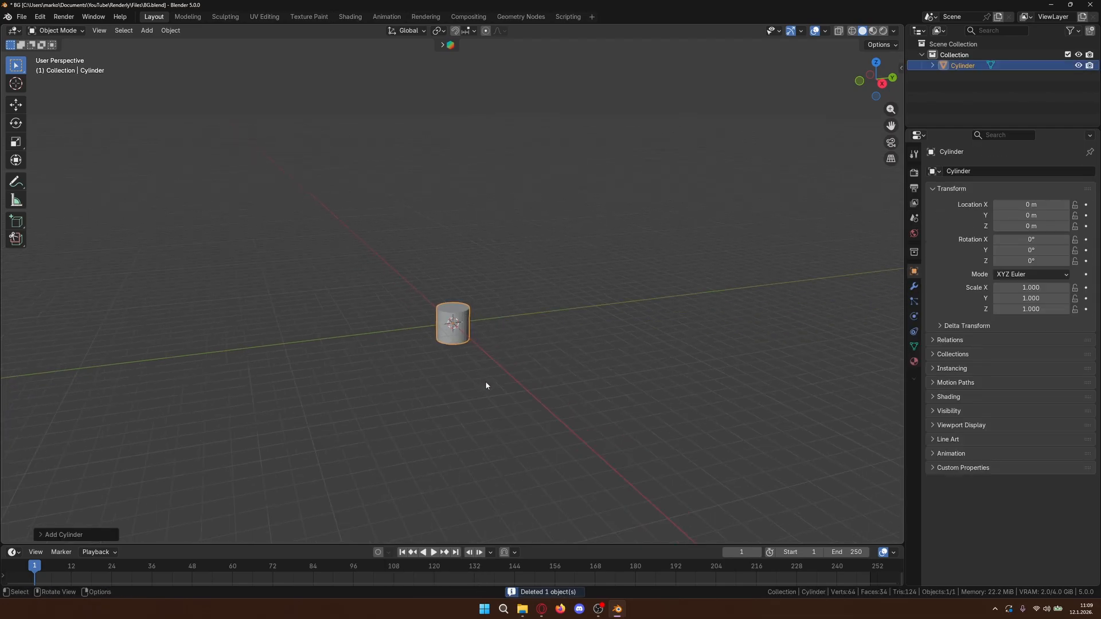
- Flatten the cylinder along the Z axis to a scale of about 0.2
middle_drag(497, 381, 490, 415)
scroll(489, 415, up, 7)
middle_drag(578, 452, 563, 234)
key(s)
key(z)
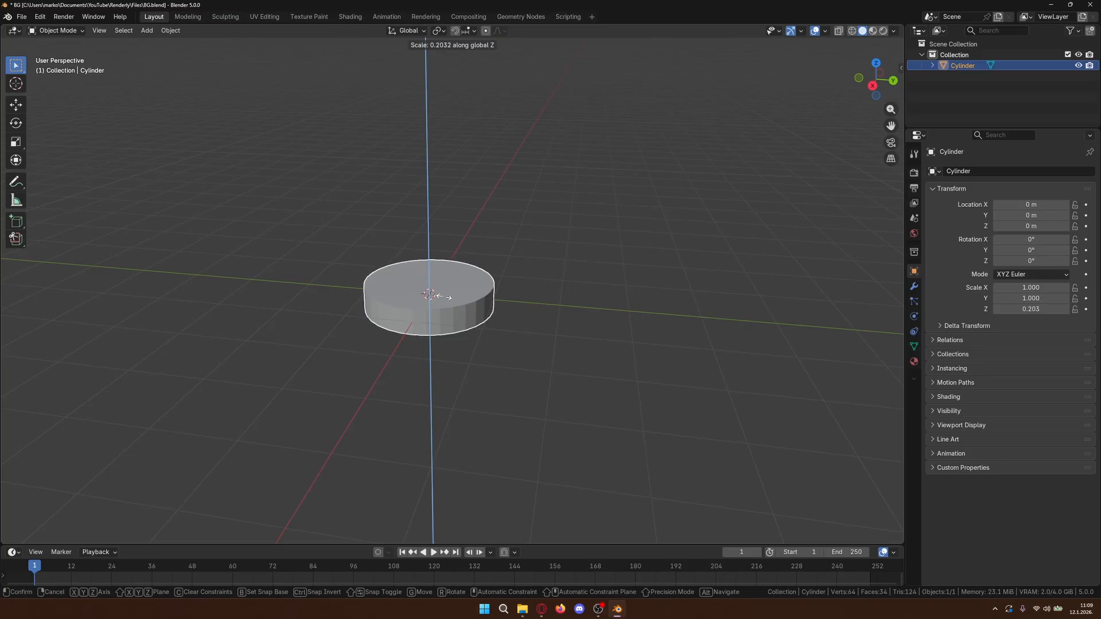
click(444, 299)
- In Edit Mode, bridge the cylinder's top and bottom cap faces to open it into a hollow band
shift+middle_drag(467, 365, 487, 405)
scroll(493, 378, up, 3)
click(445, 325)
key(Tab)
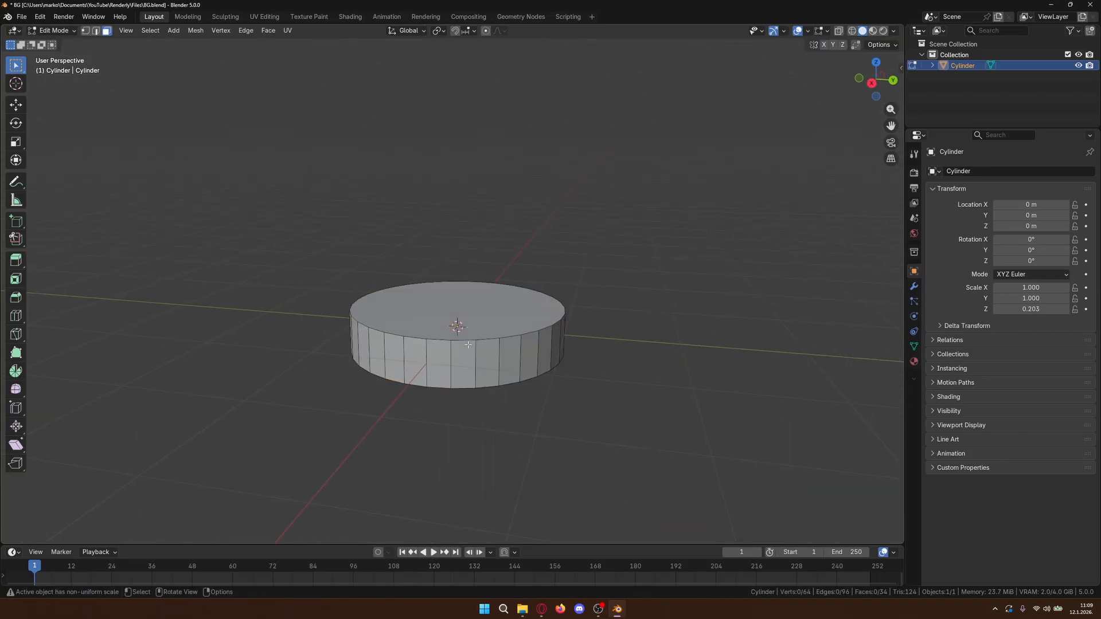
key(3)
click(454, 321)
middle_drag(454, 321, 570, 307)
shift+click(459, 389)
middle_drag(459, 388, 487, 295)
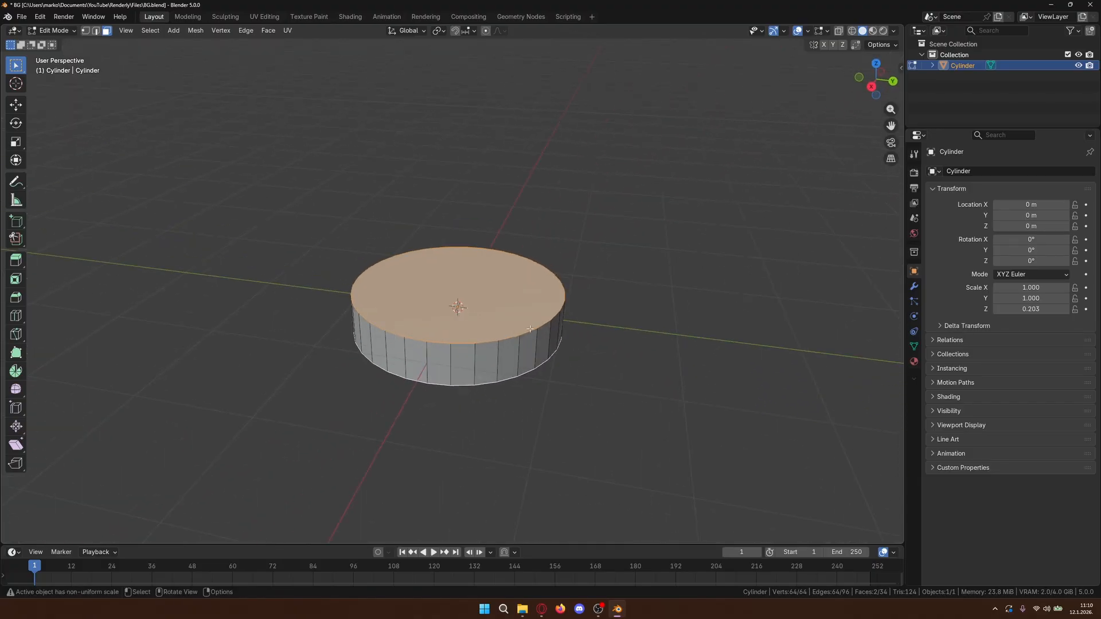
right_click(487, 295)
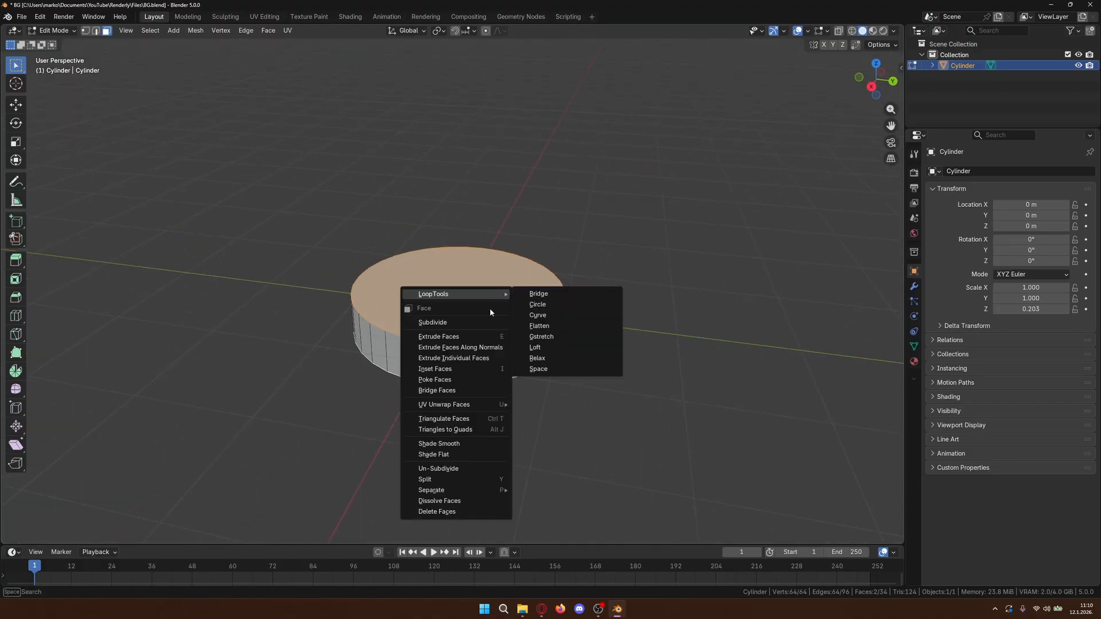
click(468, 392)
click(686, 359)
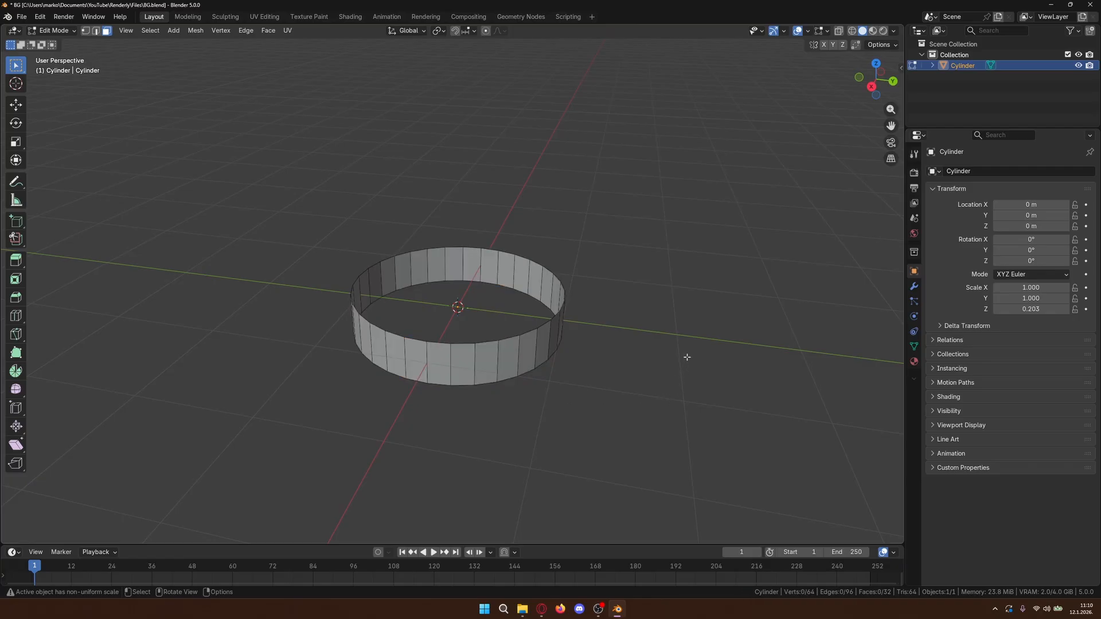
- Extrude the band's entire face loop inward along its normals by about 0.136 m and return to Object Mode
middle_drag(686, 360, 615, 325)
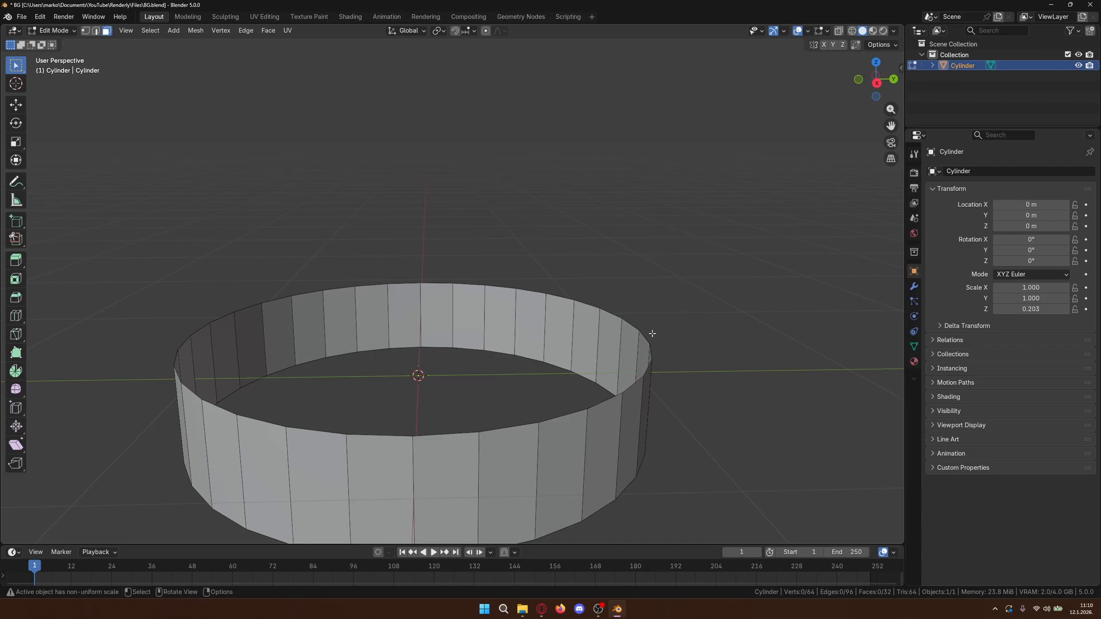
middle_drag(546, 305, 593, 265)
alt+click(606, 196)
click(606, 278)
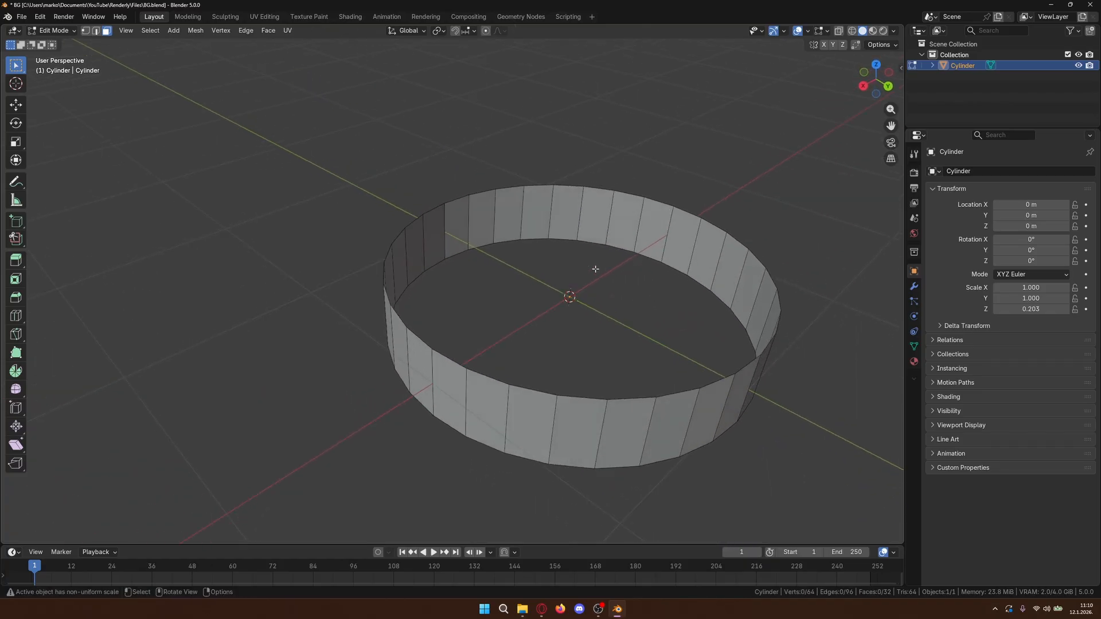
alt+click(489, 227)
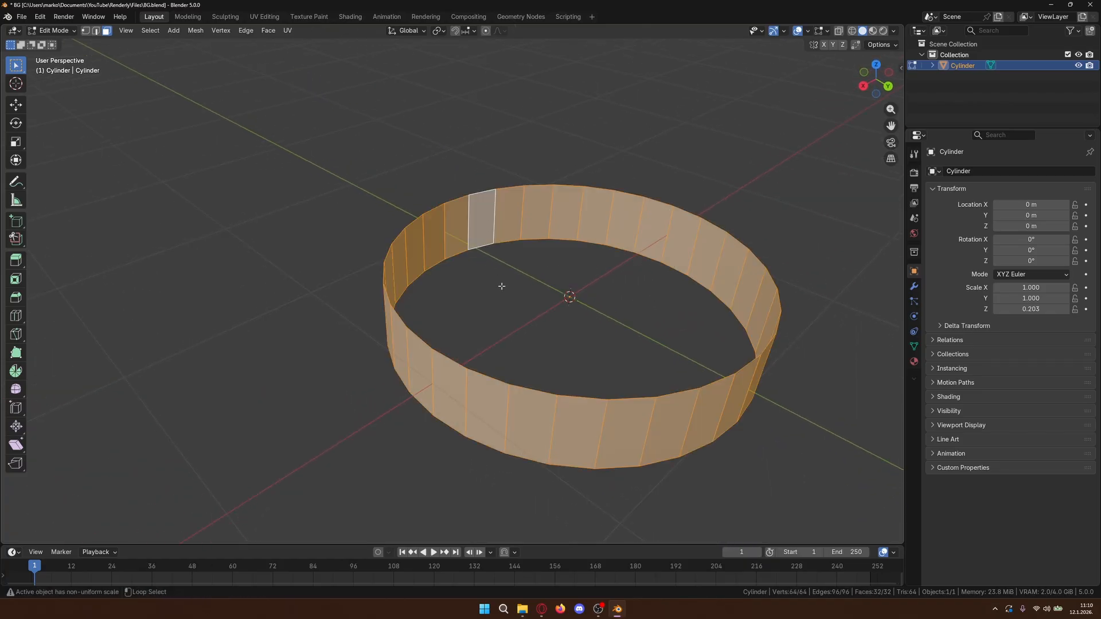
middle_drag(502, 286, 423, 257)
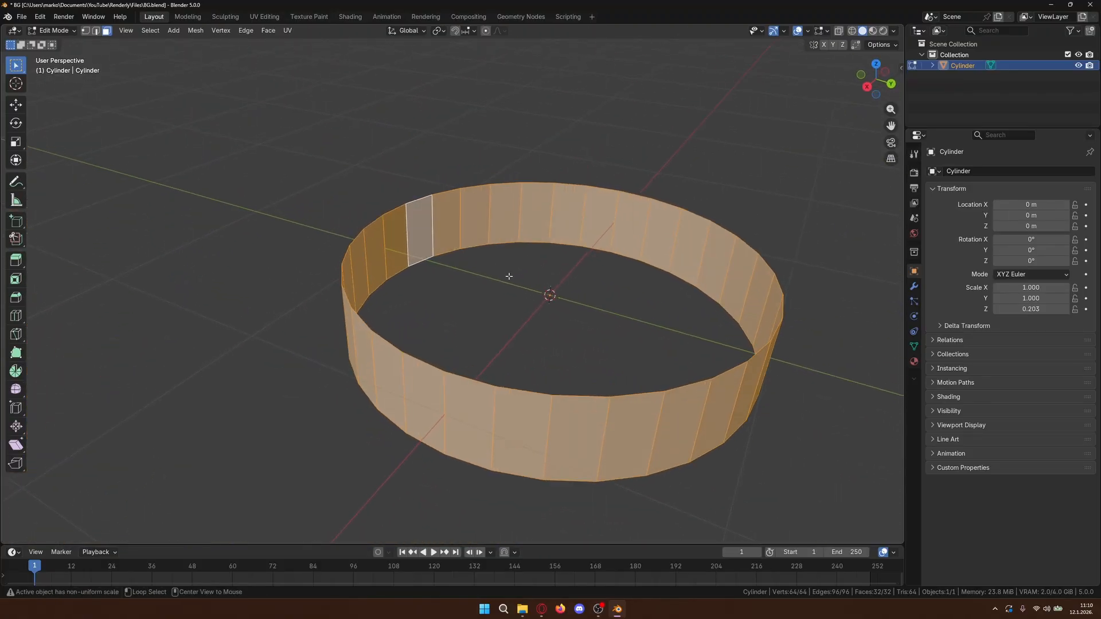
key(alt+e)
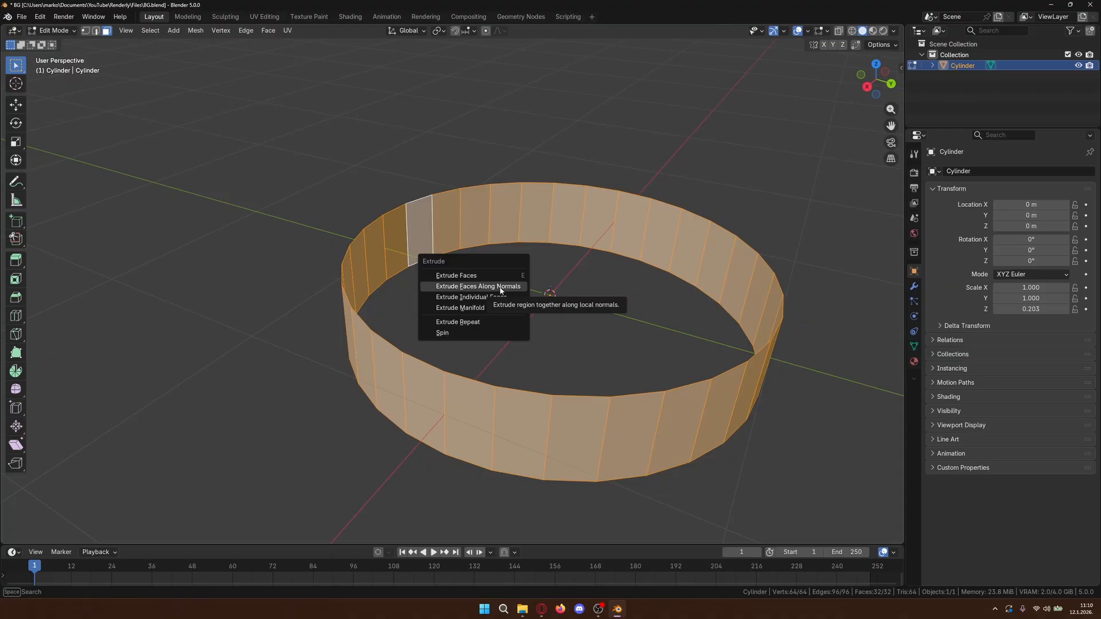
click(500, 289)
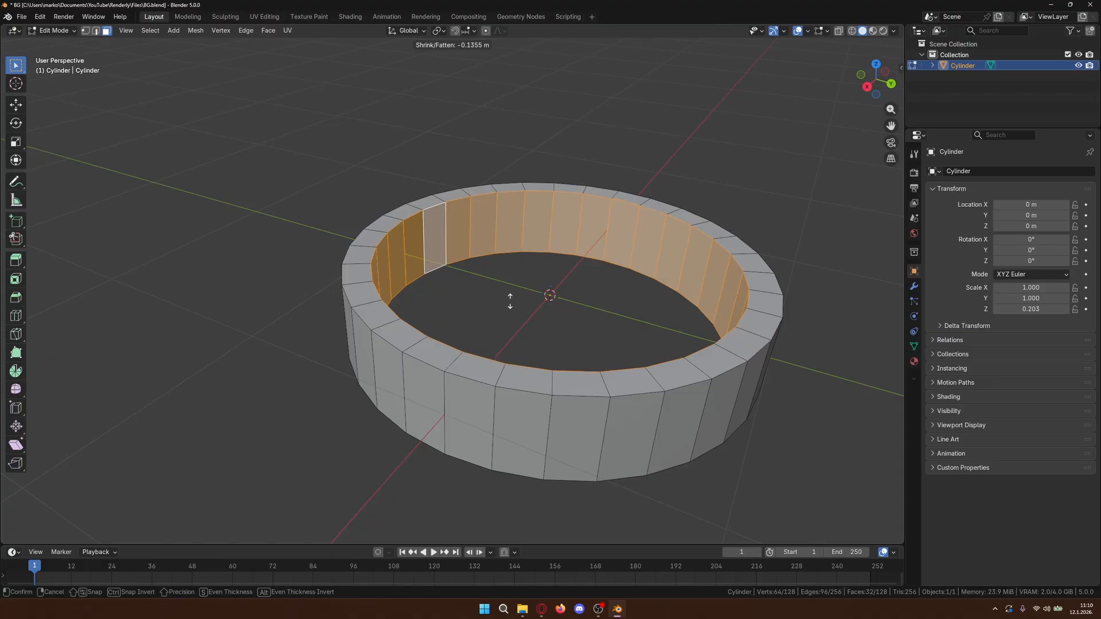
click(510, 301)
click(545, 294)
mouse_move(545, 295)
middle_down()
mouse_move(697, 250)
mouse_move(568, 260)
mouse_move(602, 218)
mouse_move(551, 280)
mouse_move(568, 258)
mouse_move(528, 282)
mouse_move(551, 290)
mouse_move(639, 248)
mouse_move(579, 296)
mouse_move(511, 315)
mouse_move(528, 306)
middle_up()
key(q)
key(Tab)
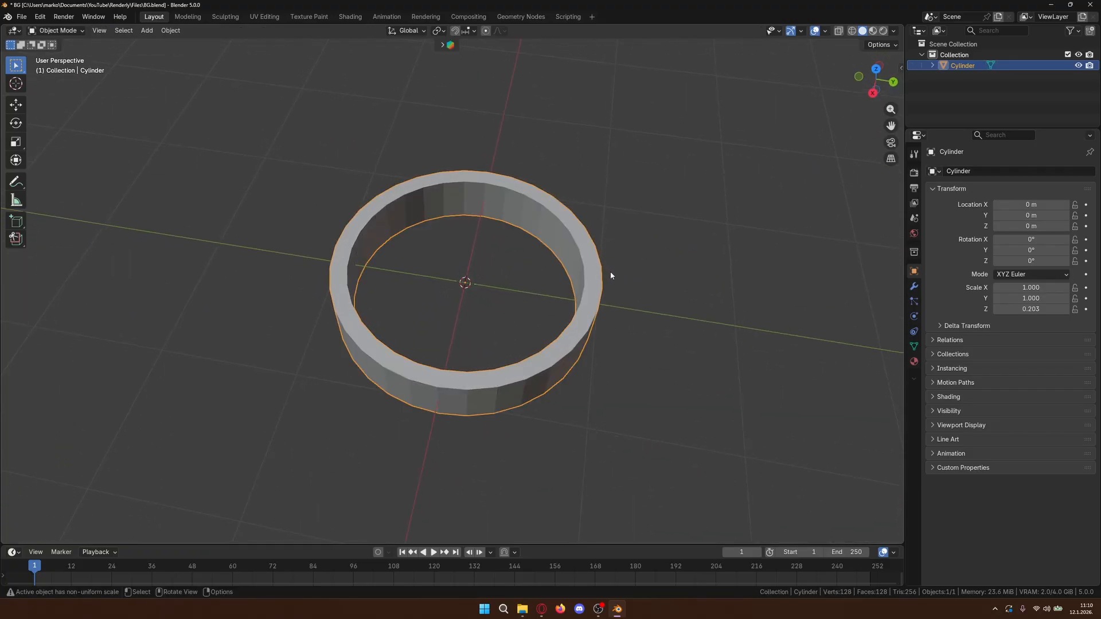
- Check the ring reference image in the browser, return to Blender and rotate the ring 90° about the X axis
click(541, 609)
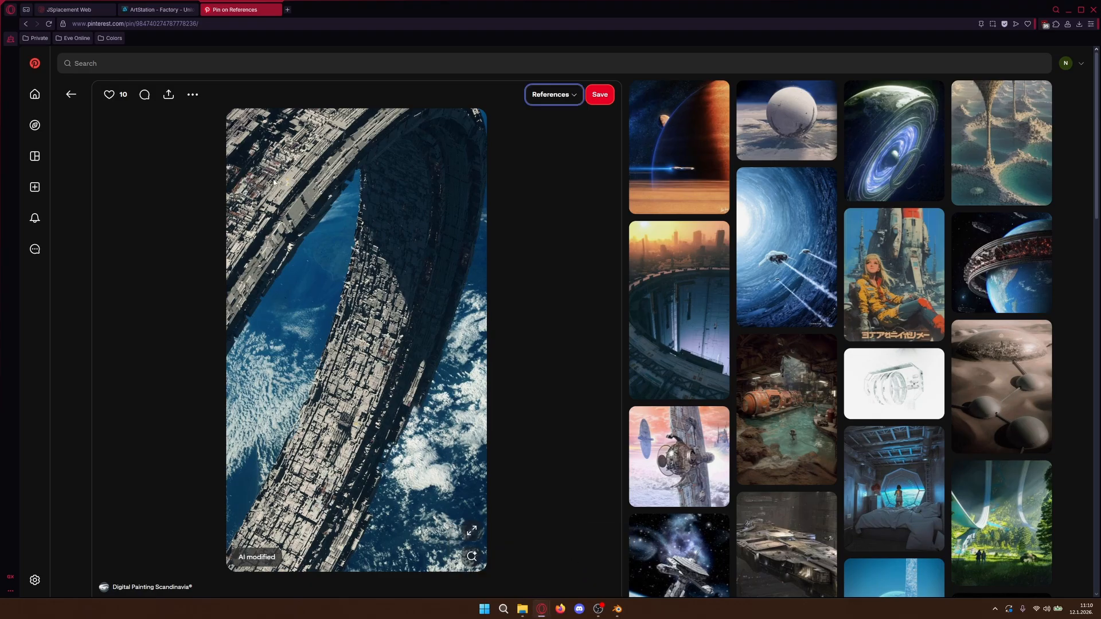
click(1069, 10)
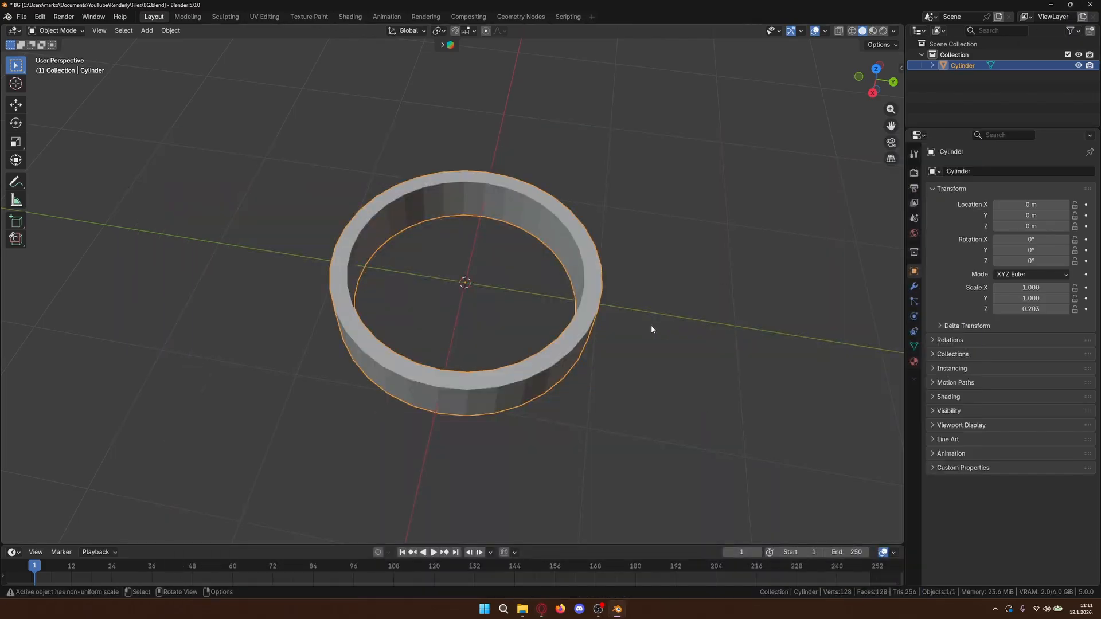
key(r)
key(x)
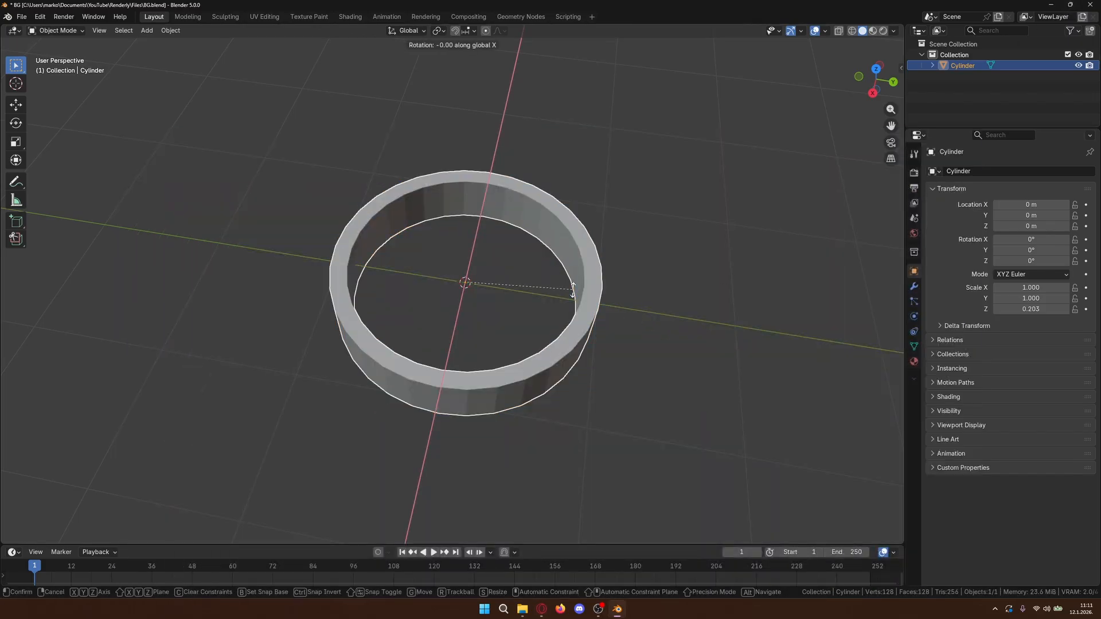
text(90)
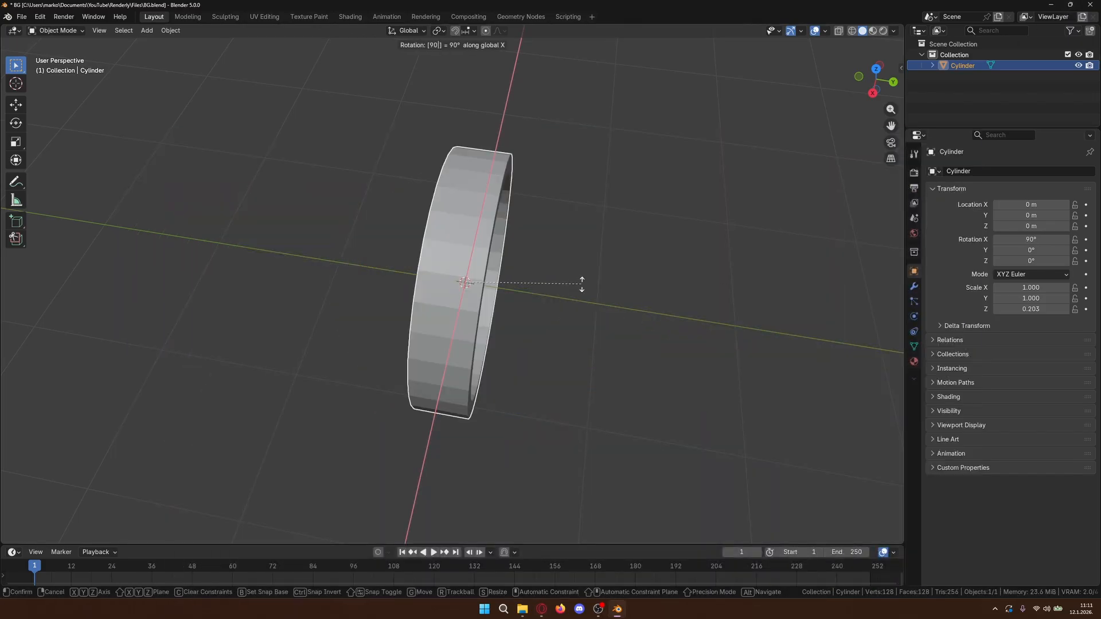
key(Return)
- Rotate the ring -20° about the global Z axis
key(r)
key(z)
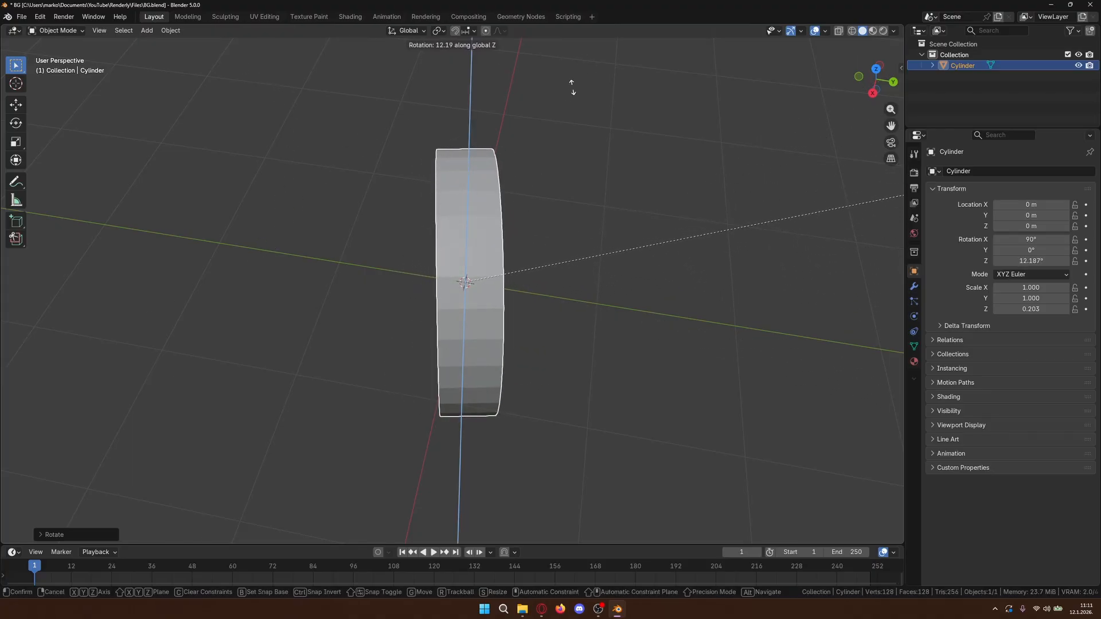
text(20)
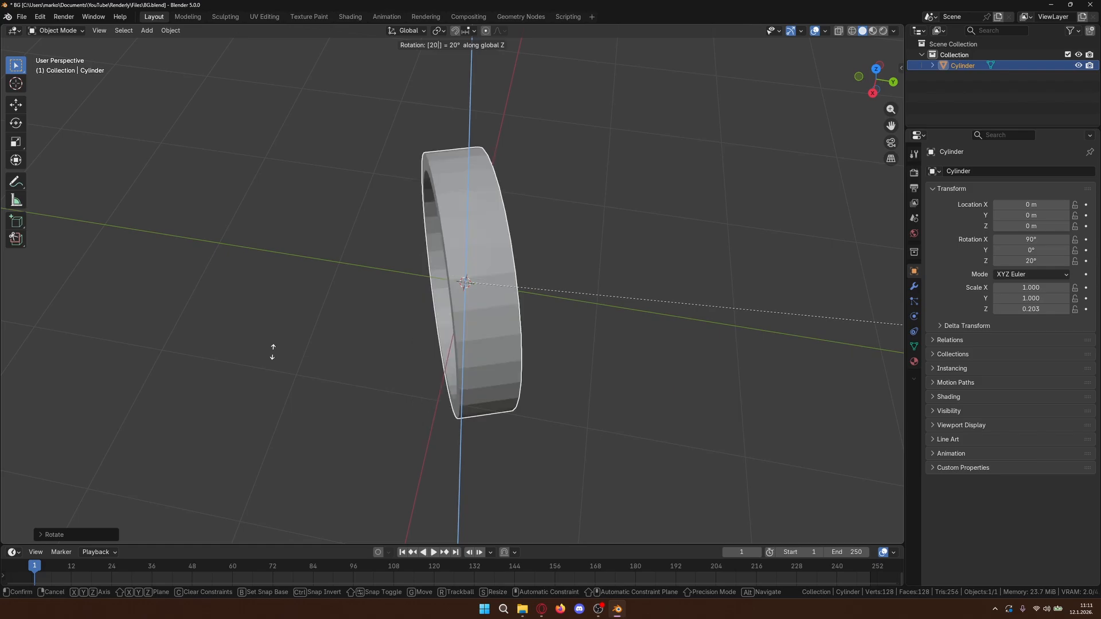
key(BackSpace)
key(BackSpace)
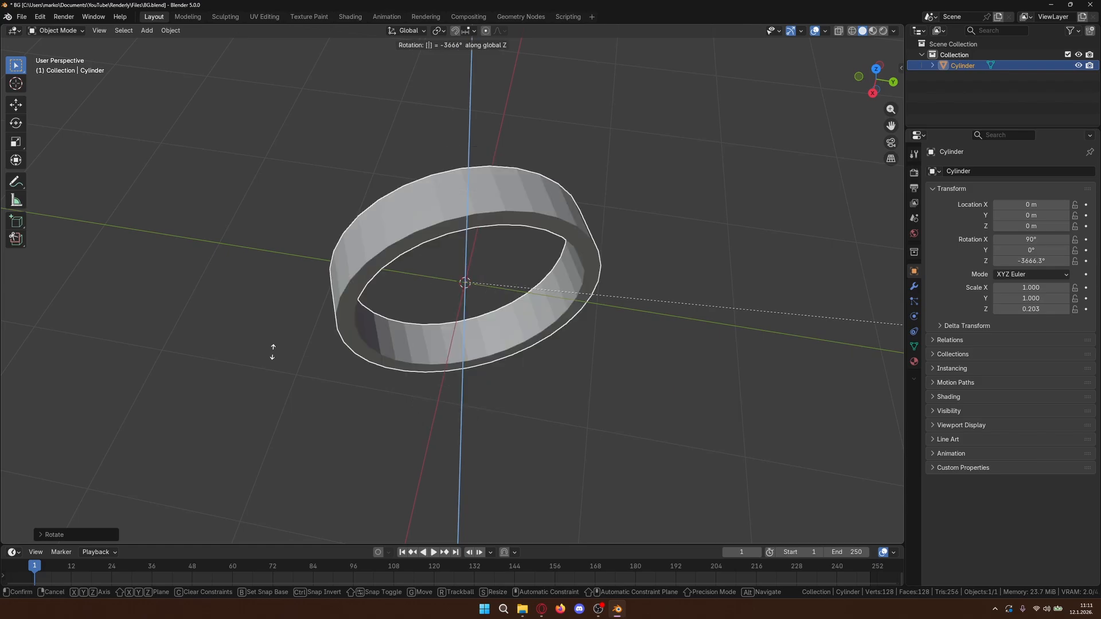
text(-20)
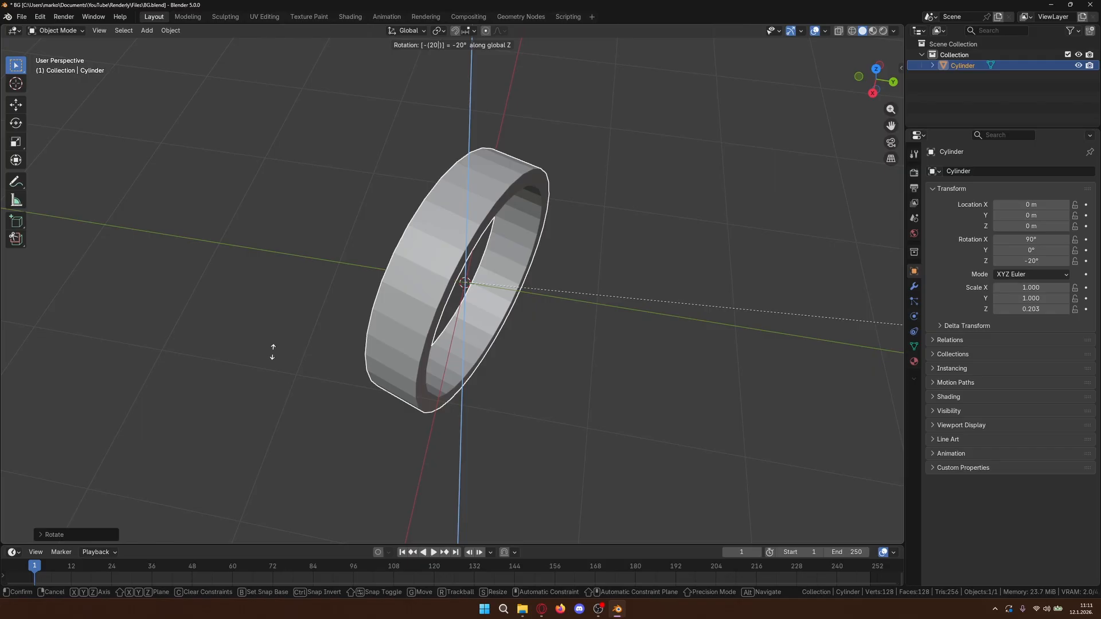
key(Return)
- Scale the ring up uniformly by a factor of about 1.4
scroll(671, 285, up, 3)
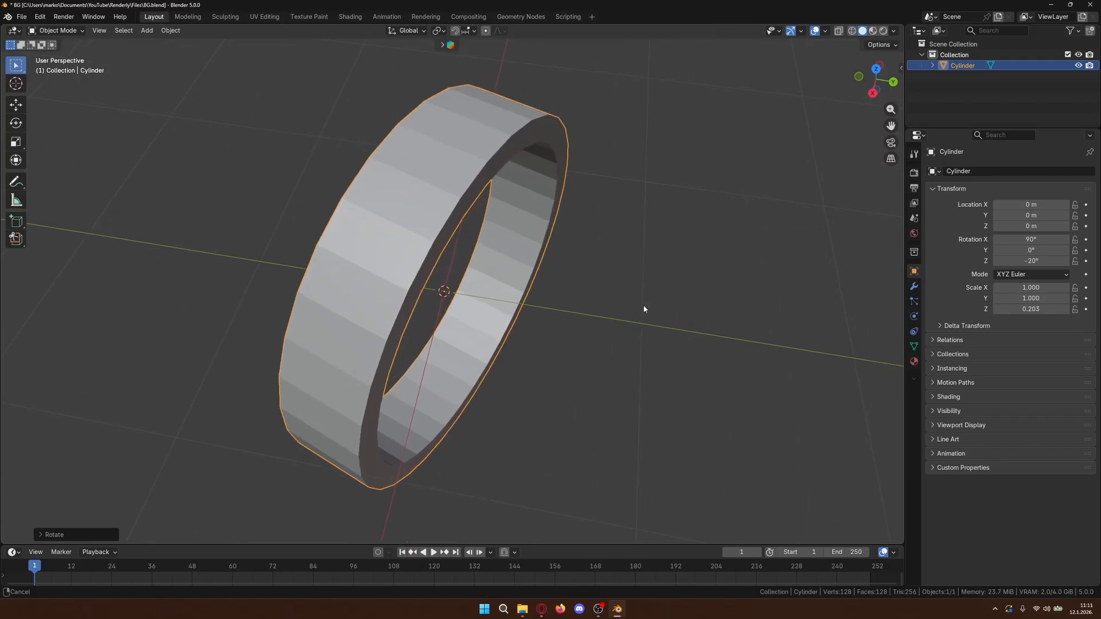
middle_drag(644, 309, 597, 297)
key(s)
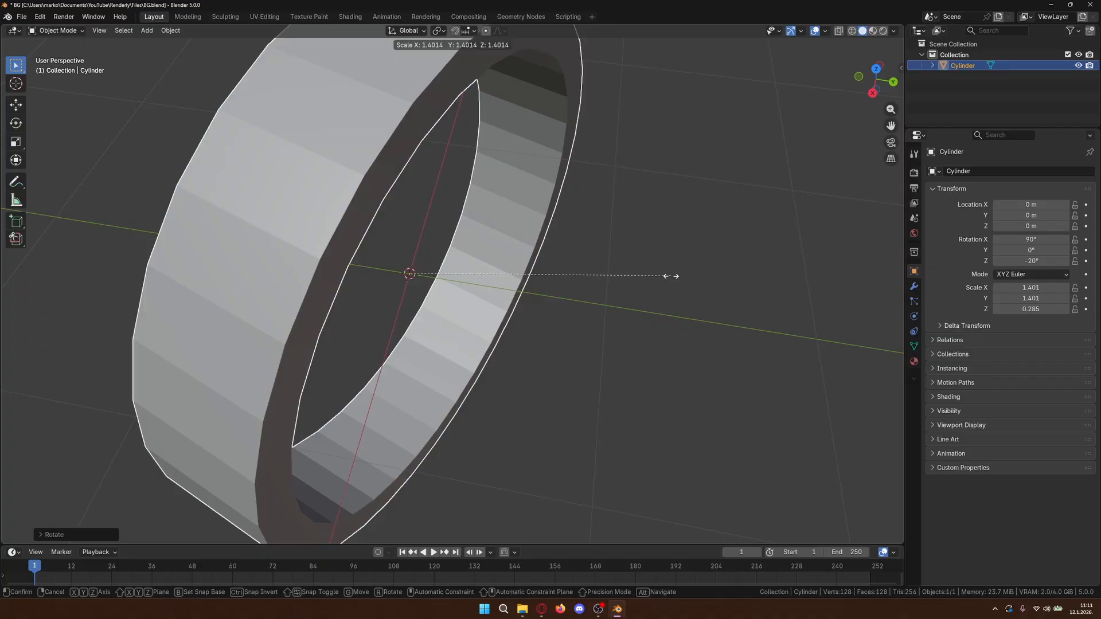
key(Return)
middle_drag(673, 277, 615, 316)
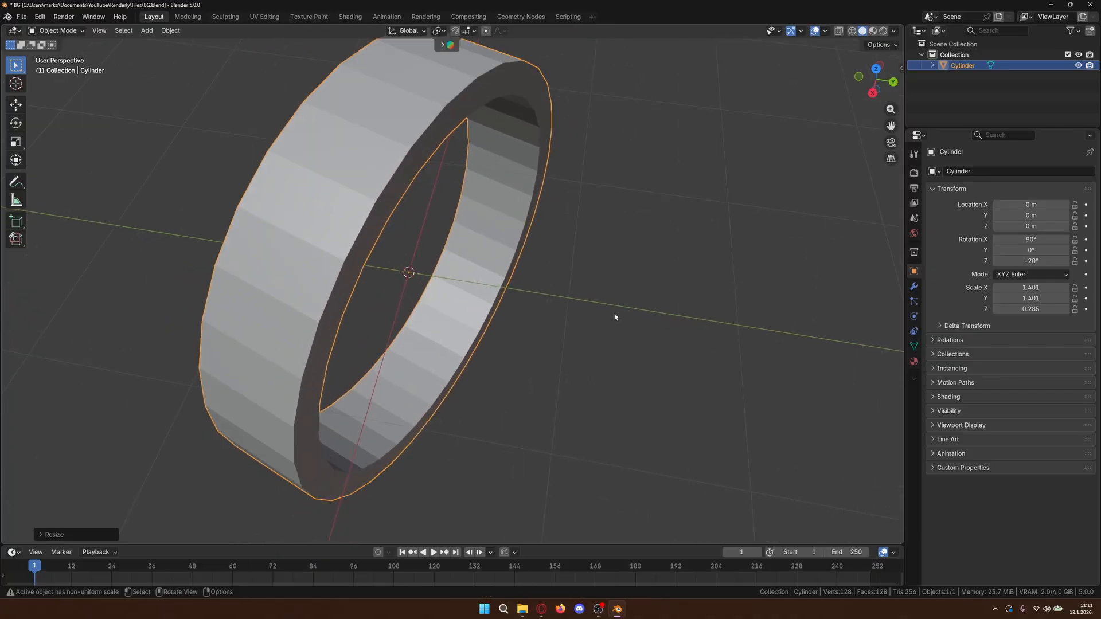
key(alt+Tab)
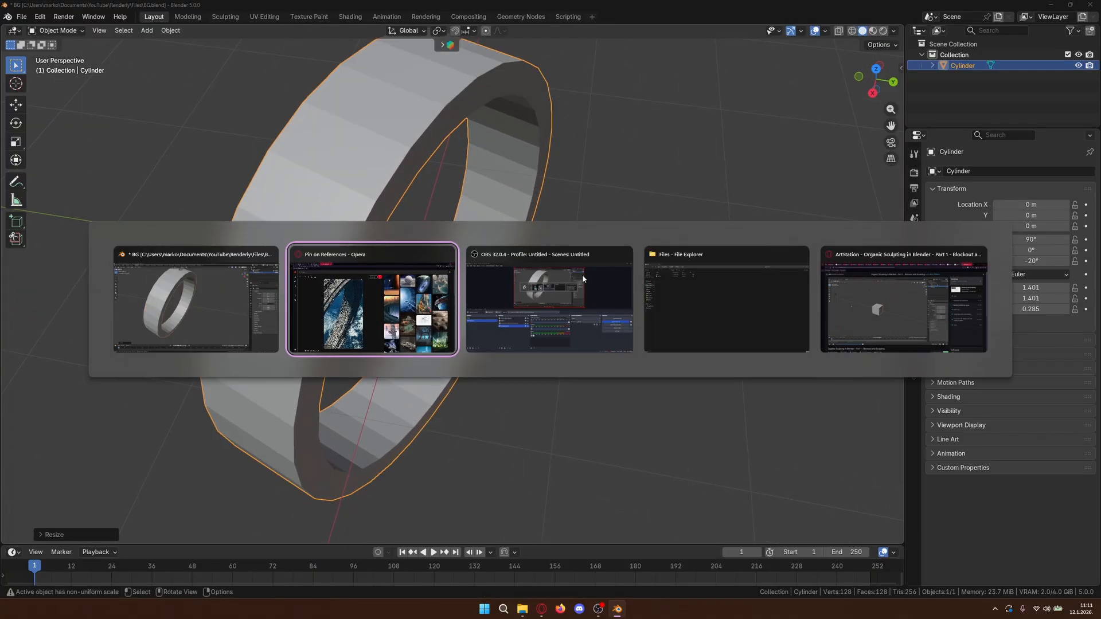
key(alt+Tab)
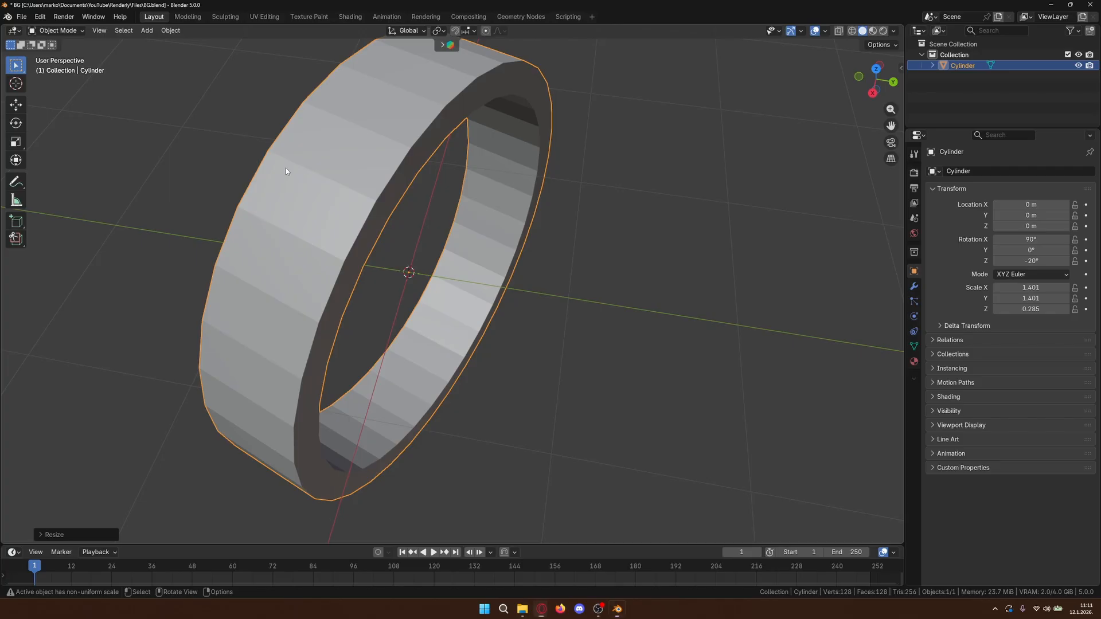
- Examine the inner surface of the ring in the browser's Pinterest reference image, and return to Blender
key(alt+Tab)
key(alt+Tab)
click(627, 341)
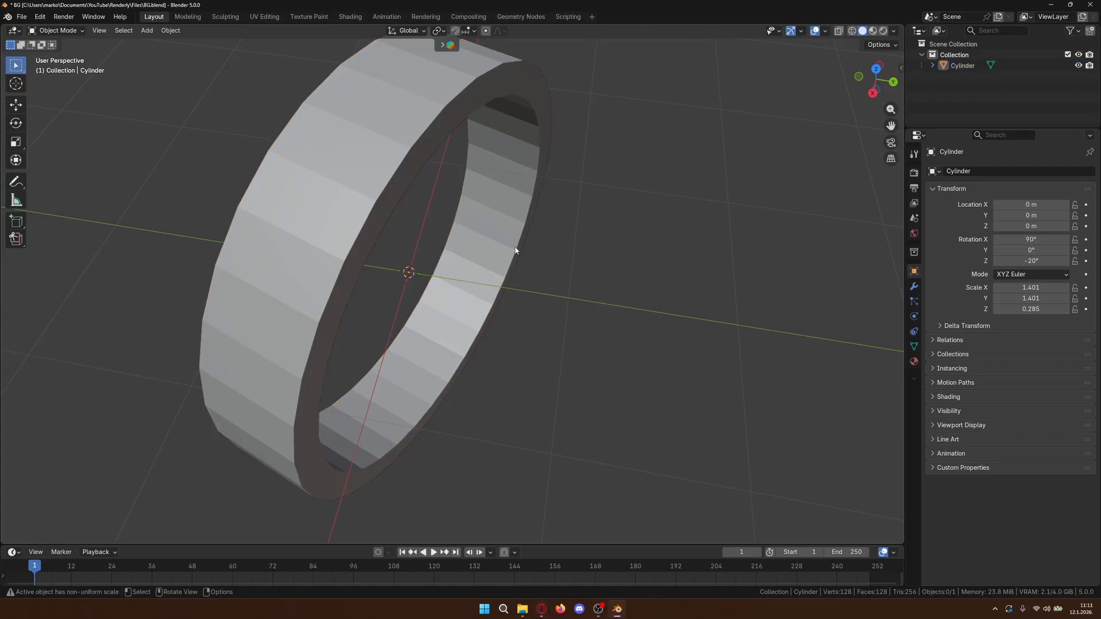
key(Tab)
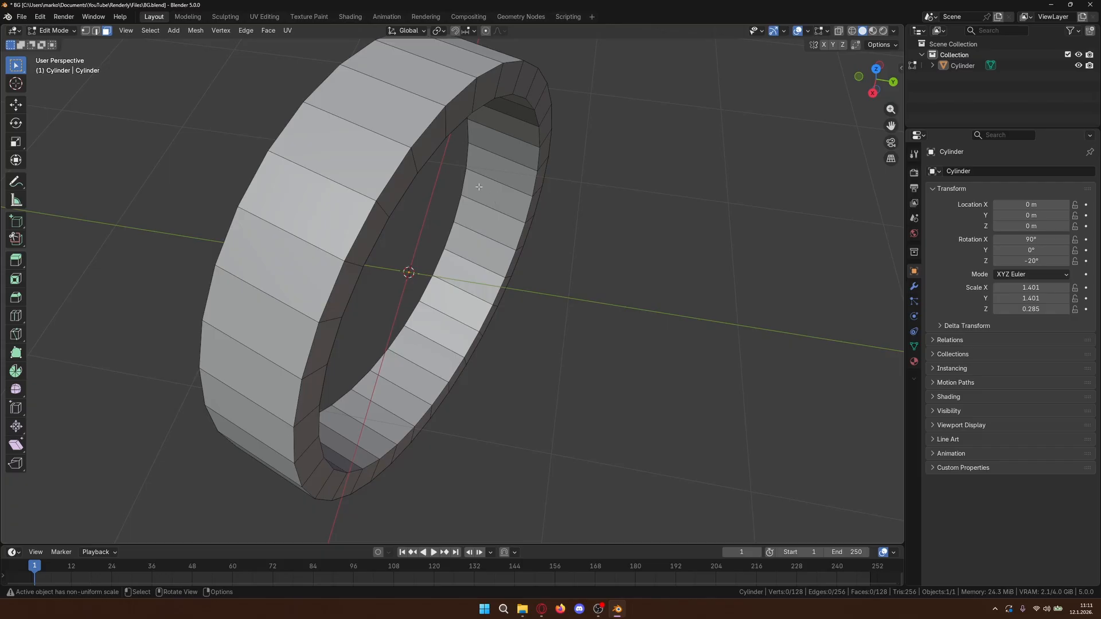
key(alt+Tab)
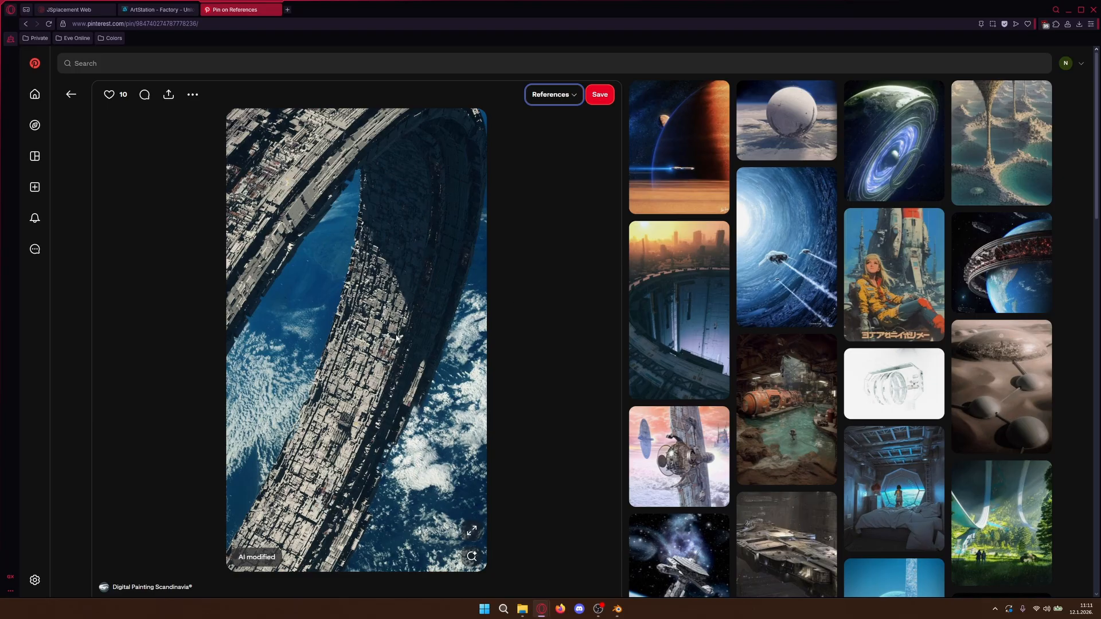
scroll(375, 344, down, 3)
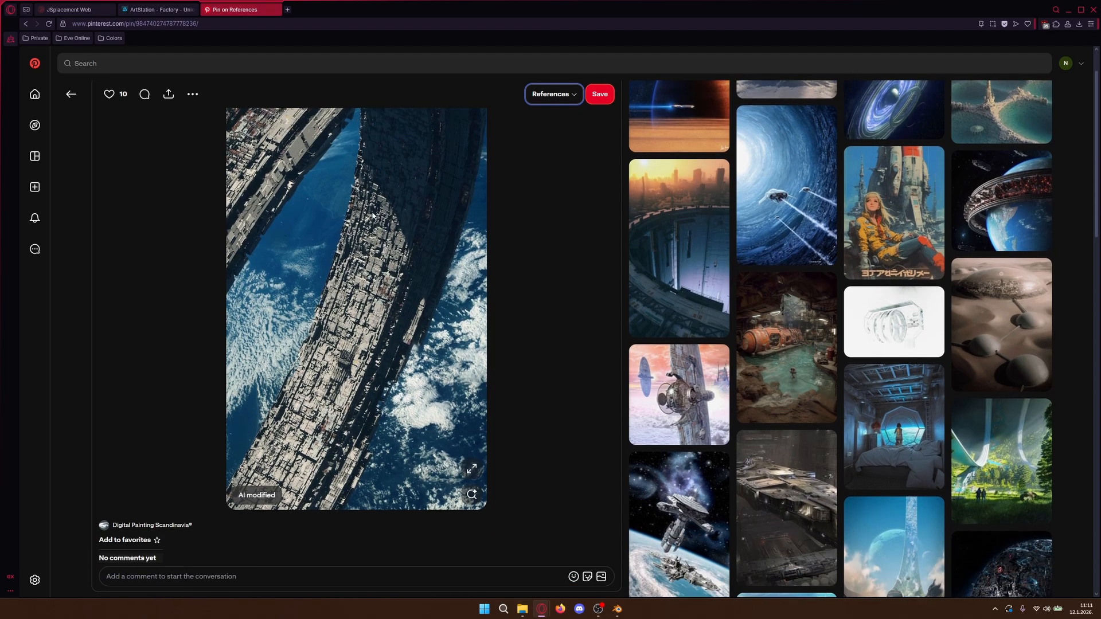
scroll(352, 396, up, 5)
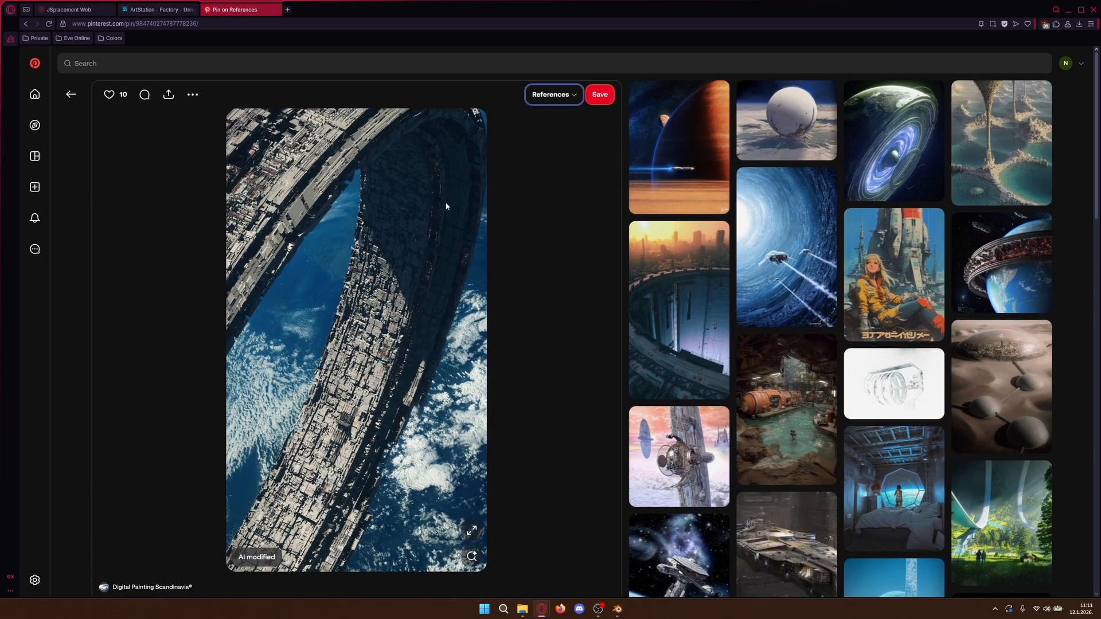
key(alt+Tab)
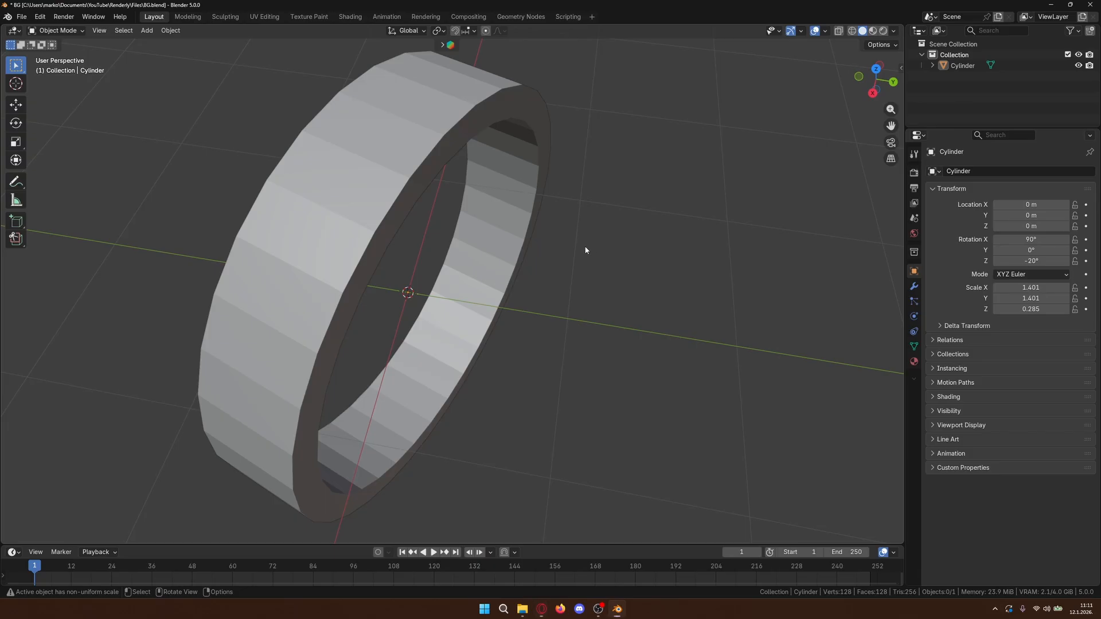
- In Edit Mode, add two evenly spaced edge loops around the ring's inner surface without sliding them
key(Tab)
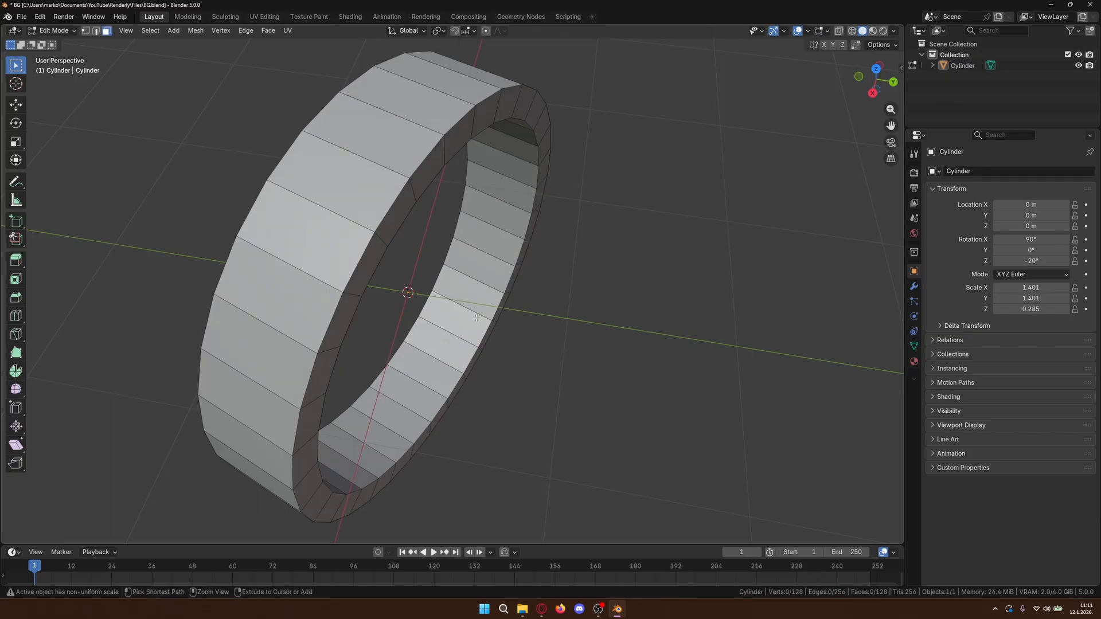
key(ctrl+r)
scroll(463, 320, up, 1)
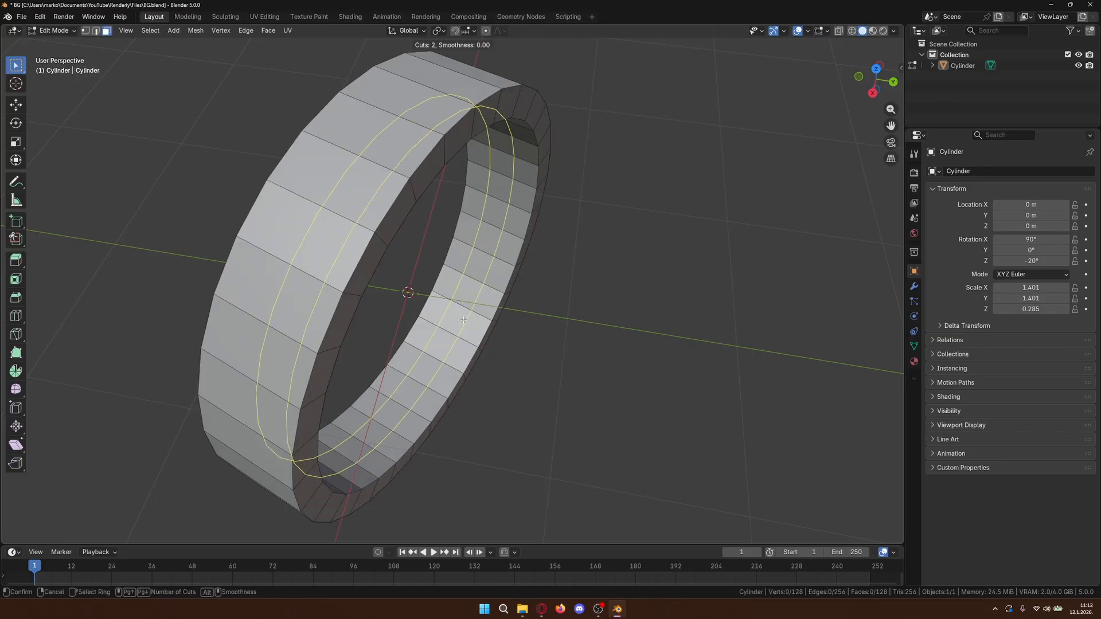
click(463, 320)
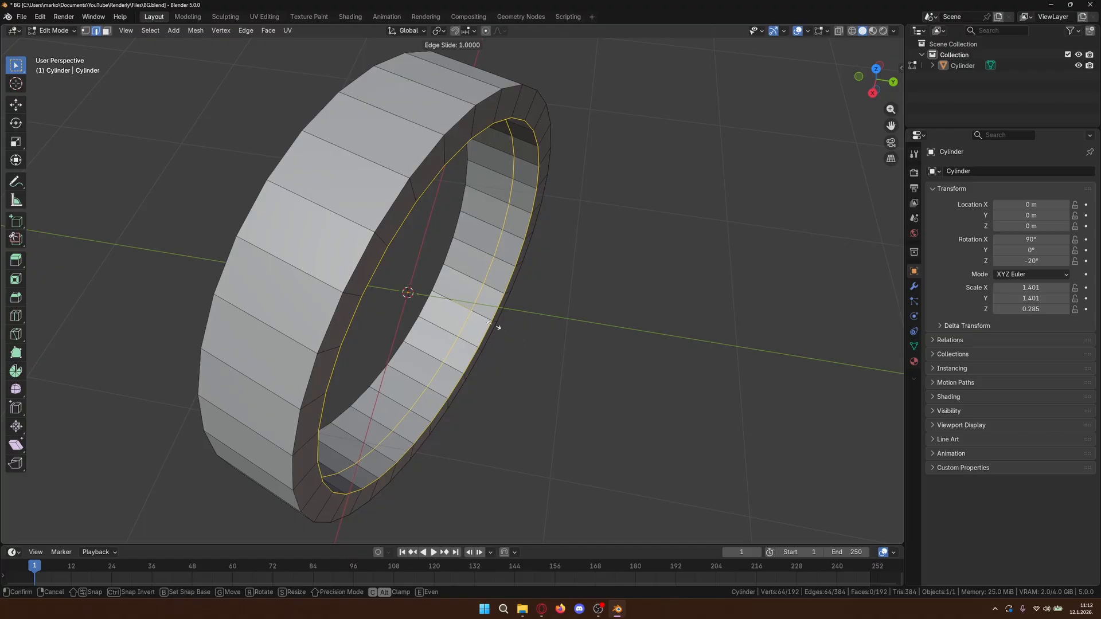
right_click(477, 318)
click(462, 331)
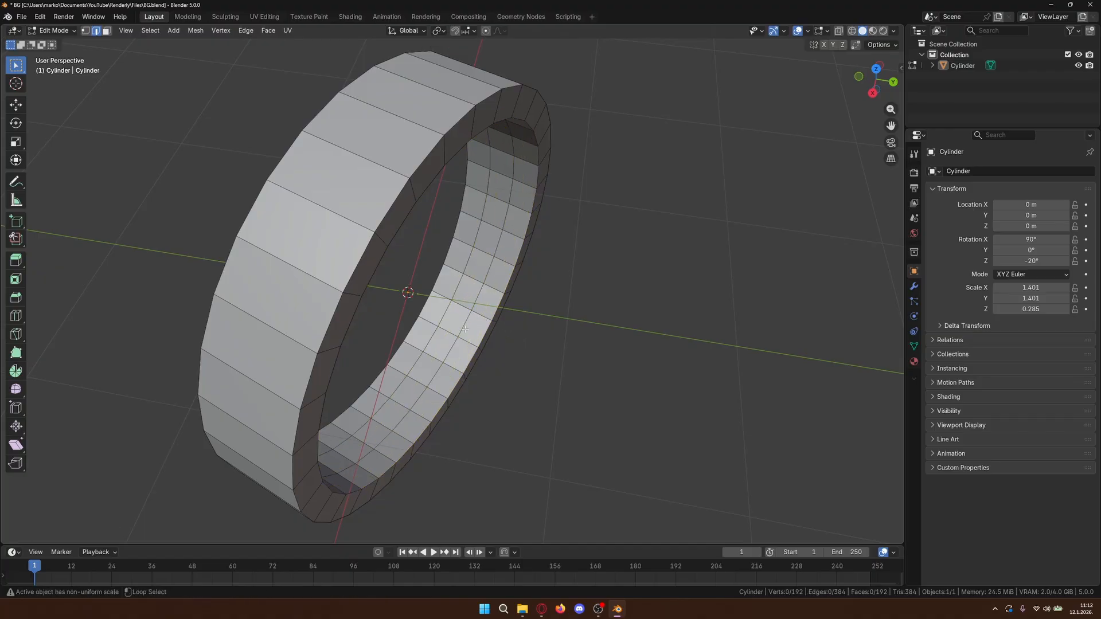
- Slide the two new inner edge loops towards opposite rims of the ring, by factors of about 0.54 and -0.4
alt+click(467, 331)
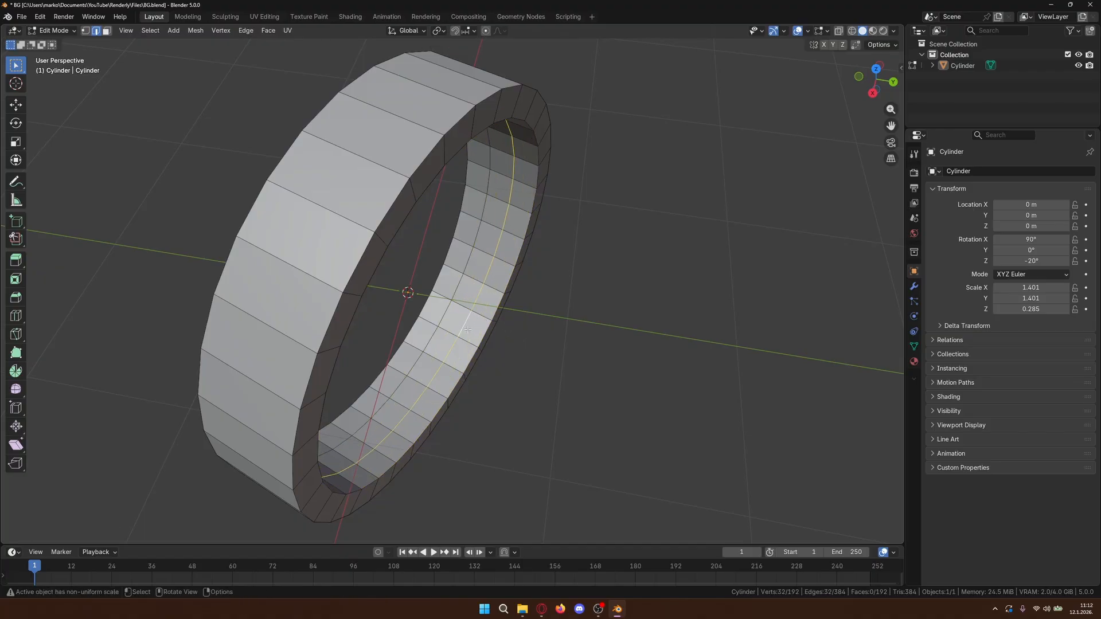
key(g)
key(g)
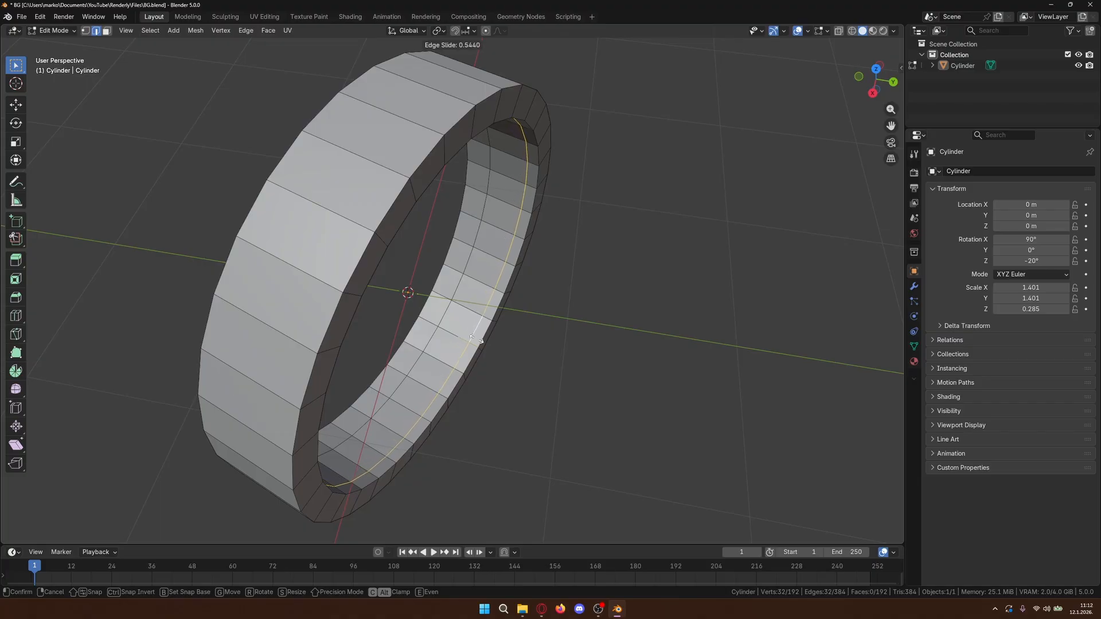
click(459, 328)
click(441, 320)
alt+click(440, 319)
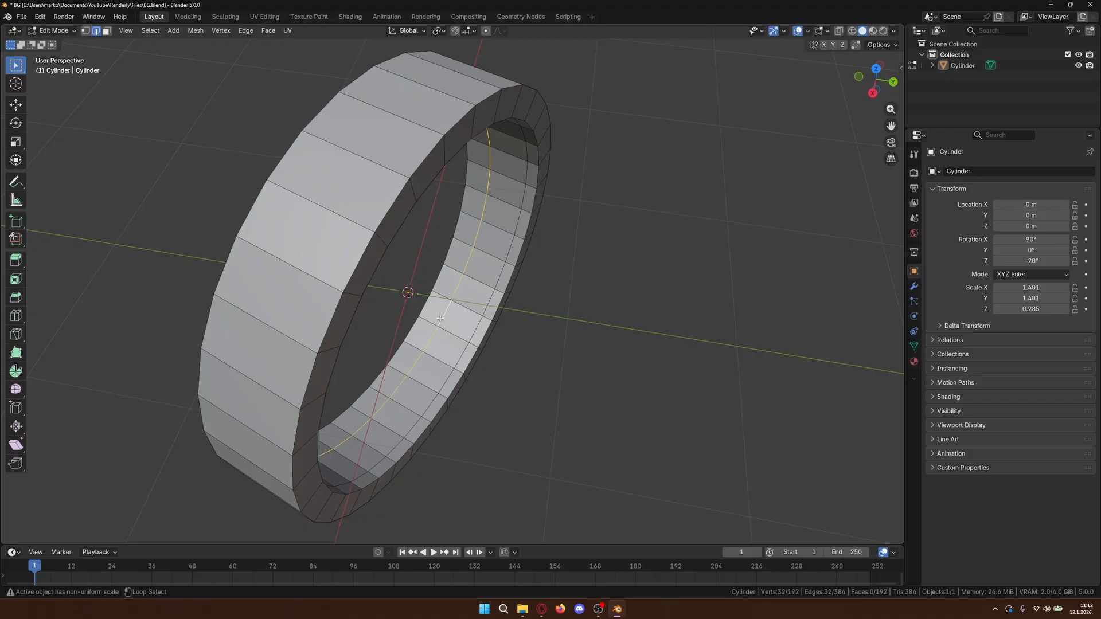
key(g)
key(g)
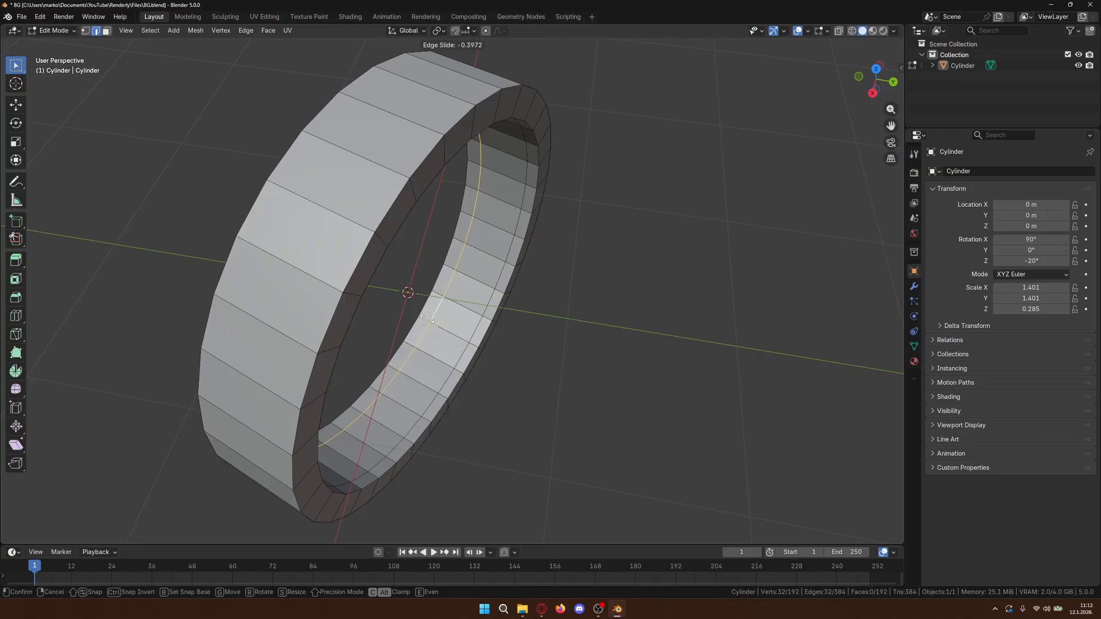
click(428, 319)
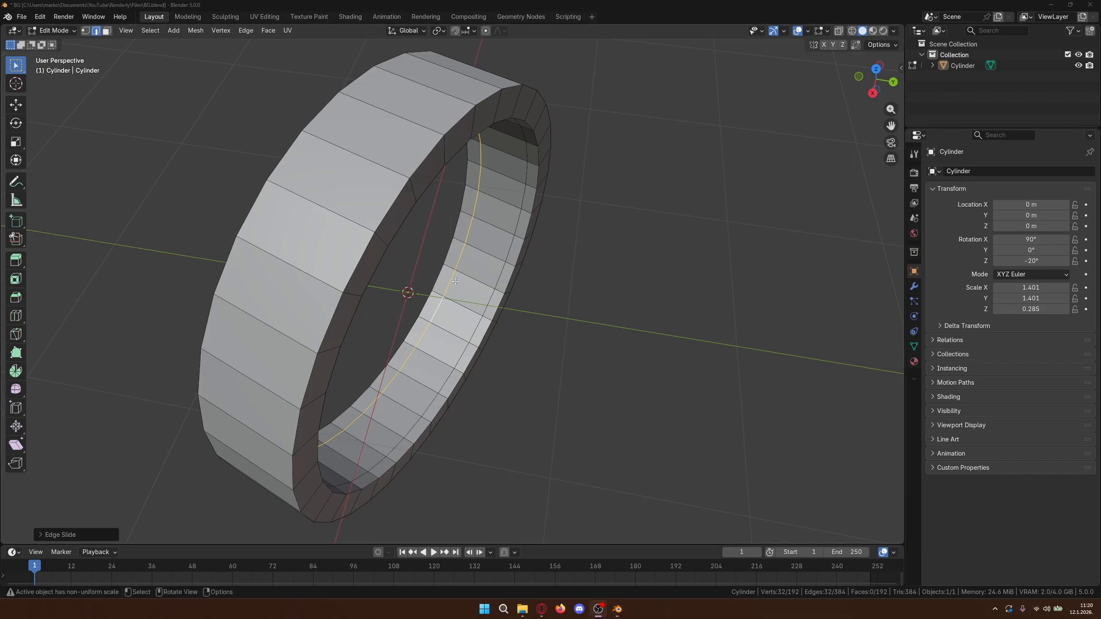
- Separate the wide middle face loop of the ring's inner surface into its own object and return to Object Mode
key(alt+a)
key(3)
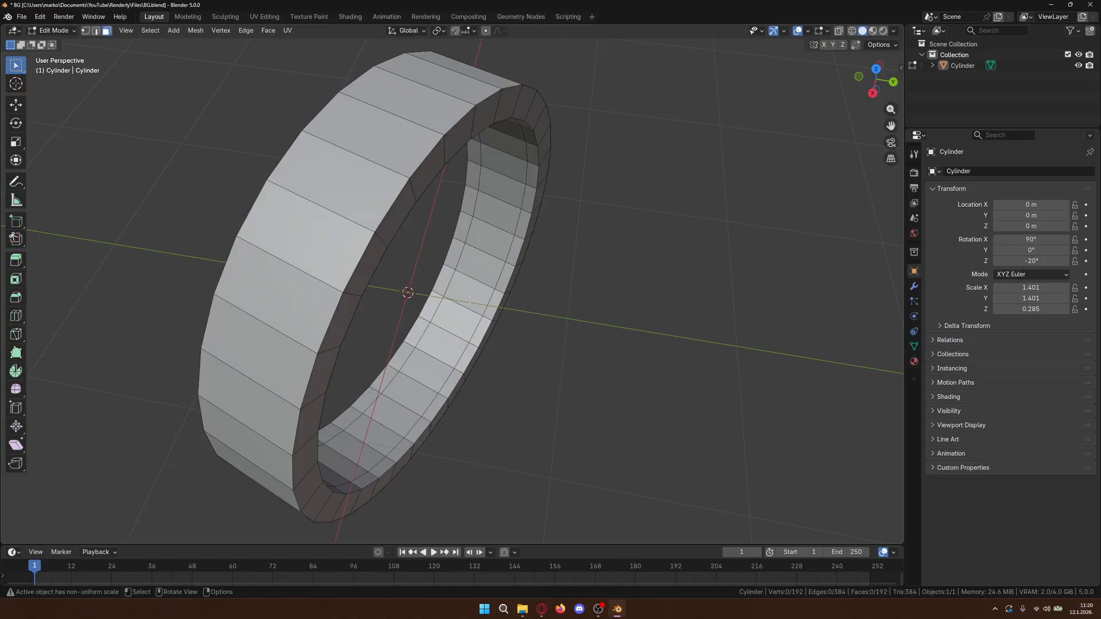
click(480, 299)
key(ctrl+KP_Add)
click(483, 284)
alt+click(486, 287)
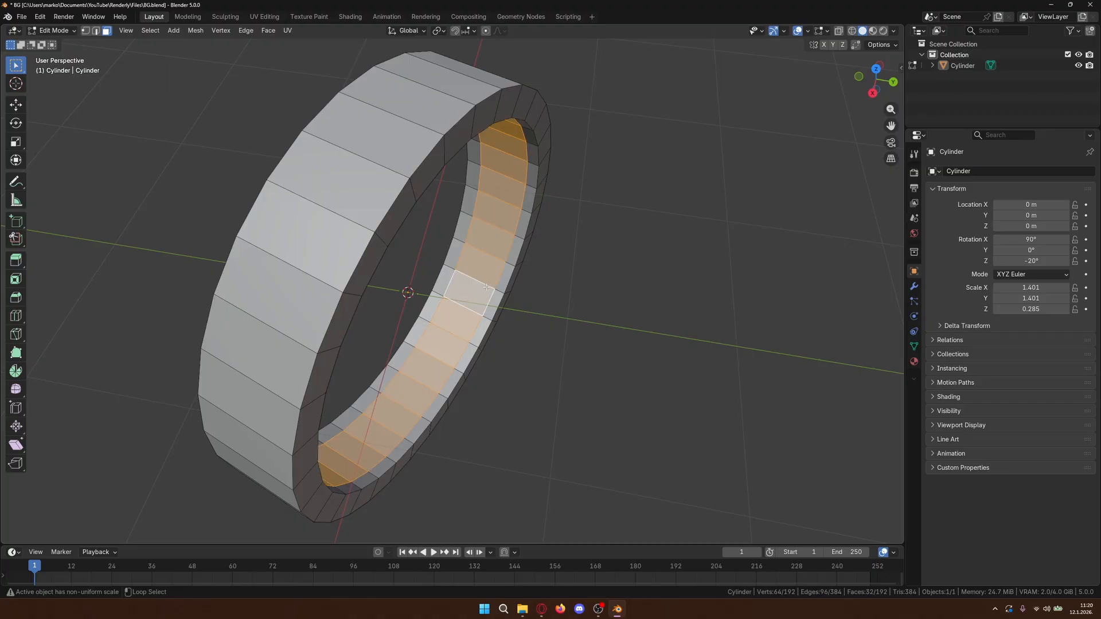
scroll(486, 287, up, 3)
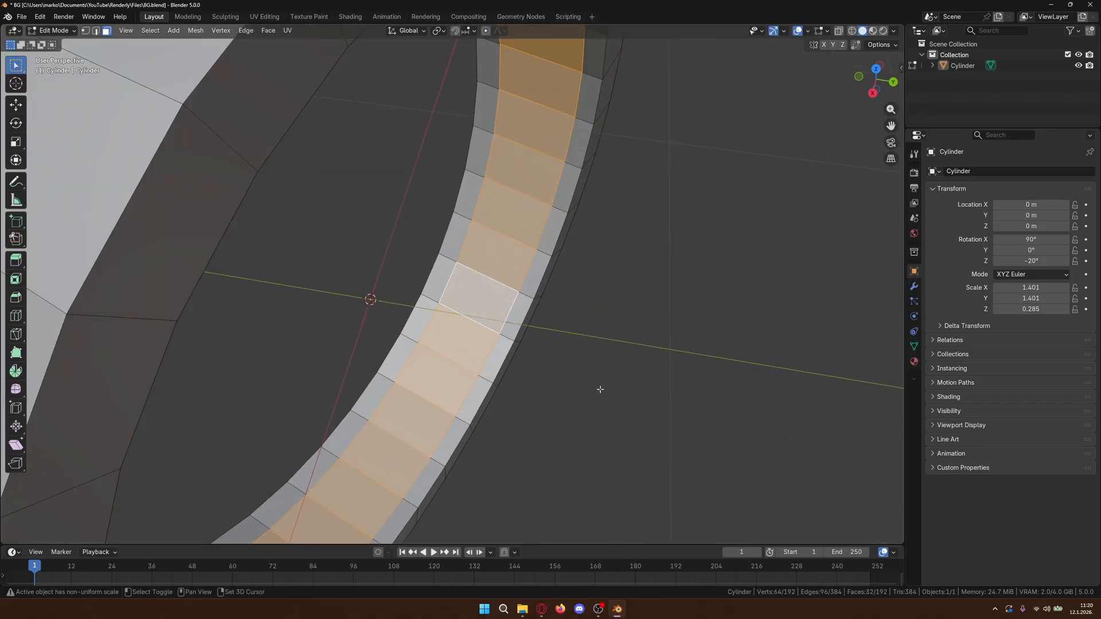
middle_drag(600, 389, 590, 351)
scroll(585, 342, down, 5)
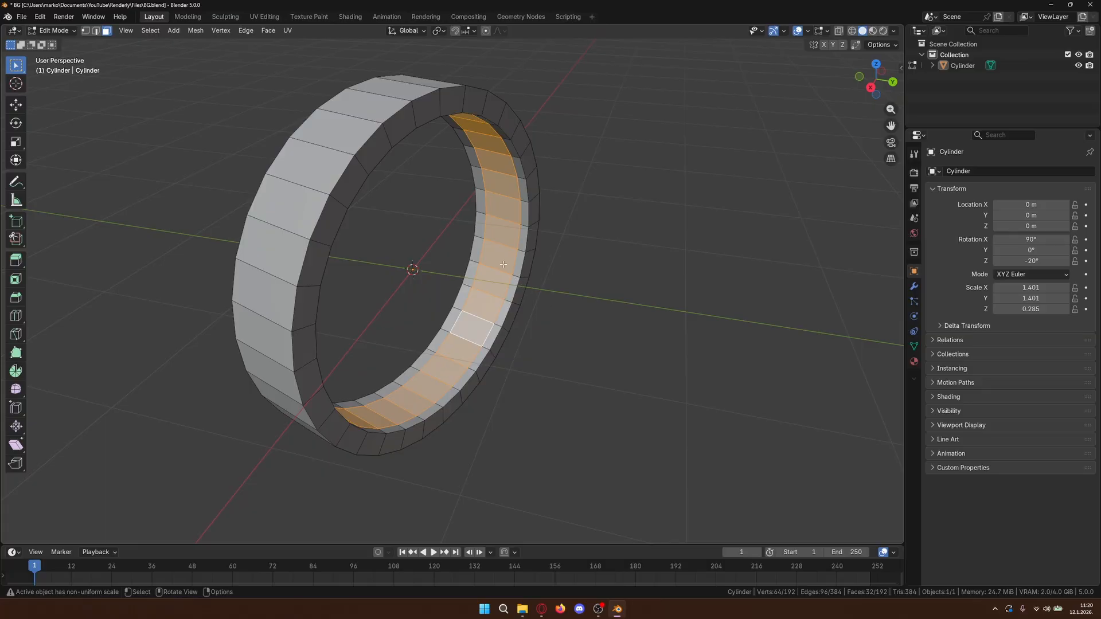
key(p)
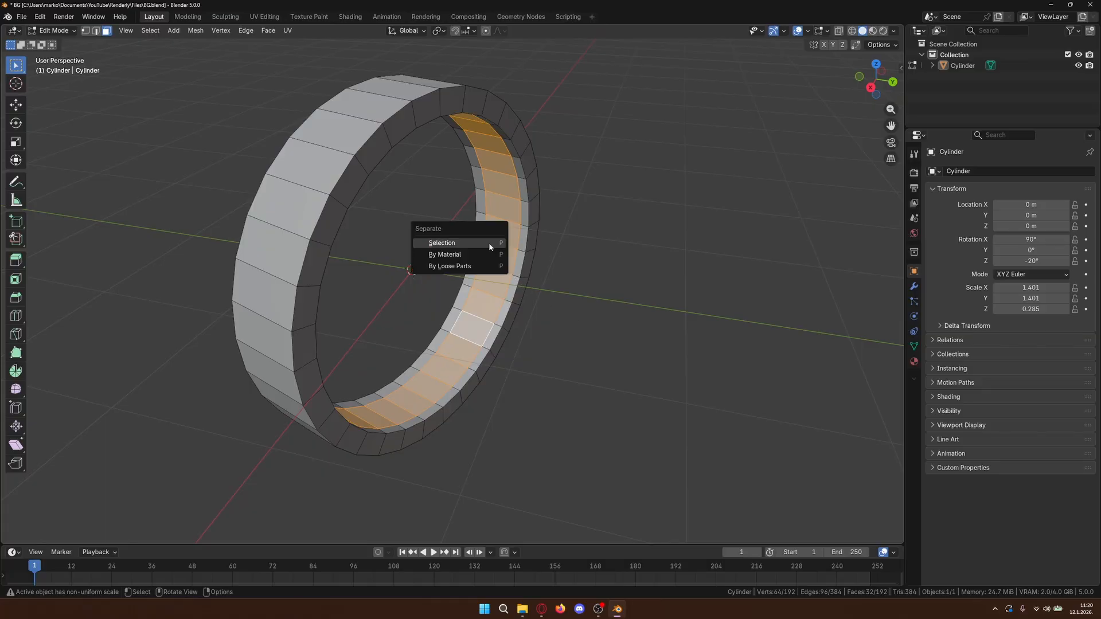
click(458, 243)
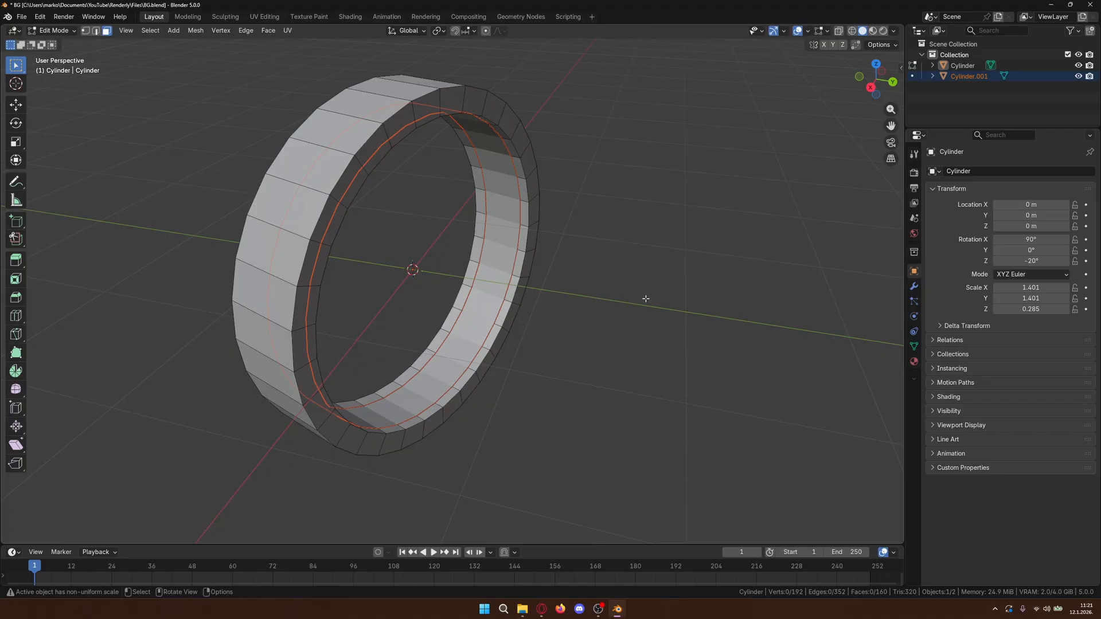
middle_drag(646, 298, 574, 289)
key(Tab)
click(513, 281)
key(g)
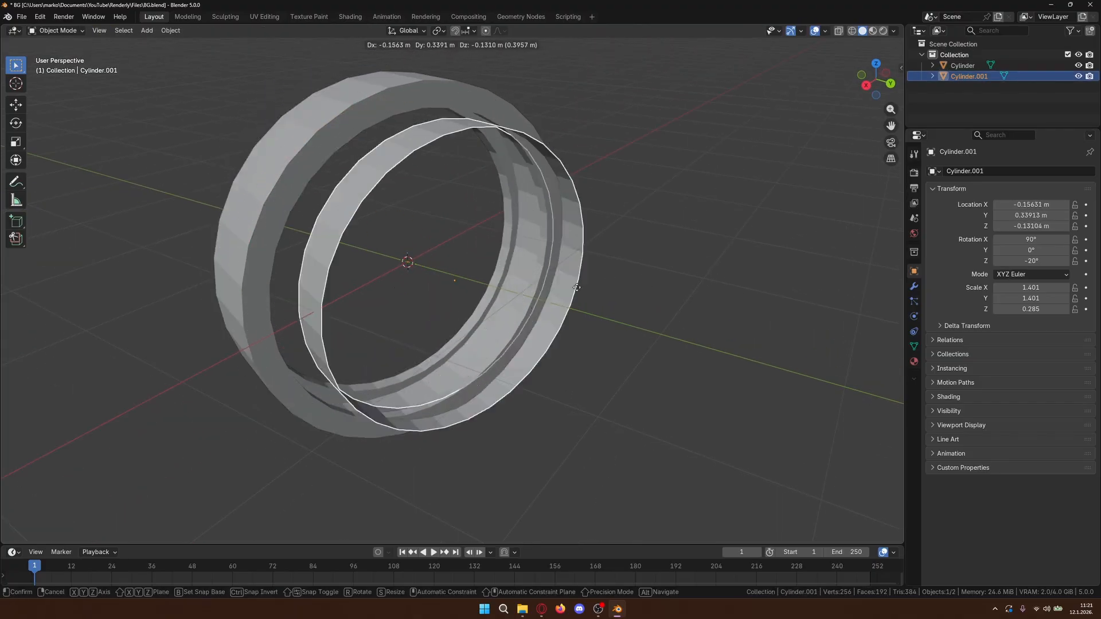
key(Escape)
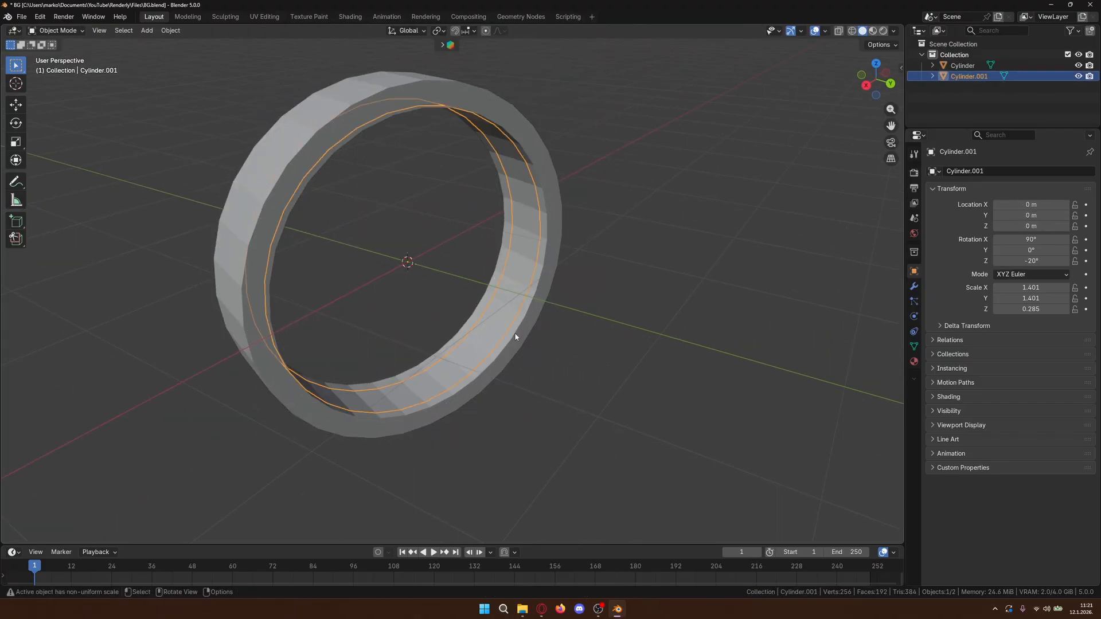
middle_drag(513, 334, 633, 396)
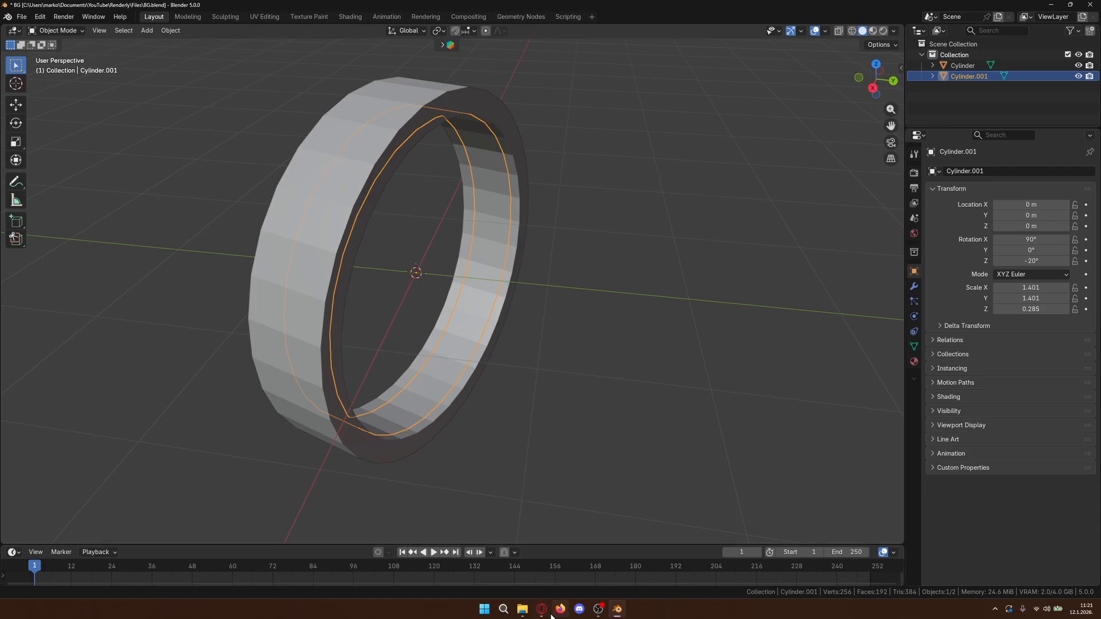
- Check the detailed inner surface in the browser's ring reference image and return to Blender
mouse_move(542, 608)
click(594, 555)
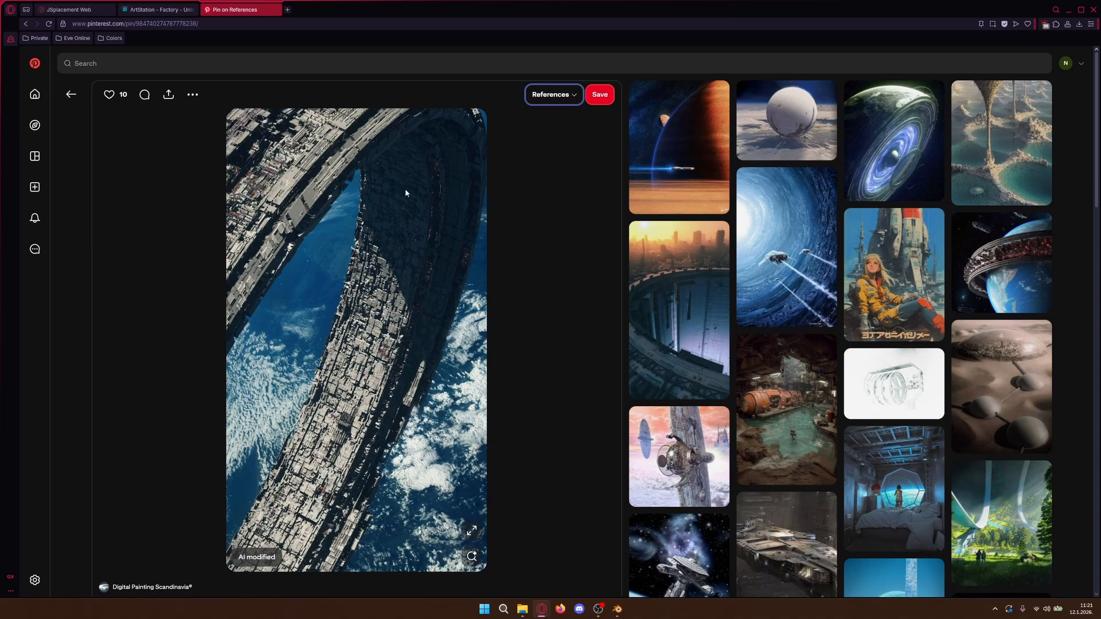
click(616, 615)
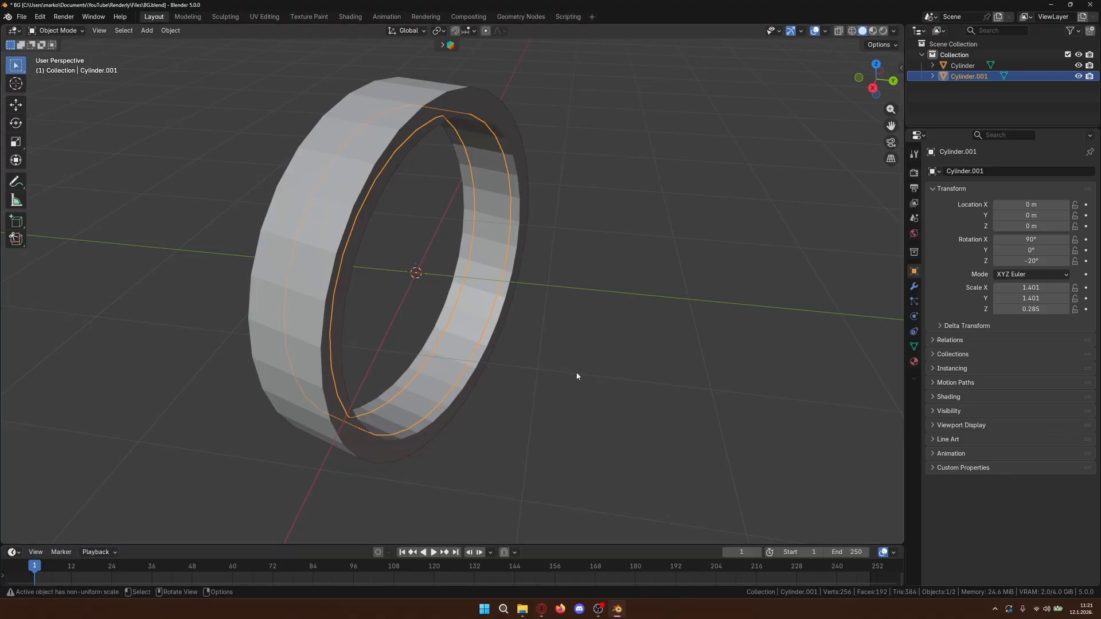
- Deselect the separated inner band and save the BG.blend file
click(661, 306)
scroll(661, 298, up, 6)
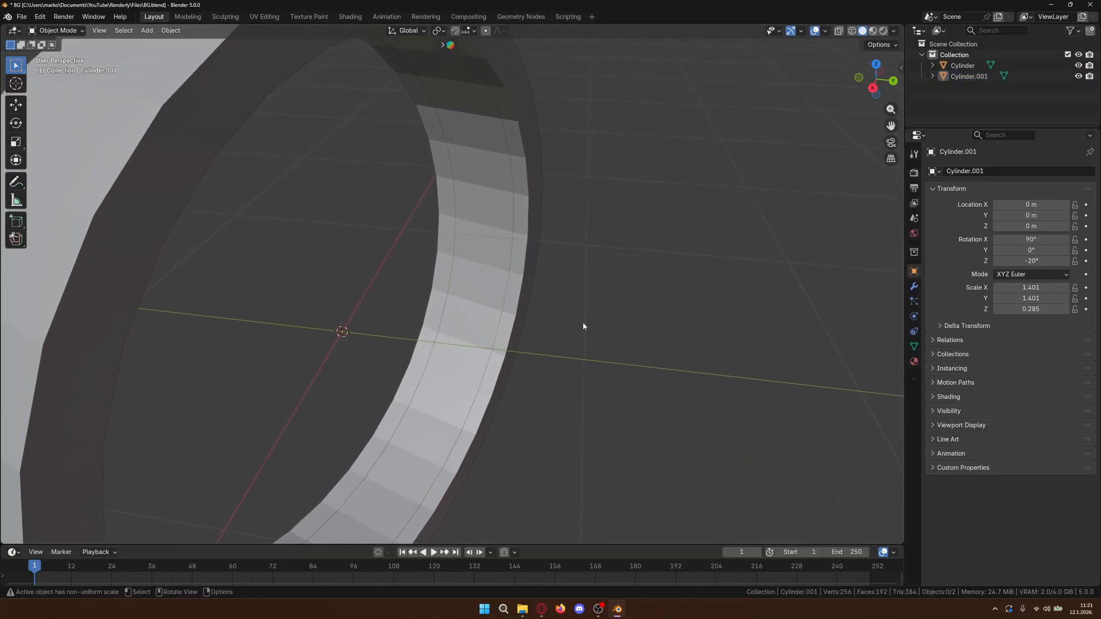
scroll(576, 297, down, 3)
mouse_move(634, 307)
middle_down()
mouse_move(621, 322)
mouse_move(596, 317)
mouse_move(619, 298)
middle_up()
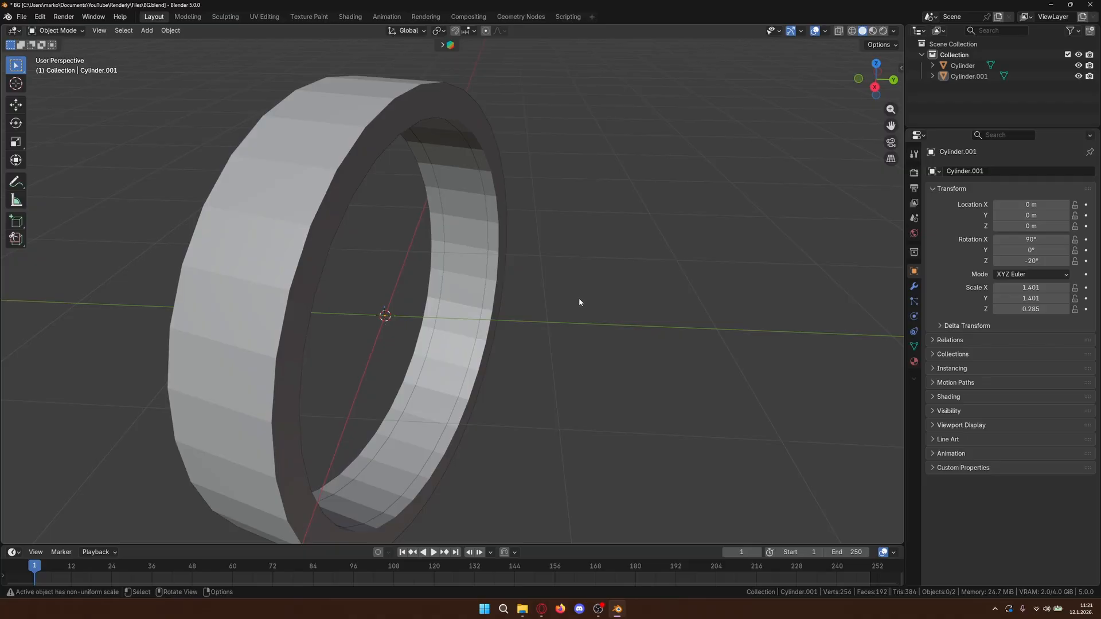
key(ctrl+s)
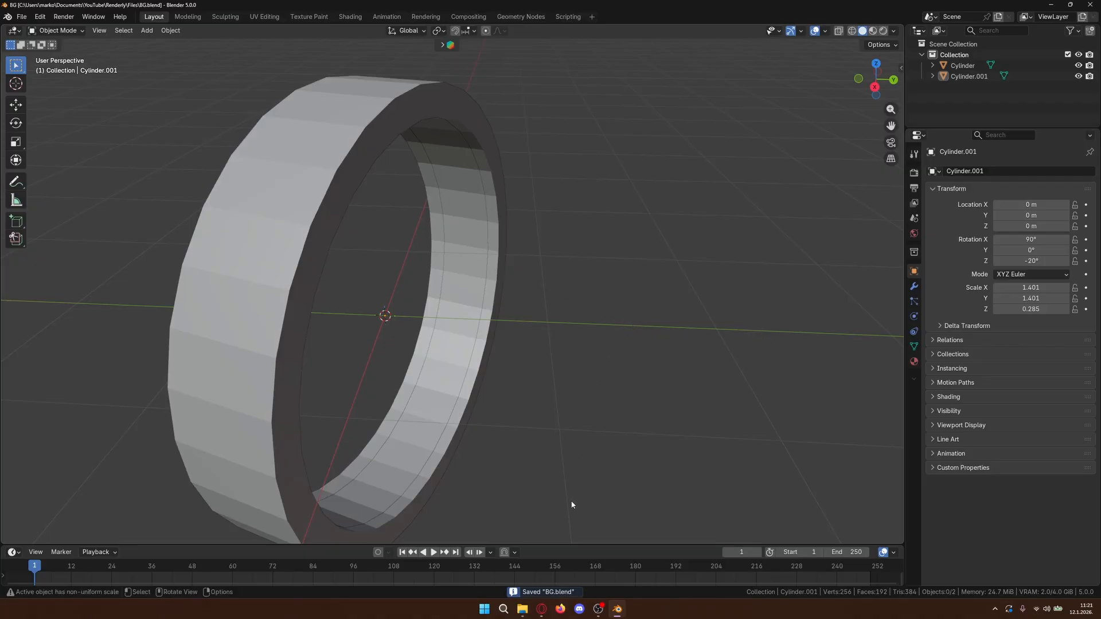
- Switch to JSplacement Web in the browser, open a map generator and generate a displacement map
mouse_move(542, 609)
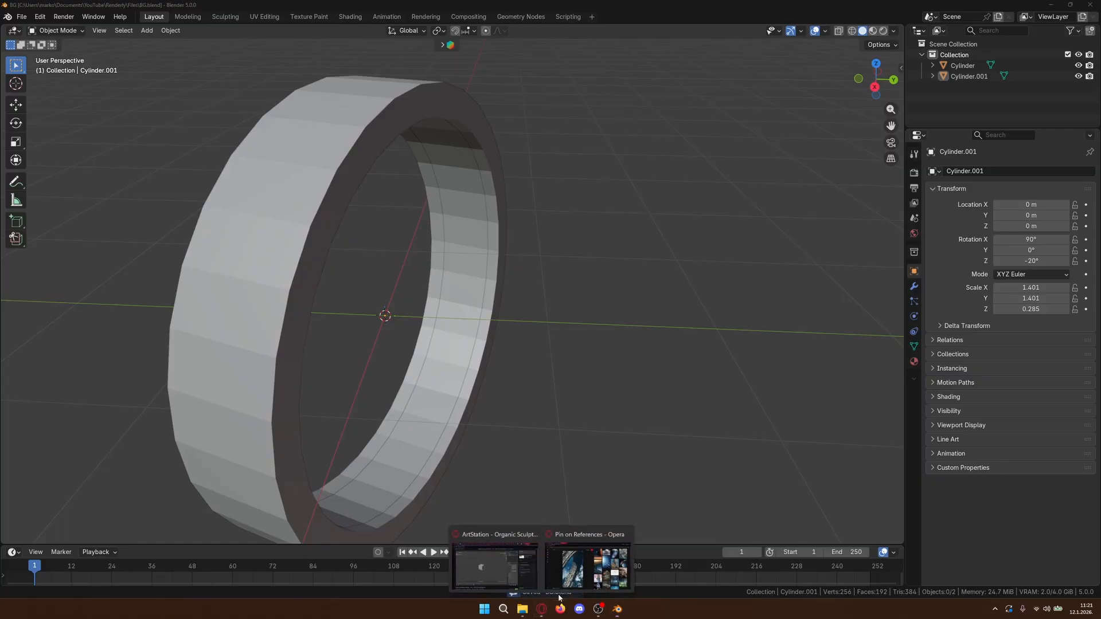
click(596, 565)
click(69, 10)
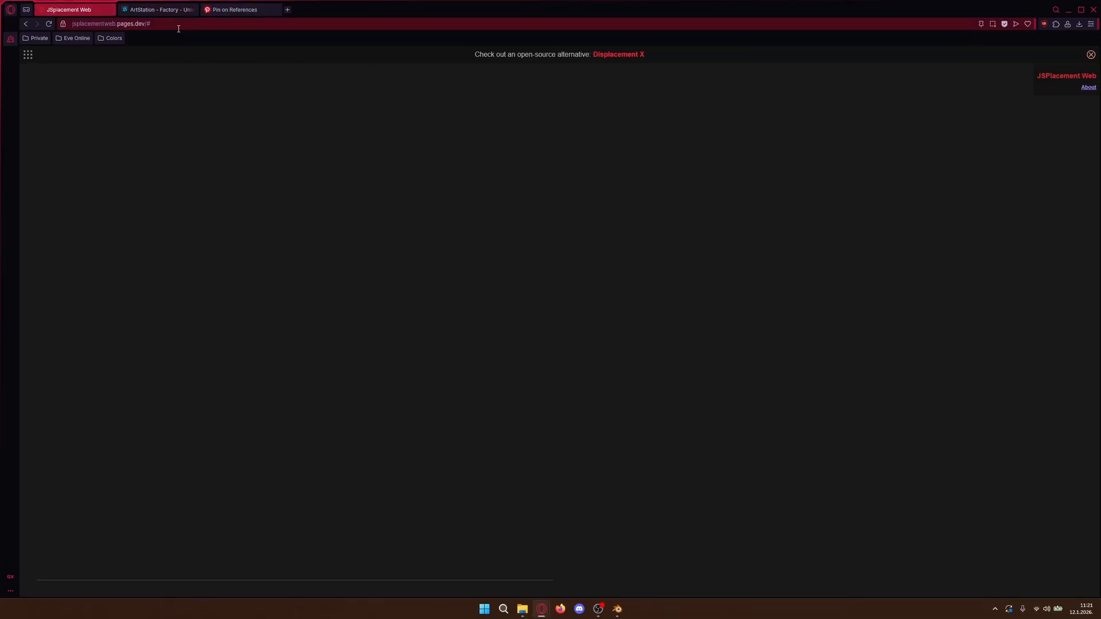
click(28, 54)
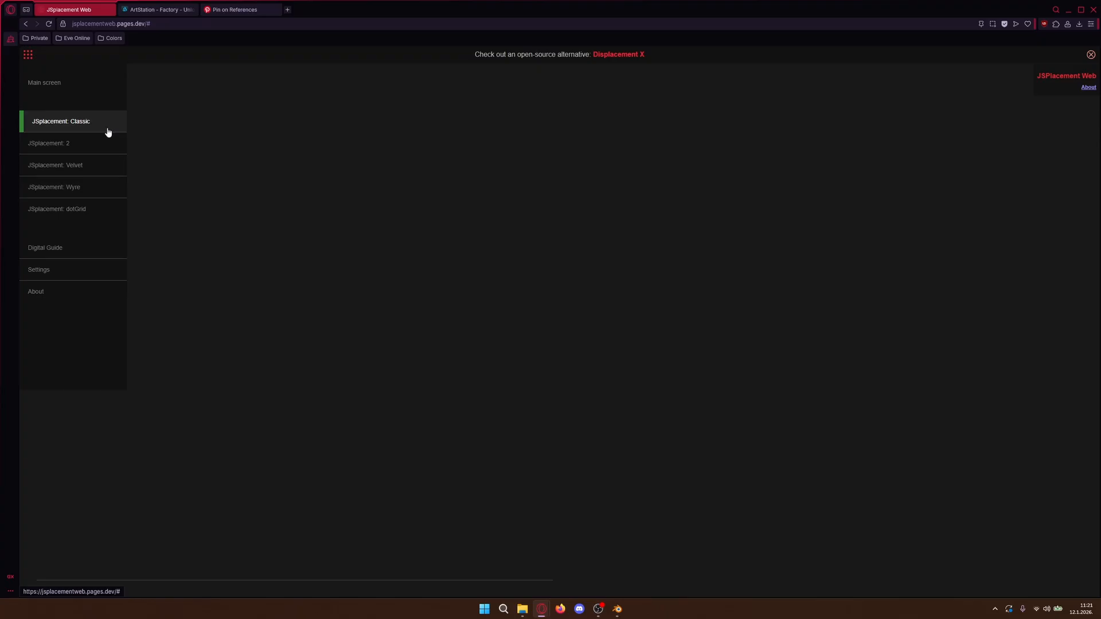
click(75, 144)
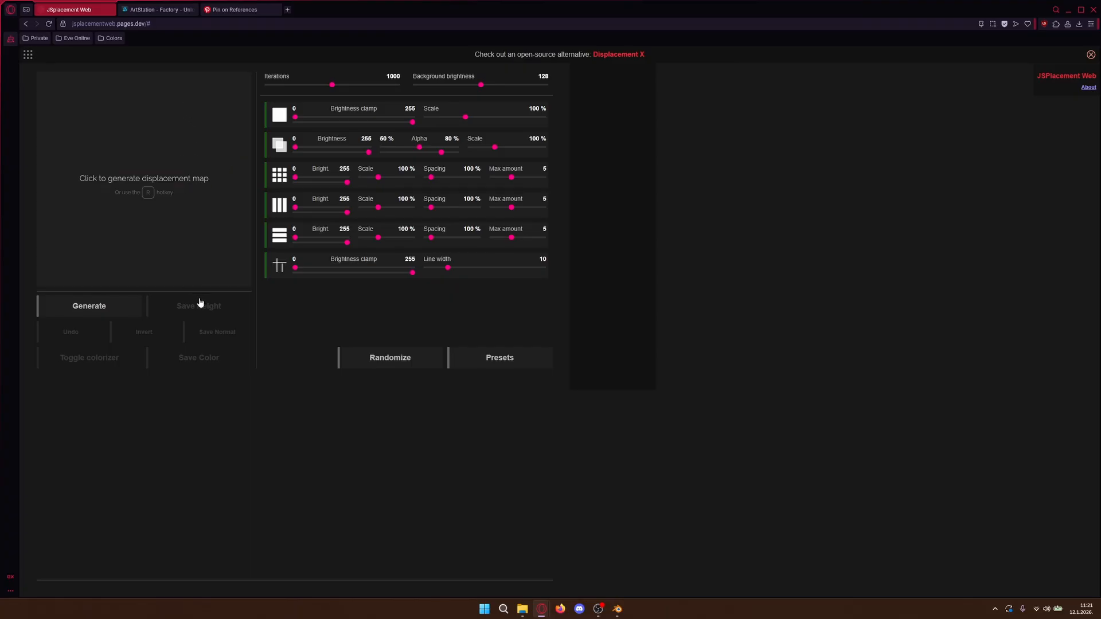
click(198, 192)
- Set the displacement map's iterations to 1750 and its background brightness to 65
drag(332, 86, 381, 91)
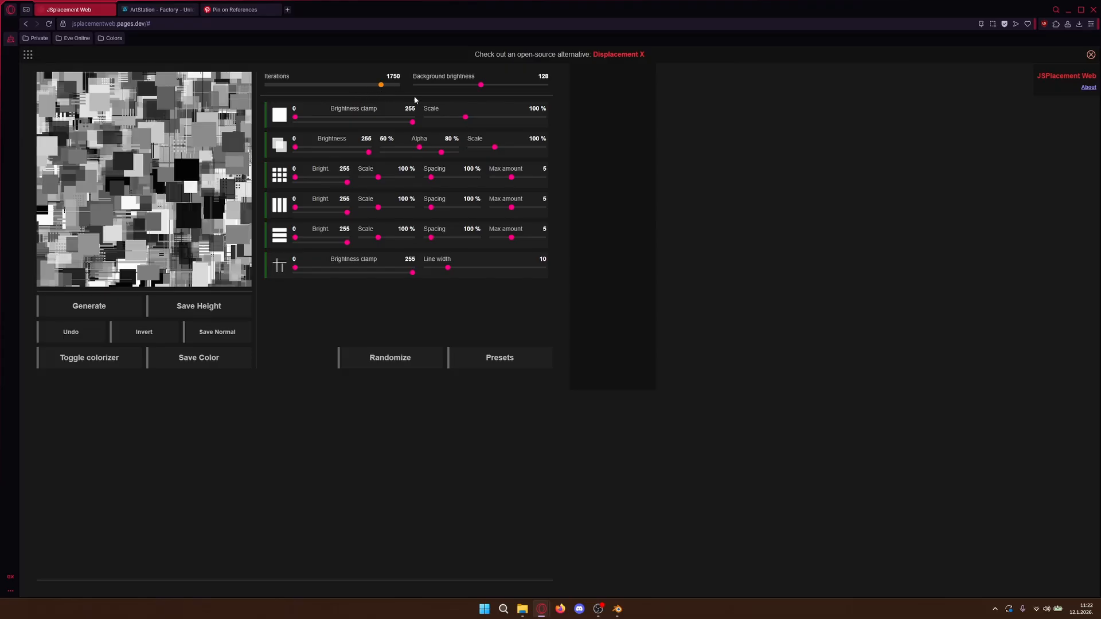
click(481, 87)
drag(481, 87, 453, 91)
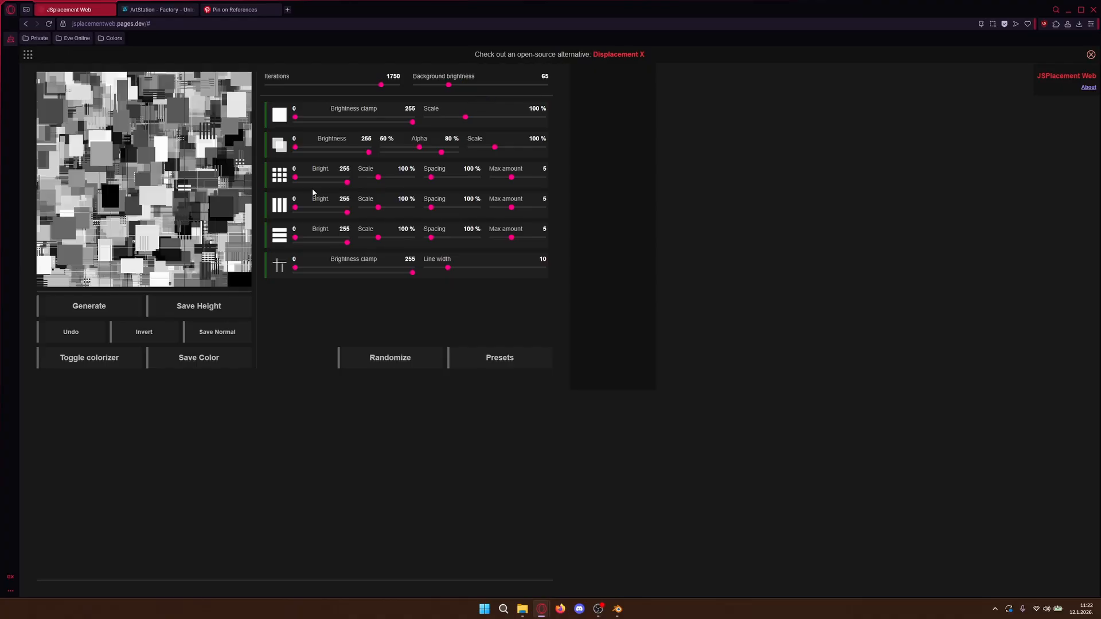
- Set the solid-square layer's brightness clamp to a range of 46 to 110
click(412, 123)
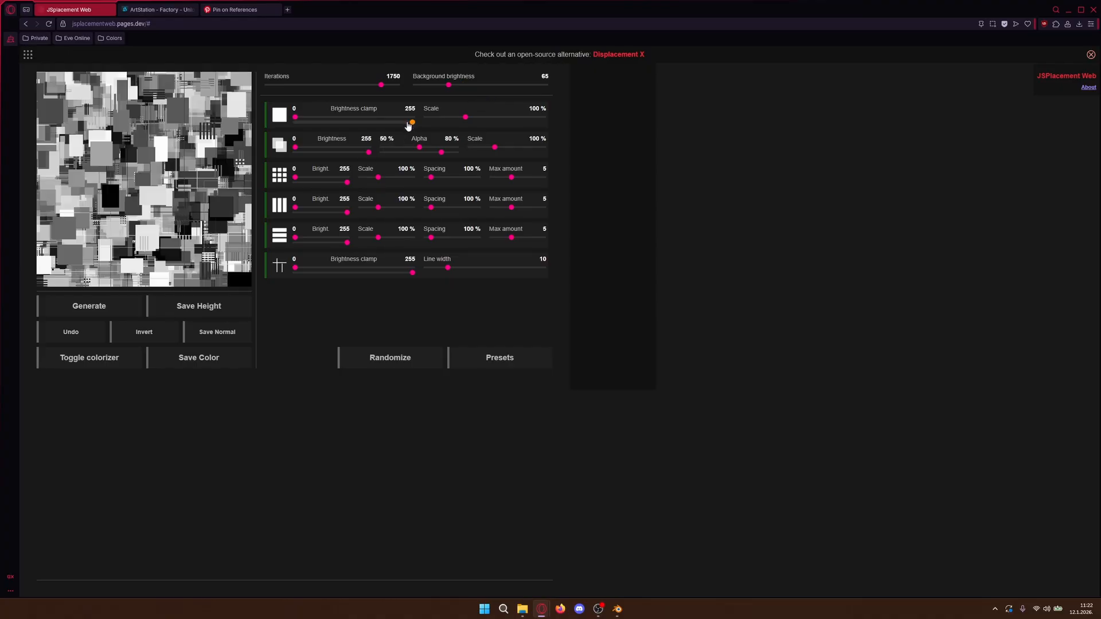
click(346, 123)
click(378, 118)
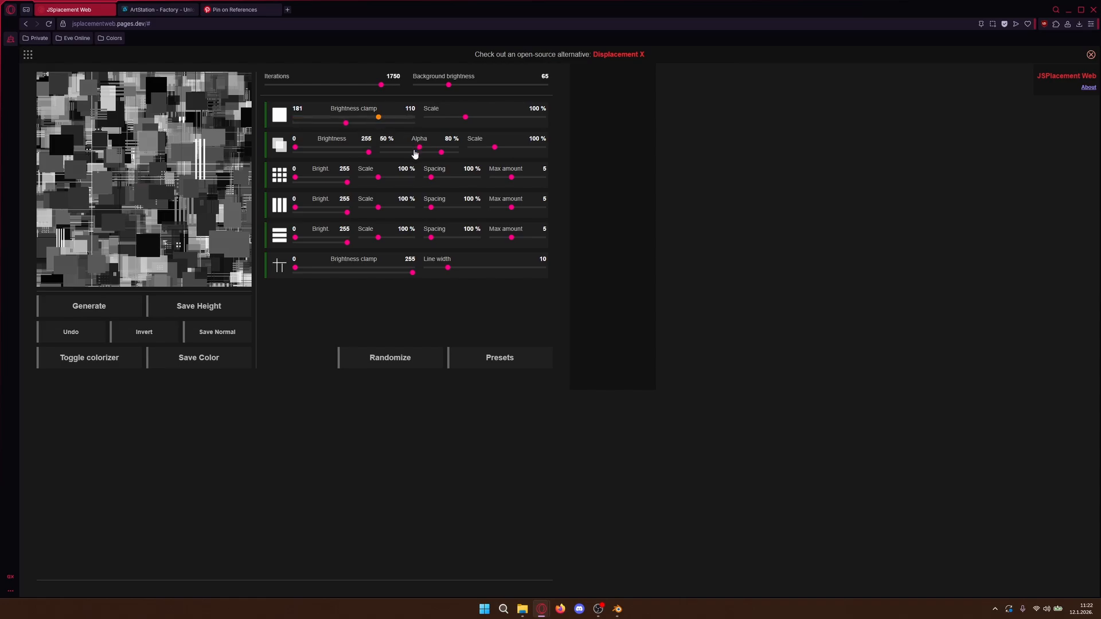
click(349, 117)
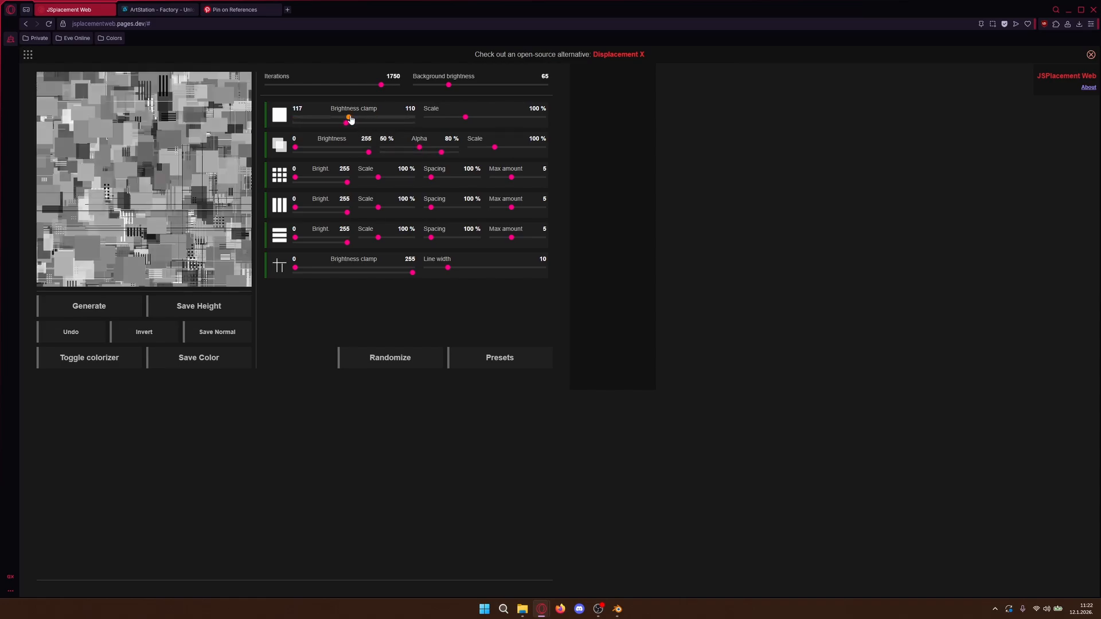
click(316, 117)
- Set the horizontal-bar layer to maximum brightness 0, scale 50%, spacing 10% and max amount 2, and the line layer to maximum brightness 0 and width 1
click(295, 242)
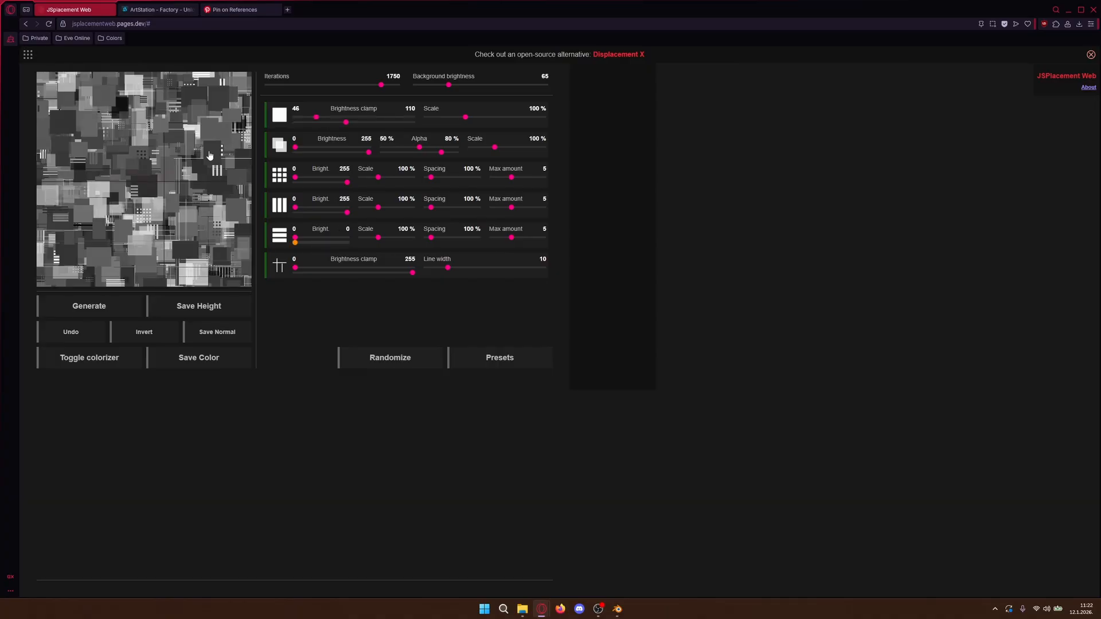
click(360, 237)
click(492, 237)
click(426, 237)
click(427, 268)
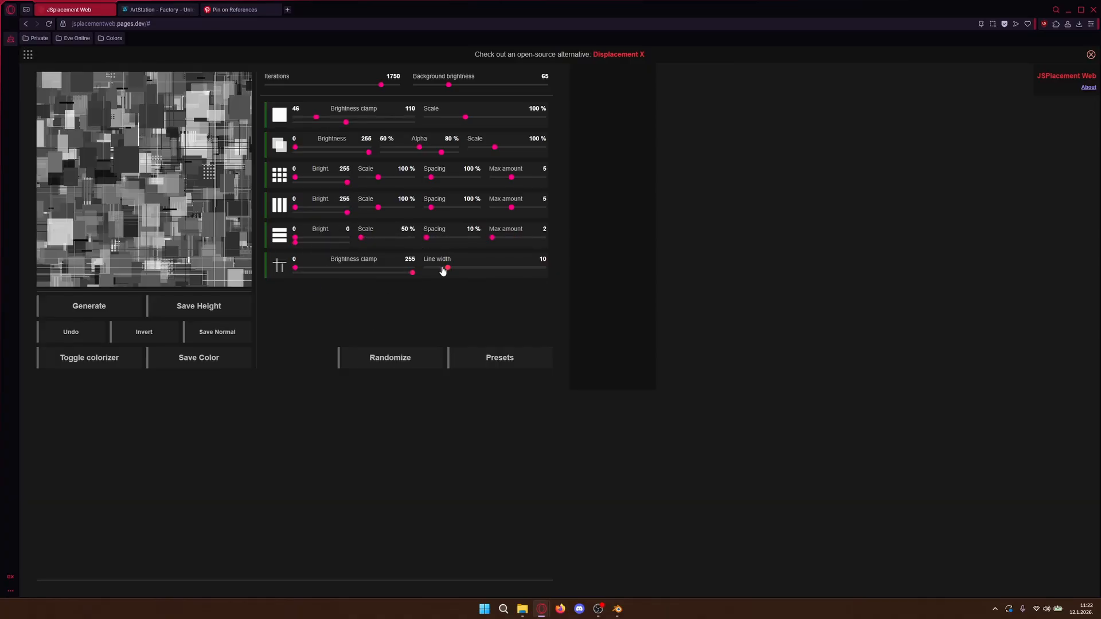
click(295, 272)
- Set the overlapping-square layer's scale to 50%, and the grid layer to scale 141%, spacing 290% and max amount 6
click(518, 177)
click(470, 147)
click(392, 178)
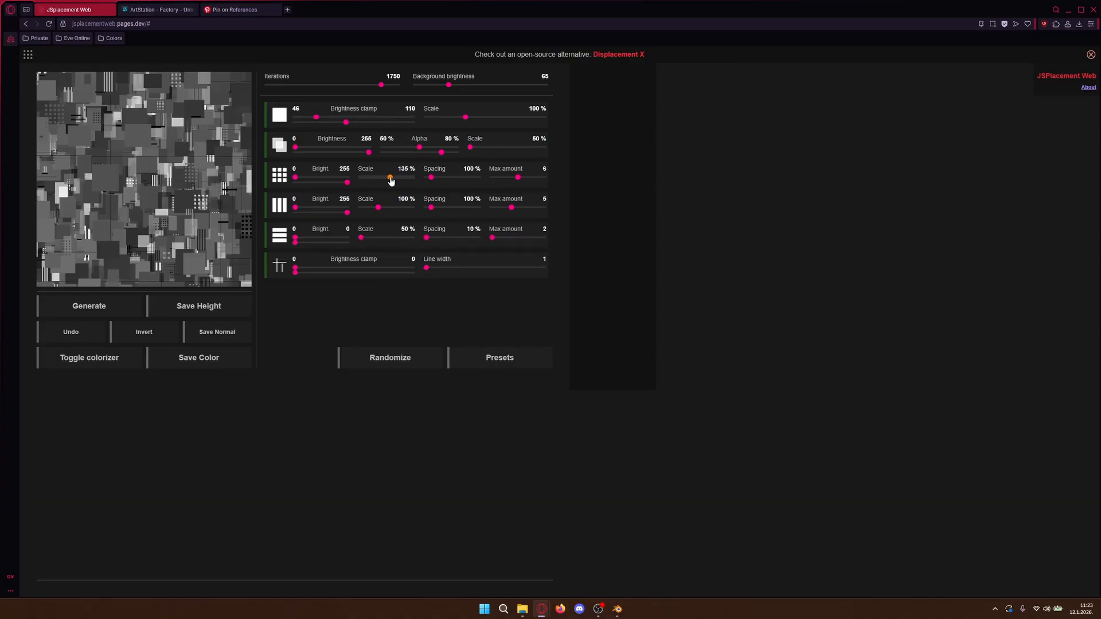
click(435, 177)
click(441, 177)
- Set the vertical-bar layer's brightness range to 68 to 180 and save the height map as an image
click(308, 207)
click(331, 212)
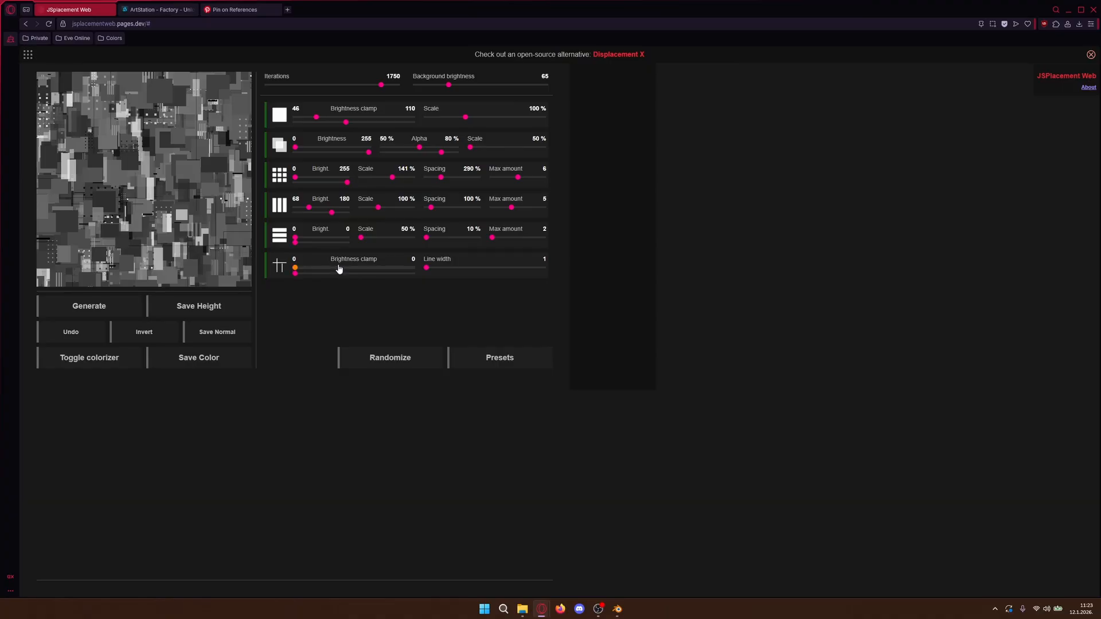
click(181, 315)
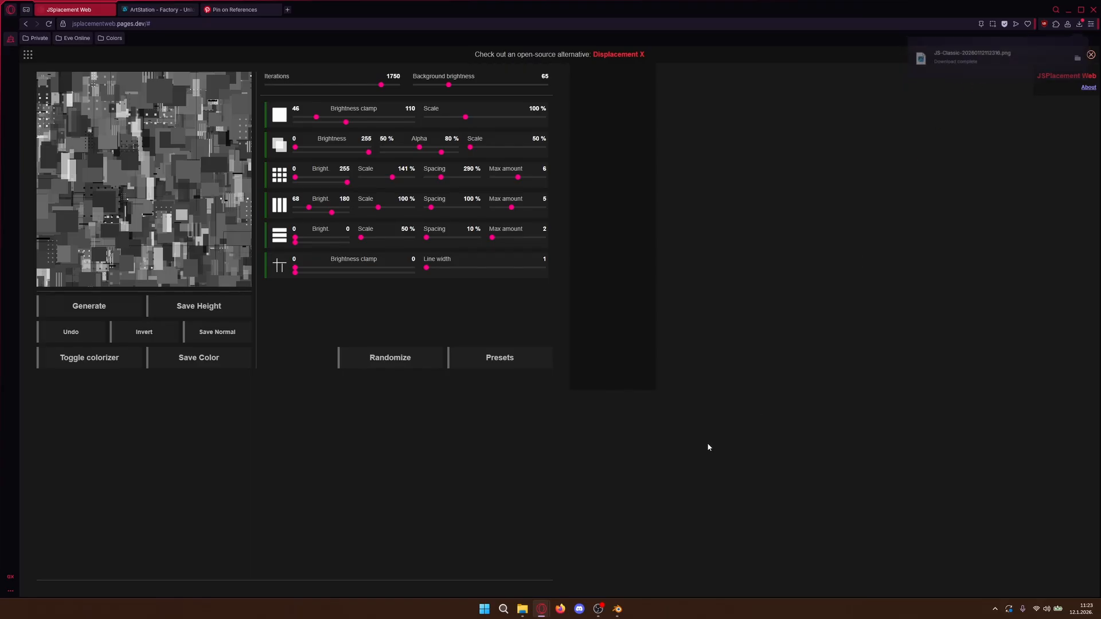
- Switch to Blender and select the separated inner band of the ring
click(617, 609)
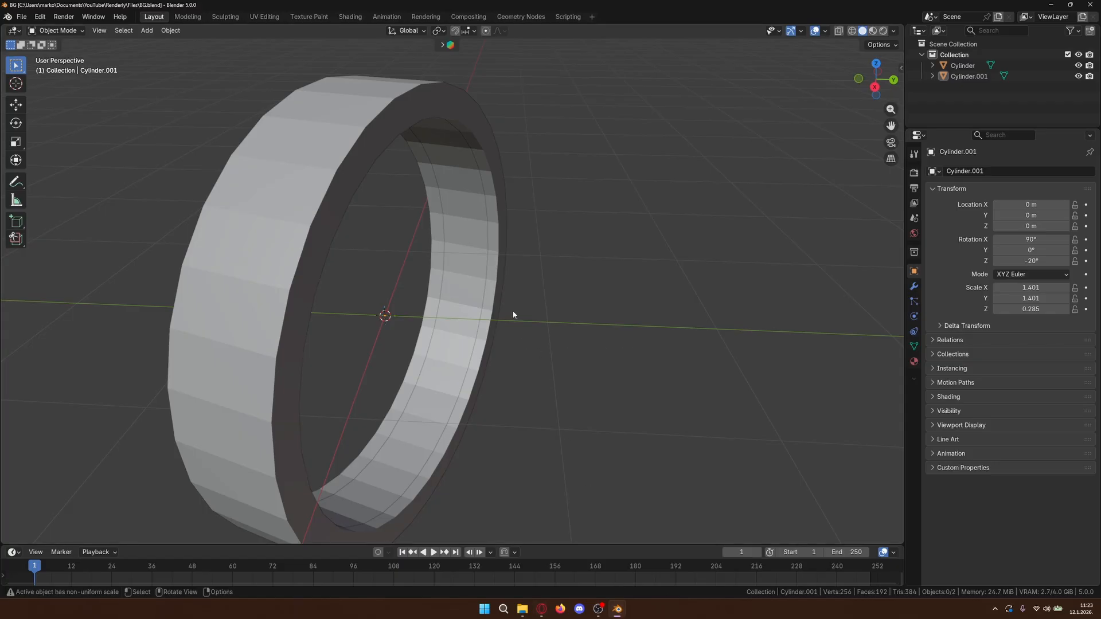
click(475, 287)
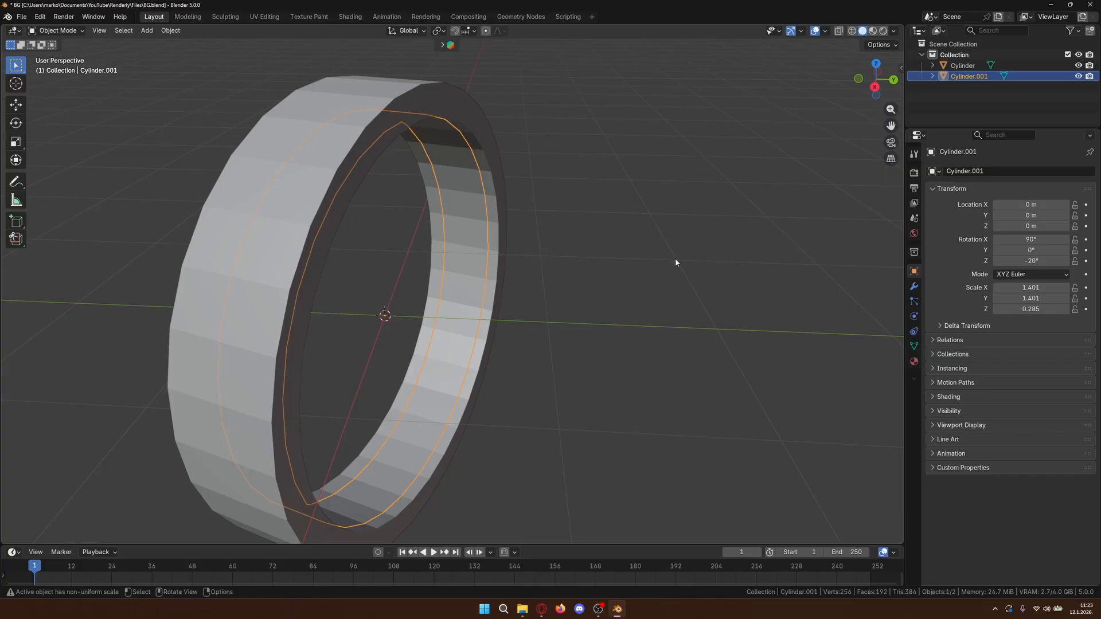
middle_drag(676, 263, 656, 255)
middle_drag(558, 288, 500, 213)
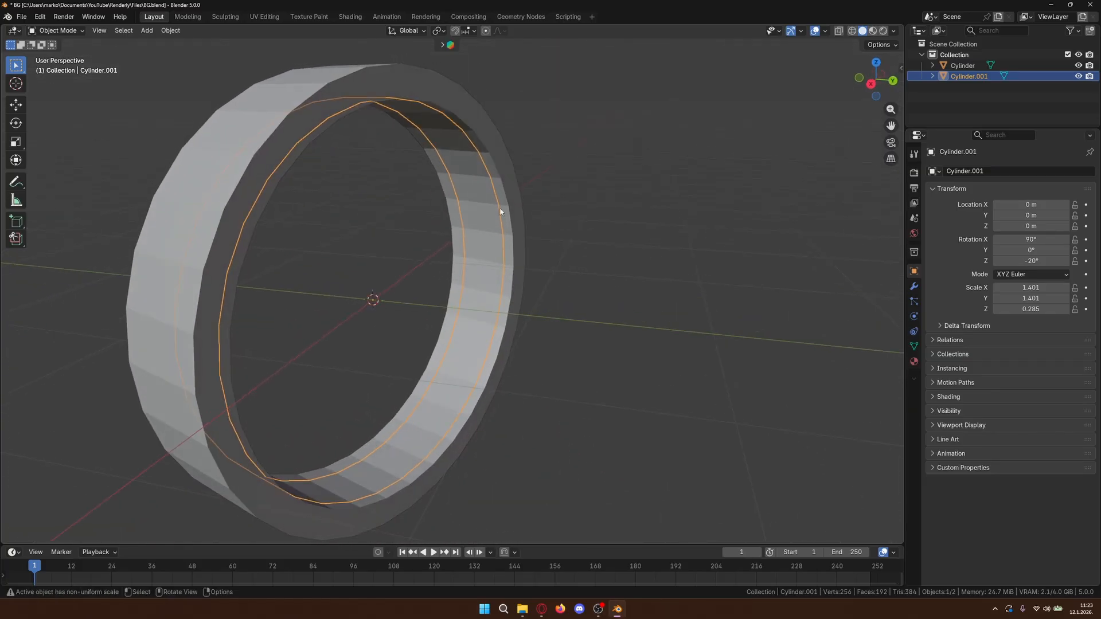
key(g)
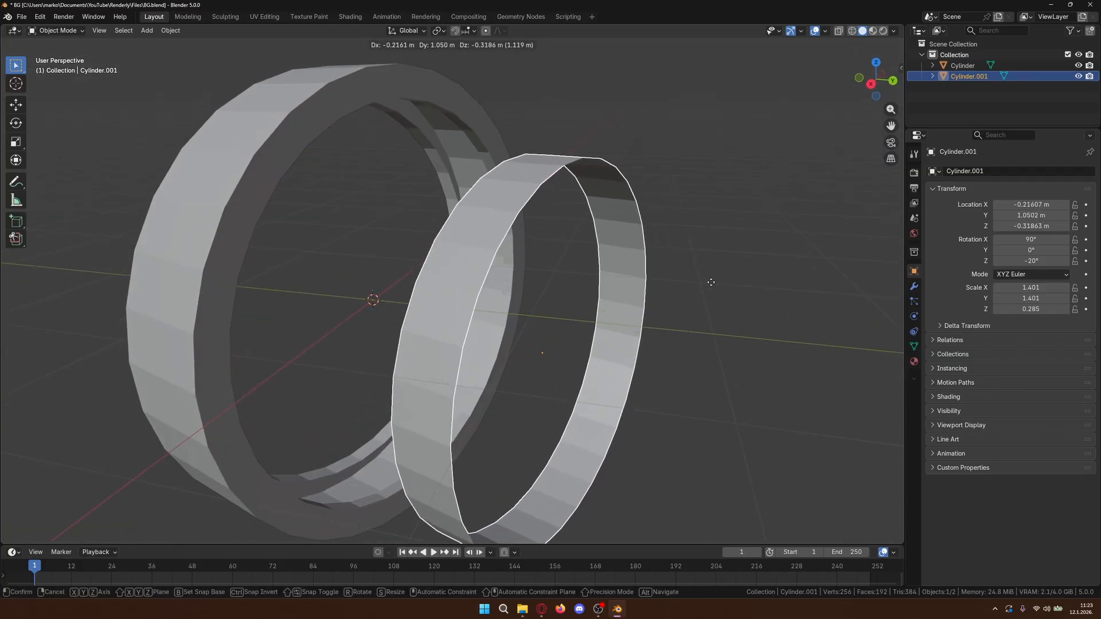
key(Escape)
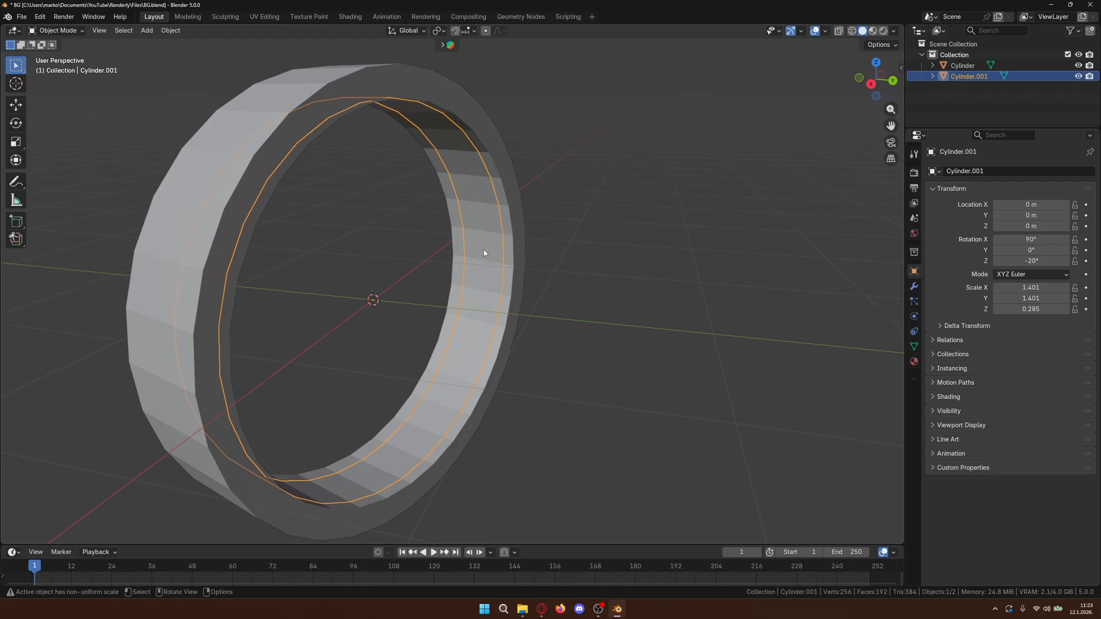
- Add a Displace modifier to the inner band
click(915, 286)
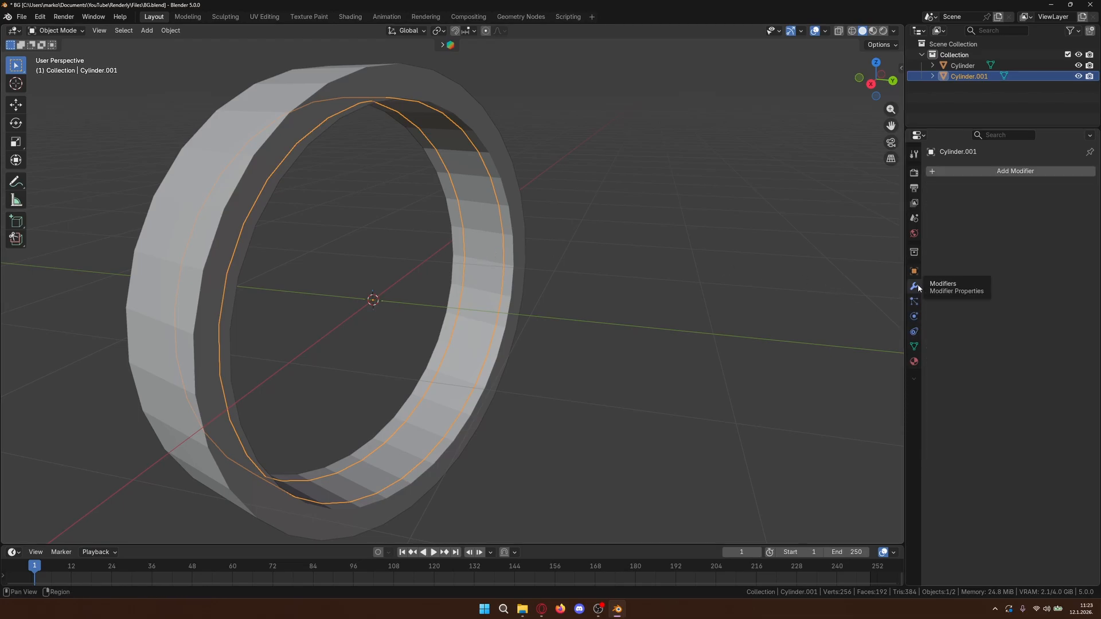
click(998, 173)
click(984, 175)
text(d)
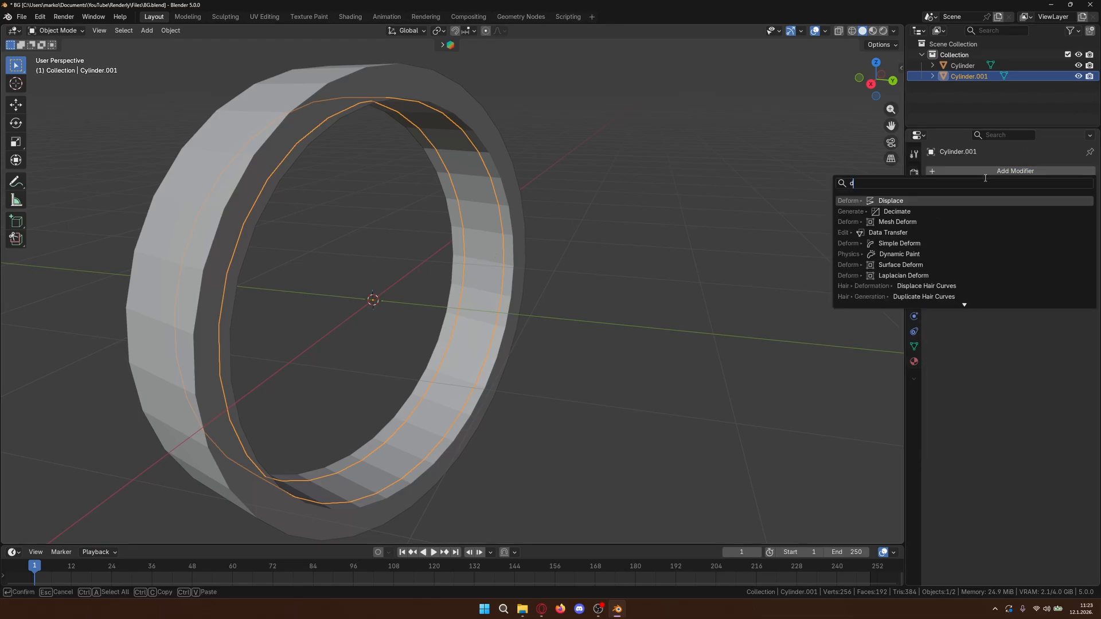
click(906, 200)
scroll(605, 231, down, 3)
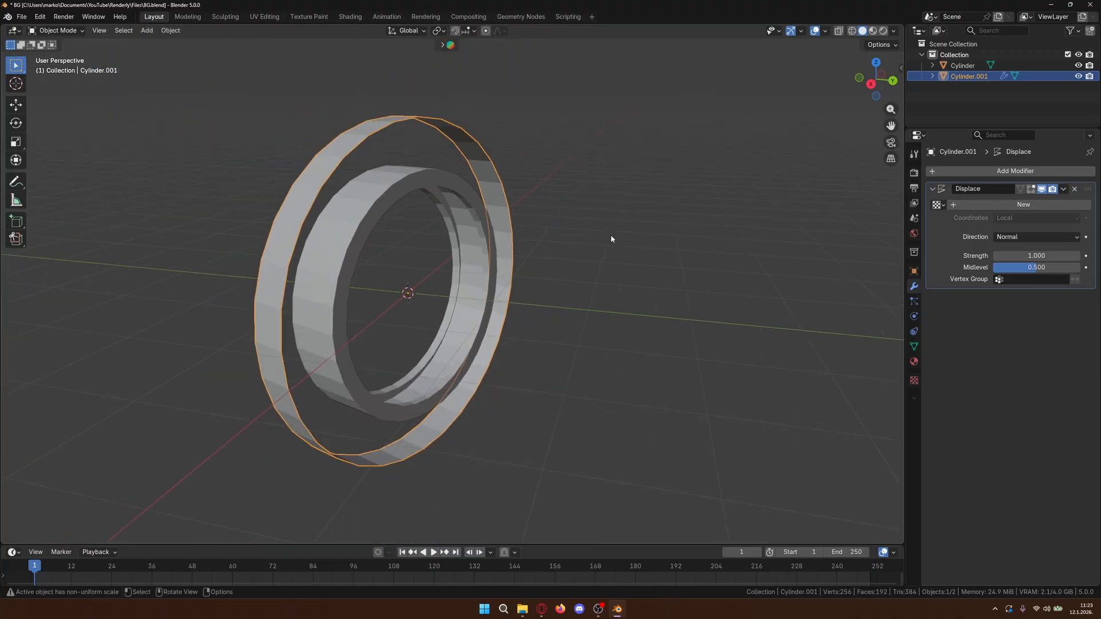
mouse_move(604, 231)
middle_down()
mouse_move(508, 221)
mouse_move(597, 229)
middle_up()
scroll(675, 264, up, 5)
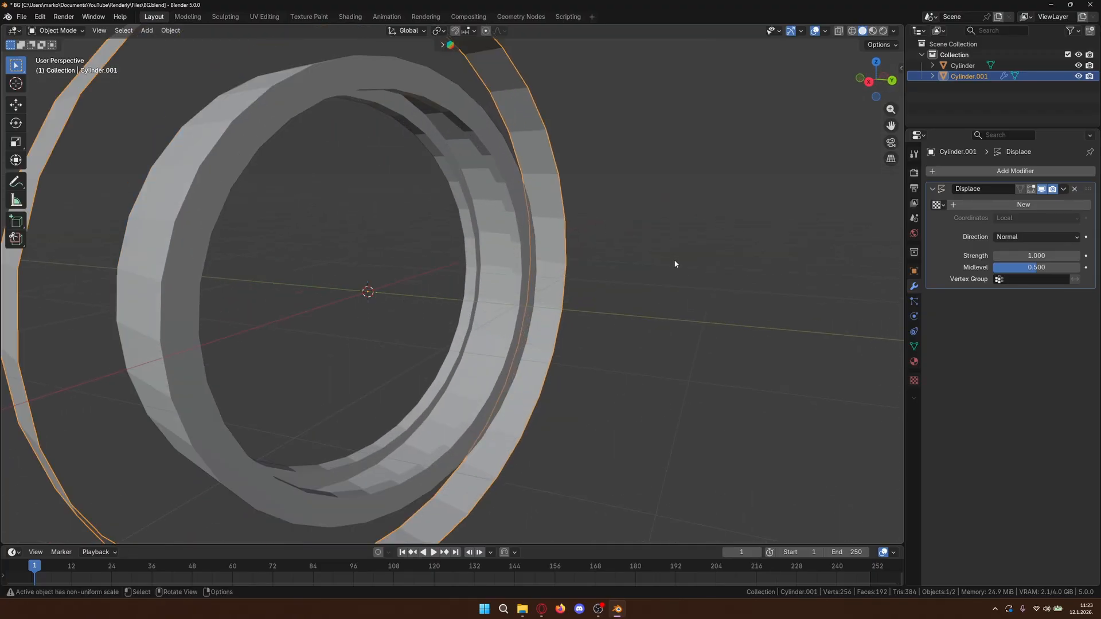
scroll(673, 248, down, 3)
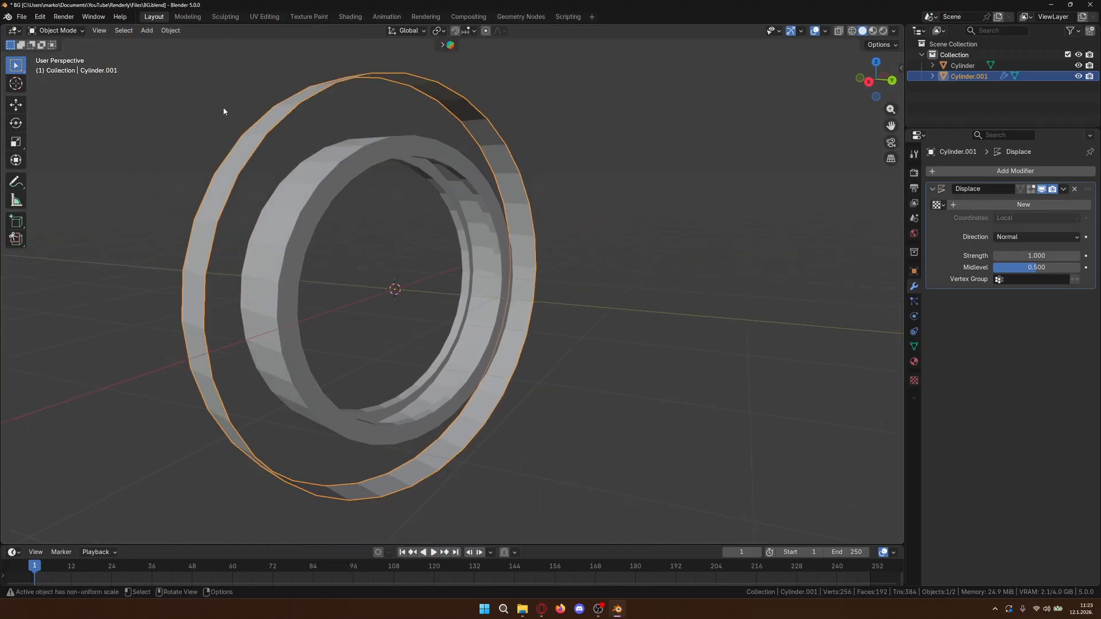
- Create a new texture for the Displace modifier and name it Detail
click(955, 205)
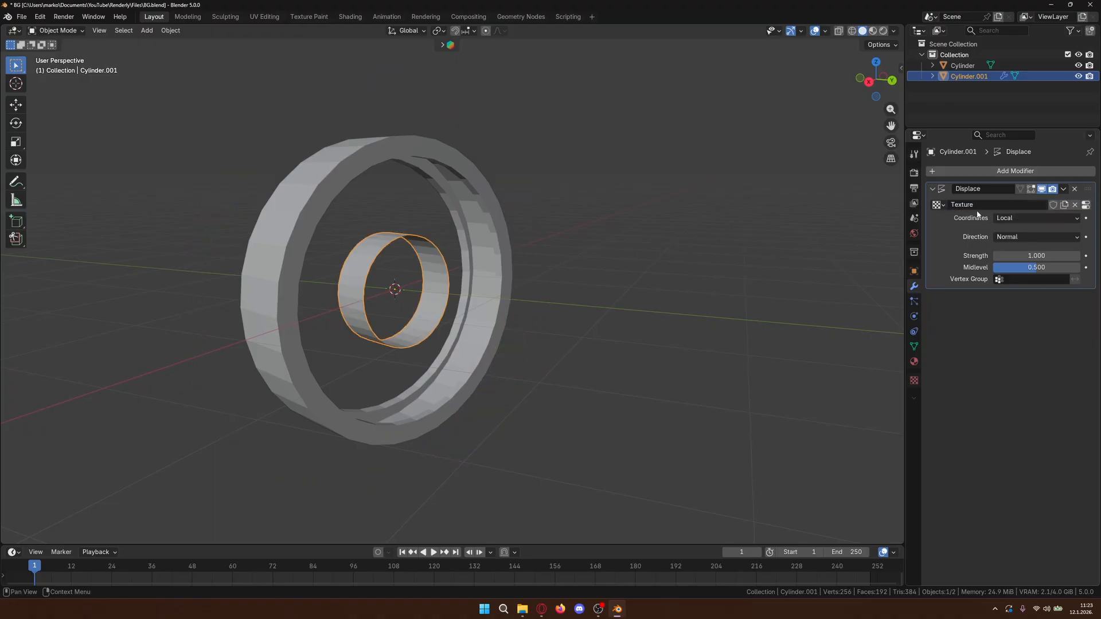
double_click(981, 205)
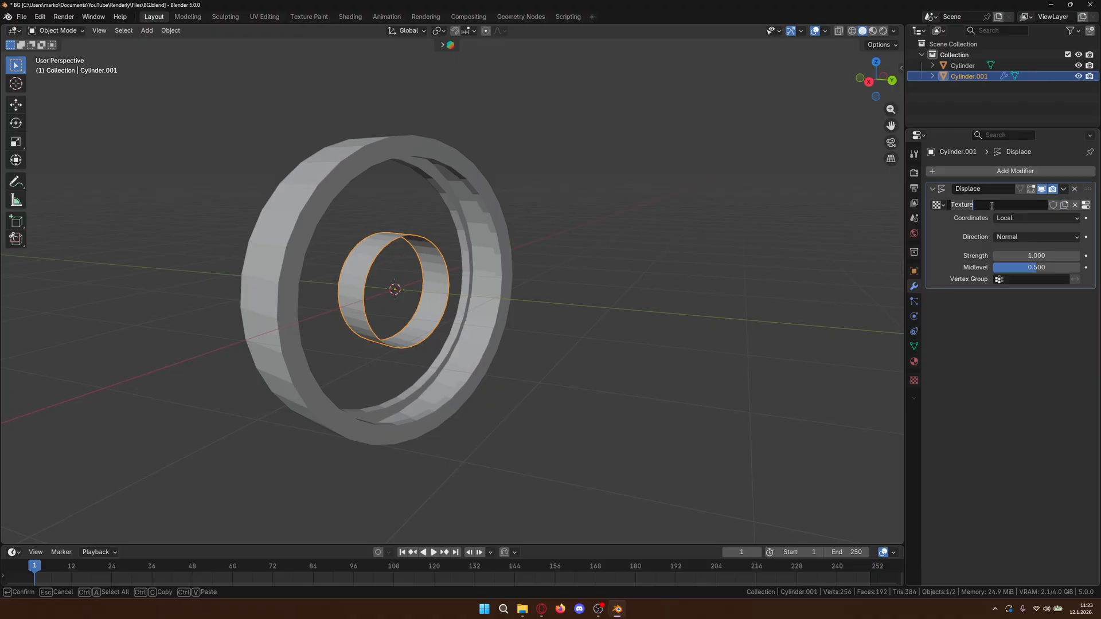
key(BackSpace)
text(Detail)
key(Return)
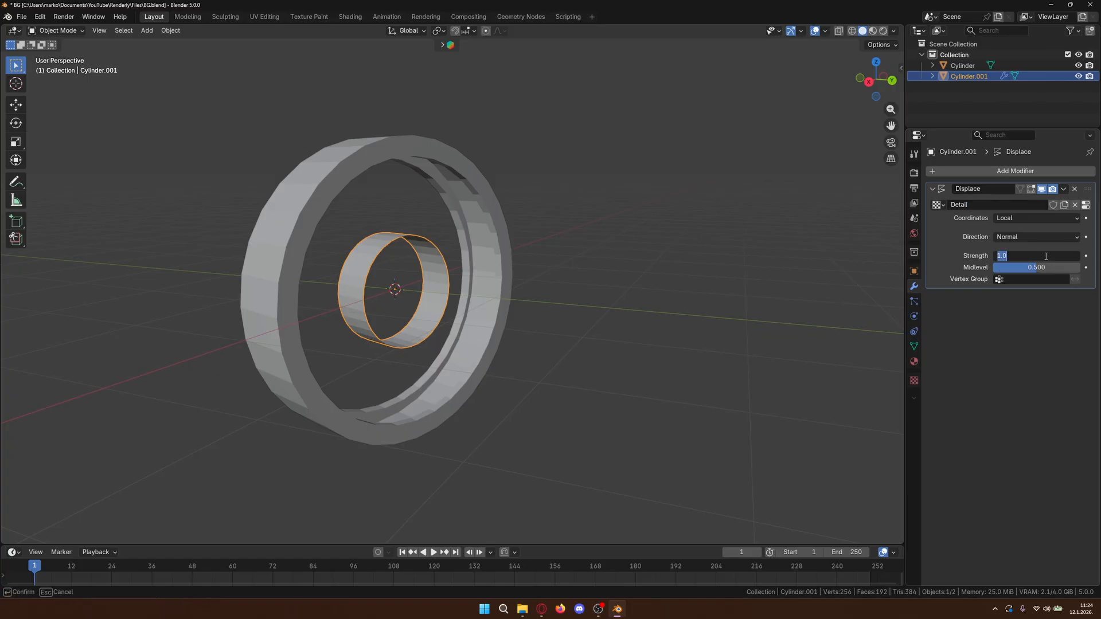
- Load JS-Classic-20260112112316.png from the Downloads folder as the image of the Detail texture
click(1085, 205)
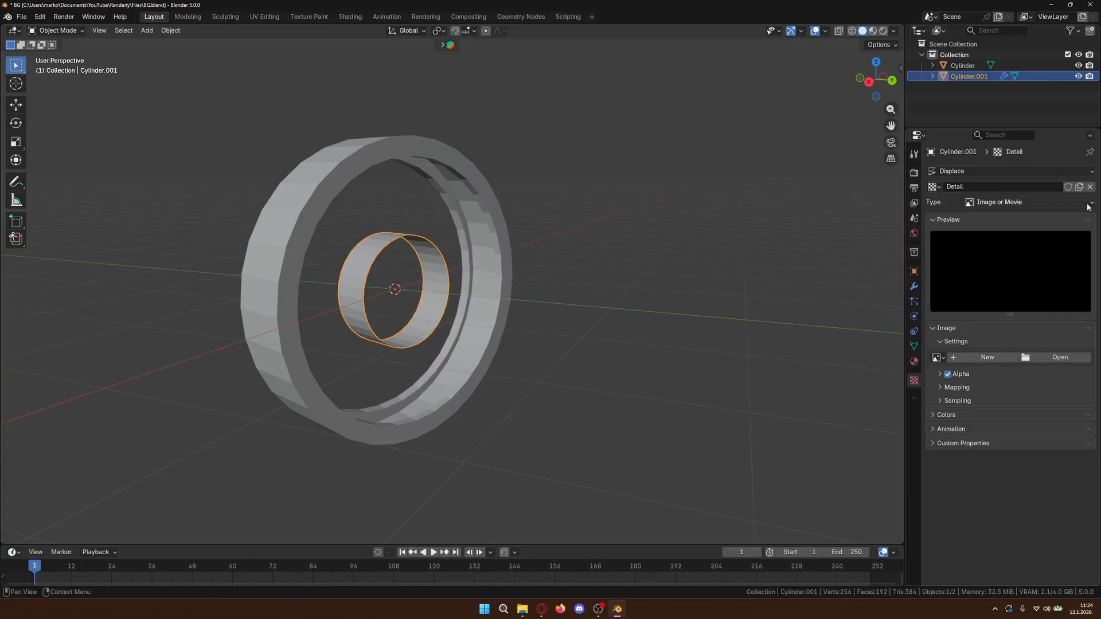
click(996, 205)
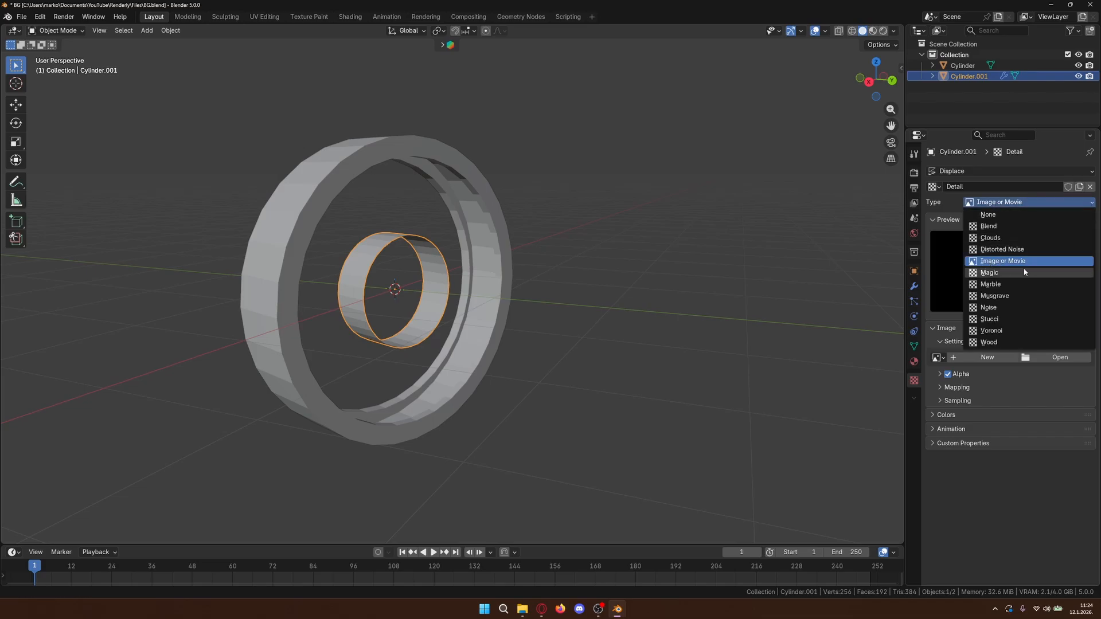
click(1062, 203)
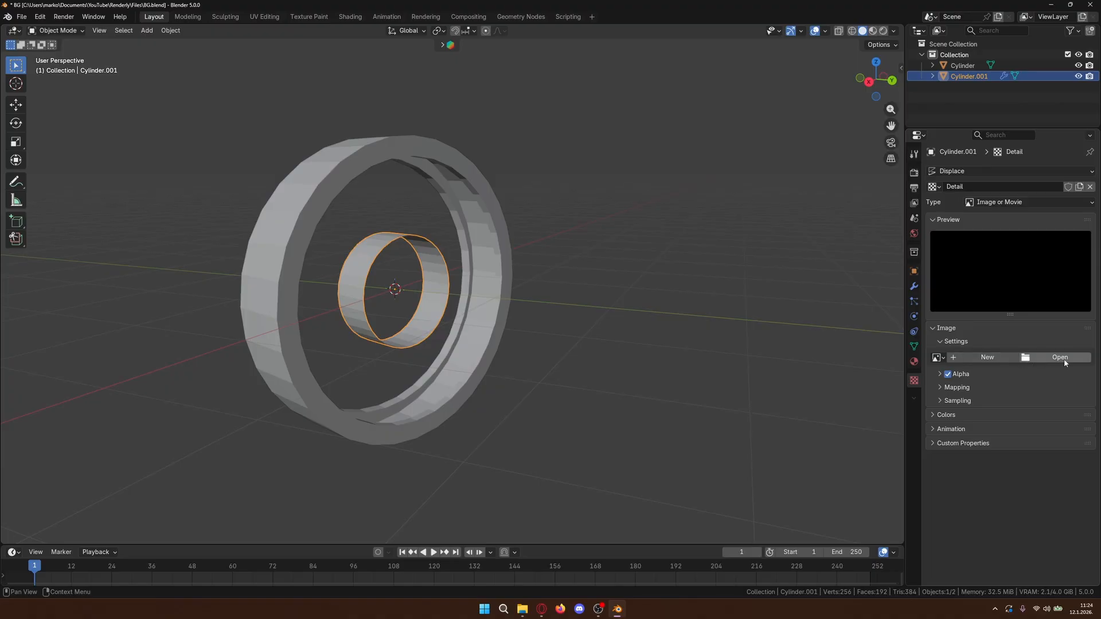
click(933, 328)
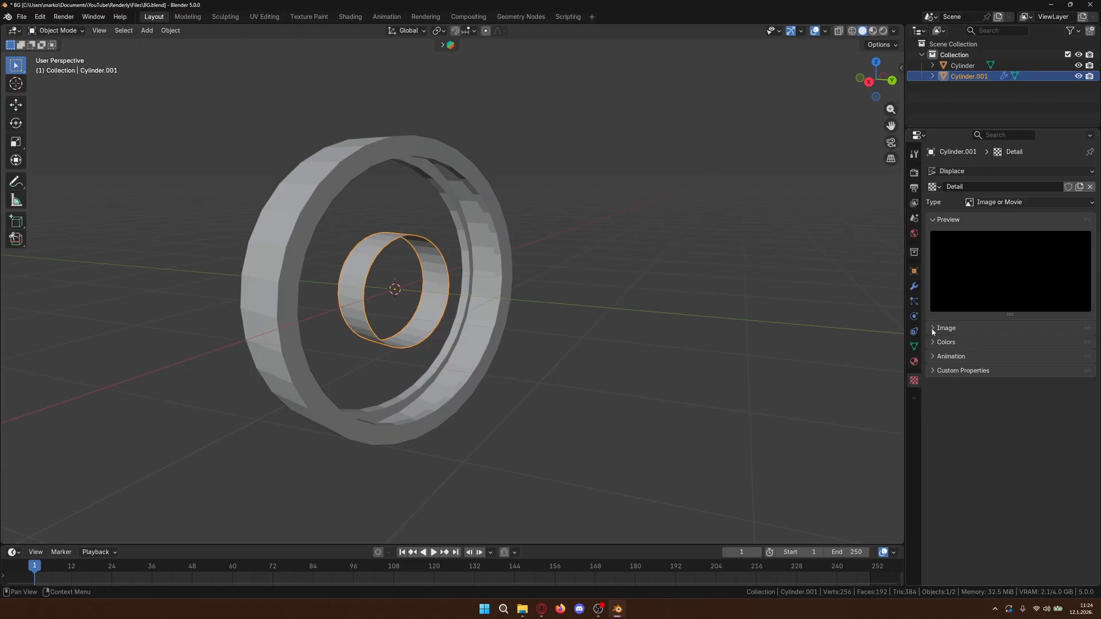
click(932, 328)
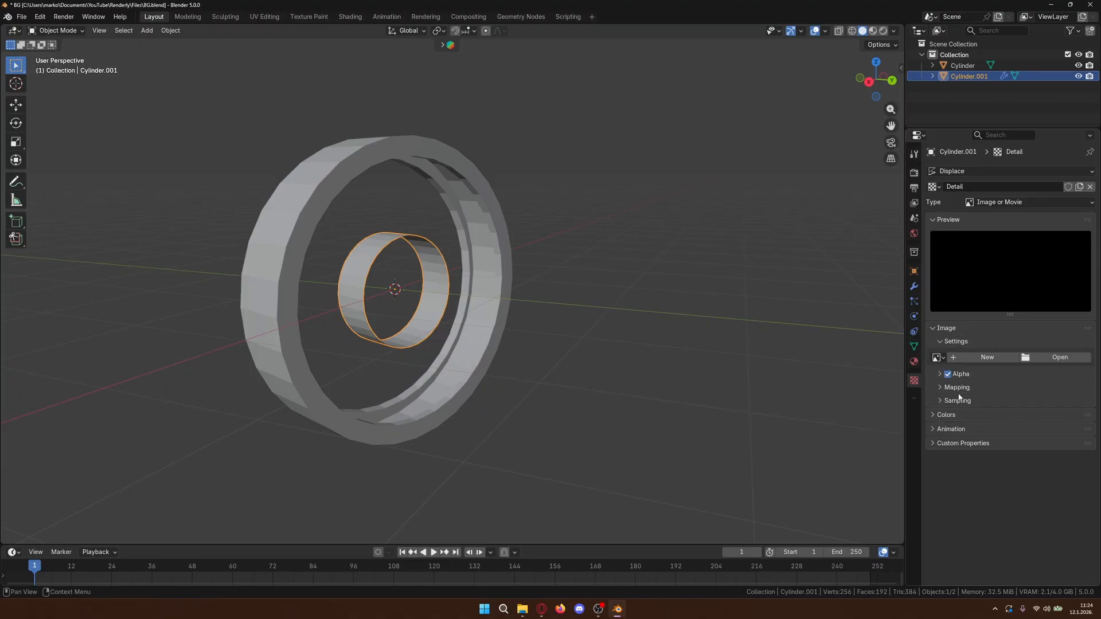
click(1070, 356)
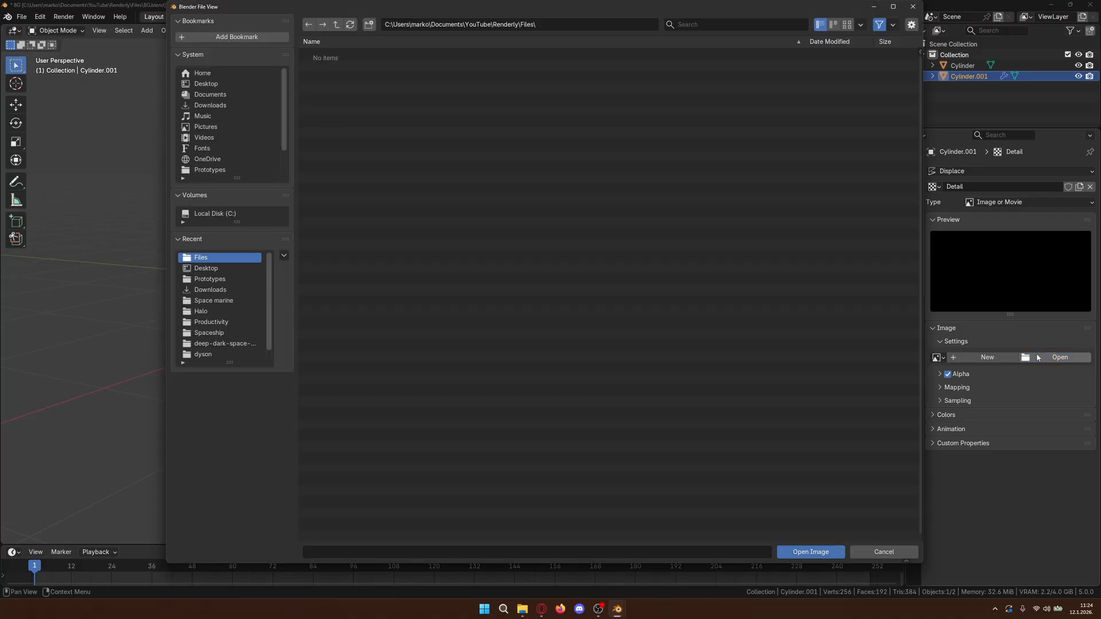
click(234, 105)
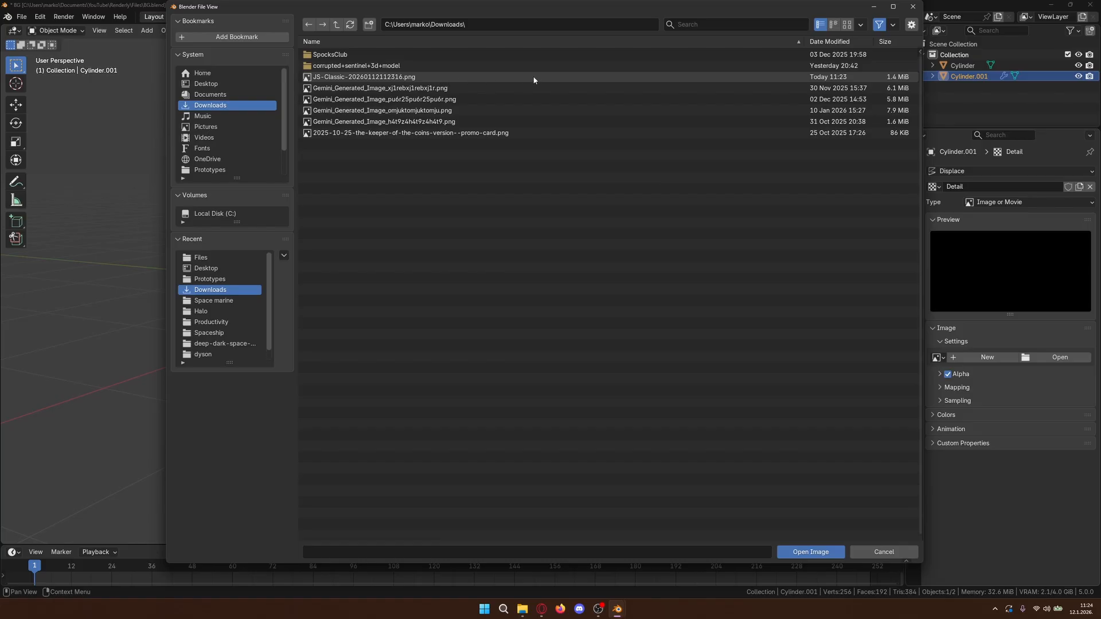
click(375, 81)
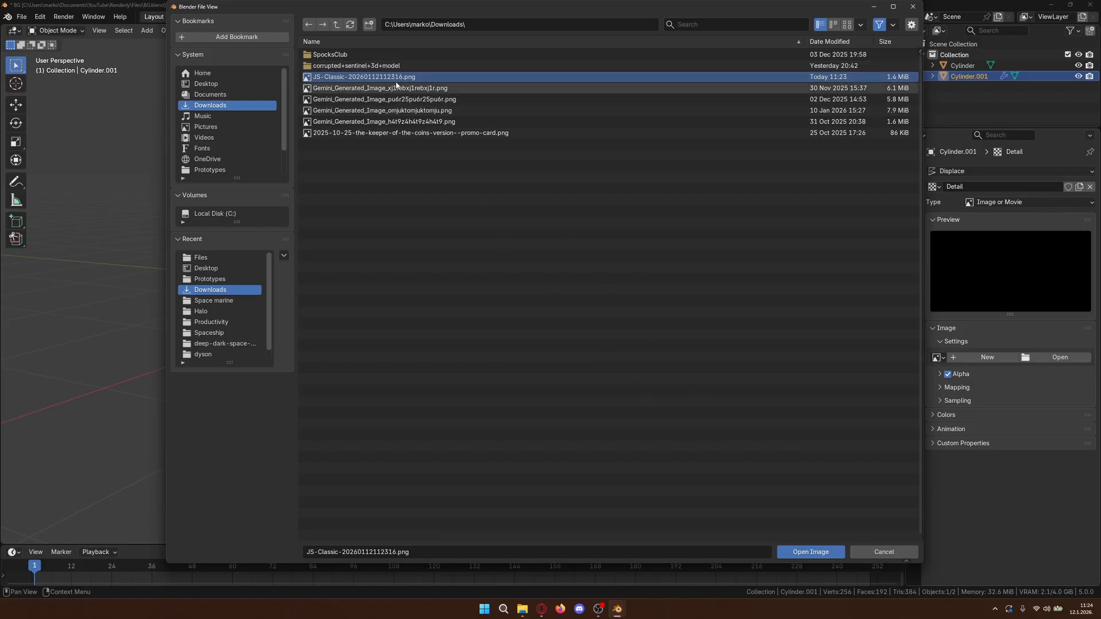
click(796, 553)
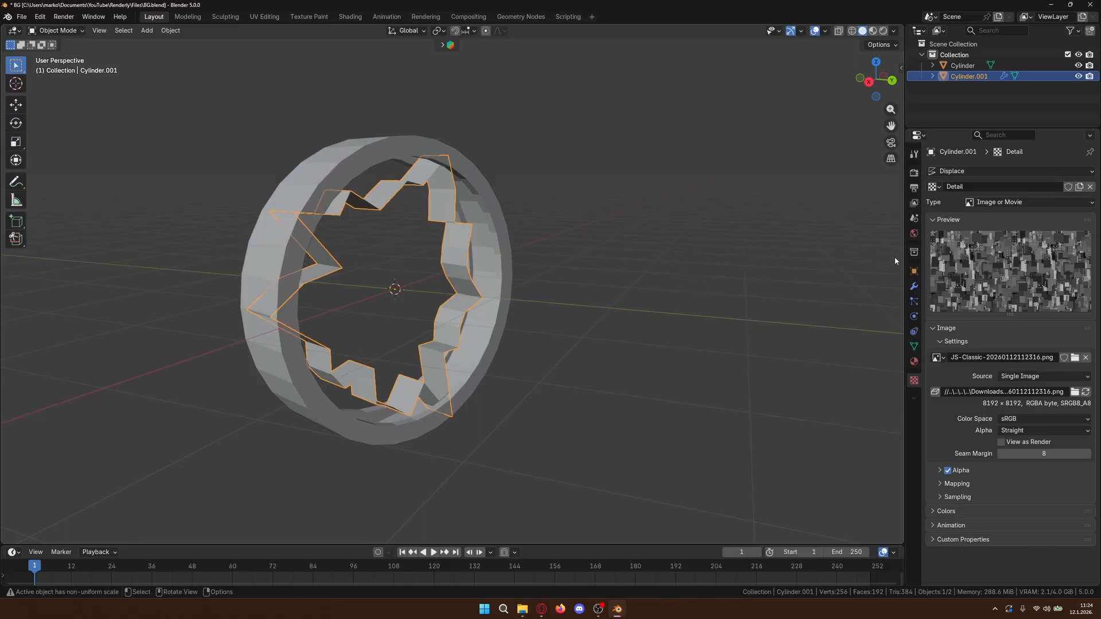
- Set the inner band's Displace strength to 0.1, inspect the displaced surface and reselect the band
click(914, 286)
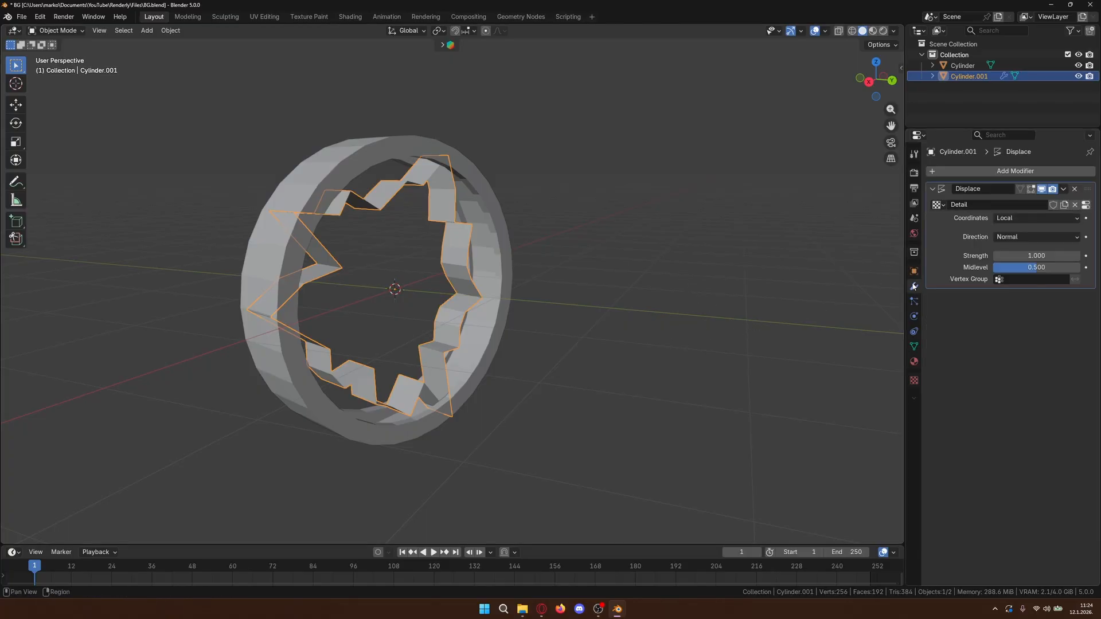
click(1029, 253)
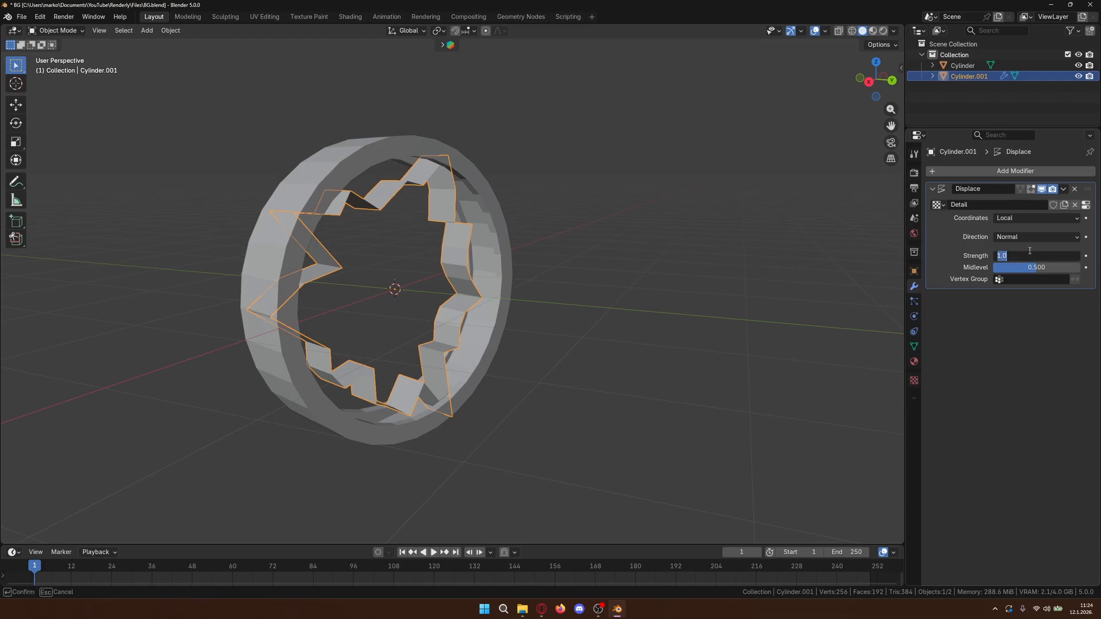
key(BackSpace)
text(.1)
key(Return)
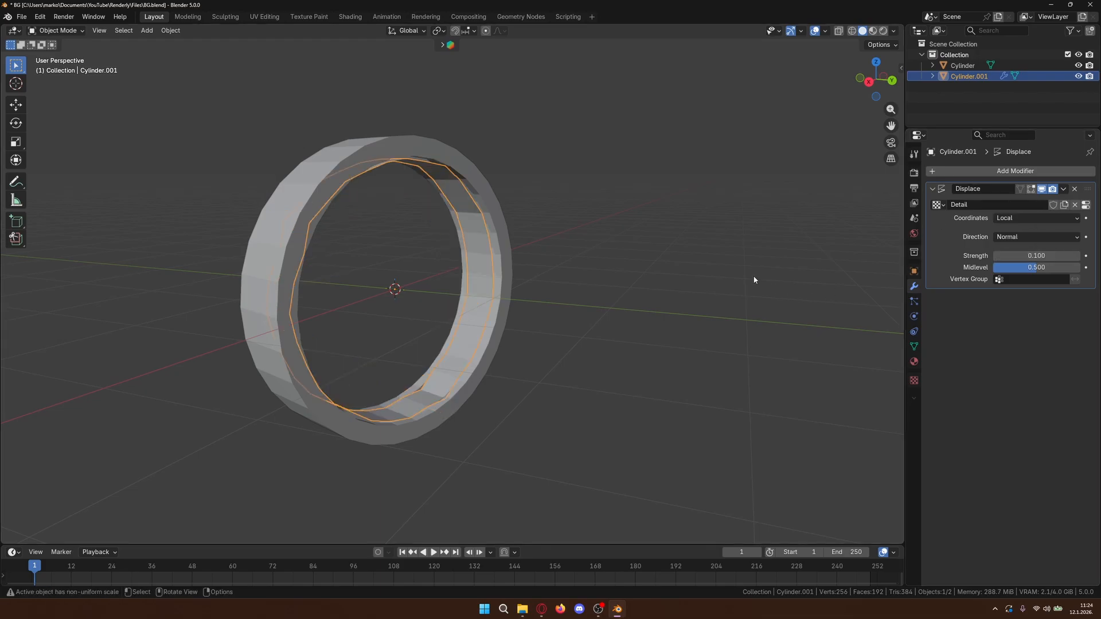
click(676, 269)
middle_drag(677, 270, 724, 275)
scroll(604, 319, up, 4)
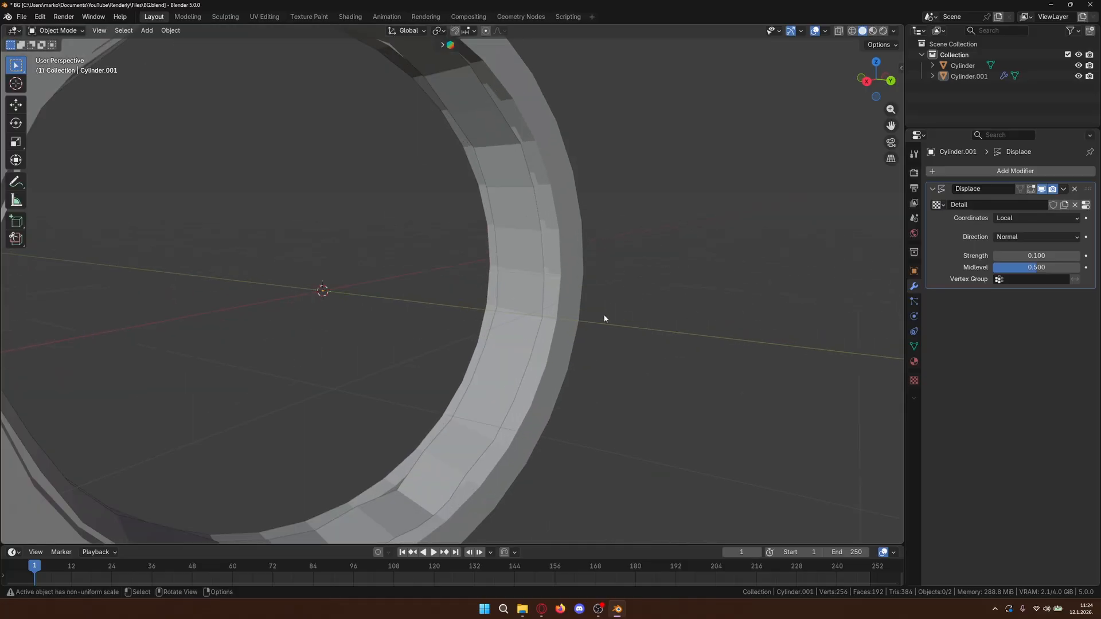
scroll(592, 312, down, 5)
click(489, 277)
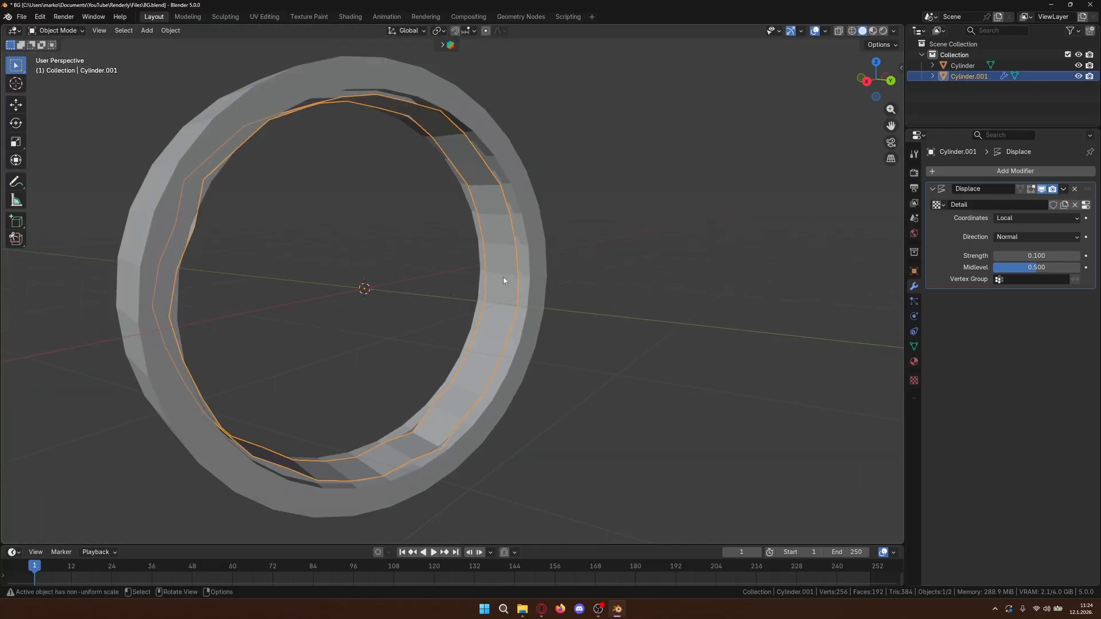
- Add a Subdivision Surface modifier to the inner band and place it above the Displace modifier
click(980, 172)
click(980, 174)
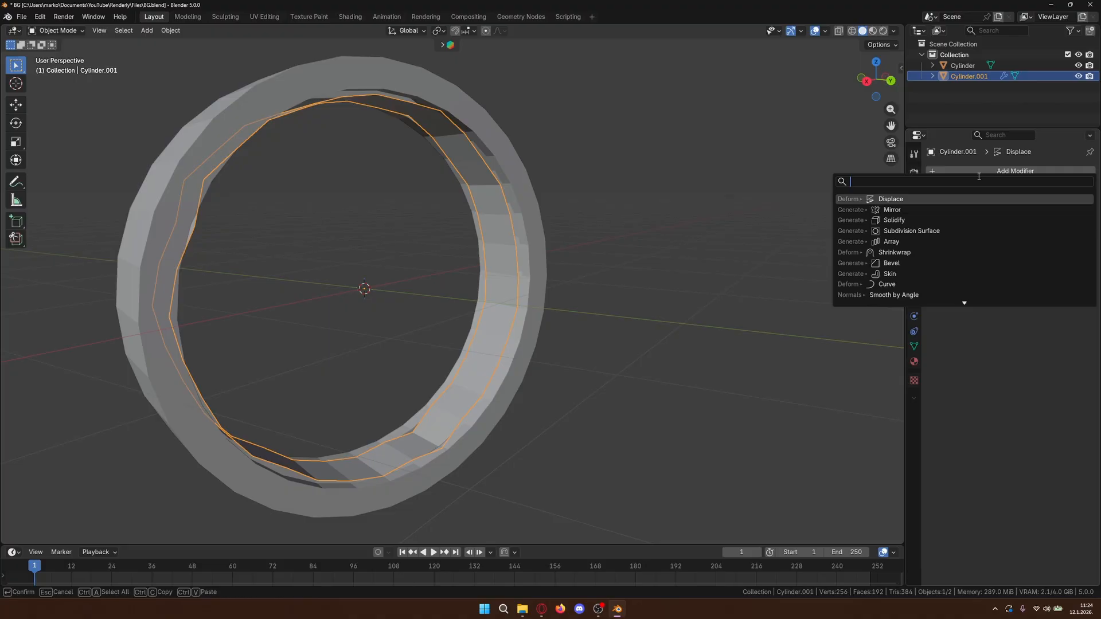
click(936, 231)
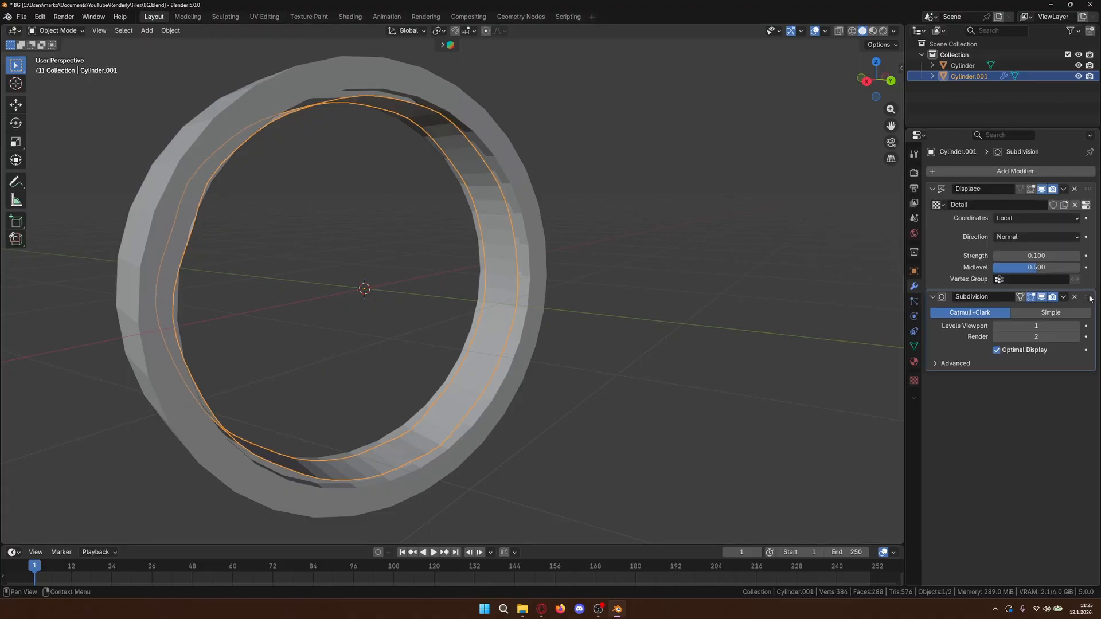
drag(1091, 298, 1089, 189)
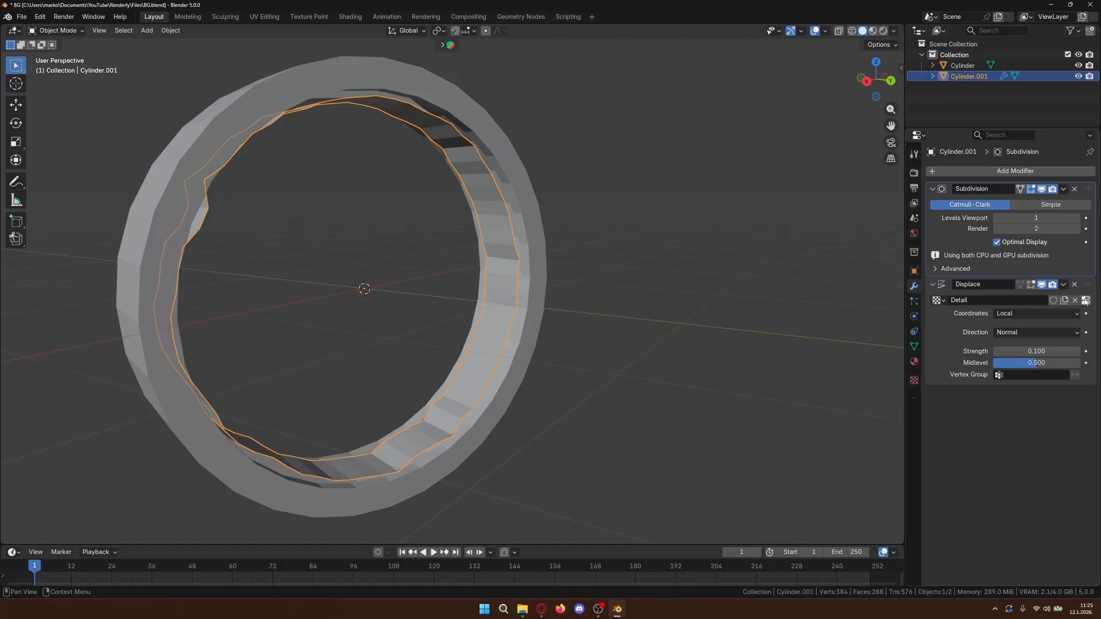
- Raise the Subdivision modifier's viewport levels to 6 and turn on the scene statistics overlay
click(1077, 218)
click(1077, 218)
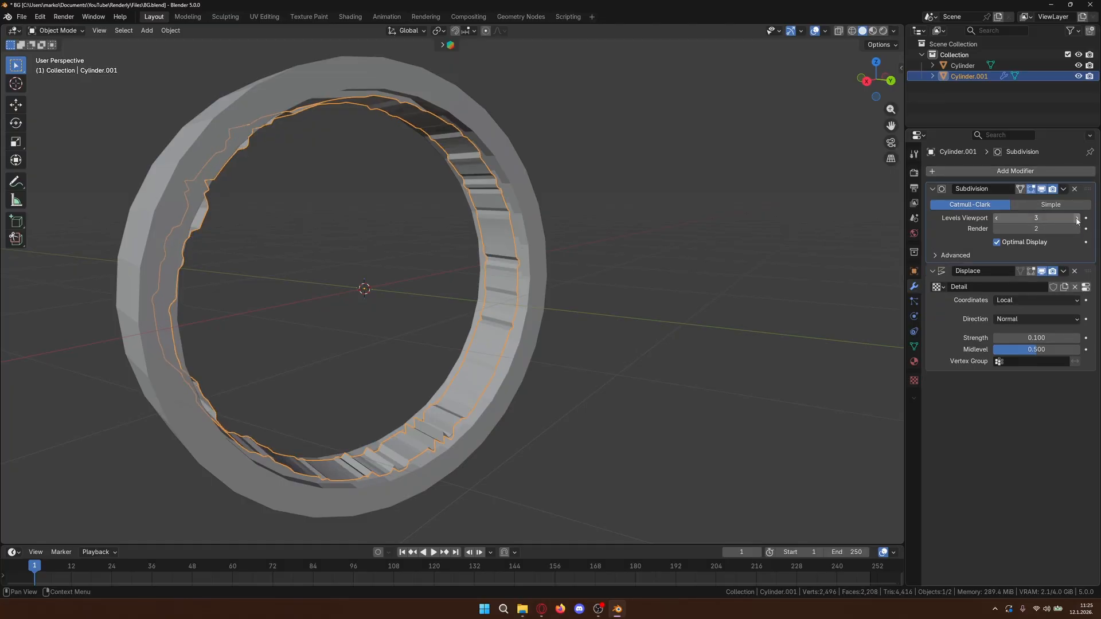
click(1078, 219)
click(1077, 219)
click(1077, 219)
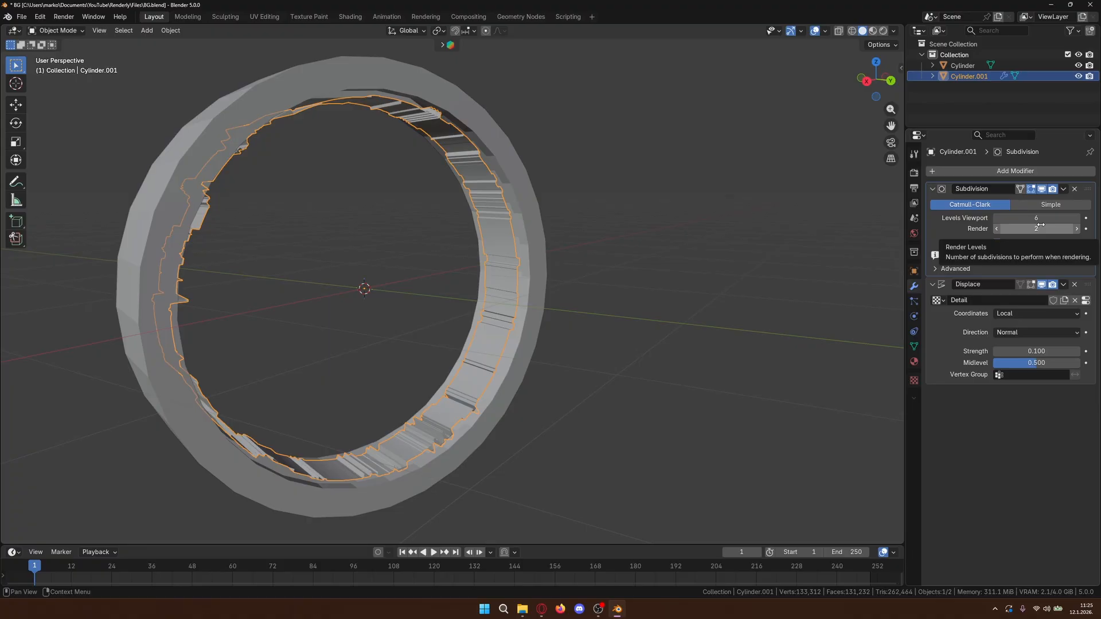
click(825, 31)
click(753, 116)
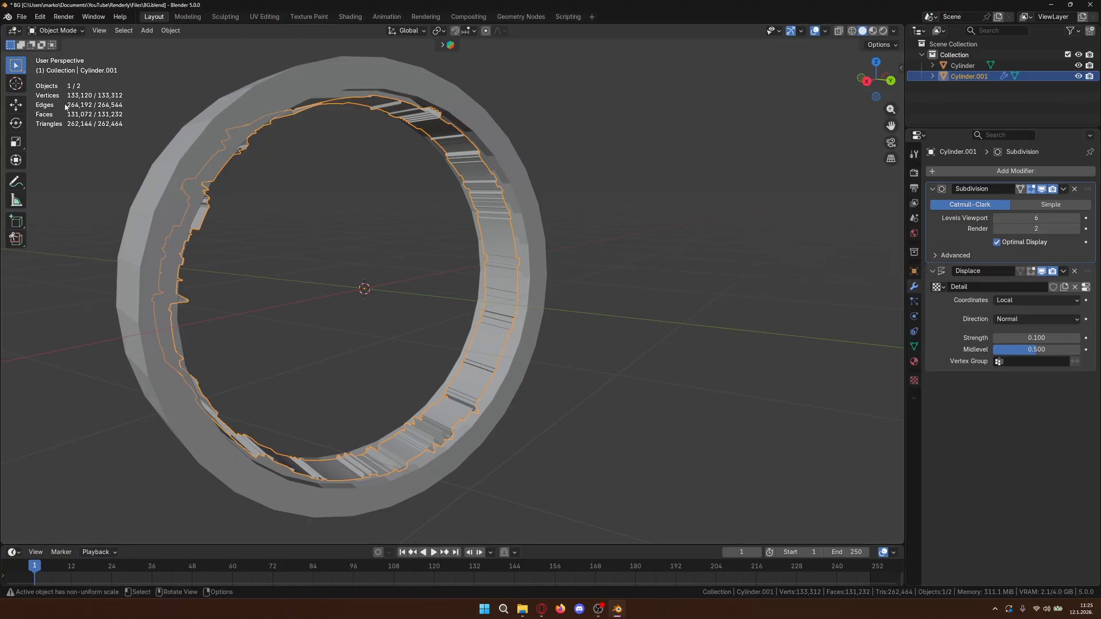
- Try 8 viewport levels on the inner band's Subdivision modifier and settle on 7
click(1057, 220)
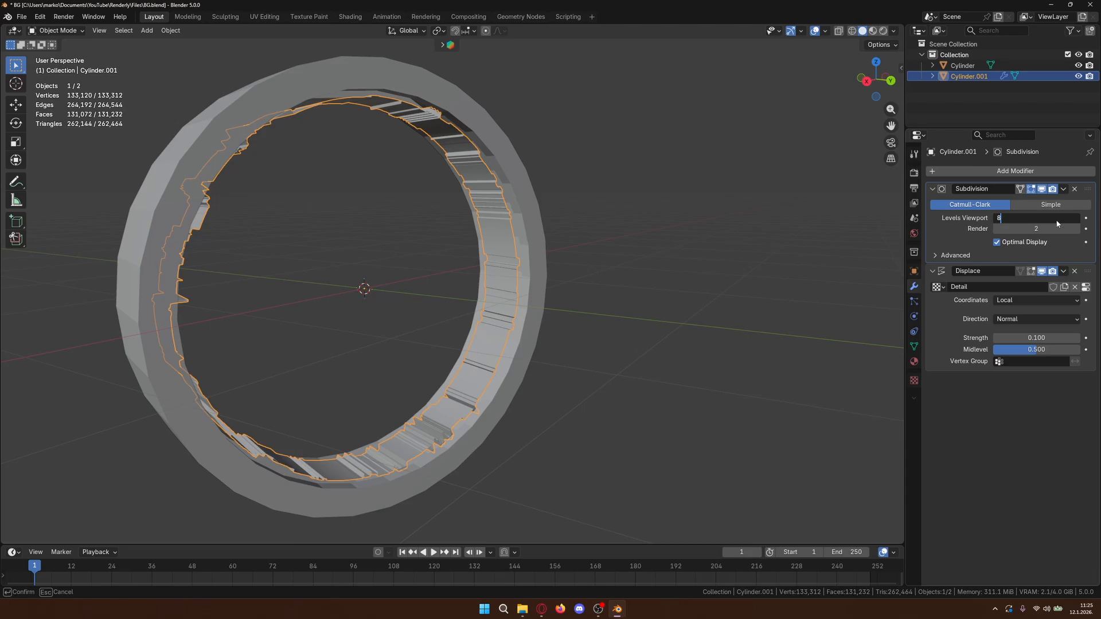
text(8)
key(Return)
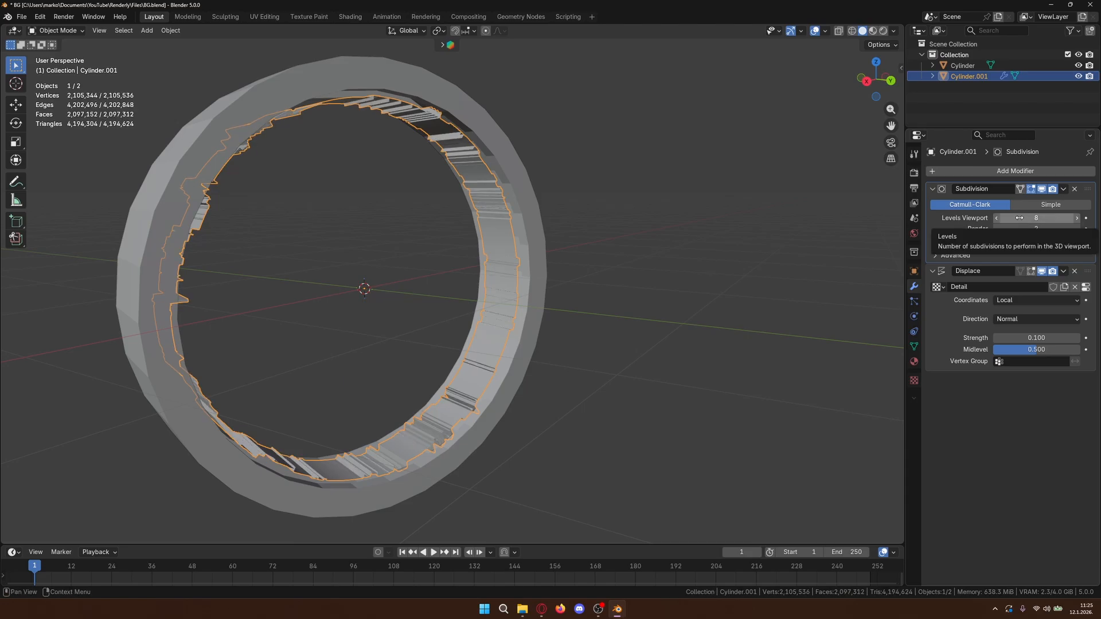
click(1038, 215)
text(7)
key(Return)
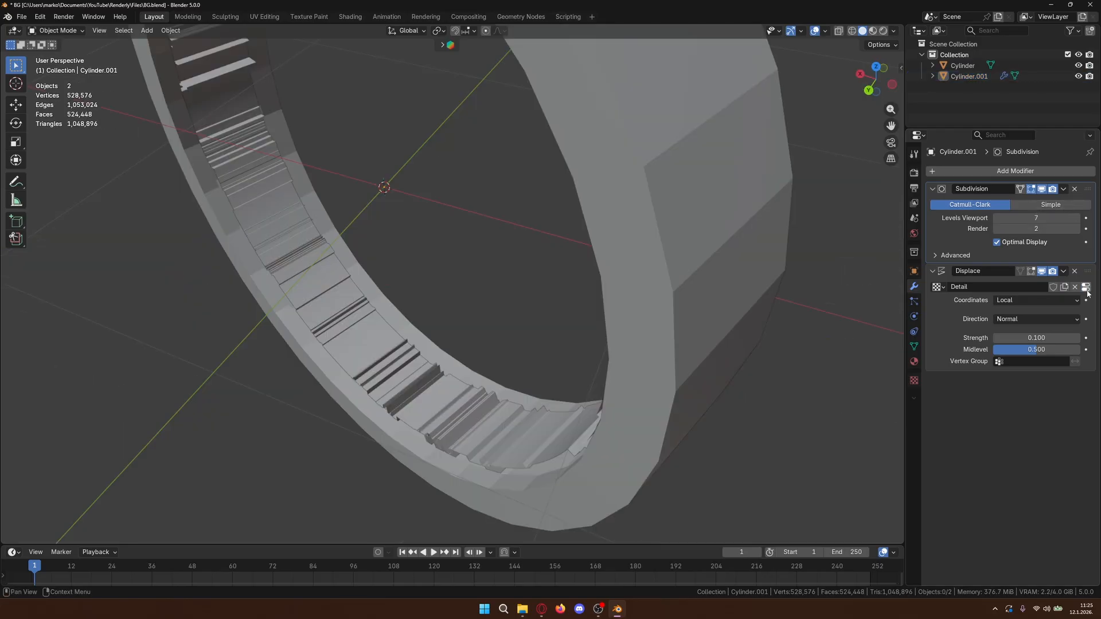
- Review the image settings of the Detail texture and reselect the inner band
click(1085, 286)
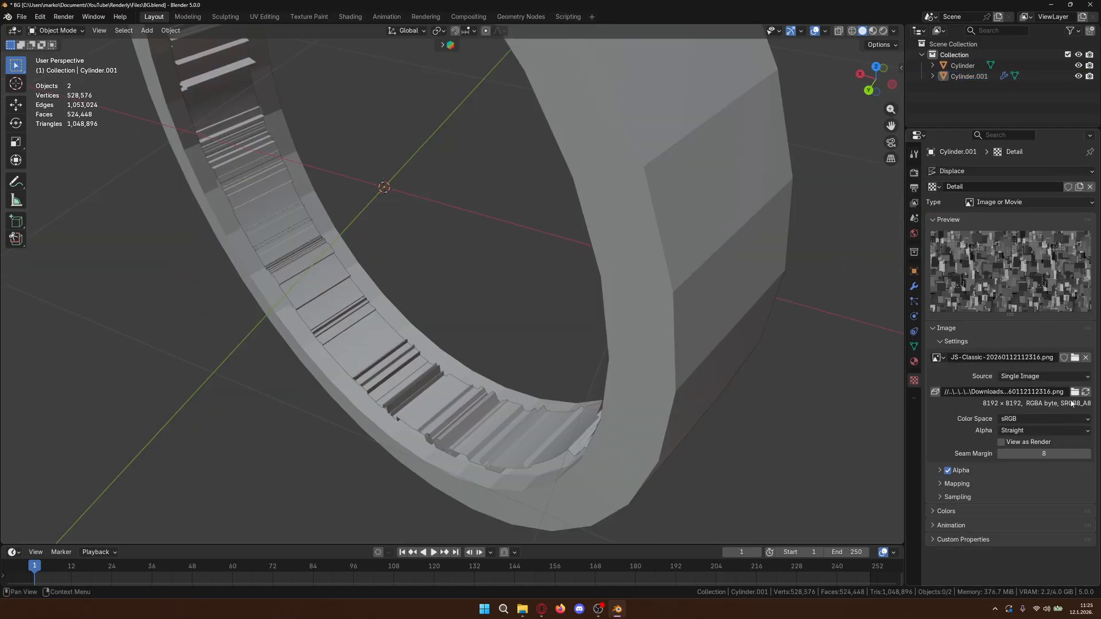
click(1076, 379)
click(1075, 377)
middle_drag(642, 390, 436, 426)
click(436, 426)
key(Tab)
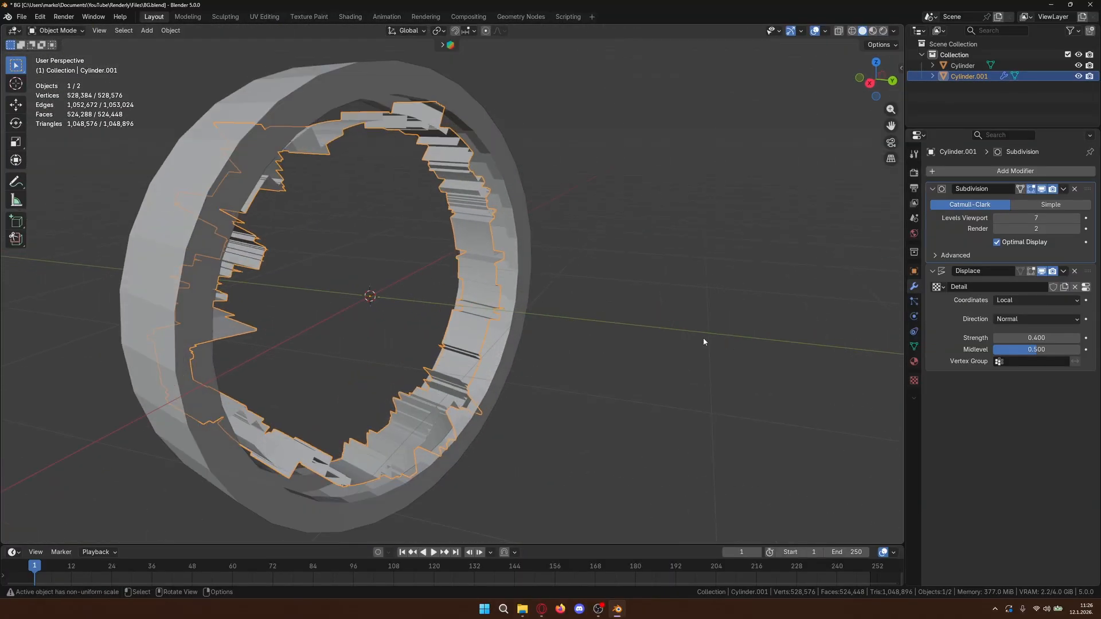
- Switch to JSplacement Web, randomize a new displacement map and save its height map
click(541, 609)
click(404, 361)
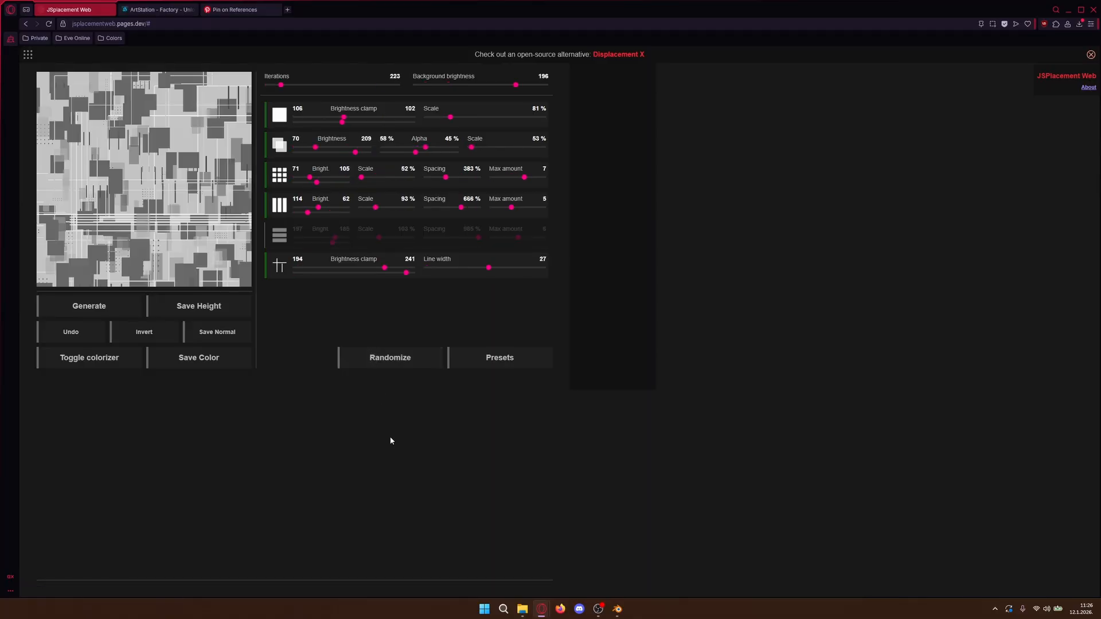
click(234, 311)
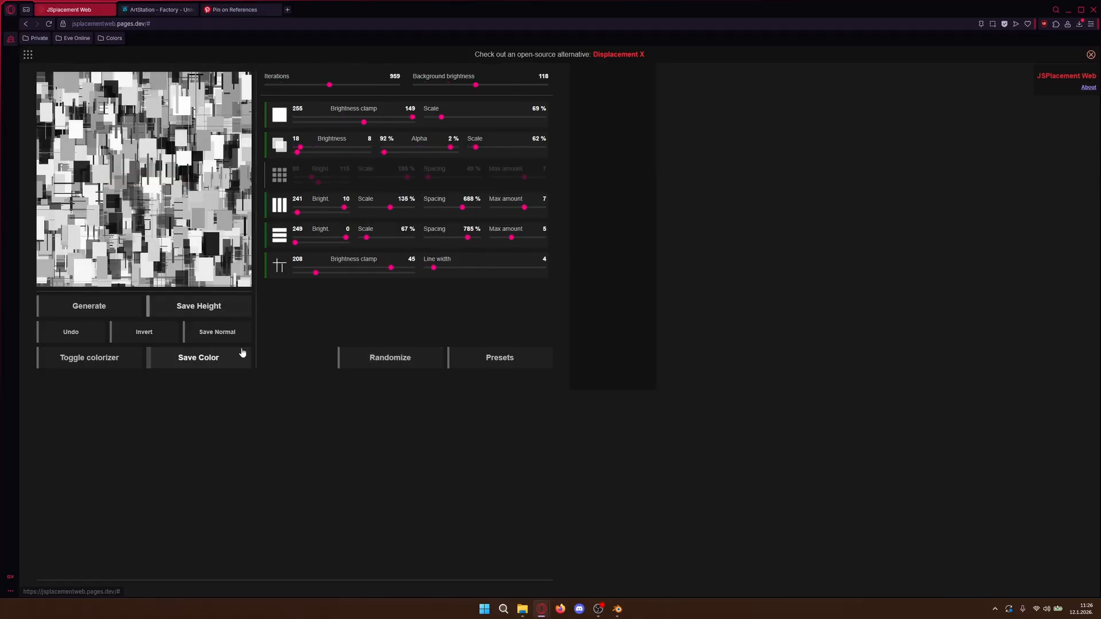
- Return to Blender and replace the Detail texture's image with JS-Classic-20260112112623.png from the Downloads folder
click(617, 609)
middle_drag(703, 310, 722, 304)
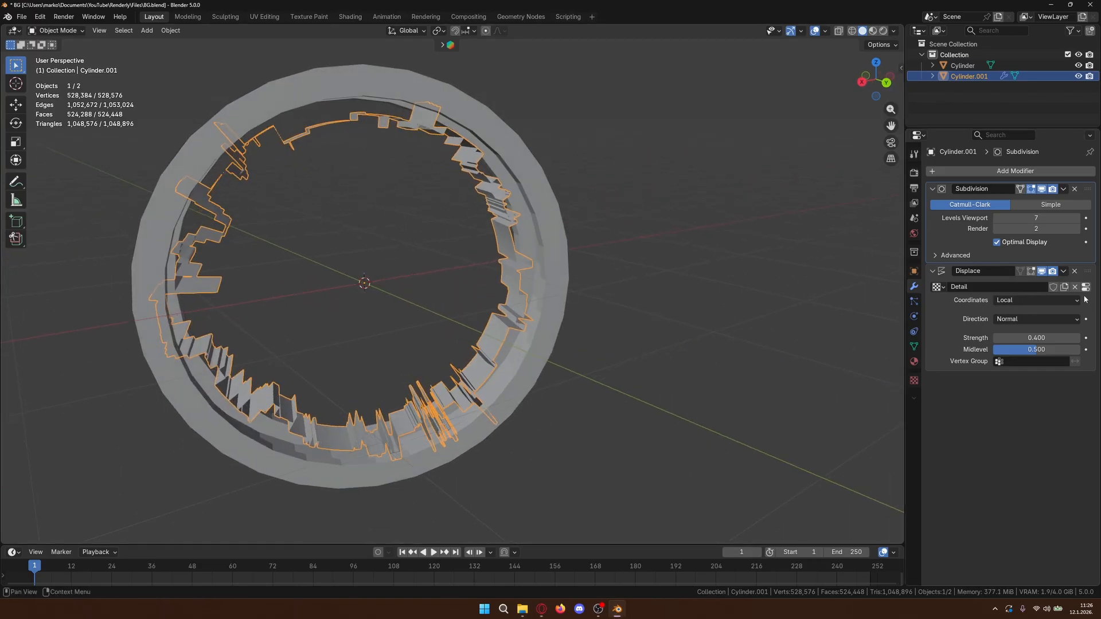
click(1086, 287)
click(1075, 358)
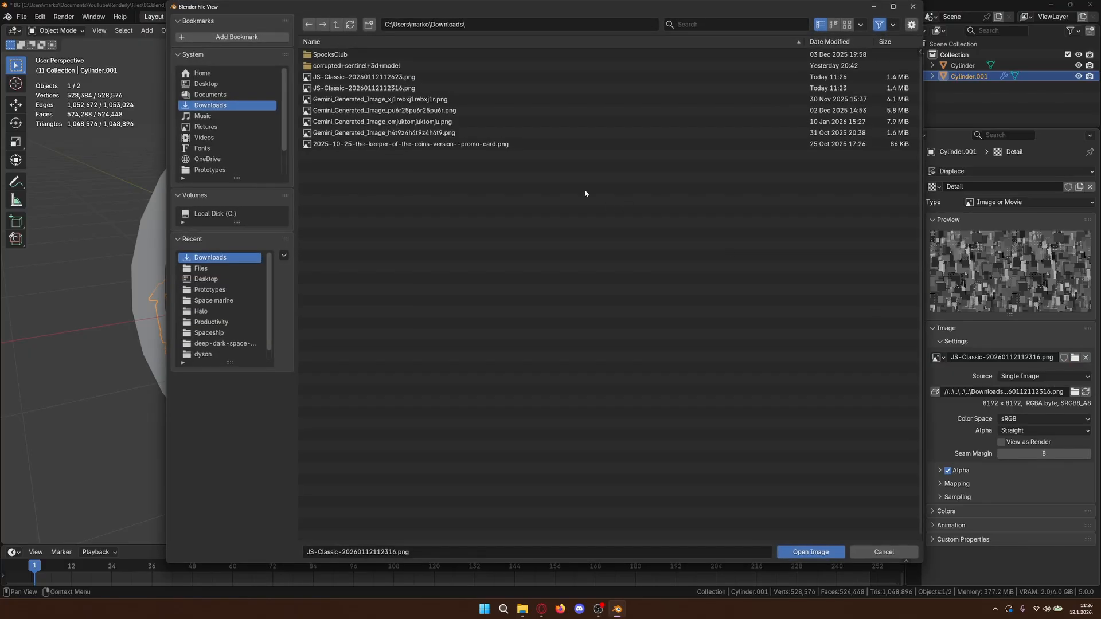
click(574, 77)
click(805, 552)
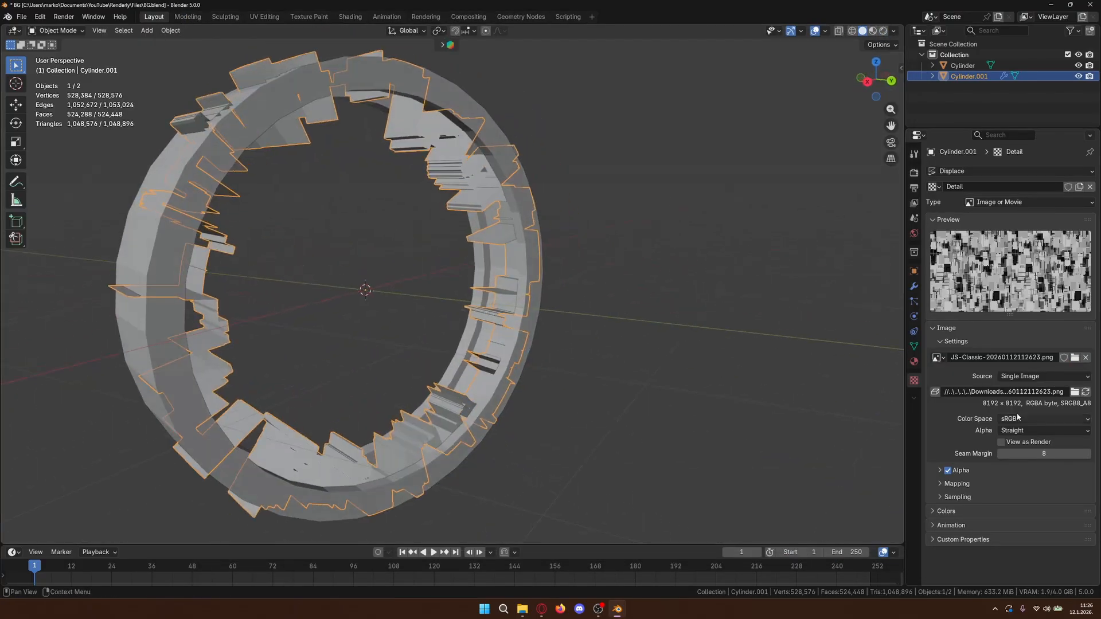
- Set the inner band's Displace strength to 0.1 and inspect the displaced surface
click(915, 286)
middle_drag(659, 309, 346, 70)
click(608, 303)
click(625, 320)
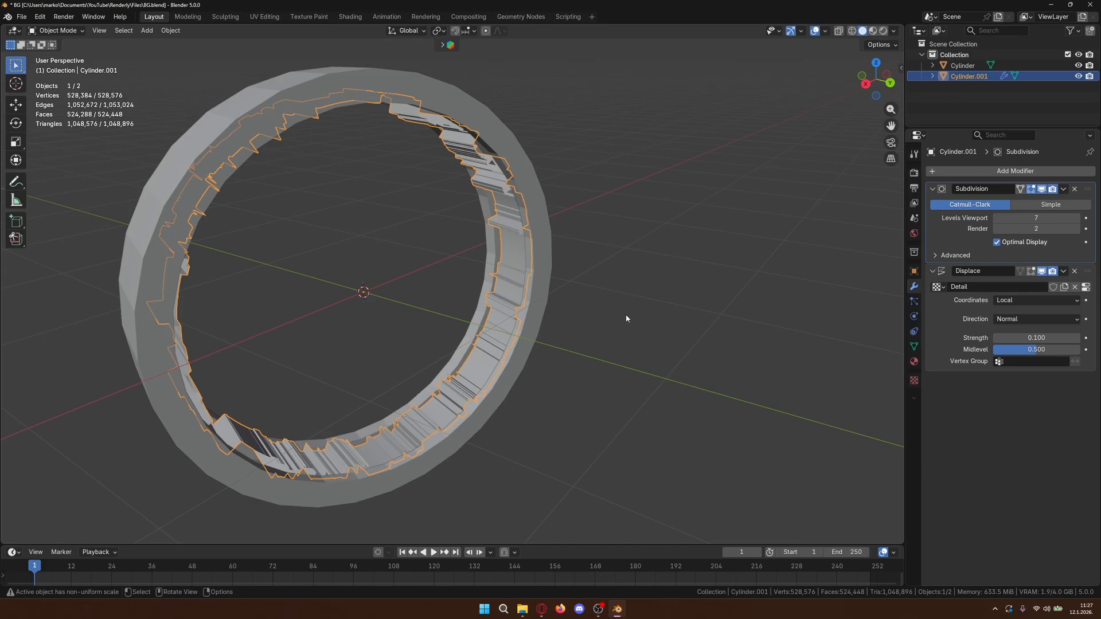
middle_drag(626, 315, 424, 367)
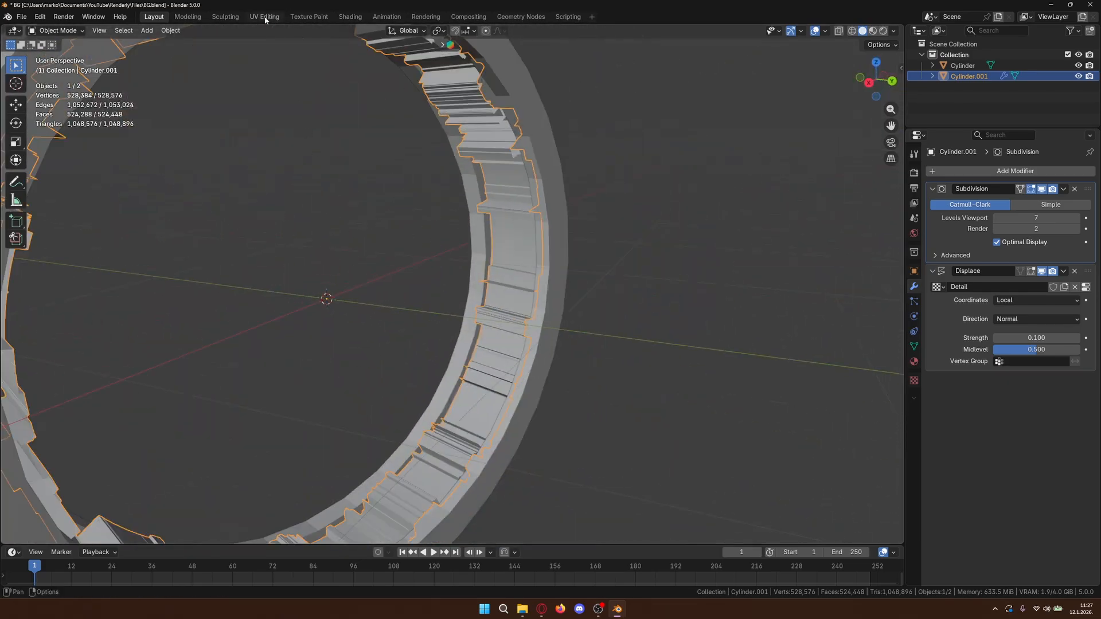
- In the UV Editing workspace, scale all of the inner band's UVs up beyond the image bounds, and return to the Layout workspace
click(265, 16)
key(a)
scroll(309, 327, down, 3)
scroll(350, 298, up, 4)
key(s)
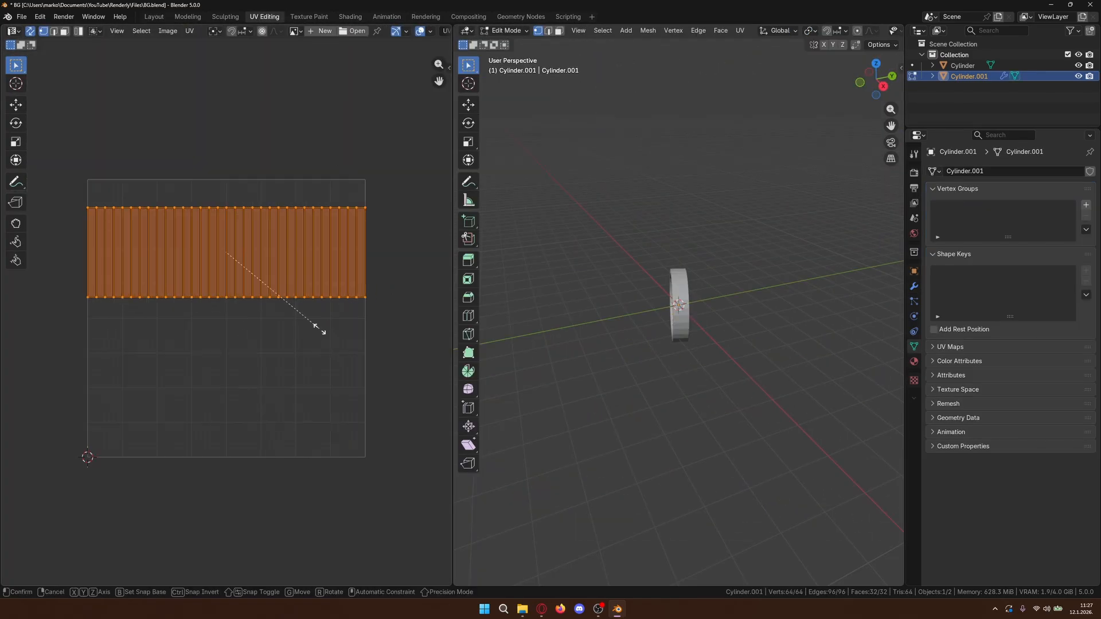
click(229, 74)
click(154, 16)
middle_drag(665, 404, 336, 25)
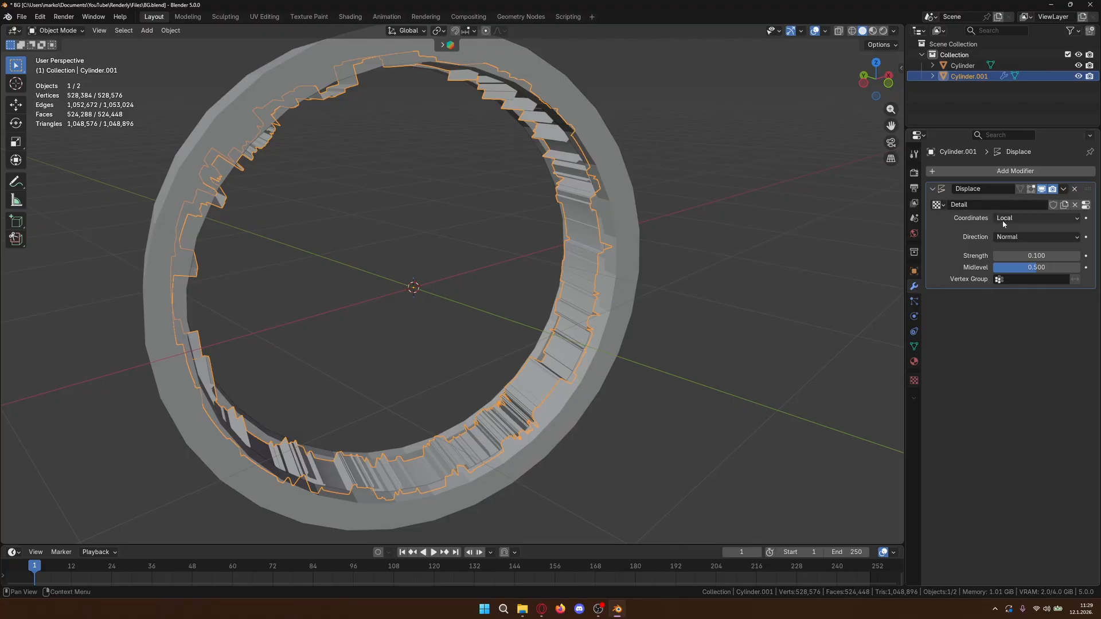
- Set the Displace modifier's texture coordinates to UV, inspect the inner band up close and deselect it
click(1043, 221)
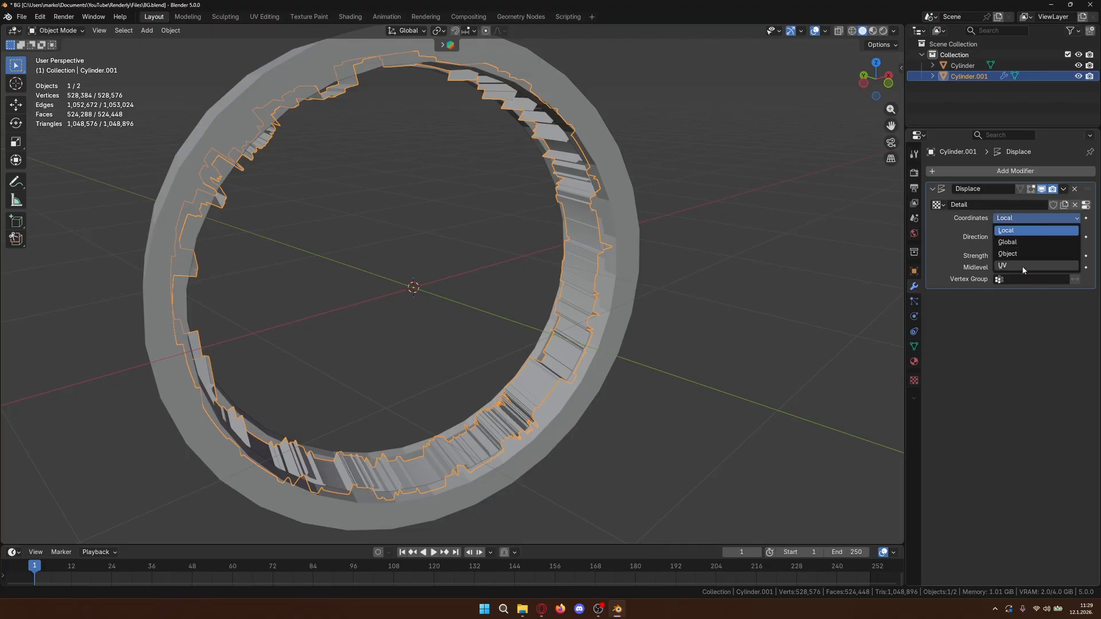
click(1022, 266)
mouse_move(618, 394)
middle_down()
mouse_move(669, 394)
mouse_move(650, 328)
mouse_move(493, 299)
mouse_move(439, 326)
mouse_move(447, 365)
mouse_move(422, 435)
mouse_move(310, 402)
mouse_move(361, 315)
mouse_move(349, 321)
mouse_move(408, 363)
mouse_move(418, 403)
middle_up()
scroll(659, 402, up, 5)
scroll(661, 404, up, 1)
click(716, 373)
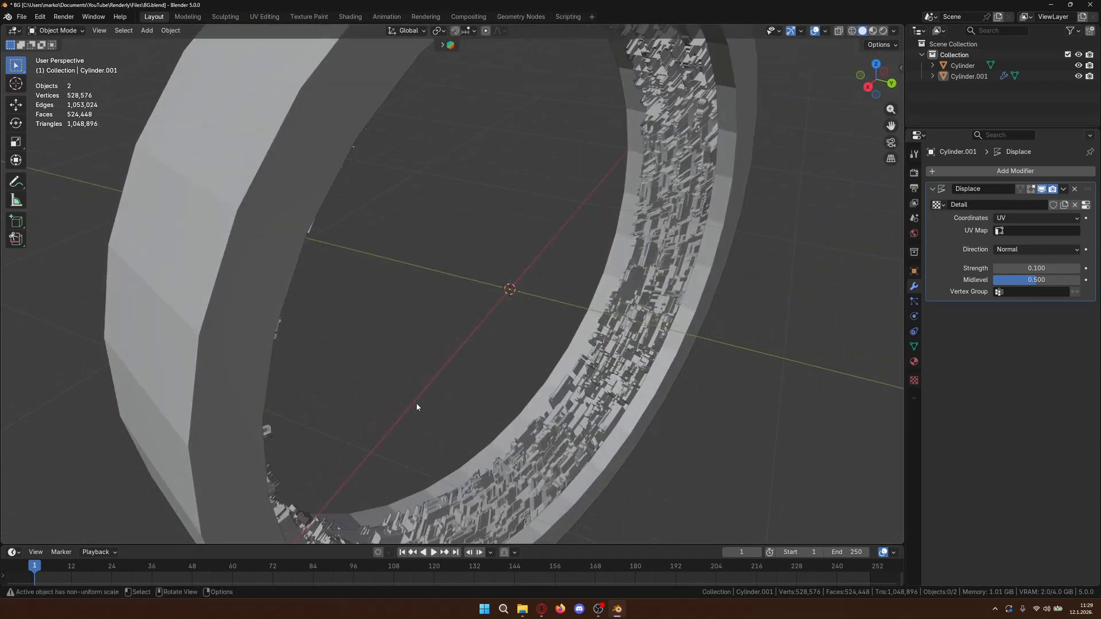
- Enable Cavity in the viewport shading with its type set to Both
click(894, 32)
click(833, 338)
click(932, 338)
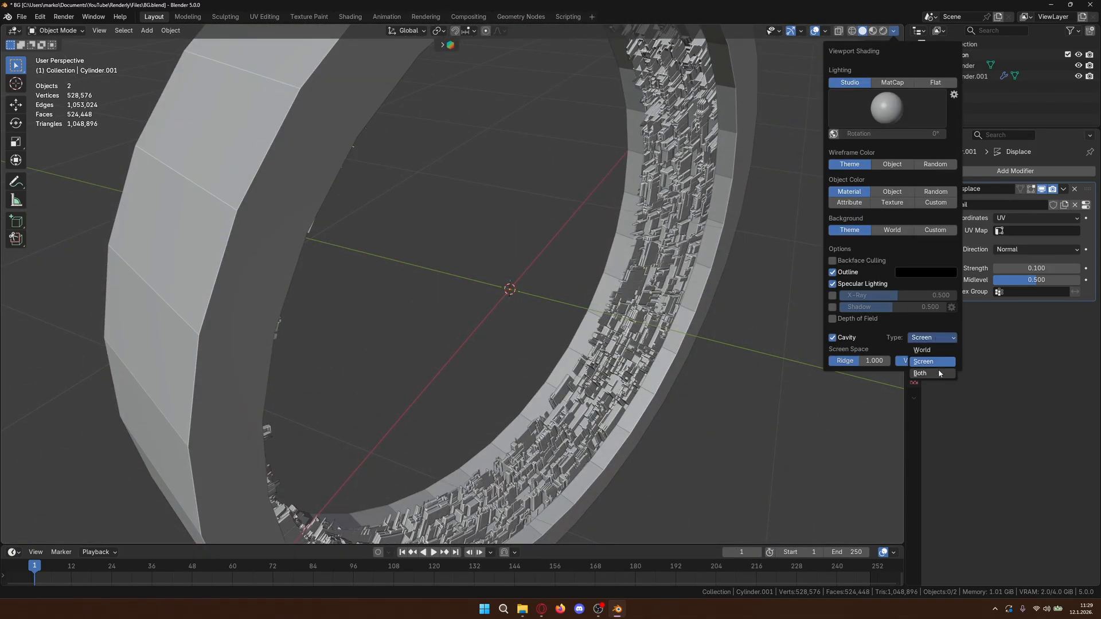
click(941, 378)
middle_drag(784, 419, 530, 336)
scroll(530, 336, up, 3)
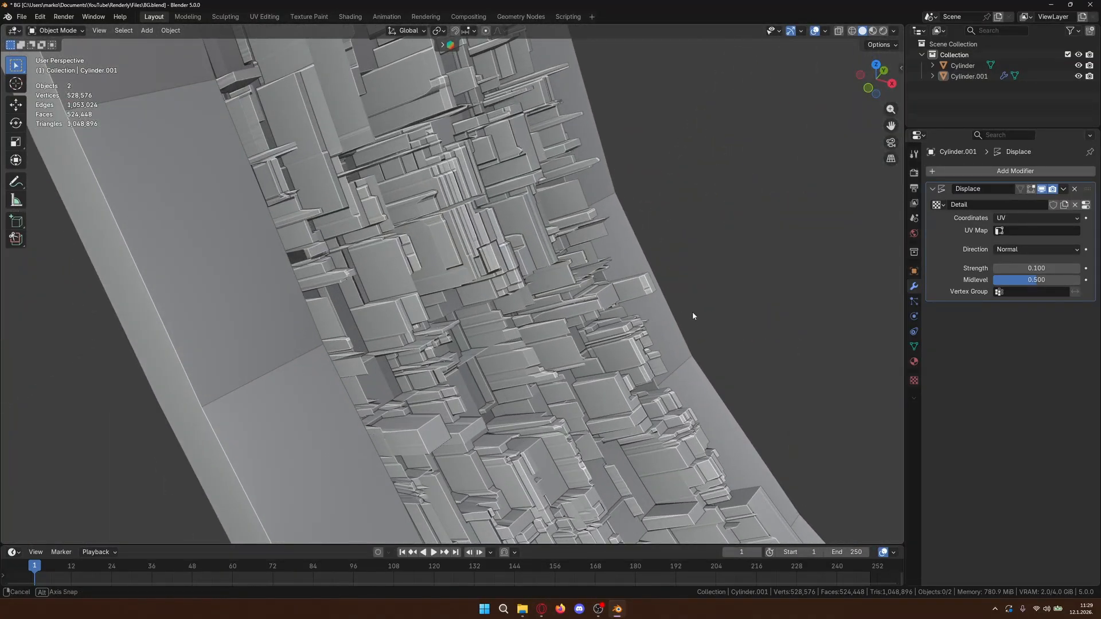
- Examine the panel relief on the inner band and set its Displace strength to 0.01
middle_drag(693, 311, 620, 295)
shift+middle_drag(894, 150, 914, 390)
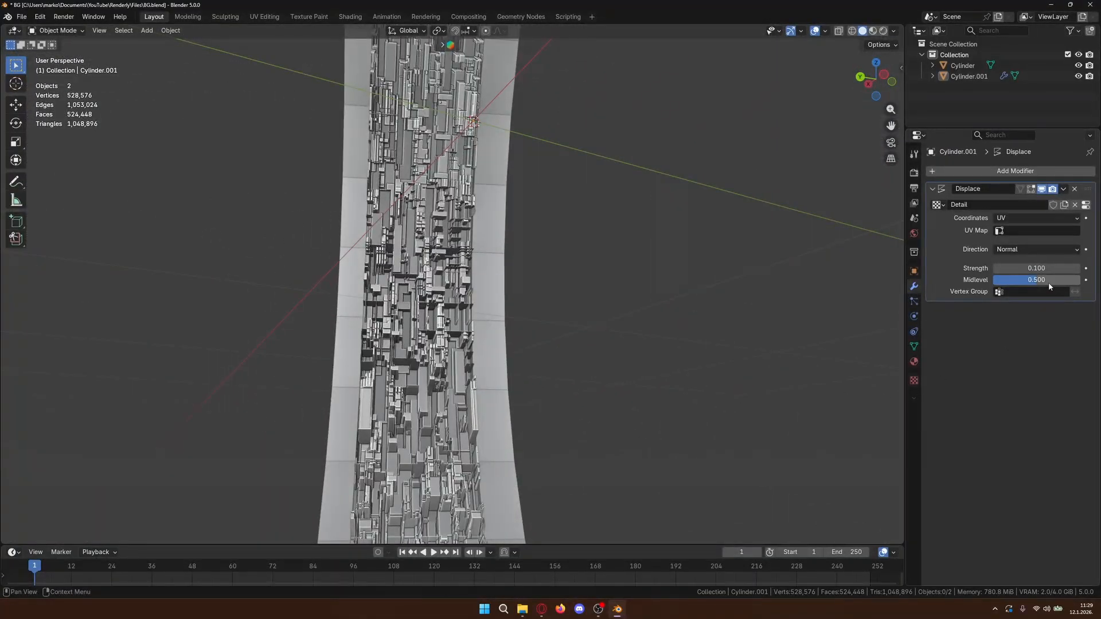
click(1022, 268)
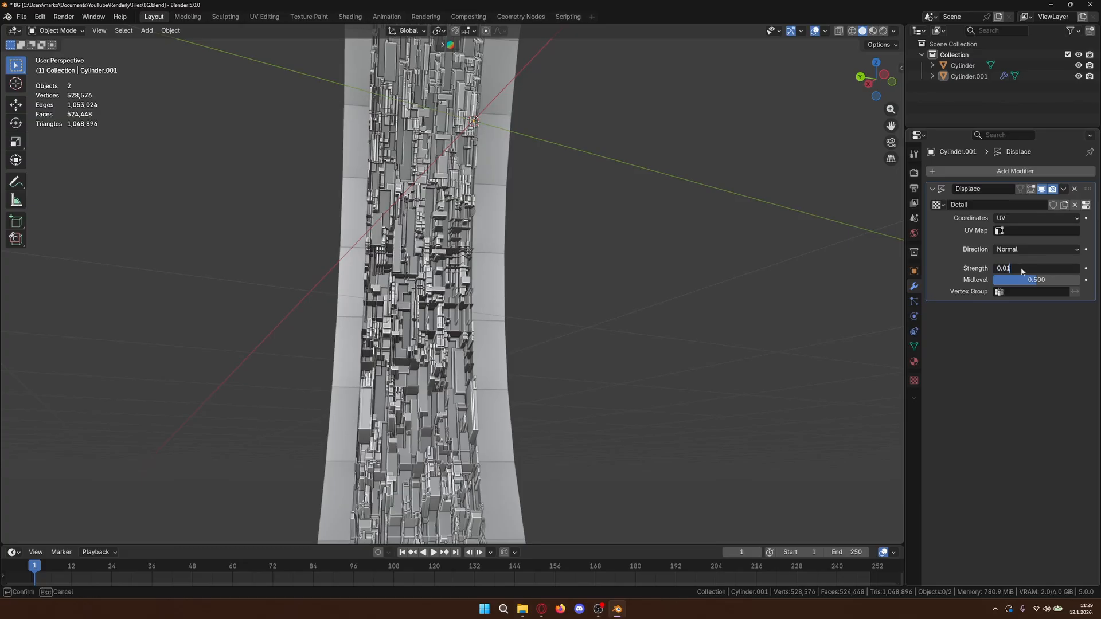
text(0.01)
key(Return)
- Examine the scale and depth of the panel detail around the inner band, both up close and on the whole ring
middle_drag(645, 270, 743, 359)
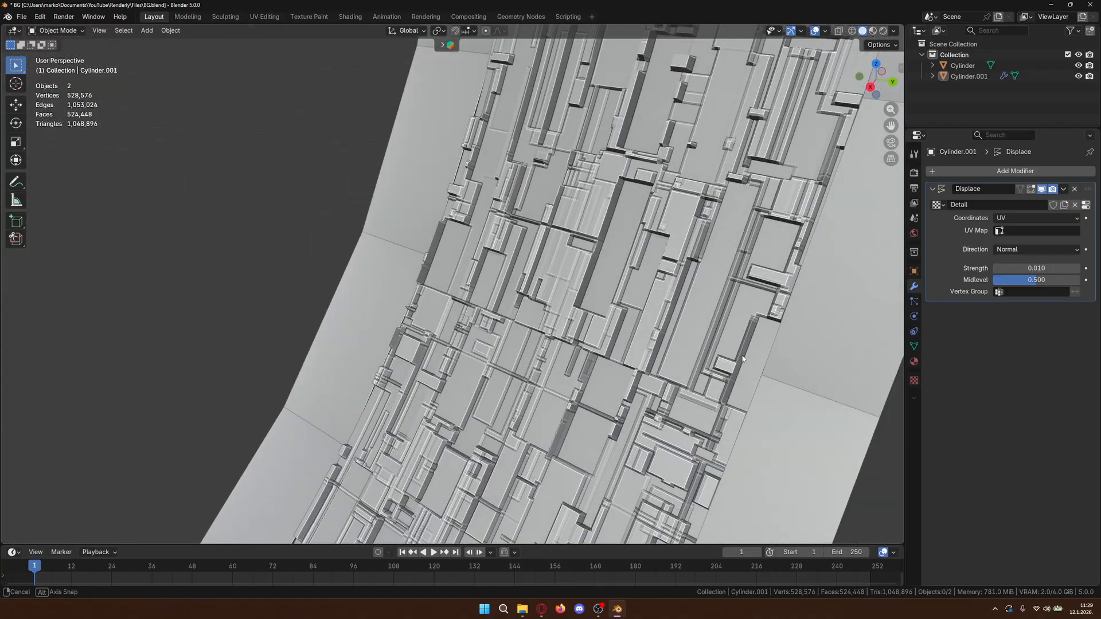
scroll(705, 360, down, 10)
shift+middle_drag(635, 334, 686, 438)
scroll(724, 462, up, 5)
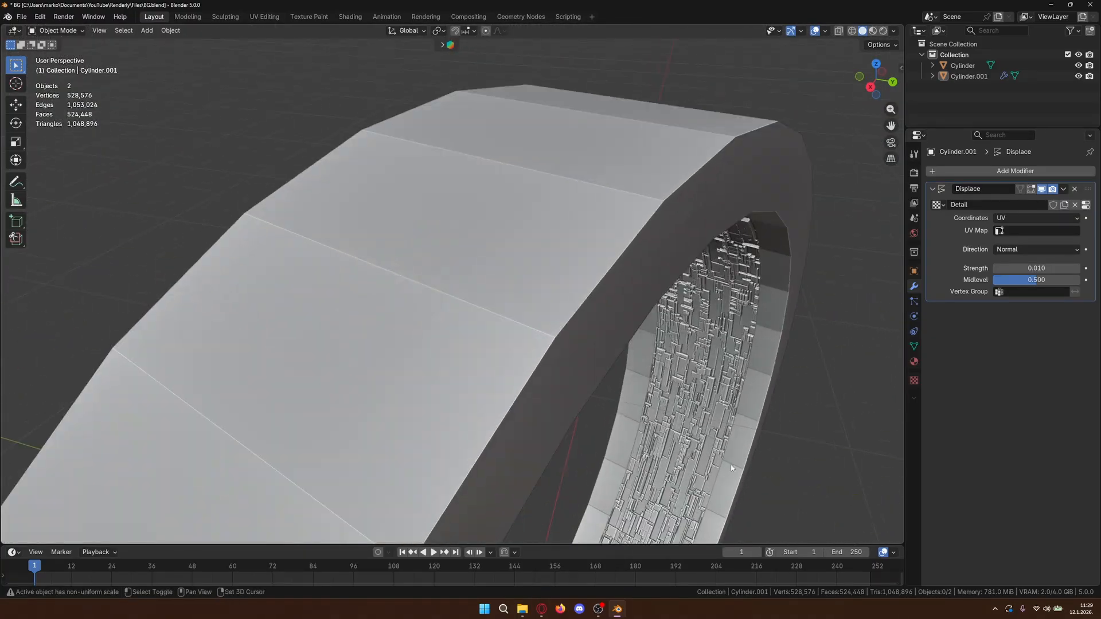
scroll(583, 263, down, 8)
mouse_move(582, 295)
middle_down()
mouse_move(555, 288)
mouse_move(576, 286)
middle_up()
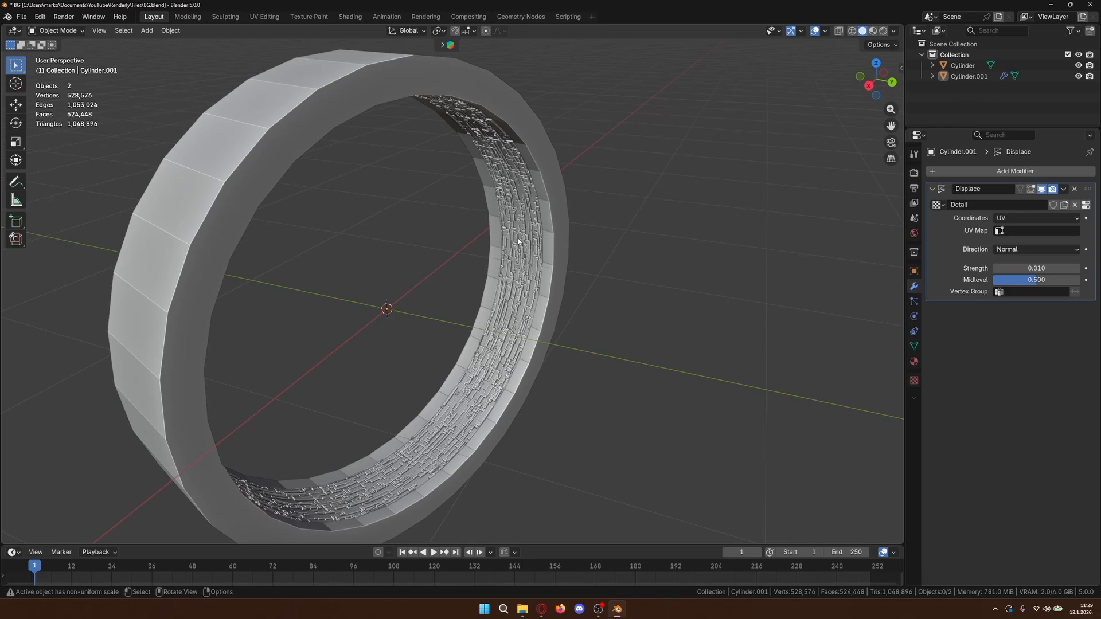
scroll(518, 241, up, 6)
scroll(522, 246, down, 4)
middle_drag(533, 248, 562, 275)
- Scale the inner band's UVs down to about a third of their current size and check the panel detail in the Layout workspace
click(265, 16)
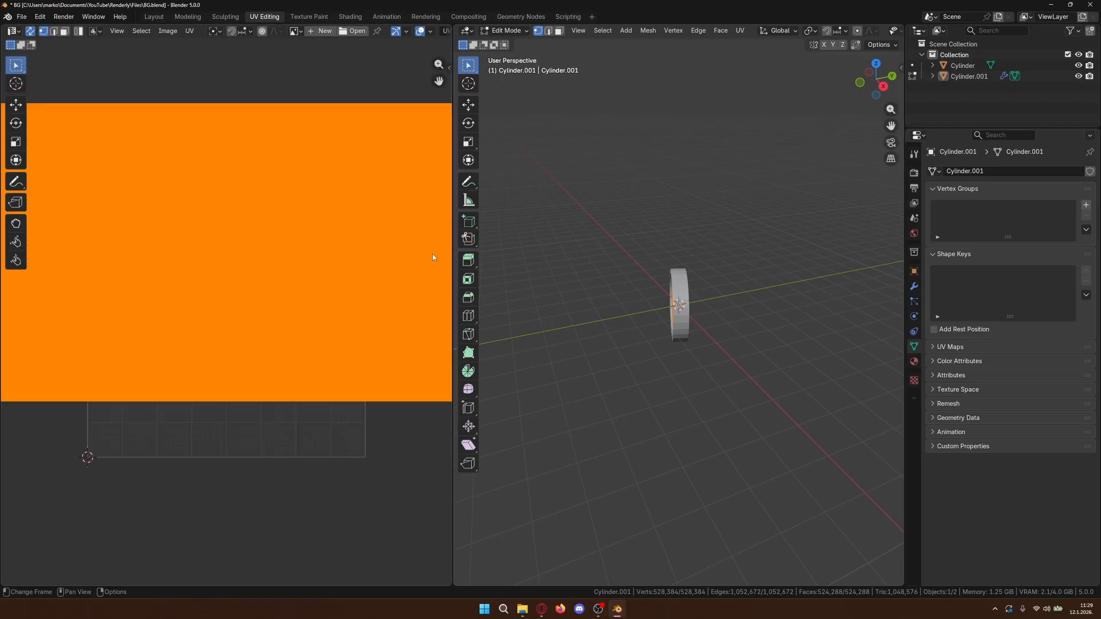
scroll(433, 257, down, 7)
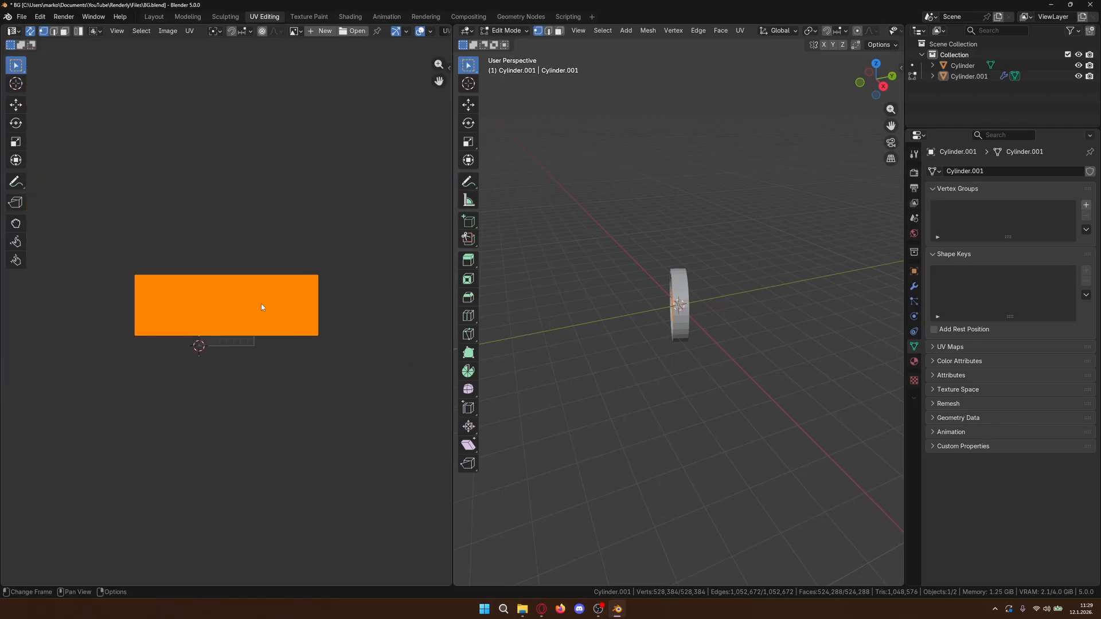
key(s)
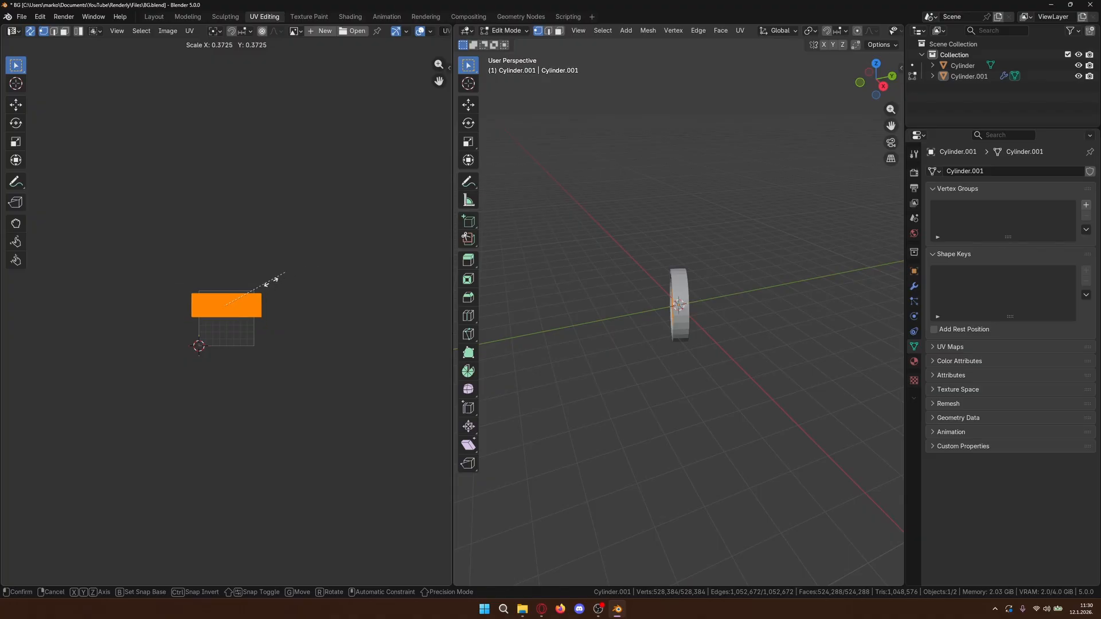
click(265, 288)
scroll(267, 274, up, 8)
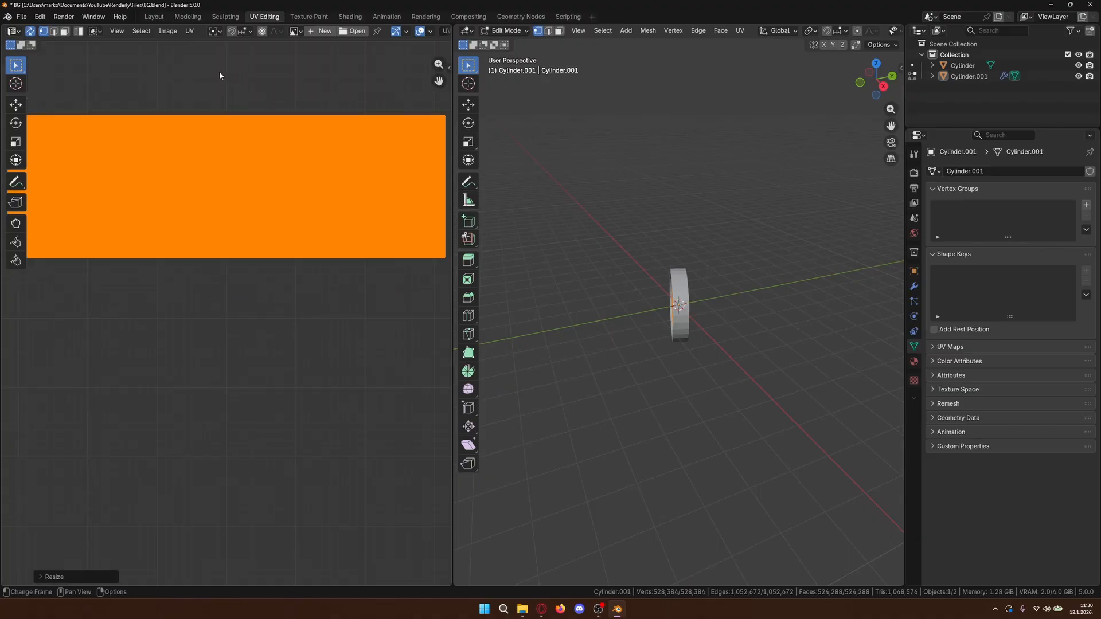
click(154, 17)
scroll(588, 411, up, 3)
middle_drag(588, 411, 504, 85)
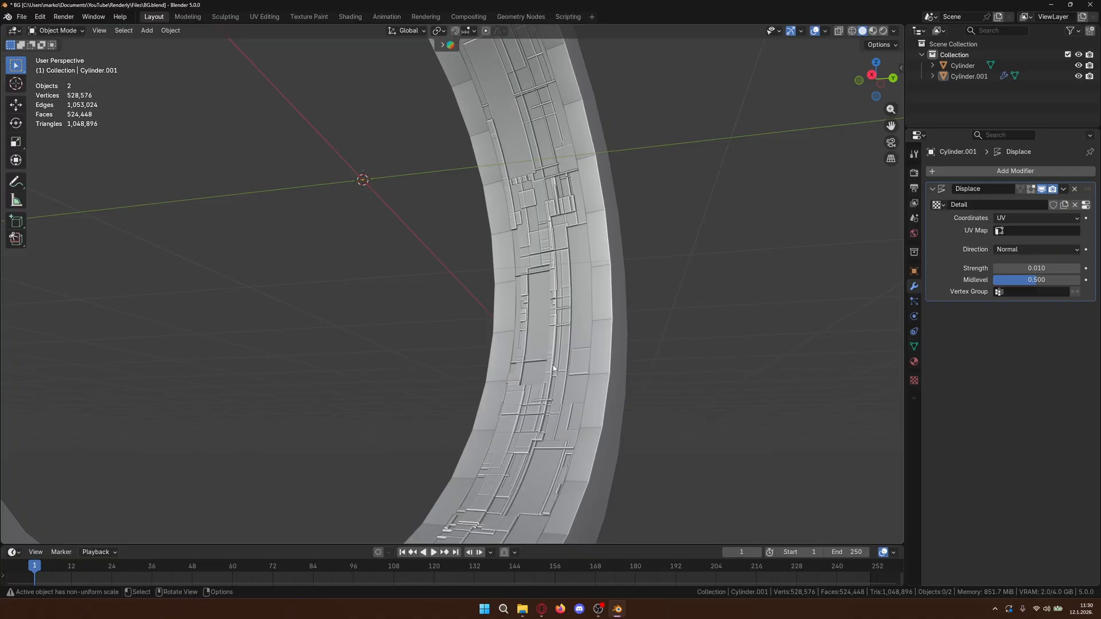
scroll(553, 369, down, 5)
middle_drag(553, 369, 584, 376)
scroll(584, 376, up, 5)
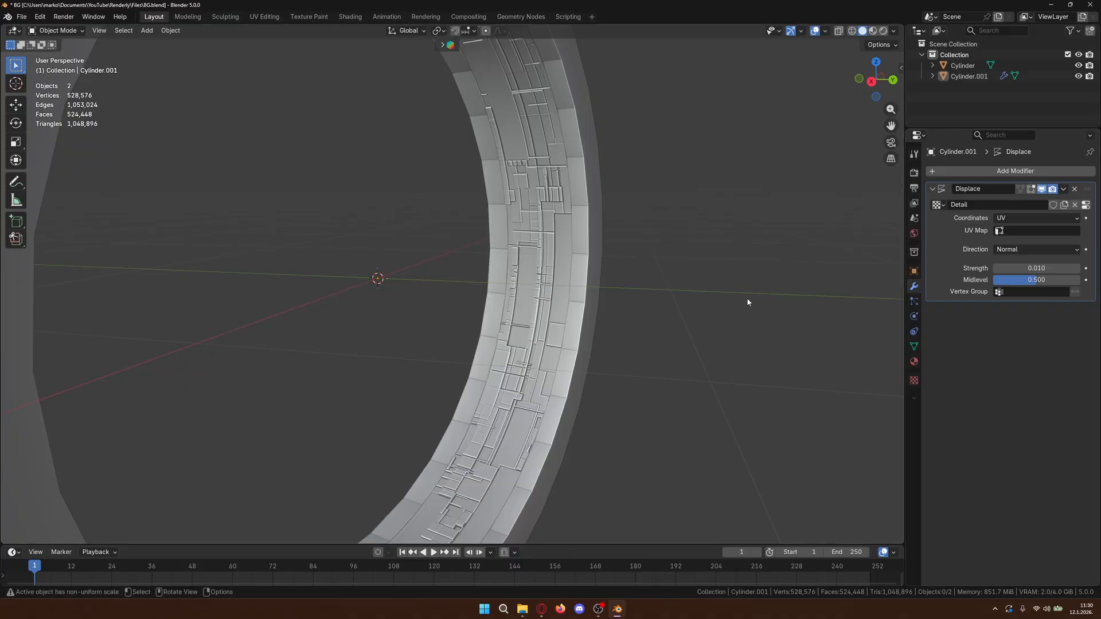
- Undo the last scaling-down of the inner band's UVs in UV Editing and check the panel detail in the Layout workspace
scroll(747, 300, down, 6)
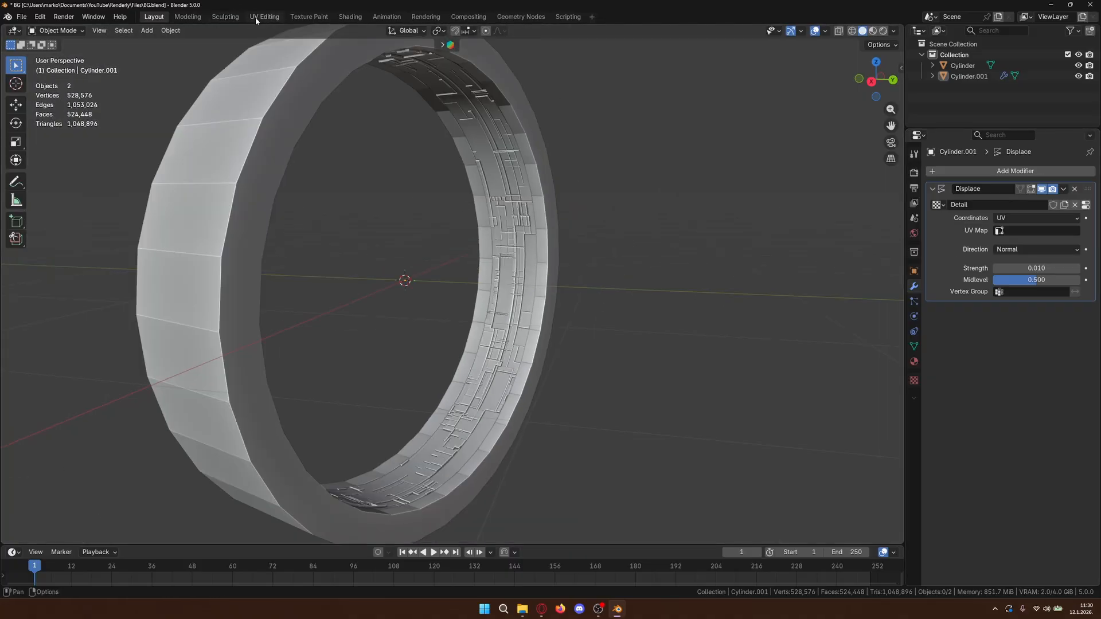
click(256, 17)
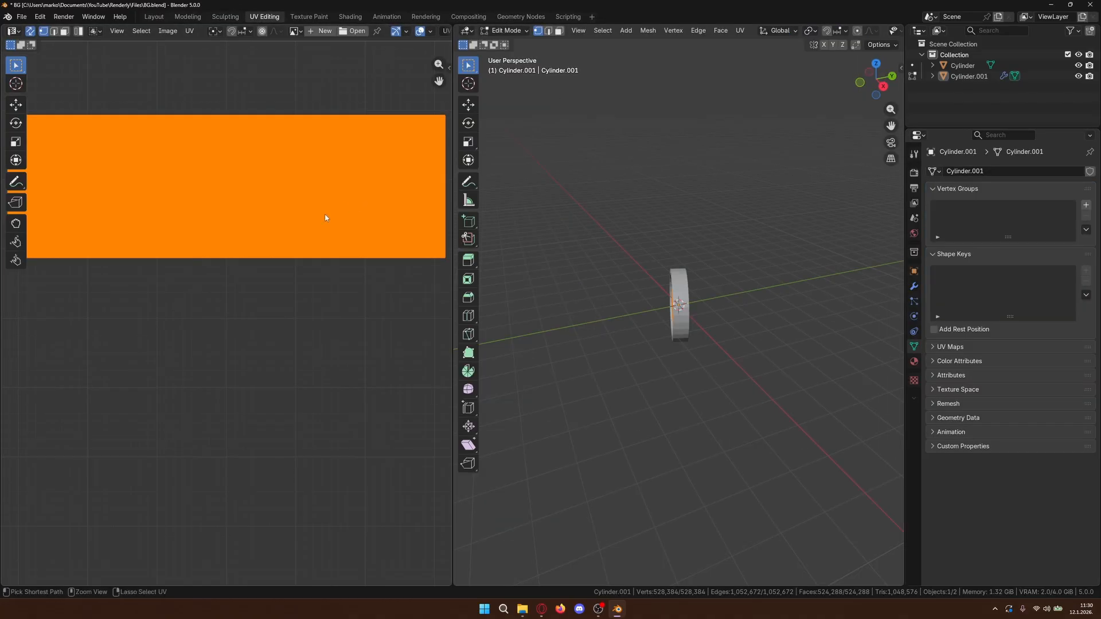
key(Tab)
key(Tab)
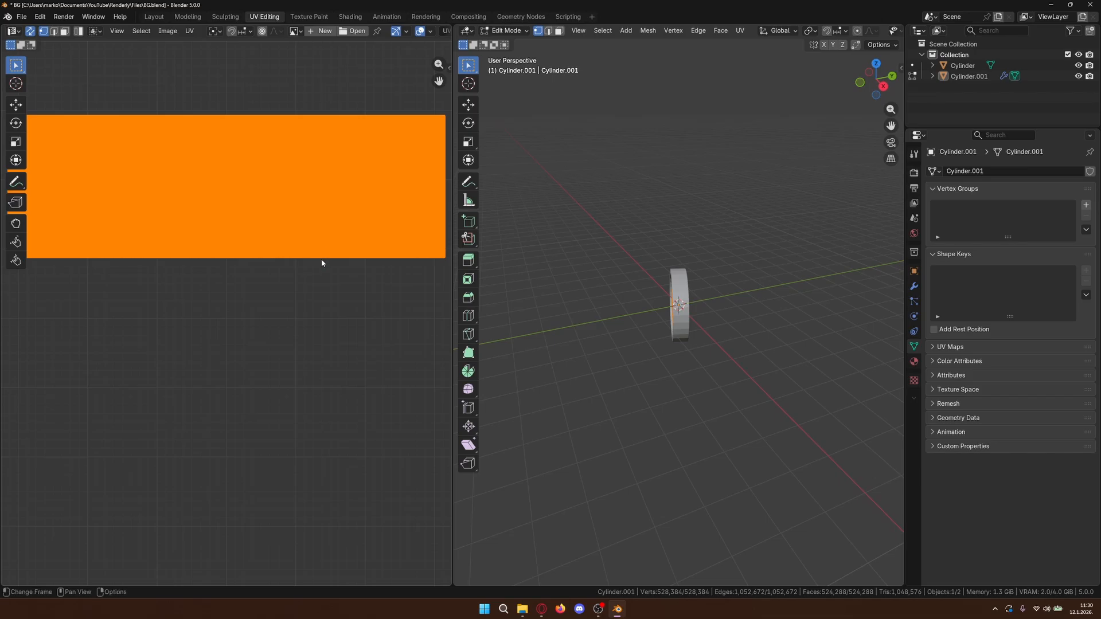
key(Home)
key(ctrl+z)
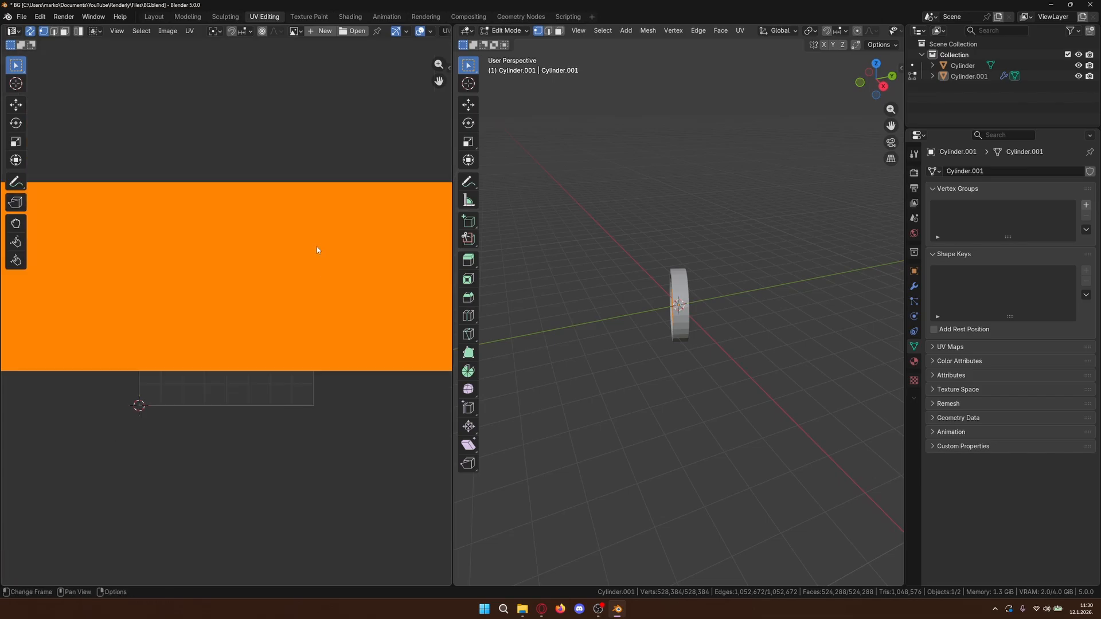
click(224, 125)
click(154, 17)
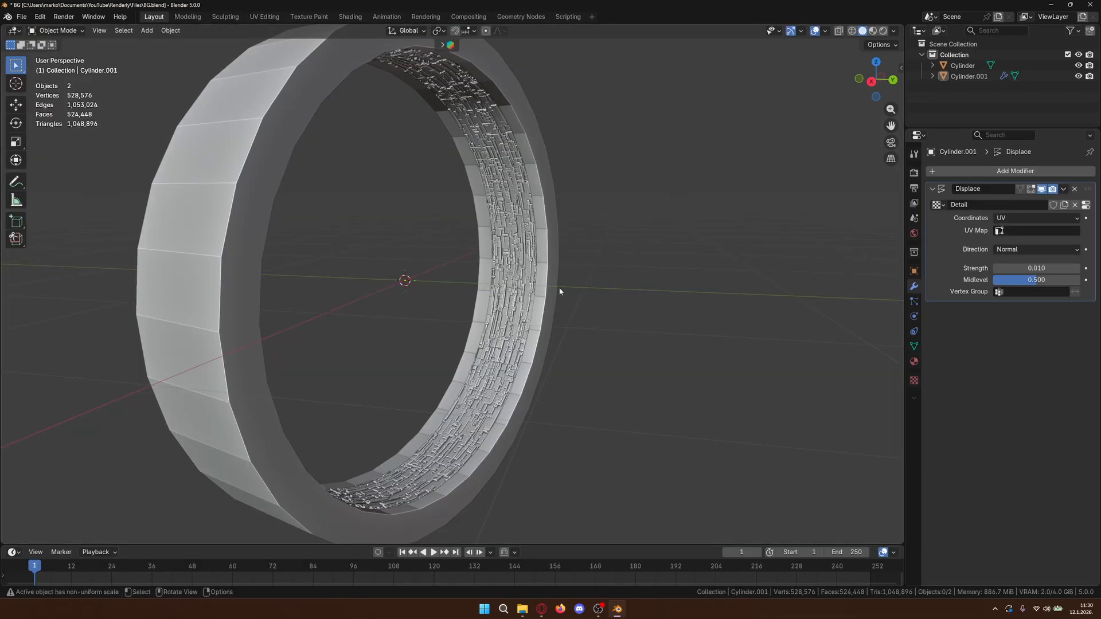
middle_drag(560, 290, 632, 340)
scroll(629, 337, up, 5)
scroll(632, 343, down, 2)
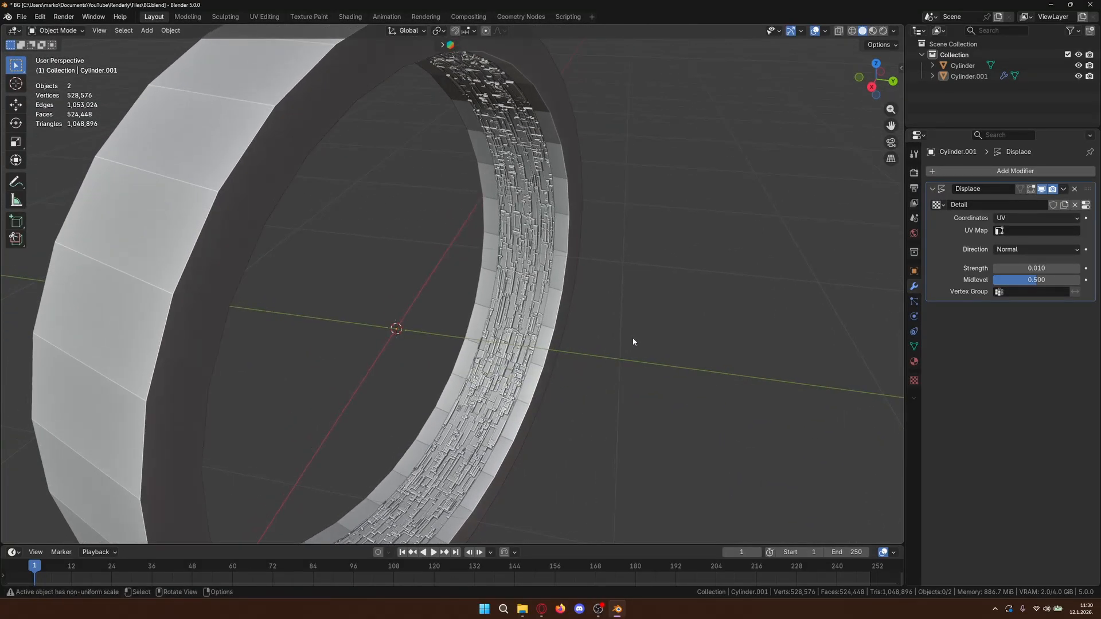
scroll(632, 340, down, 1)
scroll(632, 340, up, 1)
- Try moving the outer ring object away from the detailed inner band
click(567, 229)
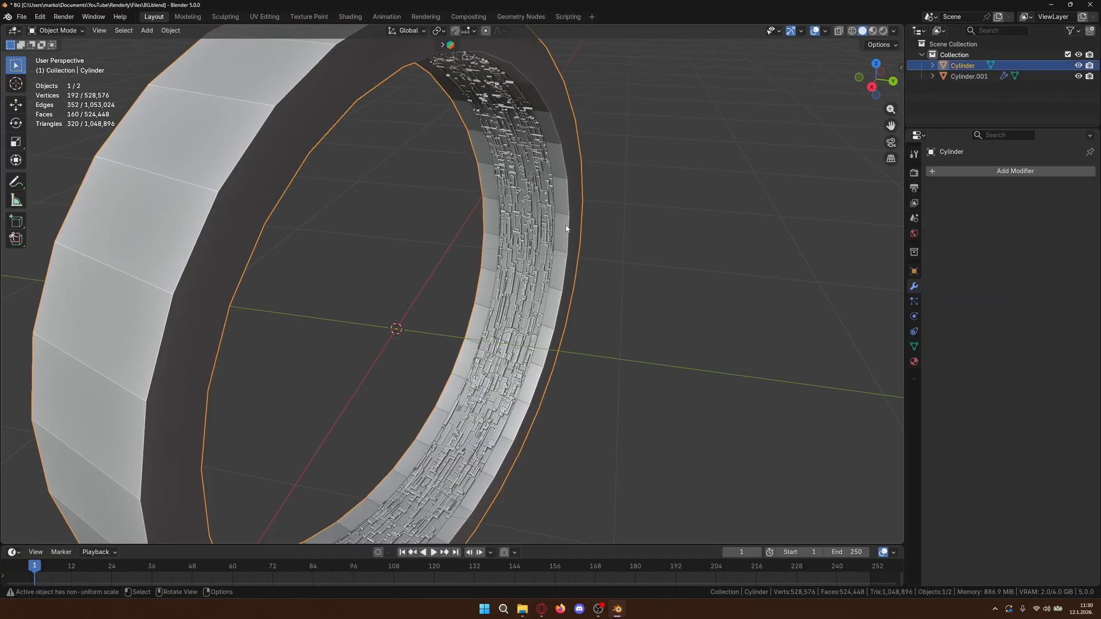
key(g)
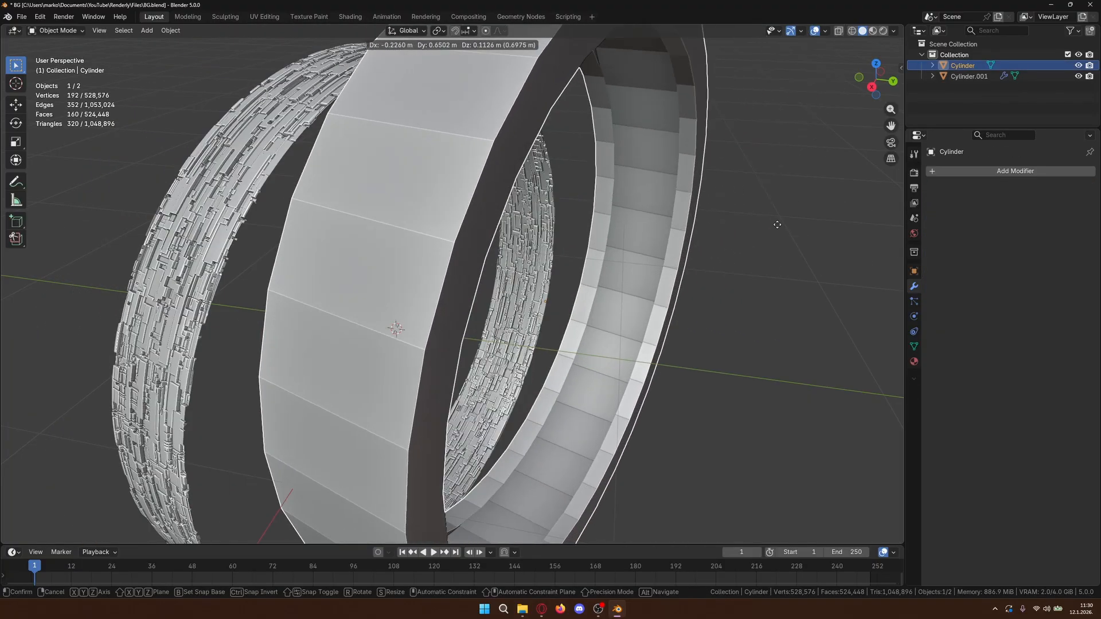
click(771, 248)
key(ctrl+z)
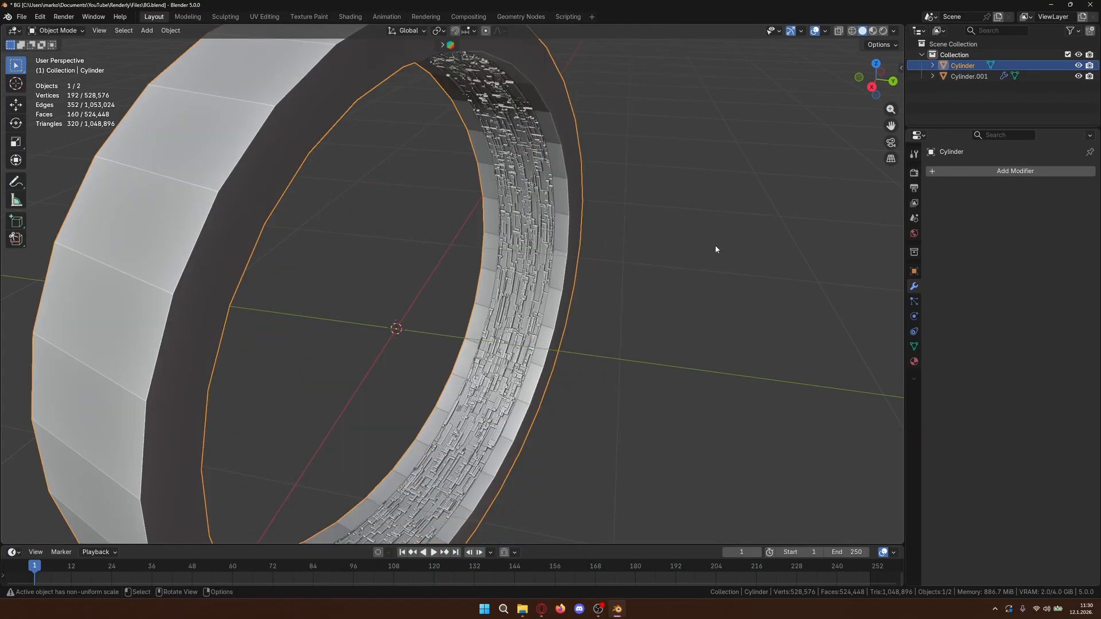
- Push the two face loops bordering the inner band outward with Shrink/Fatten by about 0.073 m in the outer ring's mesh
key(Tab)
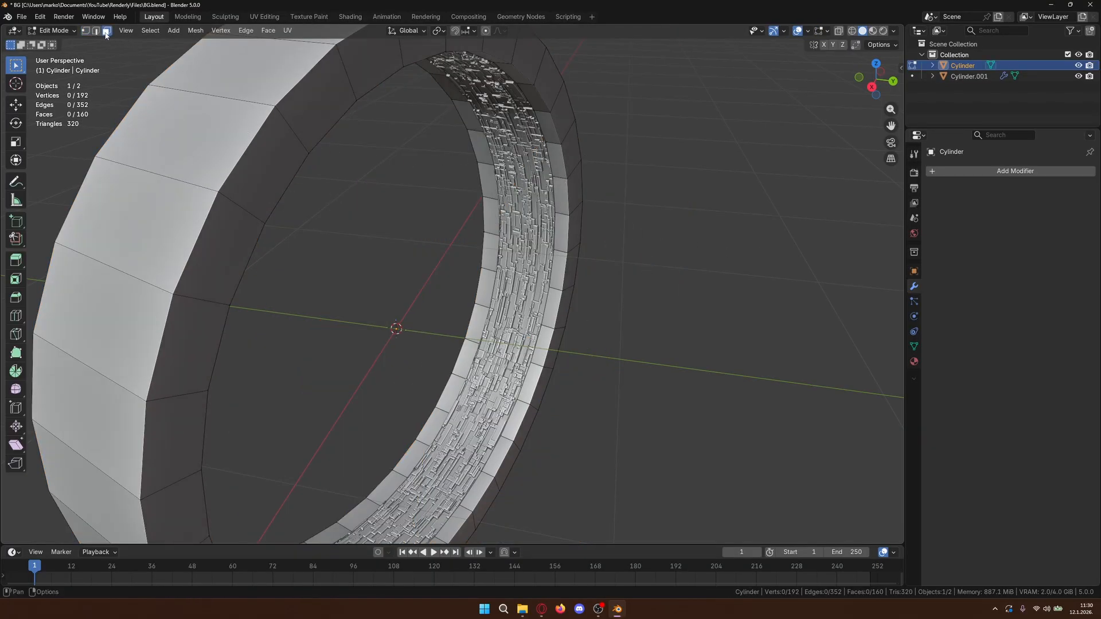
alt+click(558, 147)
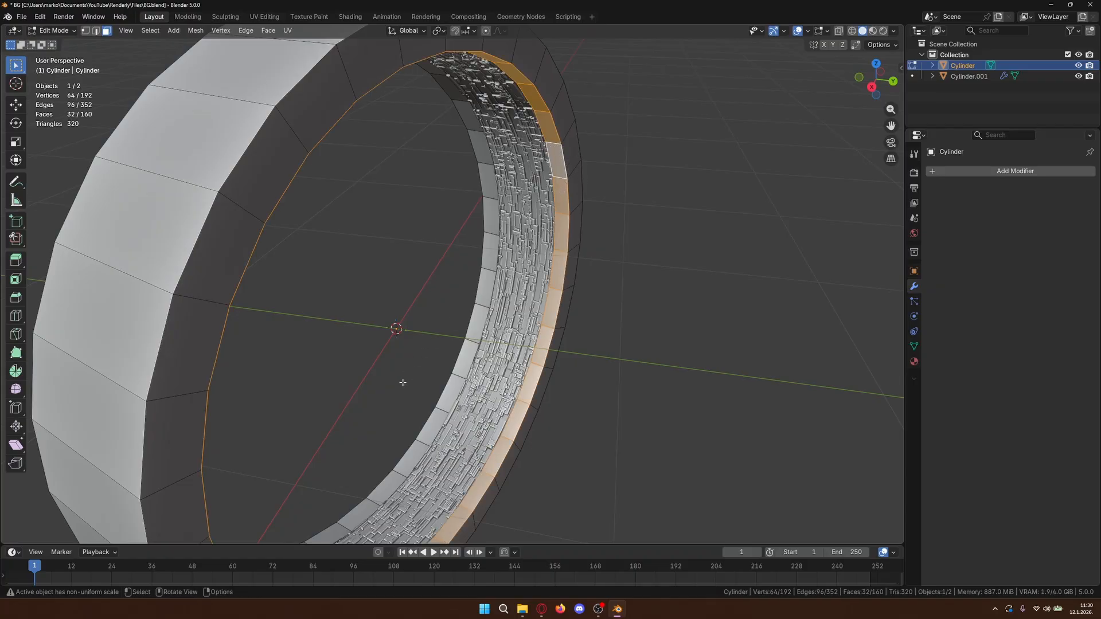
alt+shift+click(407, 456)
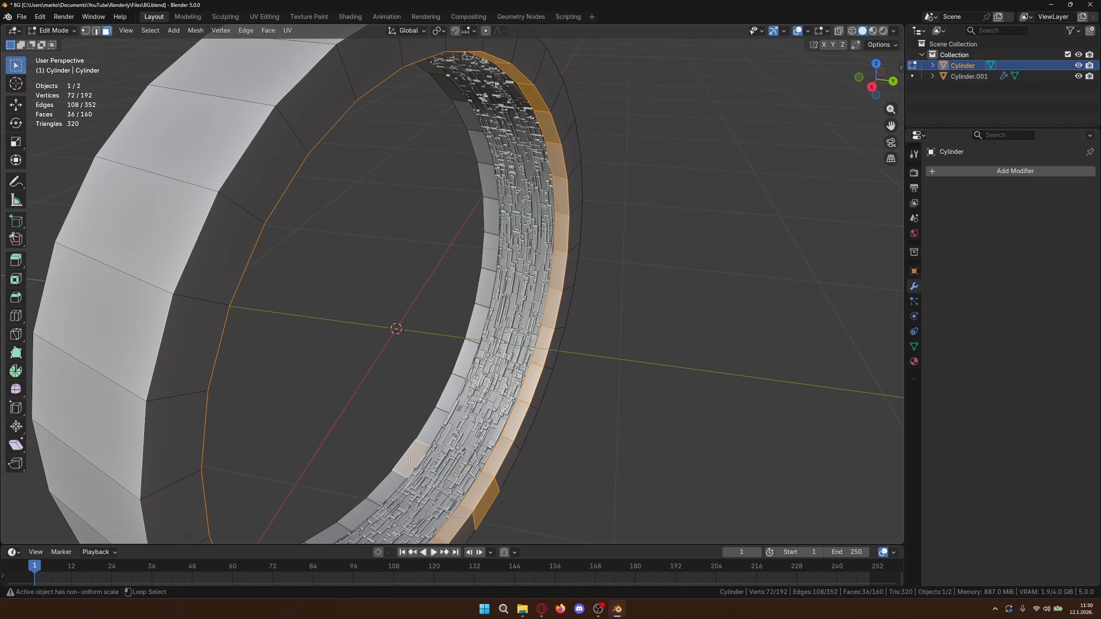
alt+shift+click(406, 457)
alt+shift+click(439, 414)
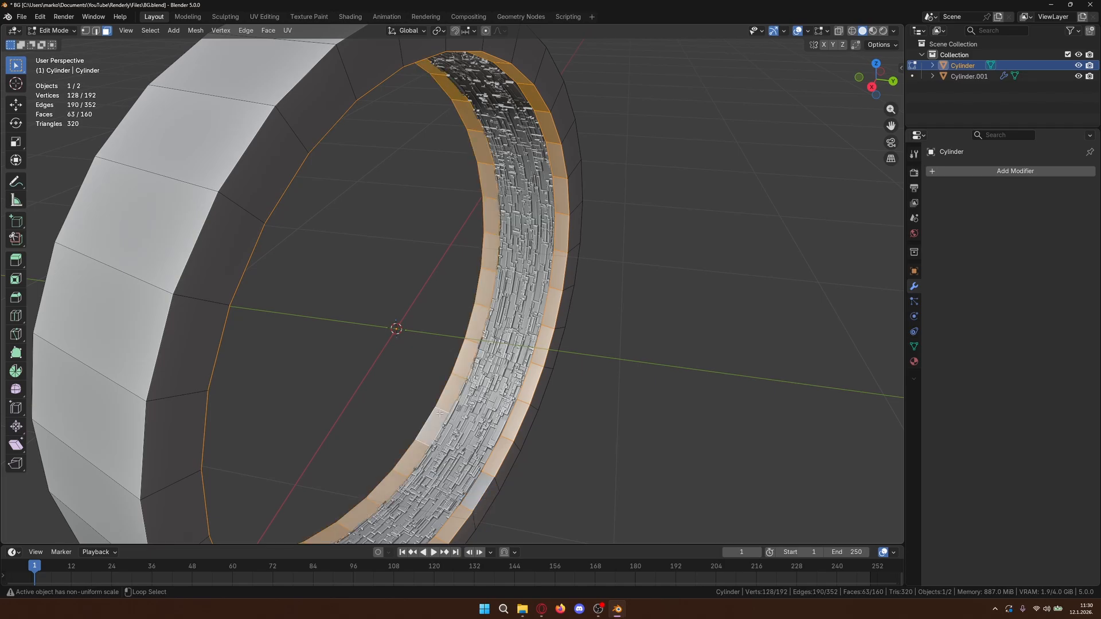
middle_drag(602, 349, 737, 295)
scroll(712, 281, down, 5)
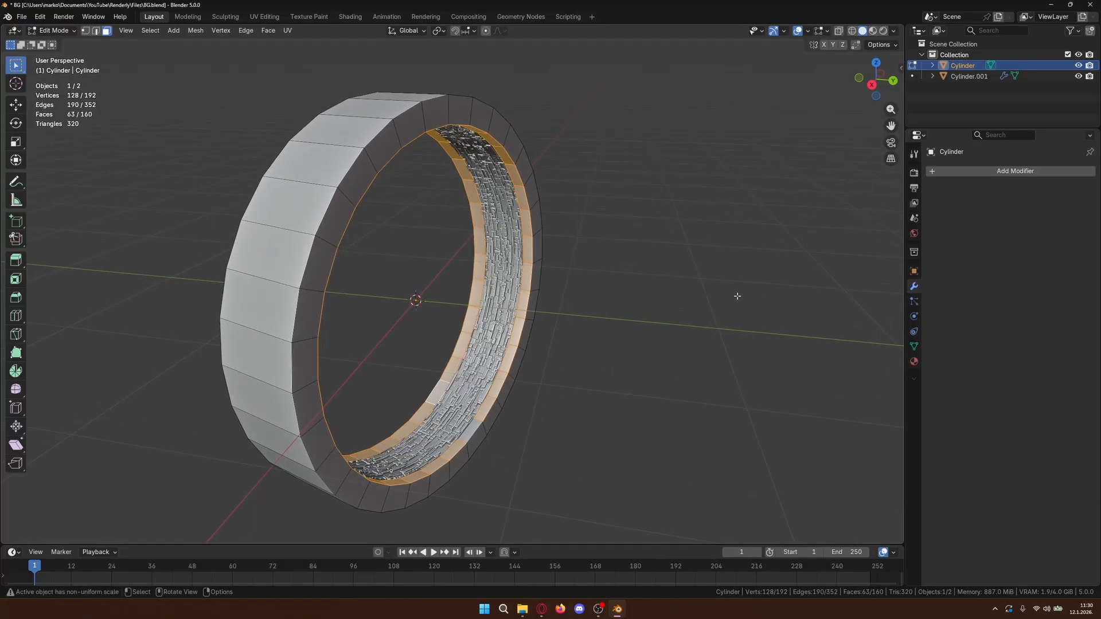
key(alt+s)
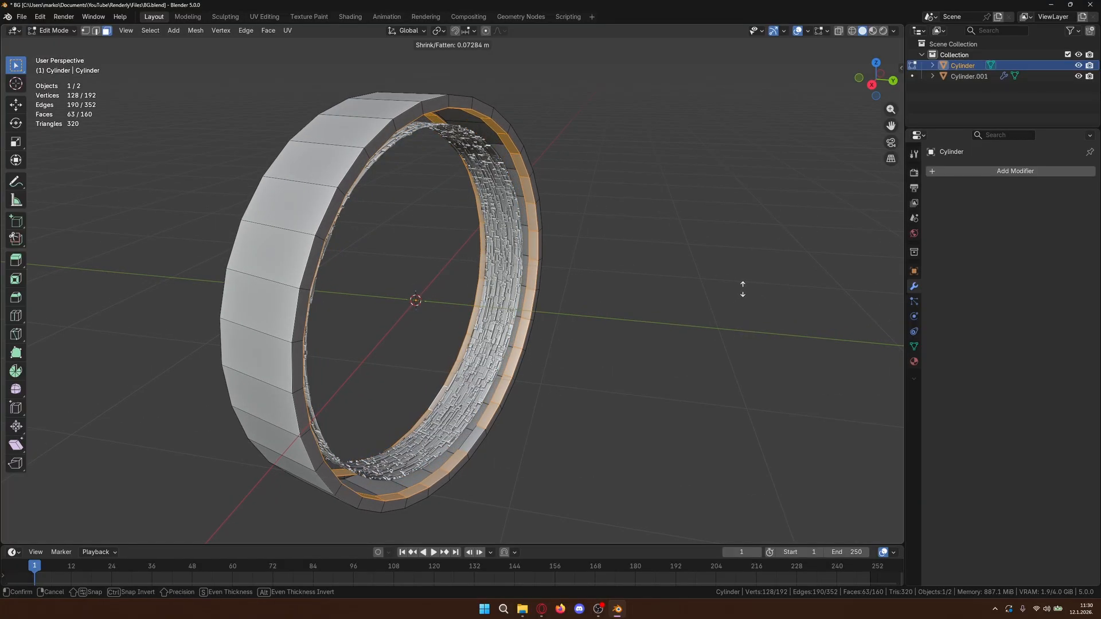
click(742, 289)
key(Tab)
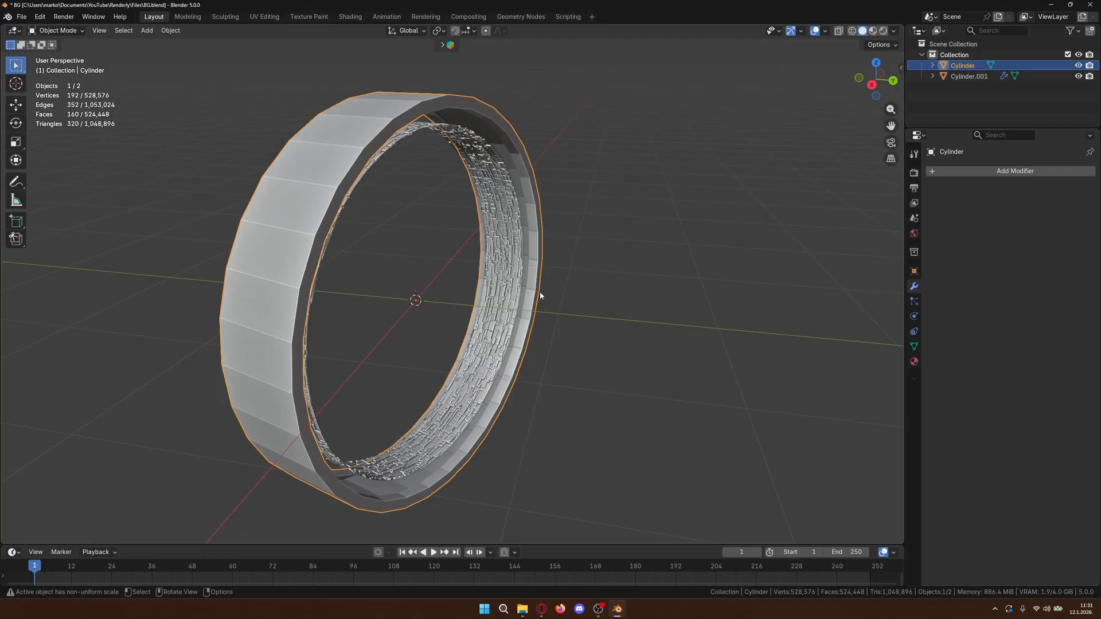
- Scale the detailed inner band up uniformly by about 1.10 so it sits against the ring's inner wall
click(502, 268)
scroll(666, 291, up, 5)
scroll(675, 282, down, 5)
middle_drag(675, 282, 634, 290)
key(s)
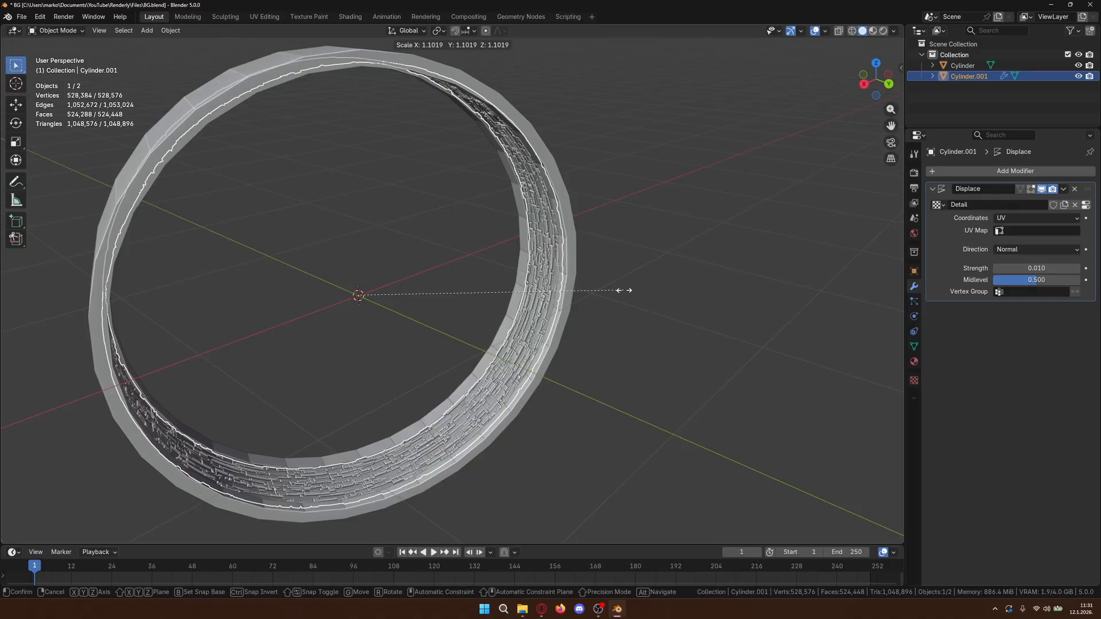
click(621, 291)
click(639, 330)
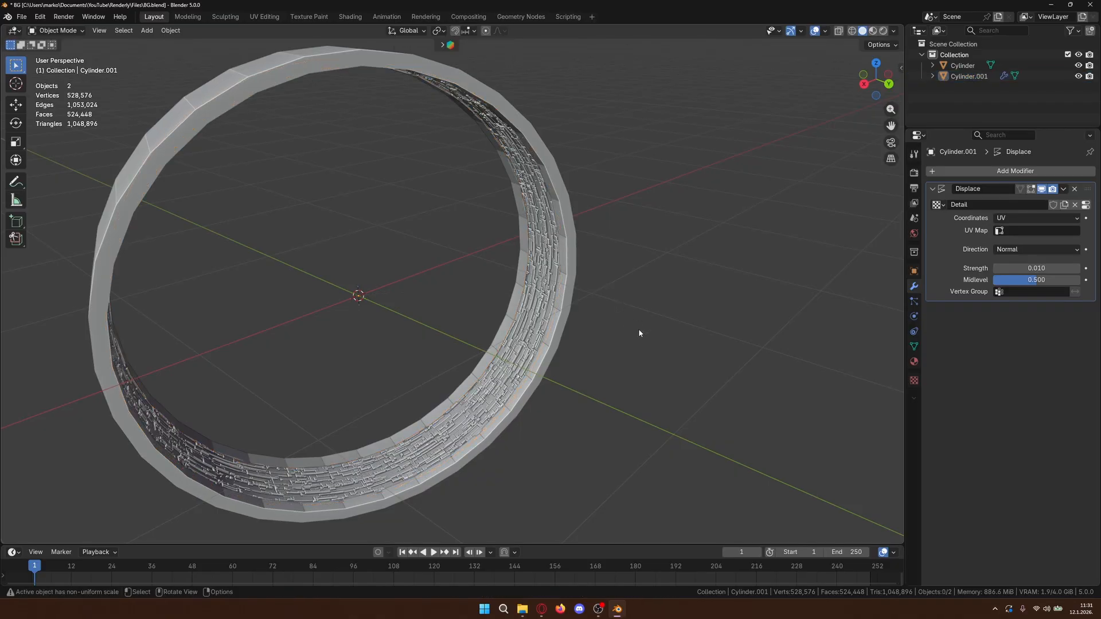
- Inspect the gap at the inner band's edges and scale the band up slightly more, by about 1.007
middle_drag(639, 333, 684, 358)
scroll(660, 331, up, 3)
click(625, 314)
scroll(679, 334, down, 4)
scroll(665, 353, up, 4)
click(548, 334)
scroll(590, 331, down, 3)
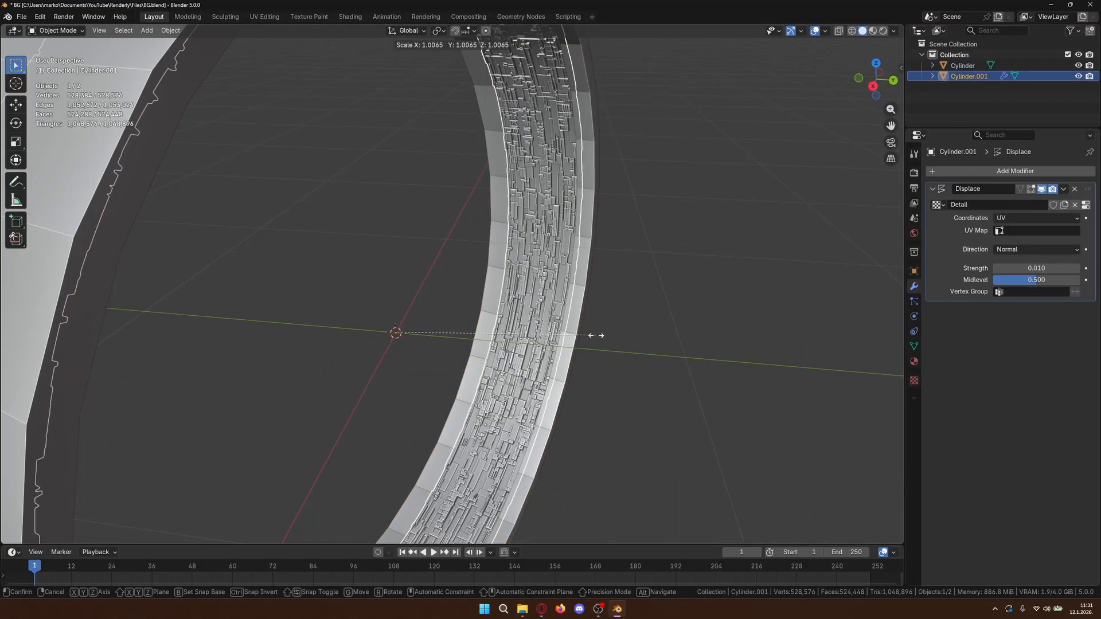
click(762, 343)
- Compare the whole ring with the Pinterest reference in the browser and return to Blender
middle_drag(761, 343, 601, 262)
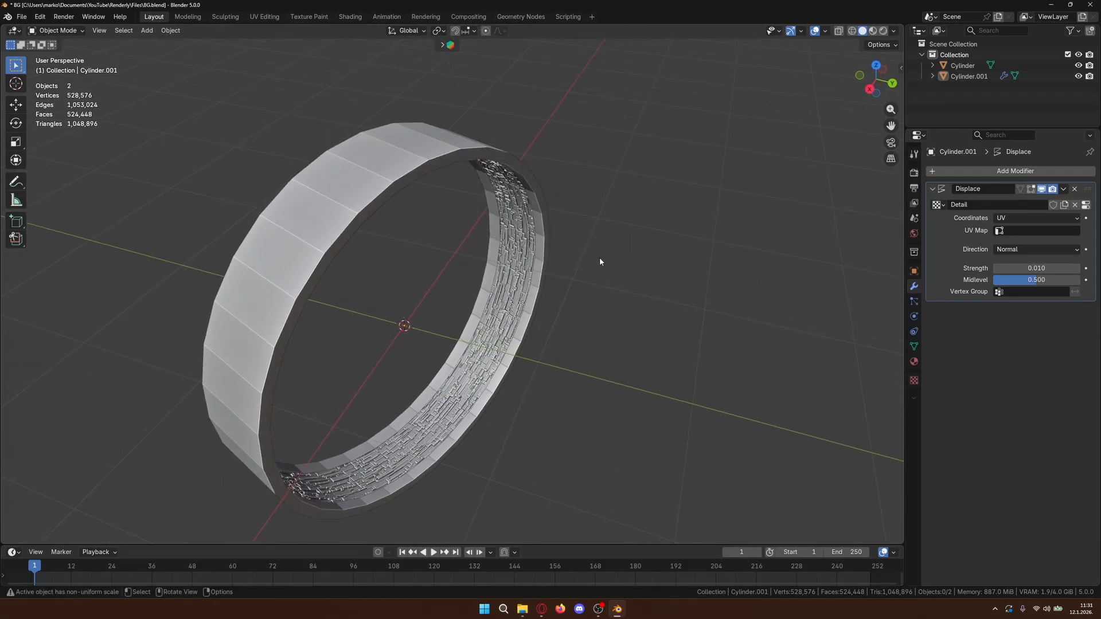
scroll(634, 313, up, 1)
shift+middle_drag(650, 331, 690, 306)
mouse_move(541, 608)
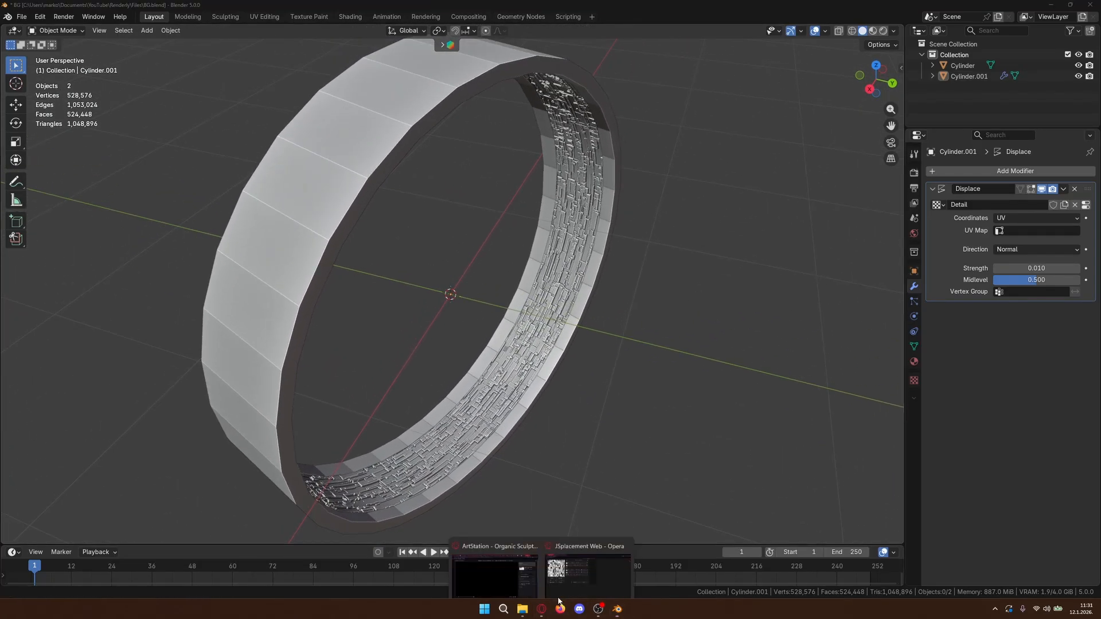
click(546, 543)
click(245, 12)
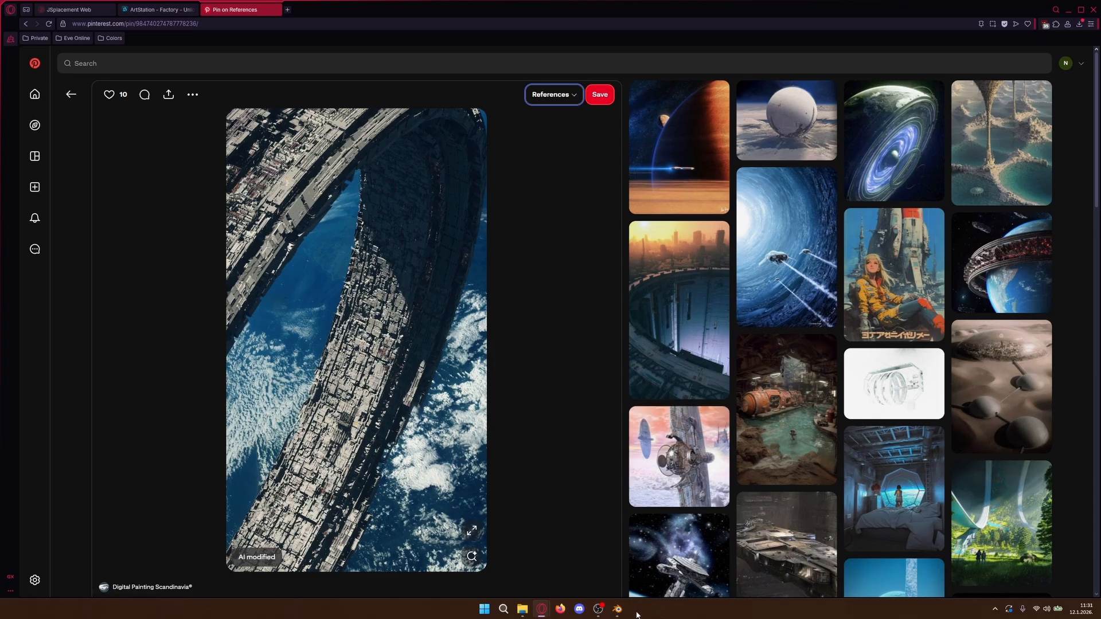
click(618, 609)
- Add two evenly spaced loop cuts running around the outer surface of the ring mesh
click(317, 173)
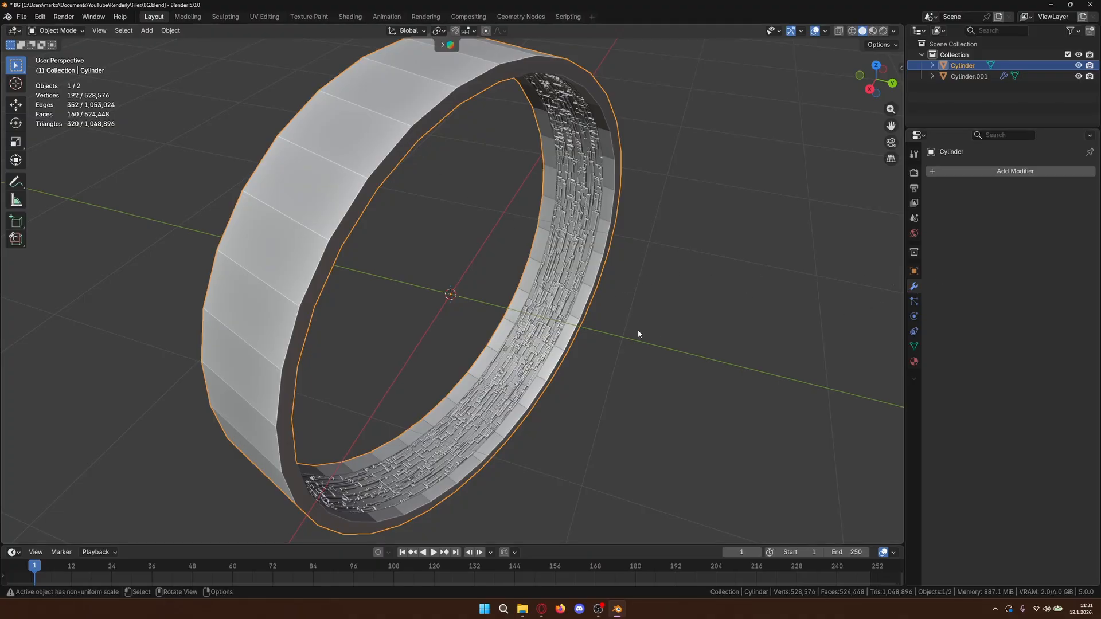
mouse_move(669, 304)
middle_down()
mouse_move(658, 277)
mouse_move(681, 302)
mouse_move(669, 286)
middle_up()
click(718, 286)
key(Tab)
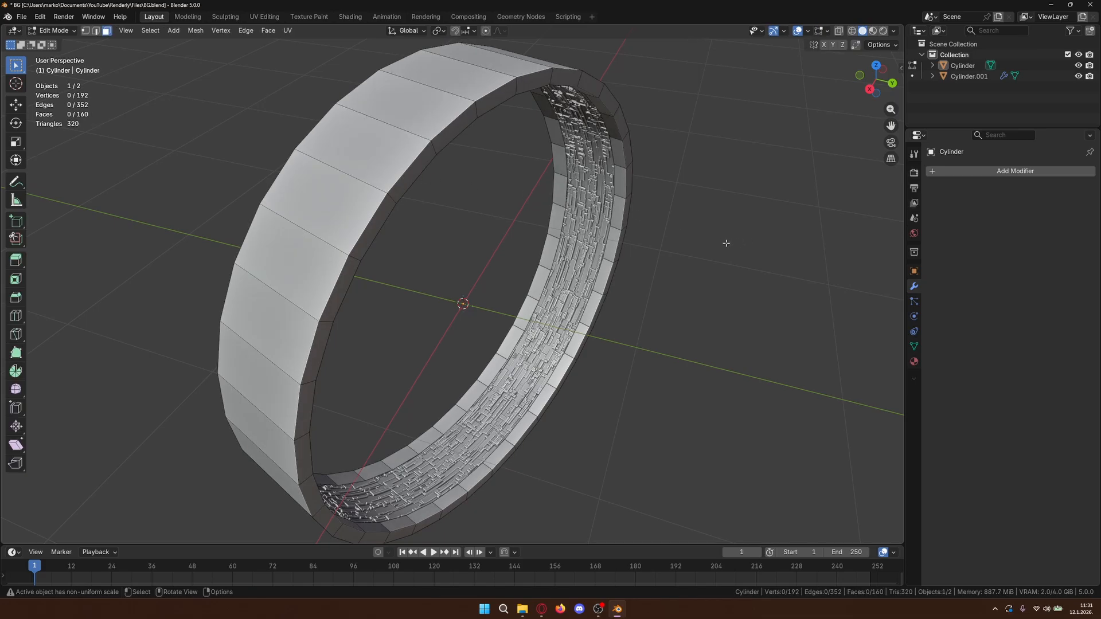
click(384, 152)
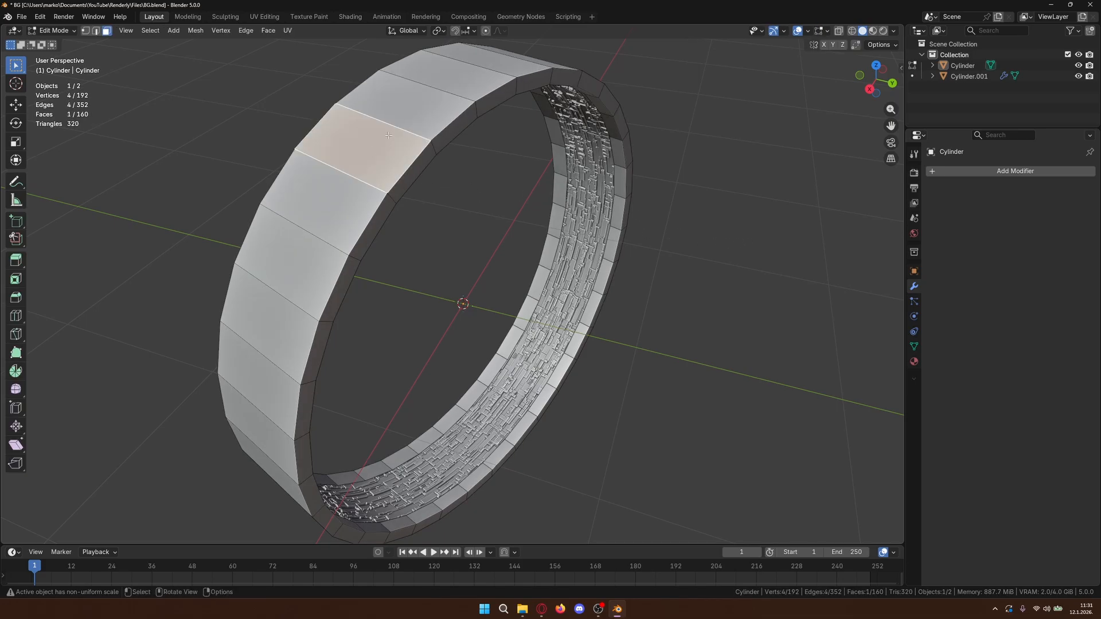
click(769, 227)
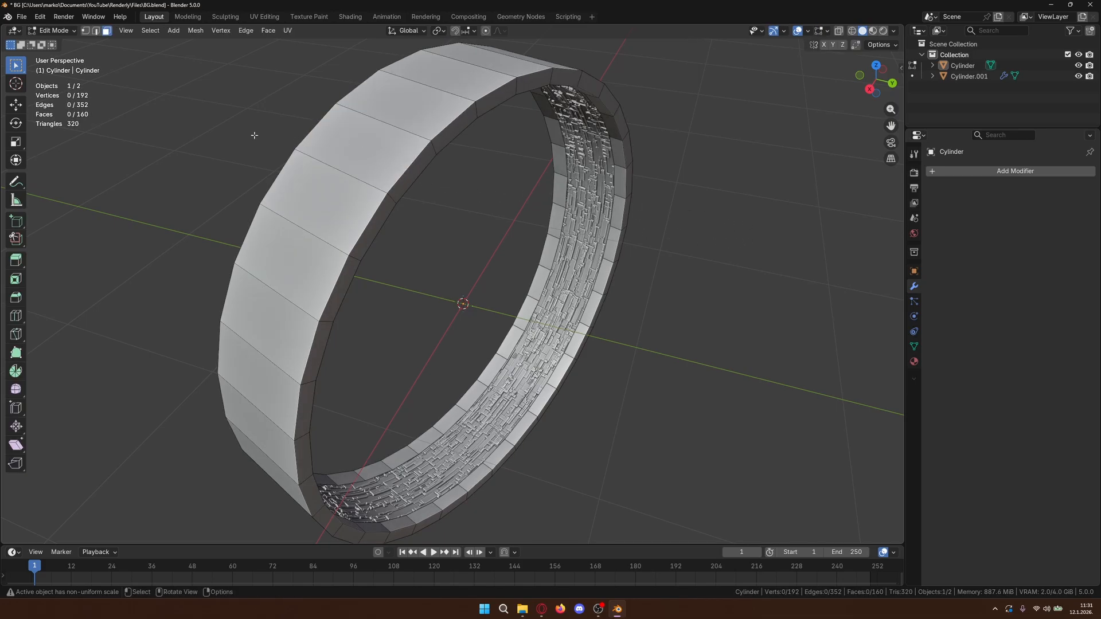
key(ctrl+r)
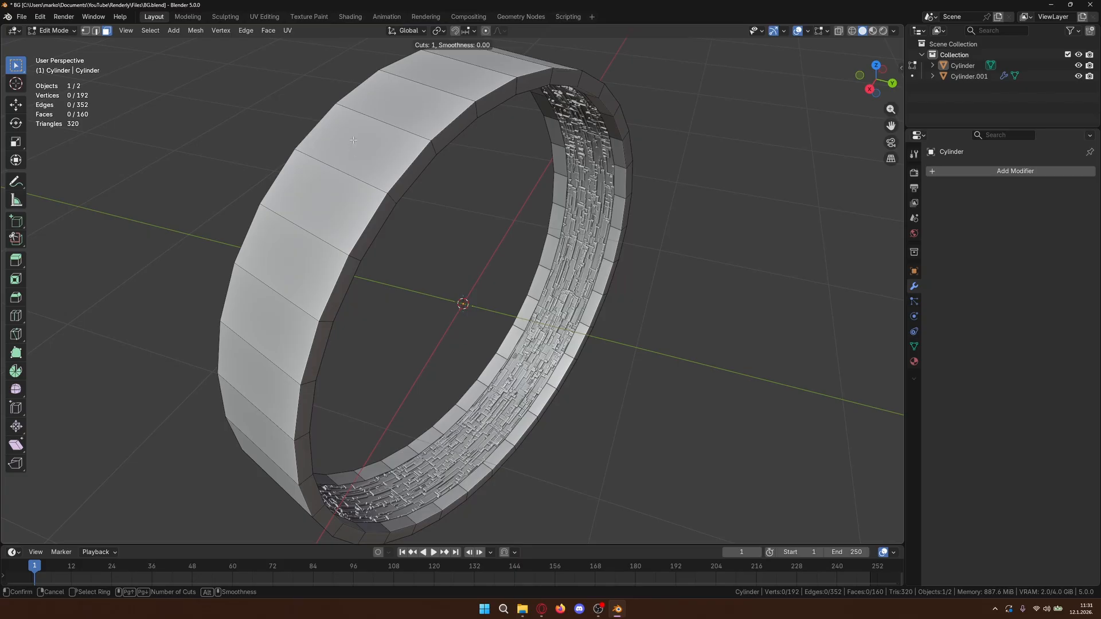
scroll(389, 122, up, 1)
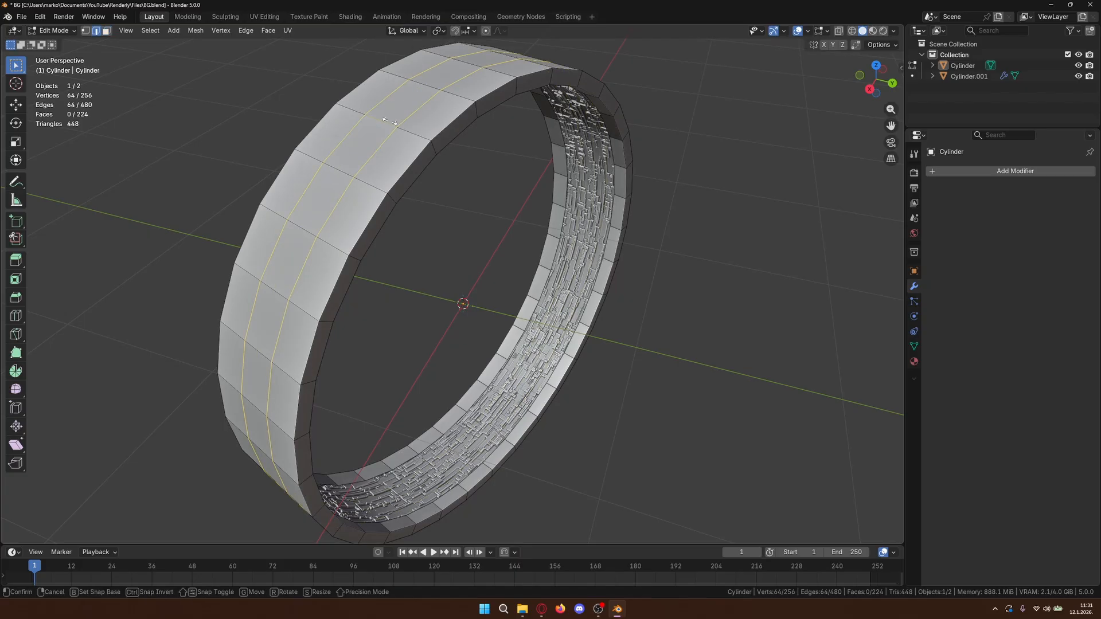
click(402, 141)
click(411, 154)
- Edge-slide the two new loops apart toward the outer surface's side edges, the first by a factor of about 0.79
click(389, 133)
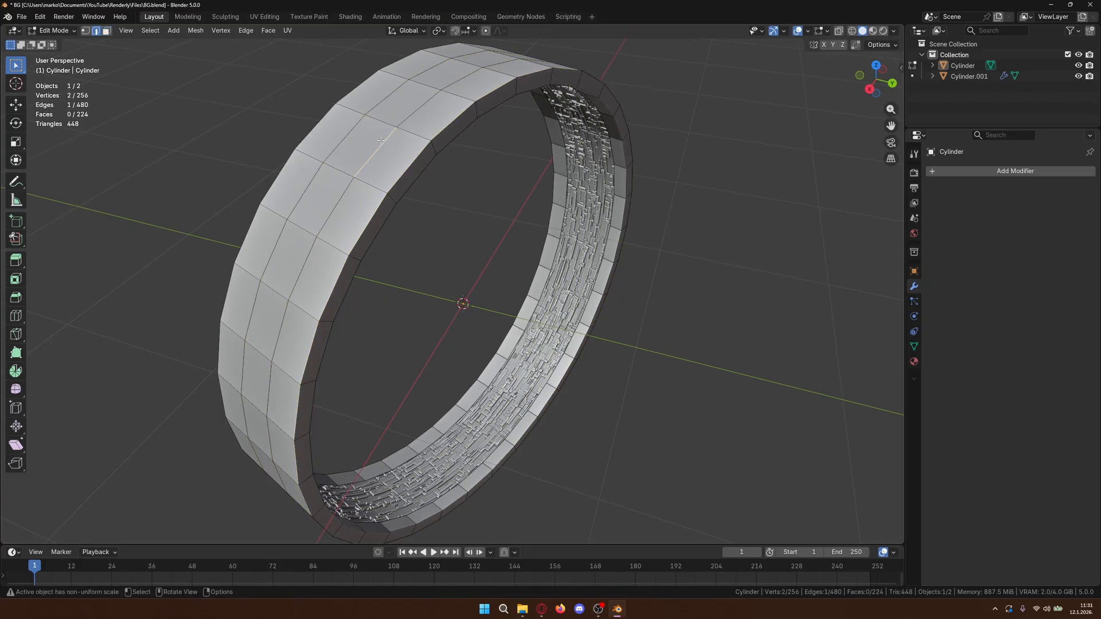
alt+click(383, 141)
key(g)
key(g)
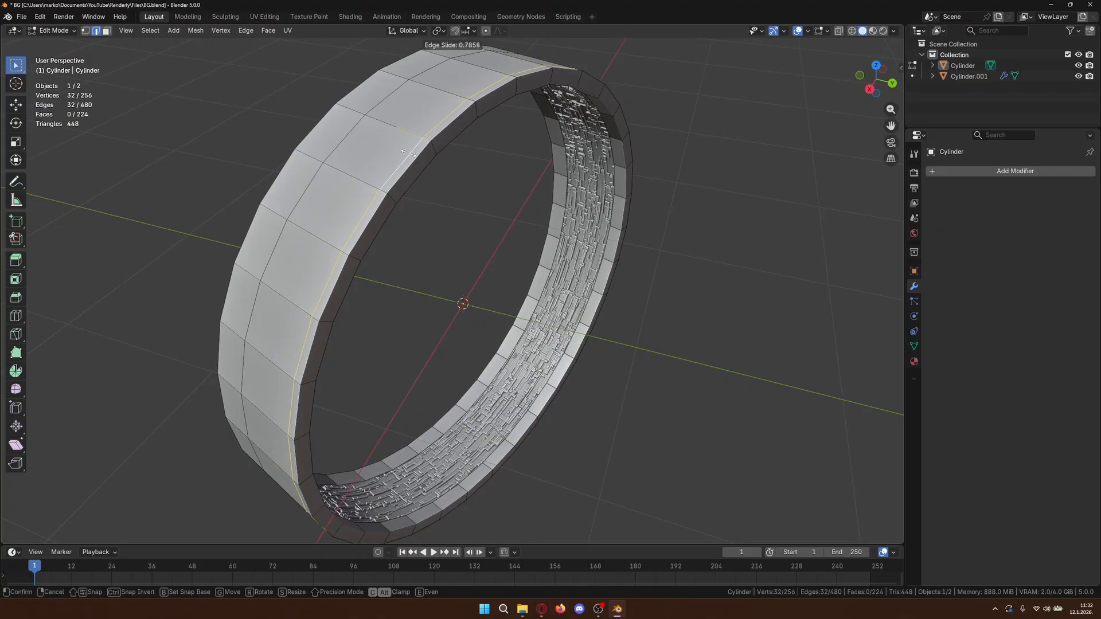
click(409, 154)
key(g)
key(g)
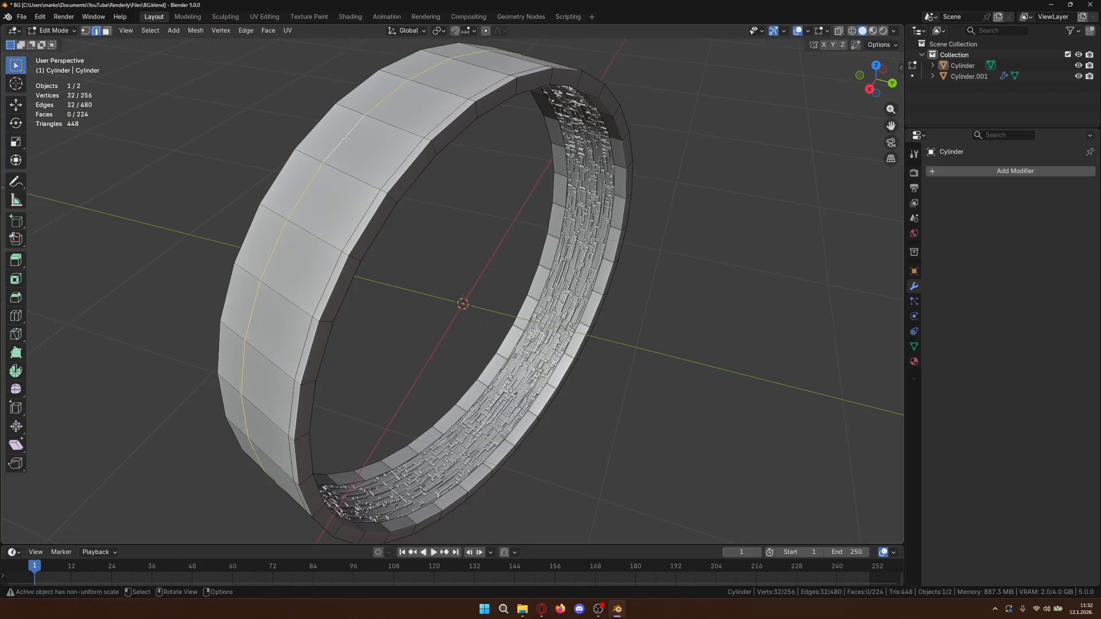
click(304, 140)
key(alt+a)
- Separate the wide central face loop of the ring's outer surface into its own object and select it in Object Mode
middle_drag(749, 261, 459, 163)
key(3)
click(383, 152)
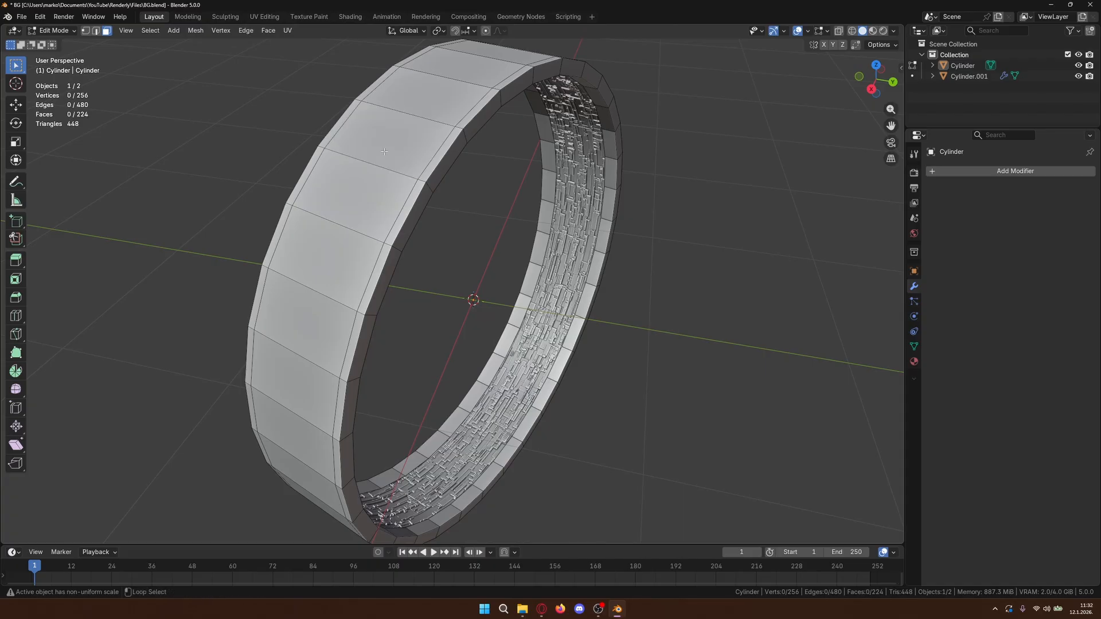
alt+click(386, 152)
key(p)
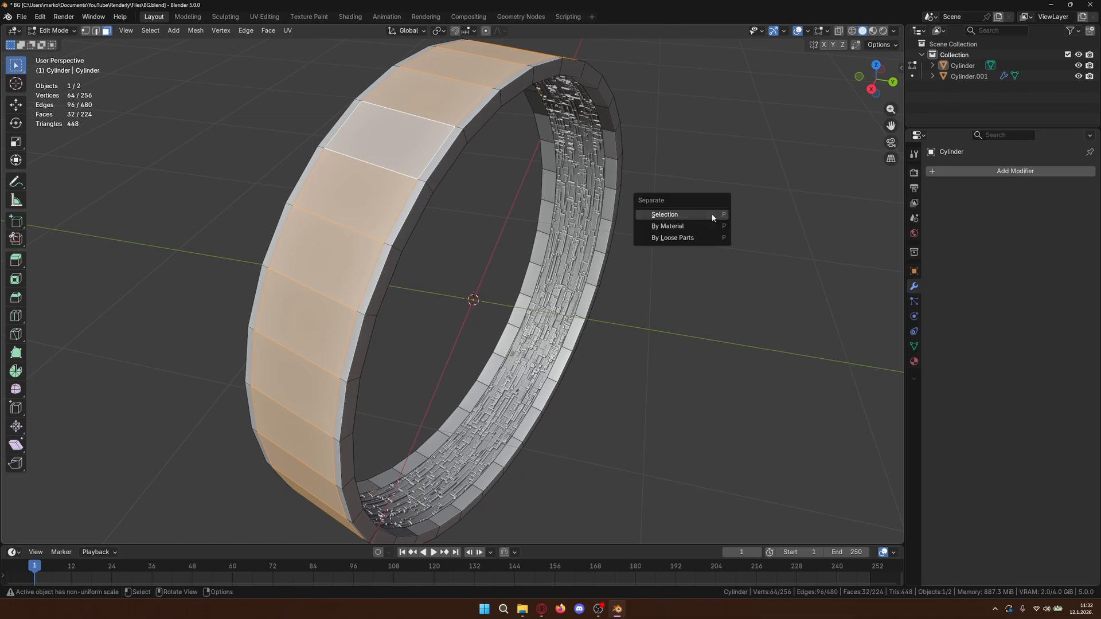
click(713, 216)
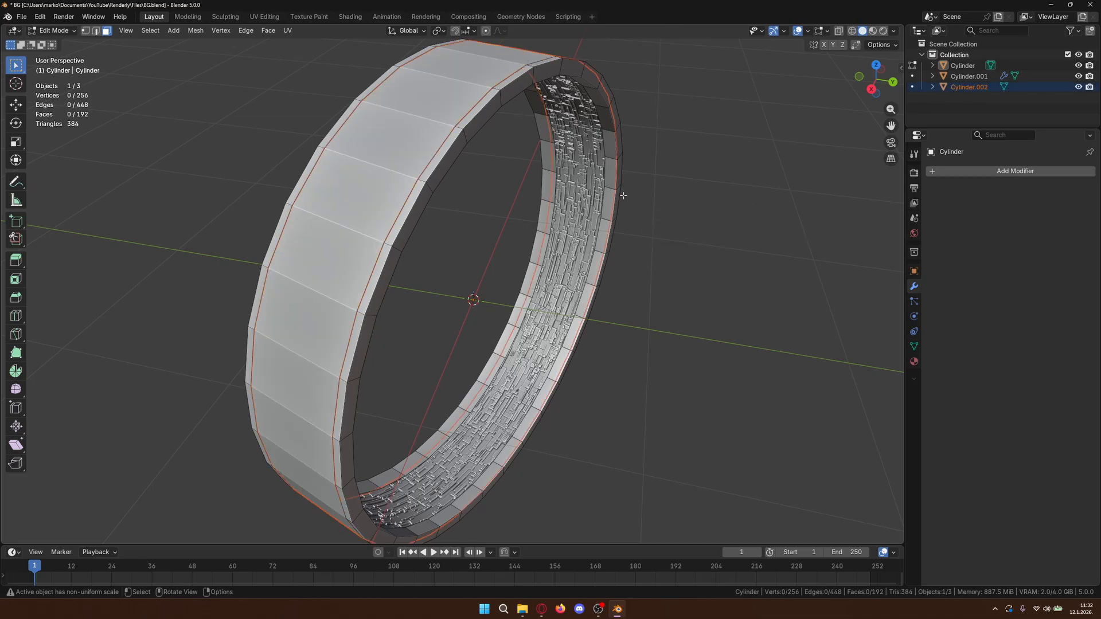
key(Tab)
click(410, 139)
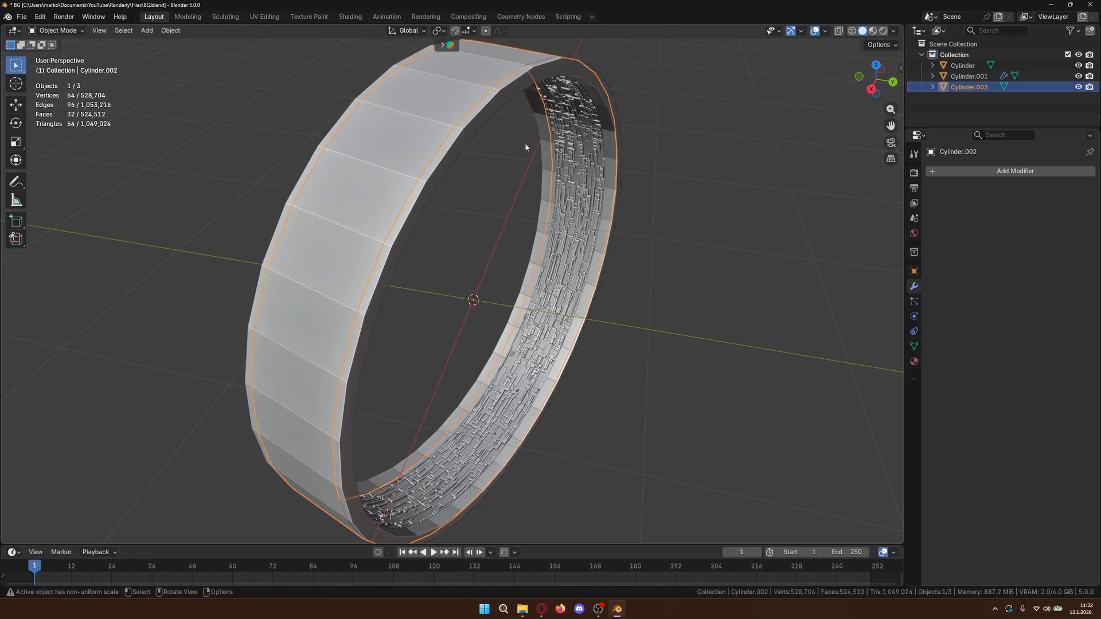
- Add a Subdivision Surface modifier to the separated outer band and set its viewport level to 7
click(964, 171)
click(929, 170)
text(s)
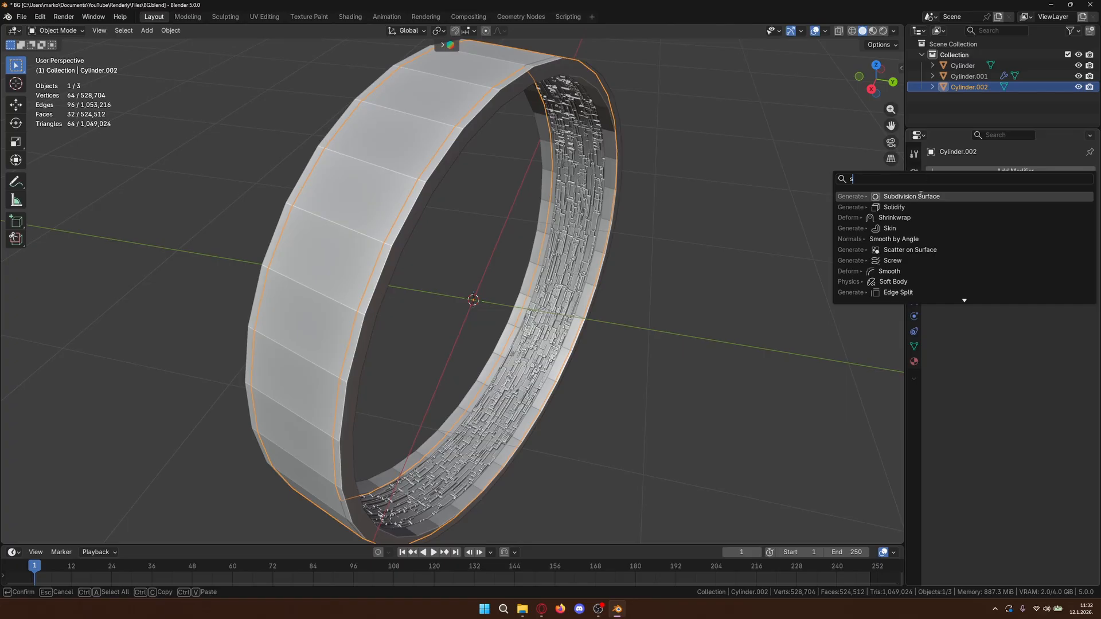
click(918, 196)
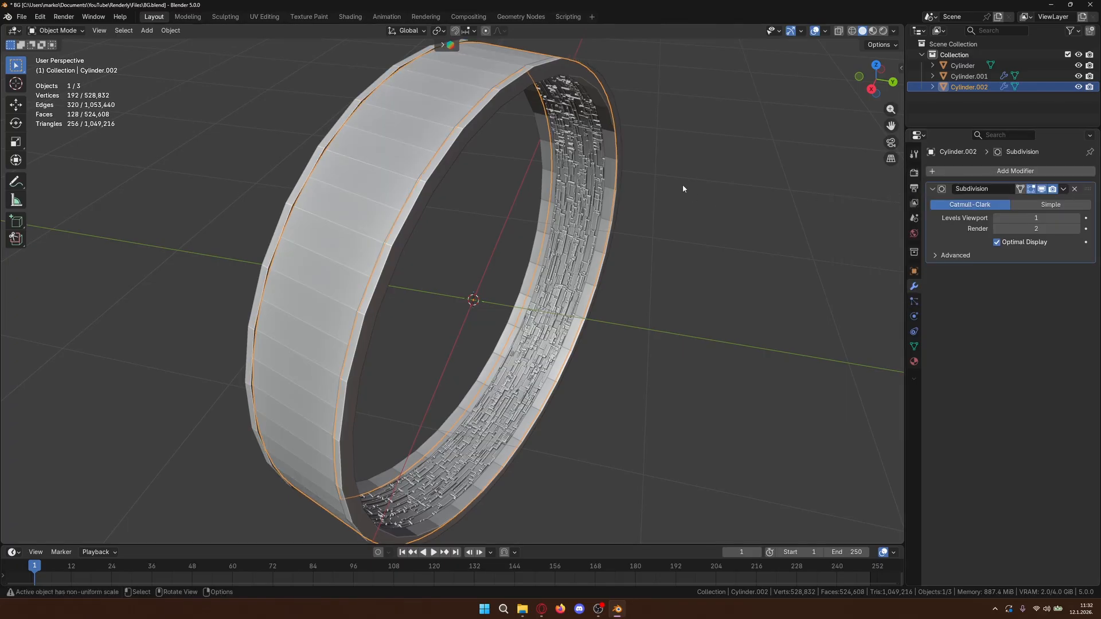
key(Tab)
key(Tab)
drag(1032, 218, 1081, 225)
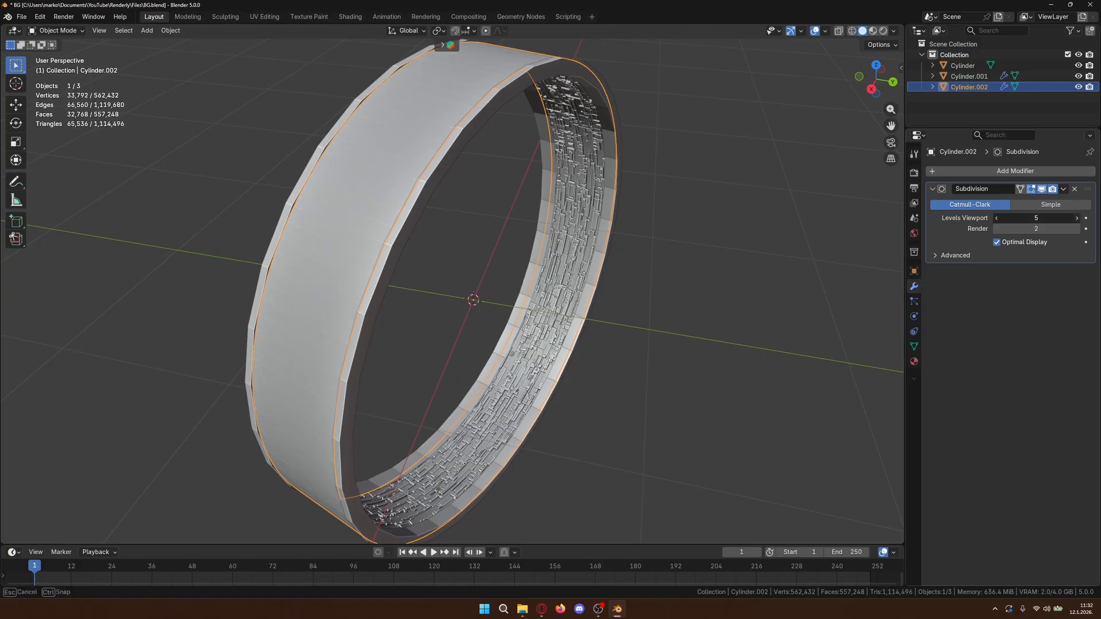
click(1077, 218)
click(1040, 216)
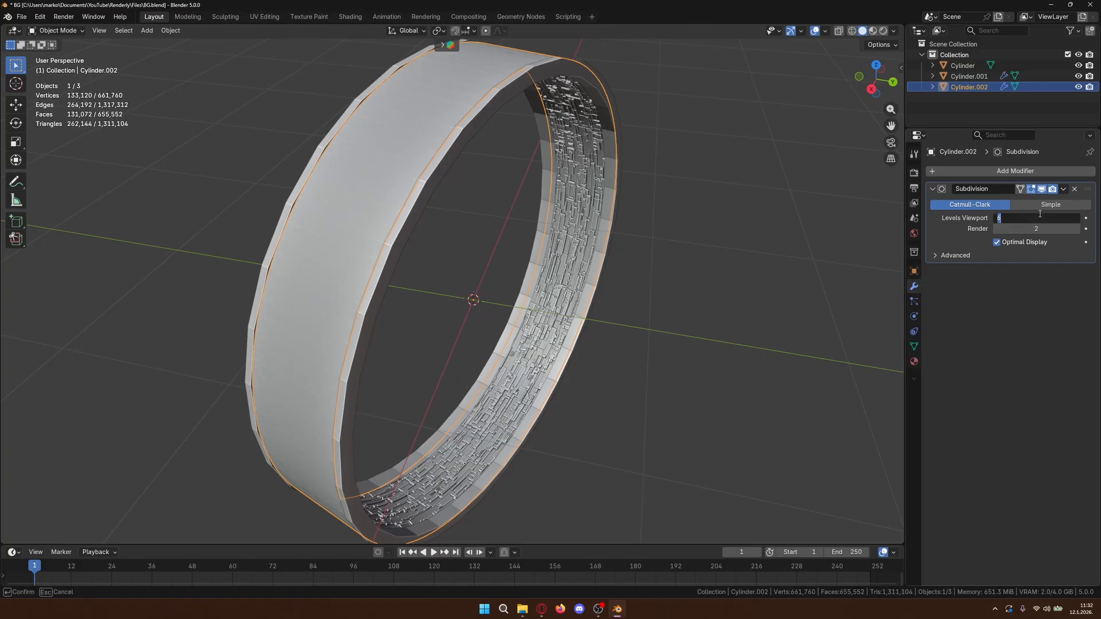
key(Return)
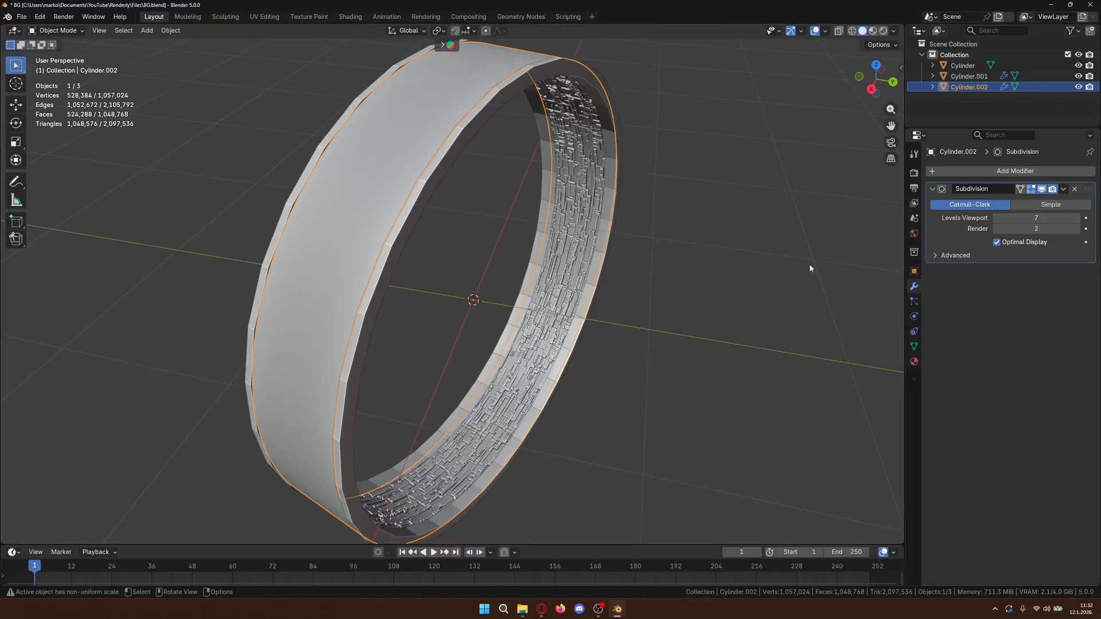
- Add a Displace modifier to the outer band and give it a new texture named Detail1
click(975, 171)
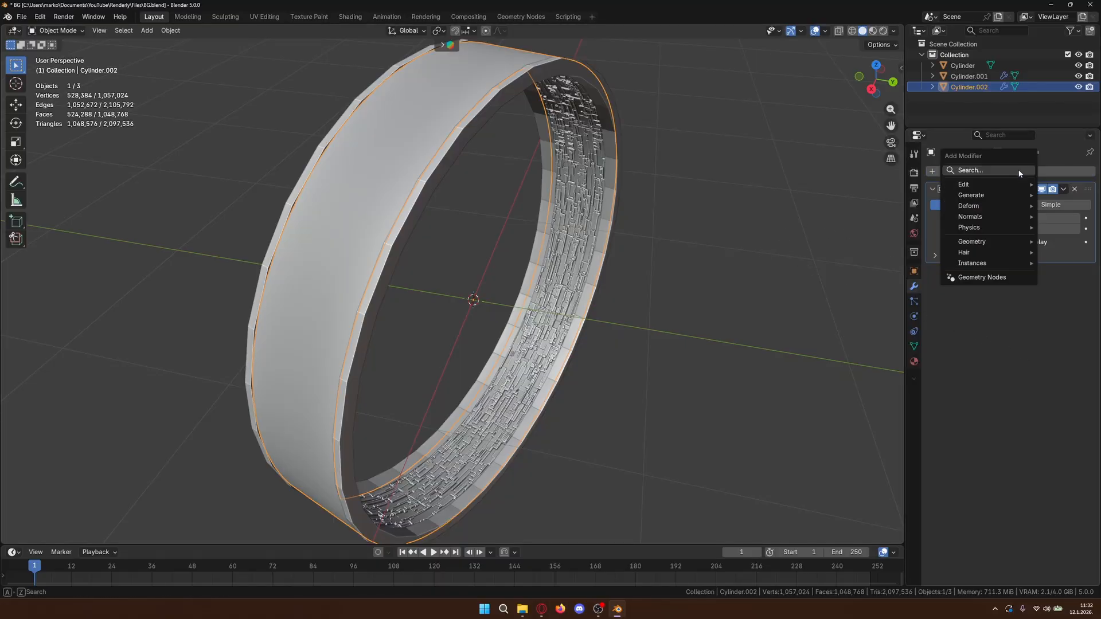
text(d)
click(940, 195)
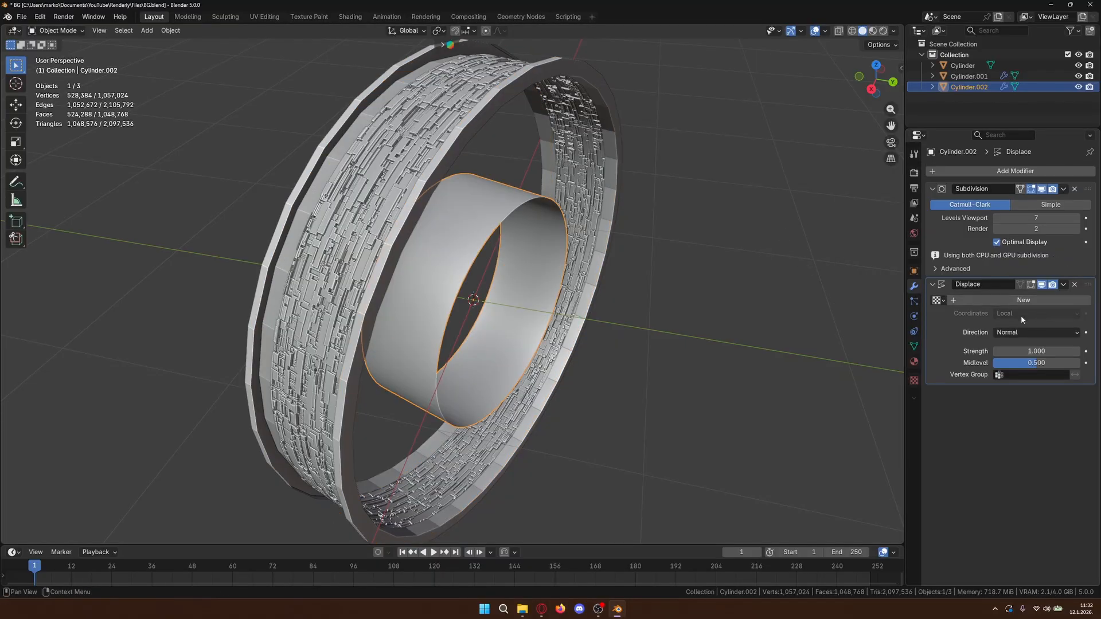
click(956, 300)
click(978, 288)
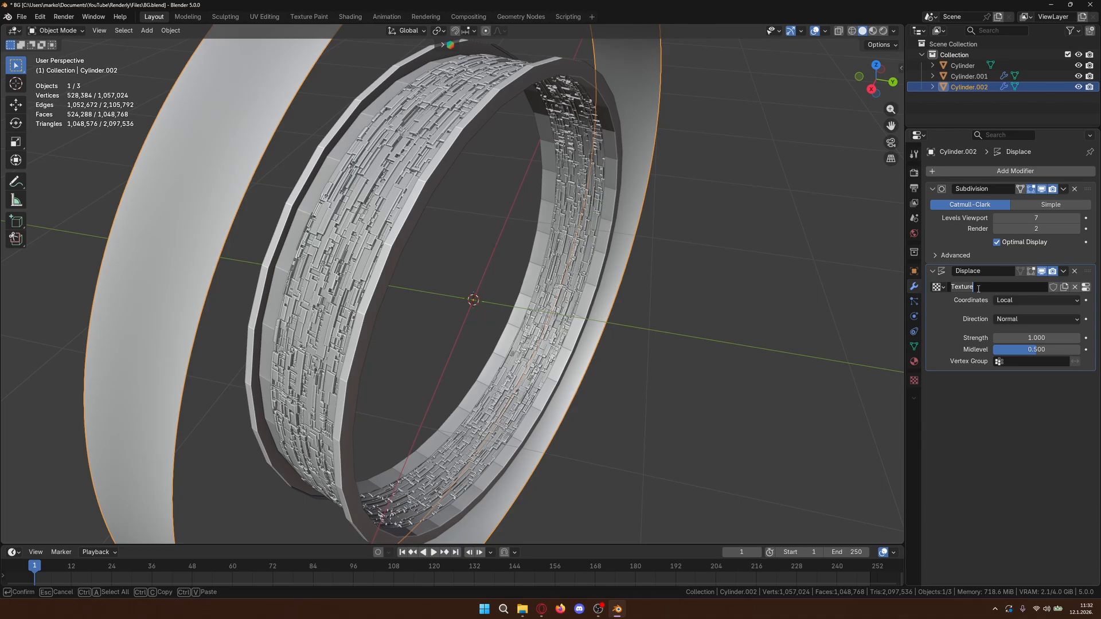
text(Detail1)
key(Return)
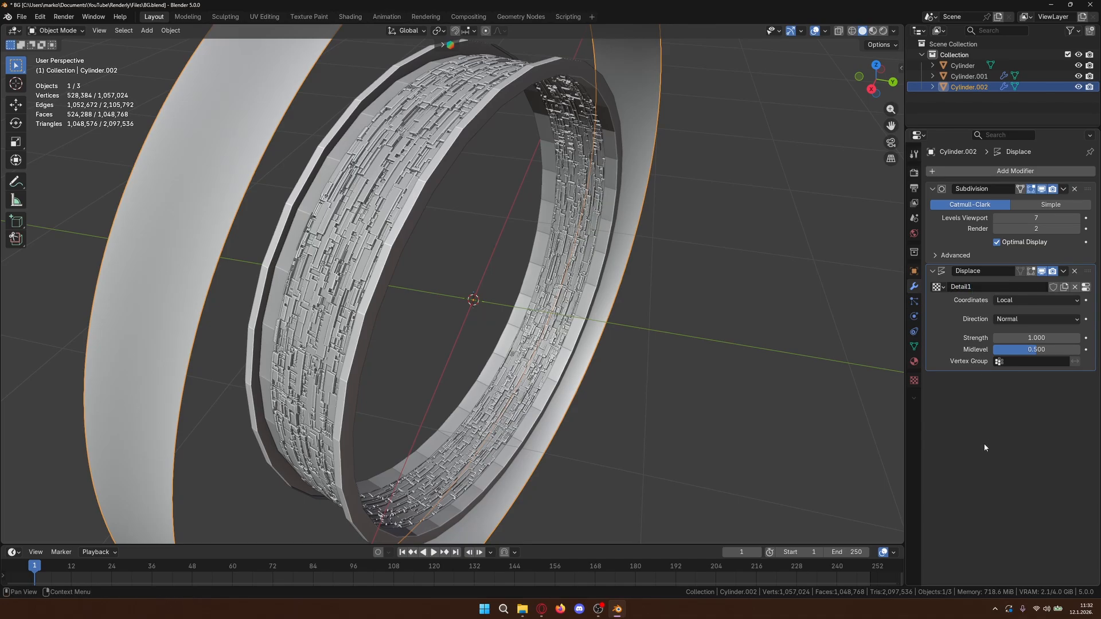
- Set the displacement coordinates to UV and load JS-Classic-20260112112316.png from Downloads as the Detail1 texture's image
click(1017, 301)
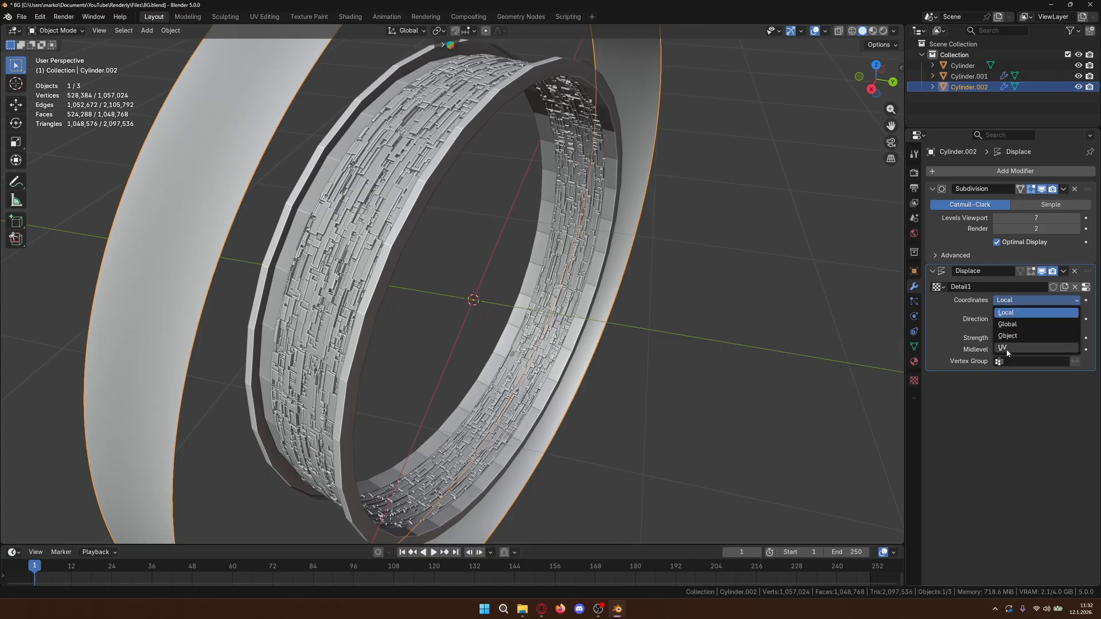
click(1008, 348)
click(1085, 287)
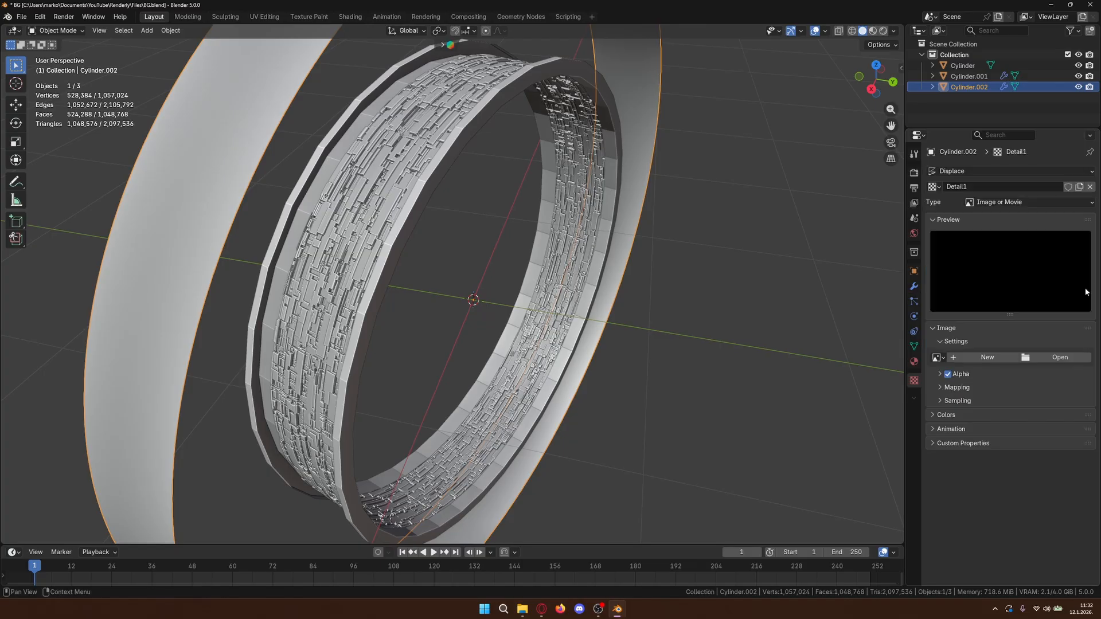
click(1043, 358)
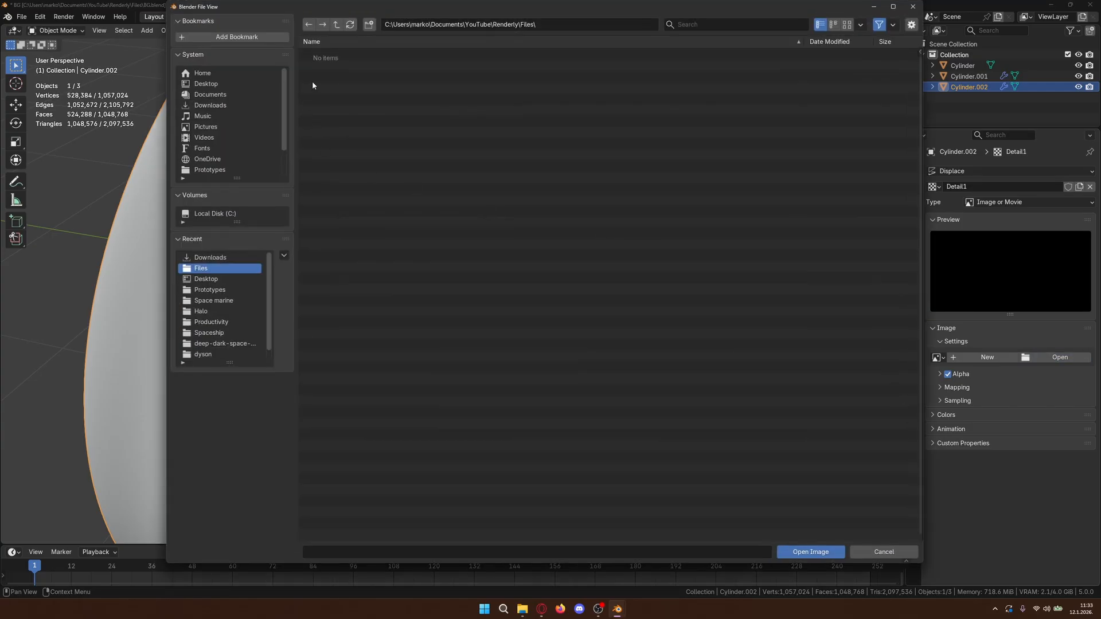
click(210, 105)
click(402, 88)
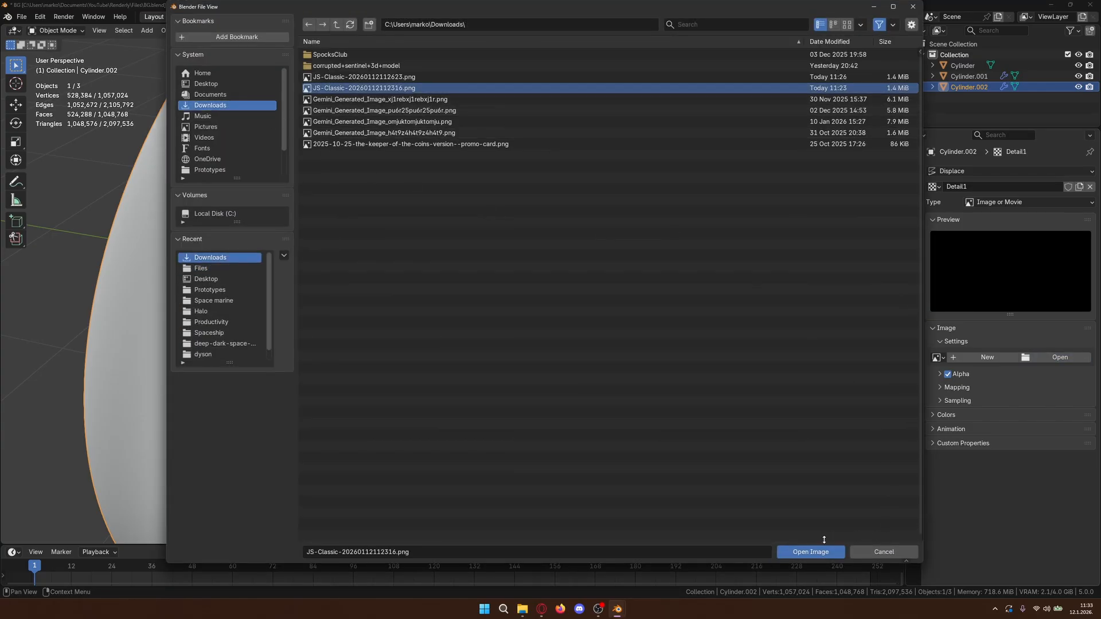
click(811, 551)
scroll(665, 331, down, 2)
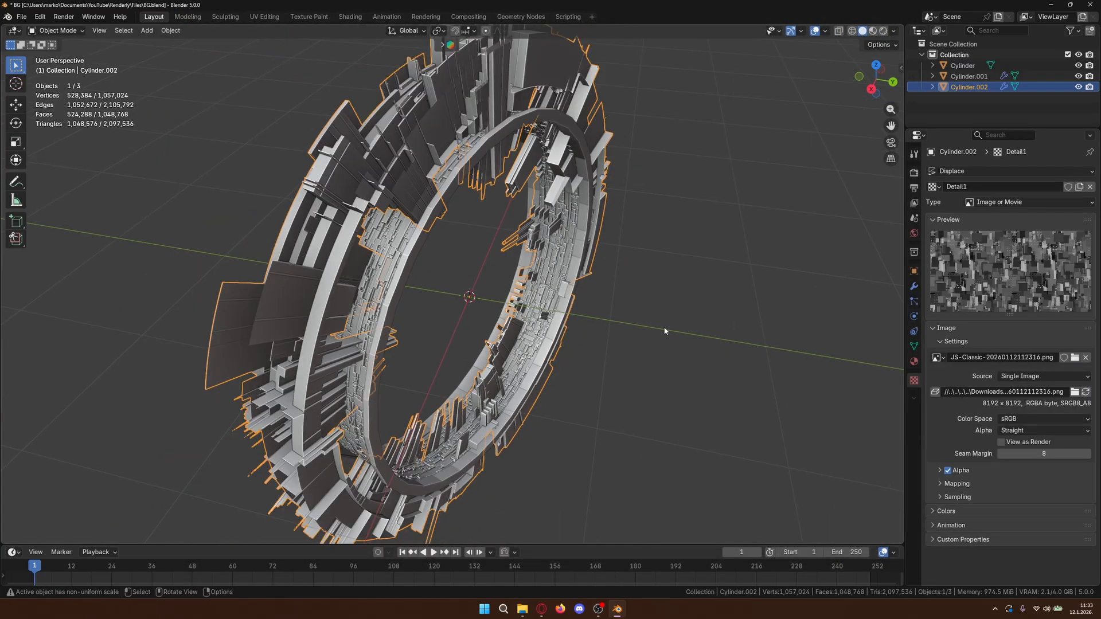
- Set the outer band's Displace strength to 0.1 and deselect the band
click(915, 287)
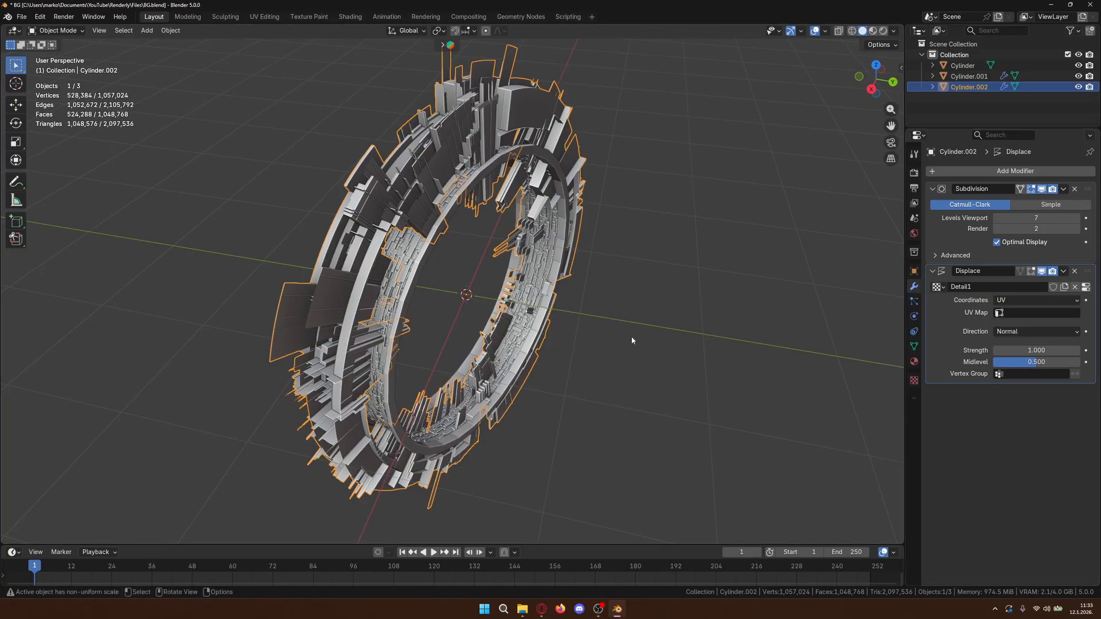
scroll(606, 319, up, 3)
click(1038, 350)
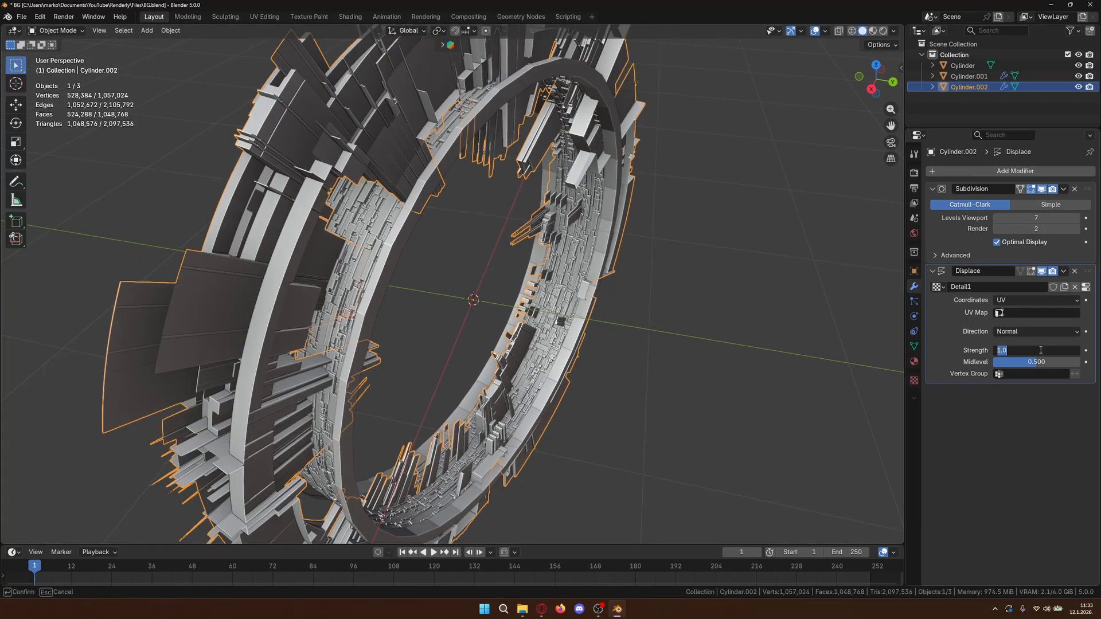
text(0.1)
key(Return)
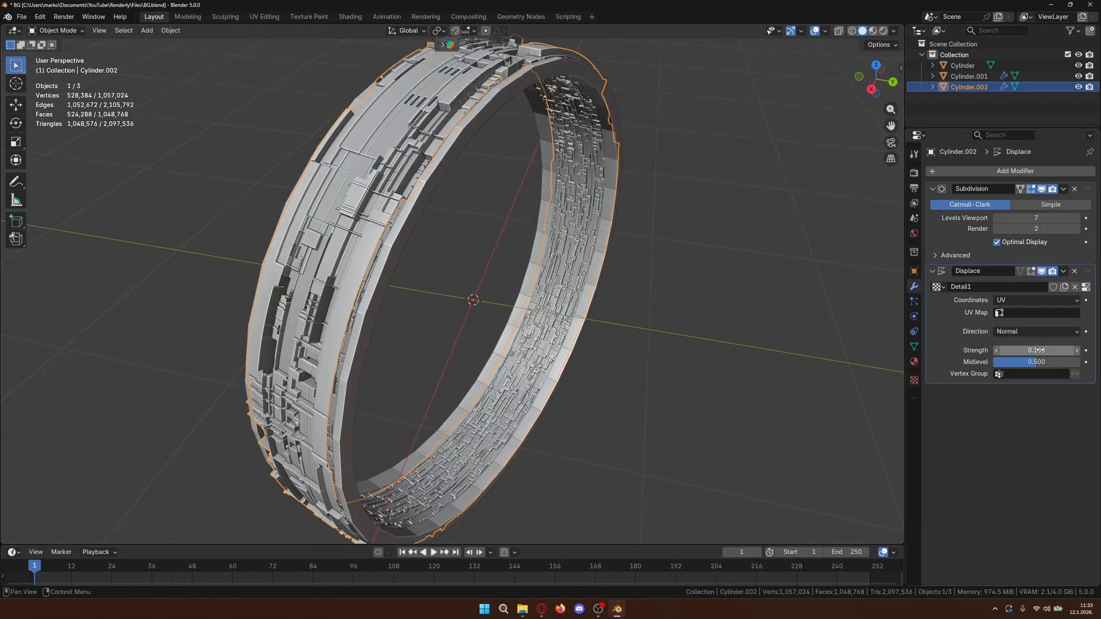
click(654, 339)
middle_drag(654, 339, 676, 275)
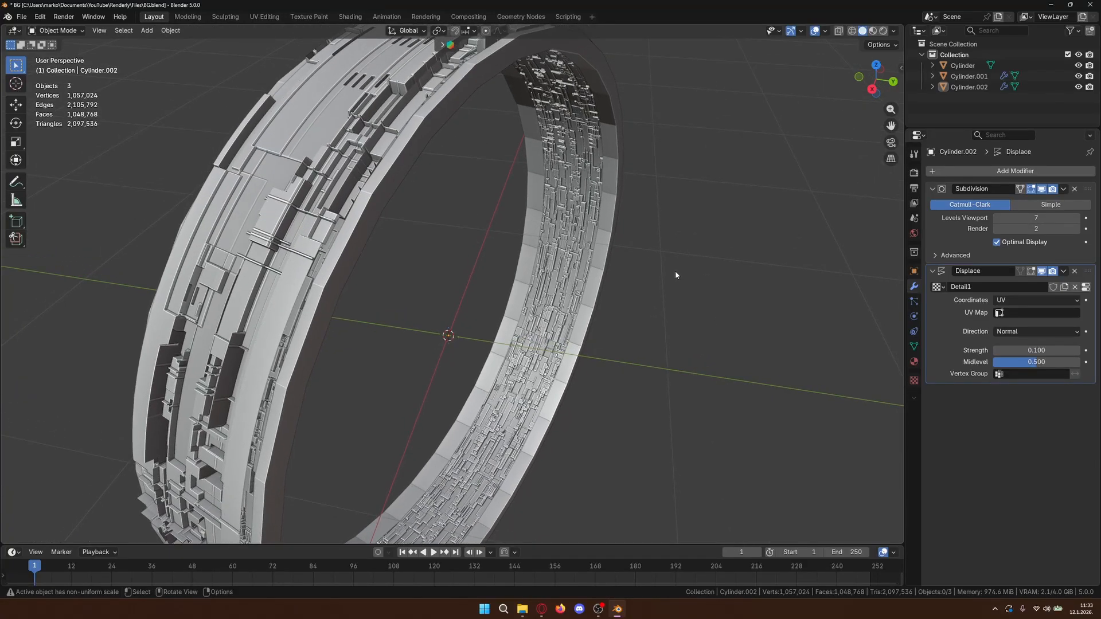
- Compare the ring's rims and outer detail with the Pinterest reference in the browser and return to Blender
click(375, 211)
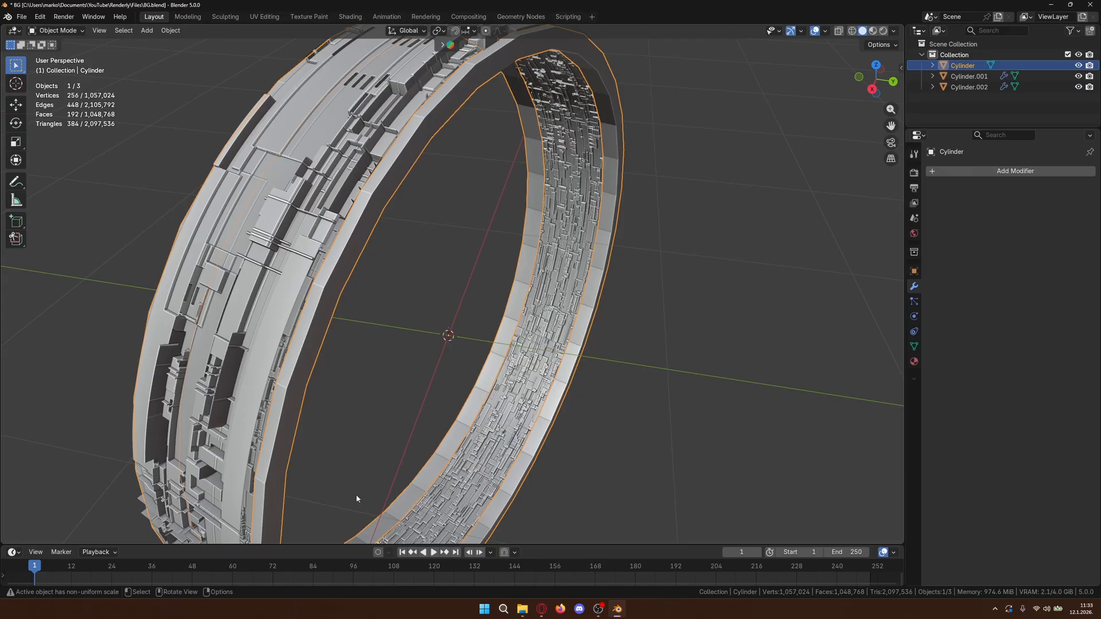
mouse_move(541, 609)
click(582, 547)
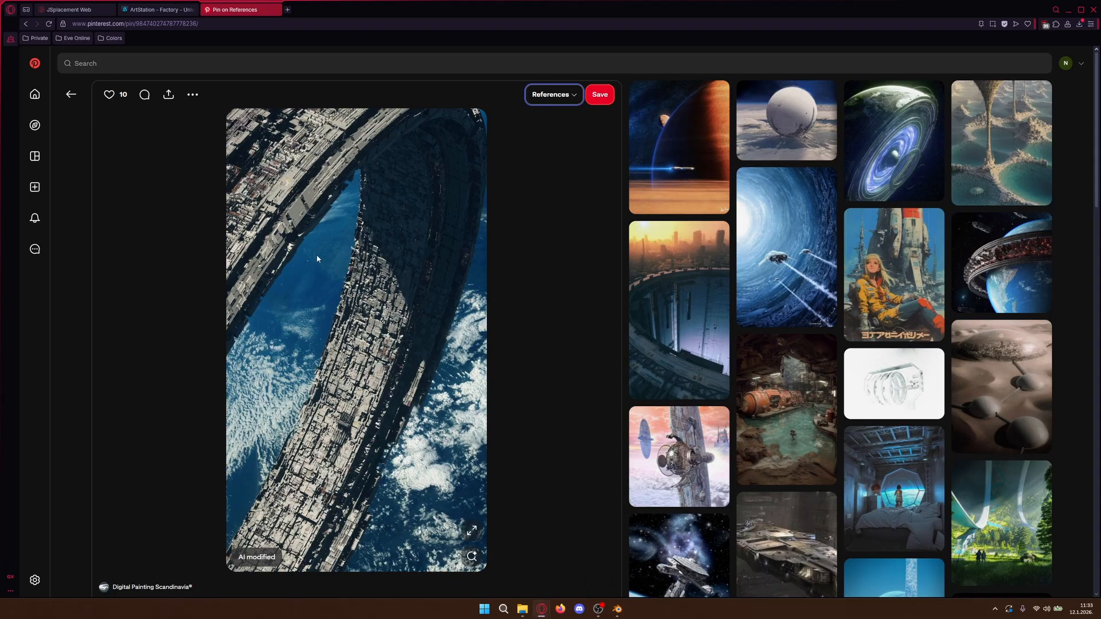
scroll(317, 259, down, 2)
scroll(344, 151, up, 2)
click(1069, 10)
click(729, 254)
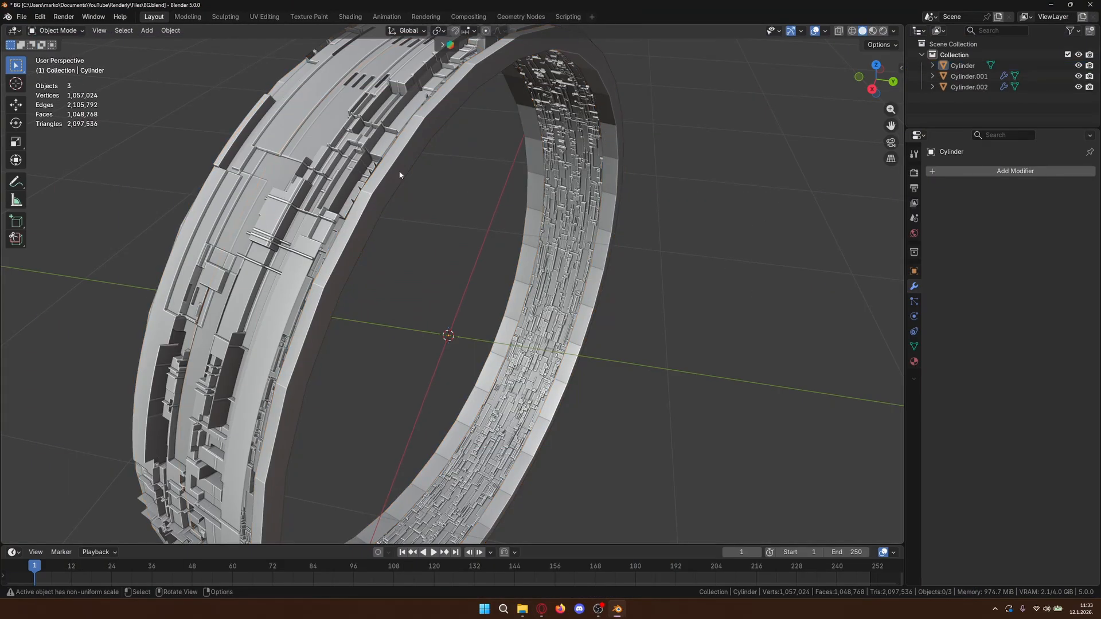
click(401, 175)
key(g)
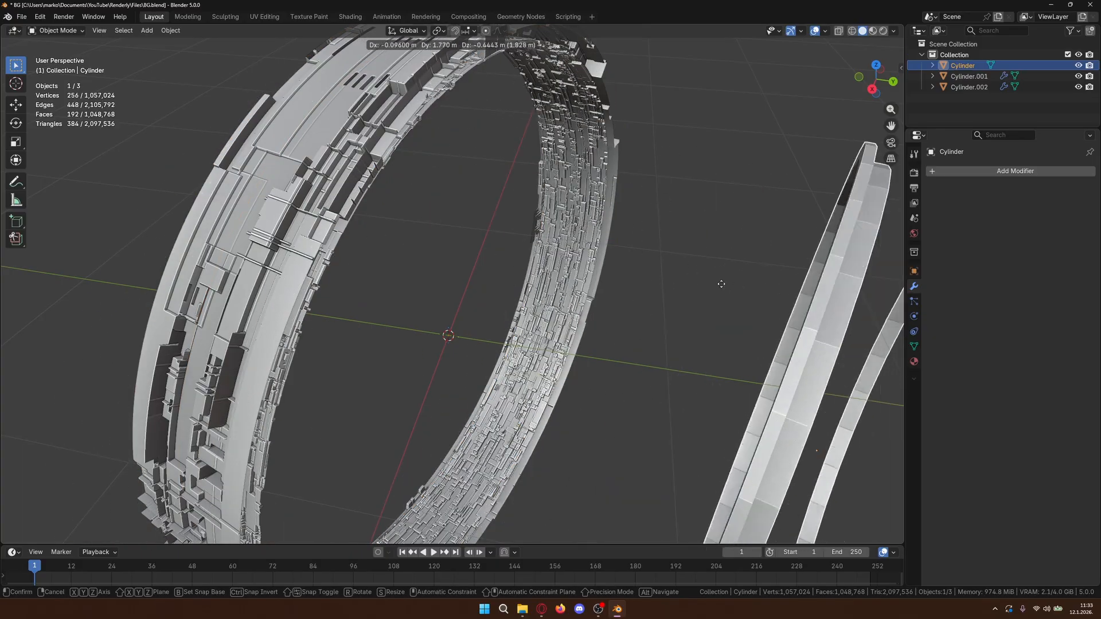
right_click(522, 207)
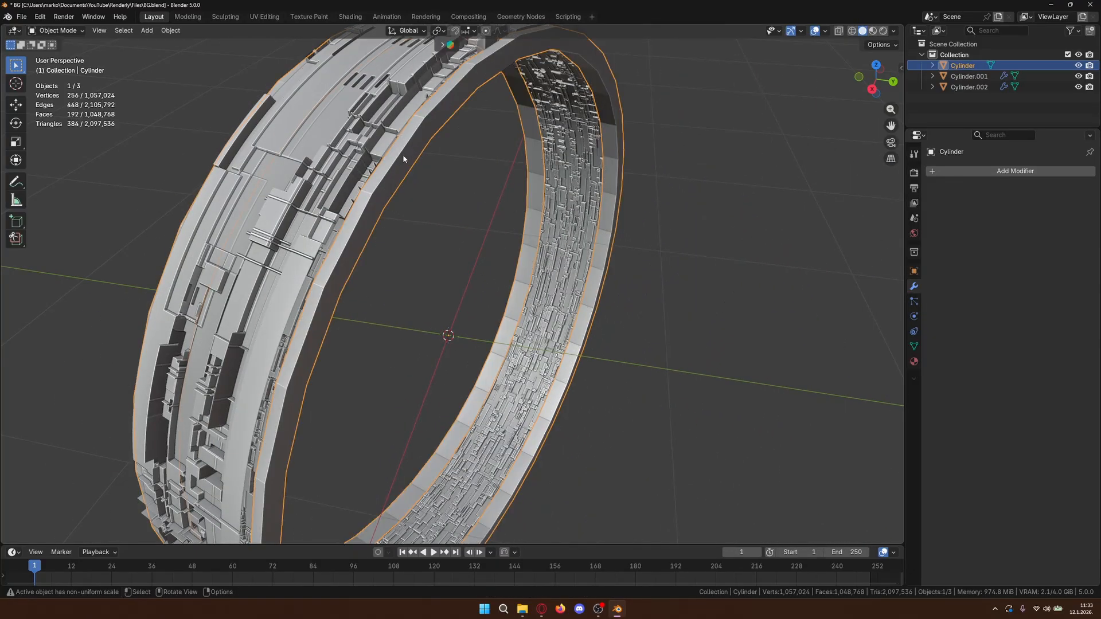
- Try to bevel the two outer edge loops of the base ring mesh in Edit Mode with two segments
key(Tab)
key(2)
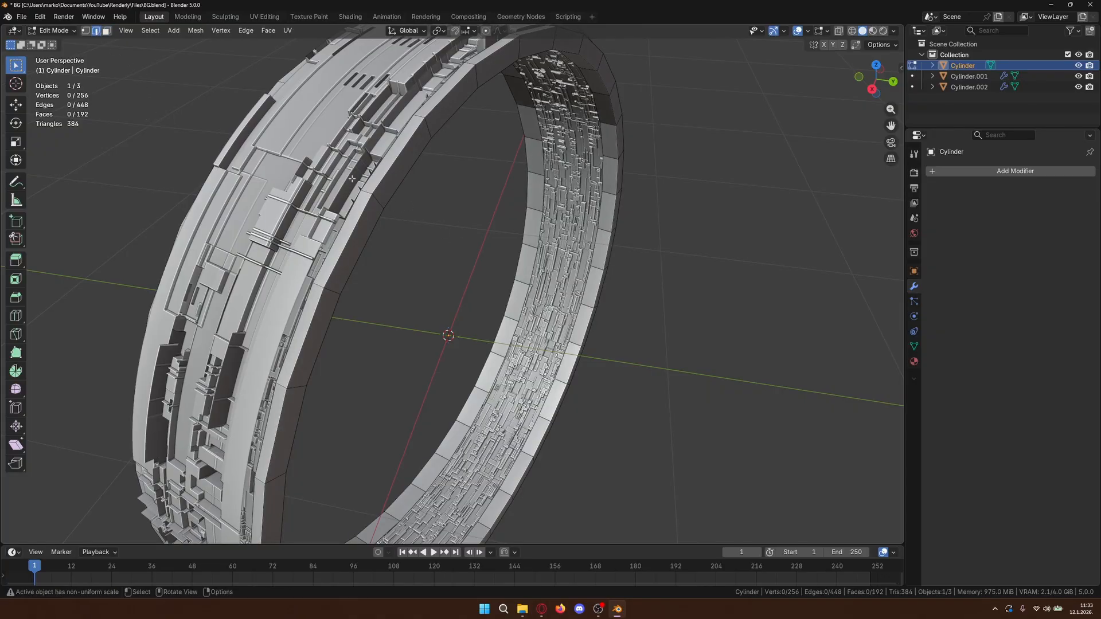
alt+click(373, 188)
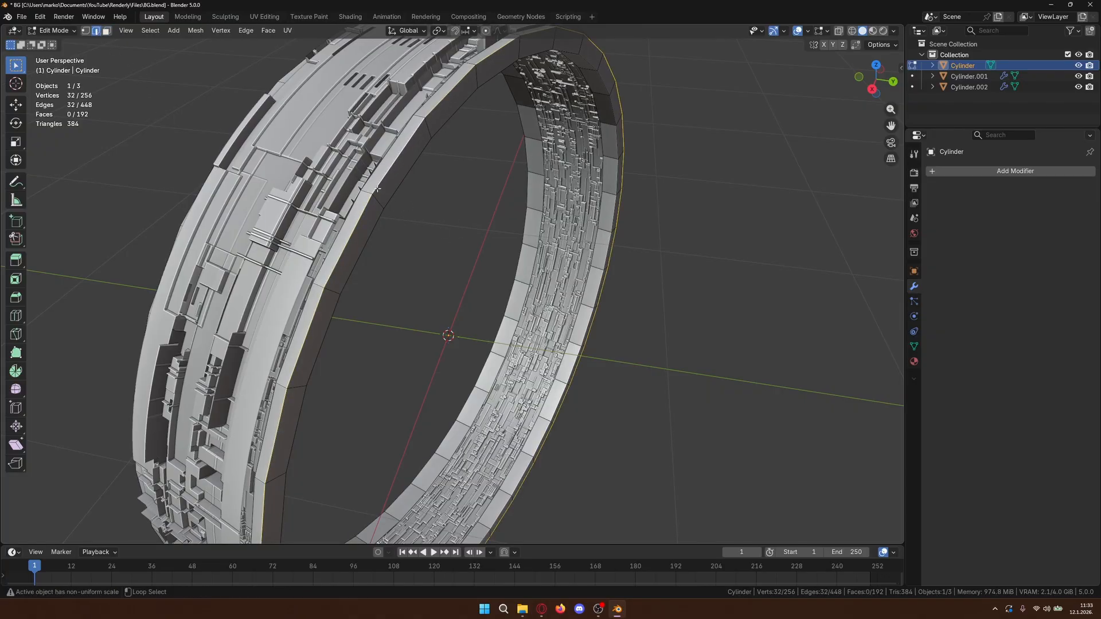
middle_drag(435, 221, 703, 214)
alt+shift+click(594, 184)
key(ctrl+b)
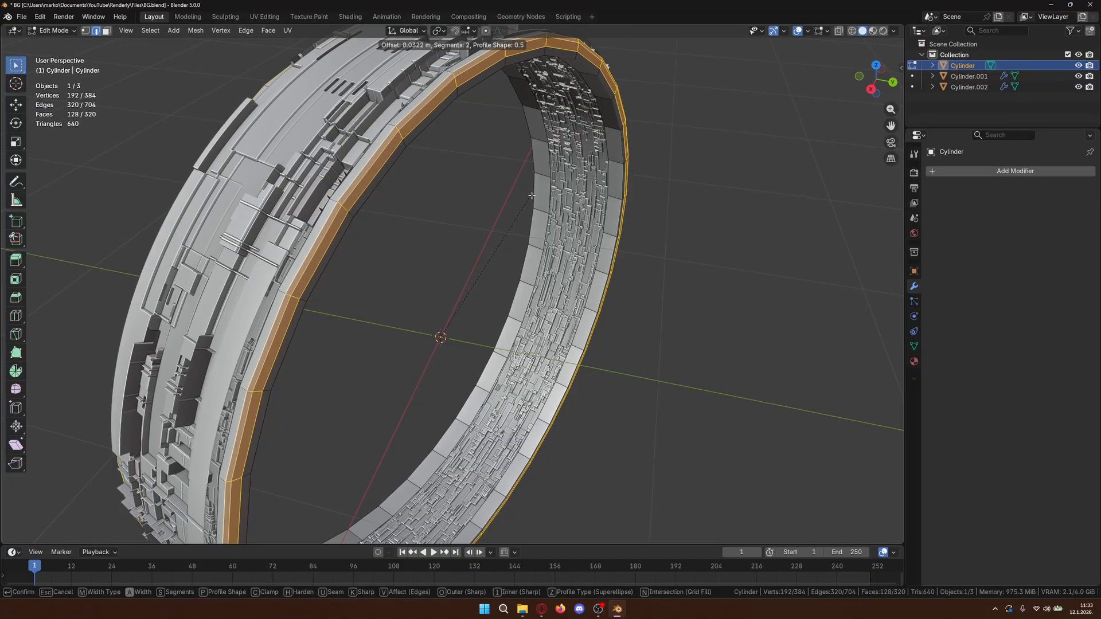
scroll(530, 196, up, 1)
key(Escape)
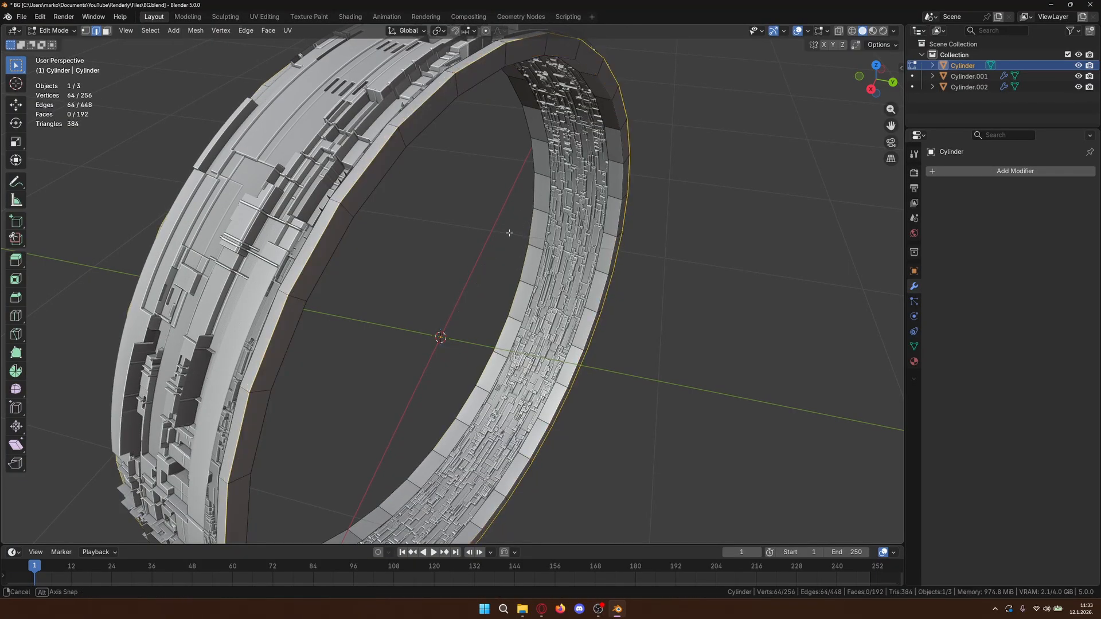
middle_drag(509, 233, 657, 195)
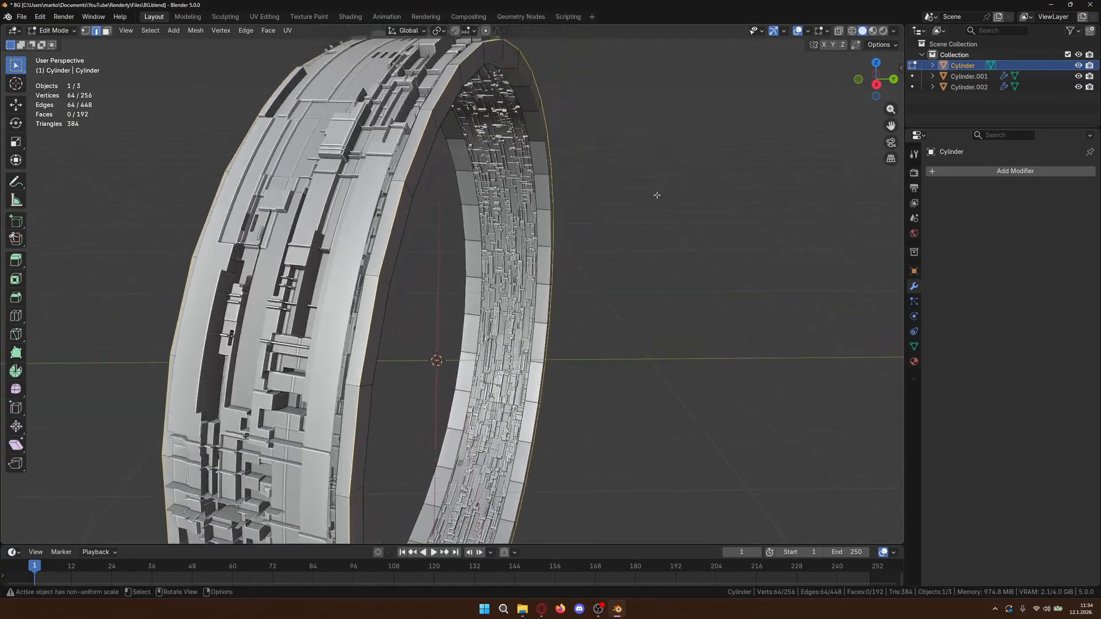
click(877, 85)
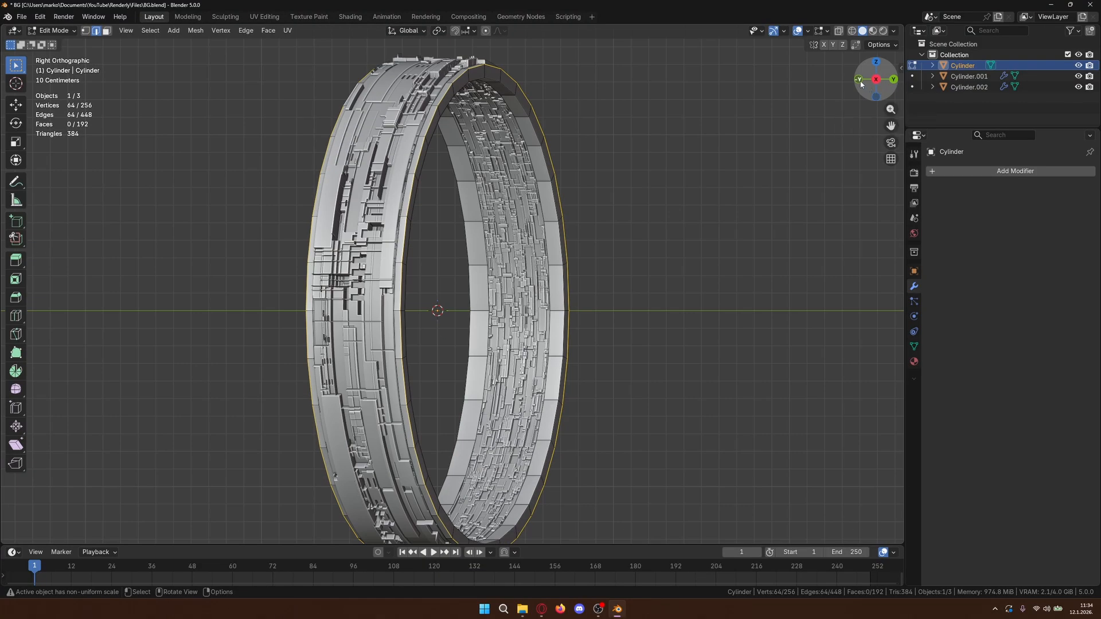
click(858, 79)
click(893, 82)
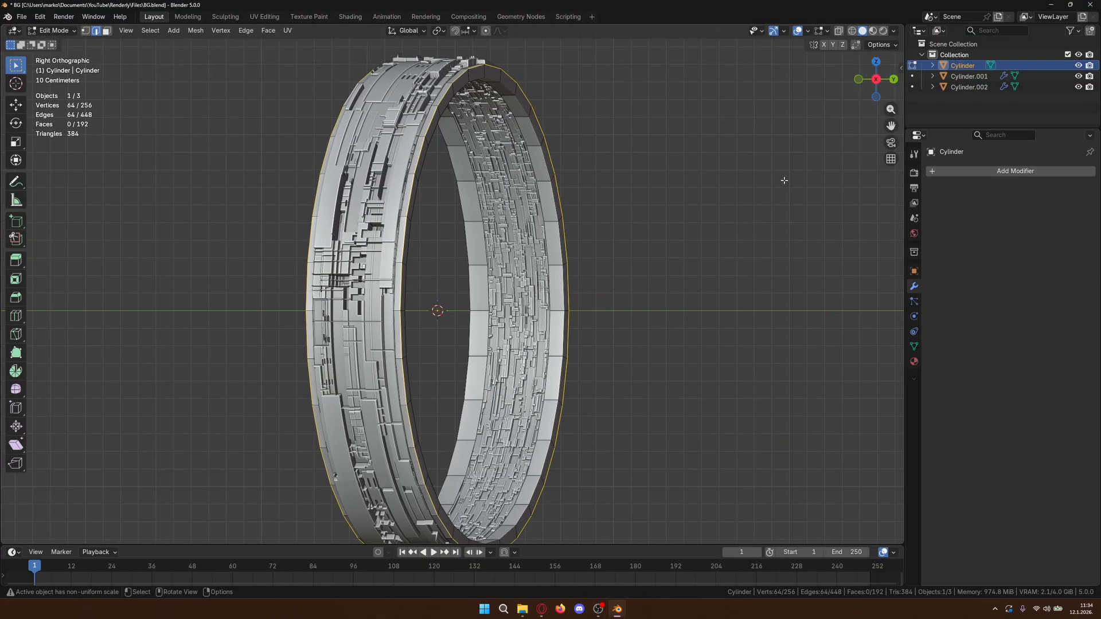
- Bevel the base ring's two outer edge loops by about 0.048 m with two segments and return to Object Mode
click(774, 185)
middle_drag(773, 186, 630, 256)
scroll(720, 213, up, 4)
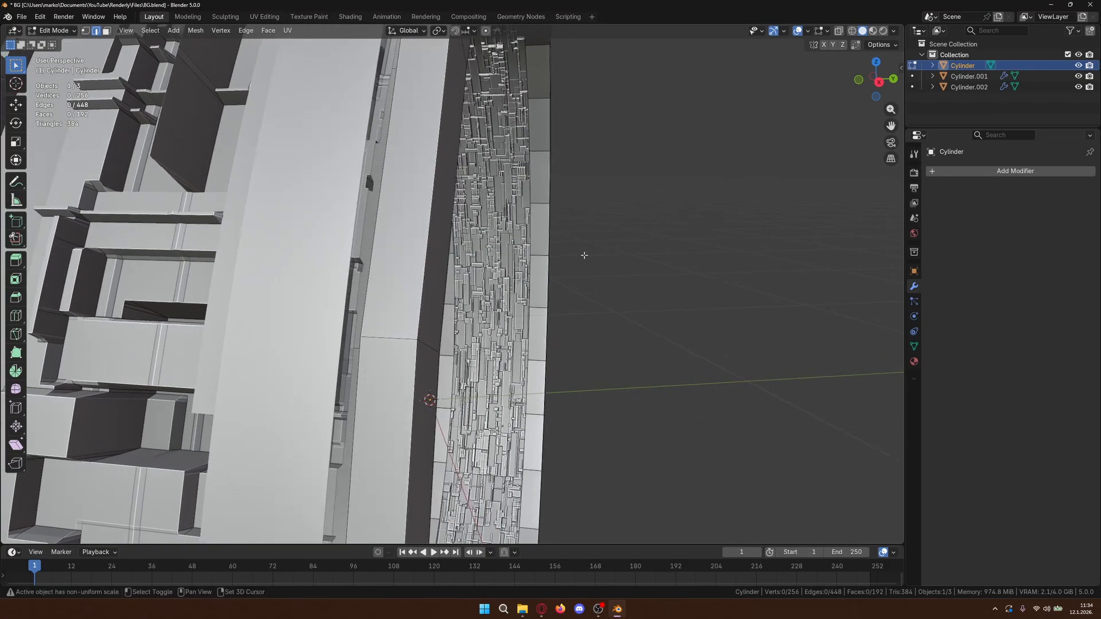
alt+click(424, 258)
scroll(424, 257, down, 5)
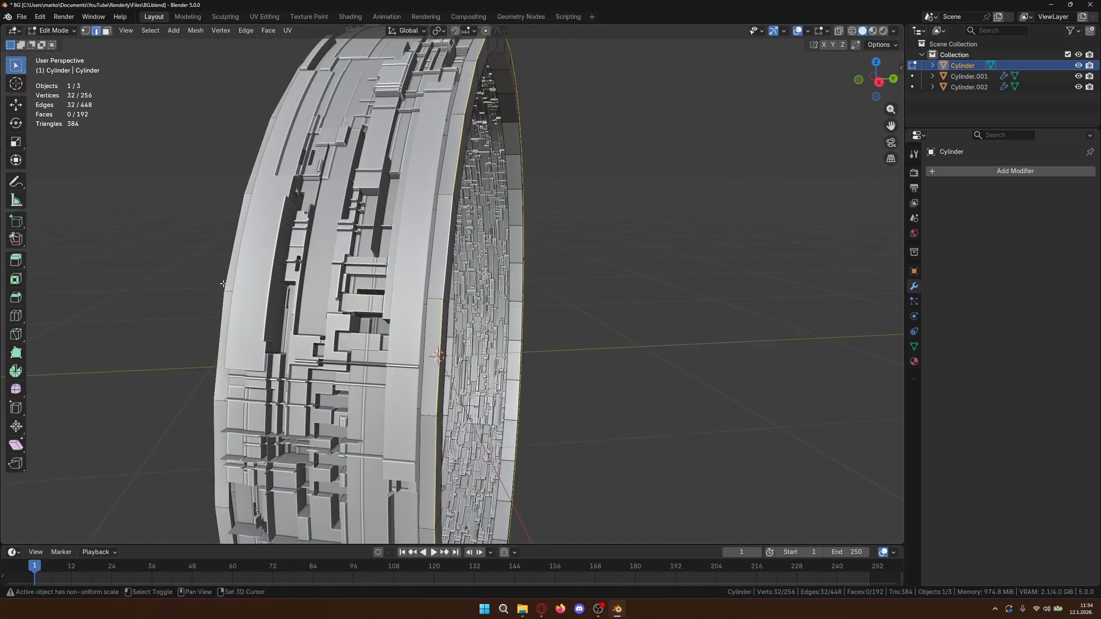
alt+shift+click(258, 282)
scroll(431, 243, up, 5)
scroll(431, 243, down, 4)
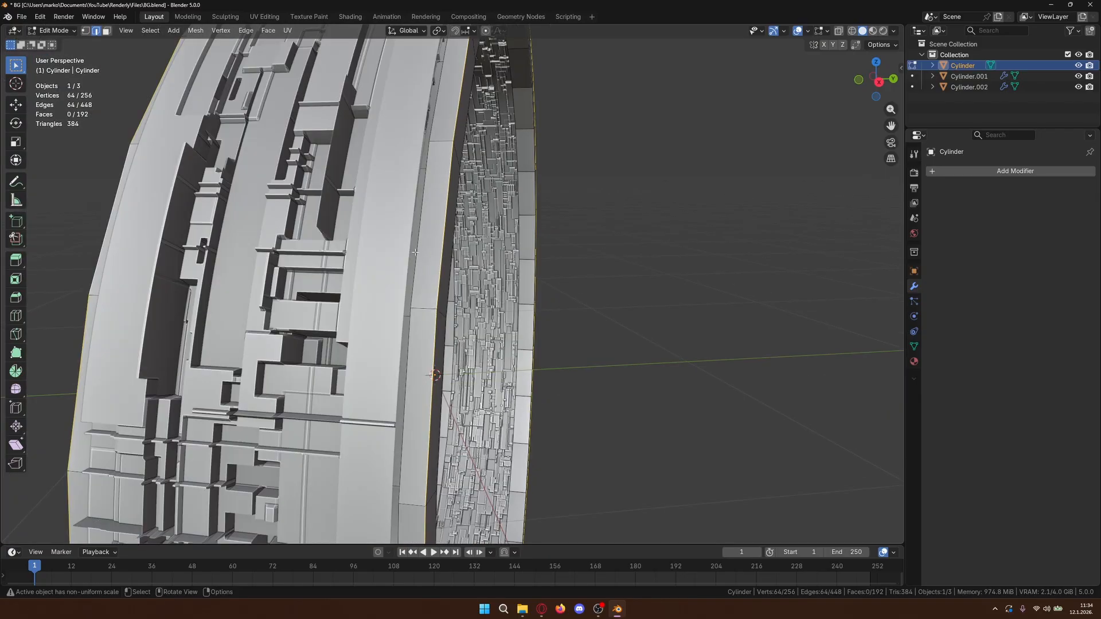
scroll(420, 251, up, 4)
key(ctrl+b)
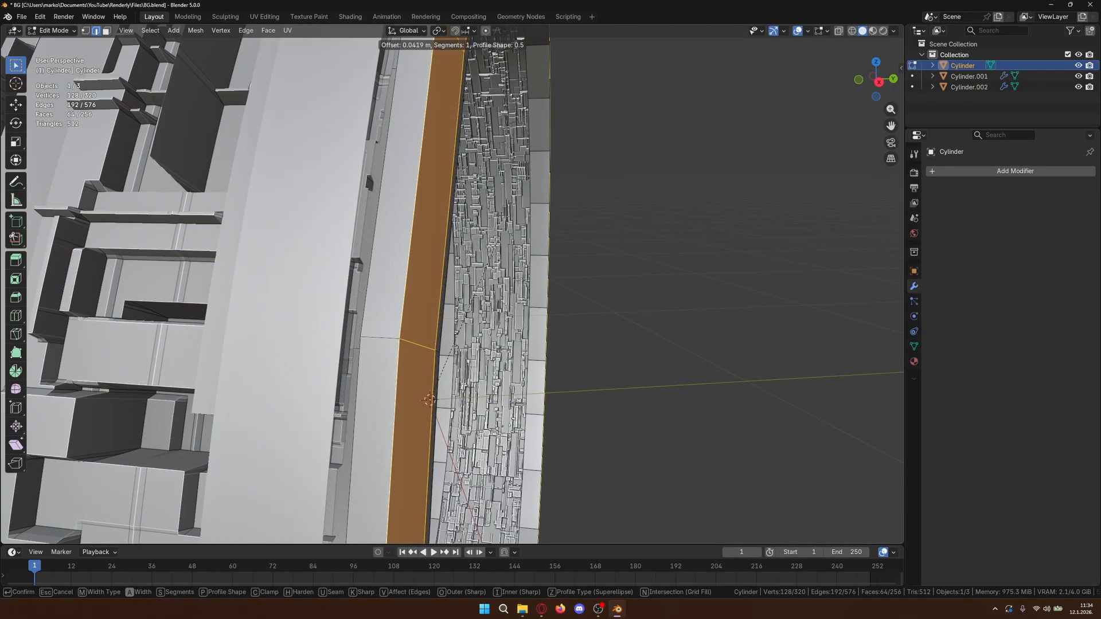
scroll(492, 246, up, 1)
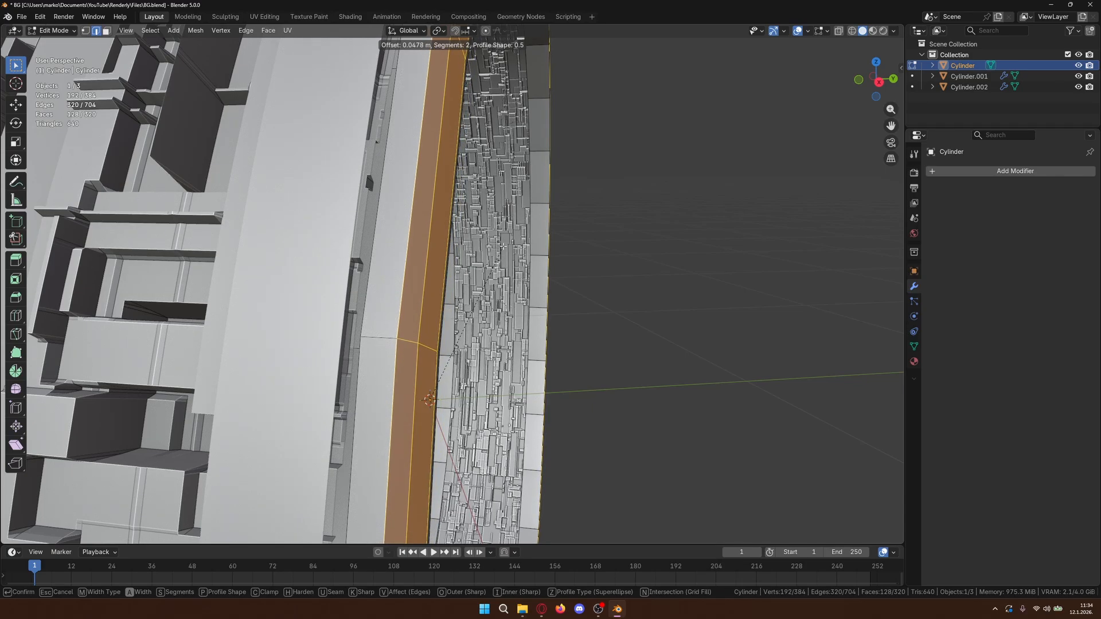
click(503, 247)
click(682, 281)
key(Tab)
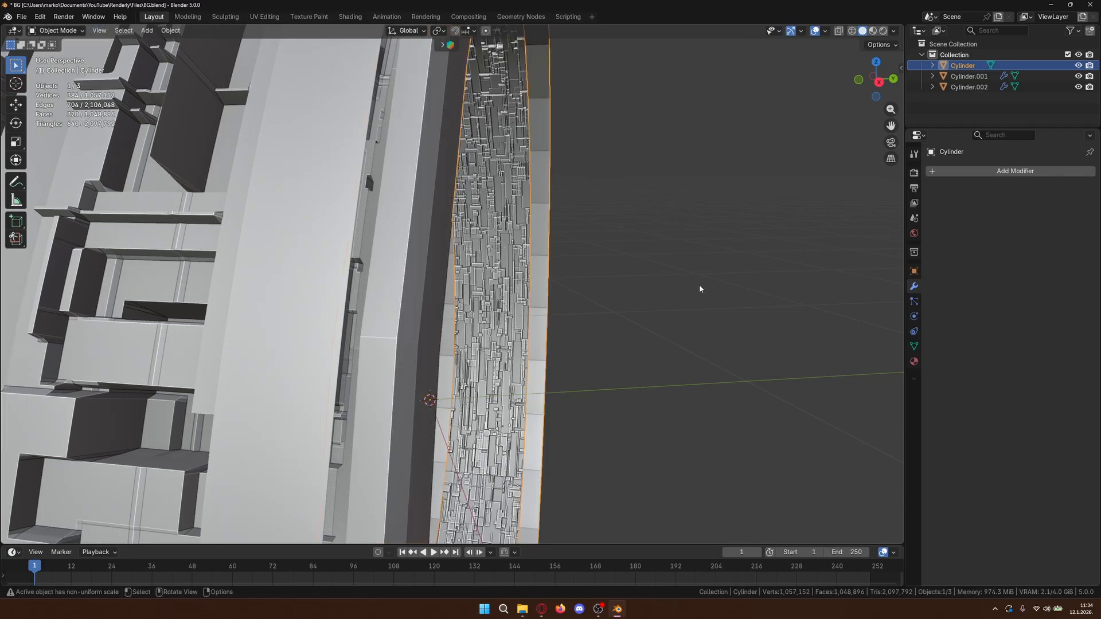
- Examine the ring's beveled rim edges and how the outer detail band sits between them
middle_drag(700, 285, 657, 309)
scroll(669, 284, down, 5)
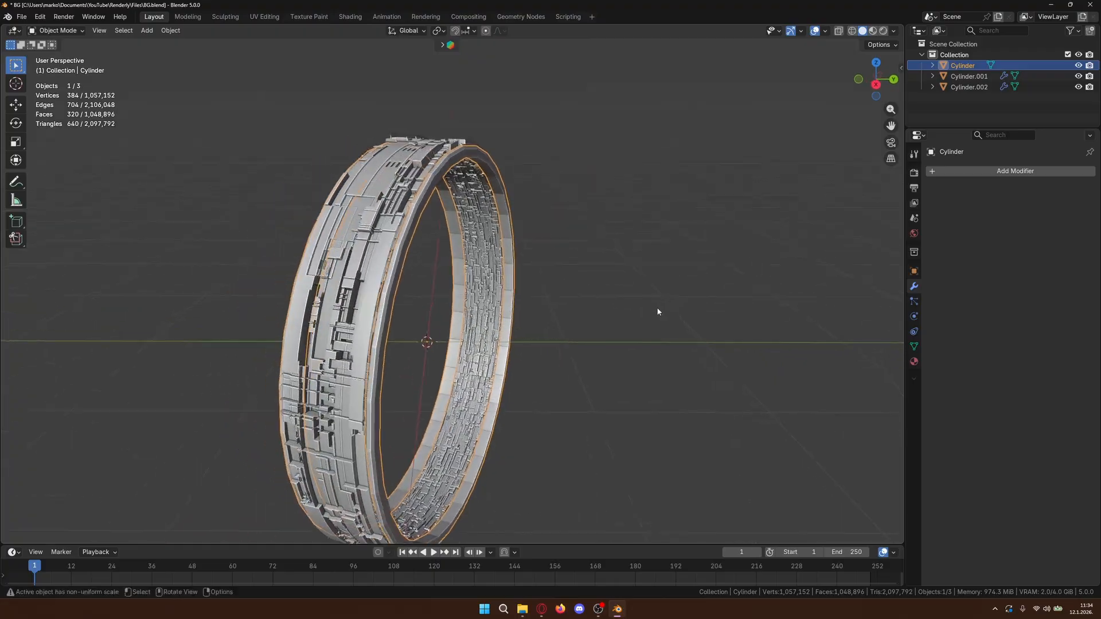
scroll(589, 296, up, 5)
middle_drag(589, 300, 407, 239)
scroll(408, 243, up, 2)
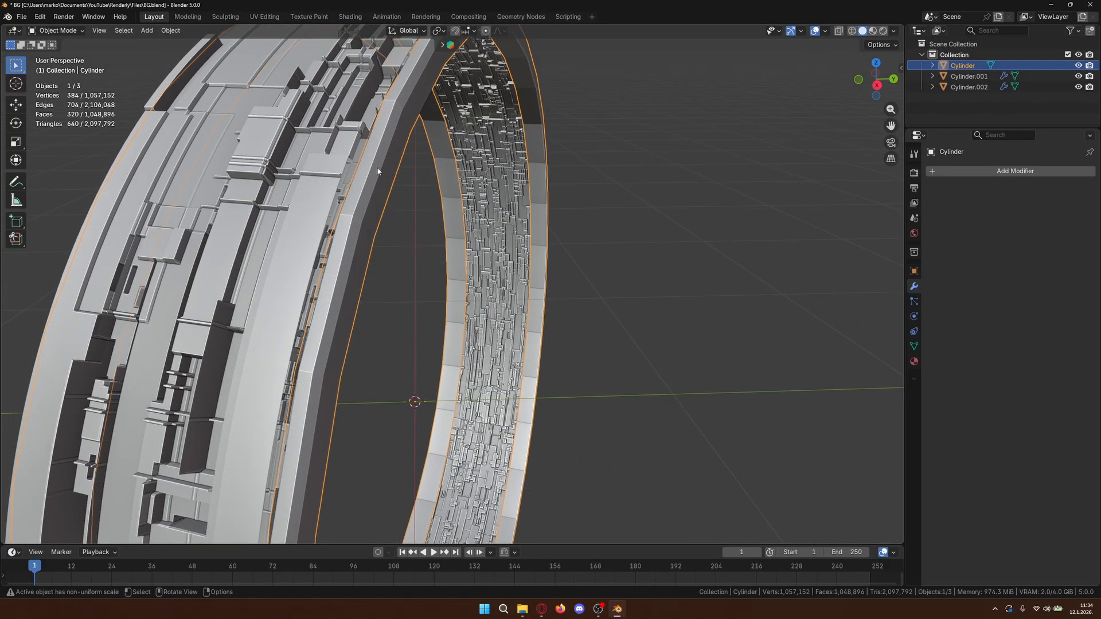
key(Tab)
key(Tab)
scroll(408, 246, up, 2)
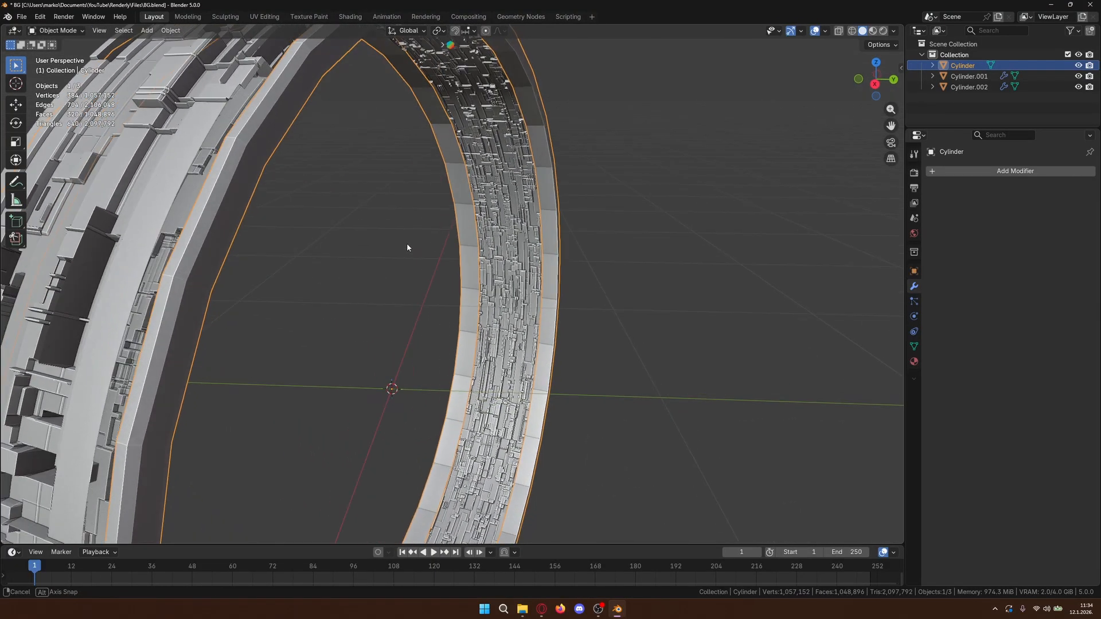
middle_drag(407, 245, 474, 277)
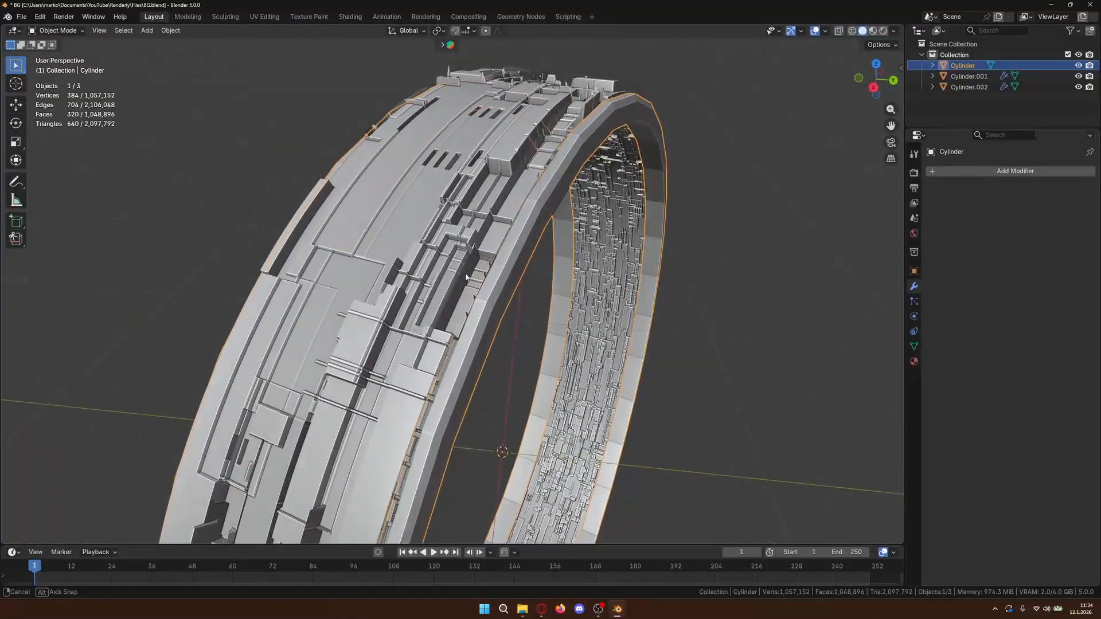
- Scale the outer detail band down uniformly to about 0.986 so it sits deeper between the rims, and deselect it
click(418, 236)
key(s)
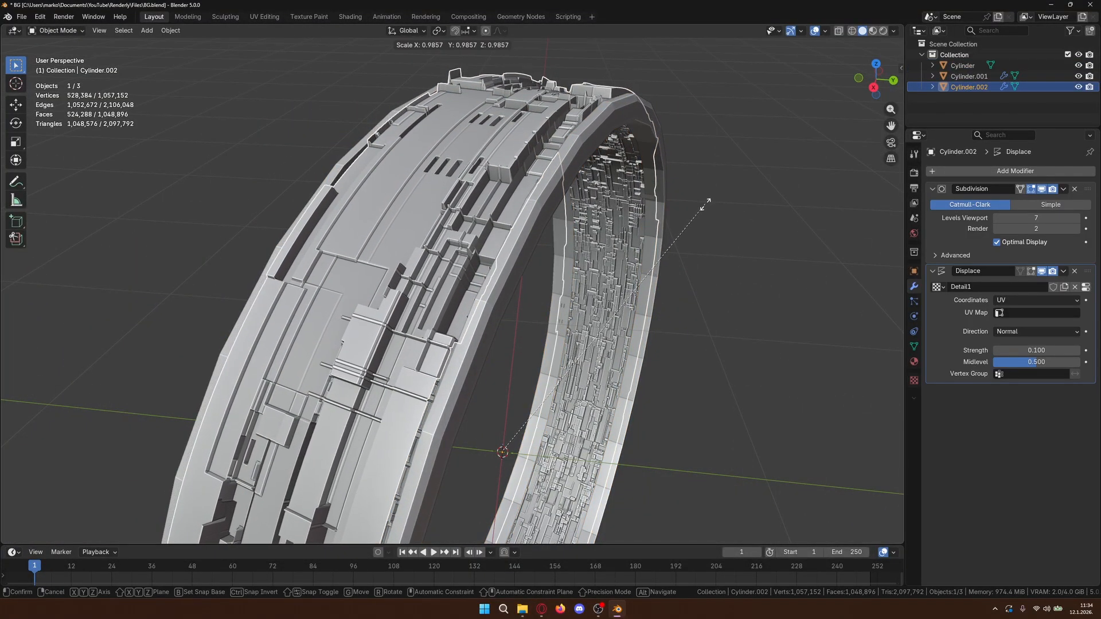
click(707, 203)
scroll(711, 206, down, 4)
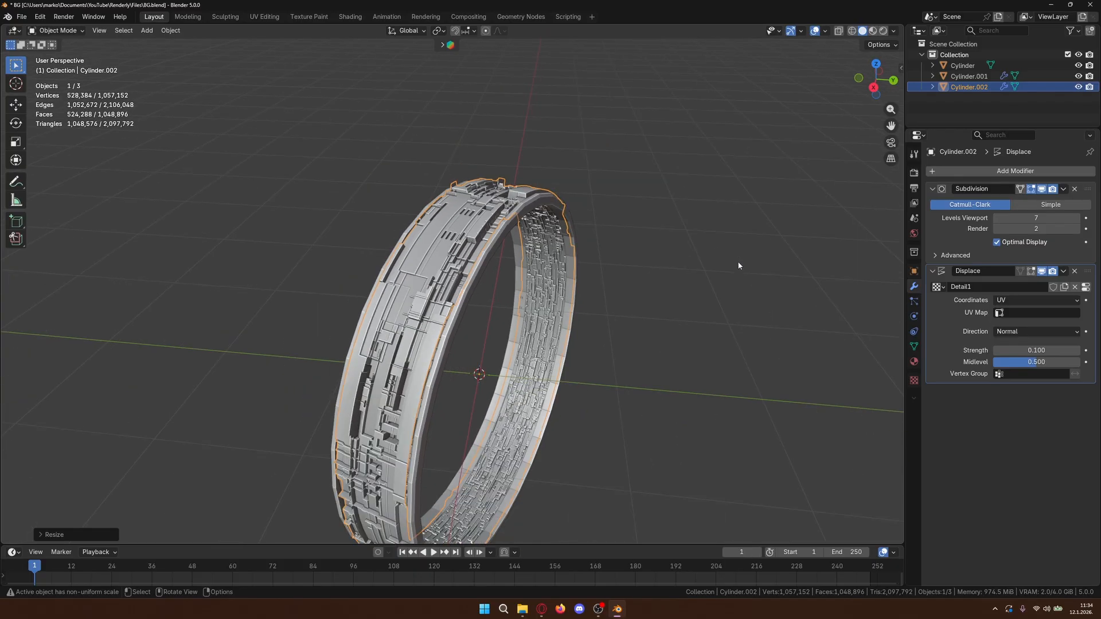
shift+middle_drag(771, 330, 754, 283)
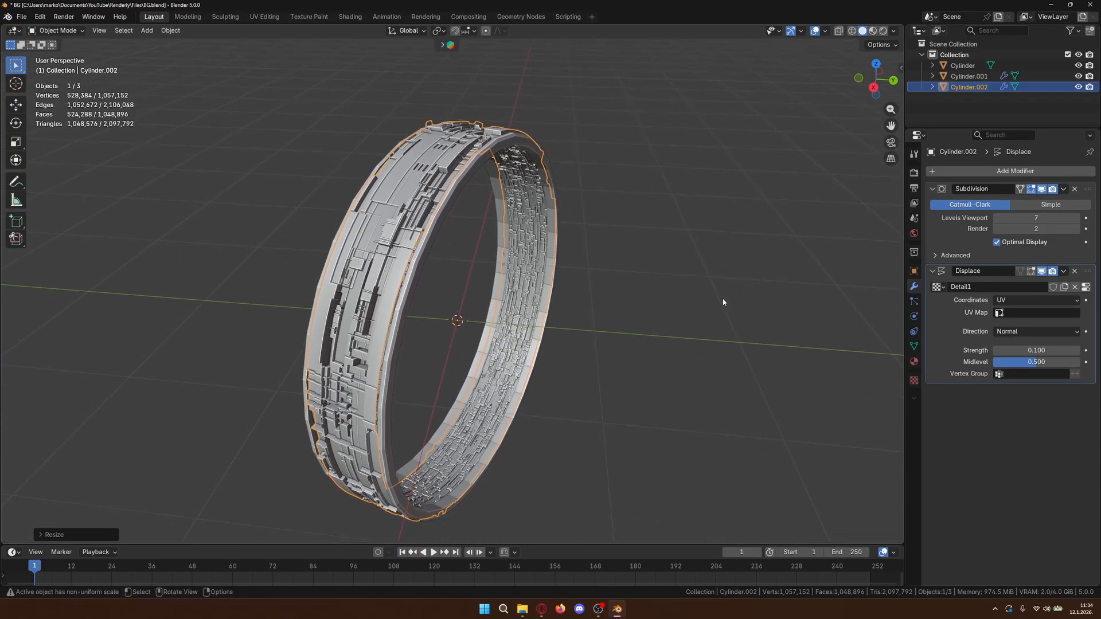
scroll(722, 304, up, 3)
click(721, 307)
click(351, 225)
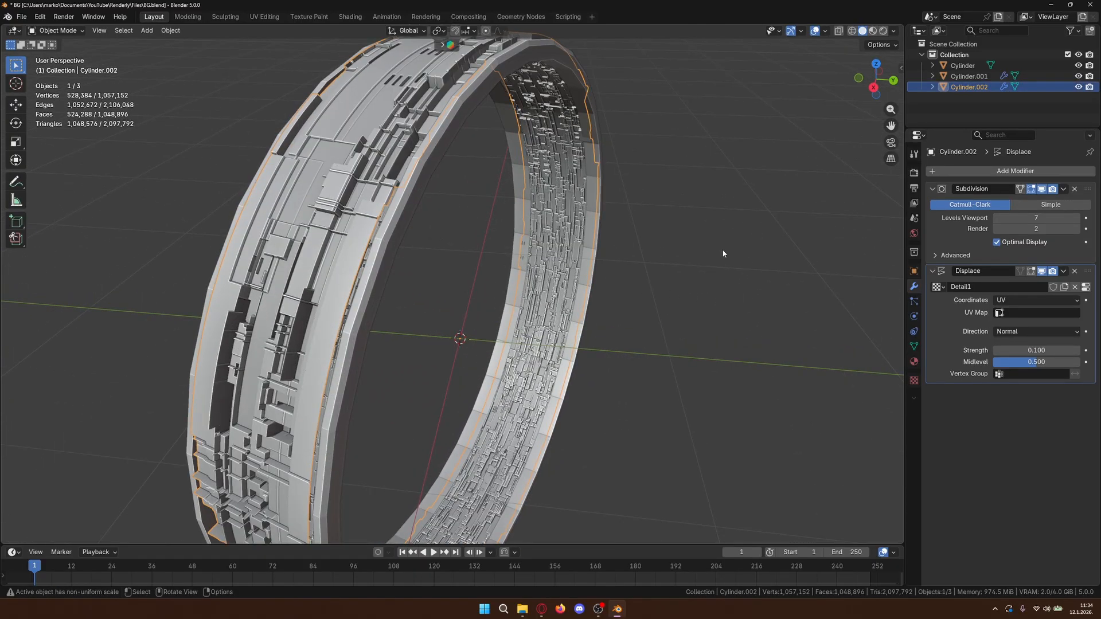
scroll(722, 253, down, 3)
click(492, 305)
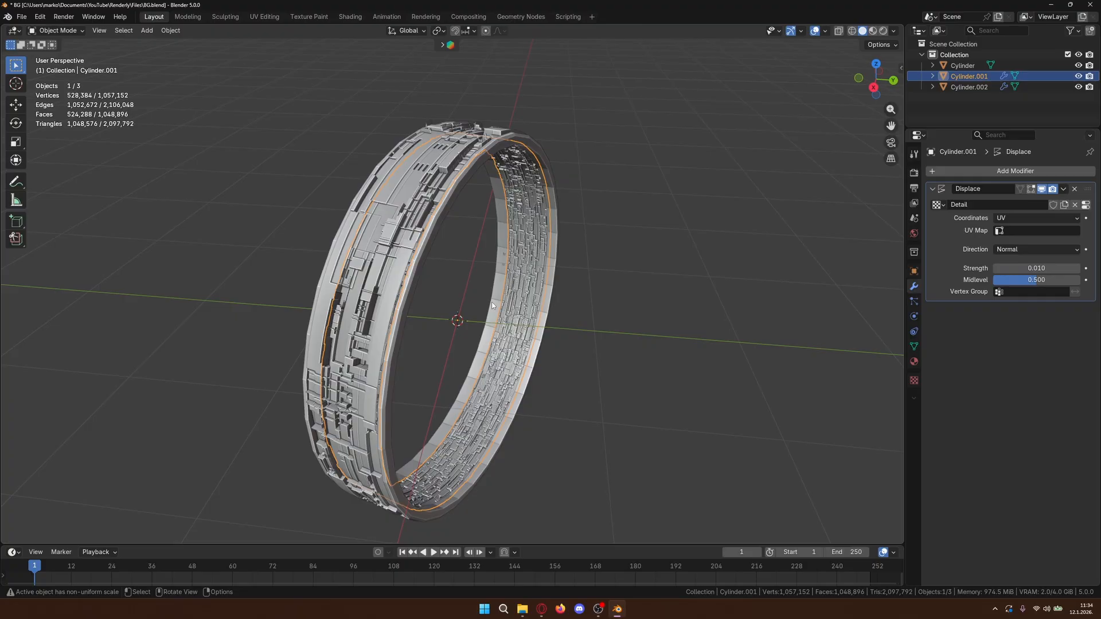
click(402, 216)
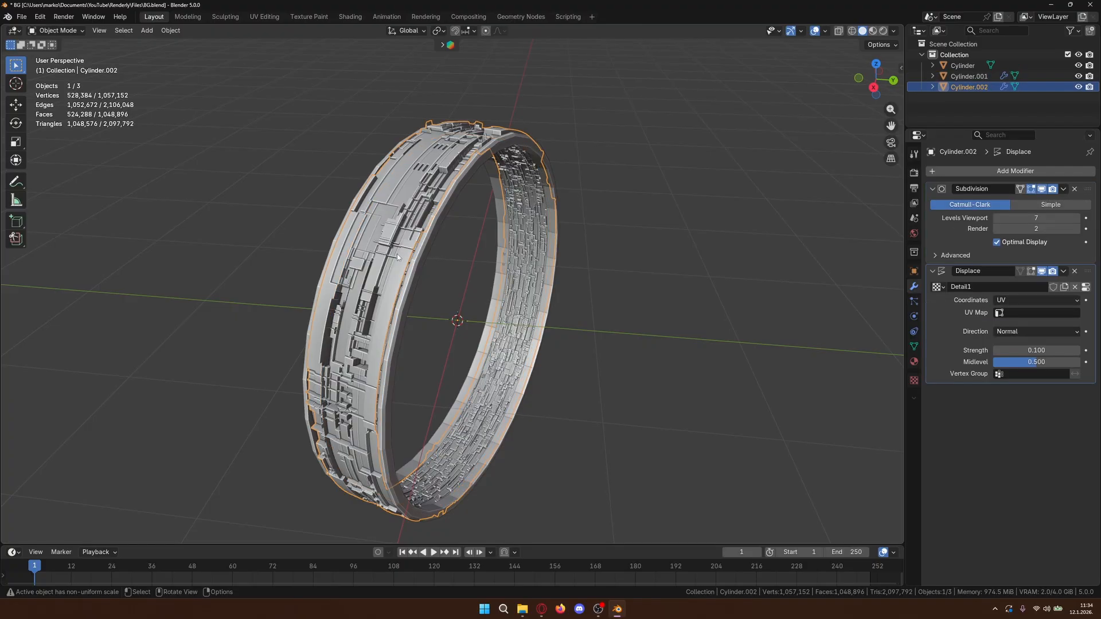
key(g)
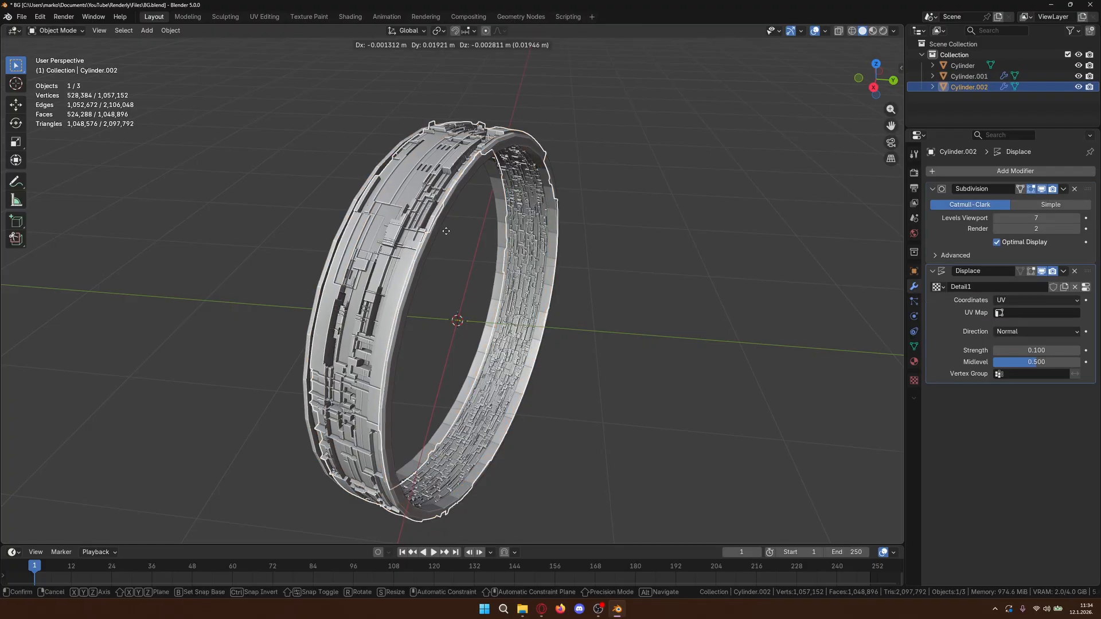
right_click(547, 188)
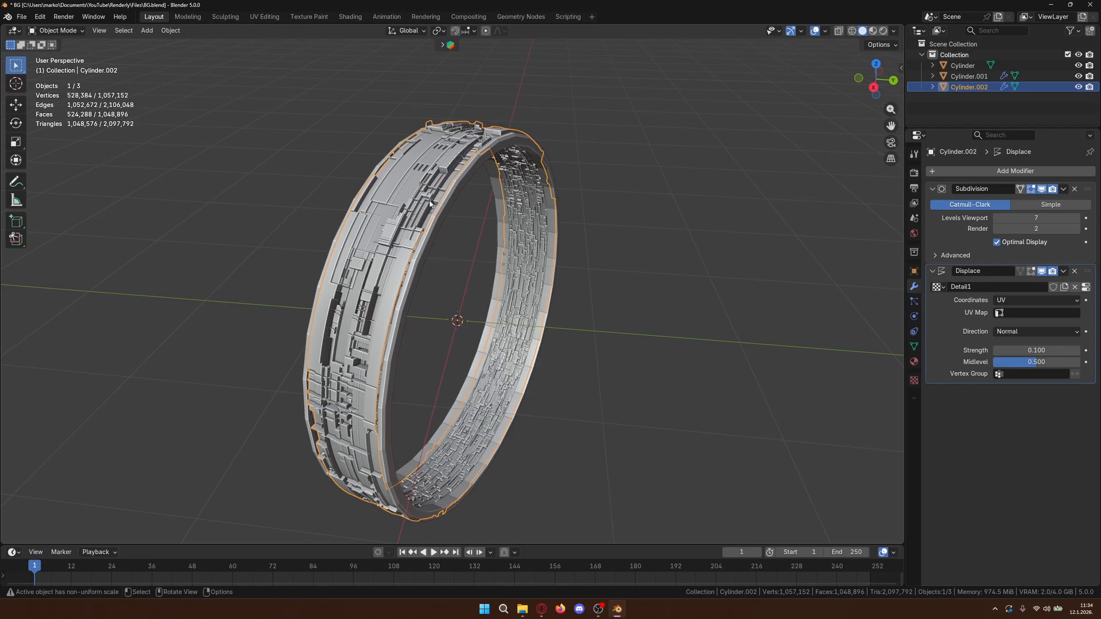
- Scale the outer band's whole UV layout up to about 2.39 for denser displacement detail, and return to the Layout workspace
middle_drag(430, 203, 391, 145)
click(263, 17)
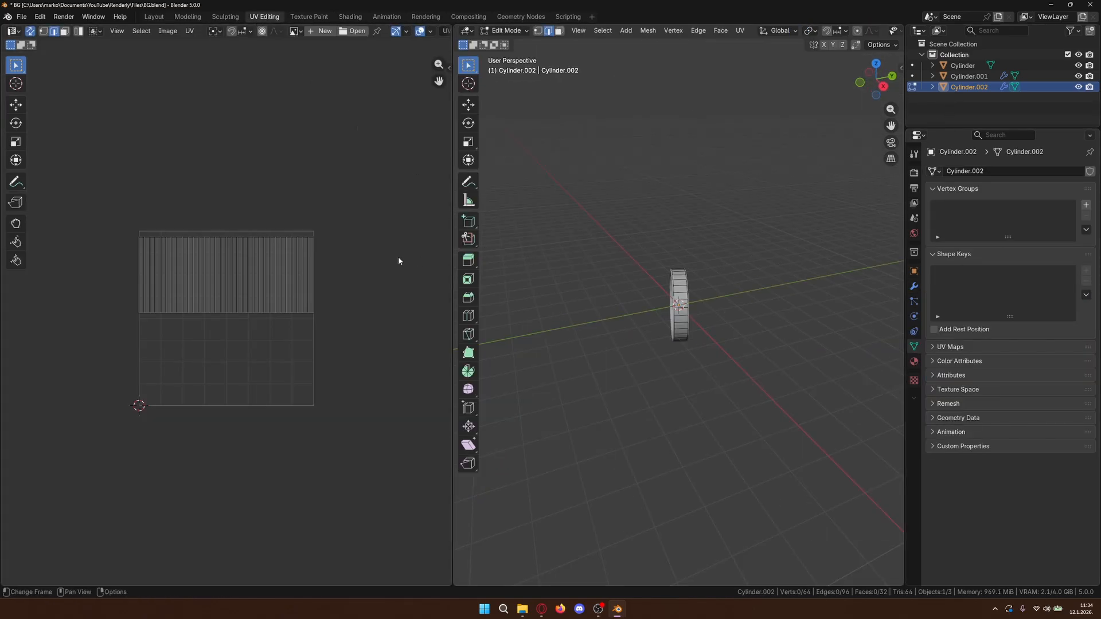
key(a)
key(alt+a)
key(a)
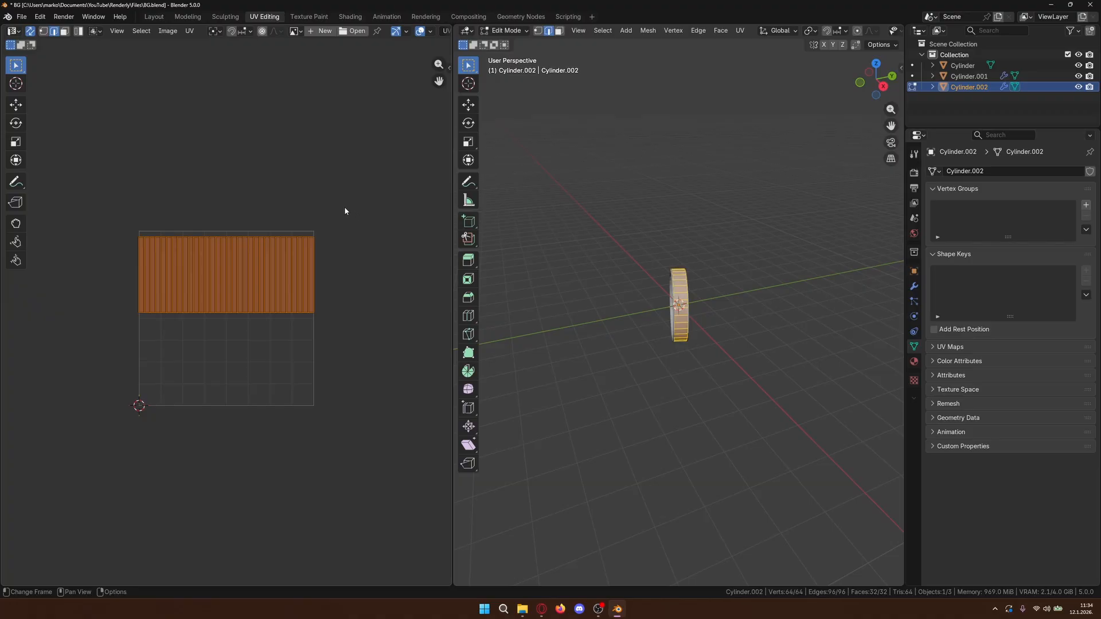
key(s)
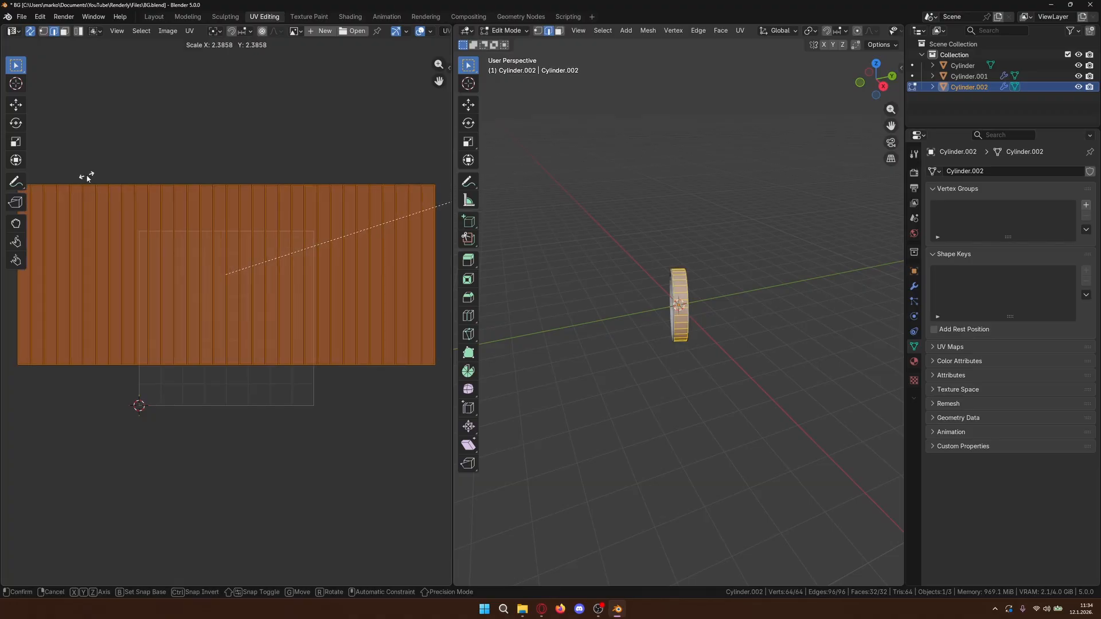
click(86, 178)
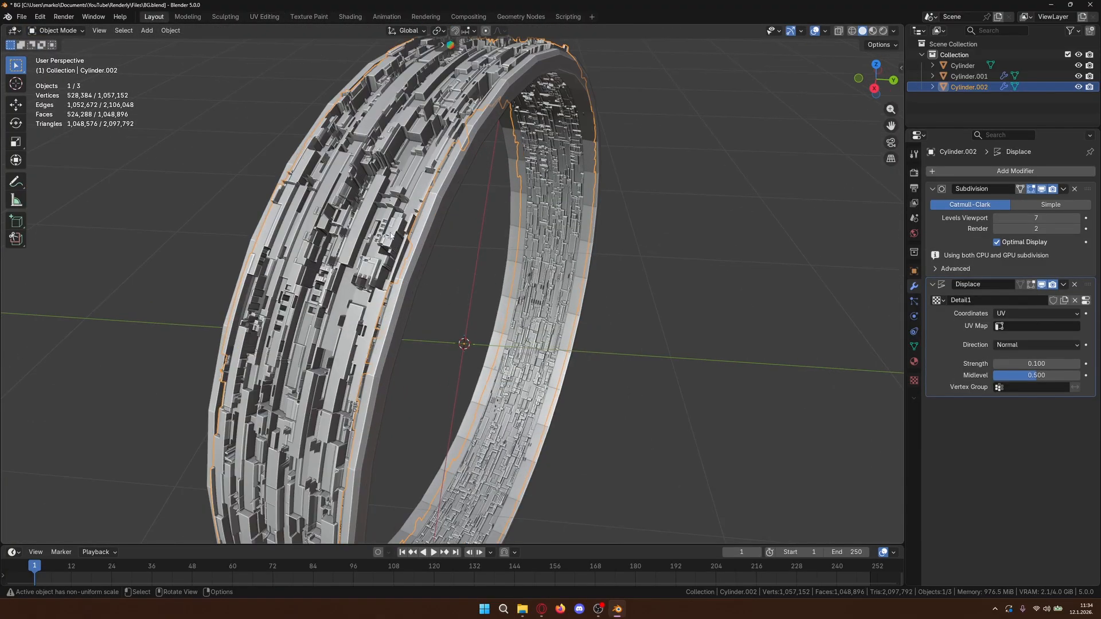
middle_drag(786, 262, 738, 316)
click(789, 264)
- Apply smooth shading to the base ring and deselect it
scroll(716, 324, up, 2)
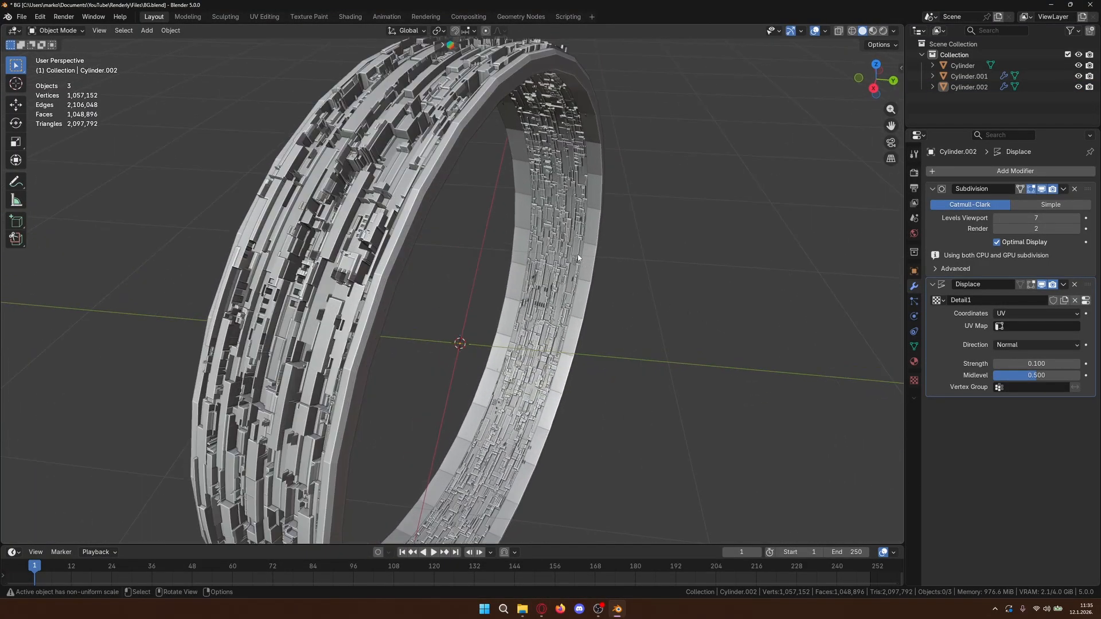
shift+middle_drag(446, 173, 498, 319)
scroll(483, 277, up, 1)
scroll(479, 285, down, 4)
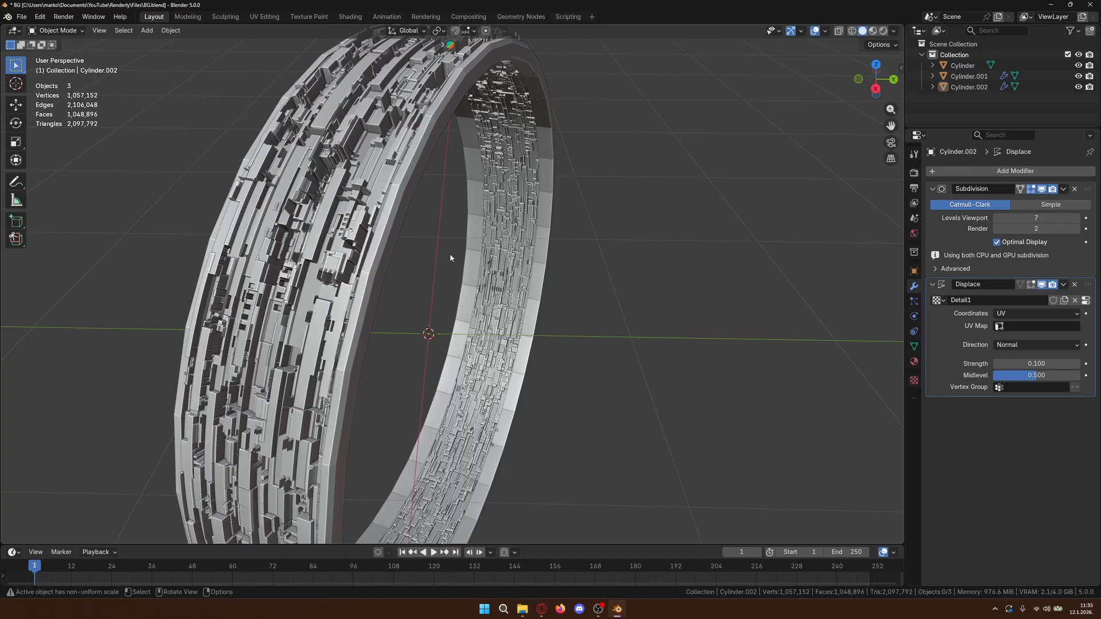
click(538, 273)
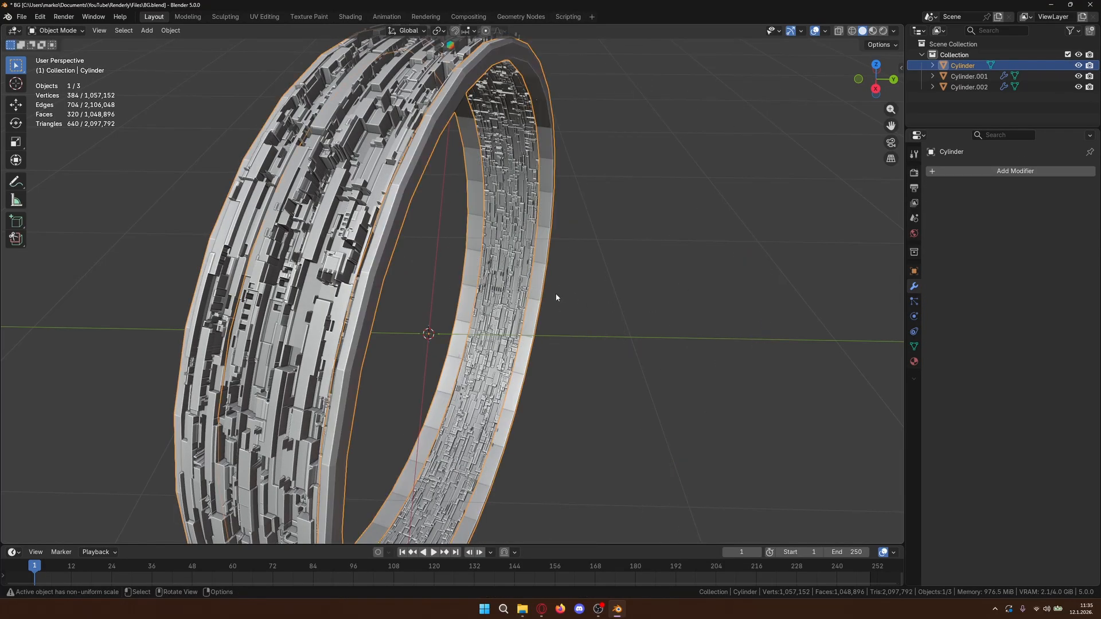
right_click(535, 289)
click(534, 288)
click(602, 295)
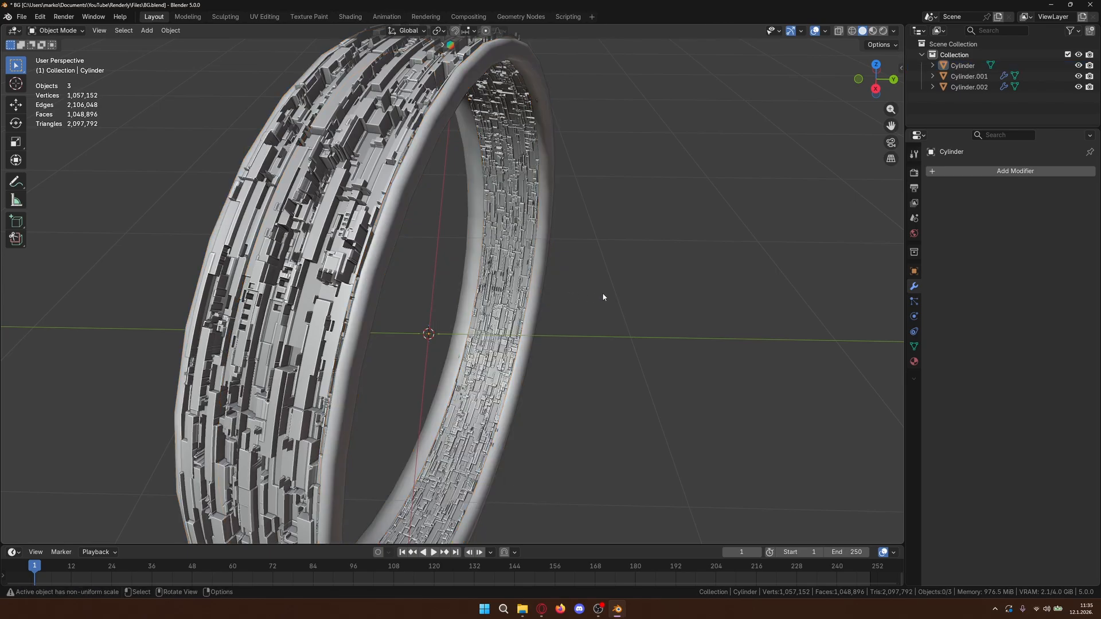
- Frame the inner detail band and try to scale it against the smoothed rims
middle_drag(634, 310, 666, 334)
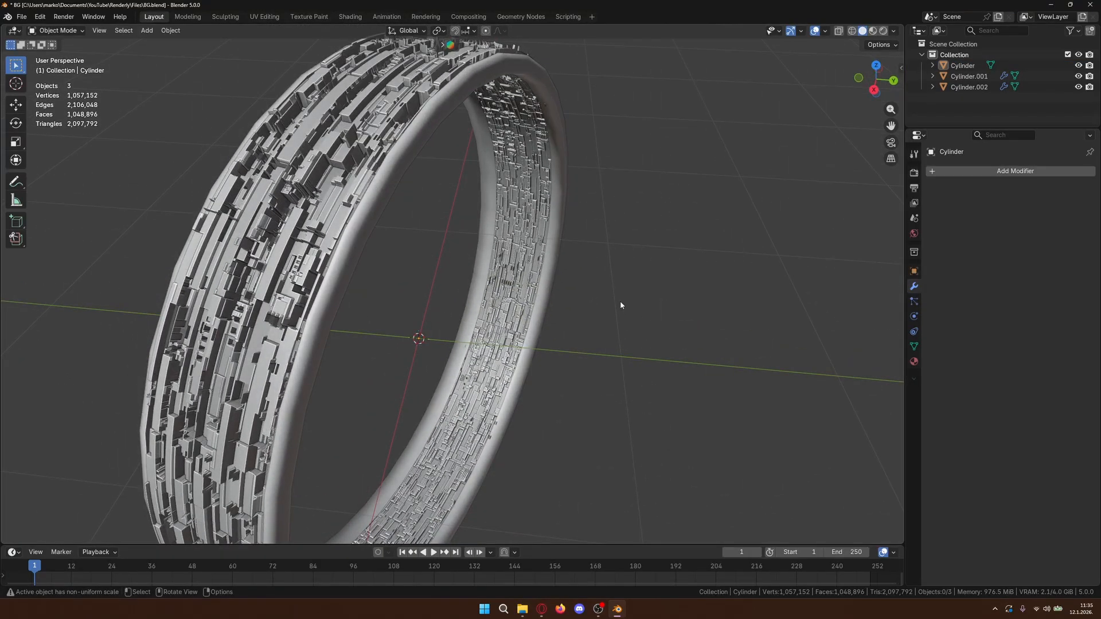
click(531, 212)
key(KP_Decimal)
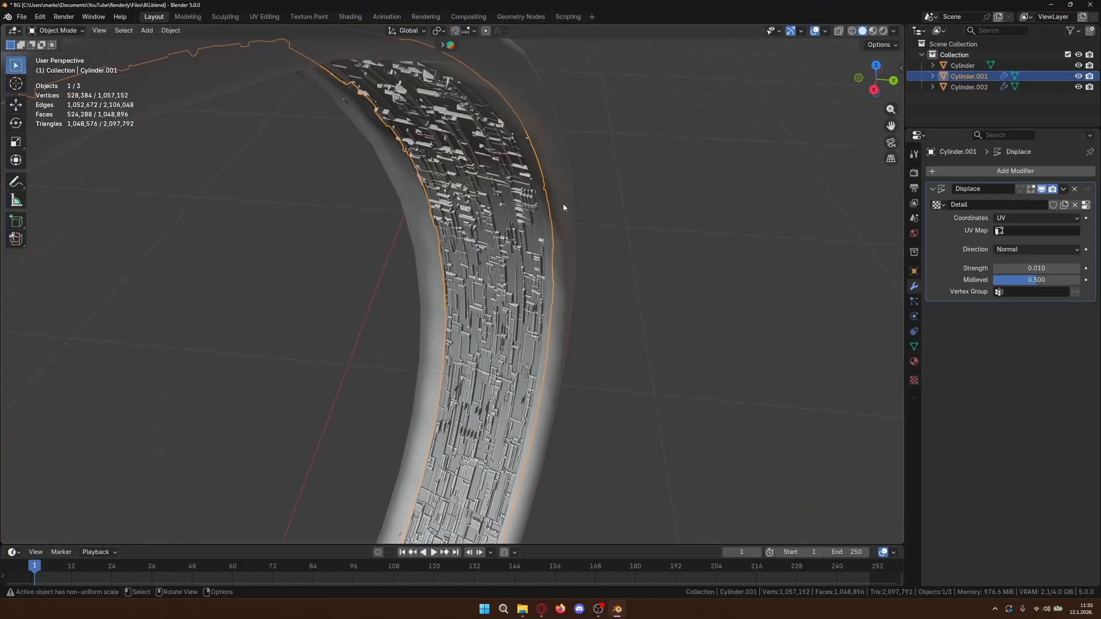
click(755, 240)
middle_drag(744, 217, 601, 275)
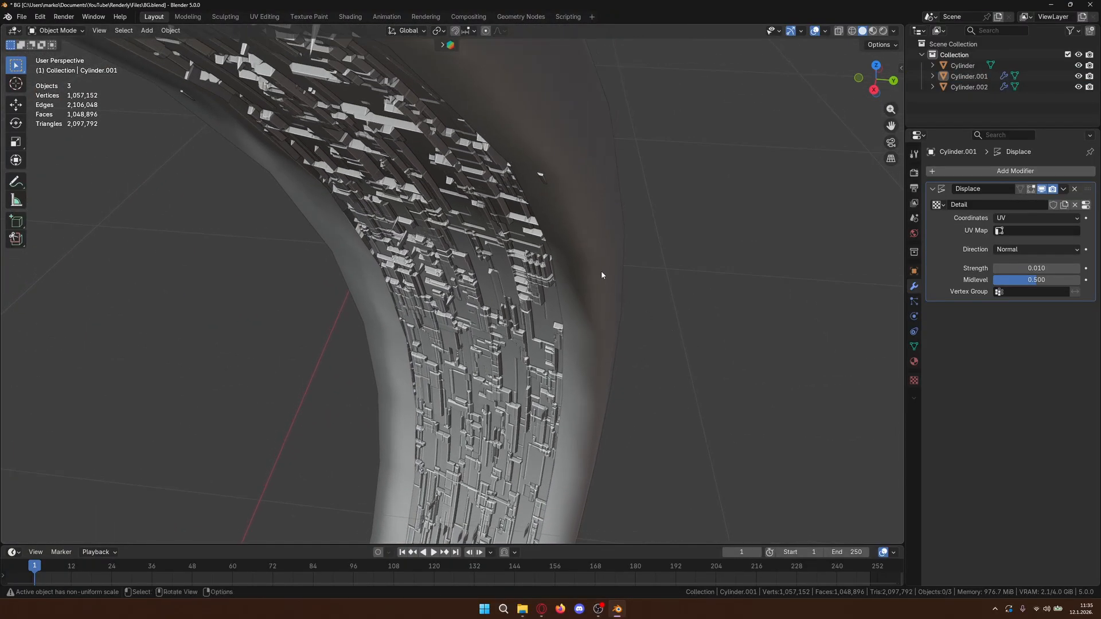
click(476, 239)
key(s)
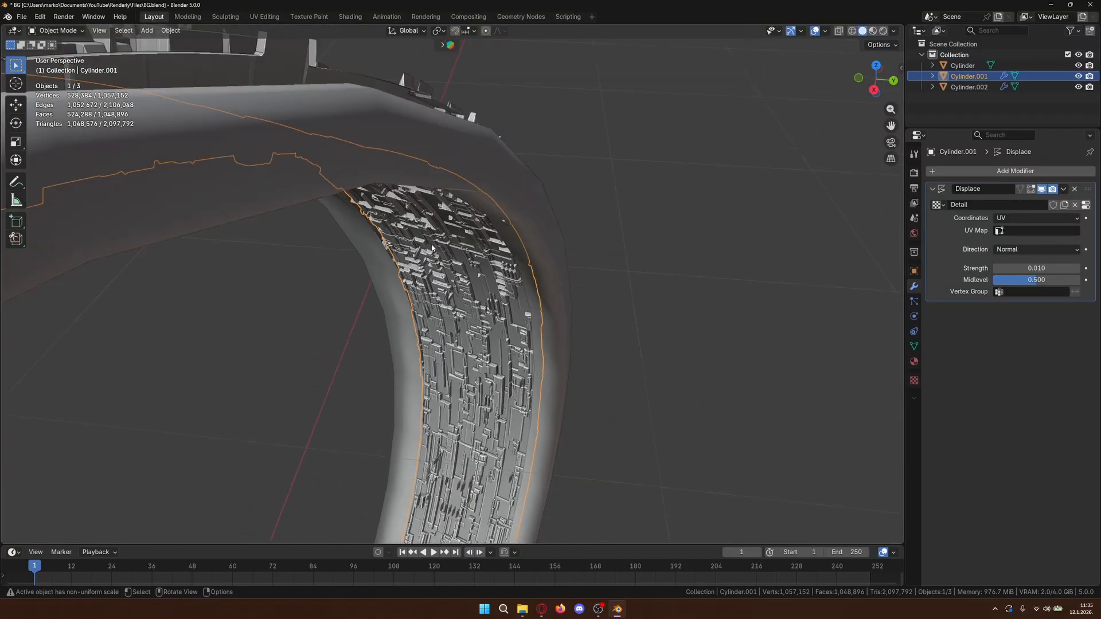
- Set the outer band's Displace strength to 0.05 and deselect the band
click(260, 213)
click(261, 213)
middle_drag(260, 215, 301, 253)
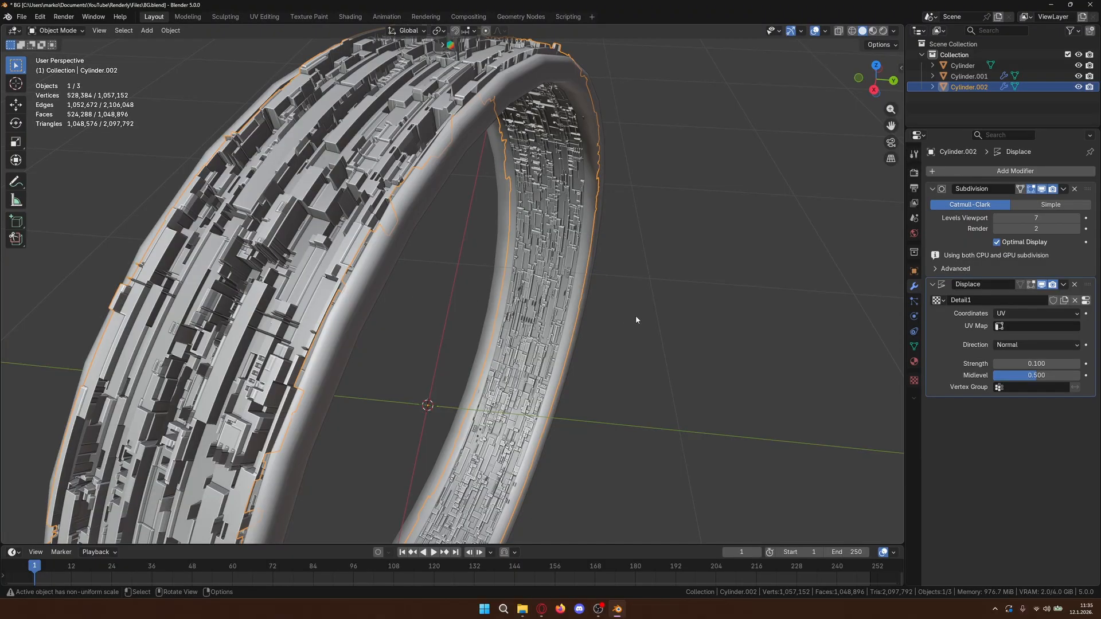
click(1039, 364)
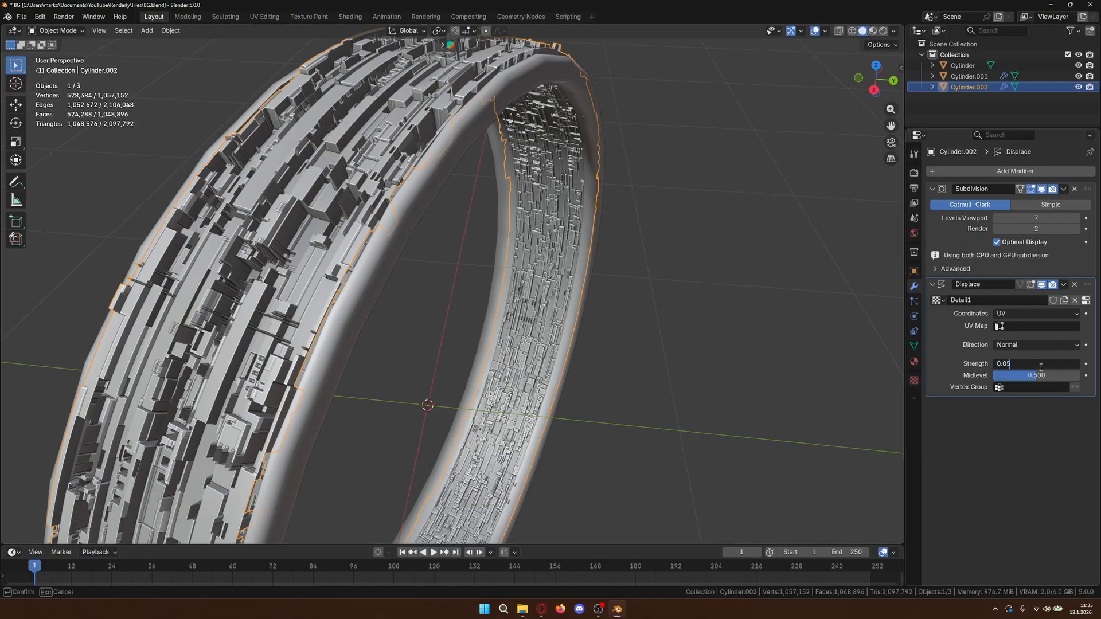
key(Return)
click(761, 247)
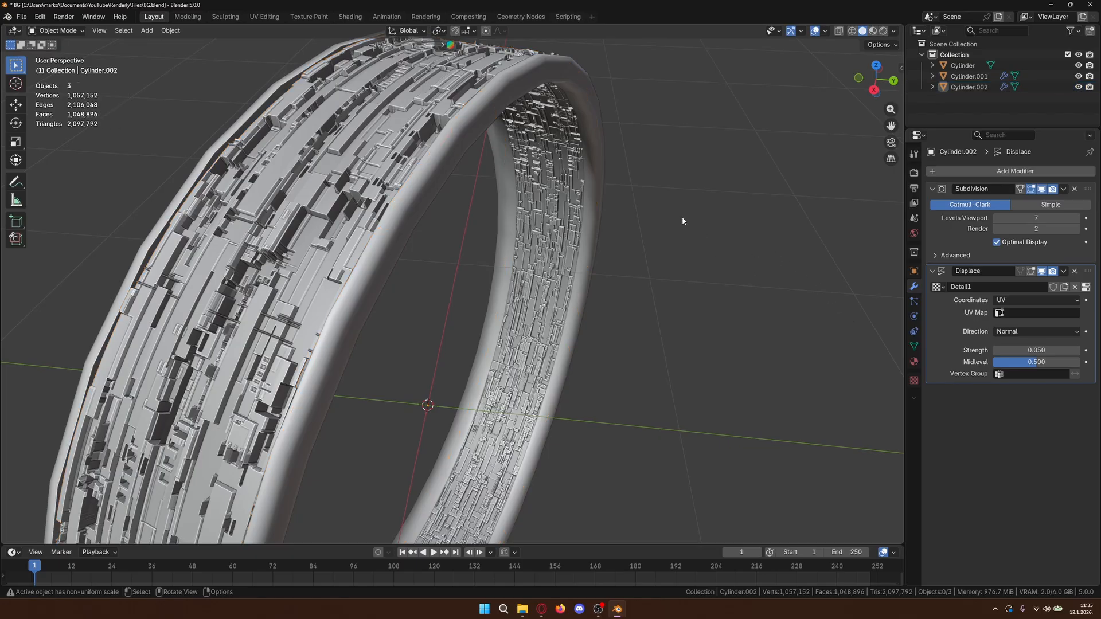
- Examine the ring's outer and inner displacement detail and smoothed rims up close and as a whole
scroll(688, 205, up, 5)
scroll(710, 185, down, 1)
shift+middle_drag(745, 193, 569, 390)
scroll(522, 244, up, 3)
shift+middle_drag(623, 206, 626, 123)
scroll(538, 334, down, 4)
scroll(548, 267, down, 2)
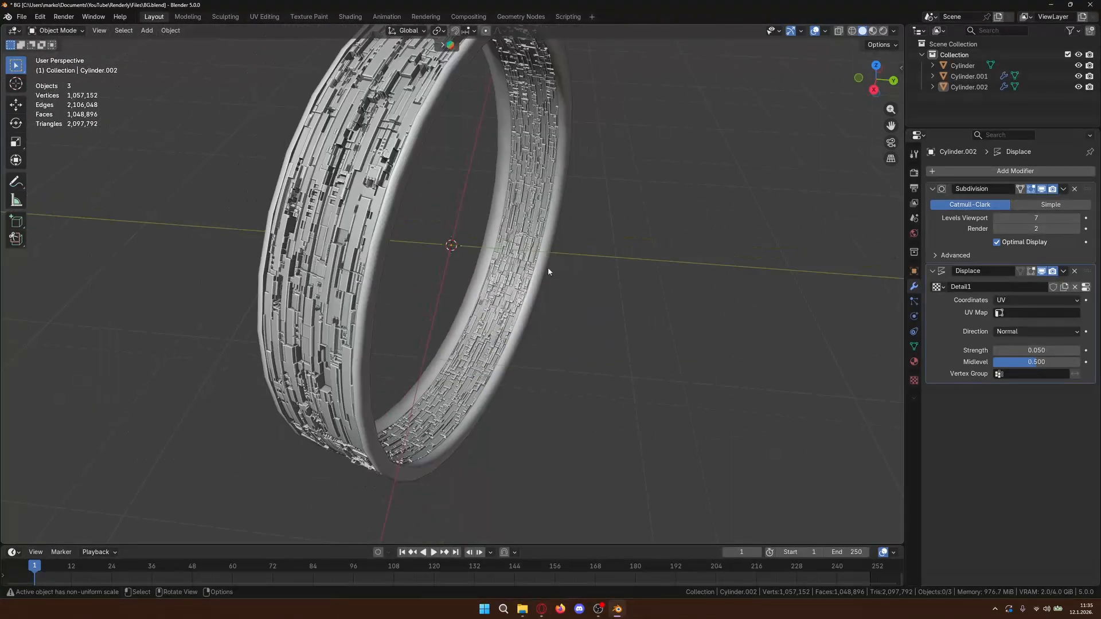
shift+middle_drag(577, 189, 529, 299)
scroll(497, 275, up, 2)
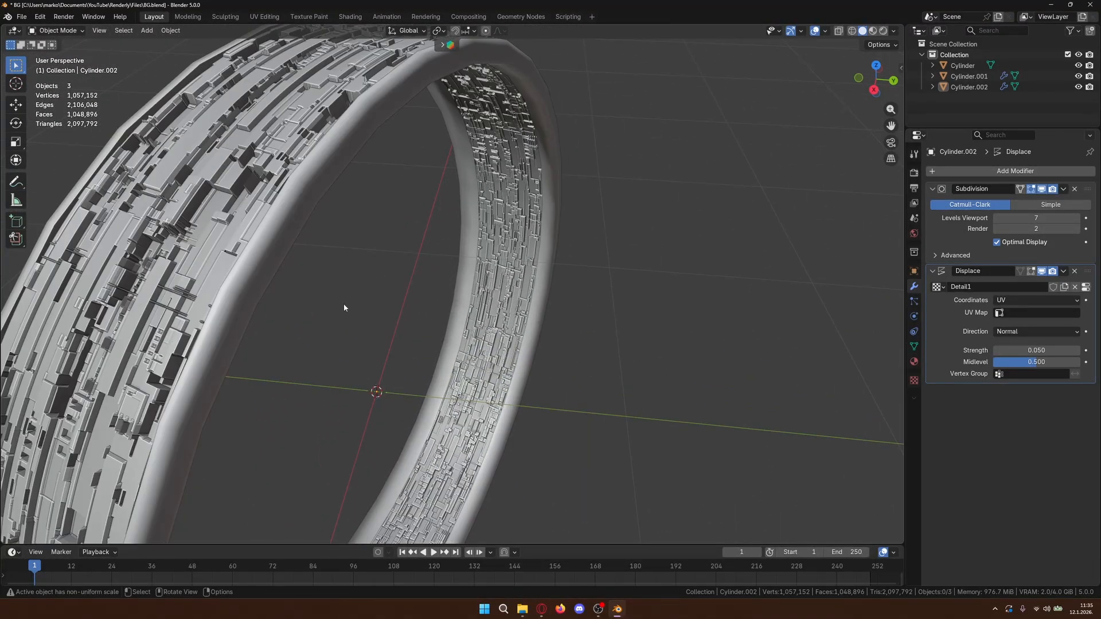
- Check the outer band's geometry statistics and mesh, then review the whole ring with nothing selected
shift+middle_drag(344, 308, 460, 295)
scroll(356, 275, up, 1)
click(256, 259)
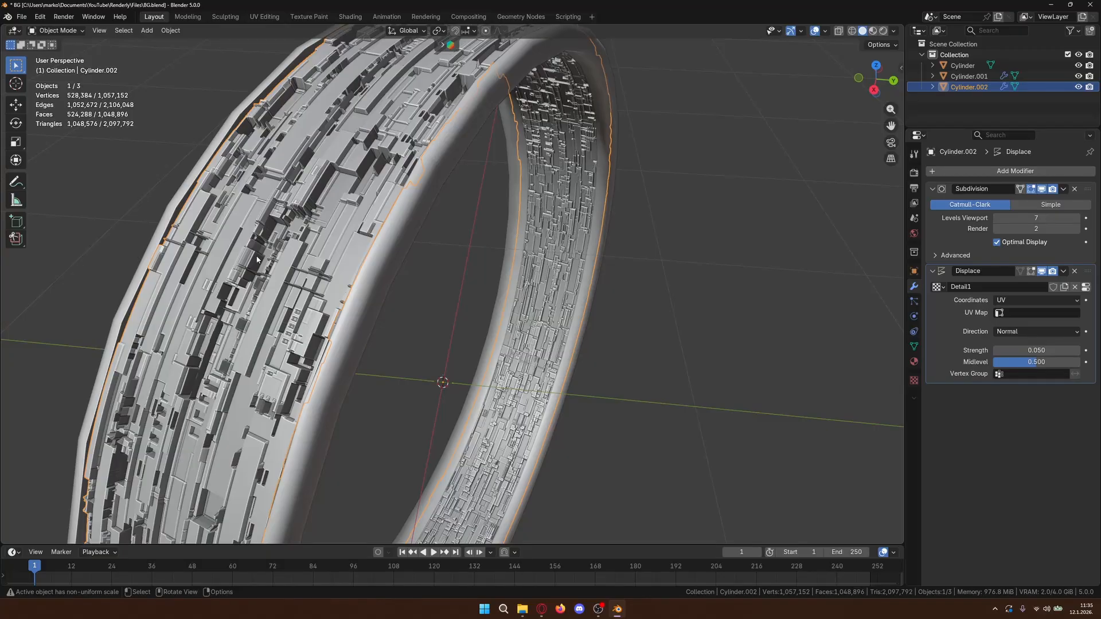
key(Tab)
key(Tab)
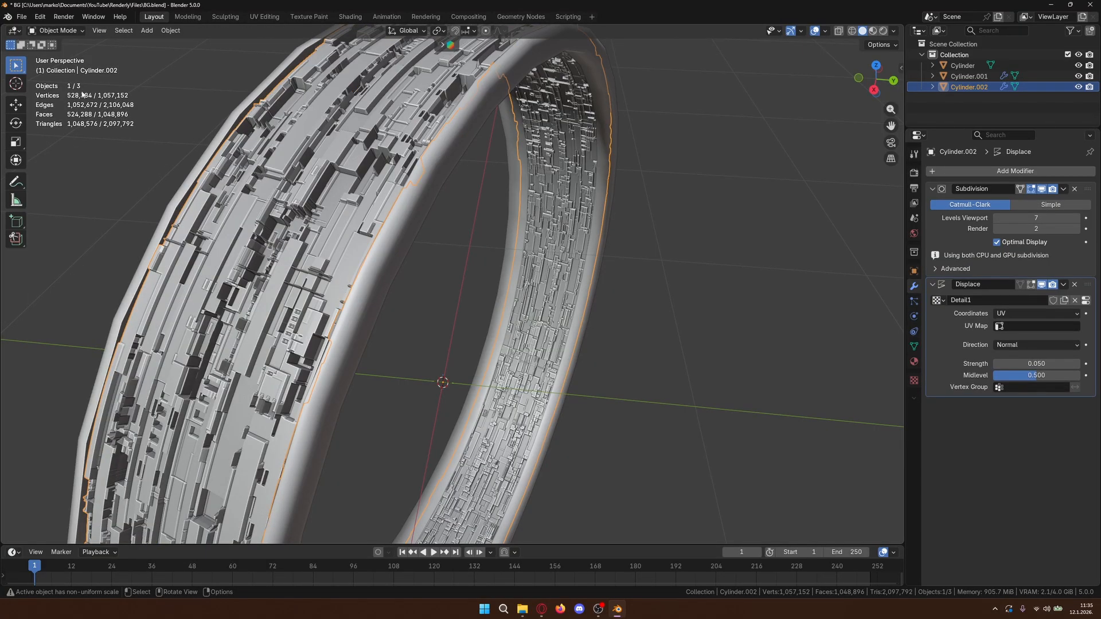
click(755, 285)
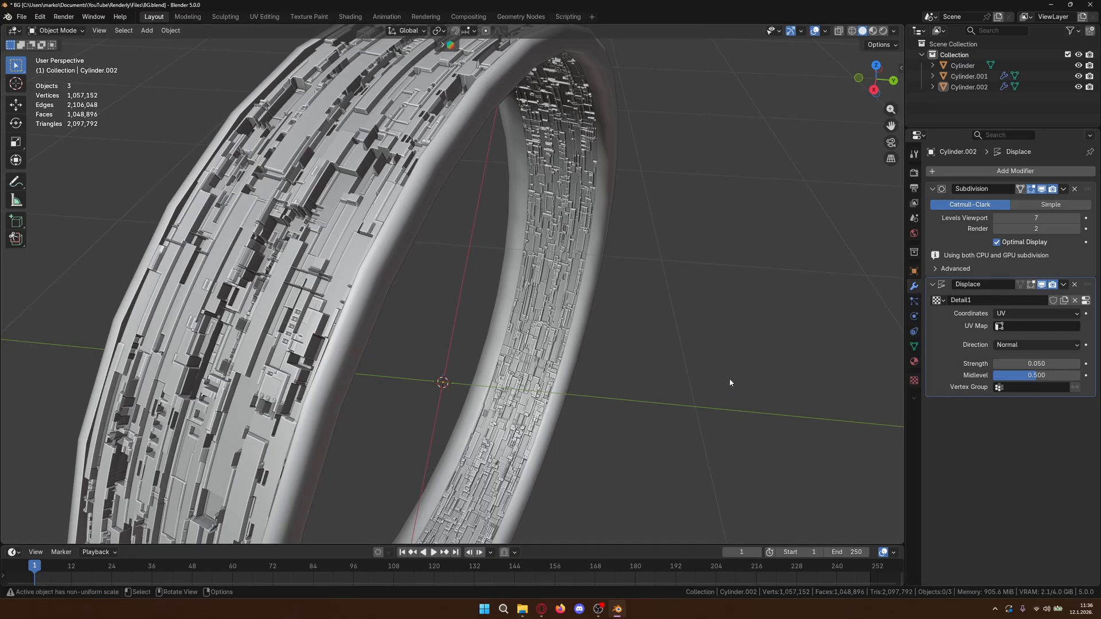
scroll(717, 352, down, 2)
scroll(717, 352, up, 2)
shift+middle_drag(715, 400, 726, 341)
scroll(711, 349, down, 2)
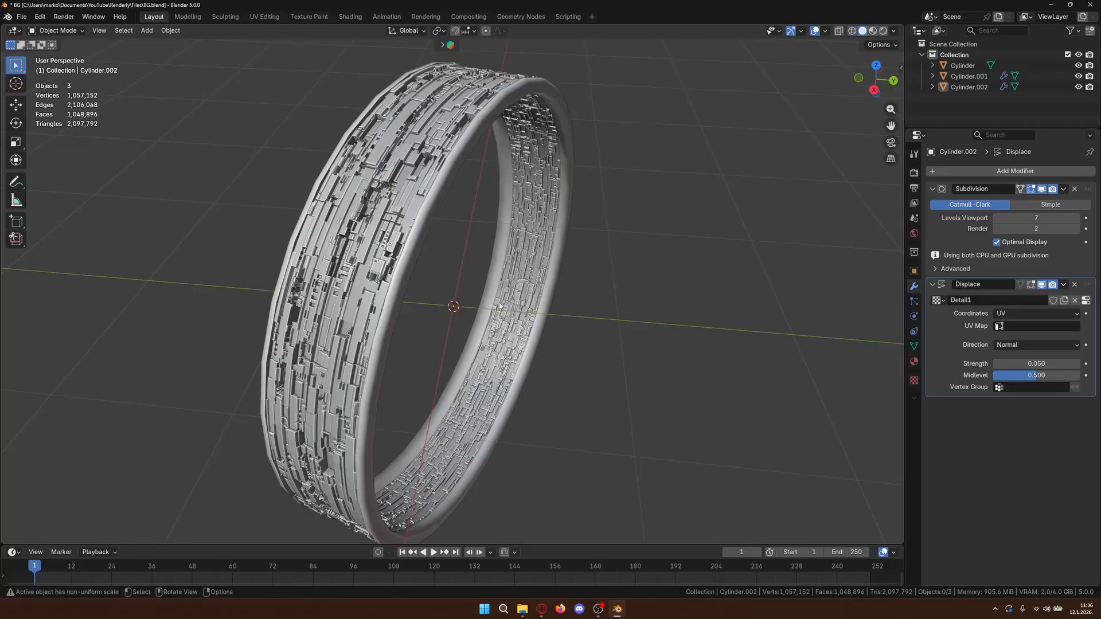
scroll(717, 352, up, 4)
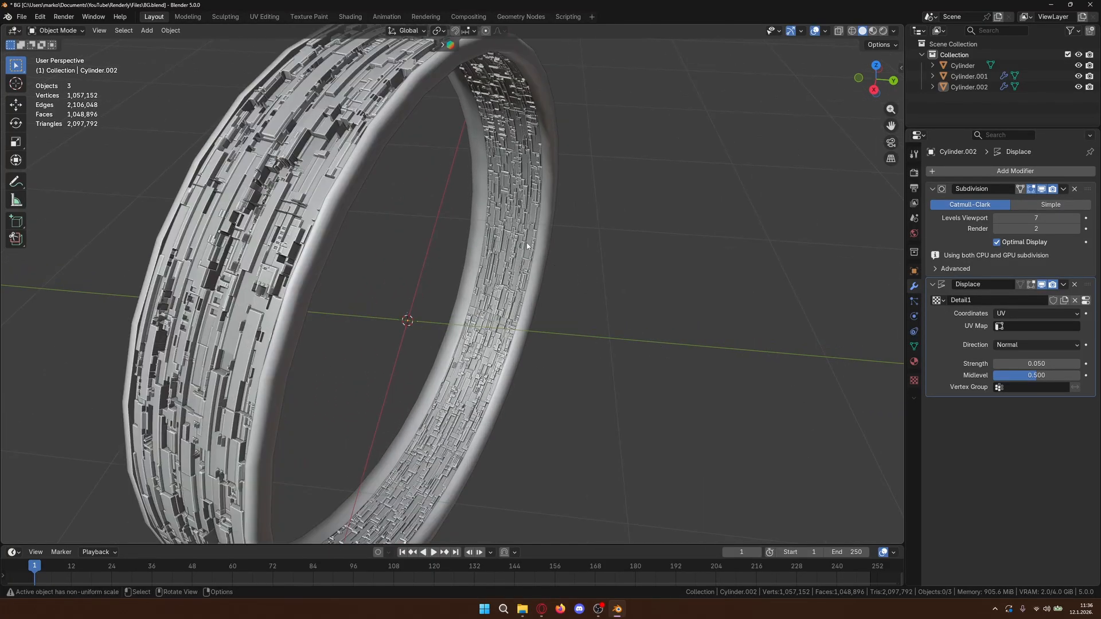
- Apply flat shading to the base ring and deselect it
click(540, 274)
right_click(539, 274)
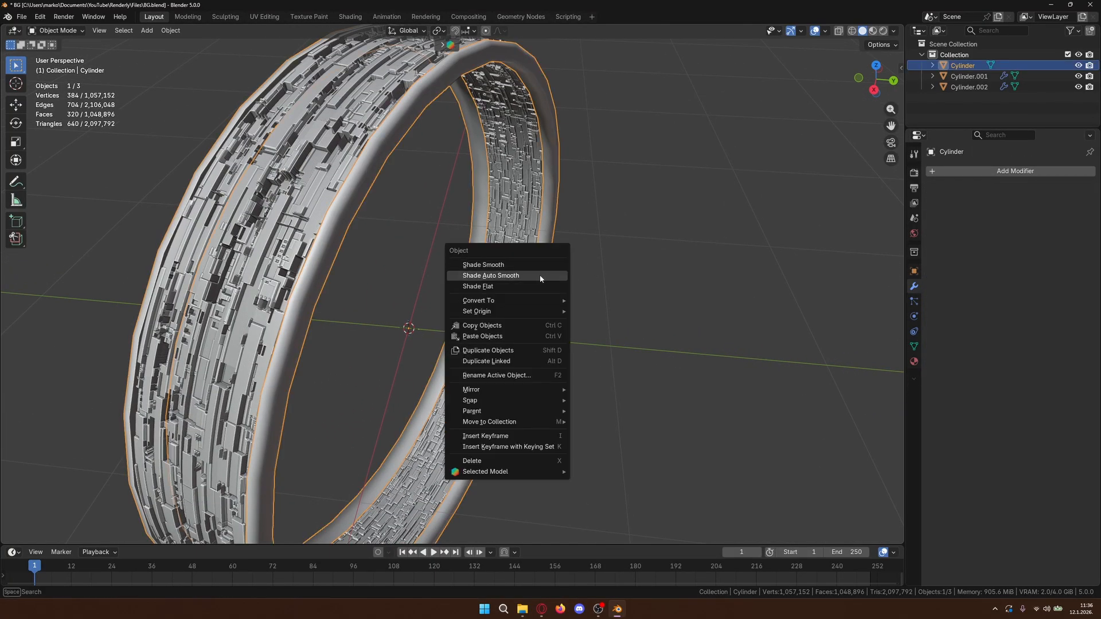
click(517, 287)
click(631, 319)
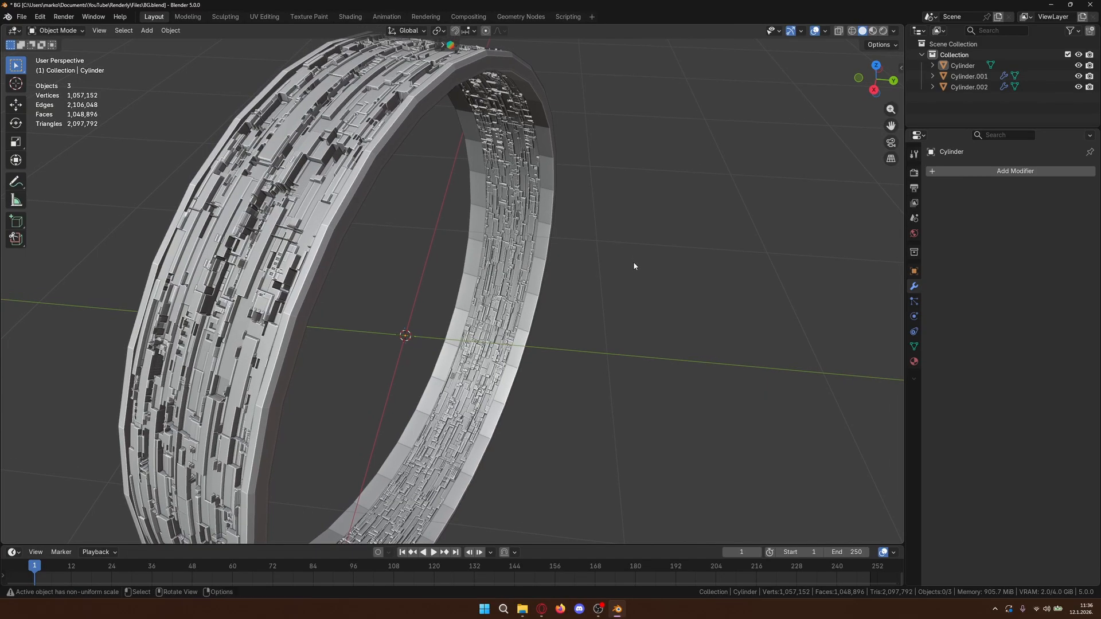
middle_drag(634, 266, 642, 294)
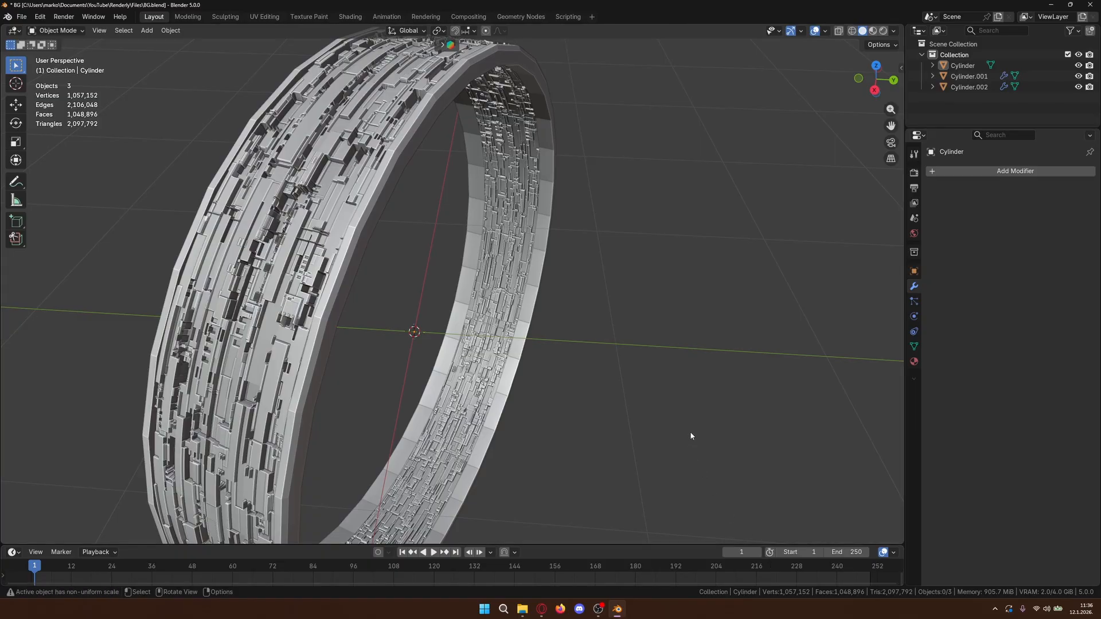
- Edit the base ring's mesh and dissolve the extra edge loop along one rim's inner corner
click(534, 283)
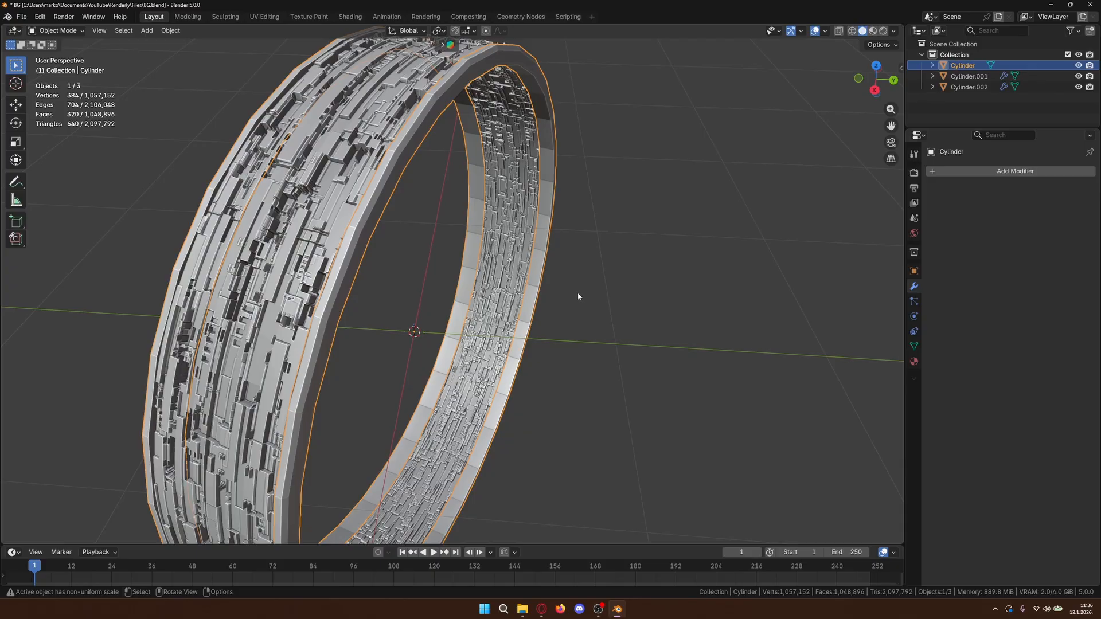
key(Tab)
scroll(661, 305, up, 2)
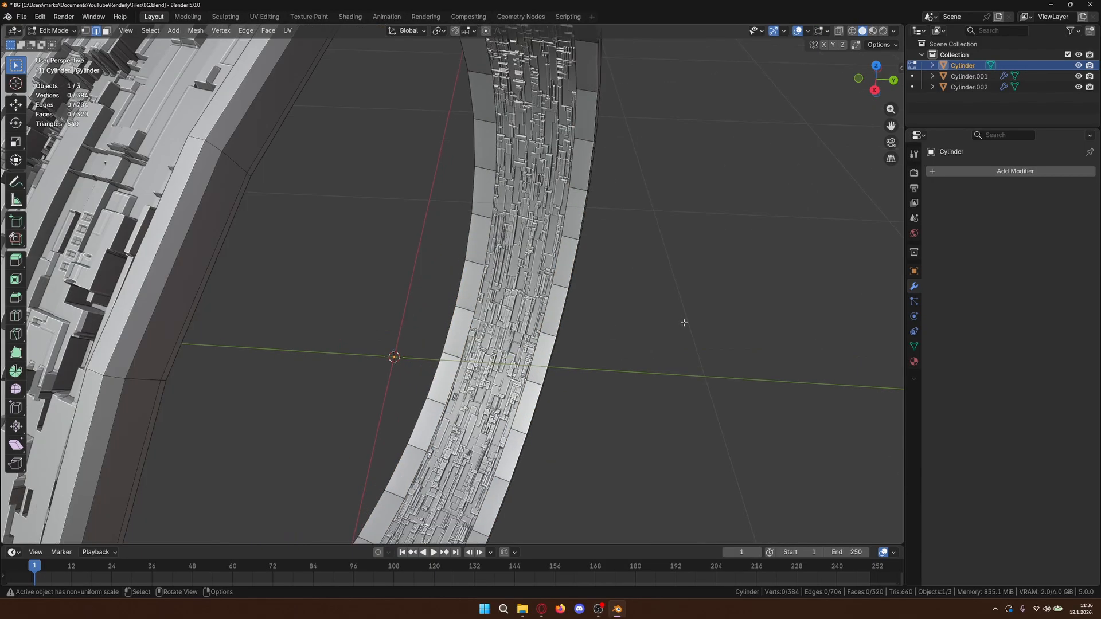
middle_drag(708, 330, 654, 281)
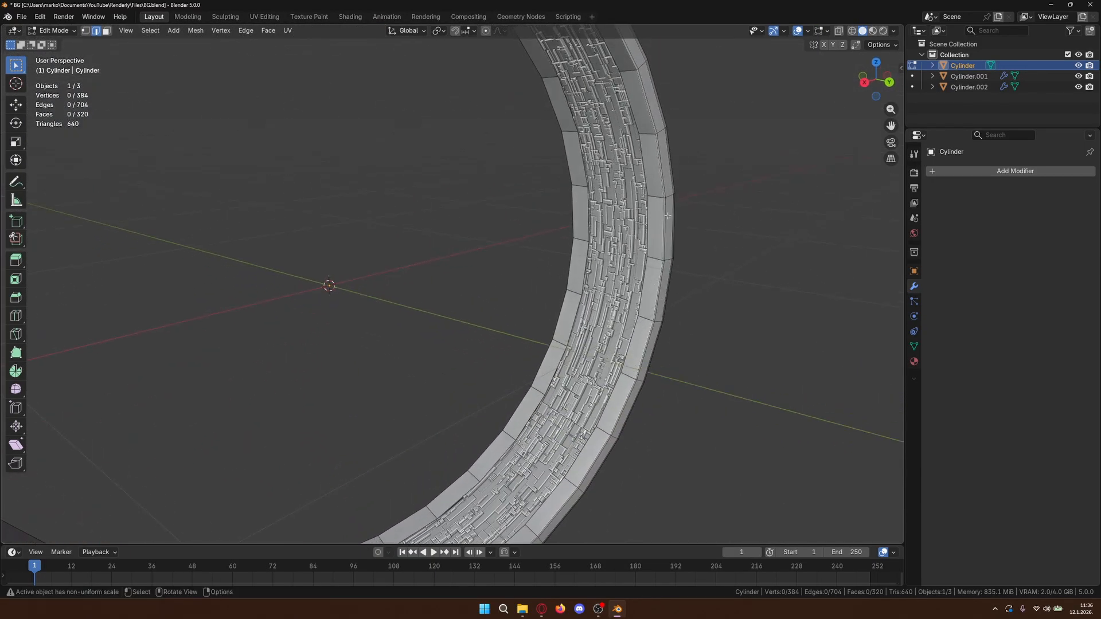
scroll(668, 216, up, 4)
shift+middle_drag(668, 216, 396, 442)
scroll(526, 296, up, 3)
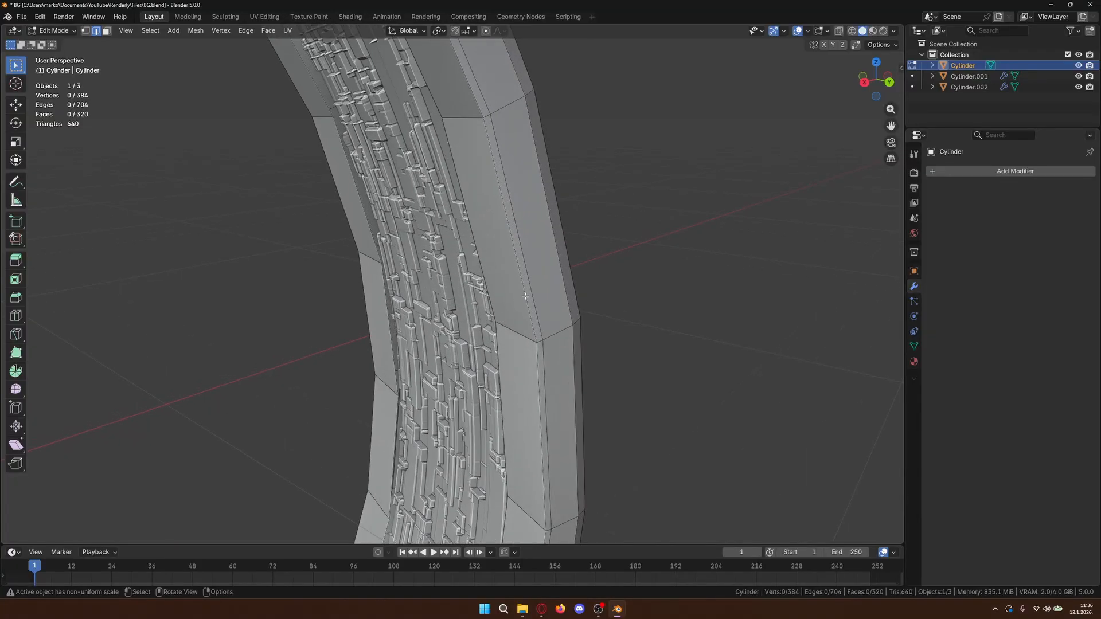
scroll(531, 277, down, 2)
alt+click(529, 279)
scroll(529, 280, down, 1)
scroll(529, 280, down, 3)
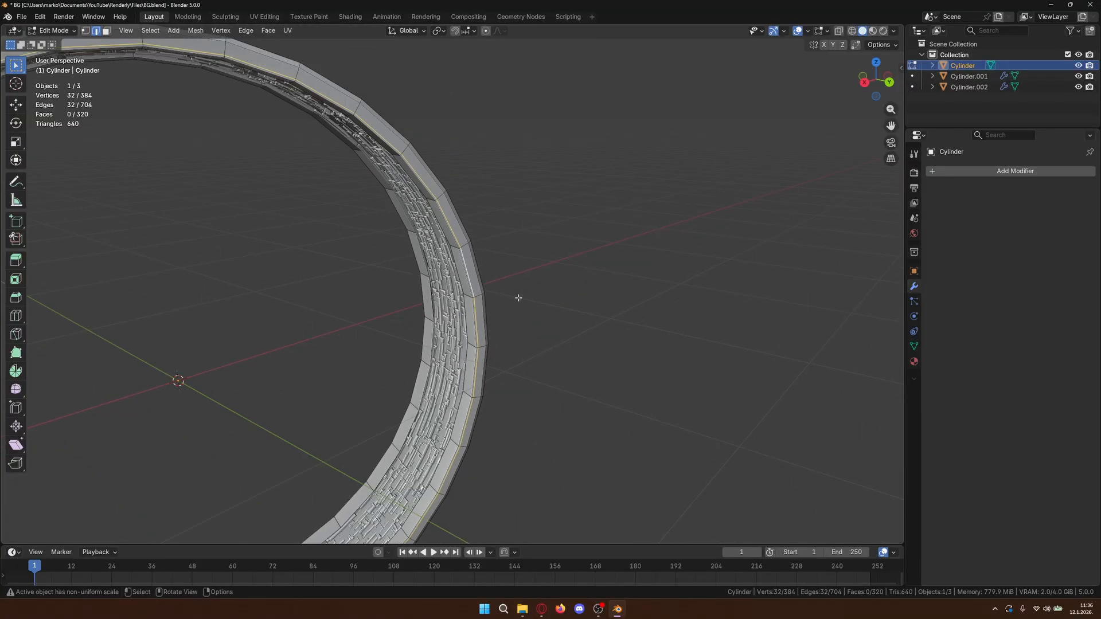
middle_drag(516, 297, 496, 241)
scroll(501, 223, up, 6)
scroll(501, 223, down, 2)
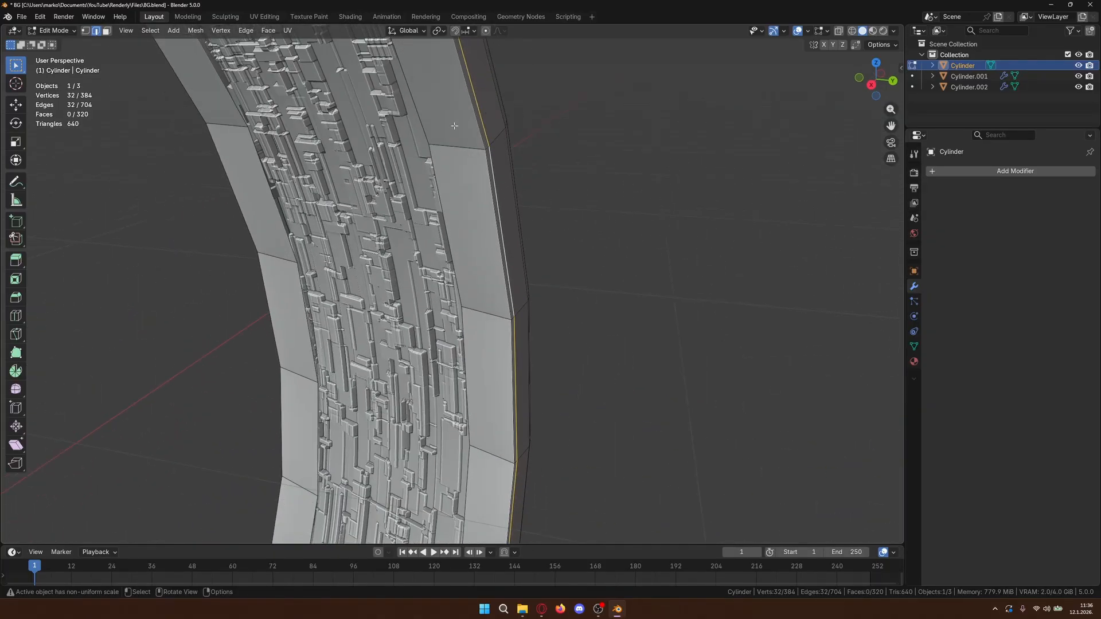
key(ctrl+x)
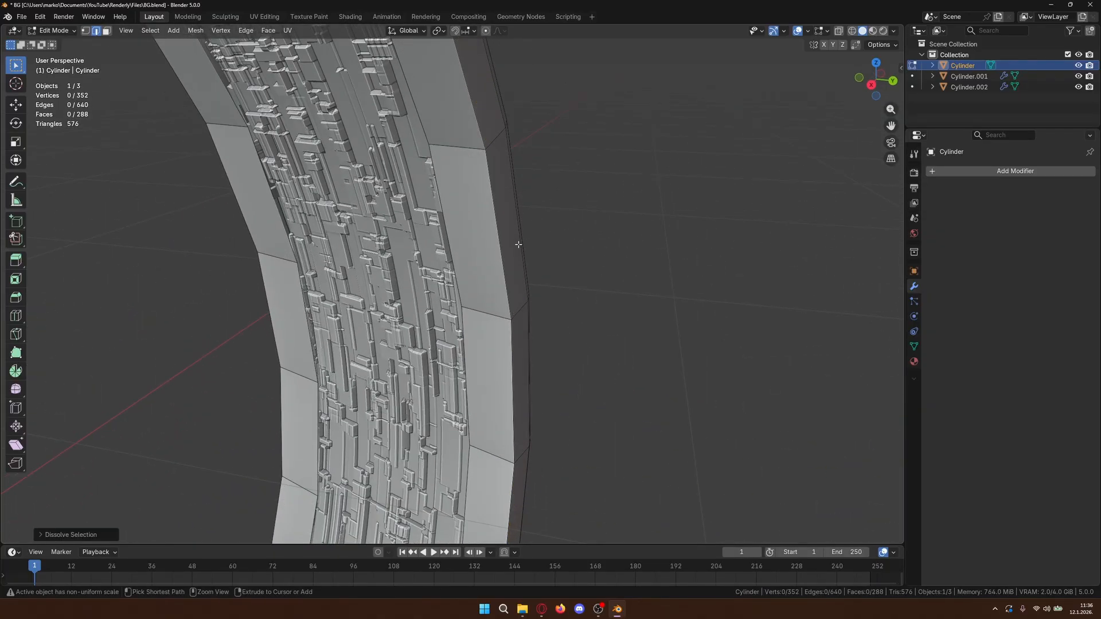
- Bevel the same rim's remaining inner corner edge loop with 2 segments and an offset of about 0.027 m
scroll(516, 245, down, 4)
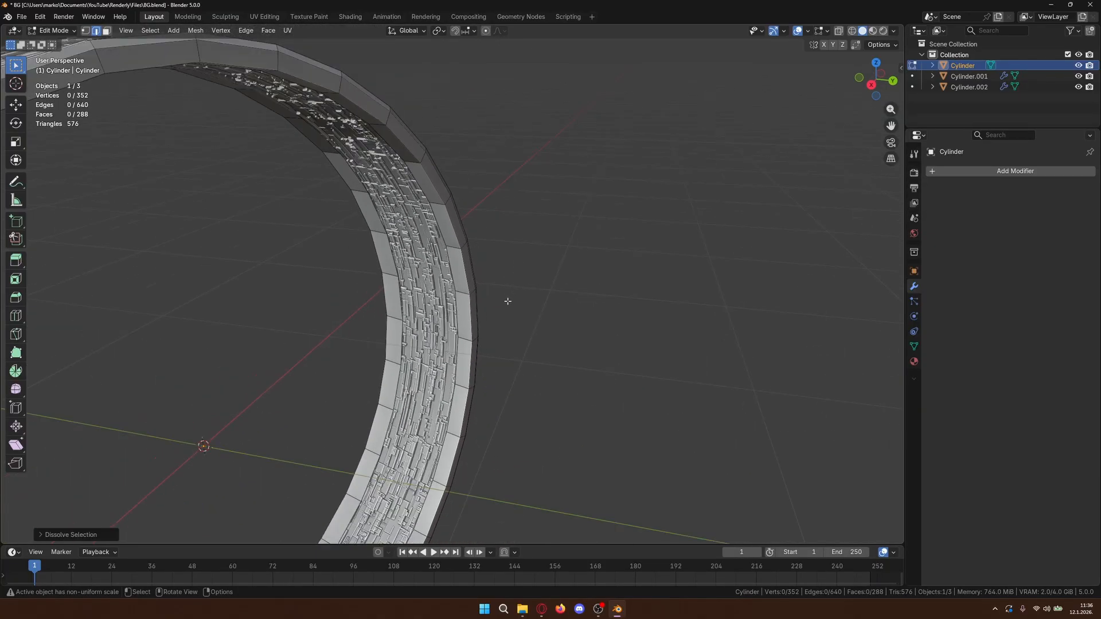
scroll(514, 310, up, 1)
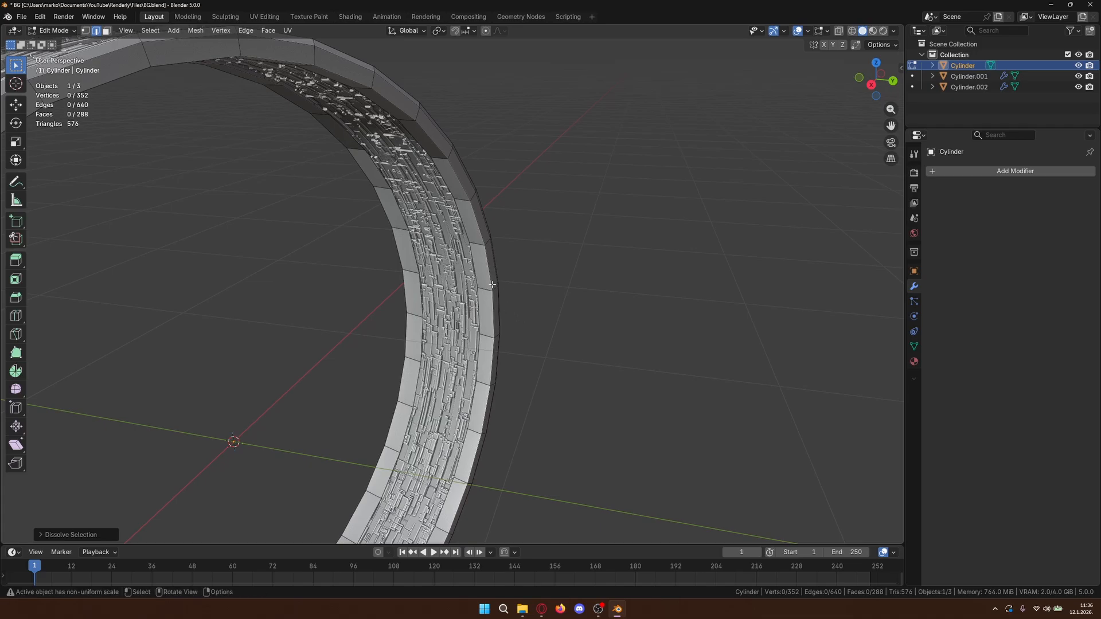
click(499, 287)
scroll(574, 261, up, 4)
scroll(575, 260, up, 1)
shift+middle_drag(710, 286, 579, 378)
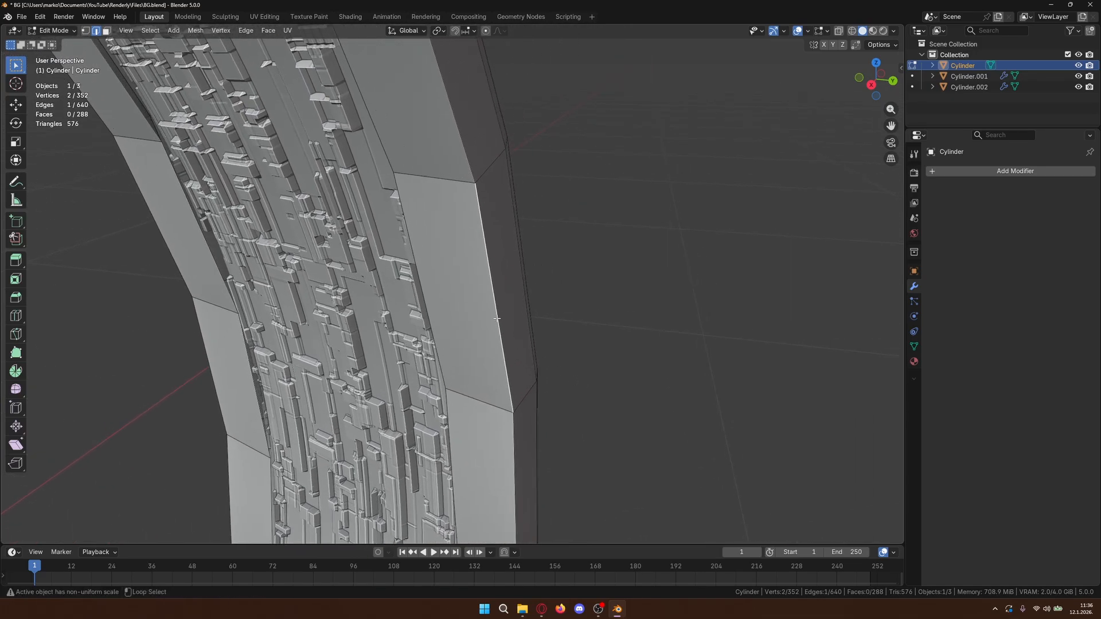
alt+click(497, 319)
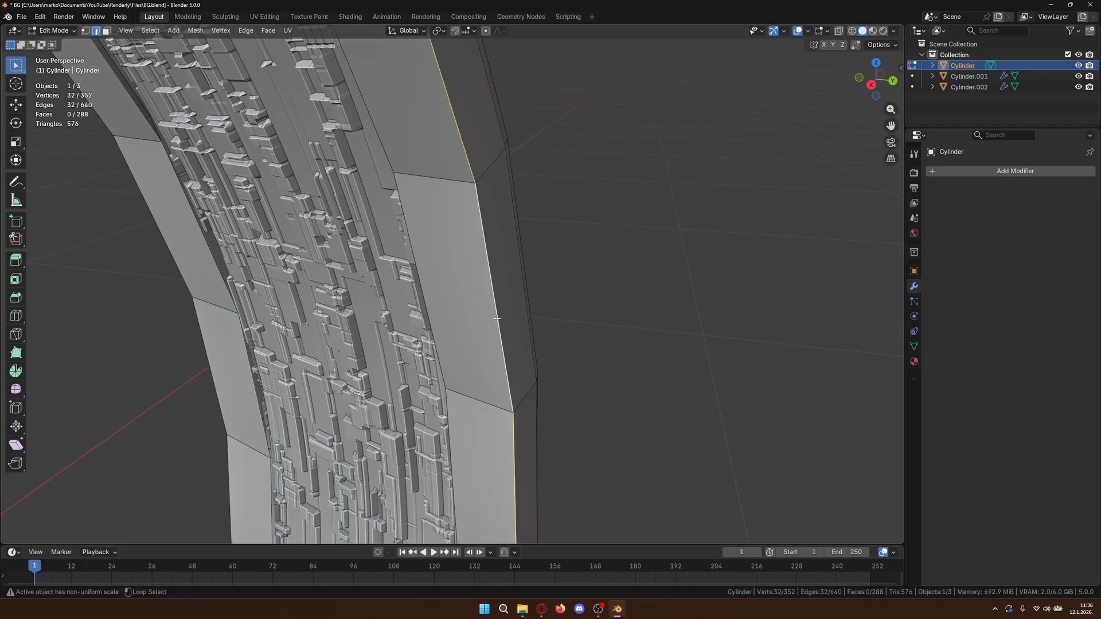
scroll(491, 321, down, 4)
scroll(296, 180, down, 1)
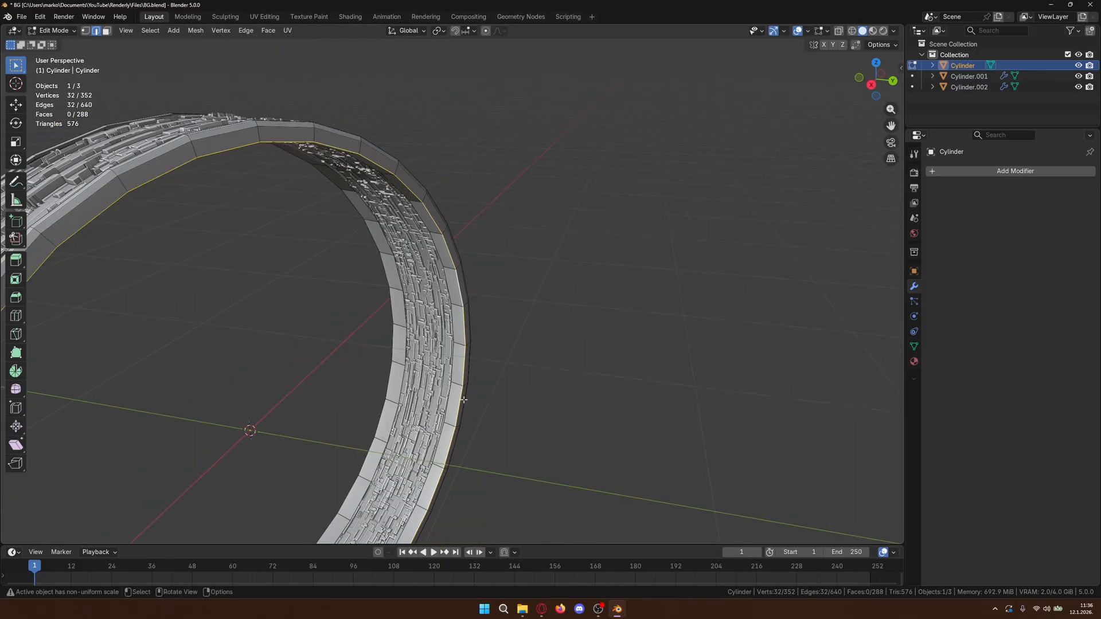
shift+middle_drag(478, 418, 528, 406)
scroll(578, 374, up, 3)
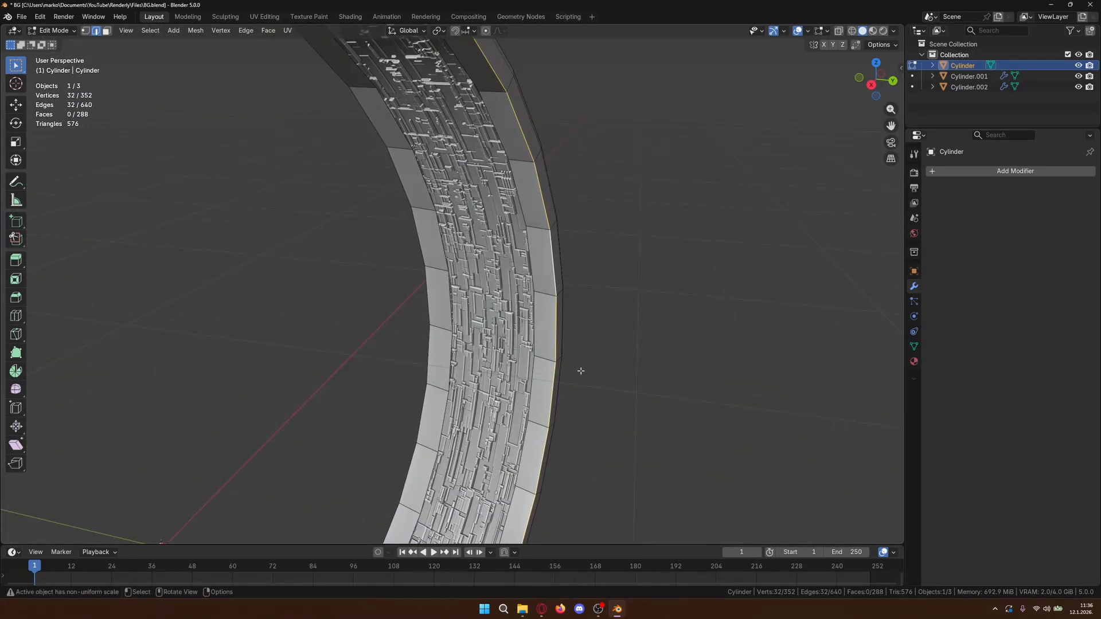
key(ctrl+b)
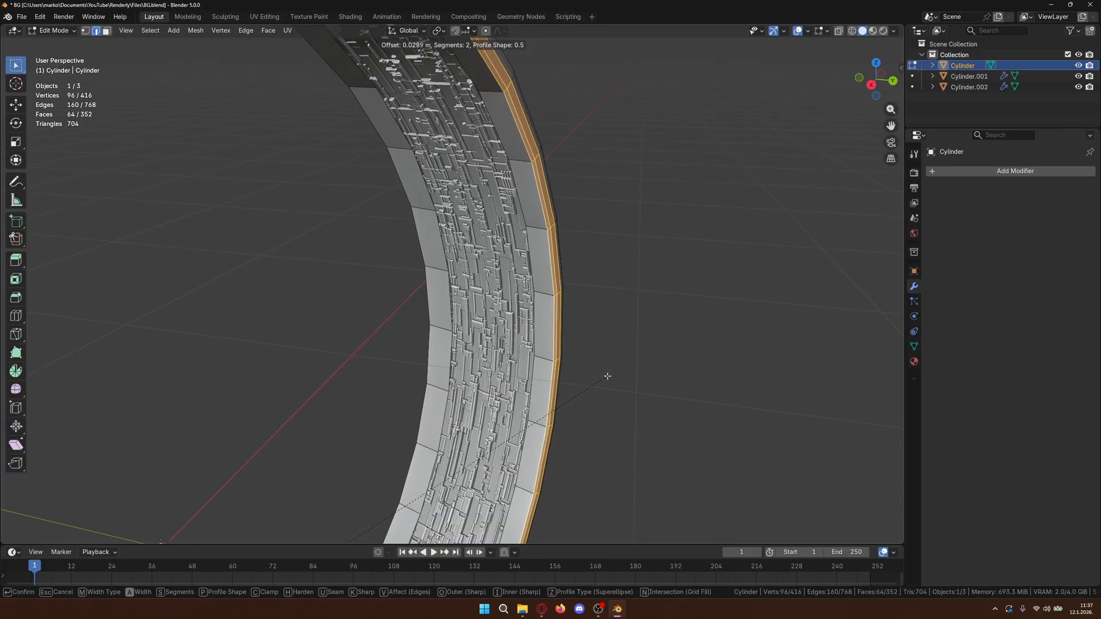
scroll(603, 381, down, 1)
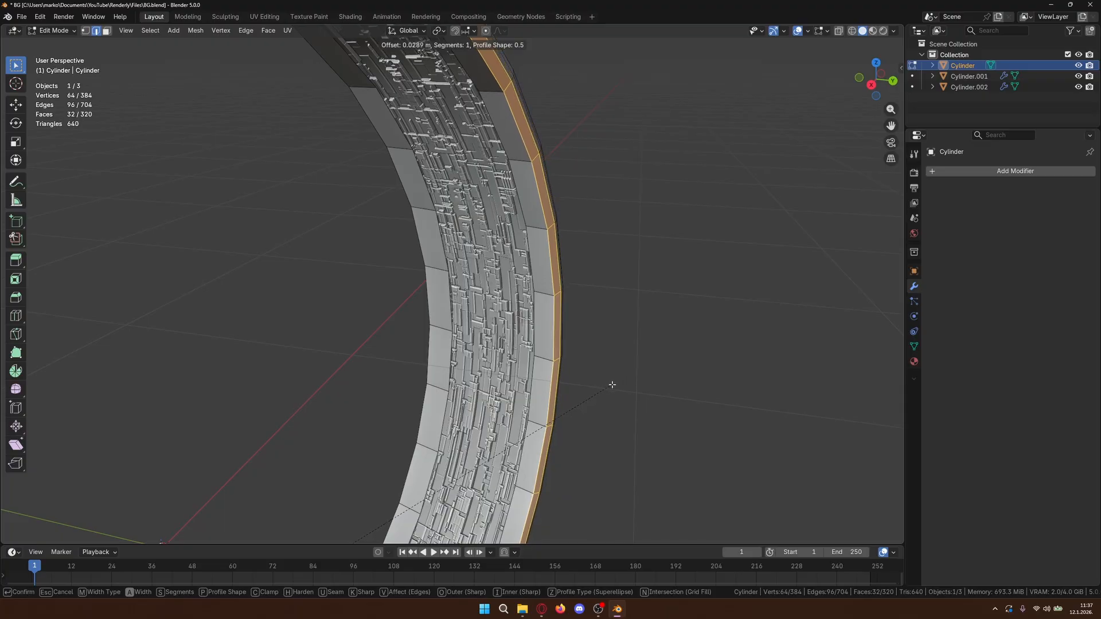
scroll(612, 386, up, 1)
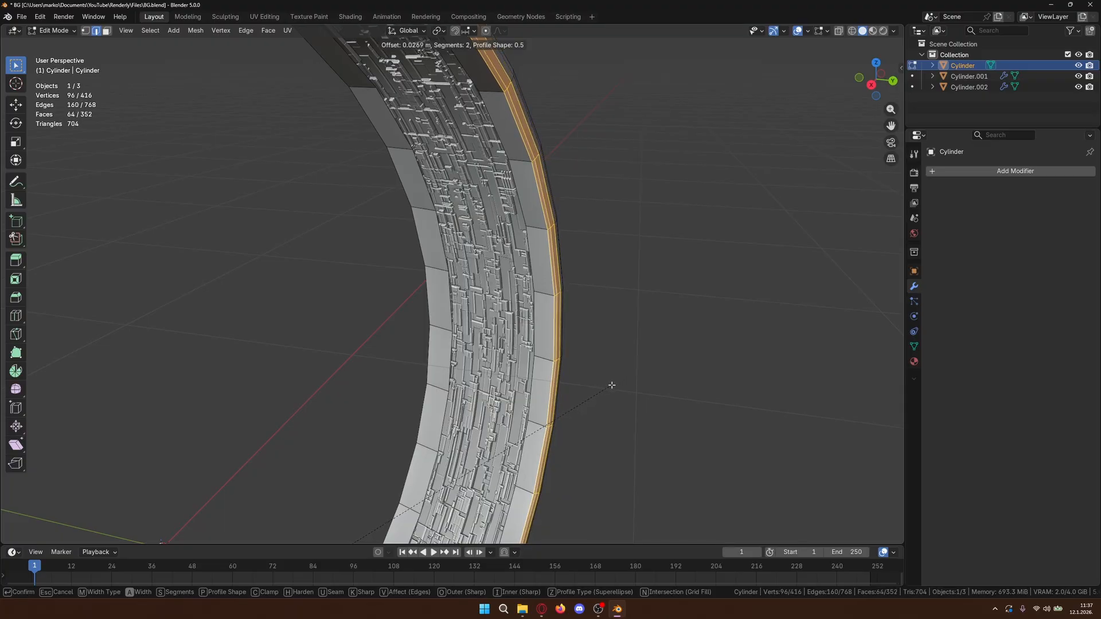
click(611, 386)
- Edge-slide the bevel's inner-face loop about 0.53 toward the detail band, then shrink/fatten it by about -0.014 m
key(alt+a)
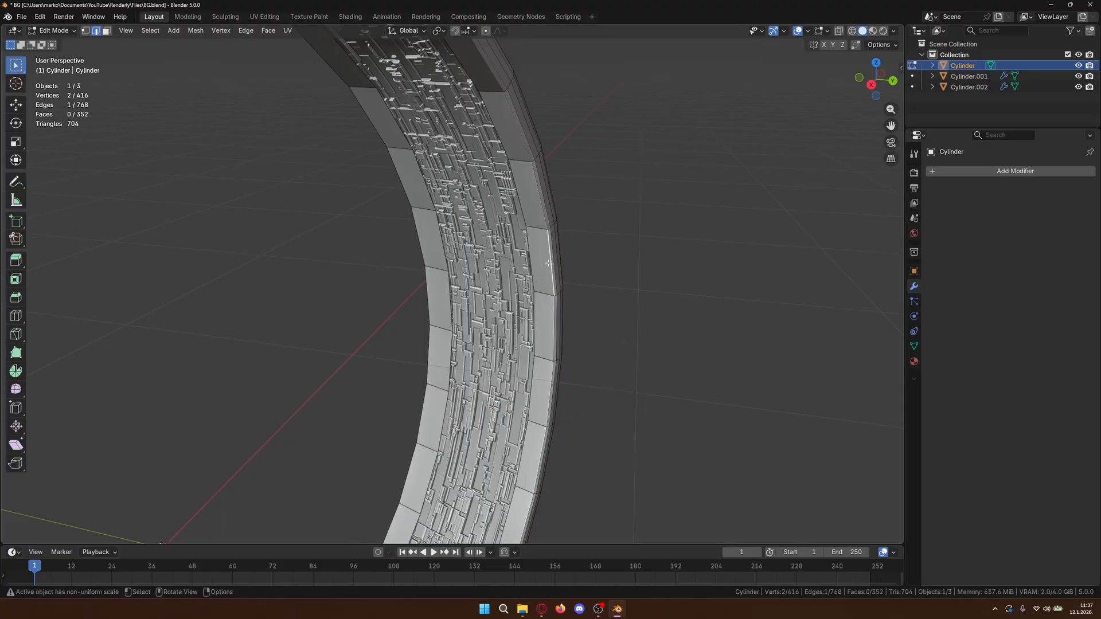
alt+click(549, 263)
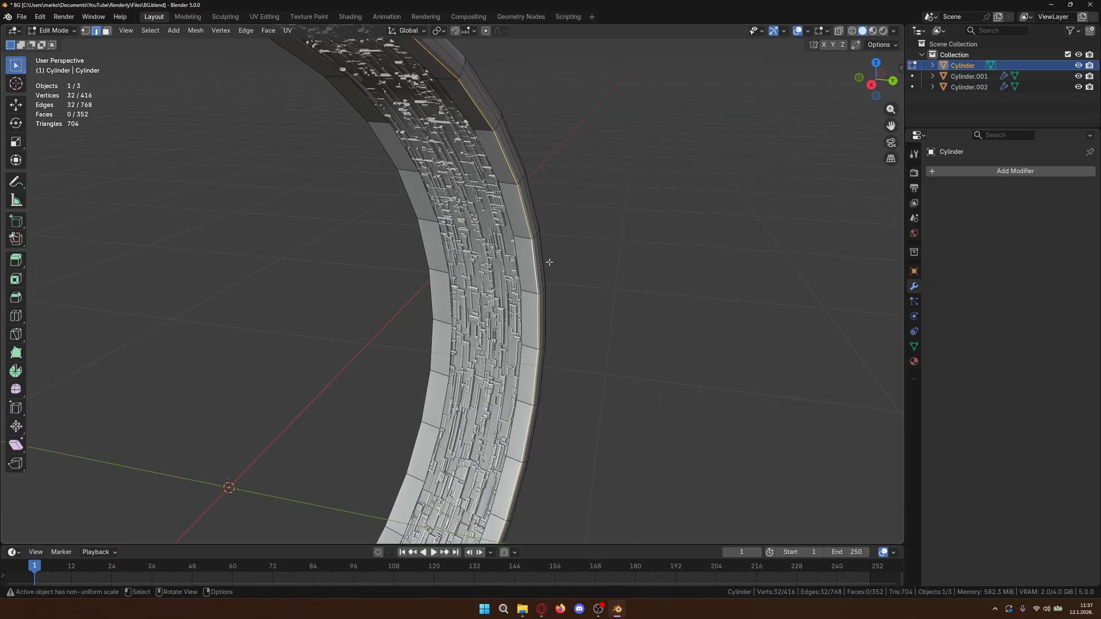
scroll(548, 263, up, 5)
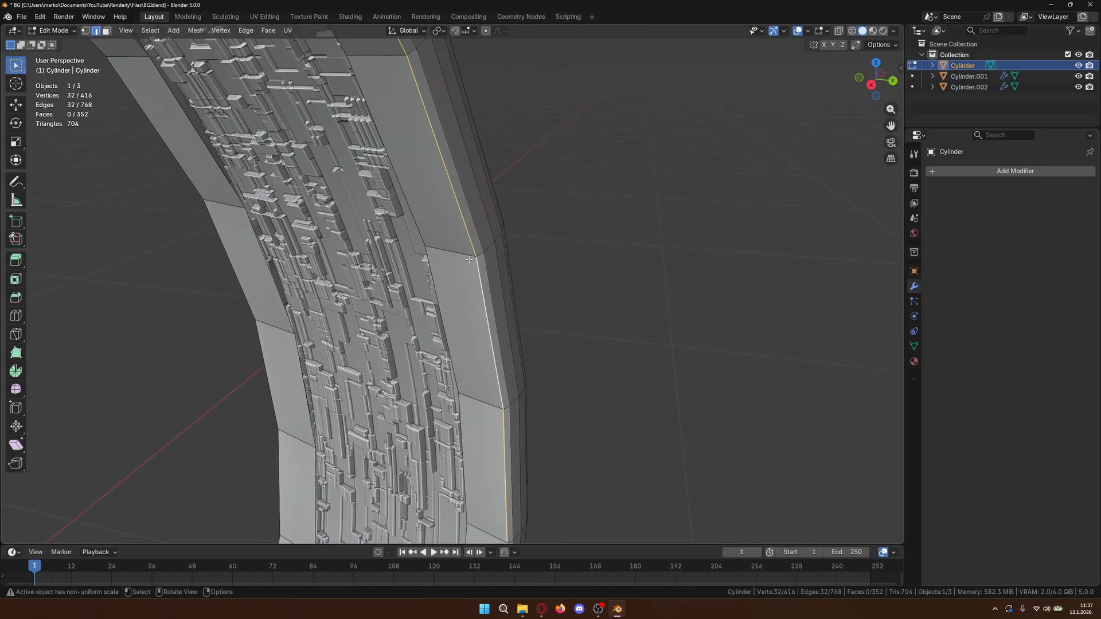
key(g)
key(g)
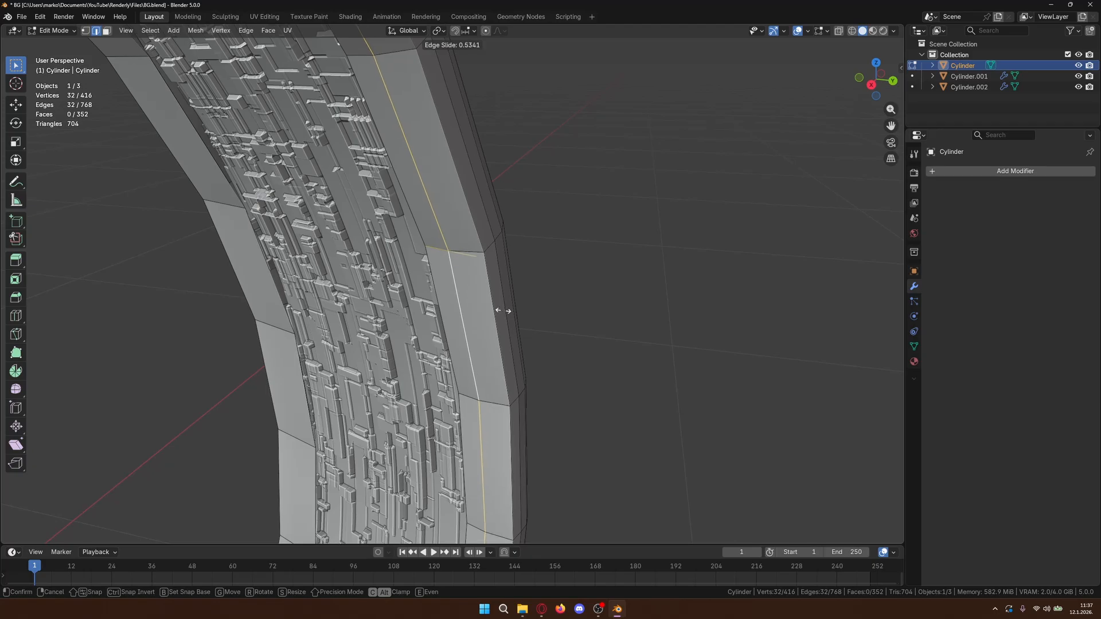
click(505, 310)
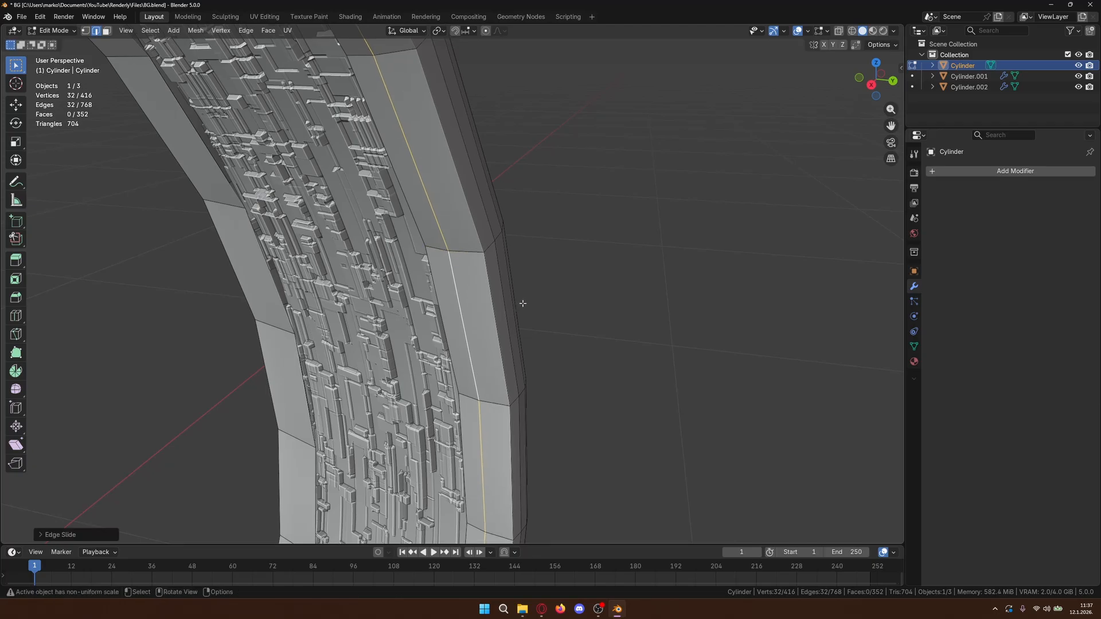
key(alt+s)
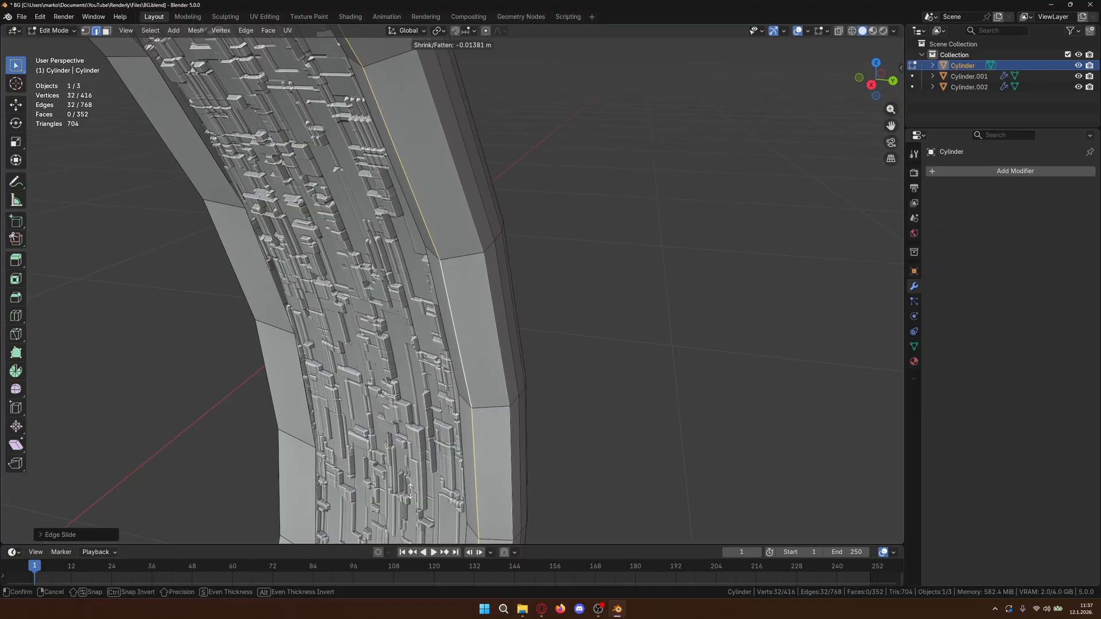
click(507, 481)
scroll(520, 350, down, 7)
click(540, 364)
- Dissolve the extra edge loop on the opposite rim's inner corner and select an edge on the remaining corner
shift+middle_drag(562, 408, 774, 284)
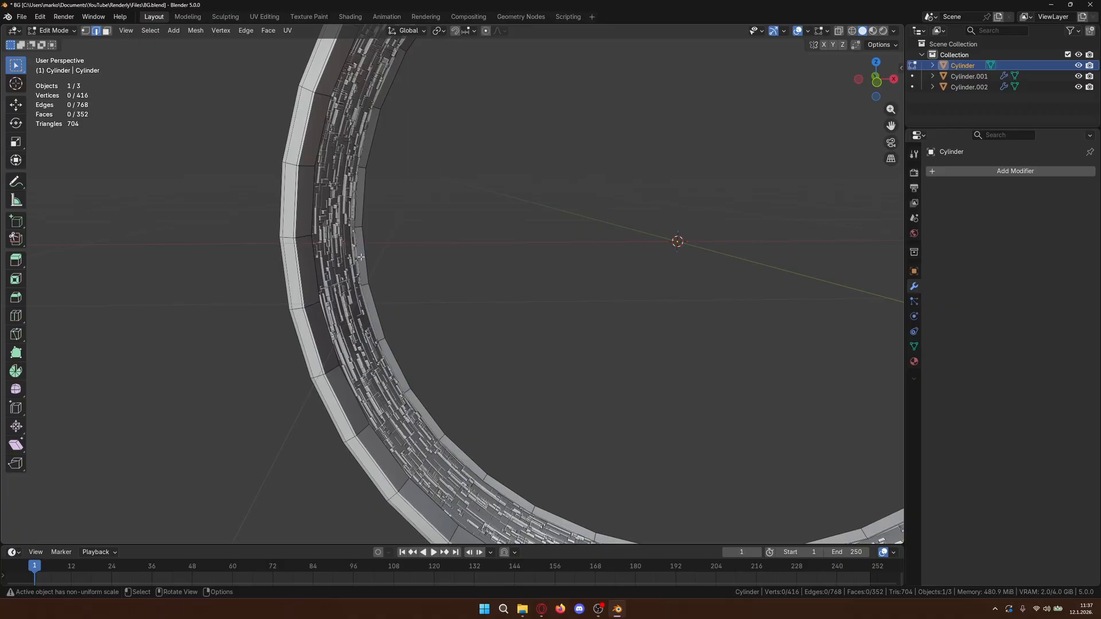
middle_drag(478, 284, 618, 283)
scroll(295, 265, up, 5)
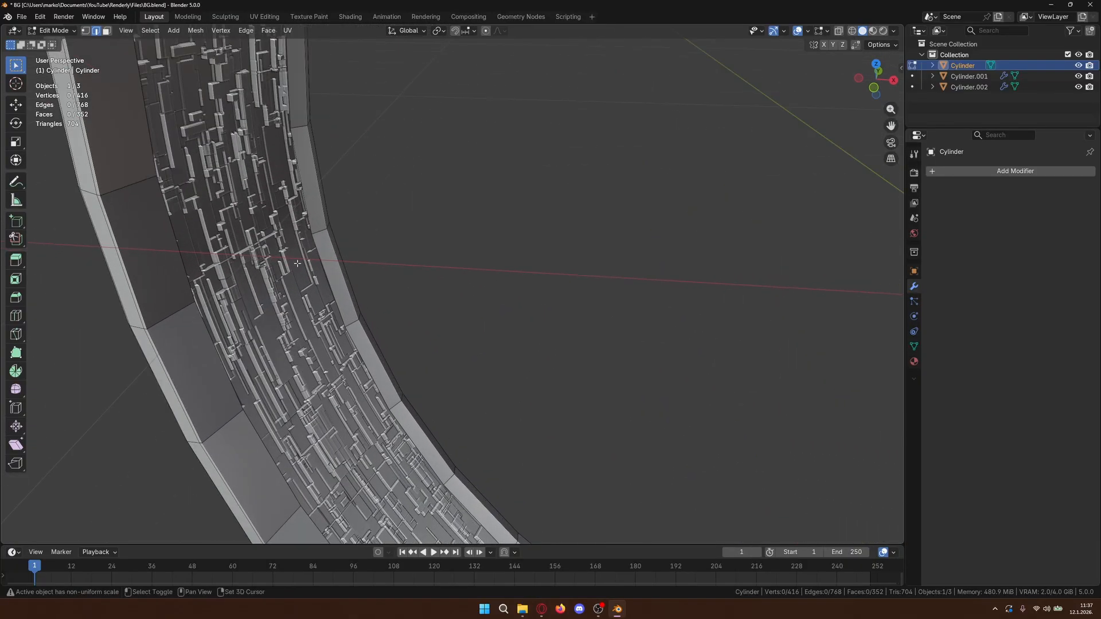
shift+middle_drag(297, 263, 491, 288)
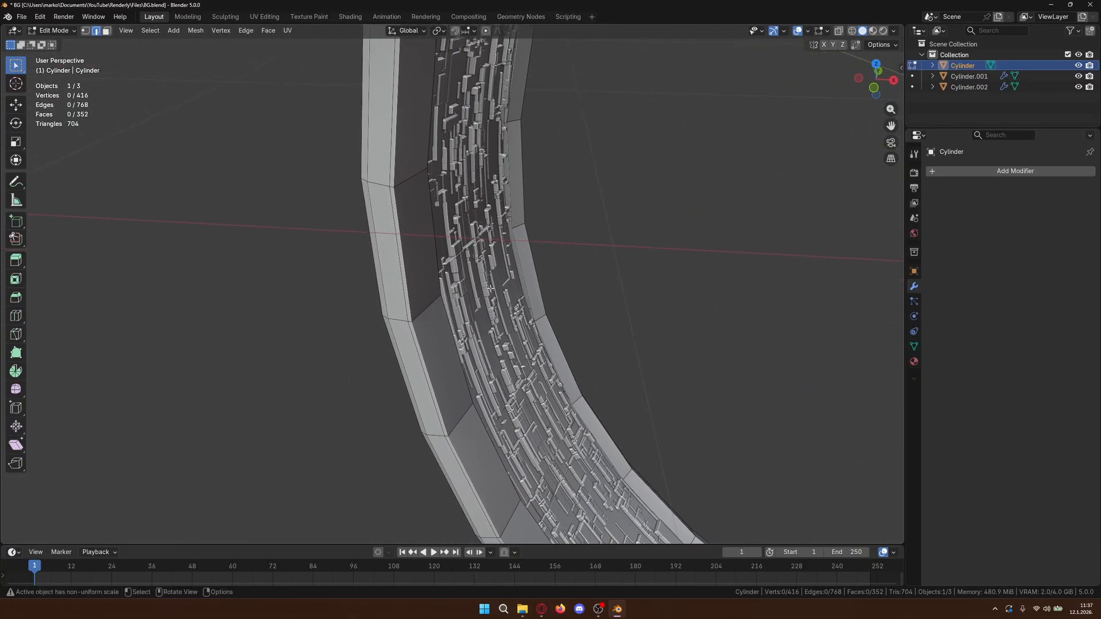
alt+click(398, 266)
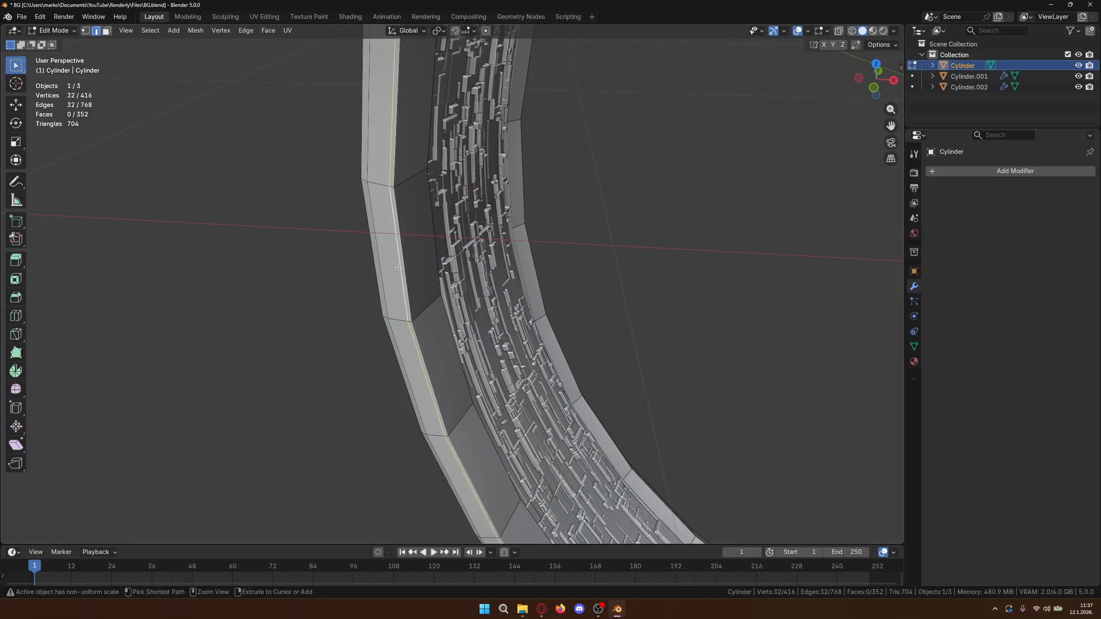
key(ctrl+x)
click(406, 263)
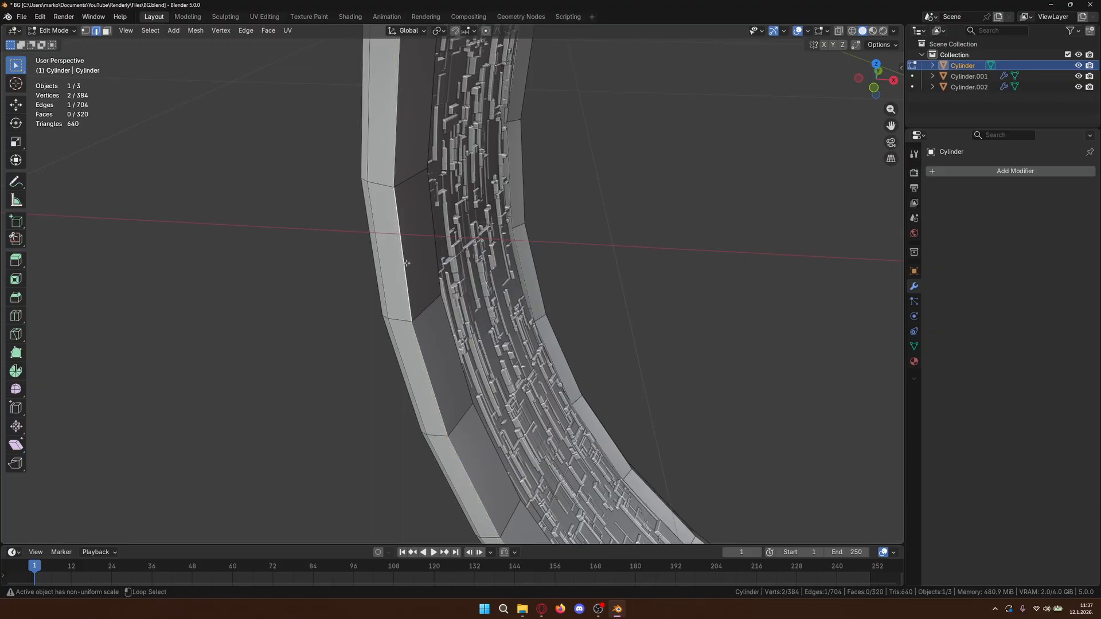
- Select the whole edge loop along the opposite rim's remaining inner corner
alt+click(407, 263)
scroll(590, 342, down, 2)
shift+middle_drag(703, 370, 594, 306)
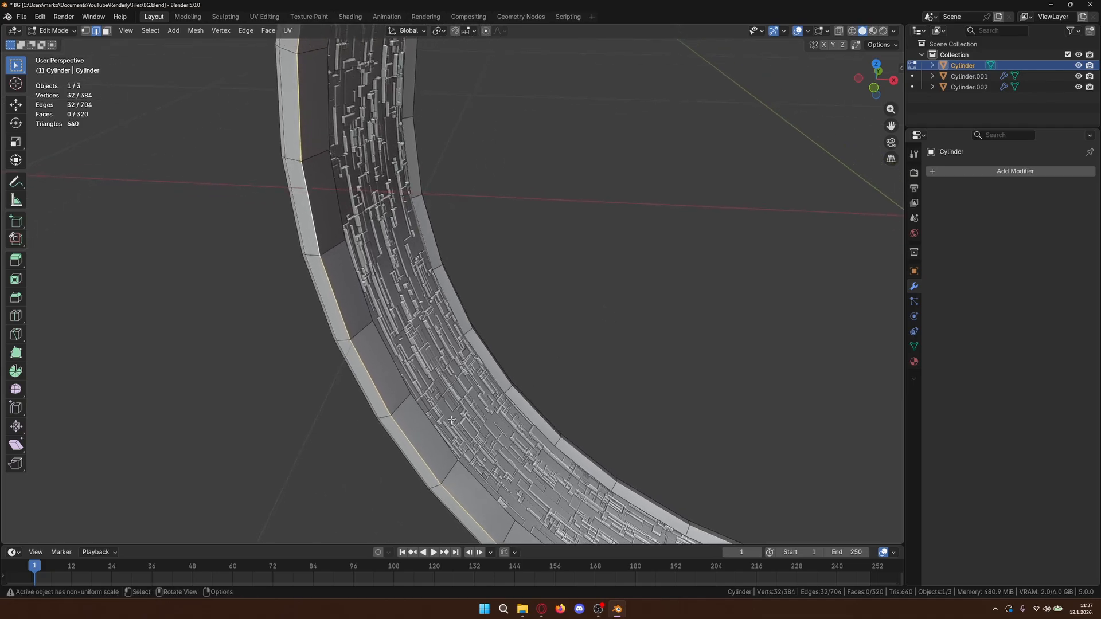
scroll(451, 421, up, 3)
key(ctrl+b)
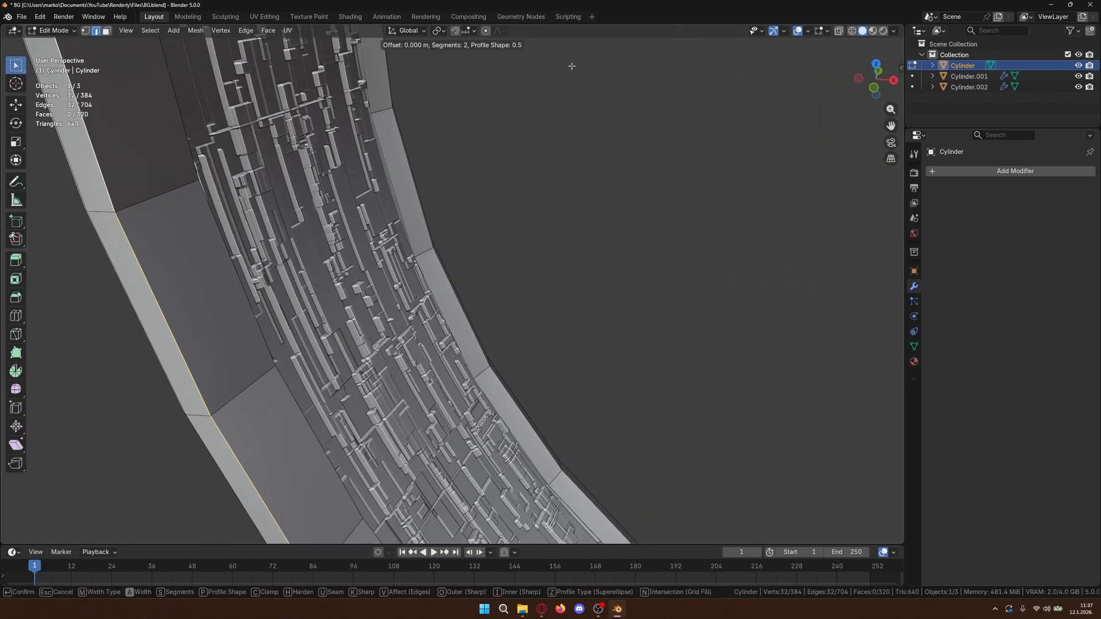
key(Escape)
key(ctrl+b)
key(Escape)
- Bevel the selected inner-corner edge loop with 2 segments and an offset of about 0.03 m
scroll(310, 299, down, 7)
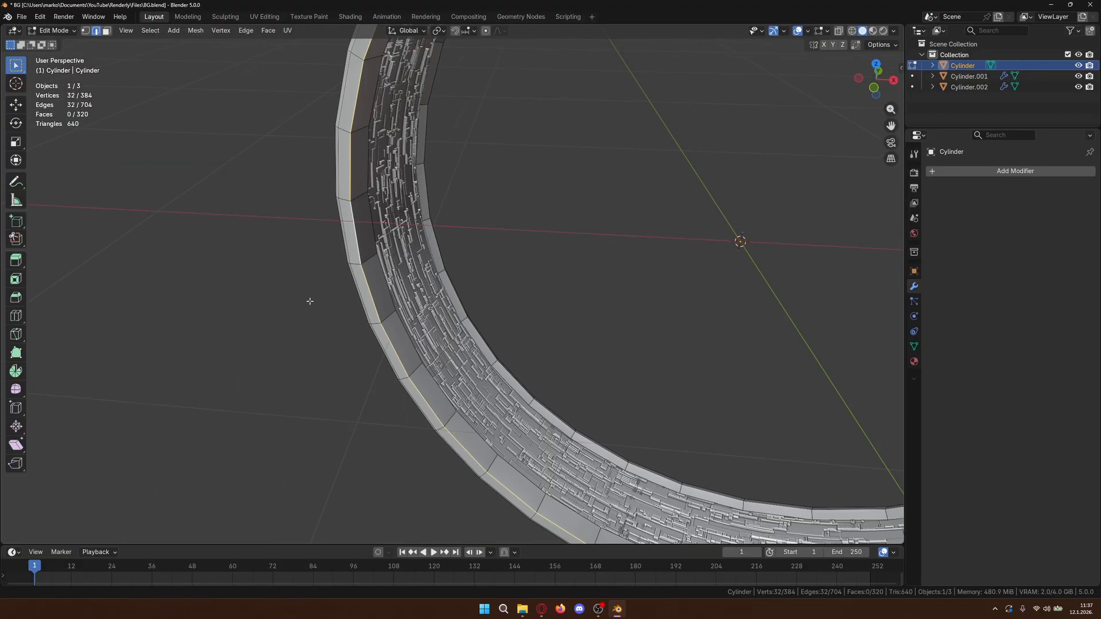
middle_drag(444, 317, 493, 269)
scroll(329, 356, up, 2)
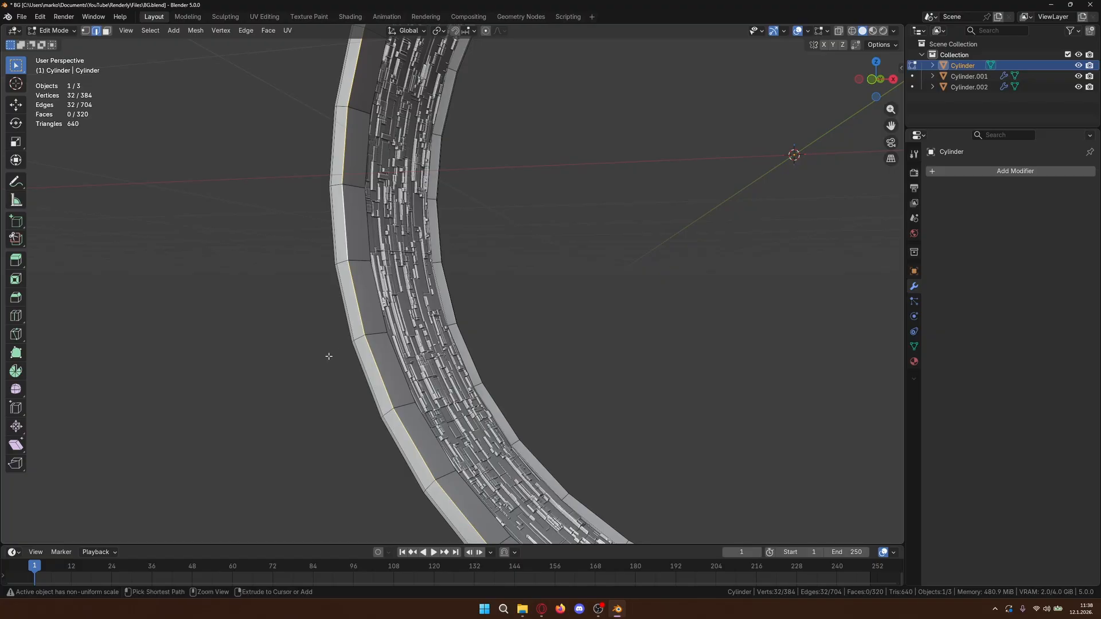
key(ctrl+b)
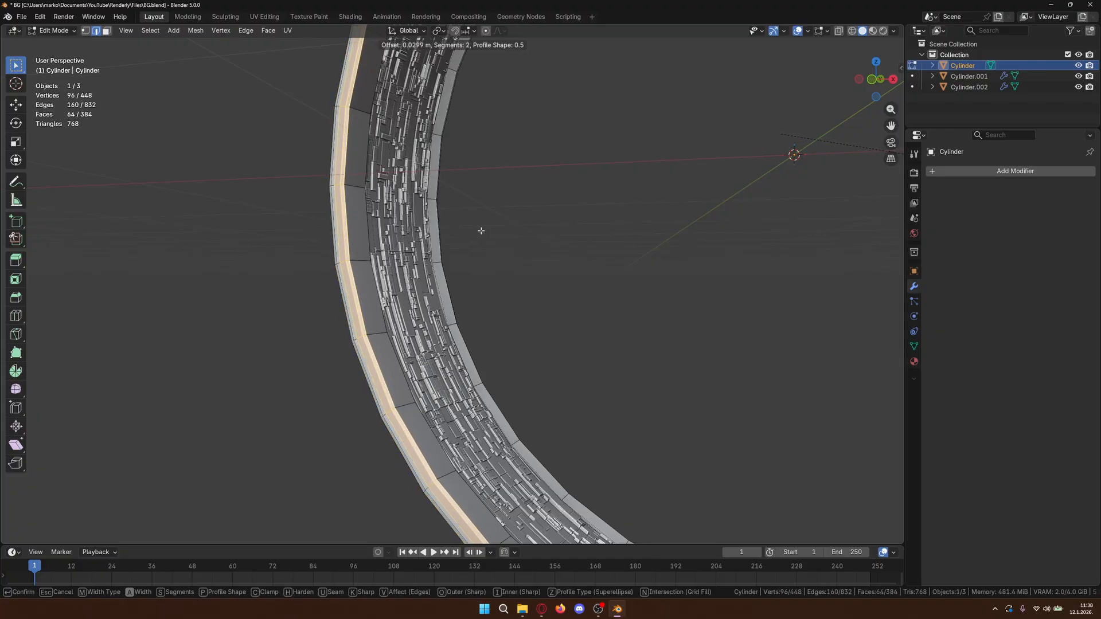
- Edge-slide the new bevel's inner-face loop about 0.54 toward the detail band
scroll(402, 266, up, 5)
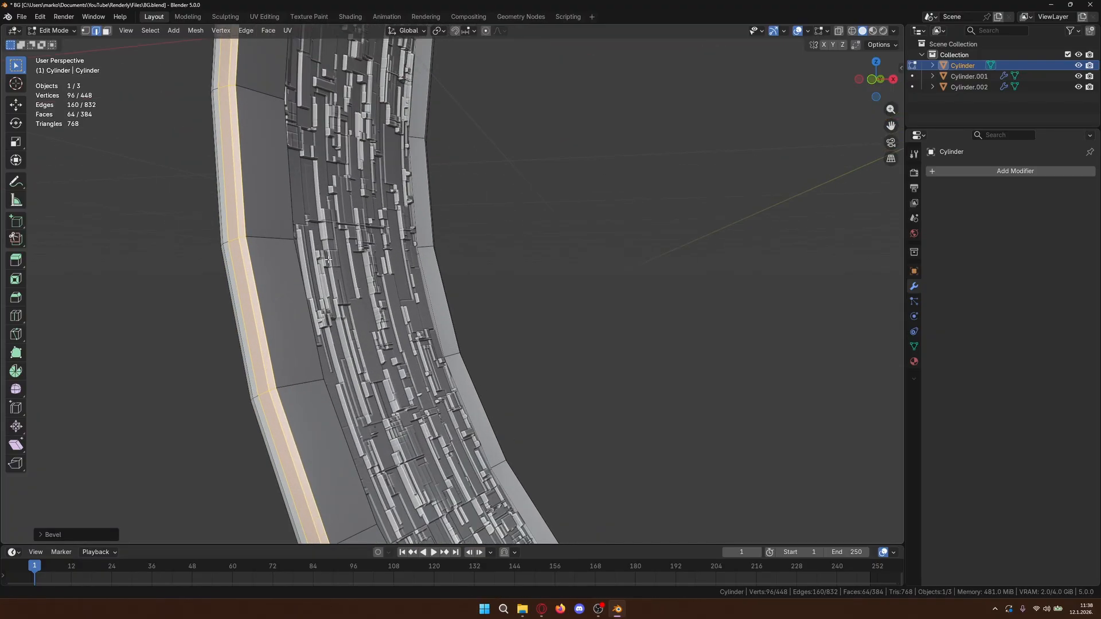
click(274, 292)
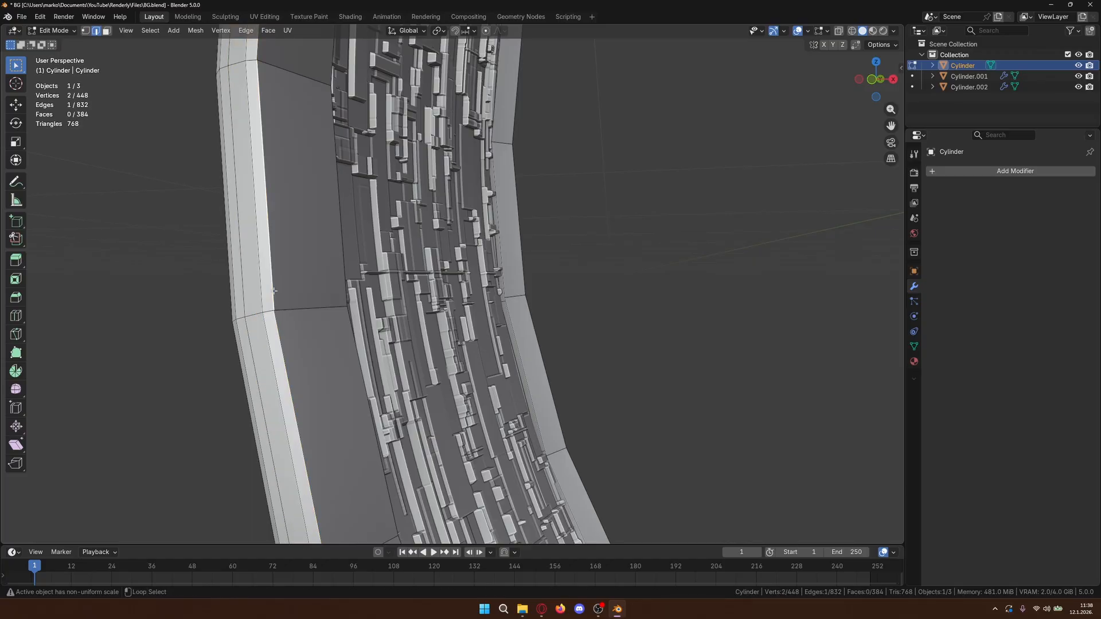
alt+click(273, 291)
scroll(318, 307, down, 3)
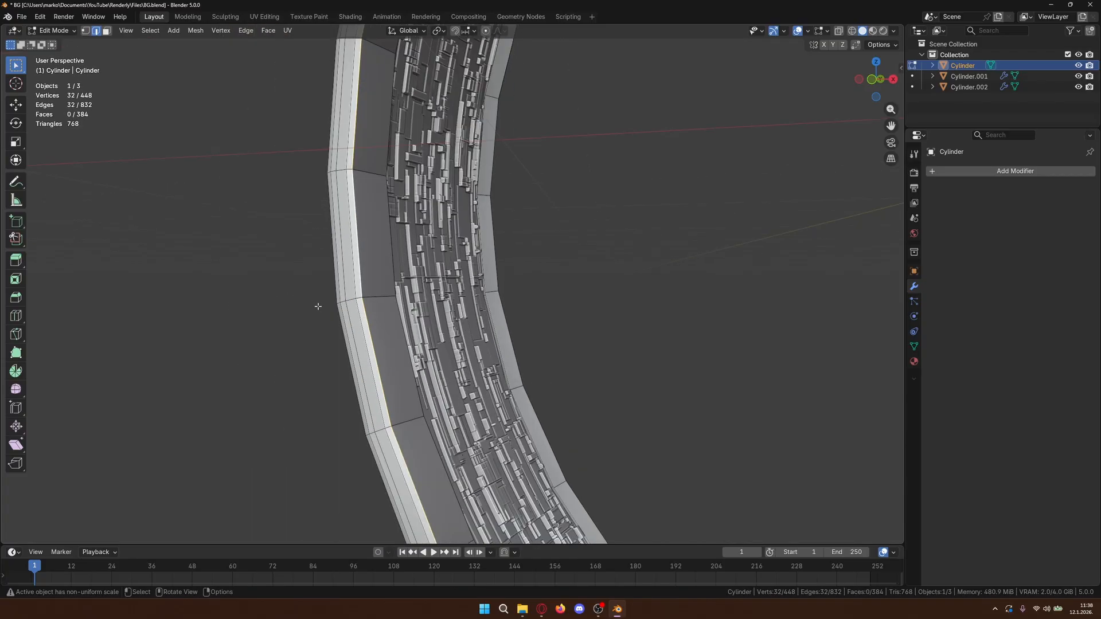
key(g)
key(g)
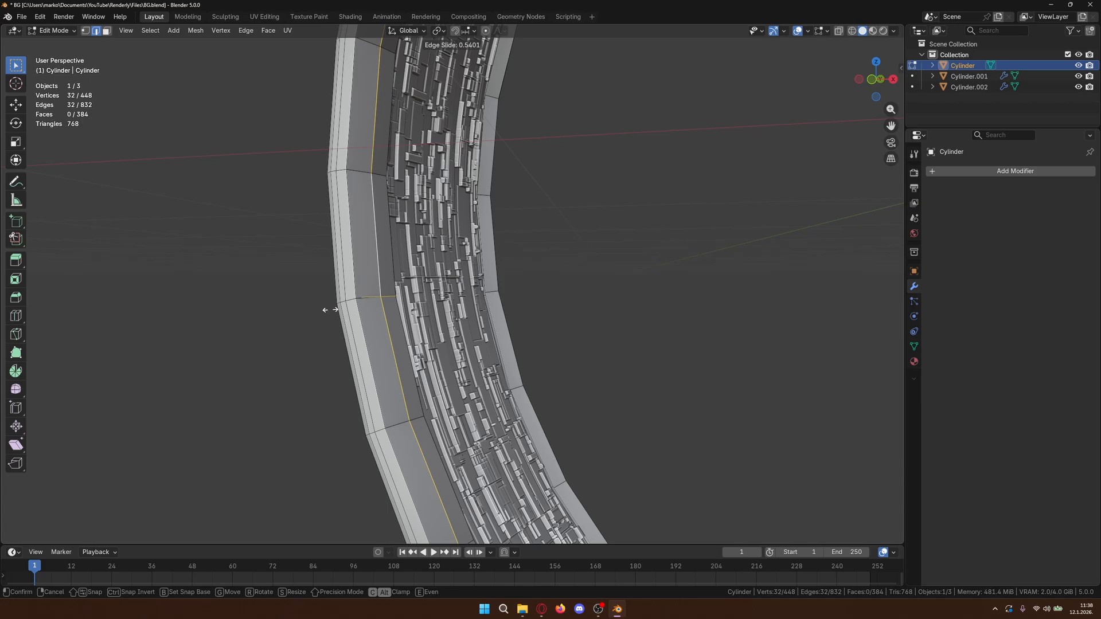
click(330, 310)
- Shrink/fatten the slid edge loop by a small negative amount, then clear the selection
scroll(590, 324, up, 3)
middle_drag(590, 325, 423, 317)
key(alt+s)
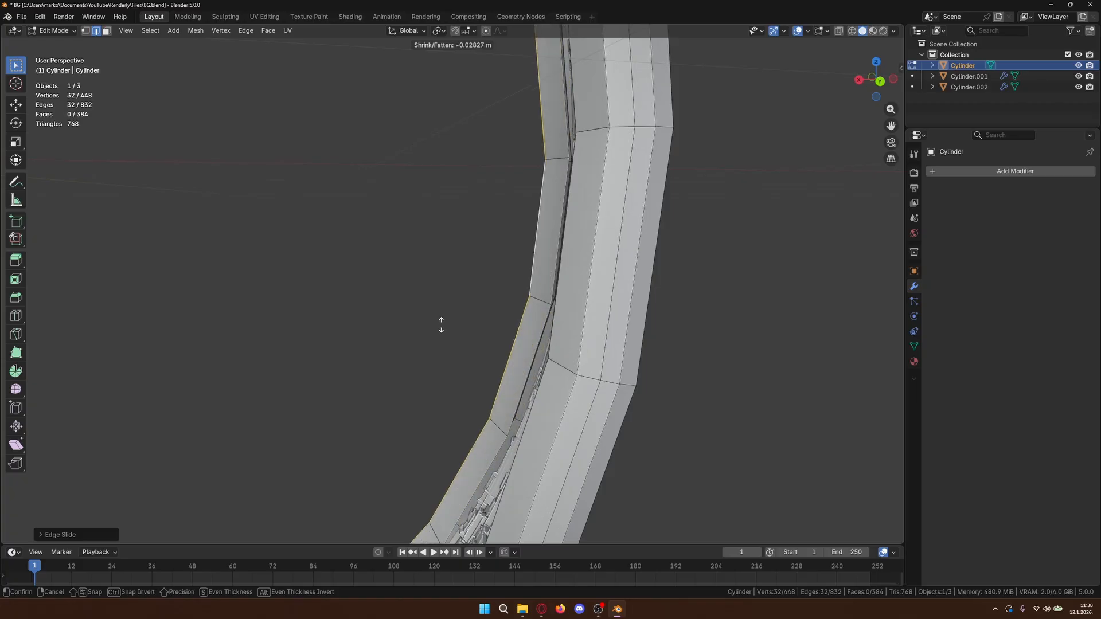
click(438, 324)
click(420, 327)
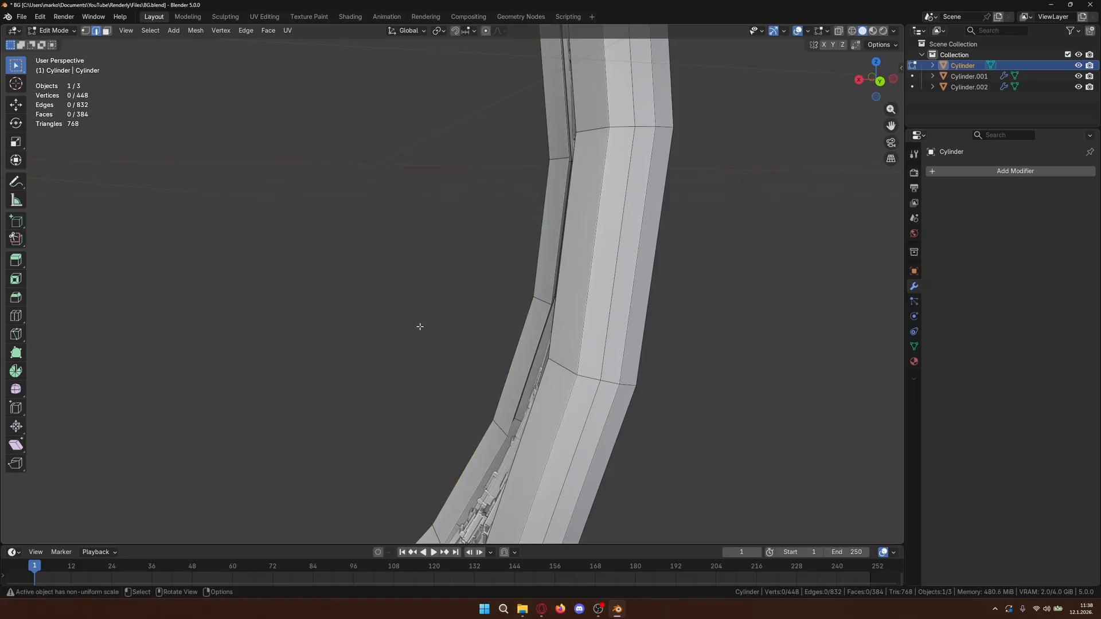
- Return to Object Mode and examine the beveled rims around the ring from outside and inside
scroll(312, 308, down, 5)
scroll(298, 327, down, 4)
middle_drag(298, 327, 634, 361)
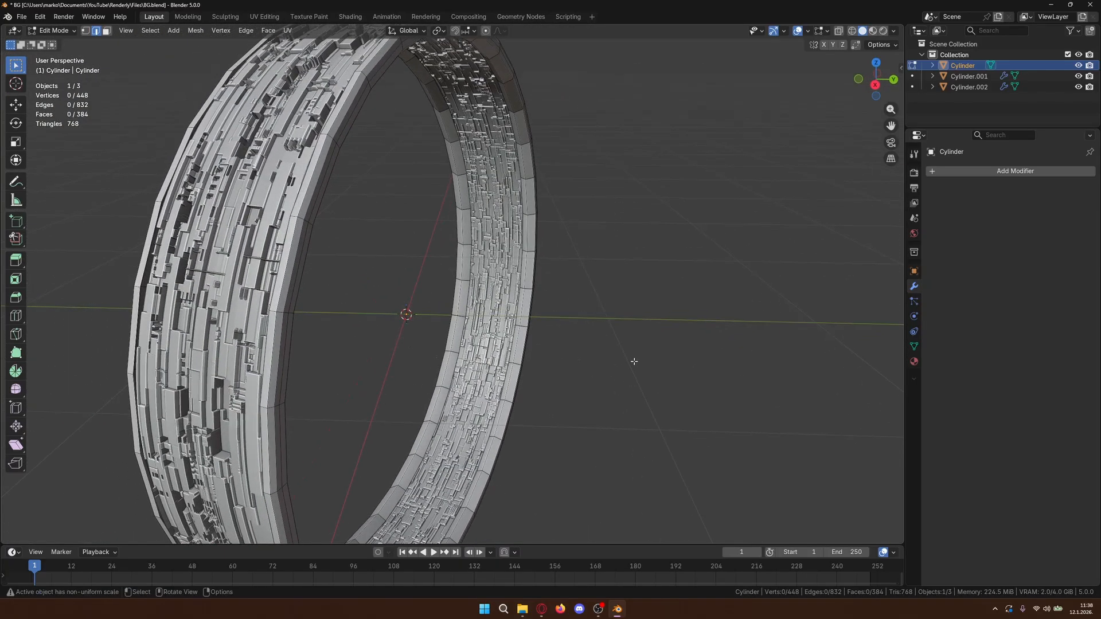
key(Tab)
click(668, 325)
mouse_move(670, 328)
middle_down()
mouse_move(664, 353)
mouse_move(691, 369)
mouse_move(691, 327)
middle_up()
scroll(648, 334, up, 5)
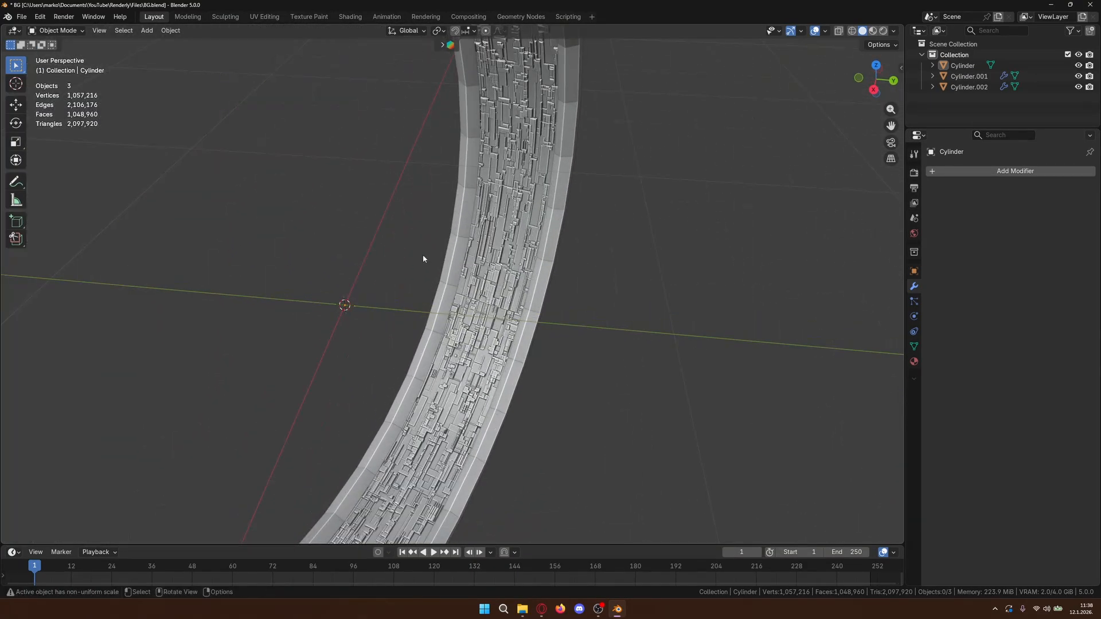
scroll(423, 259, down, 5)
scroll(383, 270, up, 5)
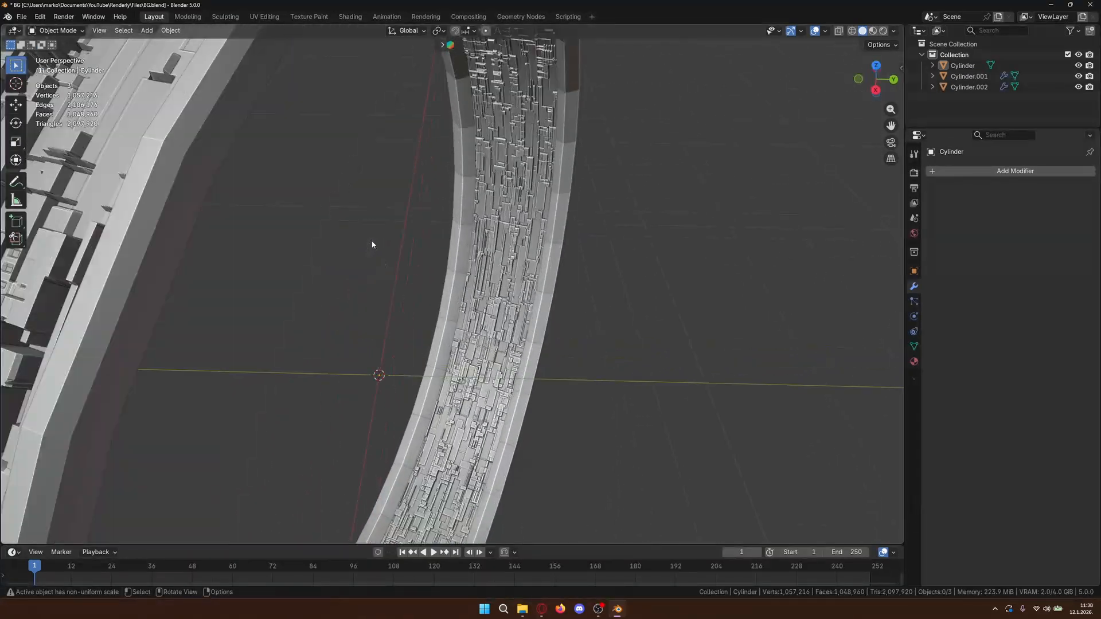
scroll(371, 244, down, 2)
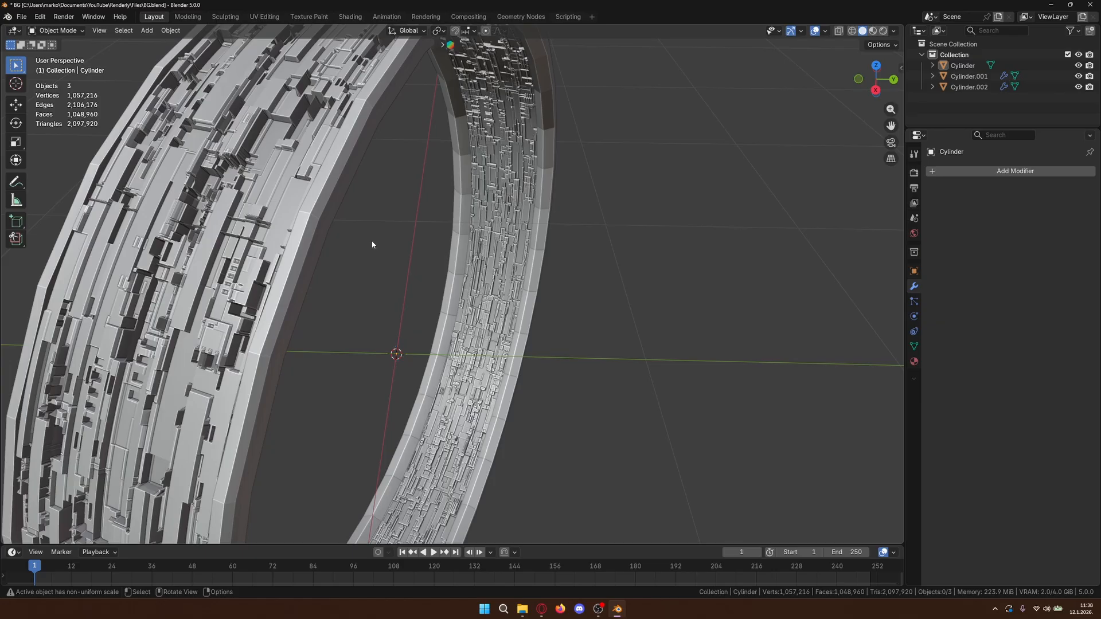
- Select the narrow face loop around one rim's edge on the base ring and separate it into its own object
click(318, 207)
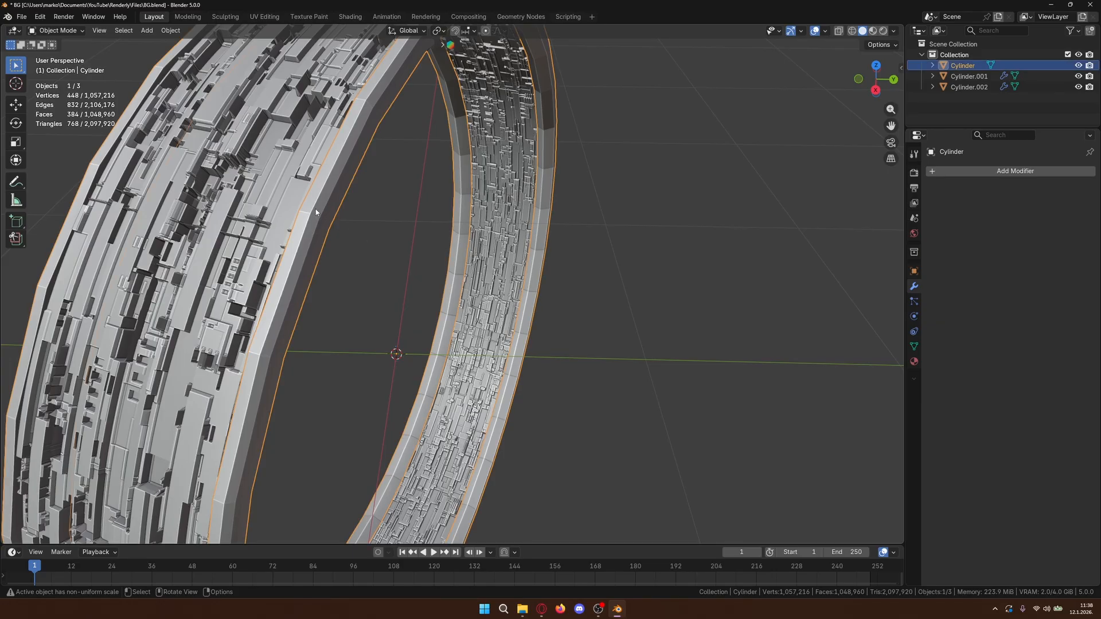
key(Tab)
key(3)
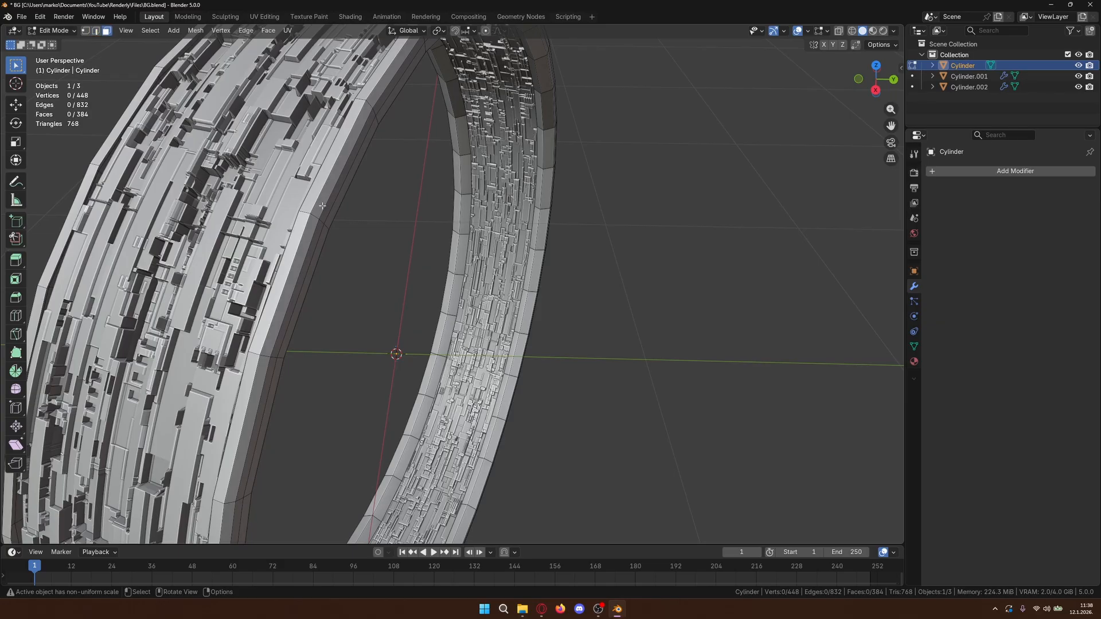
click(322, 206)
alt+shift+click(322, 206)
alt+shift+click(320, 209)
alt+shift+click(318, 209)
alt+shift+click(316, 217)
scroll(316, 217, down, 8)
scroll(412, 273, up, 3)
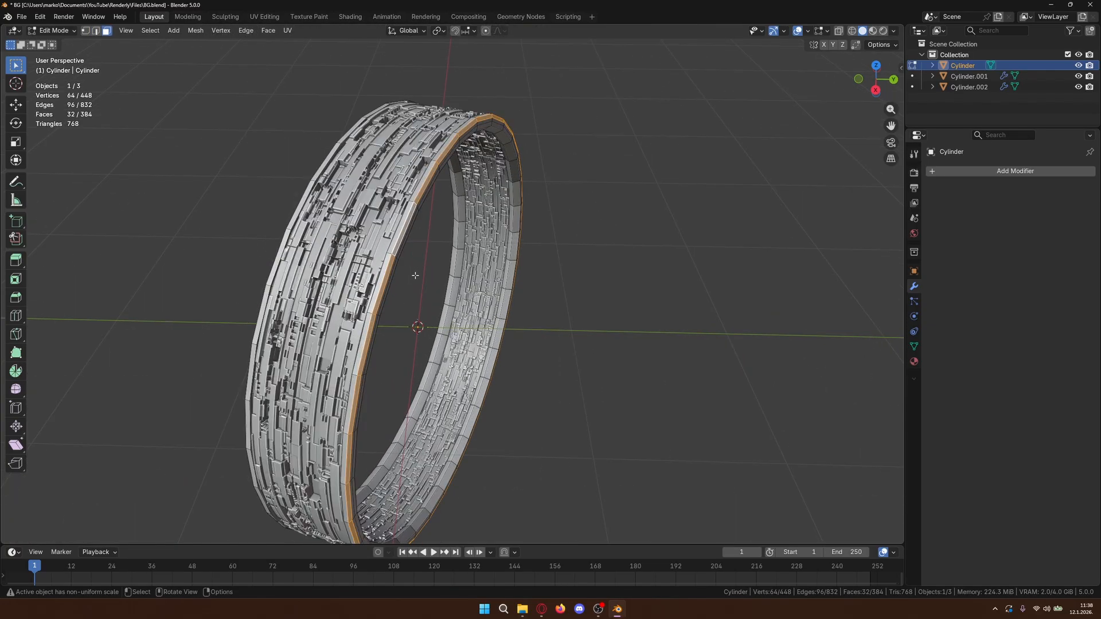
scroll(415, 276, up, 4)
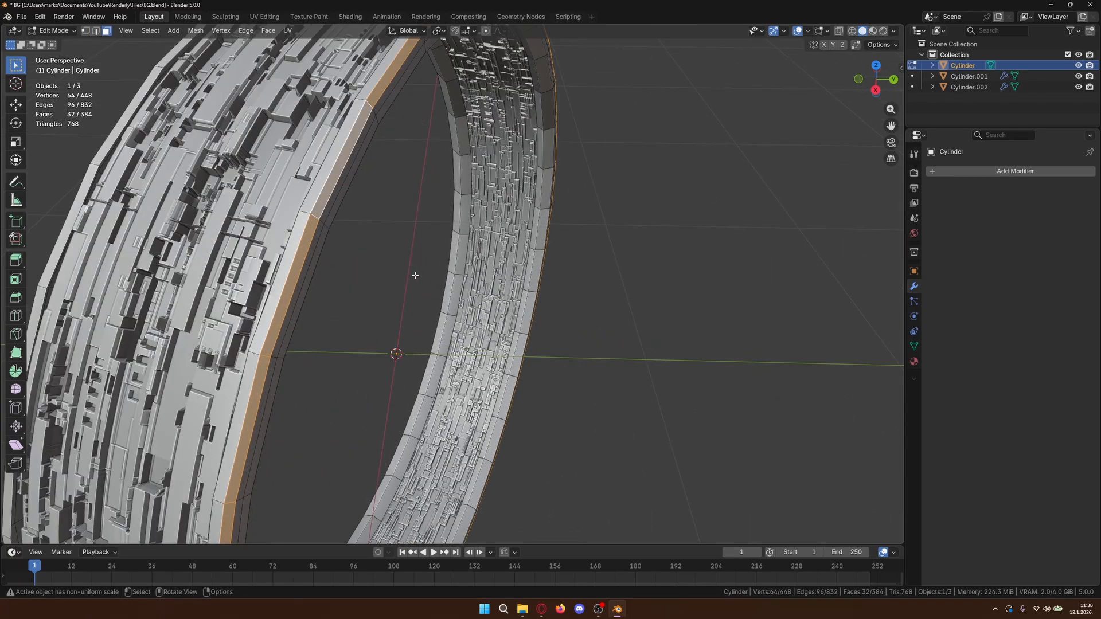
key(p)
click(377, 228)
- Add a Subdivision Surface modifier to the base ring and set its viewport levels to 6
click(978, 171)
text(s)
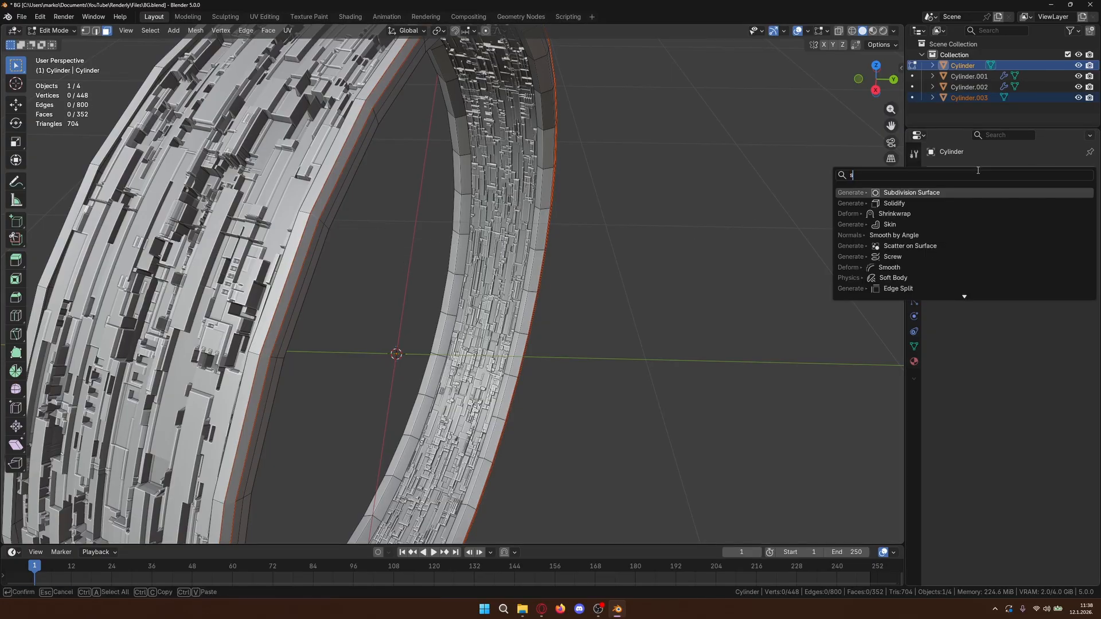
click(967, 192)
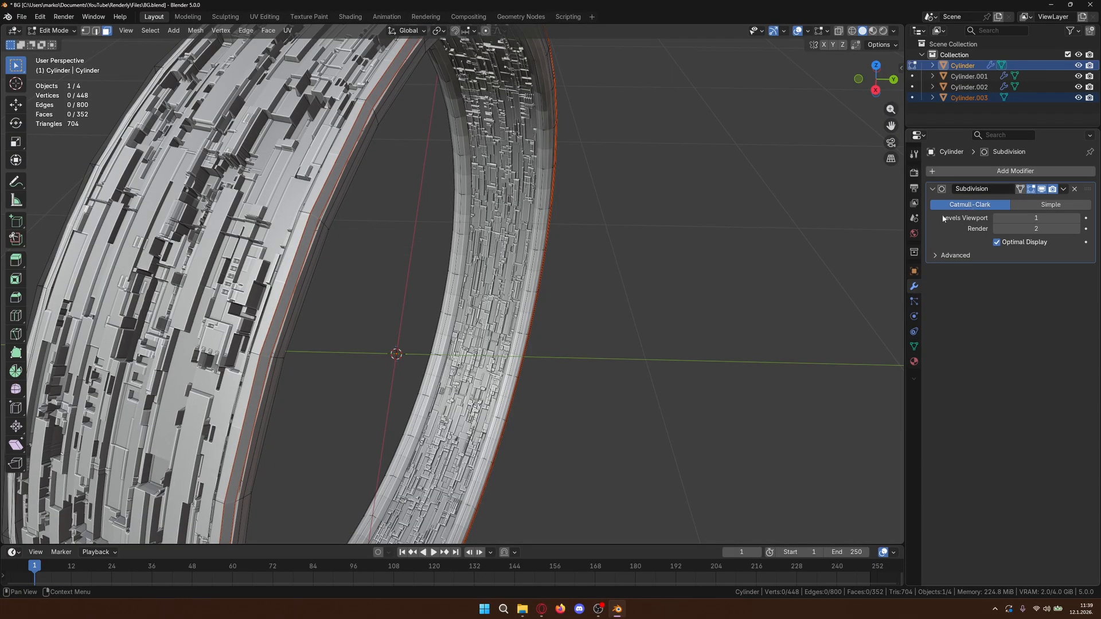
click(1080, 223)
click(1080, 223)
click(1077, 219)
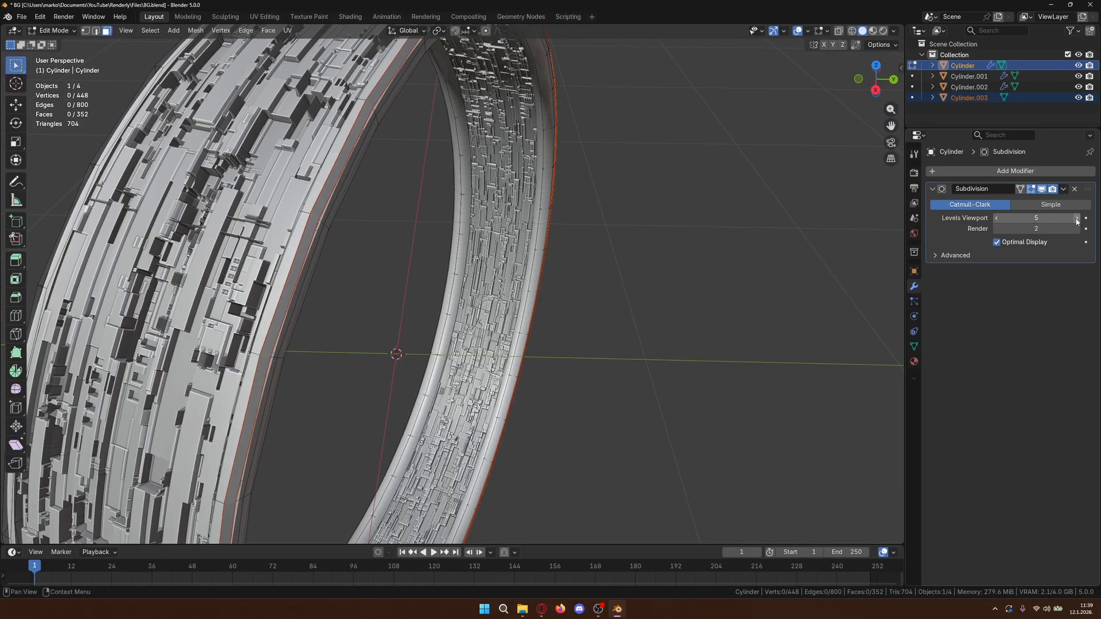
click(1077, 220)
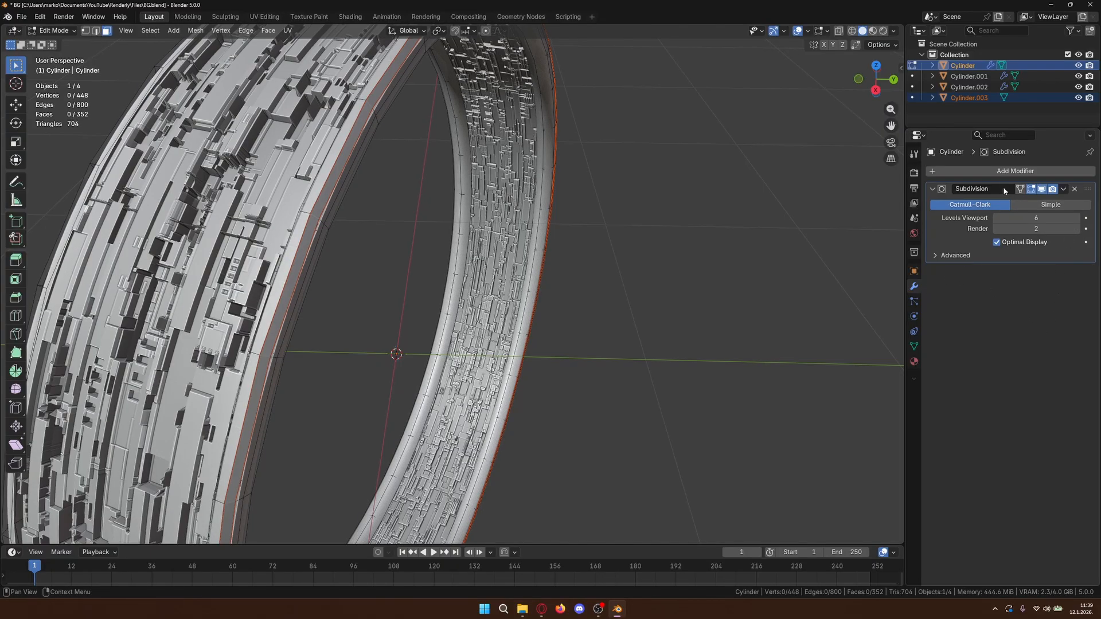
- Add a Displace modifier to the base ring using the Detail texture with UV coordinates
click(1000, 170)
text(d)
click(966, 196)
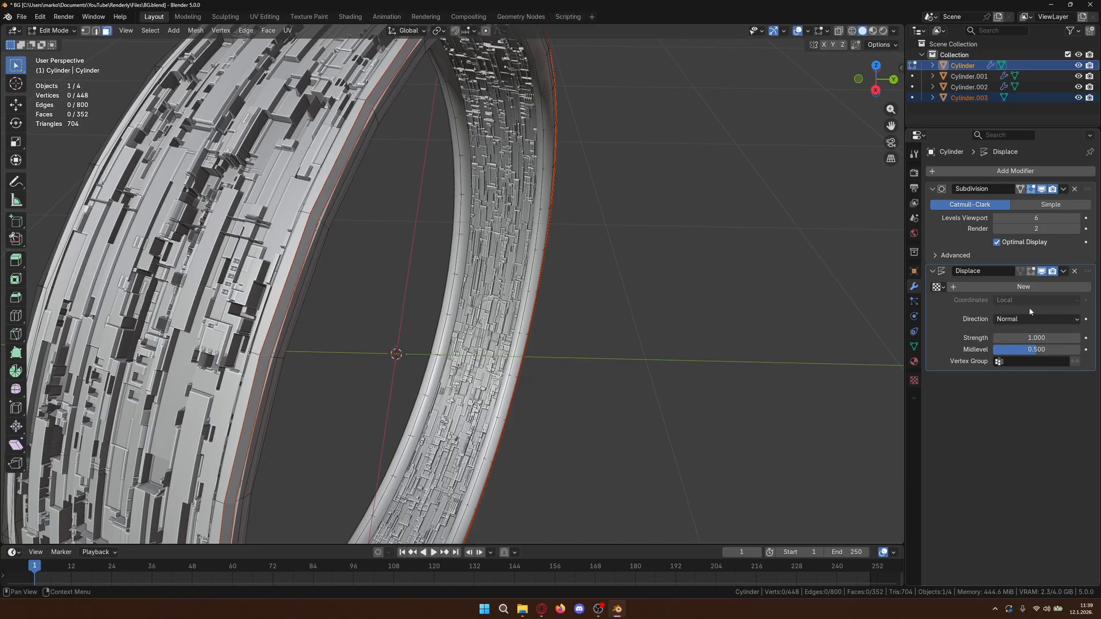
click(940, 288)
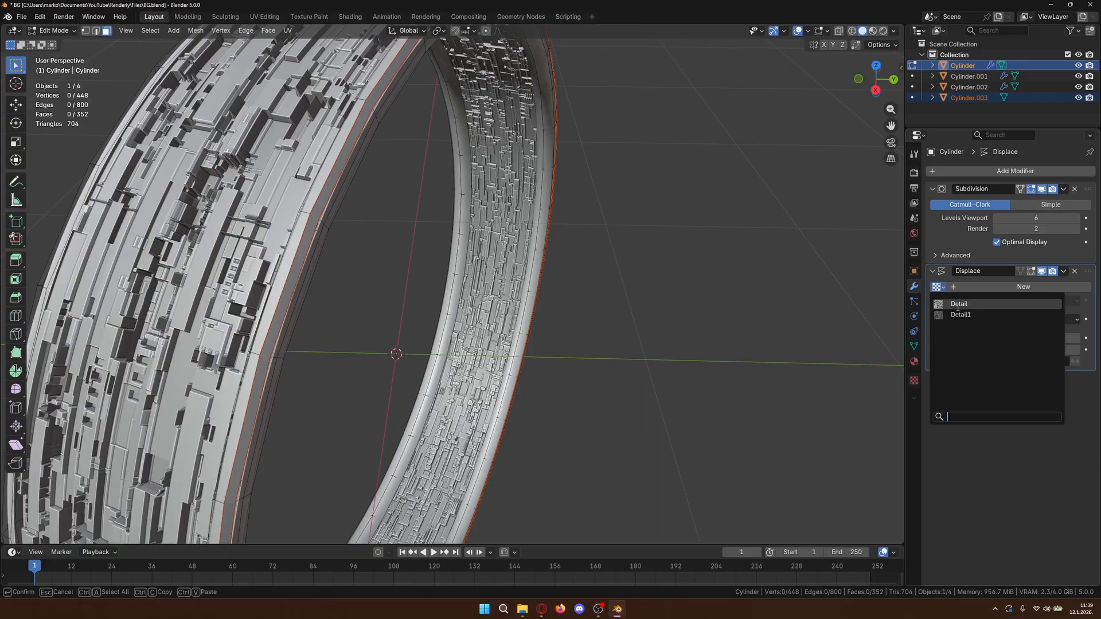
click(955, 305)
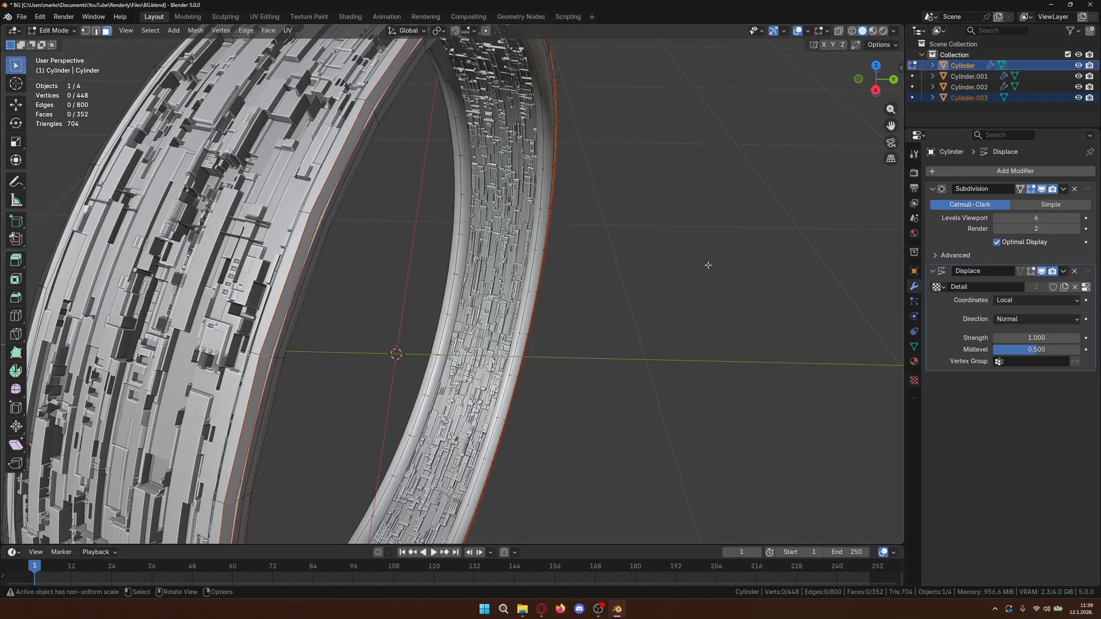
click(1037, 300)
click(1027, 348)
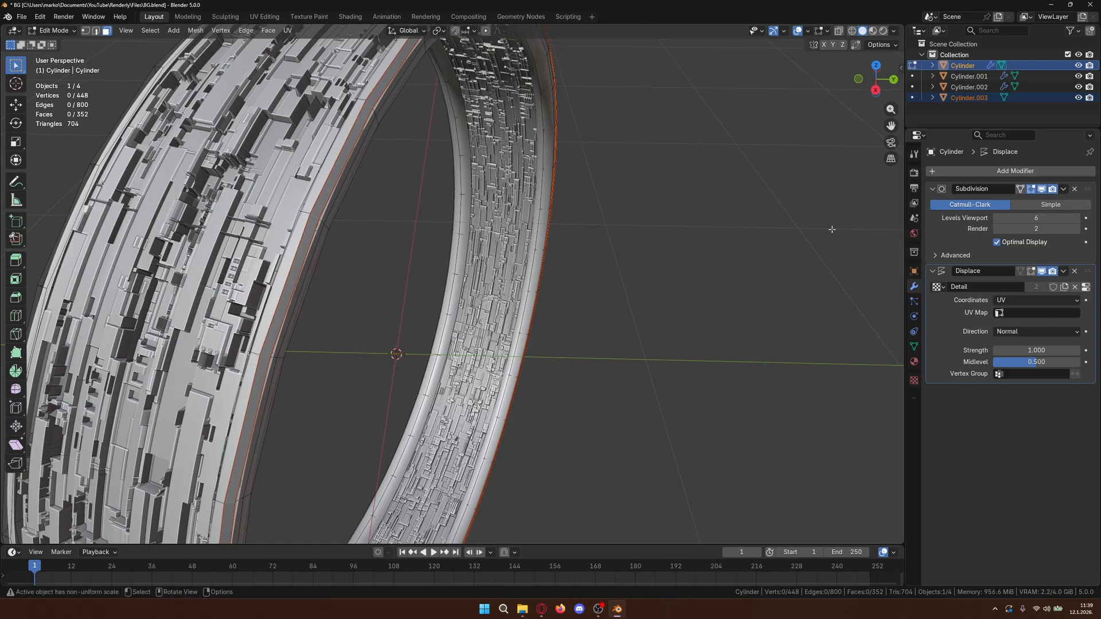
- Return to Object Mode and check the Displace strength used on the Cylinder.001 detail band
key(Tab)
click(504, 221)
scroll(677, 238, down, 4)
scroll(671, 241, up, 3)
middle_drag(671, 242, 644, 241)
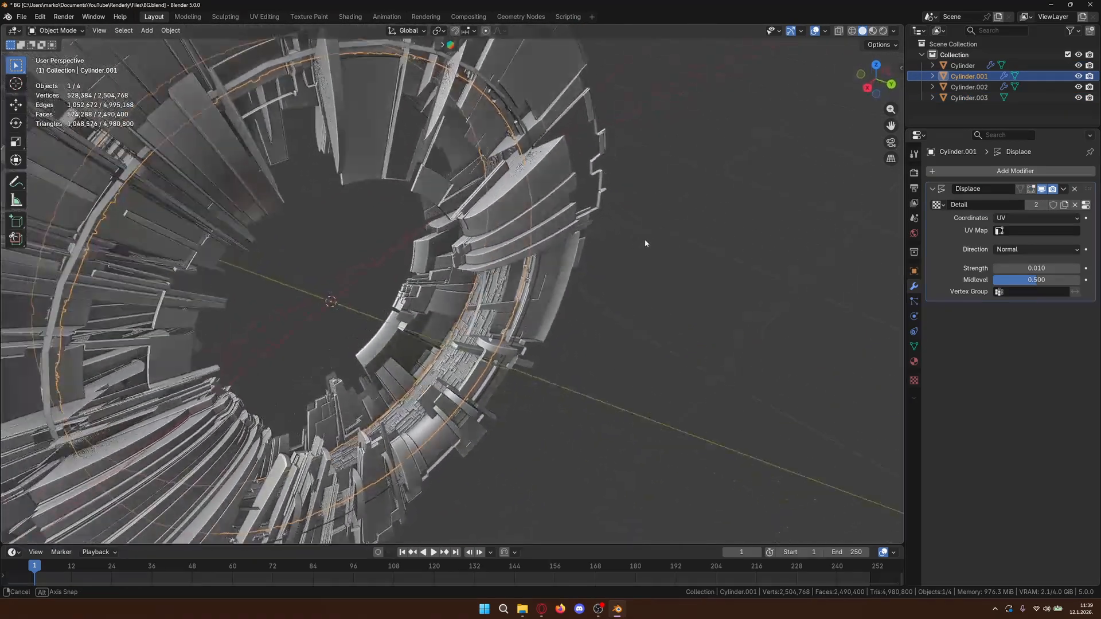
click(1049, 269)
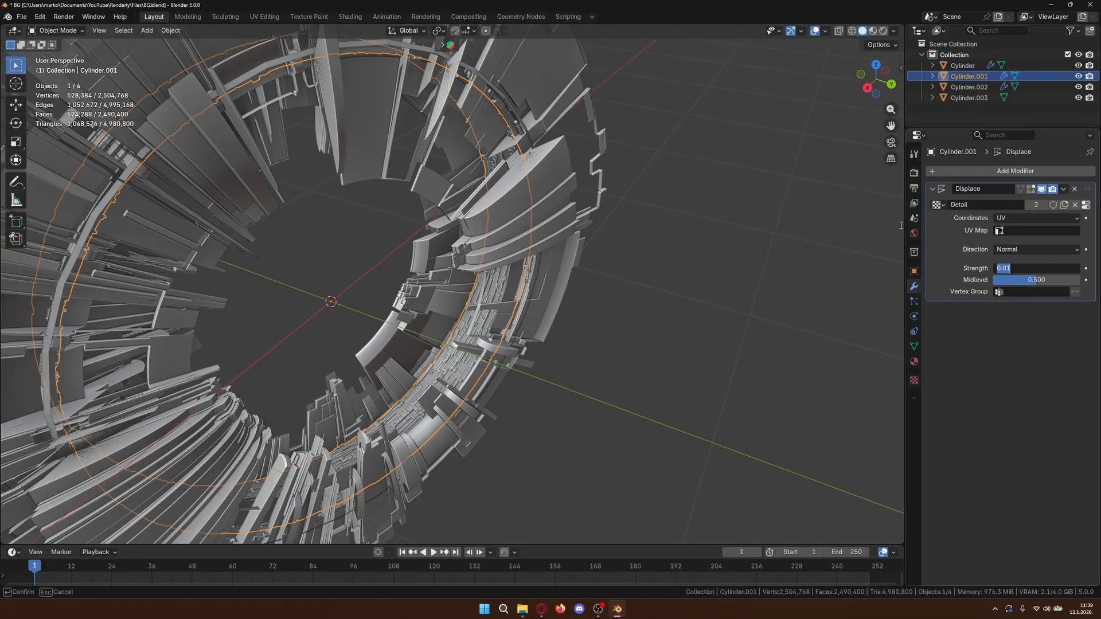
click(806, 244)
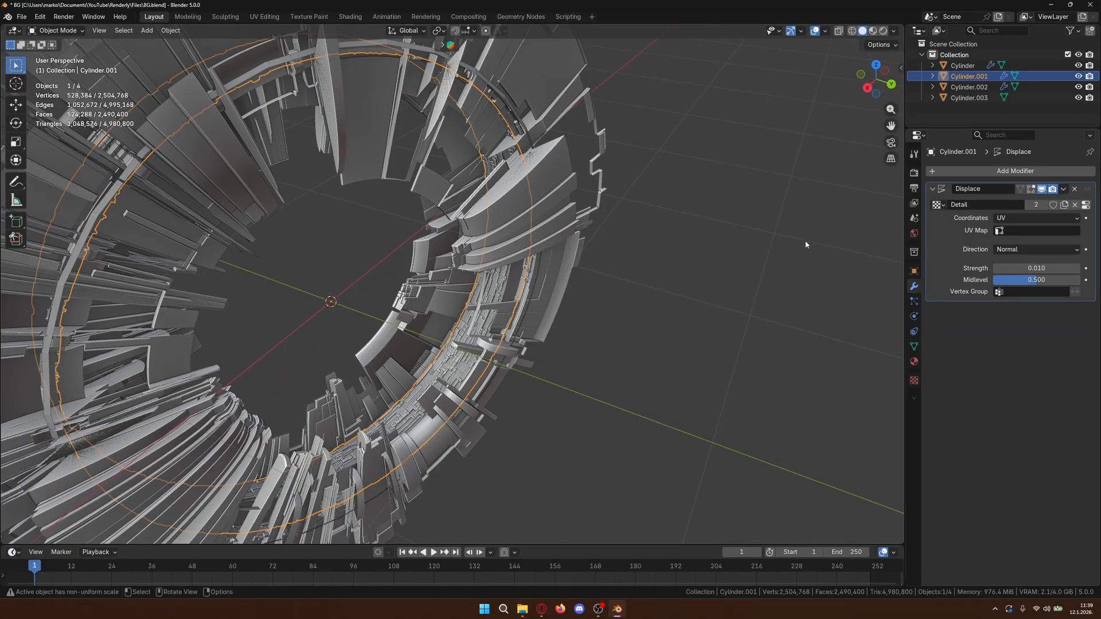
- Set the base ring's Displace strength to 0.01
click(539, 100)
click(1027, 365)
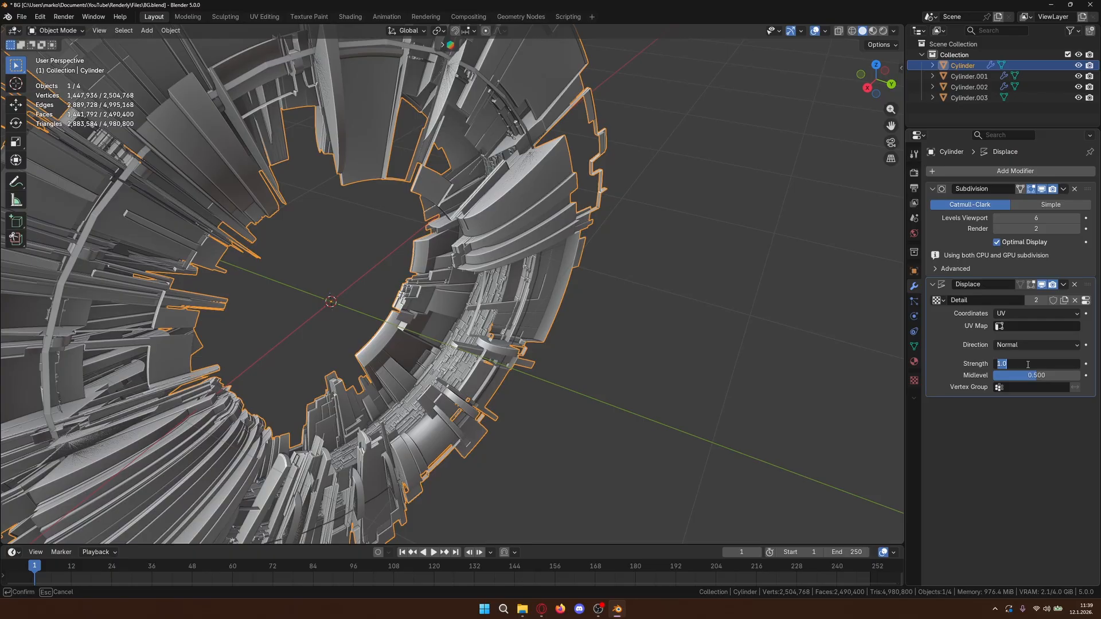
text(0.01)
key(Return)
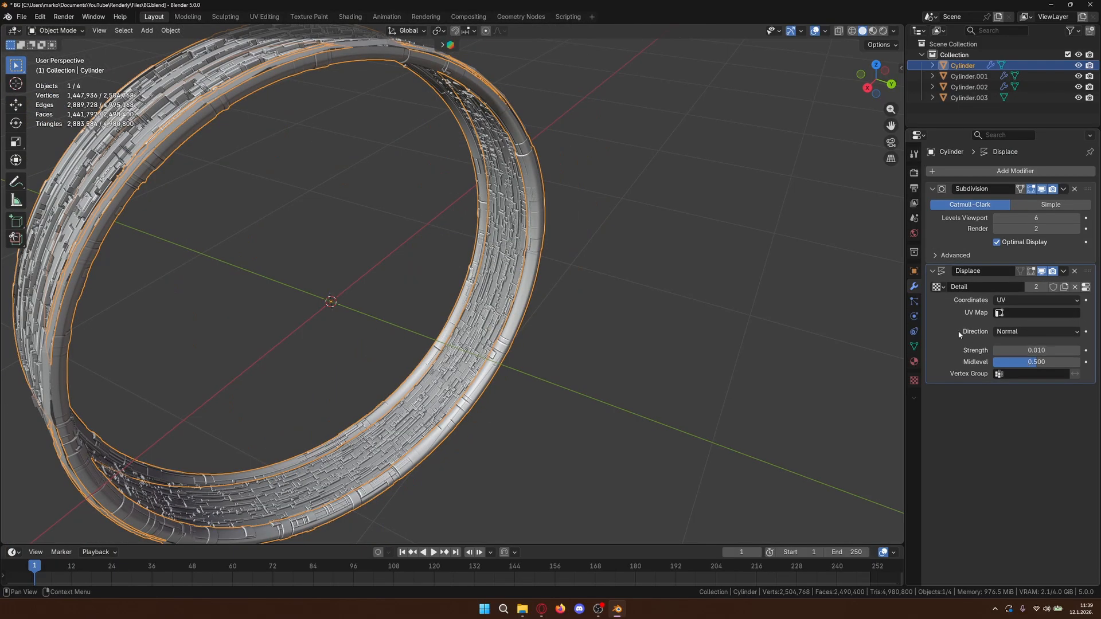
- Deselect the base ring and examine its displaced rim surfaces up close and from a distance
click(693, 285)
middle_drag(694, 284, 685, 332)
scroll(684, 331, up, 3)
scroll(681, 327, down, 2)
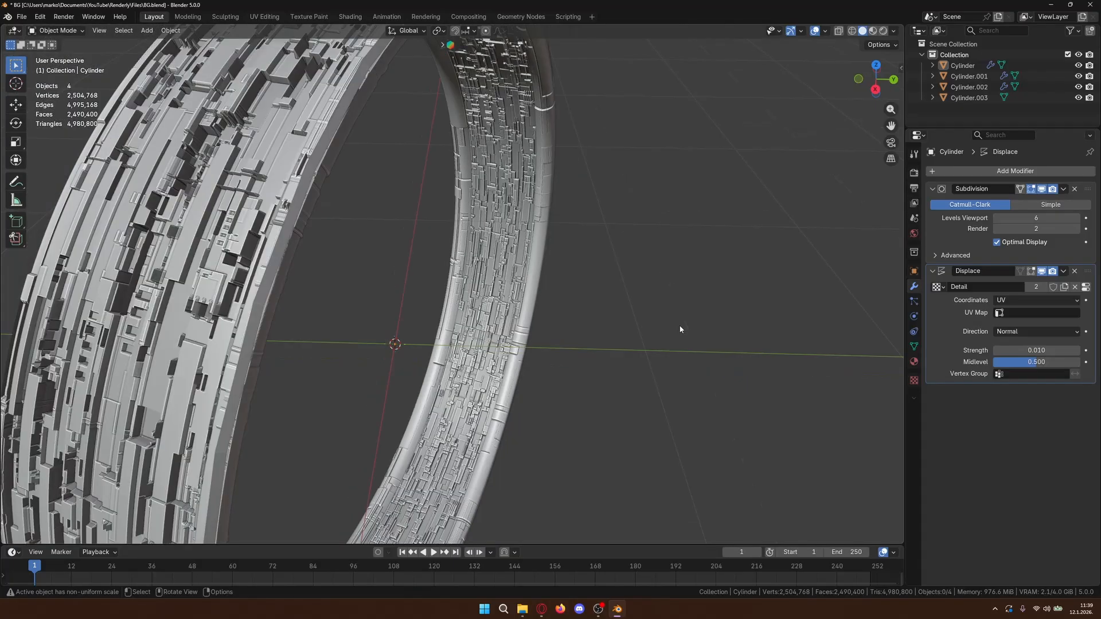
scroll(681, 328, up, 2)
scroll(680, 327, down, 2)
middle_drag(669, 323, 650, 325)
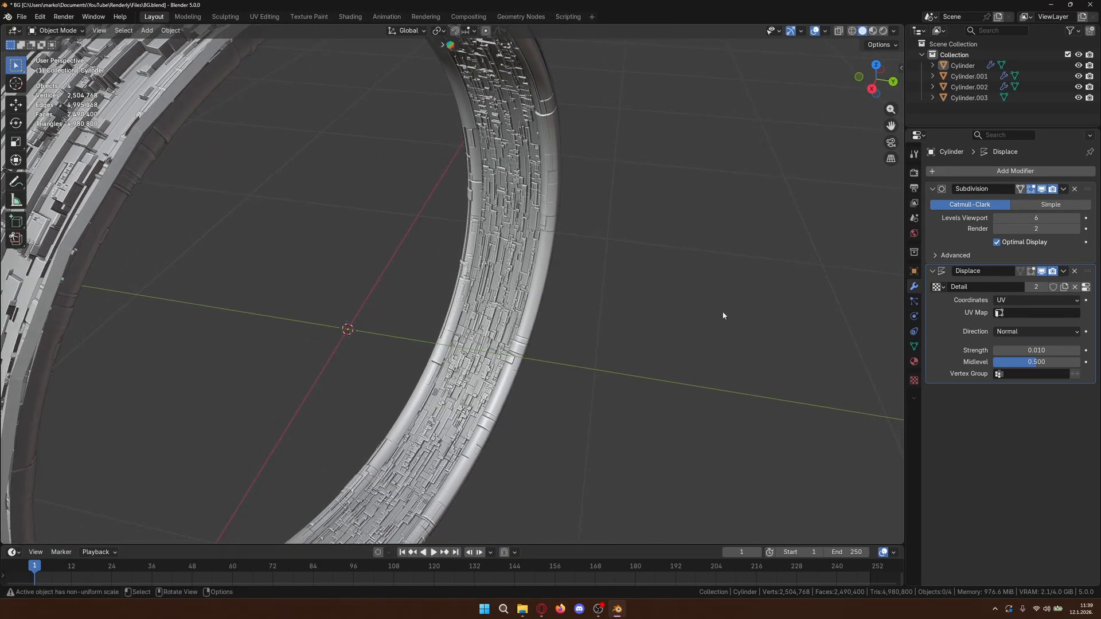
scroll(602, 277, down, 4)
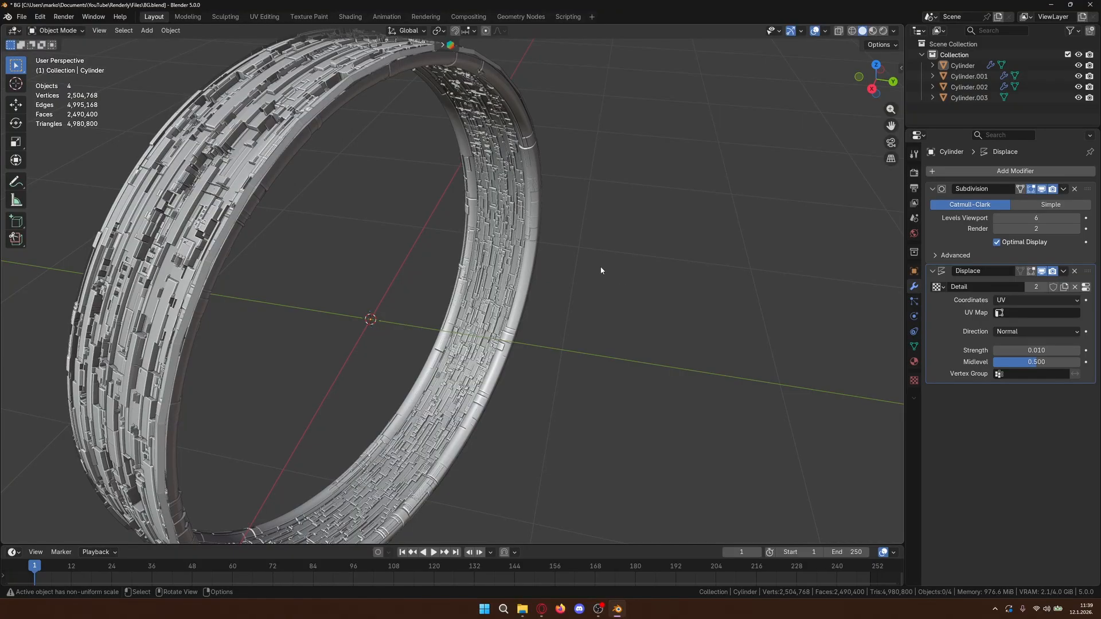
scroll(601, 269, up, 1)
click(344, 176)
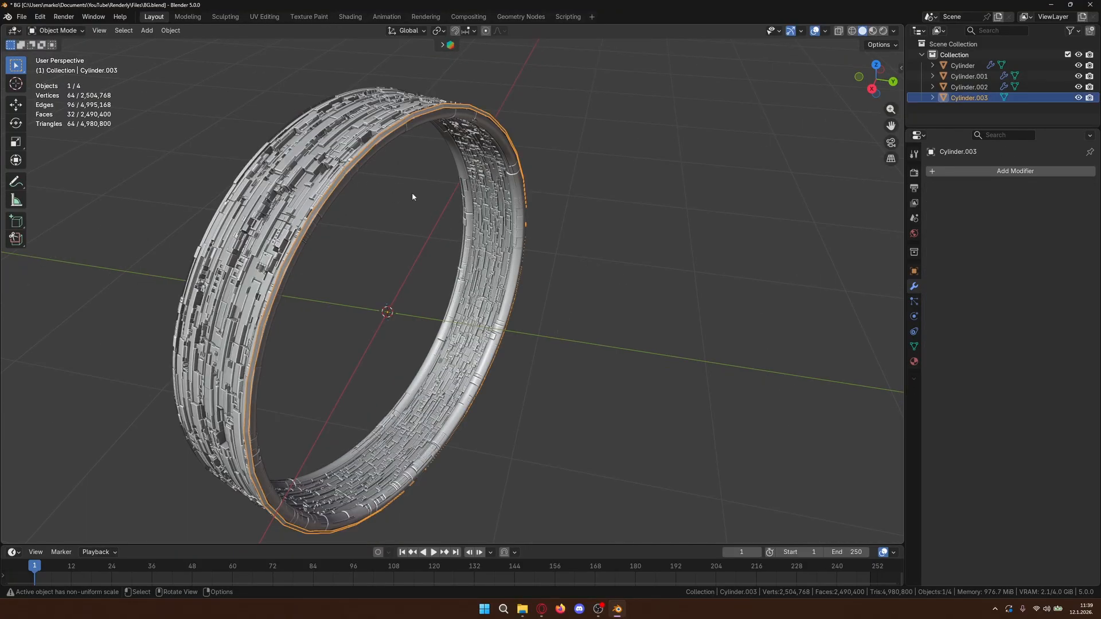
key(s)
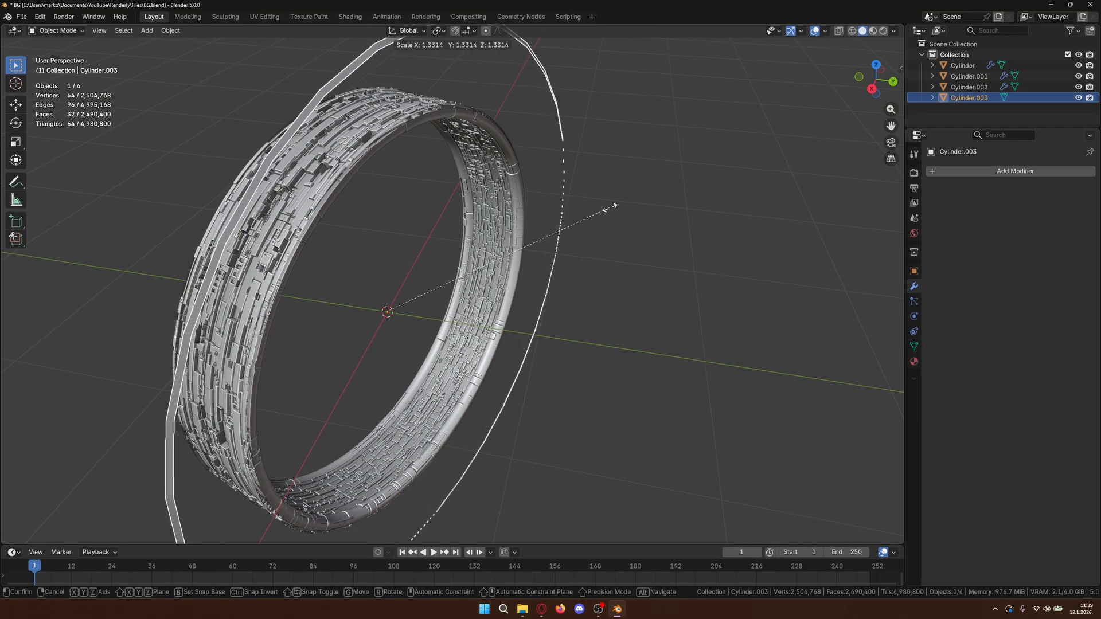
key(Escape)
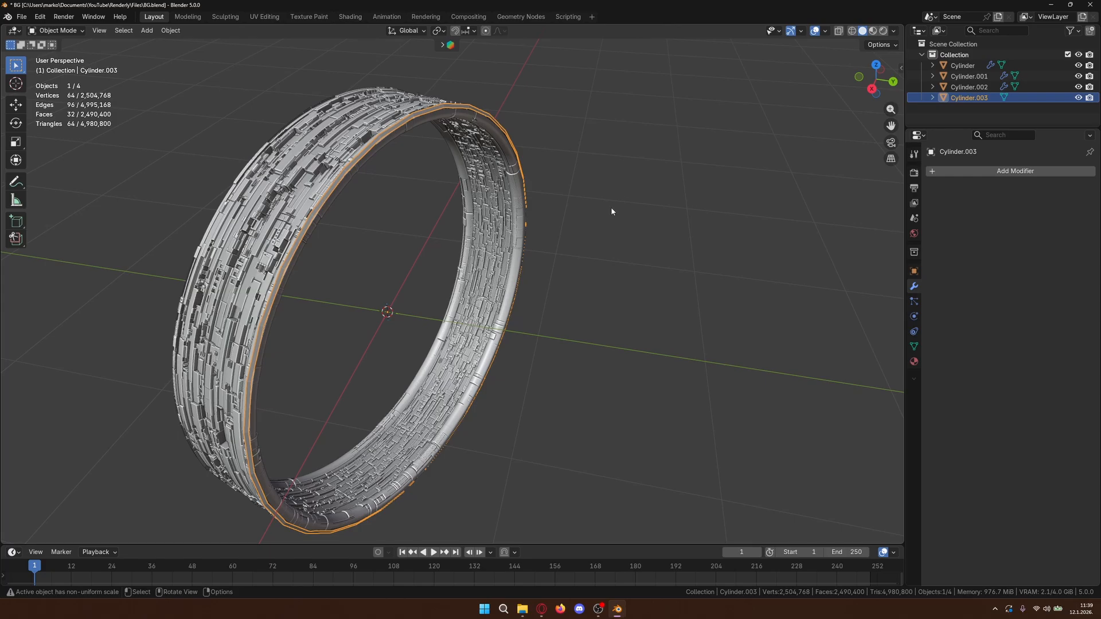
middle_drag(611, 211, 625, 209)
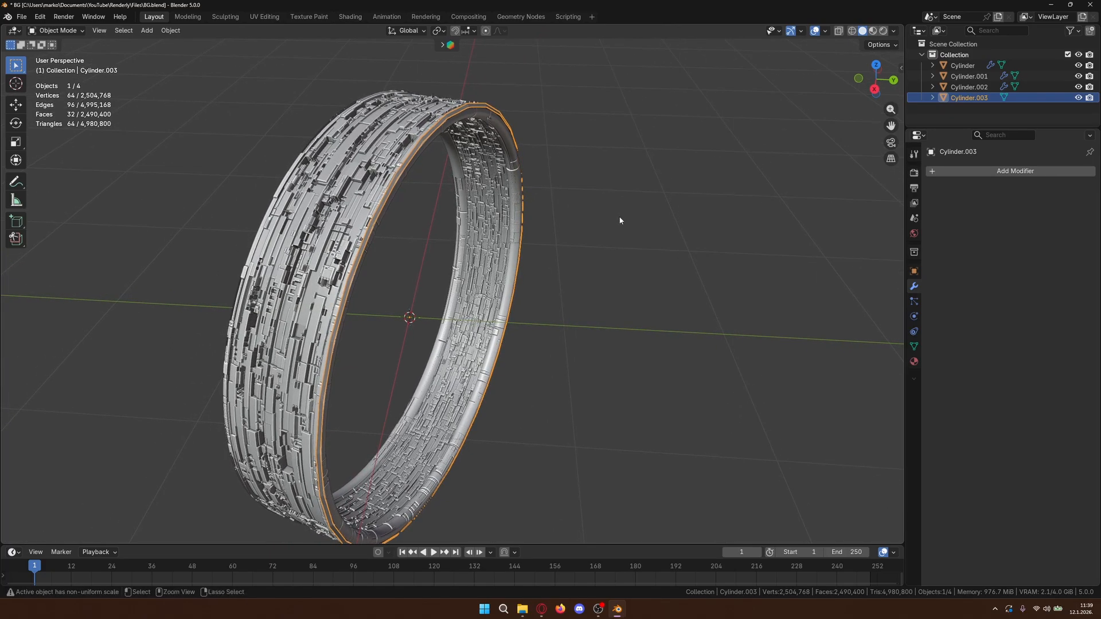
- Undo the base ring's Displace and Subdivision modifiers, going back to its unmodified mesh in Edit Mode
key(ctrl+z)
key(ctrl+z)
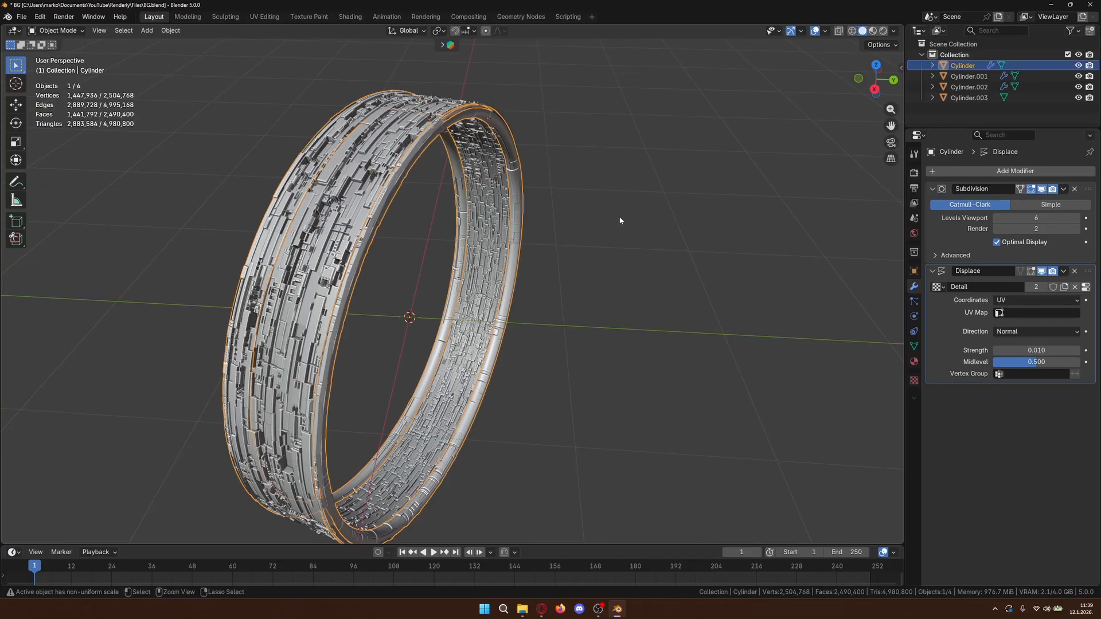
key(ctrl+z)
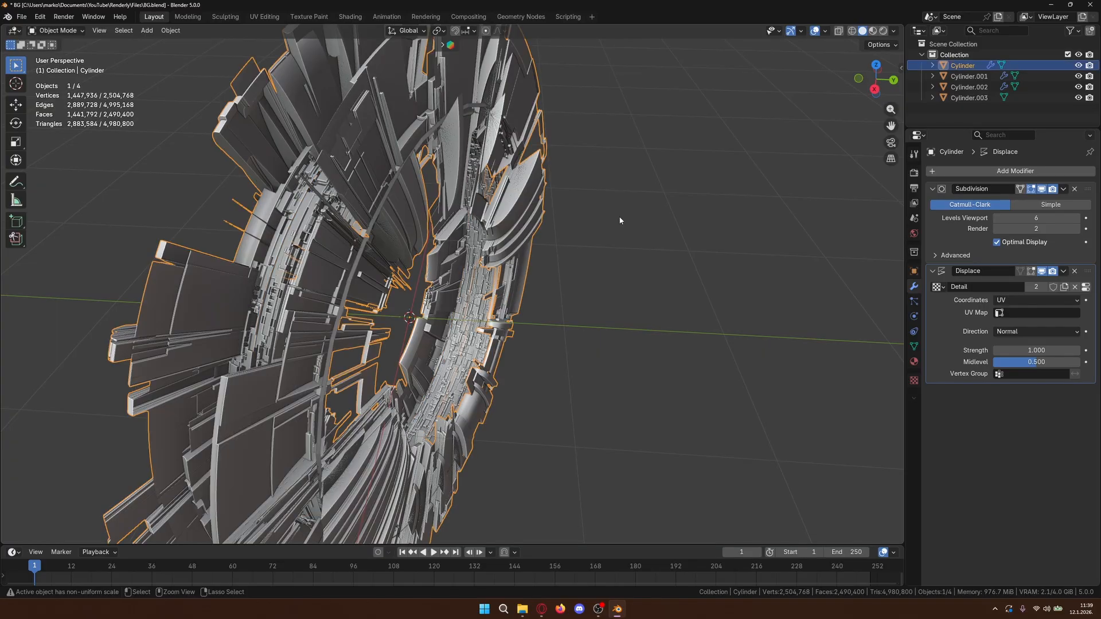
key(ctrl+z)
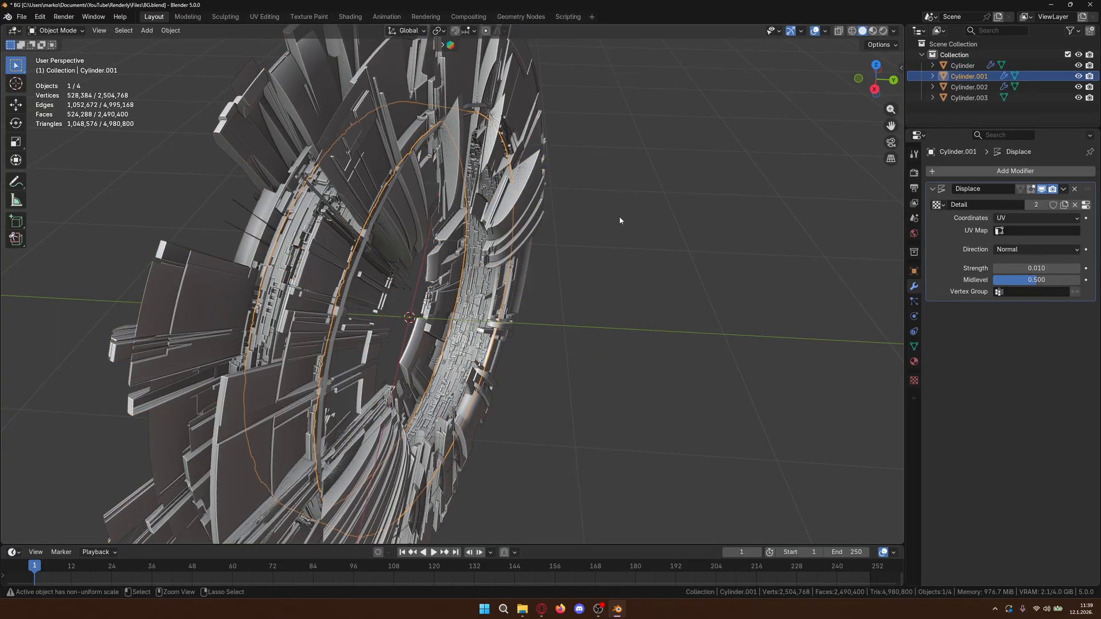
key(ctrl+z)
key(ctrl+z)
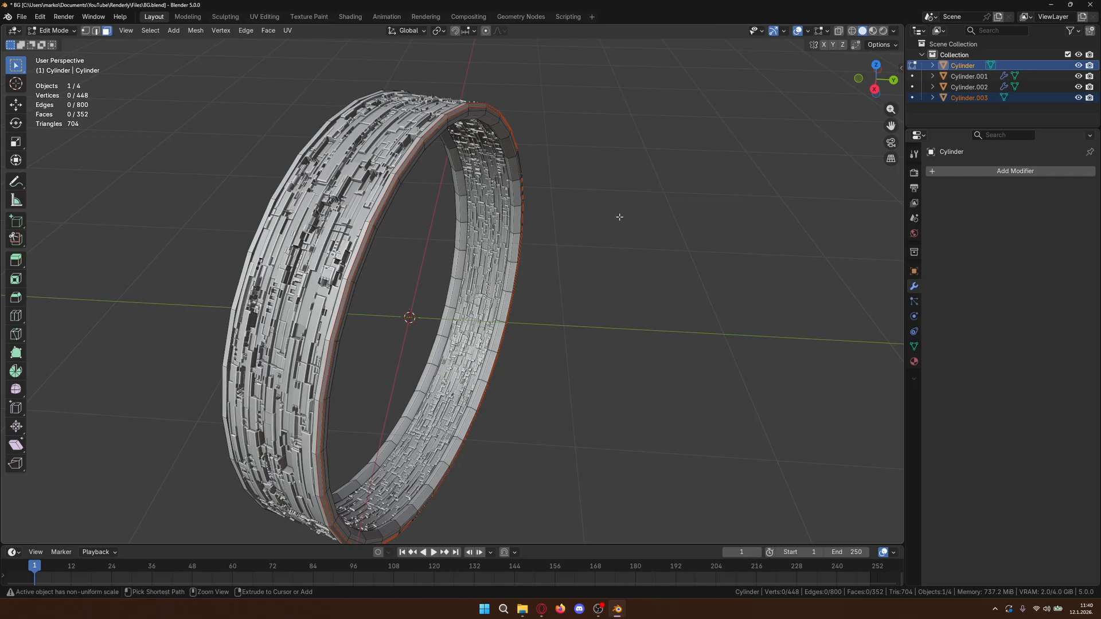
- Undo the separation of the rim faces into Cylinder.003 and return the base ring to Object Mode
scroll(382, 122, up, 5)
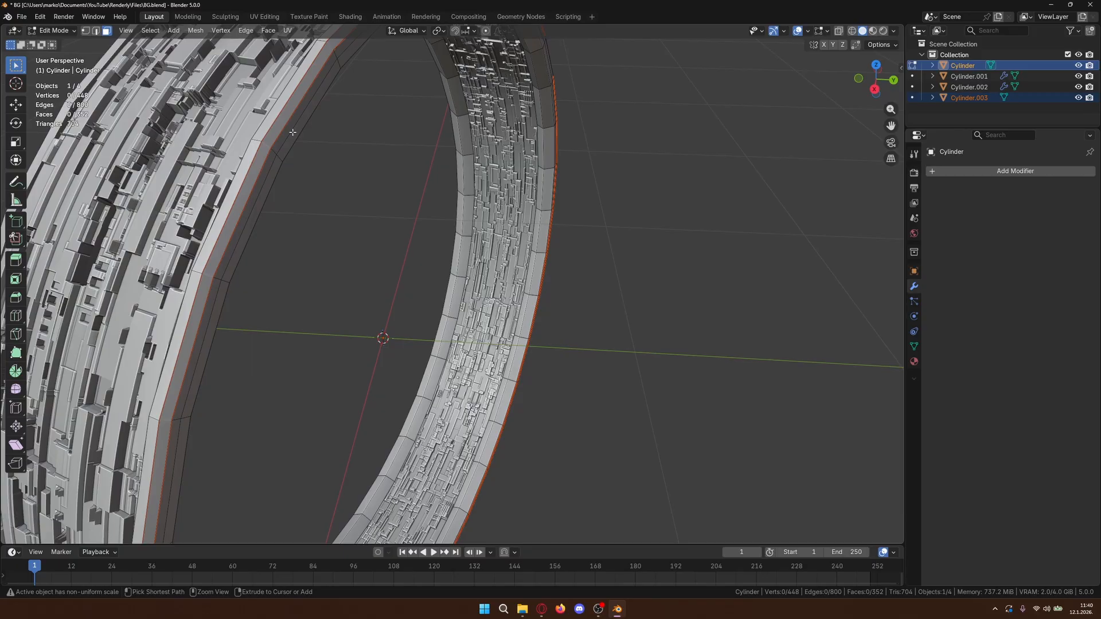
key(ctrl+z)
click(371, 180)
scroll(387, 213, down, 3)
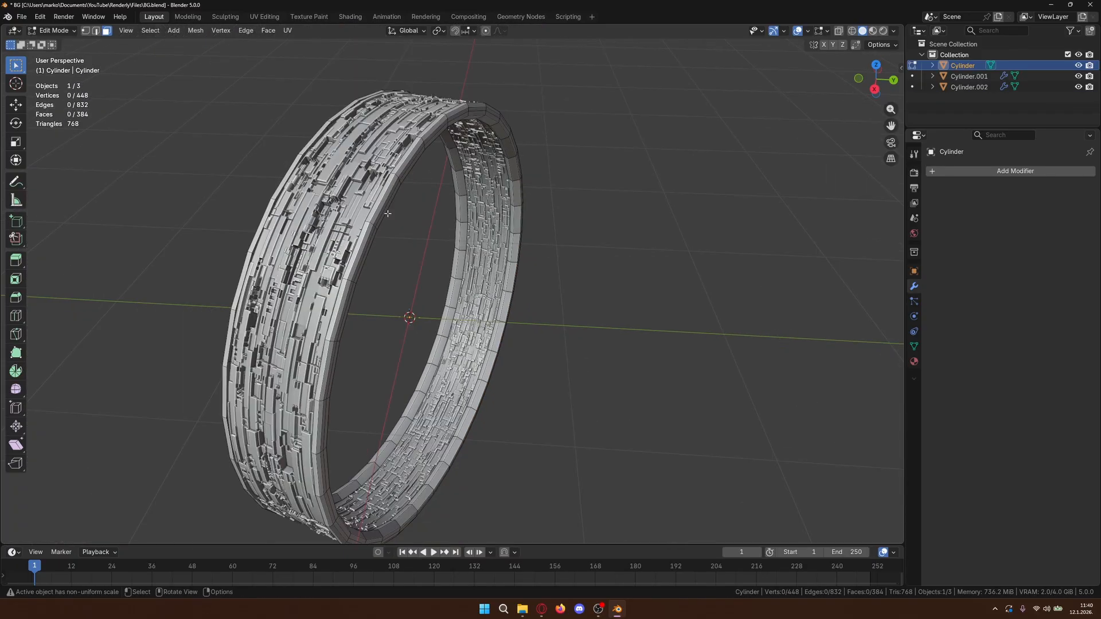
scroll(428, 259, up, 5)
key(Tab)
scroll(558, 268, down, 4)
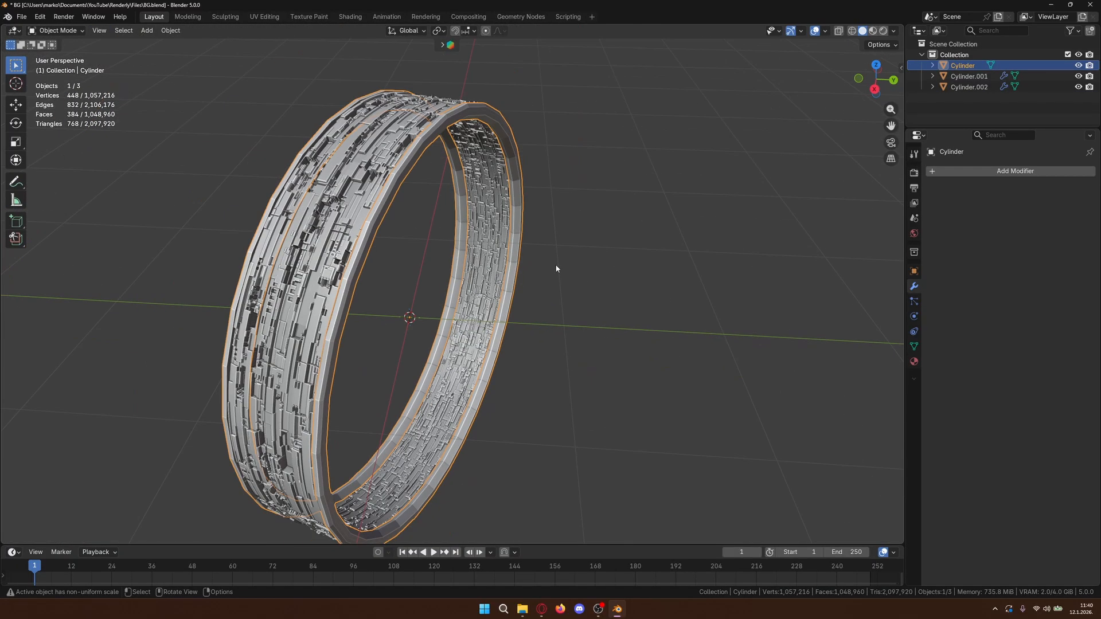
scroll(538, 274, up, 2)
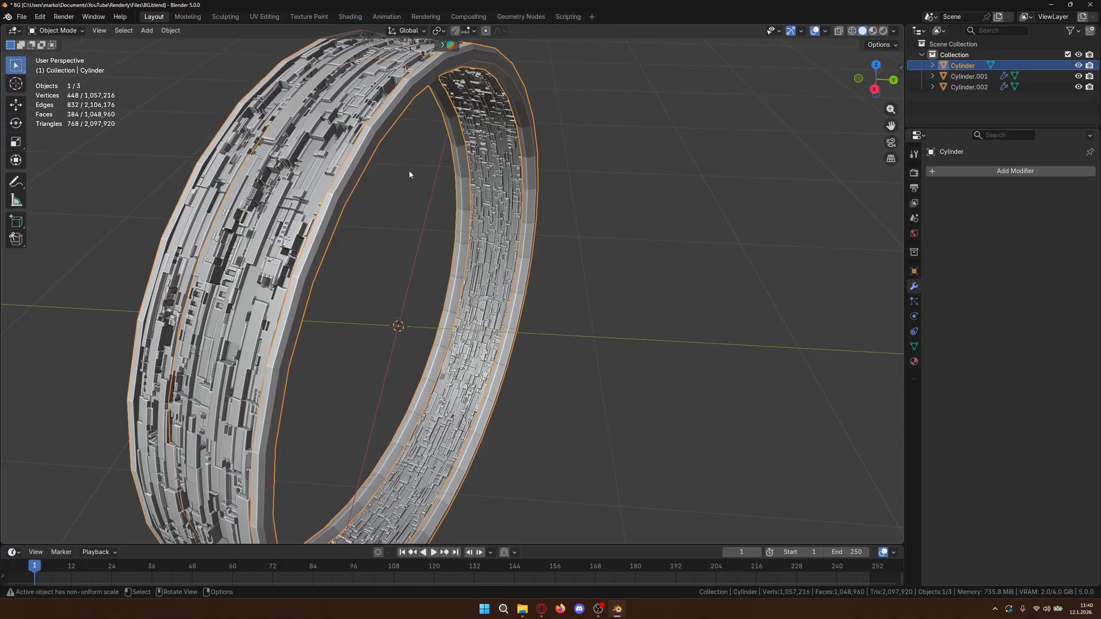
key(g)
right_click(579, 237)
- Add a Subdivision Surface modifier to the base ring with the viewport level set to 3
click(969, 171)
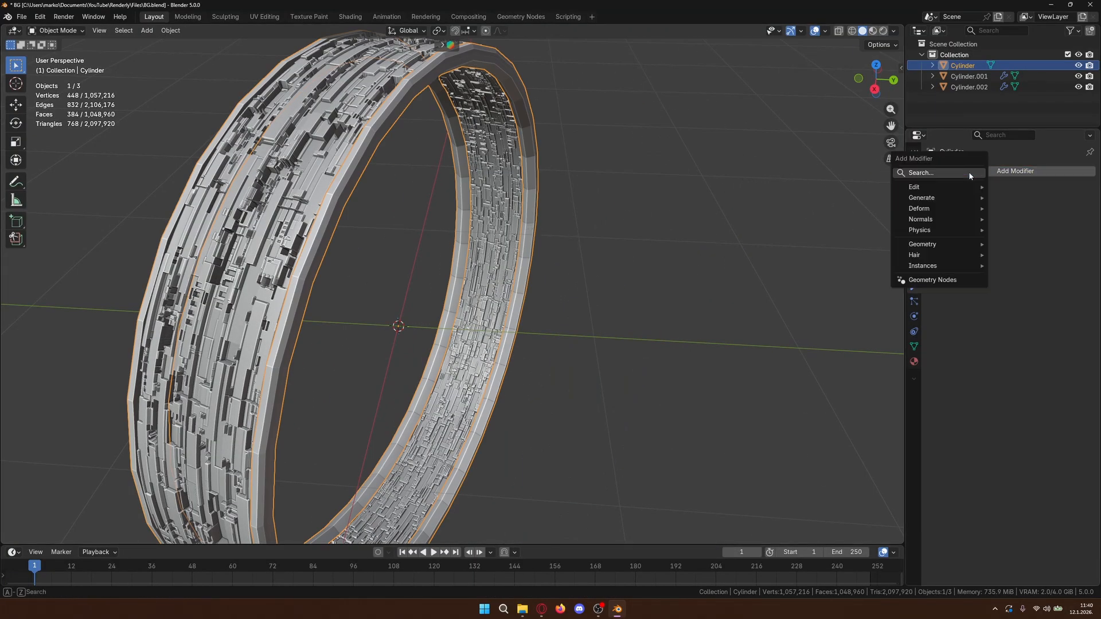
text(s)
click(937, 197)
click(1078, 218)
click(1077, 218)
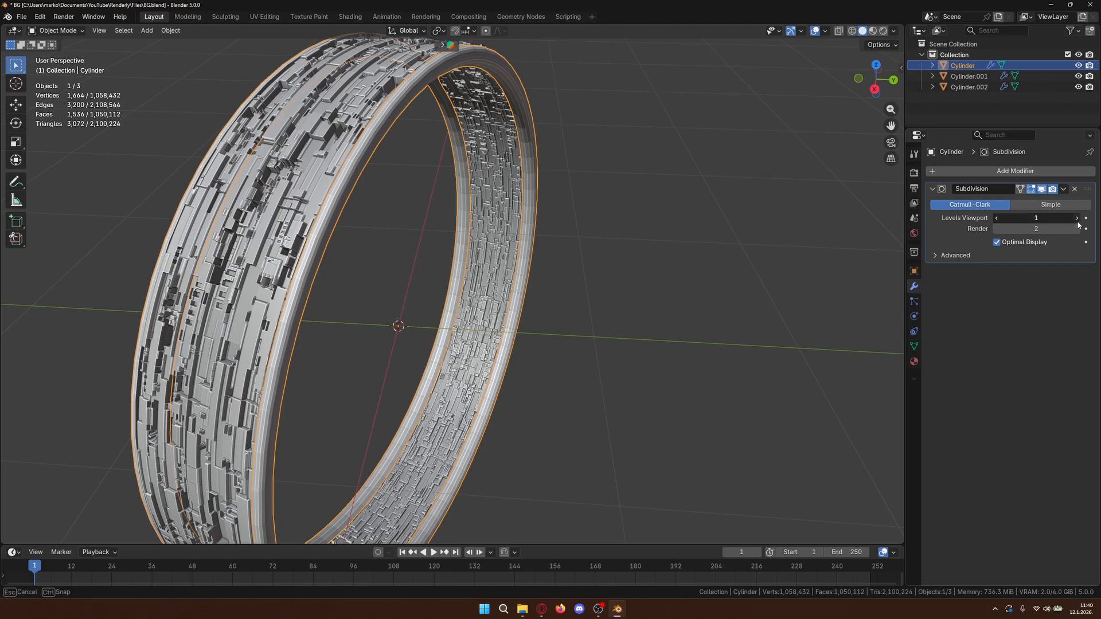
click(1077, 218)
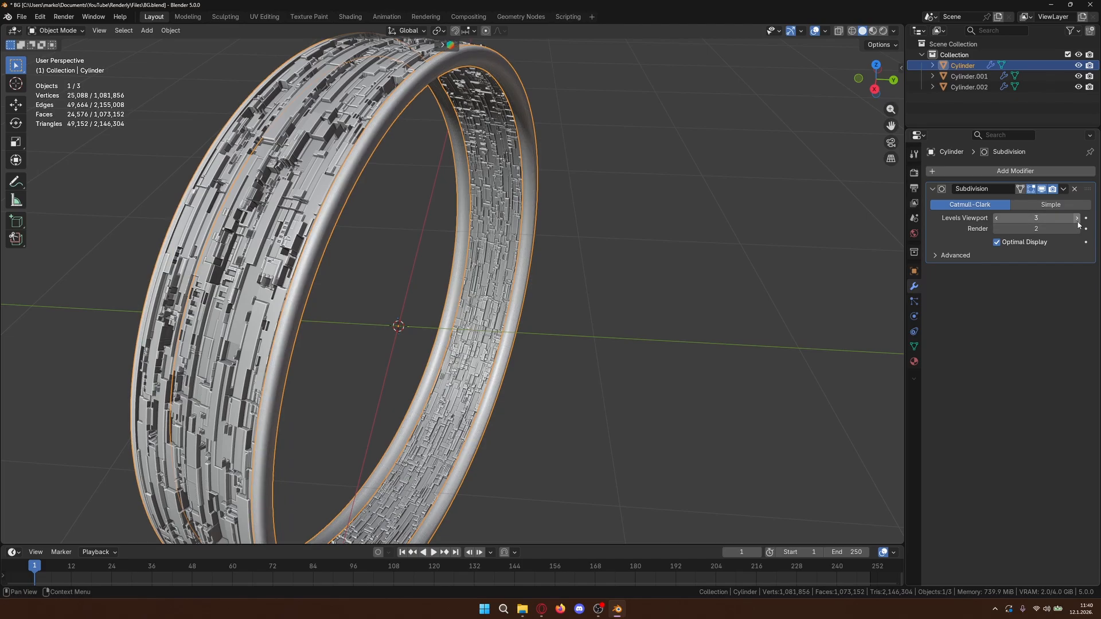
click(998, 221)
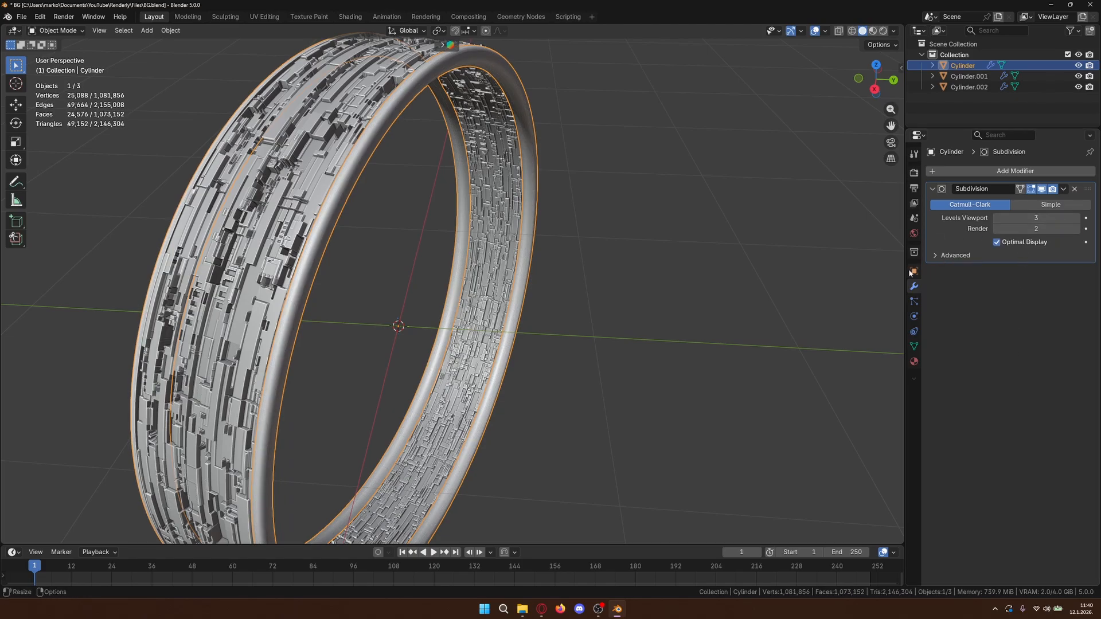
- Add a Displace modifier to the base ring and assign the existing Detail texture to it
click(991, 170)
text(d)
key(Return)
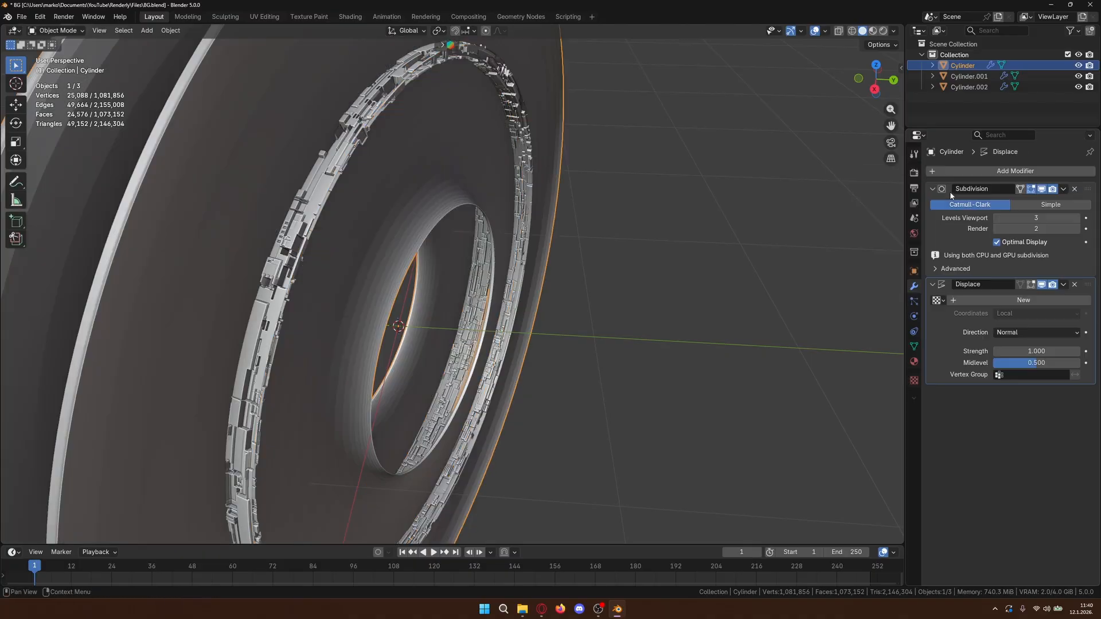
scroll(648, 195, down, 3)
middle_drag(648, 198, 682, 207)
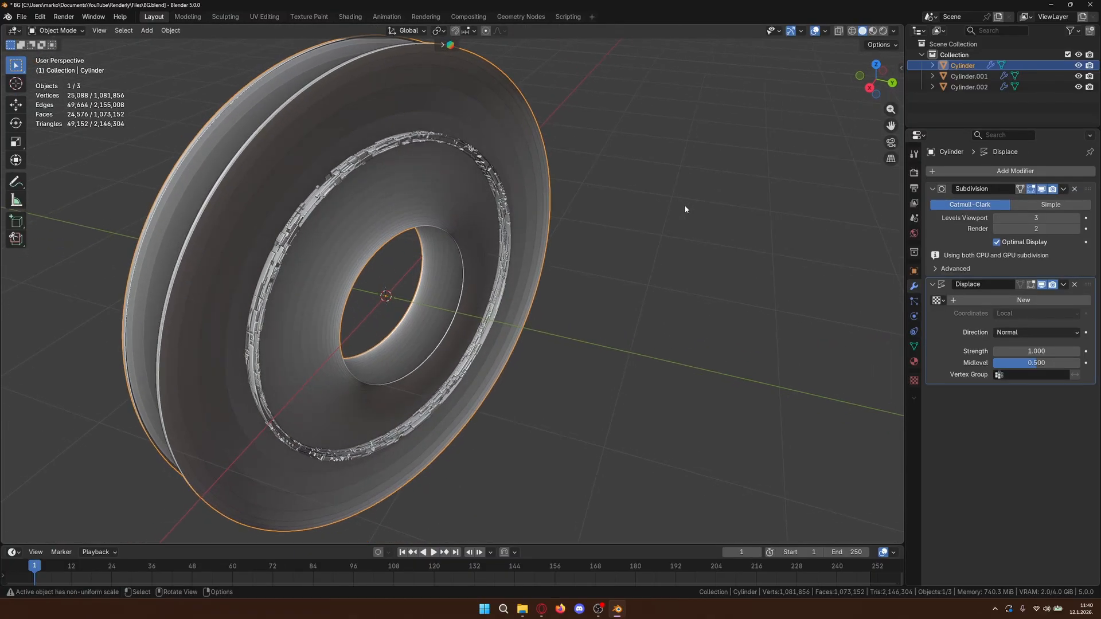
click(938, 300)
click(958, 317)
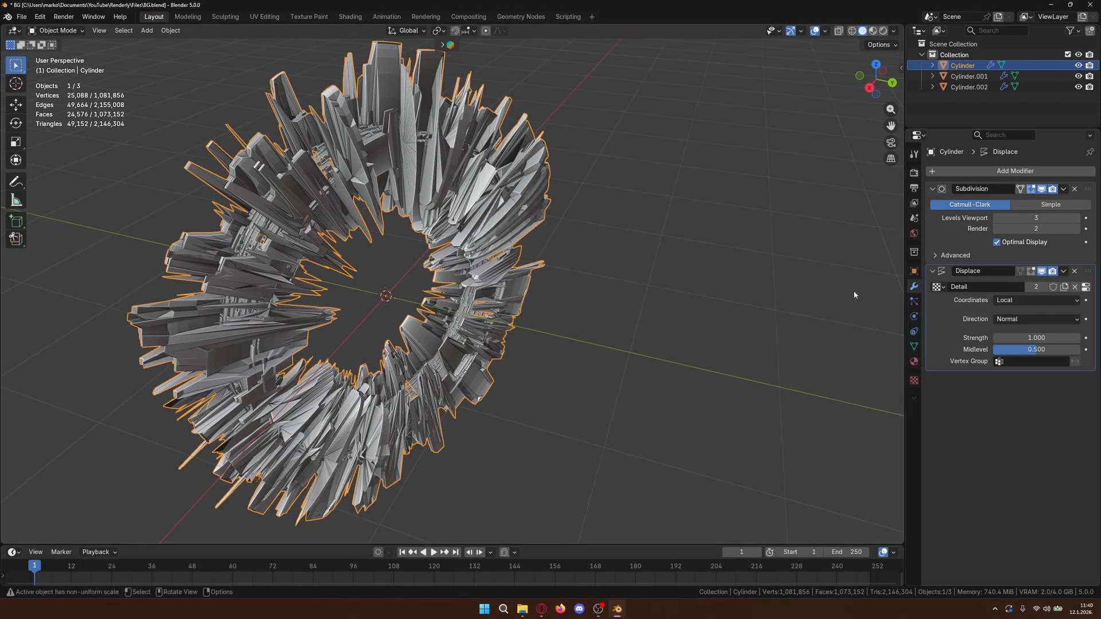
- Set the base ring's Displace strength to 0.1 and inspect the displaced rims up close
click(1036, 338)
text(0)
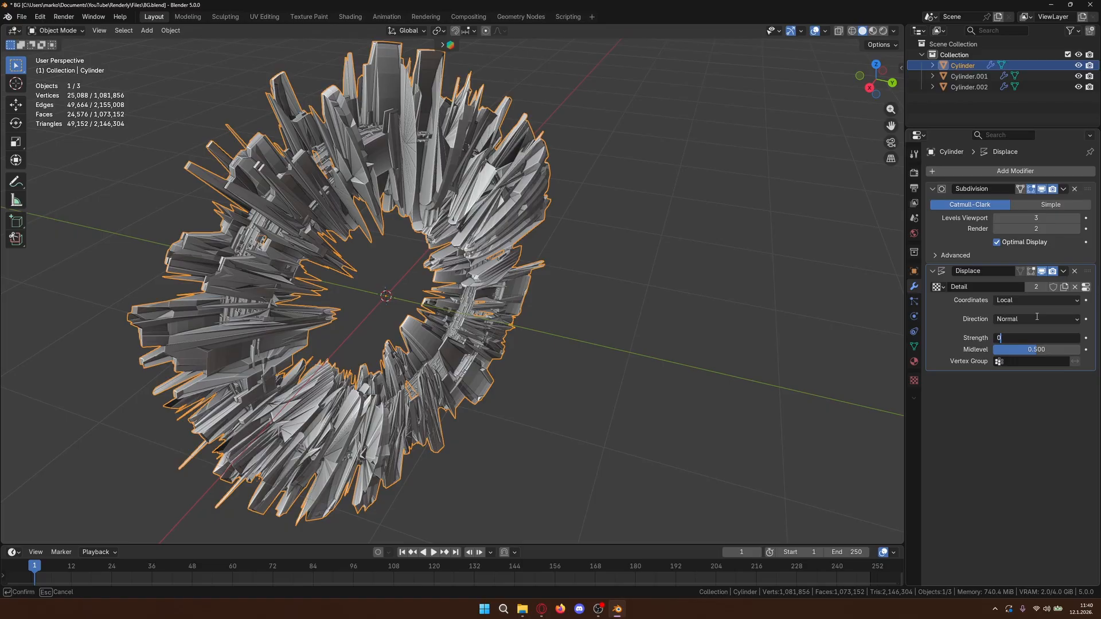
text(.1)
key(Return)
scroll(589, 182, up, 4)
scroll(589, 182, up, 2)
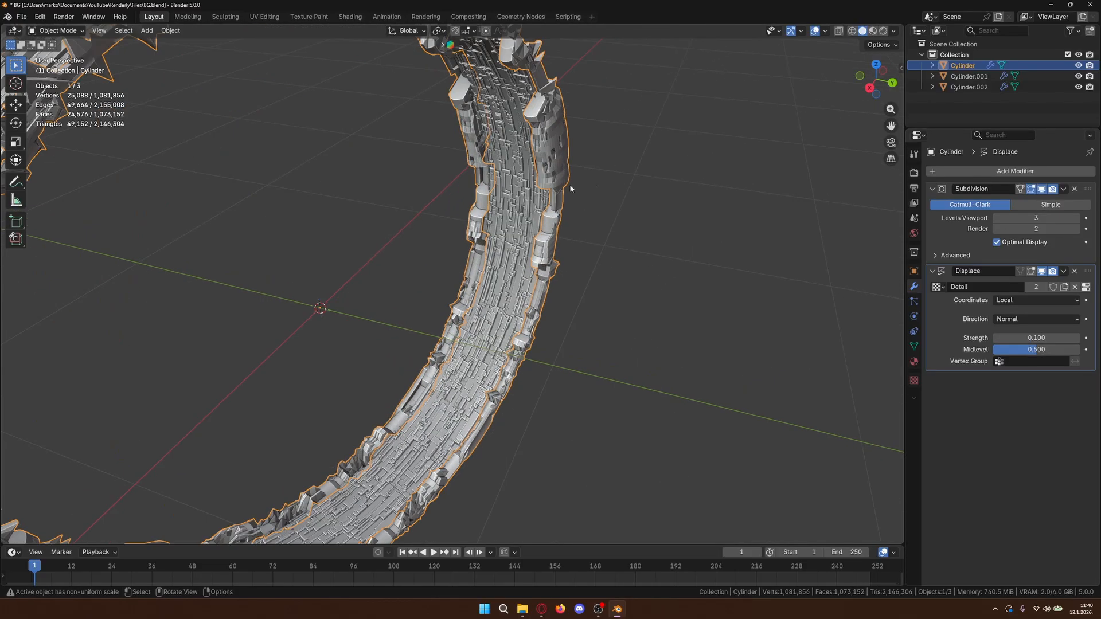
- Raise the base ring's Subdivision viewport level to 6
click(1077, 218)
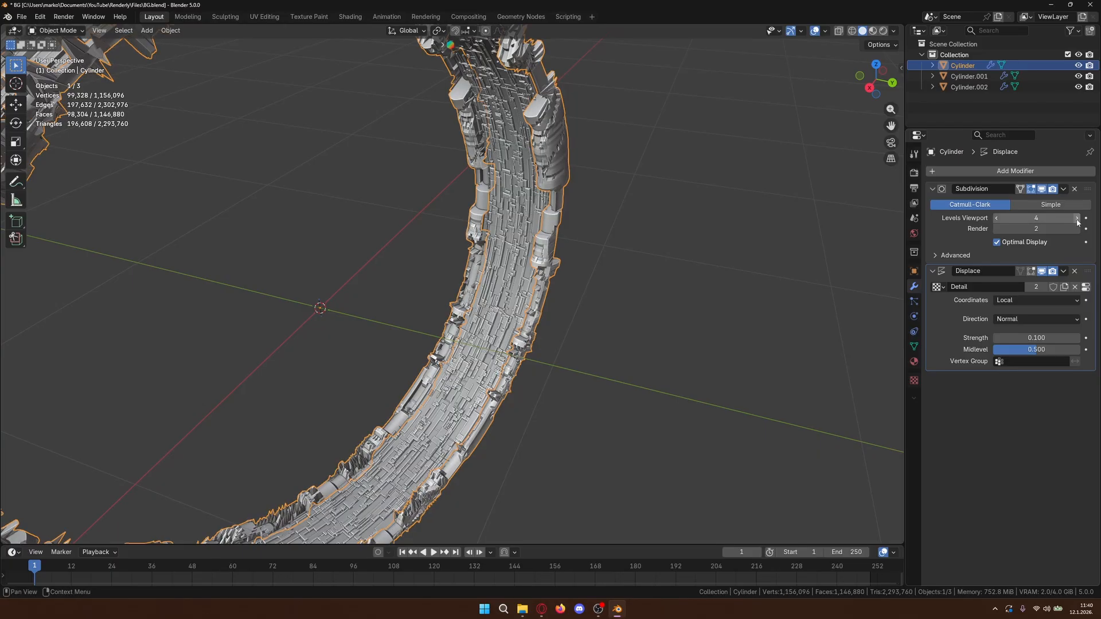
click(1077, 219)
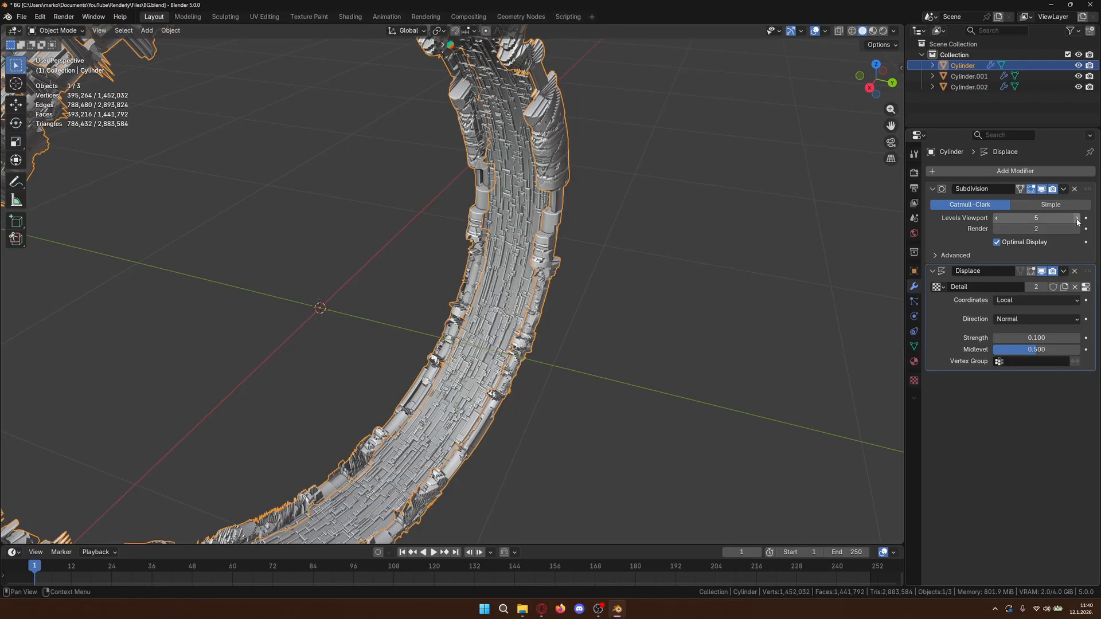
drag(1077, 222, 1077, 222)
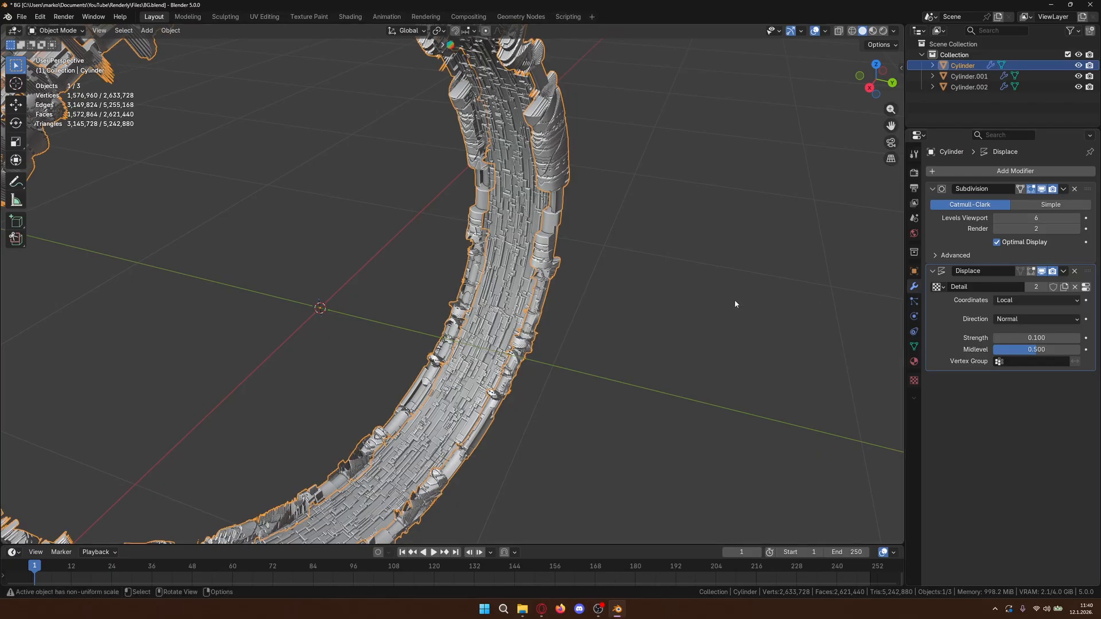
- Switch the base ring's Displace coordinates to UV, and save the file with the ring deselected
middle_drag(547, 269, 632, 302)
click(1037, 300)
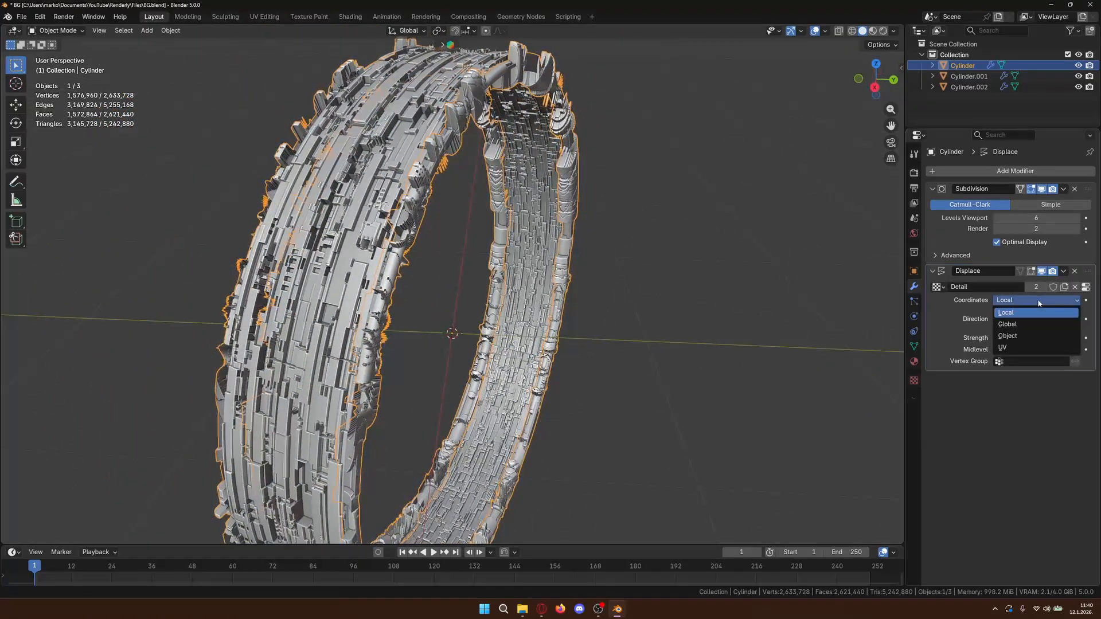
click(1020, 348)
middle_drag(723, 321, 678, 320)
click(677, 321)
scroll(625, 352, up, 4)
middle_drag(614, 374, 652, 357)
scroll(645, 392, up, 3)
key(ctrl+s)
mouse_move(677, 312)
middle_down()
mouse_move(667, 313)
mouse_move(675, 317)
middle_up()
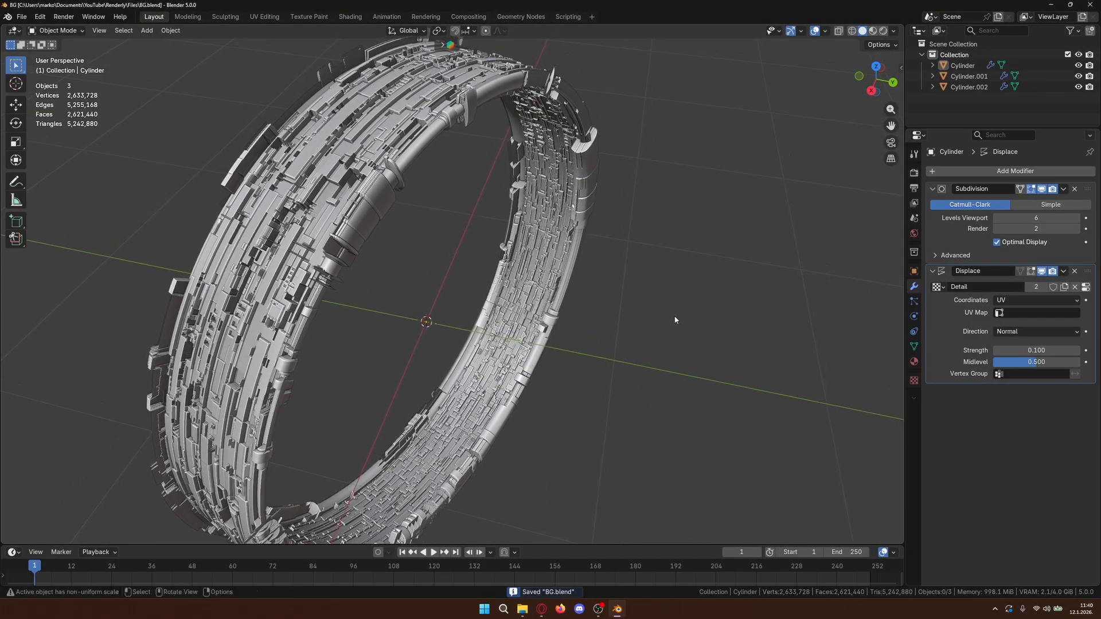
- Set the base ring's Displace strength to 0.05 and inspect the rim detail from several angles
click(1048, 351)
text(0.05)
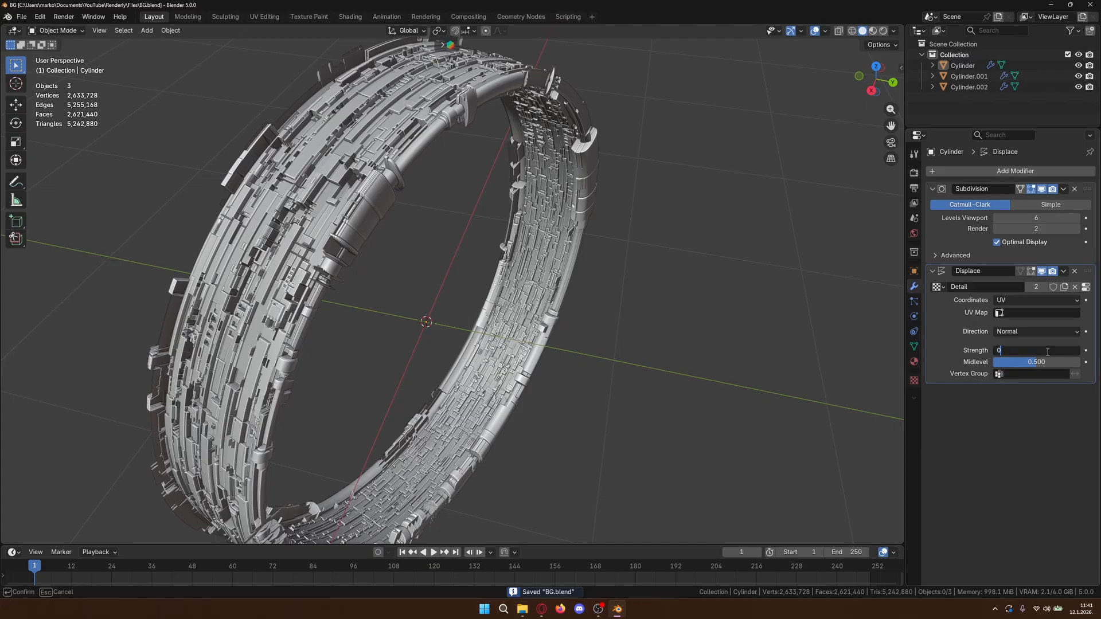
key(Return)
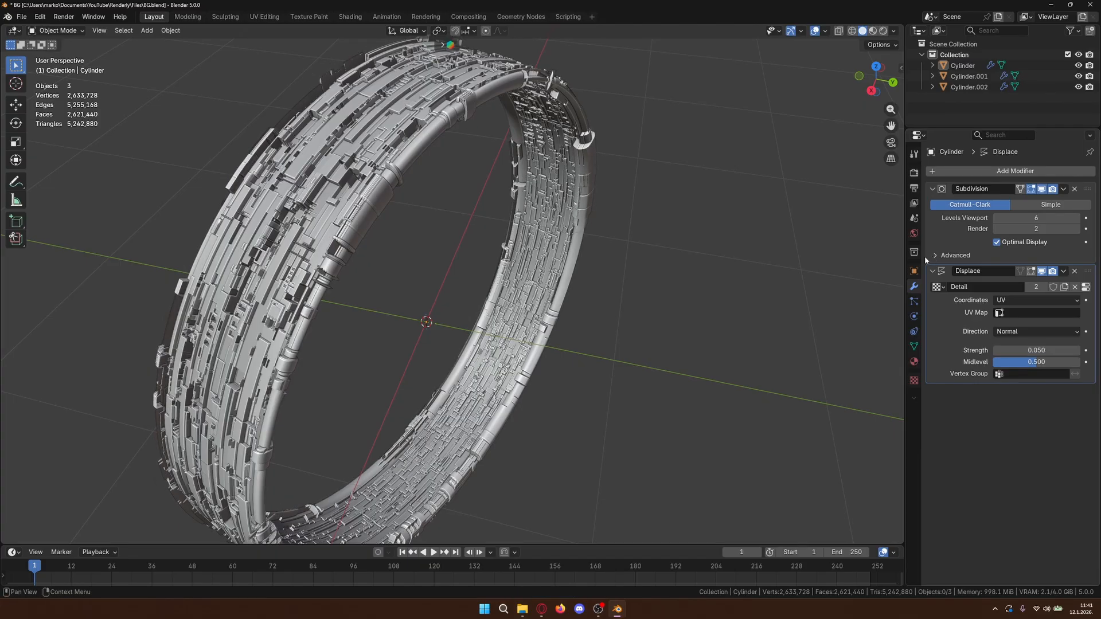
scroll(746, 230, up, 2)
scroll(742, 258, down, 2)
mouse_move(743, 277)
middle_down()
mouse_move(747, 257)
mouse_move(733, 268)
middle_up()
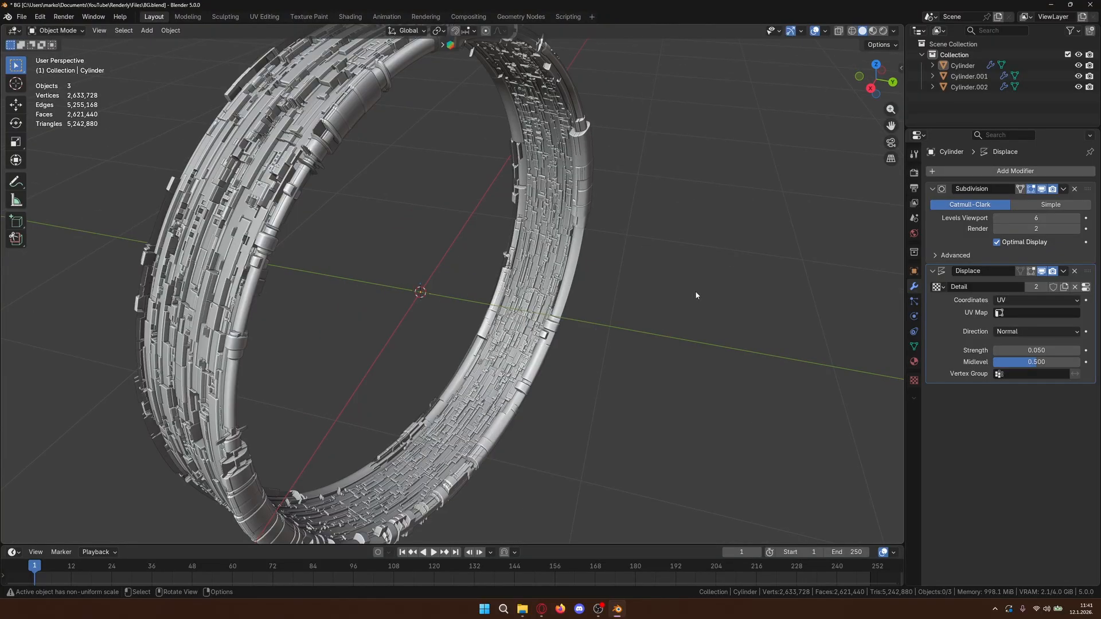
shift+middle_drag(679, 246, 690, 268)
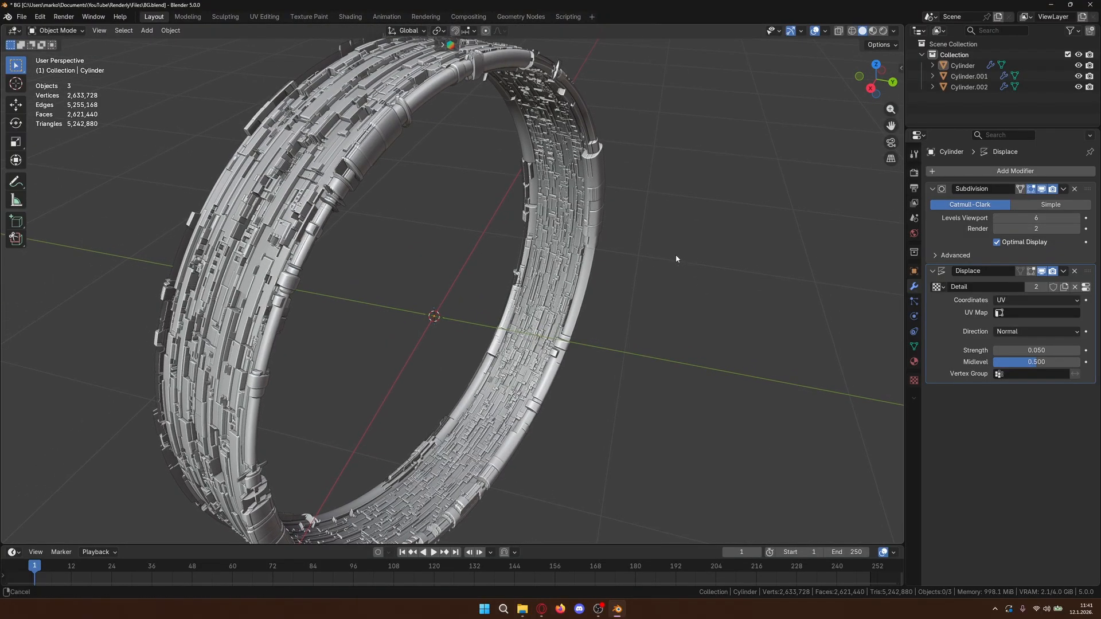
scroll(676, 256, up, 3)
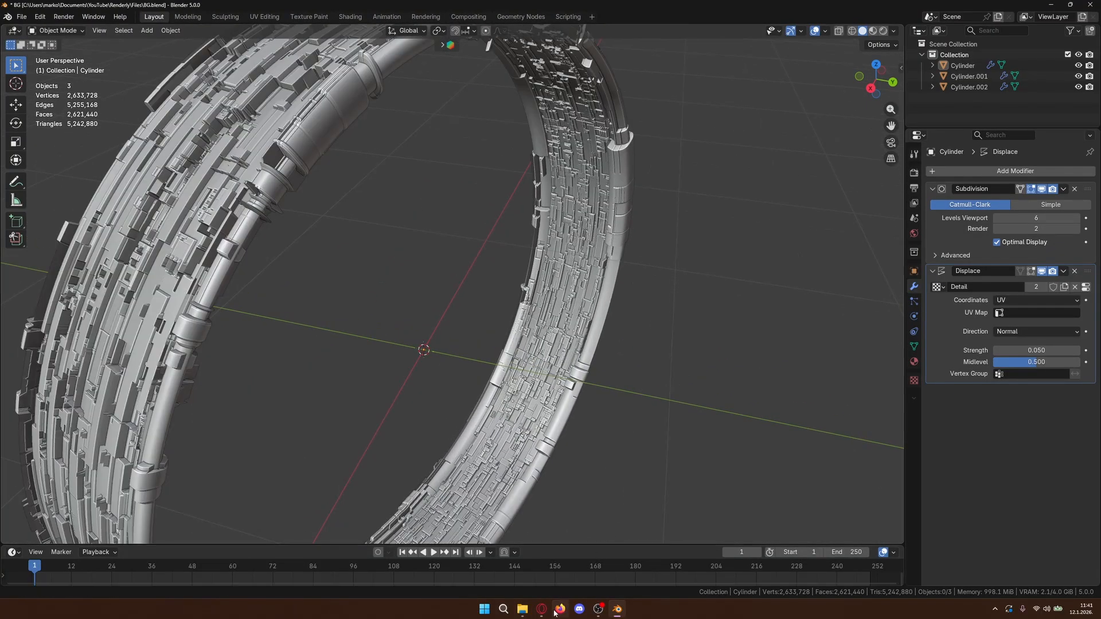
- Check the Pinterest ring reference in the browser, then return to Blender and compare the modelled ring with it
click(566, 588)
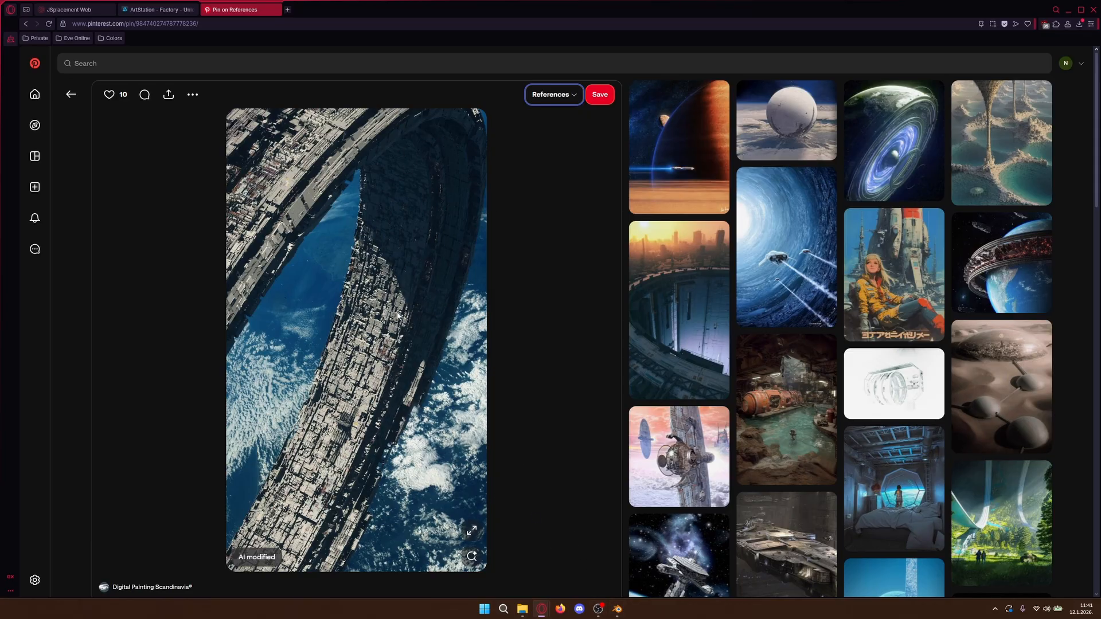
click(70, 10)
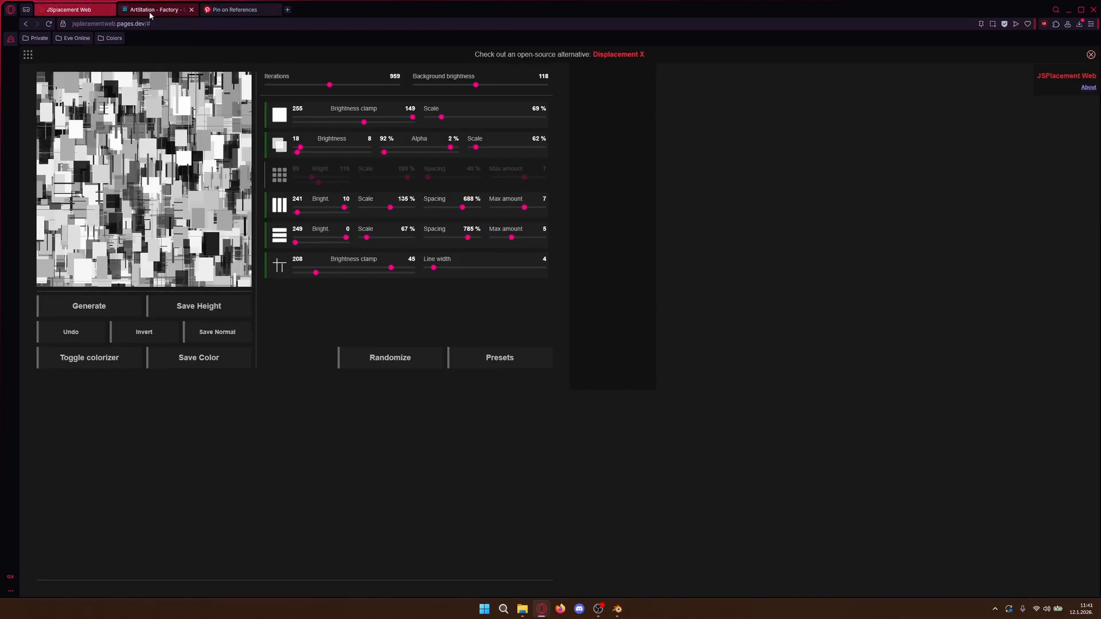
click(236, 10)
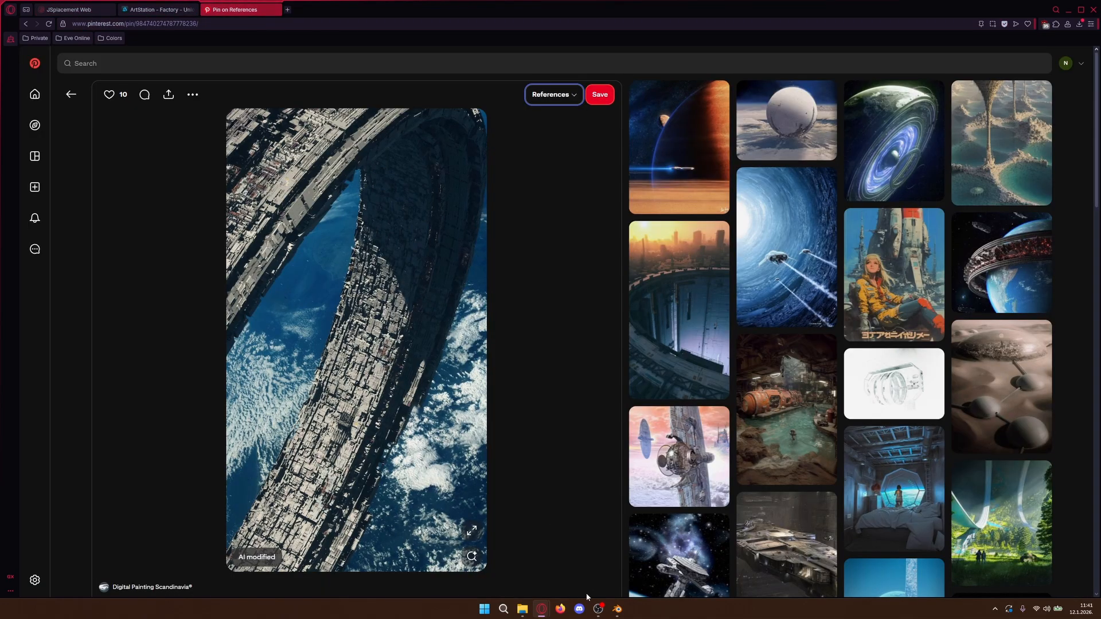
click(616, 610)
middle_drag(418, 298, 441, 304)
scroll(441, 300, down, 1)
shift+middle_drag(625, 381, 621, 355)
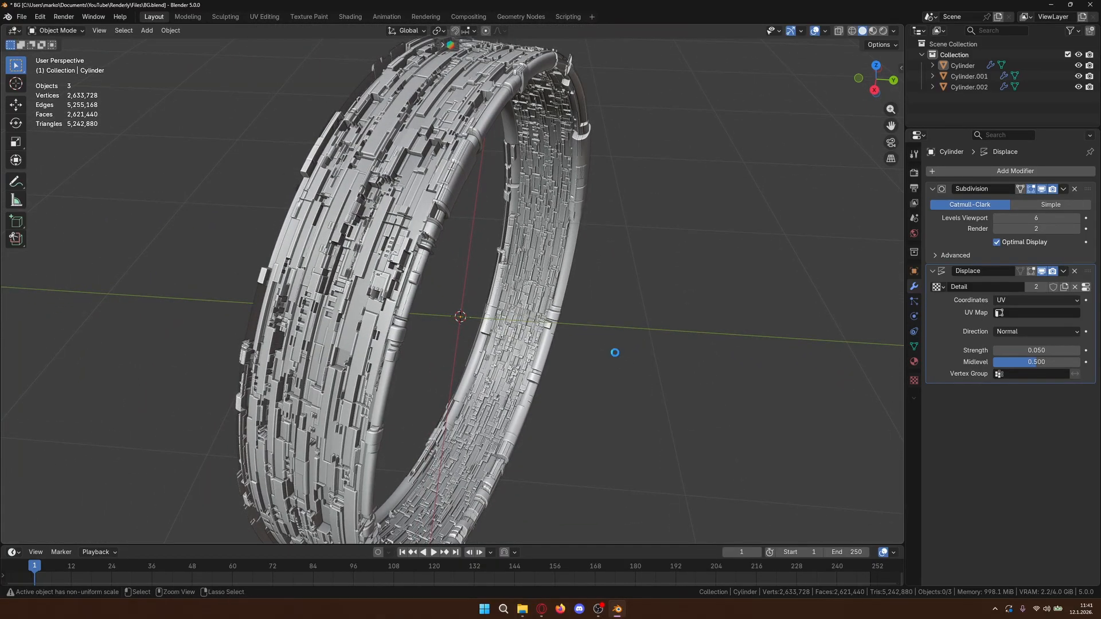
- Save the file and apply the Subdivision and Displace modifiers on the base ring, Cylinder
key(ctrl+s)
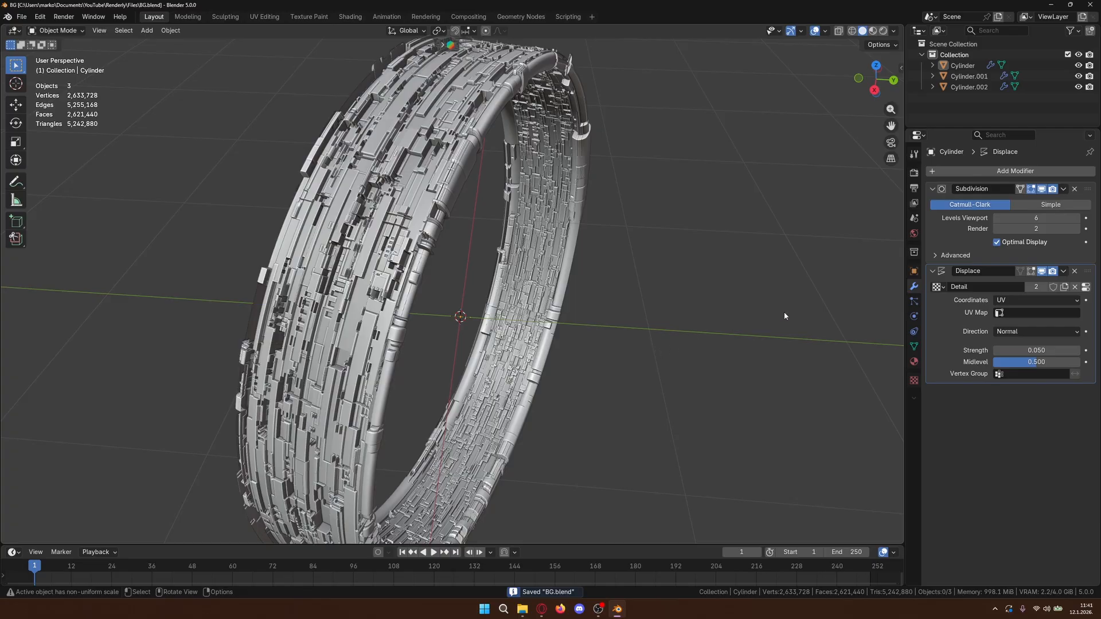
click(1064, 188)
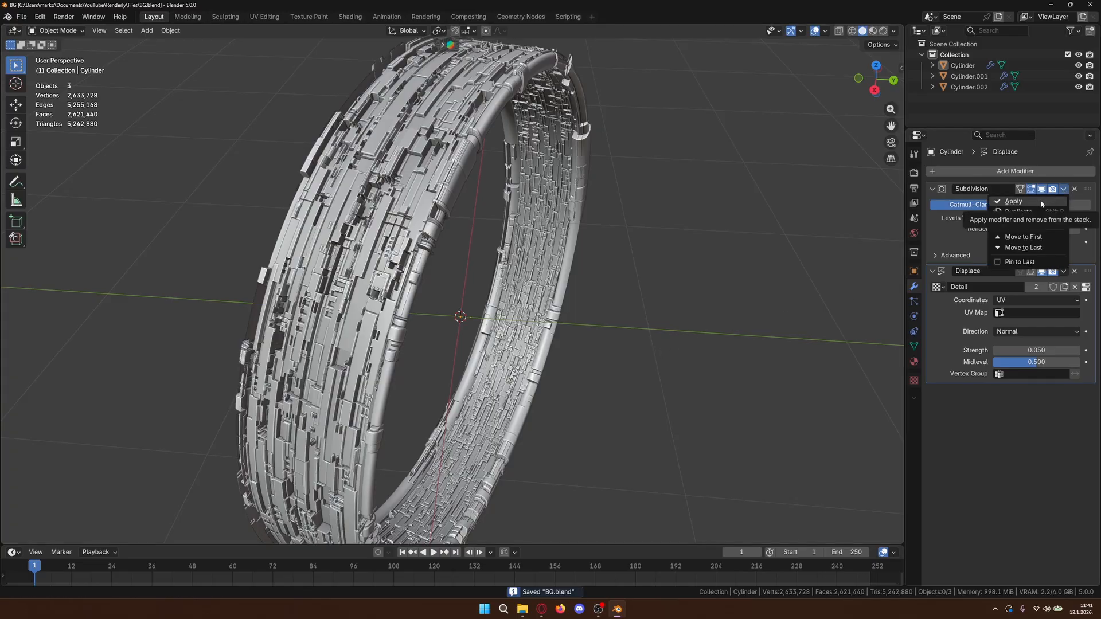
click(1041, 201)
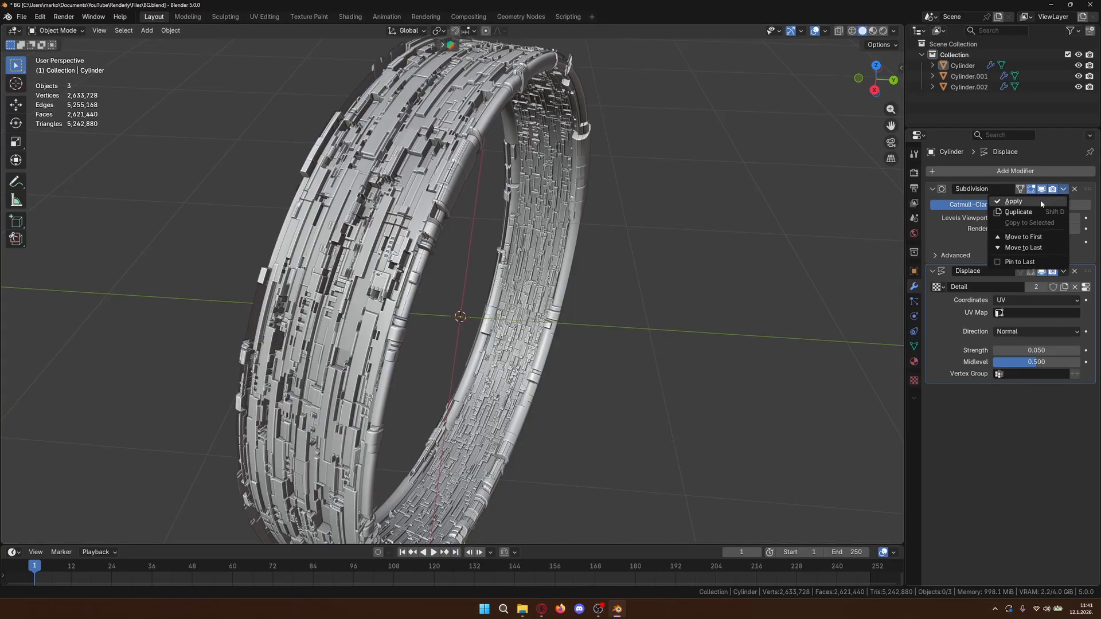
click(1063, 188)
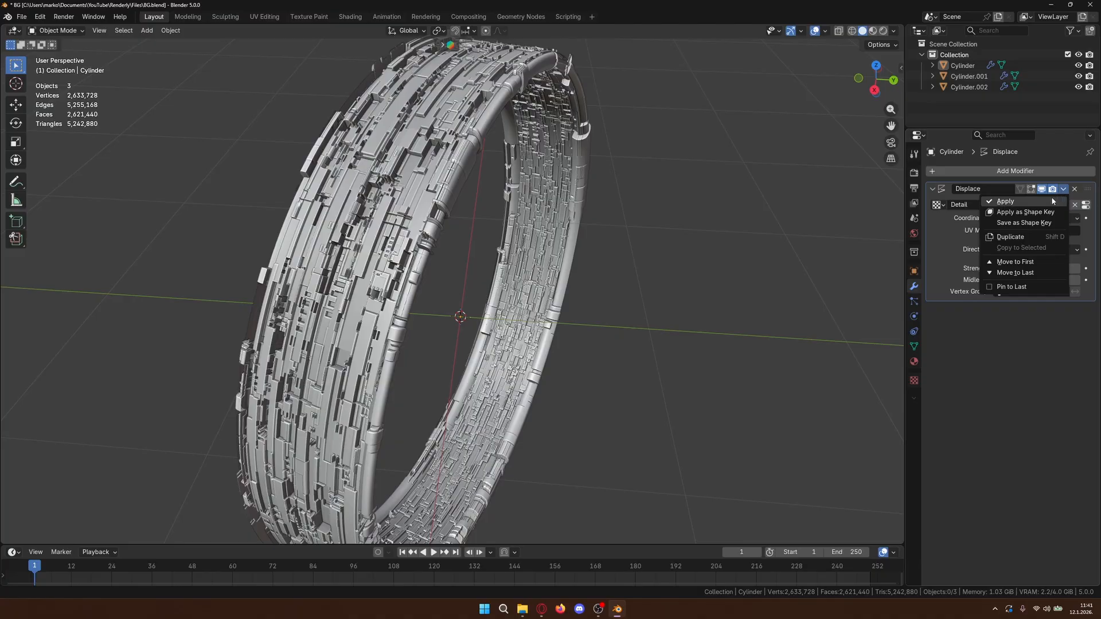
click(1051, 201)
- Apply the Displace modifier on the Cylinder.001 band
click(964, 66)
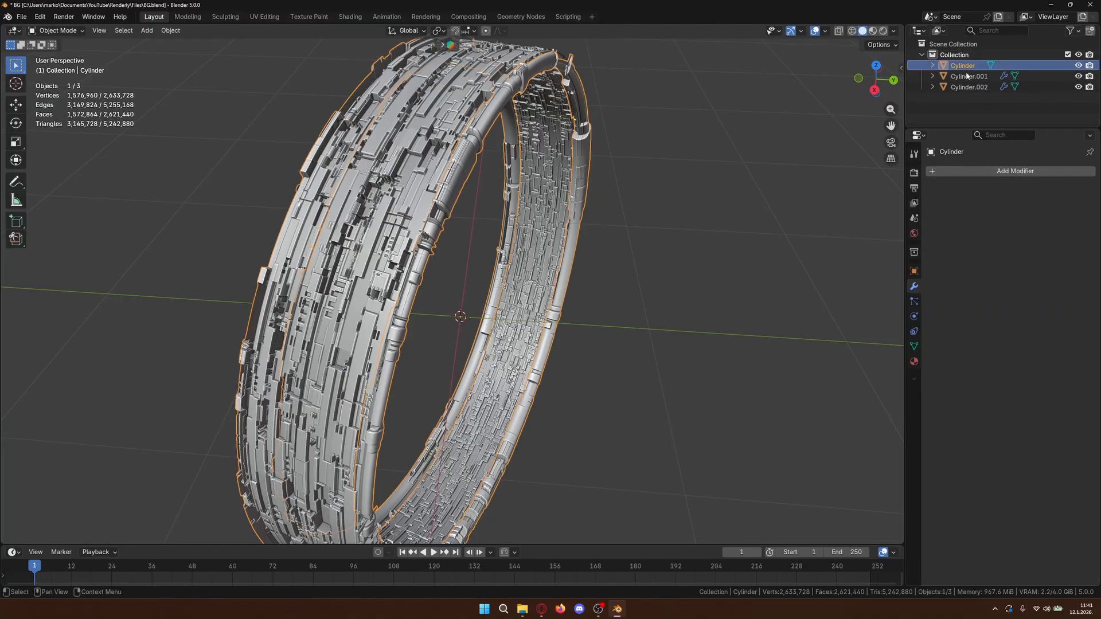
click(968, 77)
click(1064, 188)
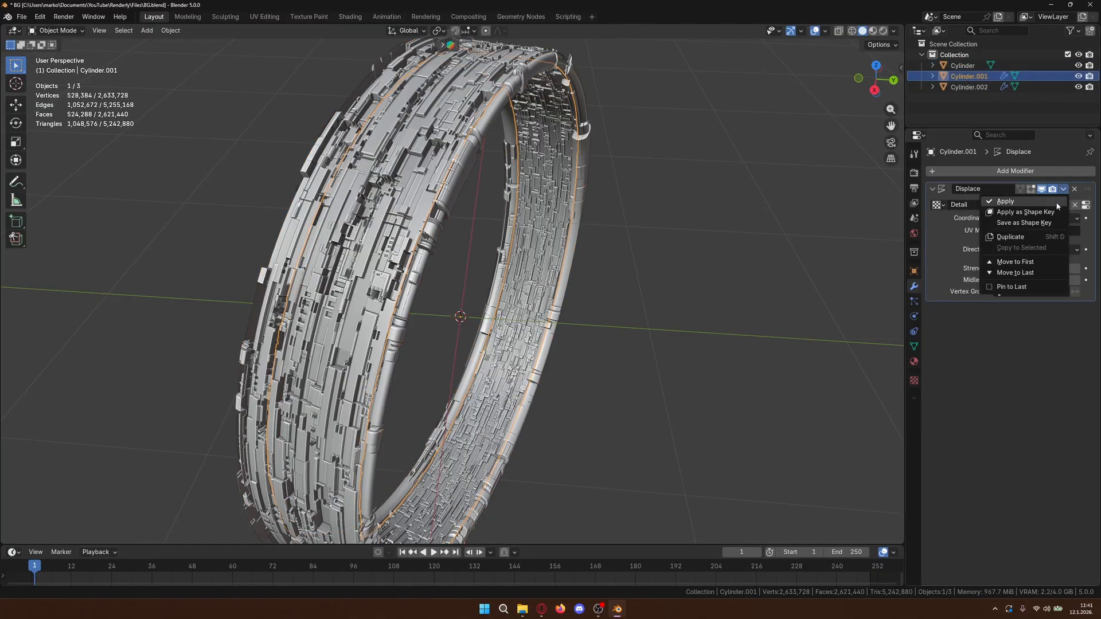
click(1015, 202)
- Apply the Subdivision modifier on the Cylinder.002 band and deselect it
click(975, 87)
click(1064, 188)
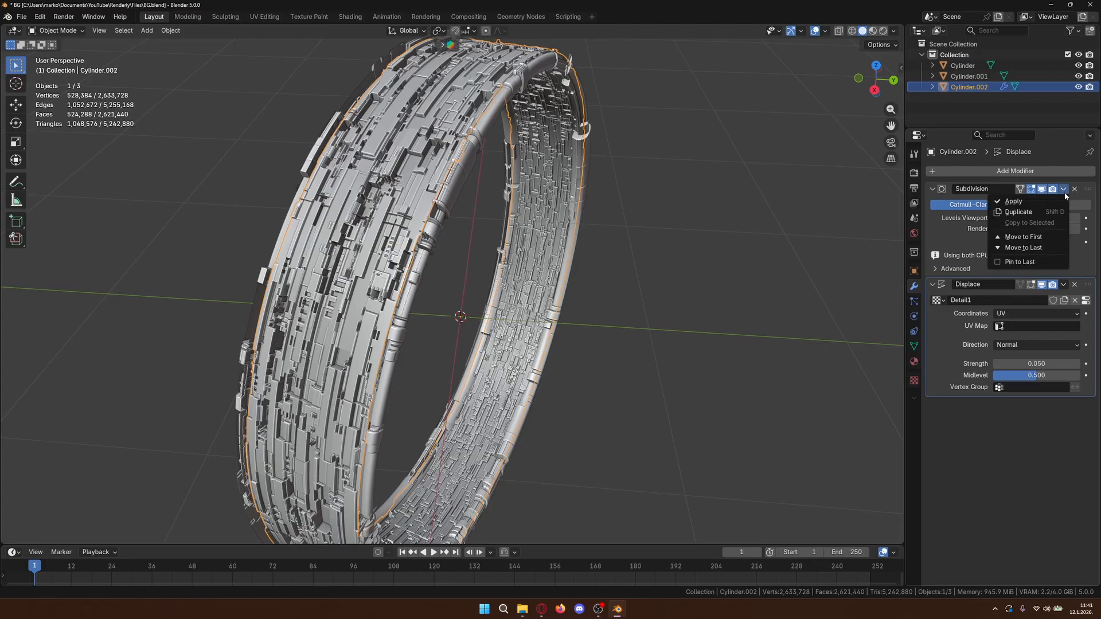
key(Return)
click(729, 274)
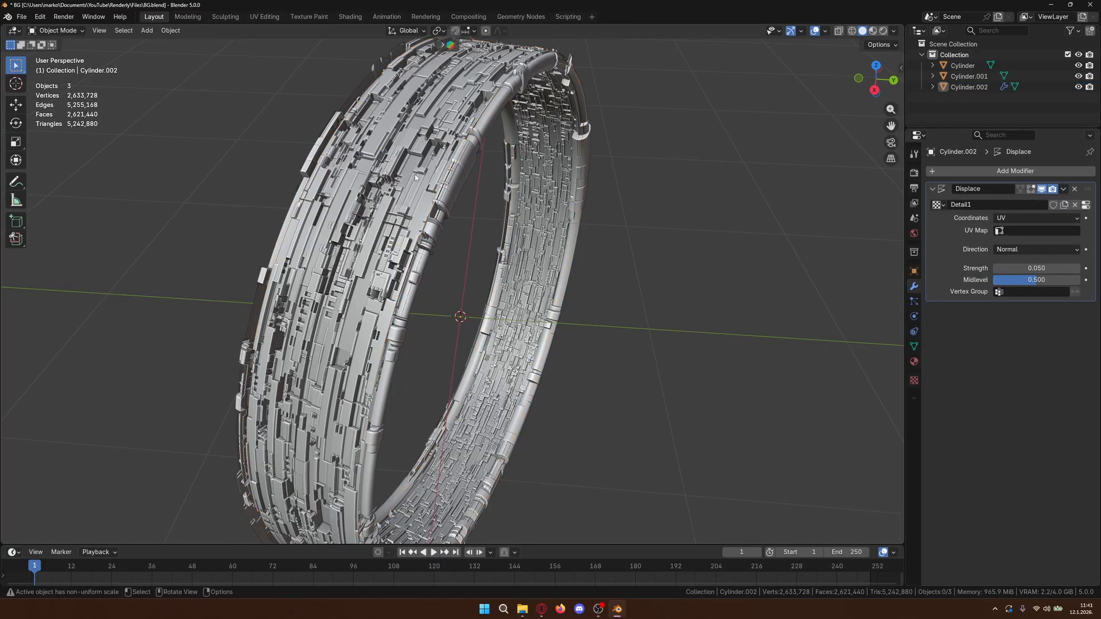
middle_drag(669, 224, 653, 219)
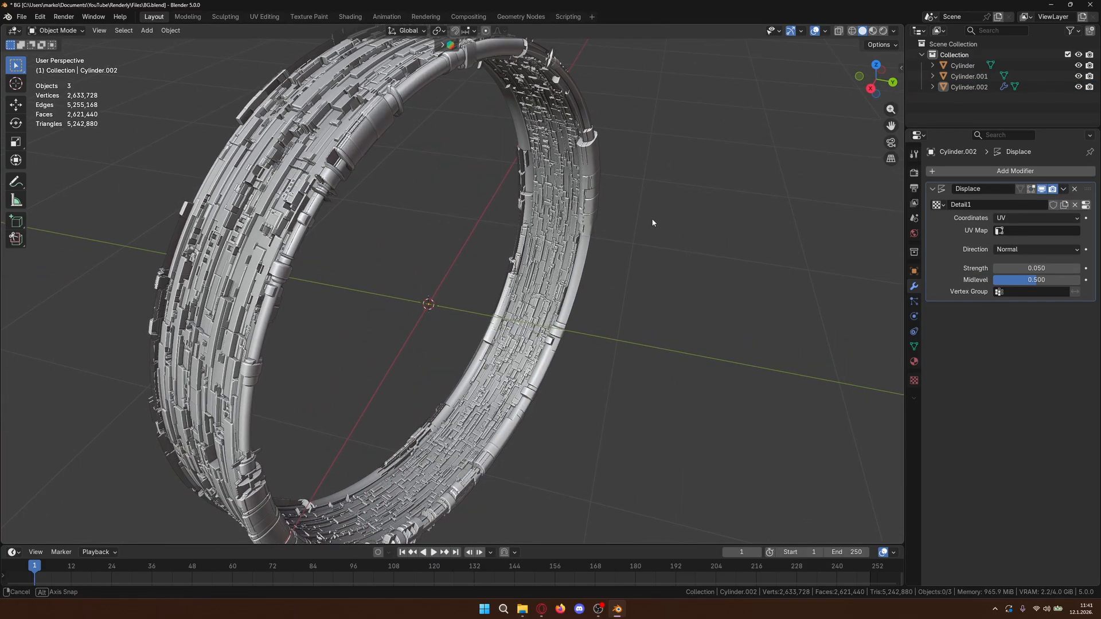
click(557, 281)
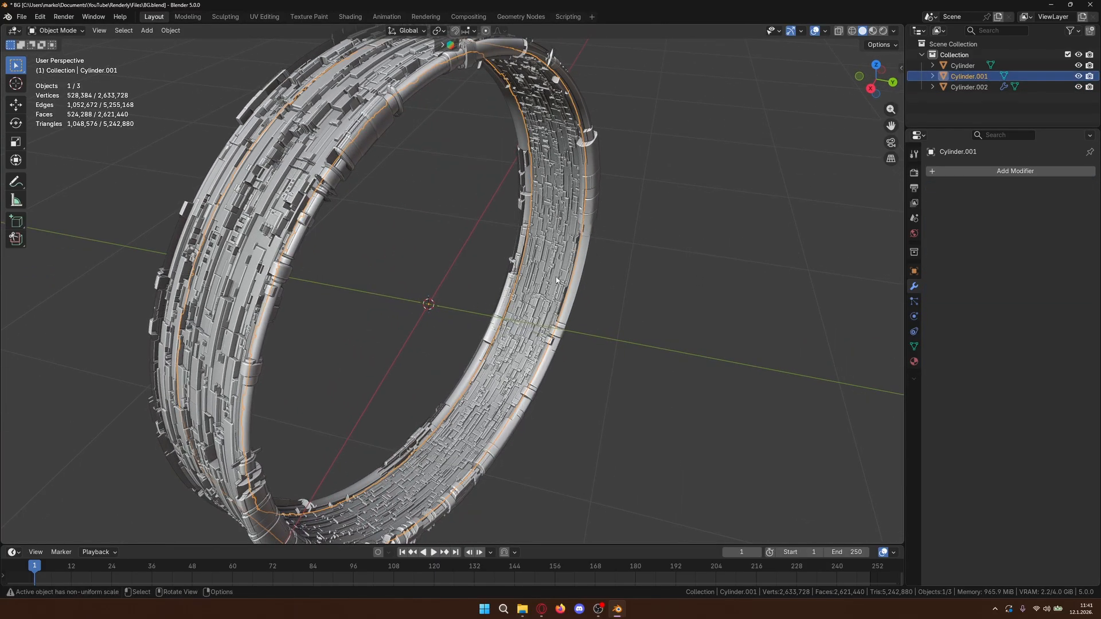
click(963, 66)
click(969, 86)
- Simplify the base ring Cylinder by running Limited Dissolve on its entire mesh in Edit Mode
click(963, 66)
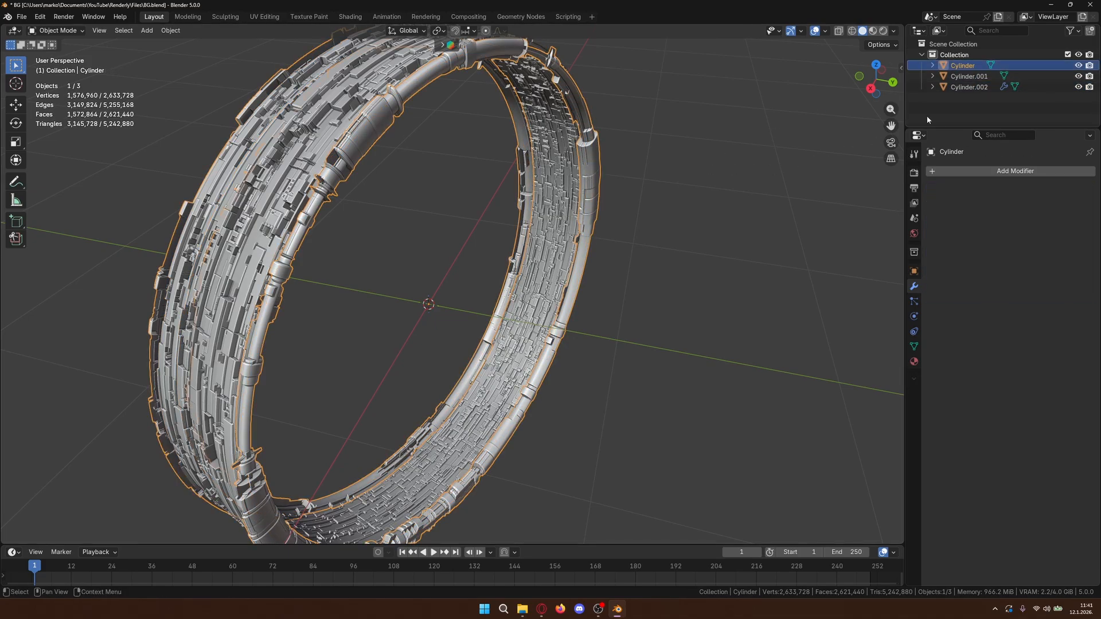
key(g)
key(Escape)
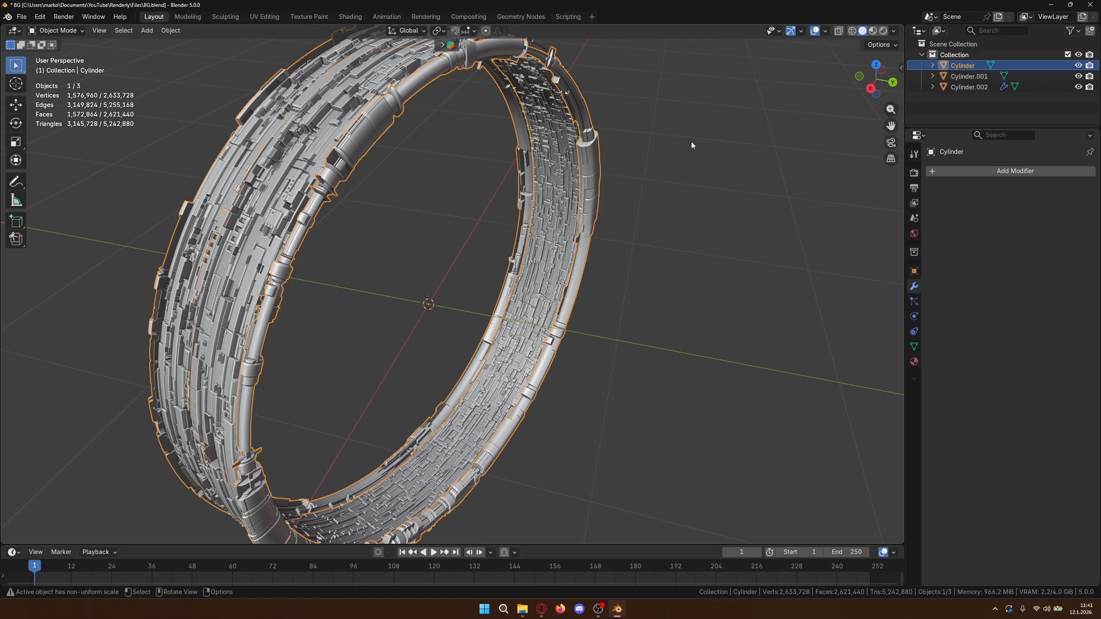
key(Tab)
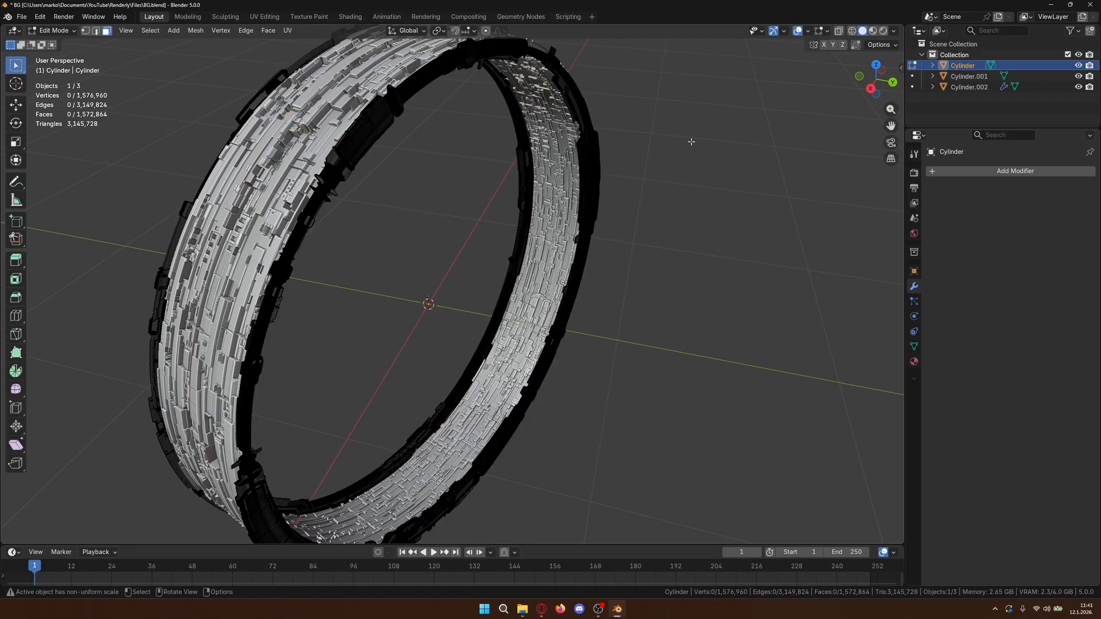
middle_drag(692, 145, 717, 227)
scroll(717, 140, up, 5)
scroll(719, 231, down, 3)
scroll(717, 228, up, 4)
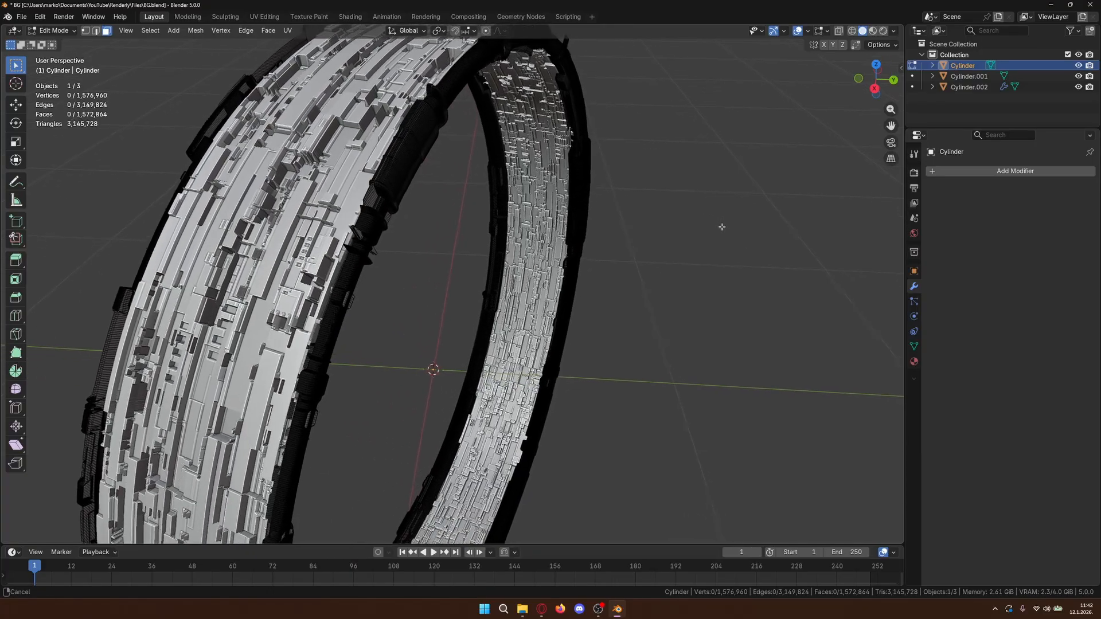
key(a)
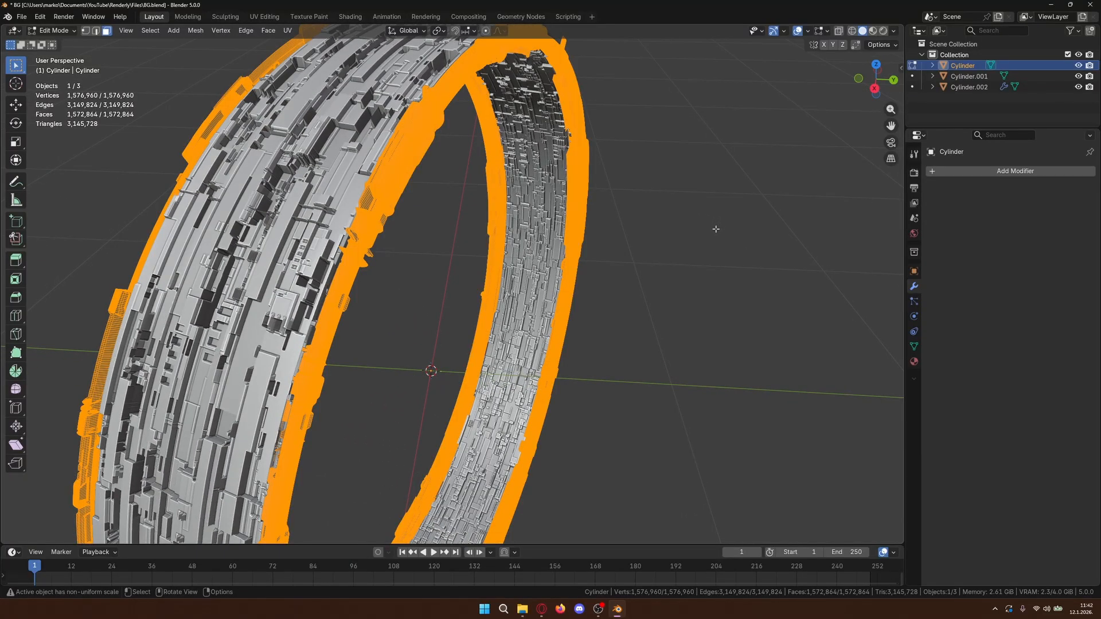
key(x)
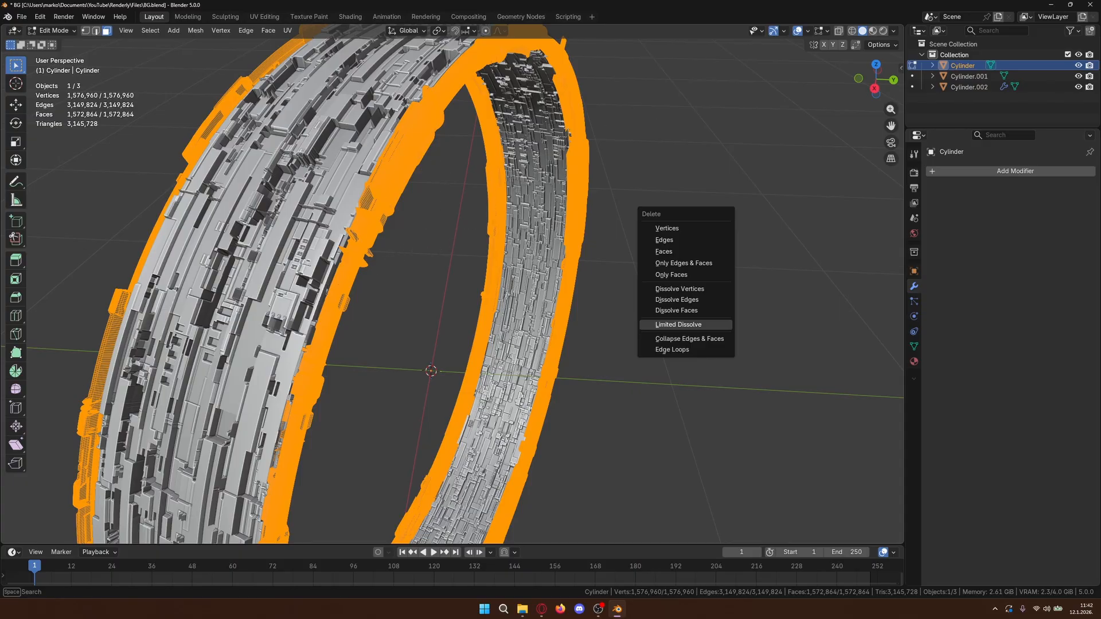
key(Return)
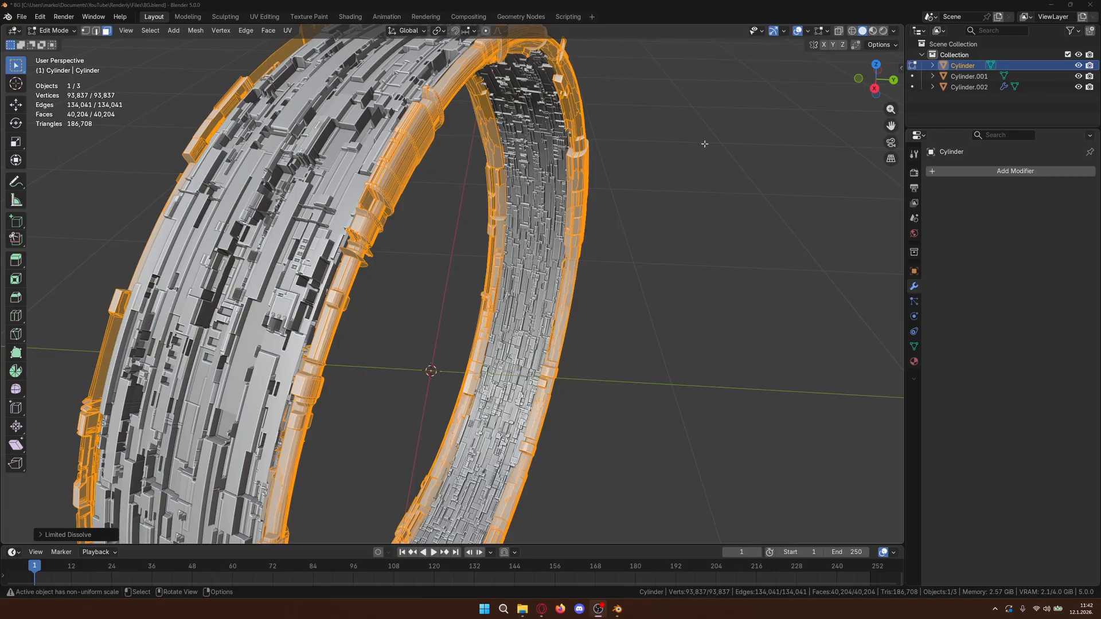
- Examine the base ring's dissolved topology up close in vertex selection mode with the mesh deselected
scroll(379, 143, up, 4)
shift+middle_drag(377, 147, 453, 205)
key(1)
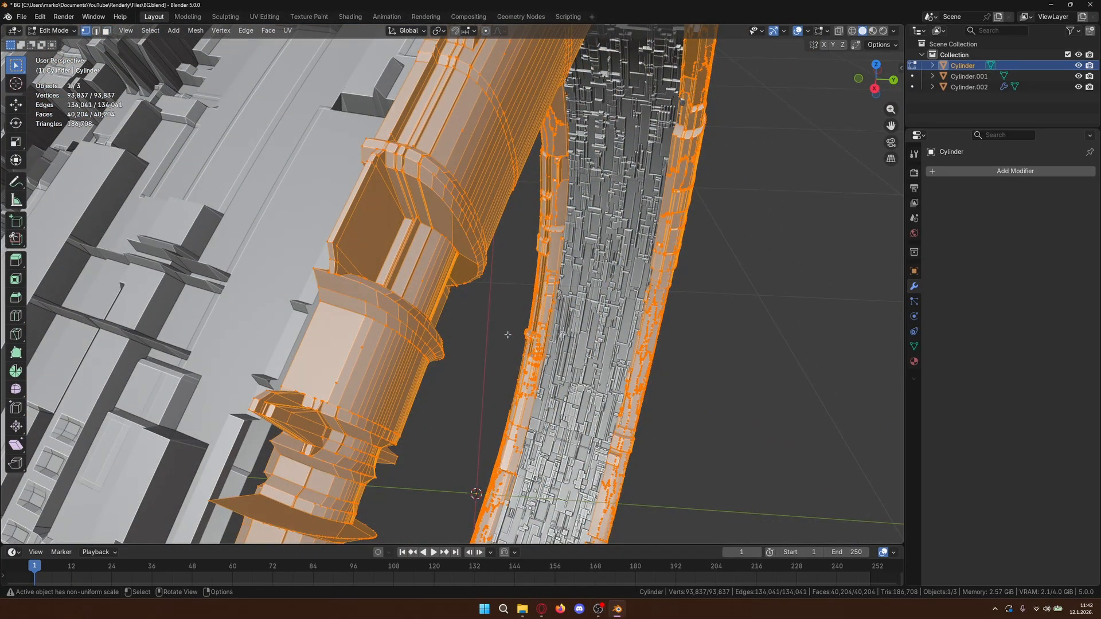
middle_drag(526, 335, 401, 332)
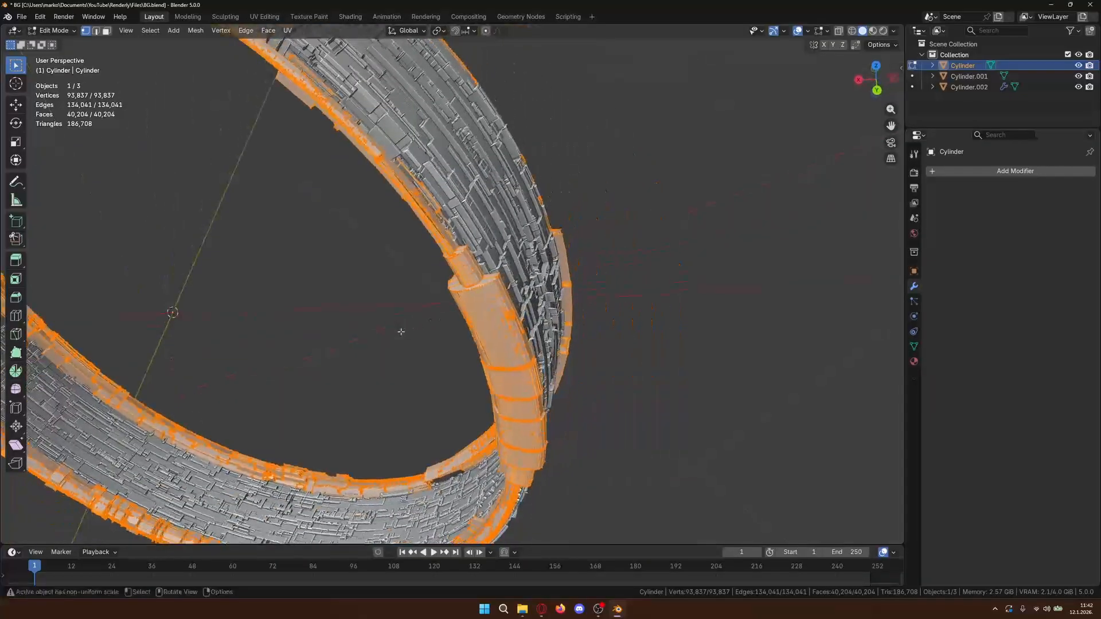
scroll(449, 345, up, 3)
scroll(661, 391, up, 2)
key(Tab)
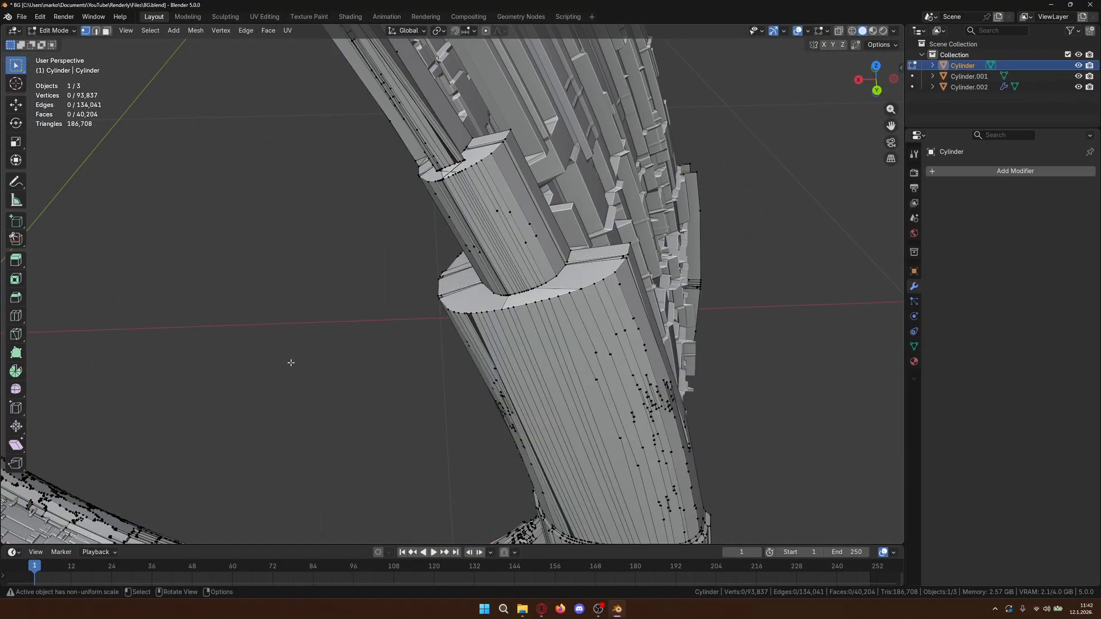
- Leave Edit Mode and try shading the ring's edge-pipe object, Cylinder, smooth
scroll(258, 336, down, 8)
middle_drag(245, 319, 330, 315)
scroll(316, 303, up, 2)
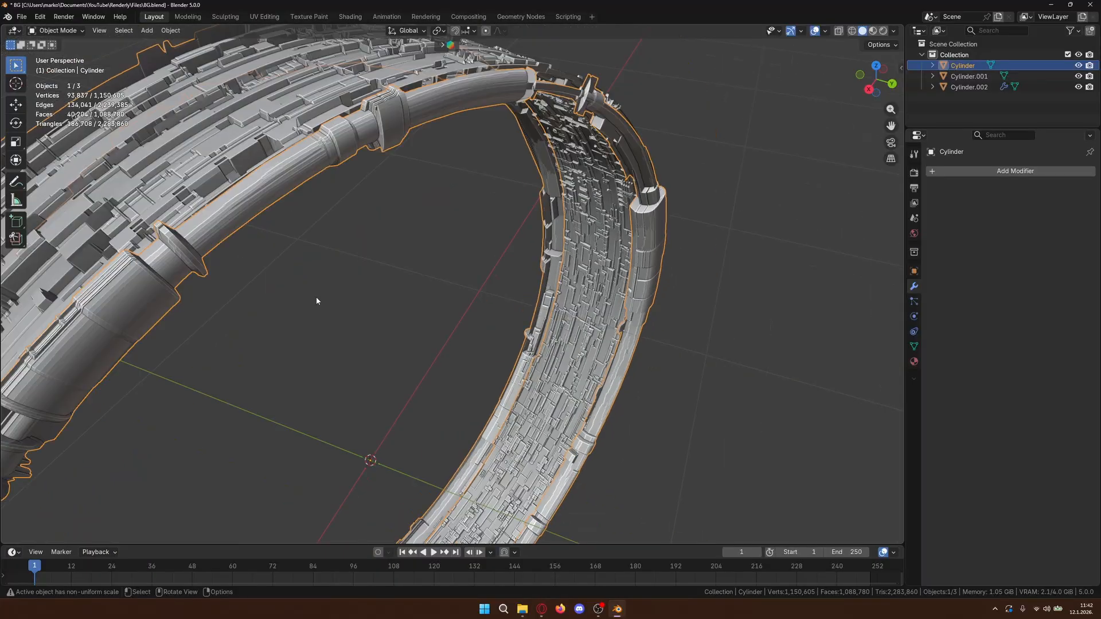
right_click(260, 167)
click(259, 168)
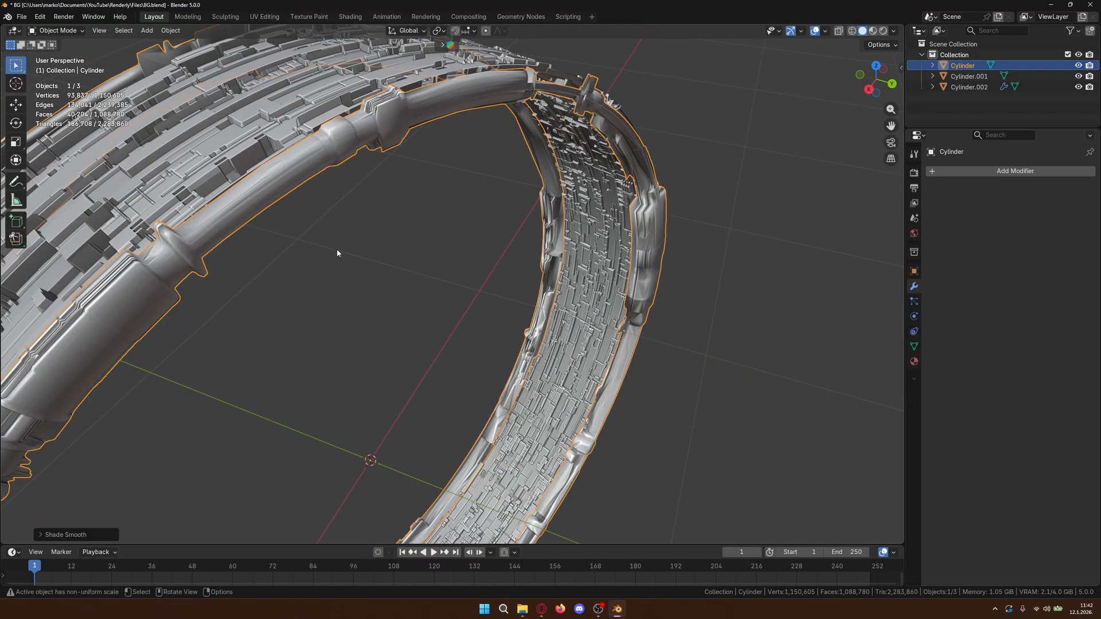
click(337, 250)
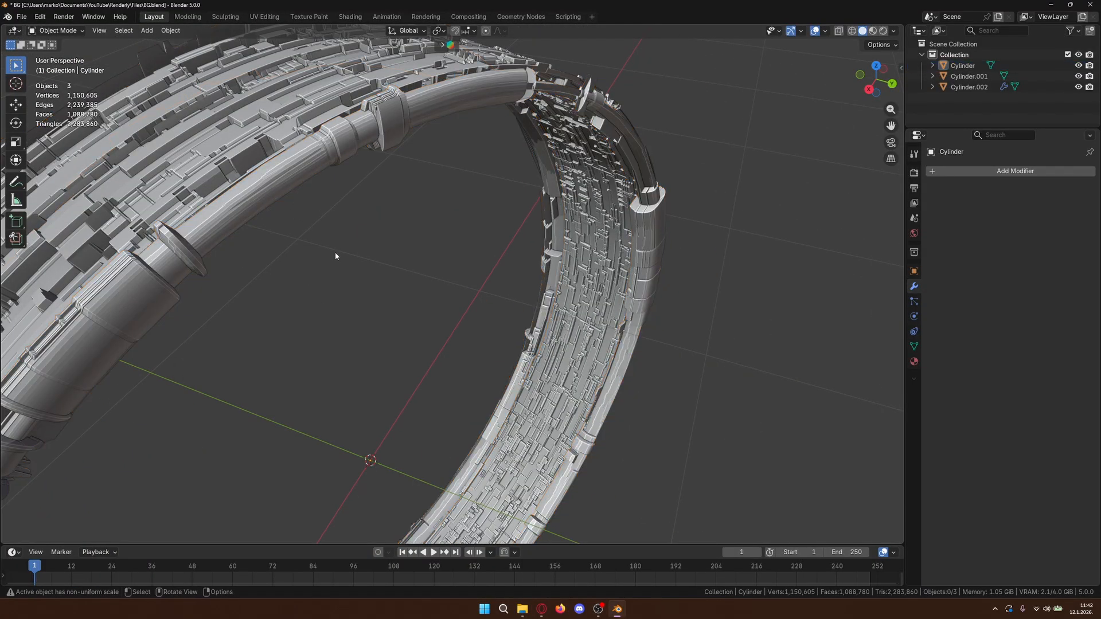
- Inspect the edge-pipe ring, Cylinder, in Object Mode and Edit Mode to check its mesh density
middle_drag(337, 250, 351, 247)
scroll(351, 247, down, 3)
scroll(435, 267, up, 2)
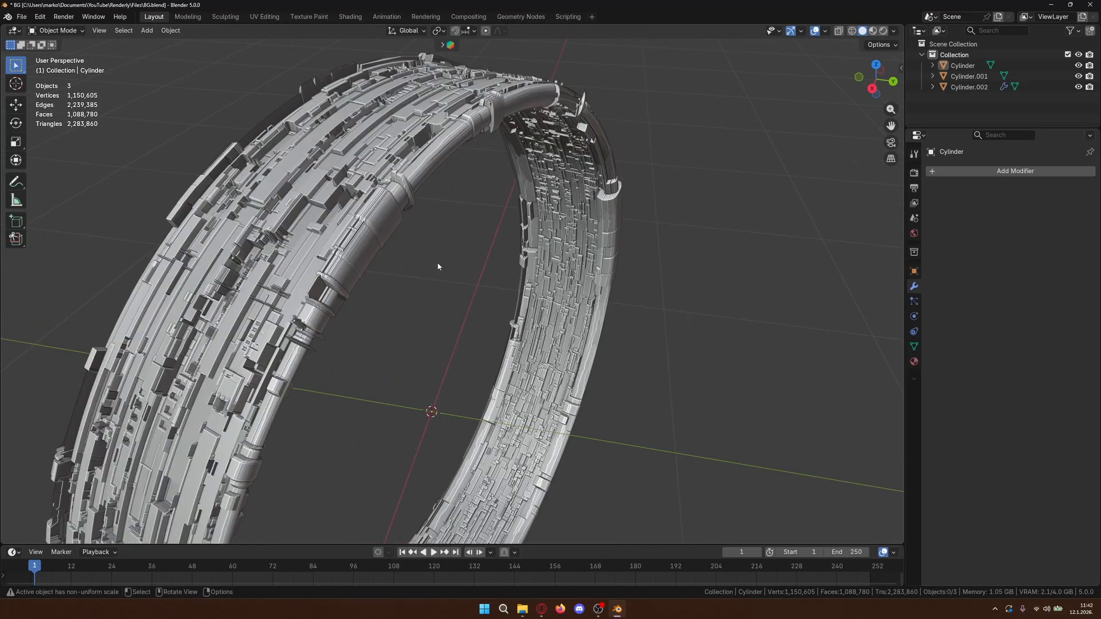
click(383, 231)
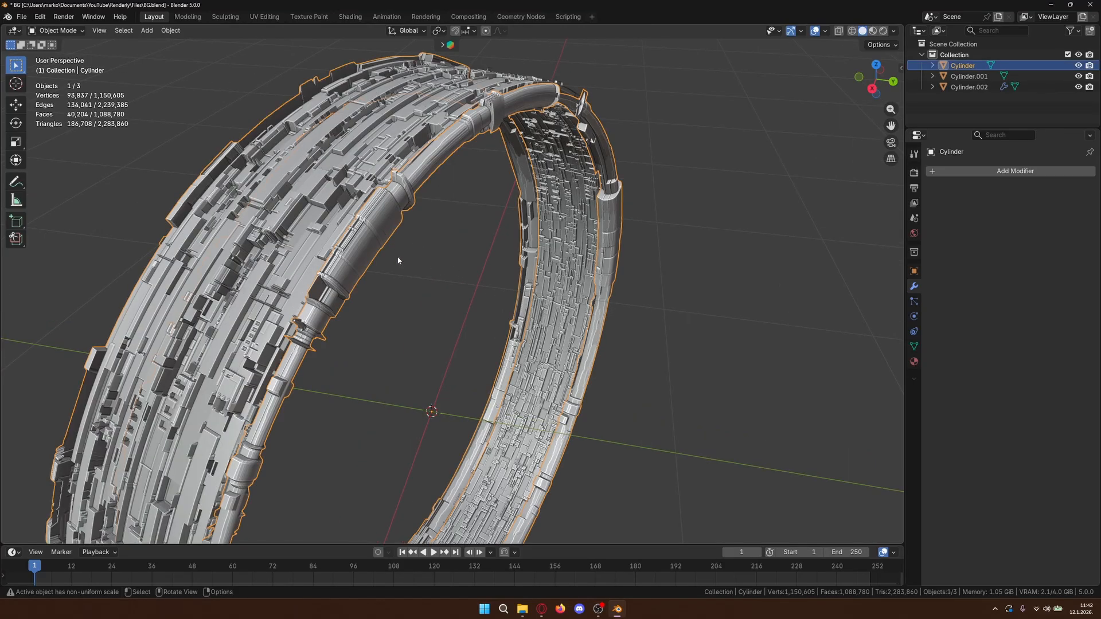
click(408, 287)
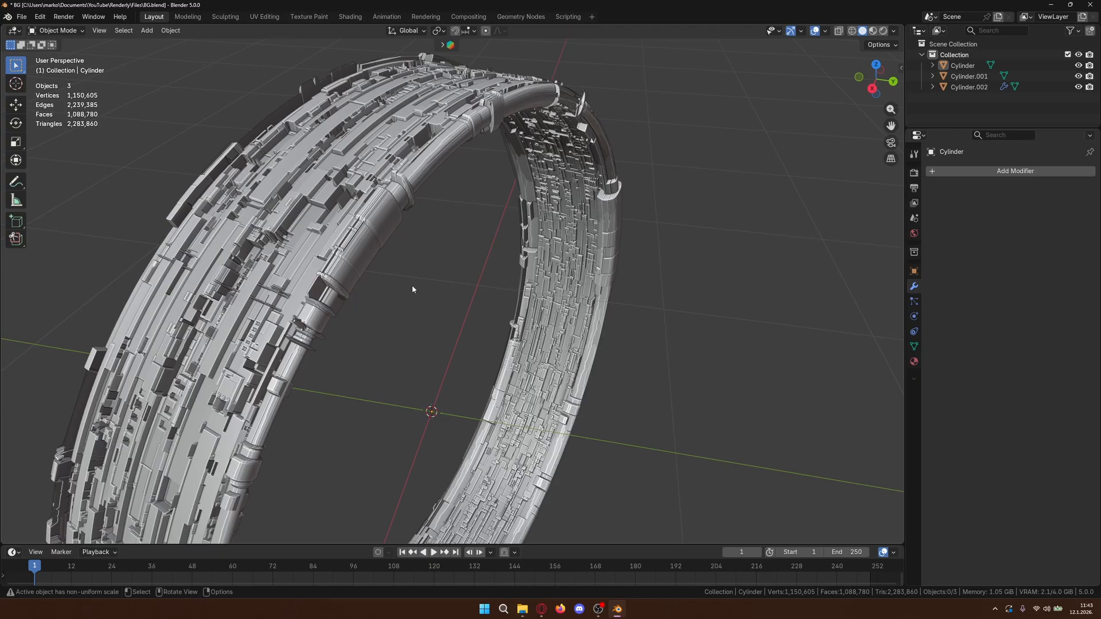
scroll(412, 284, down, 2)
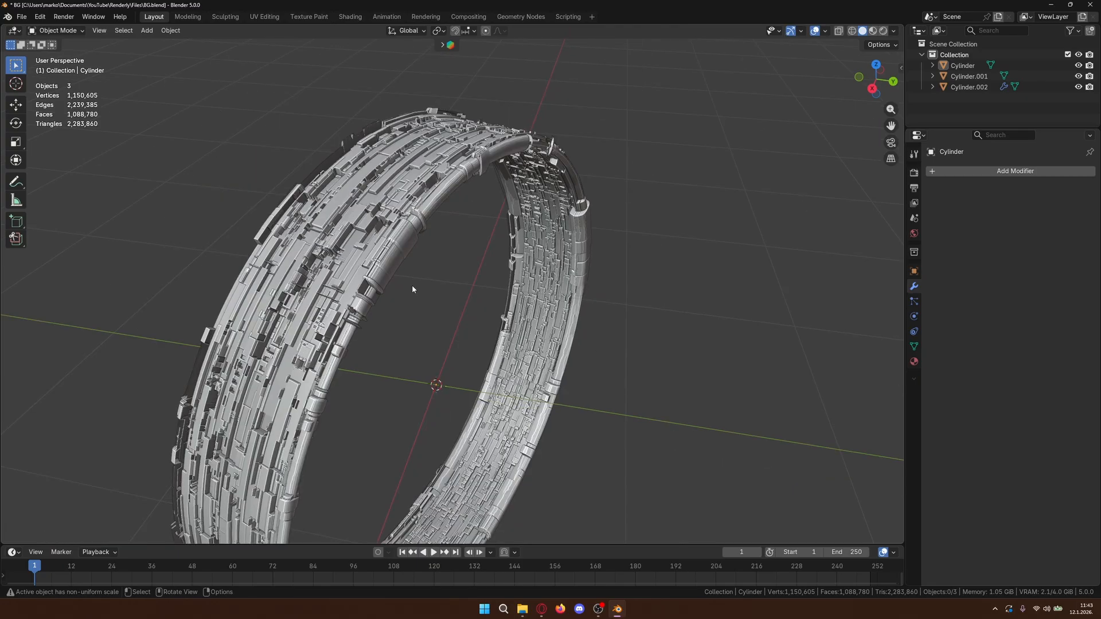
scroll(388, 220, up, 2)
click(388, 220)
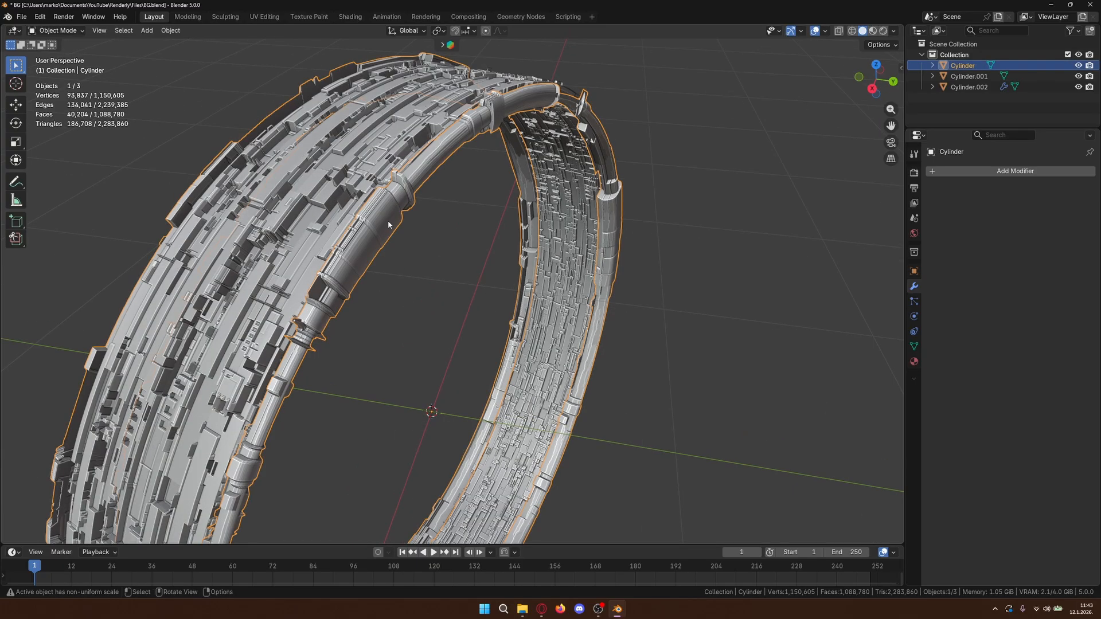
key(Tab)
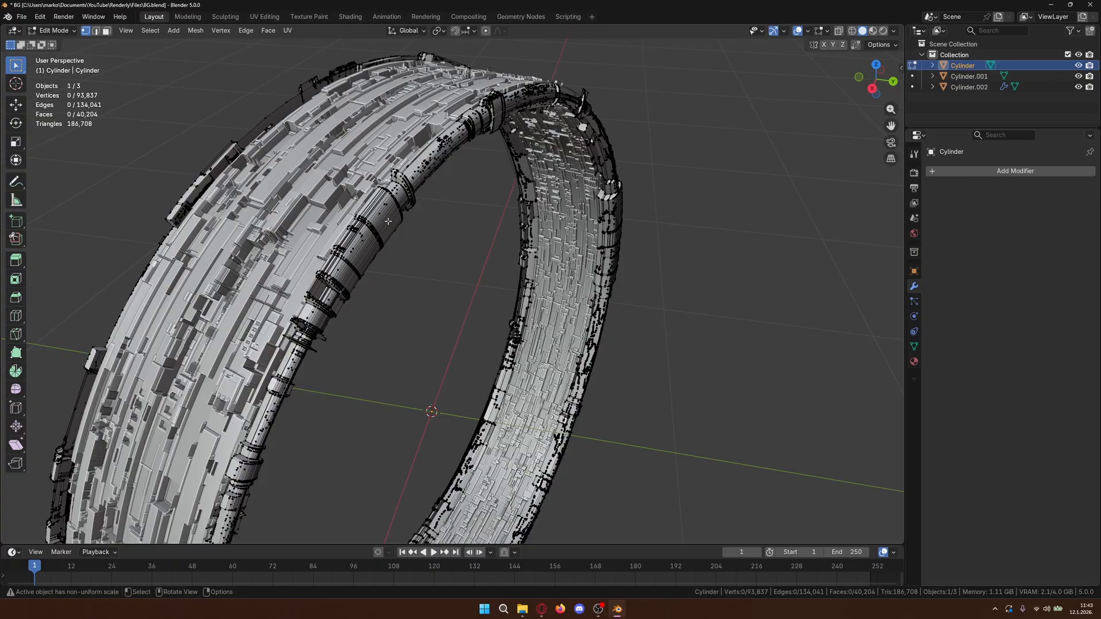
key(Tab)
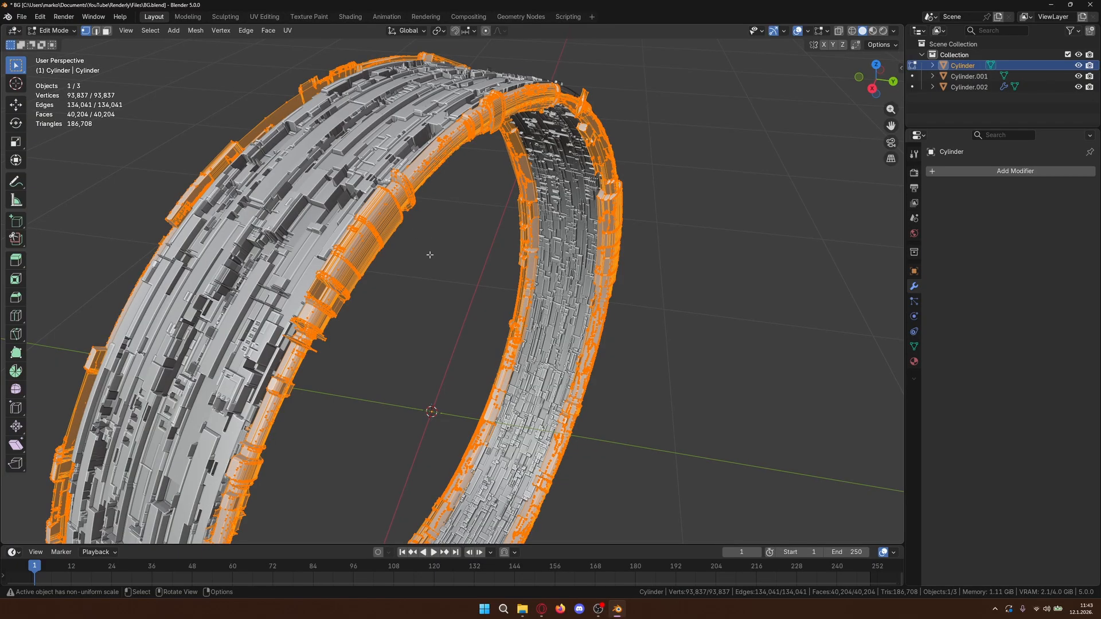
key(Tab)
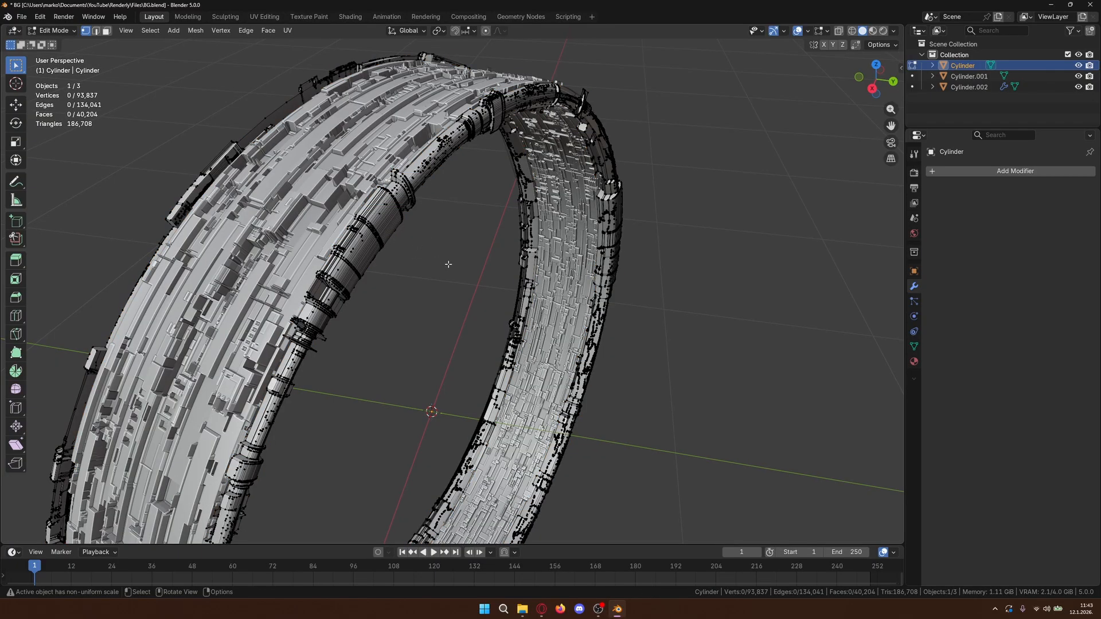
key(Tab)
- Dissolve the redundant geometry across the whole mesh of the outer panel ring, Cylinder.002
click(320, 212)
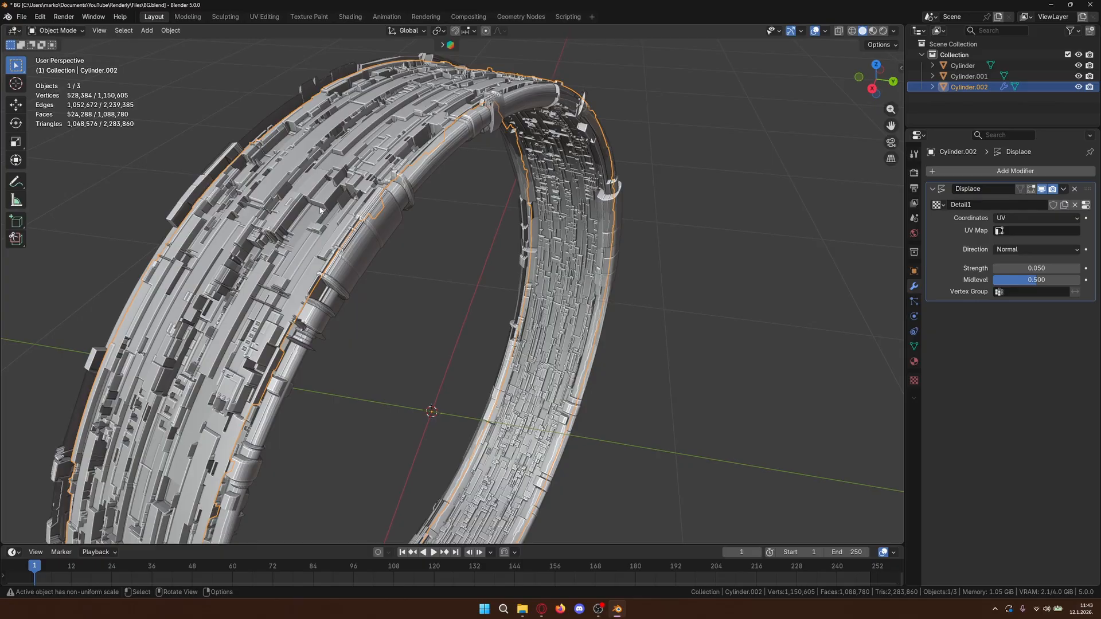
key(Tab)
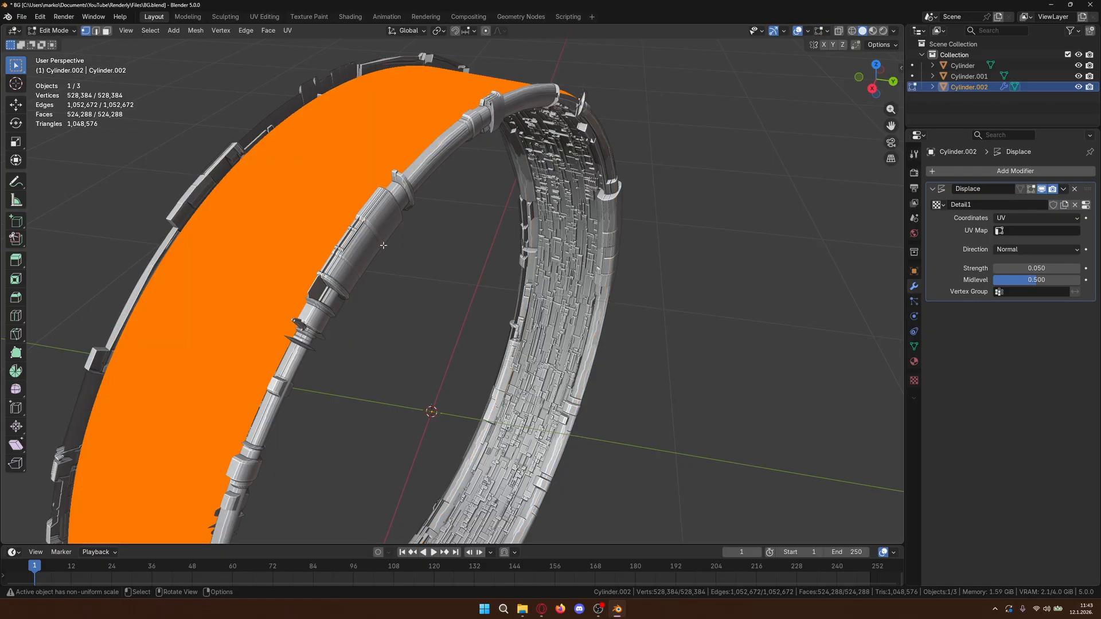
key(x)
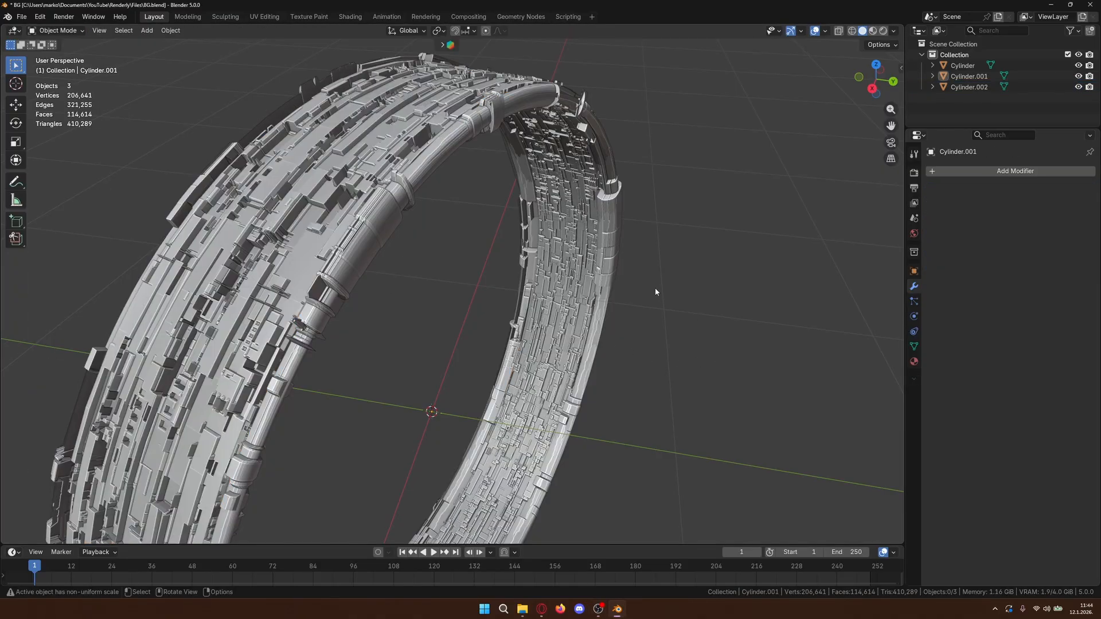
- Examine the simplified meshes of the outer panels, edge pipes and inner panels in Edit Mode
click(388, 156)
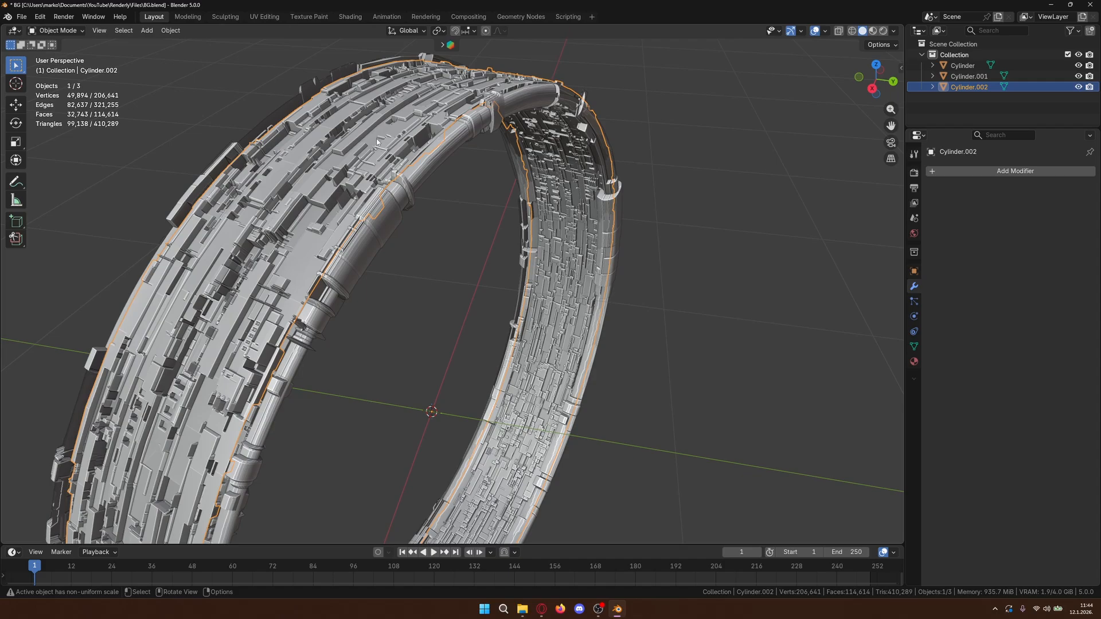
key(Tab)
key(Tab)
click(394, 202)
key(Tab)
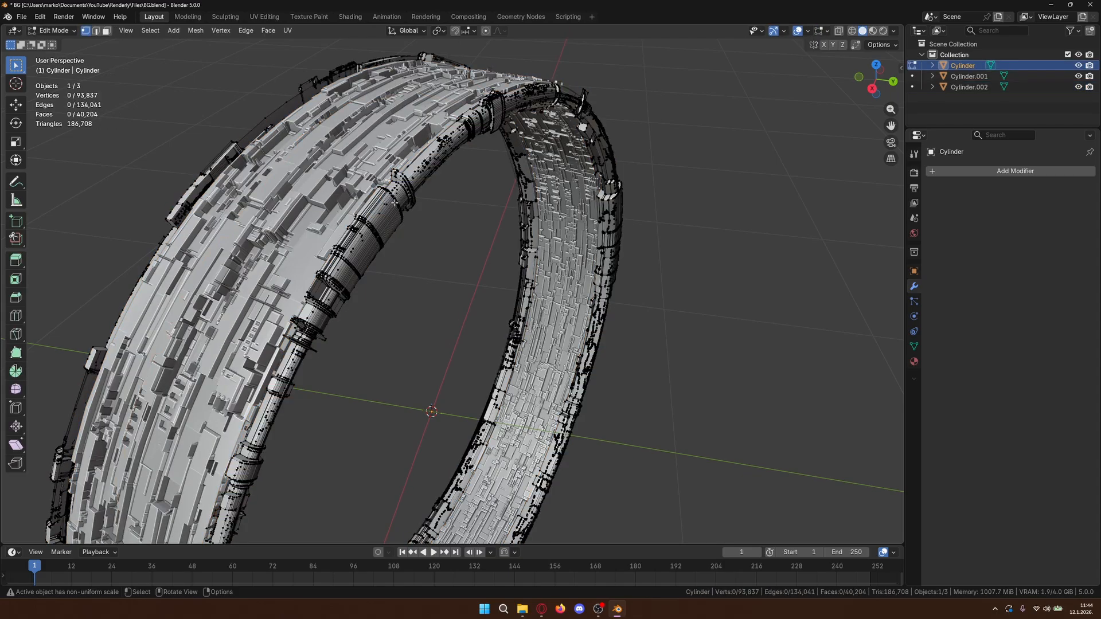
key(Tab)
click(561, 245)
key(Tab)
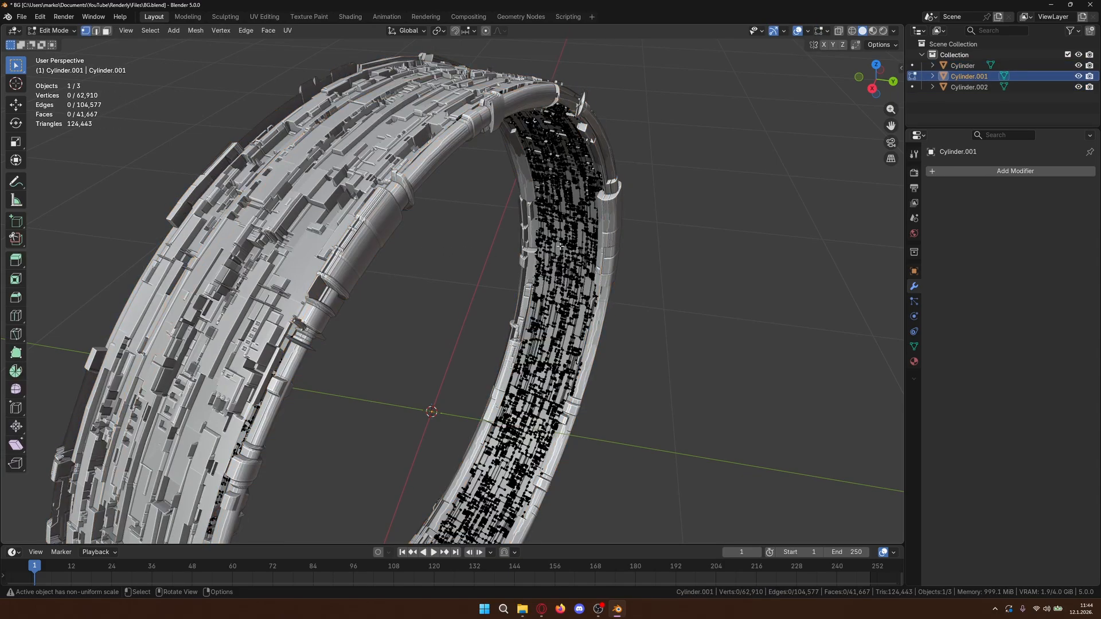
key(Tab)
click(705, 237)
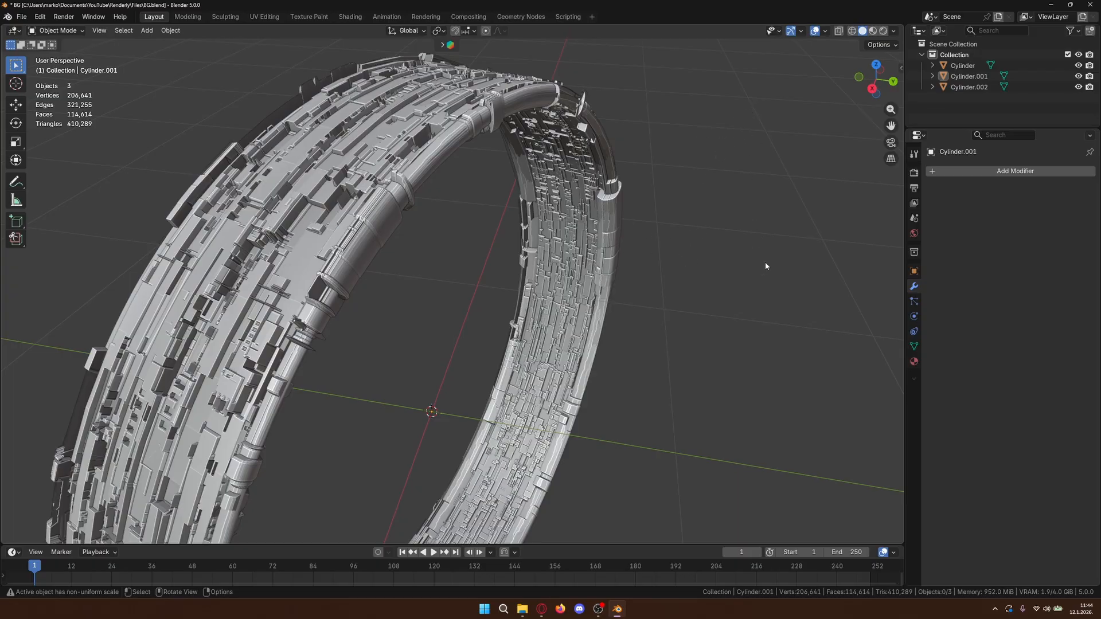
scroll(775, 160, down, 5)
drag(674, 143, 198, 524)
middle_drag(605, 161, 602, 317)
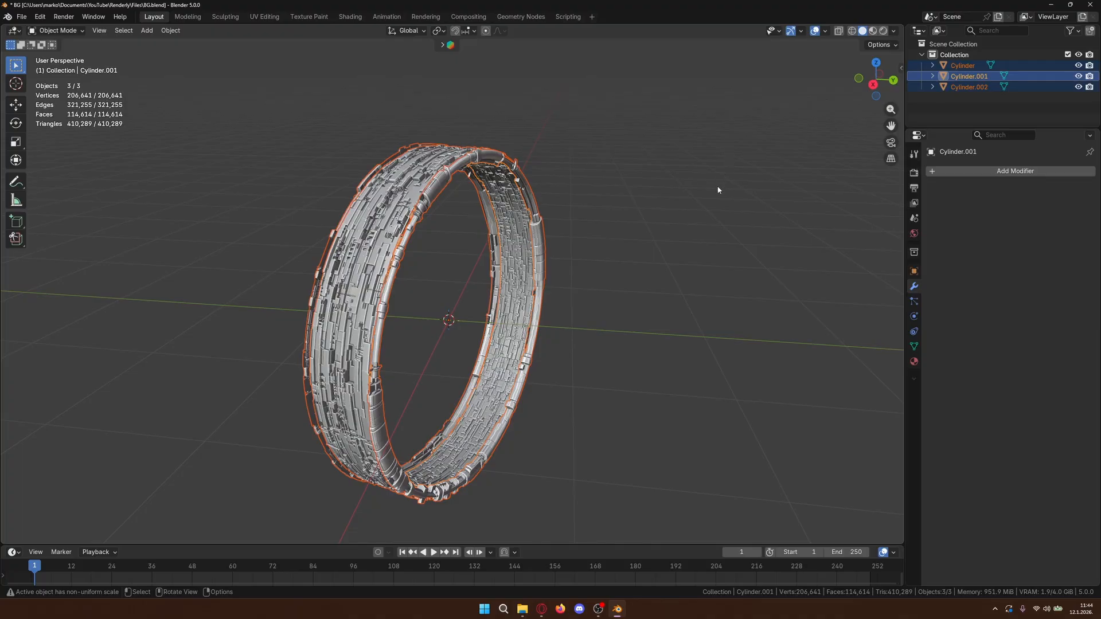
click(680, 239)
middle_drag(680, 239, 661, 353)
scroll(636, 355, up, 5)
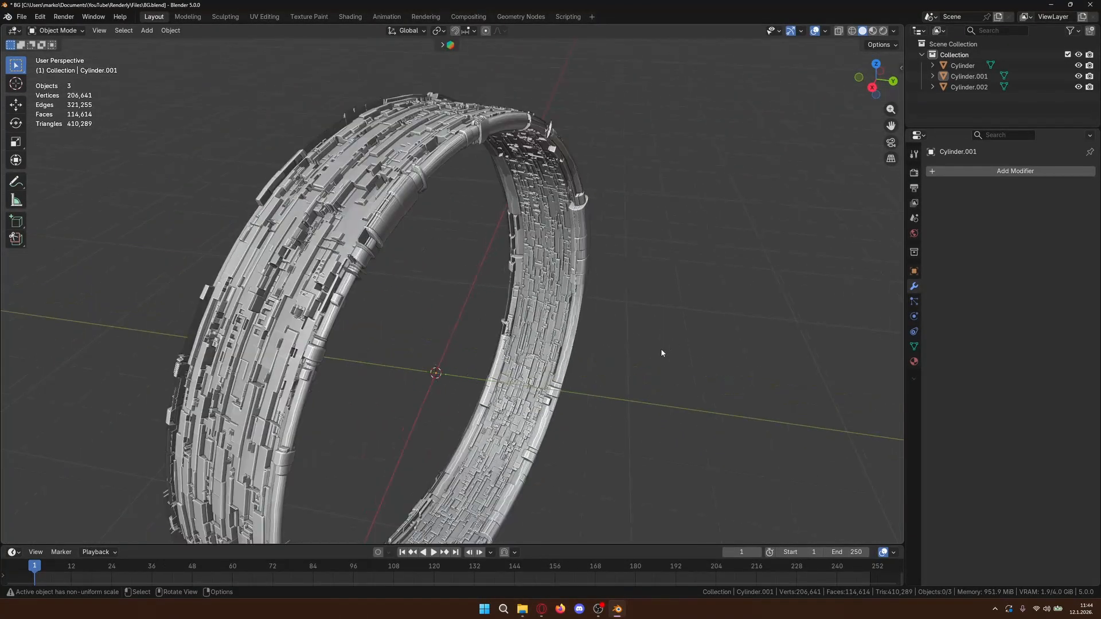
- Select Cylinder, Cylinder.001 and Cylinder.002 and try rotating them about the global Y, local Y and global X axes
click(968, 66)
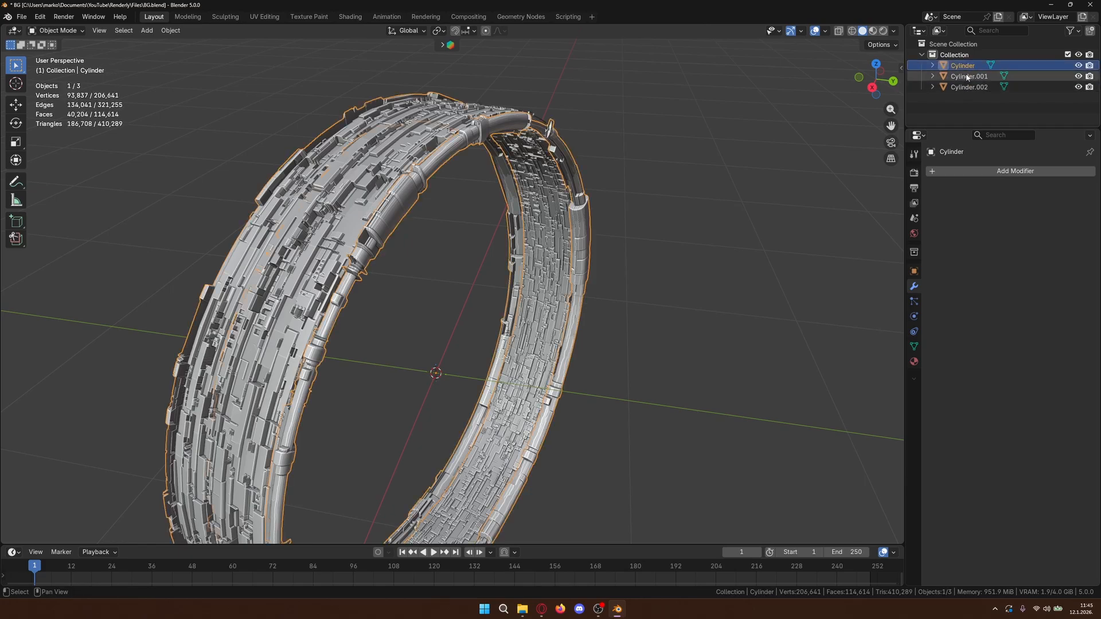
shift+click(963, 87)
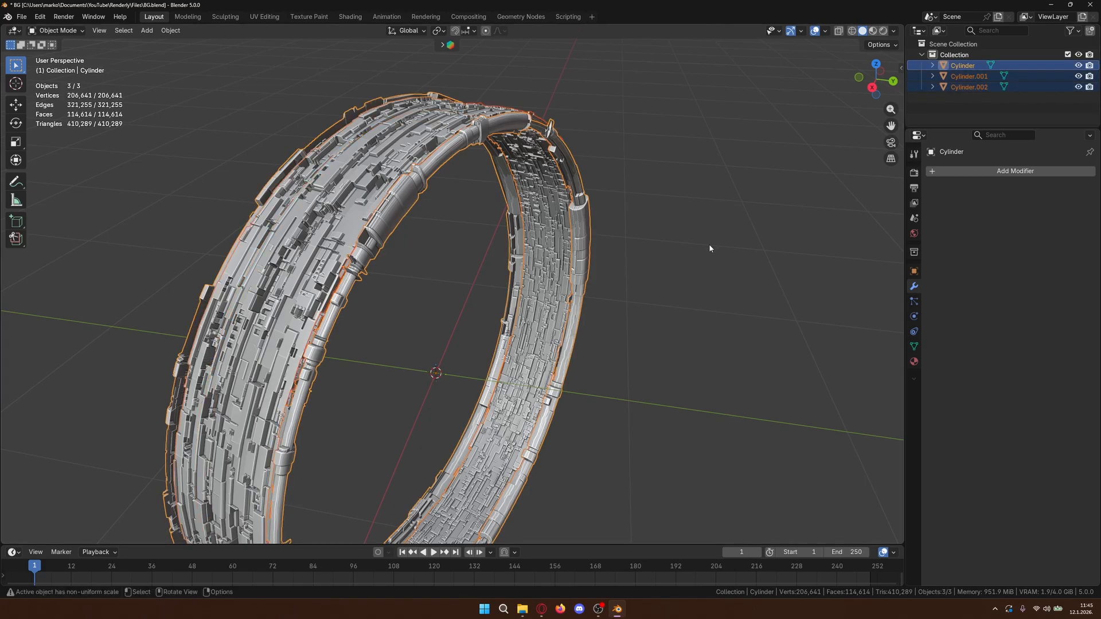
key(r)
key(y)
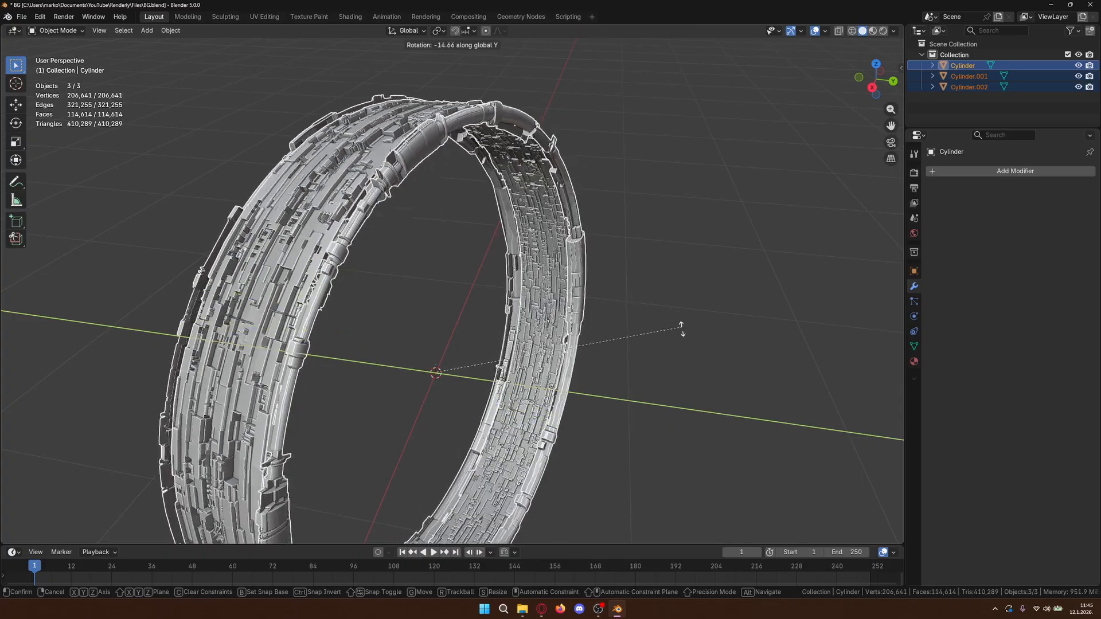
key(y)
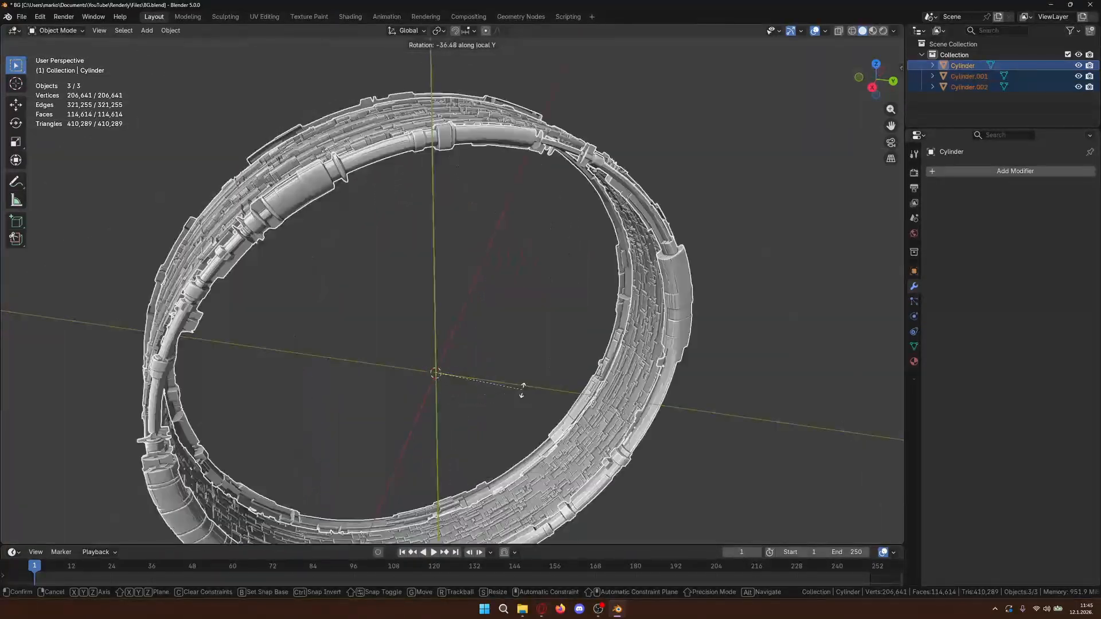
key(x)
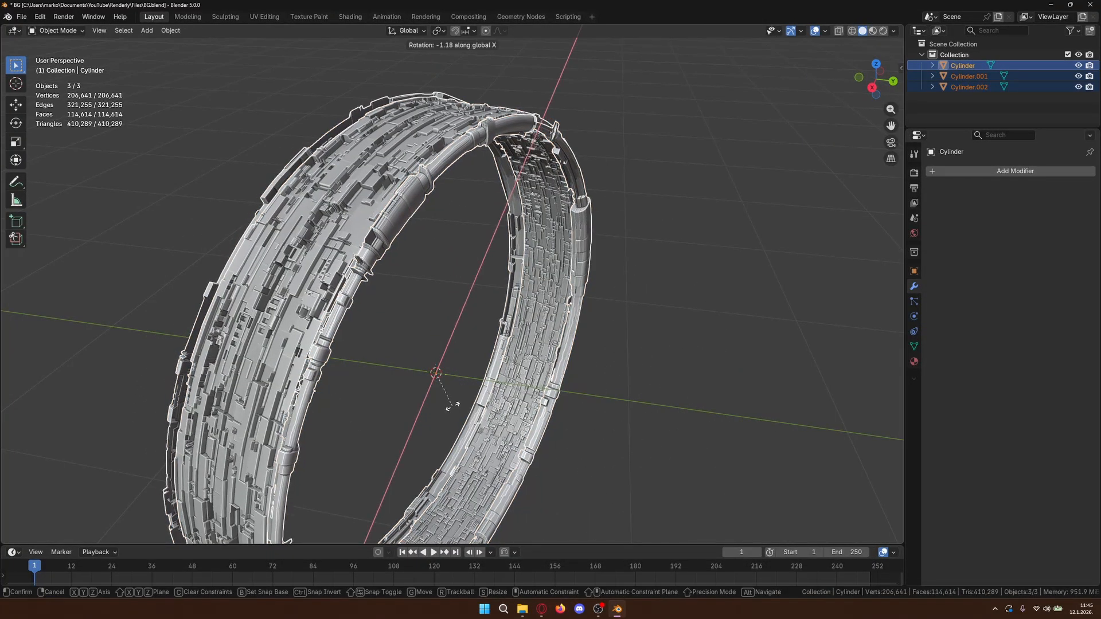
key(Escape)
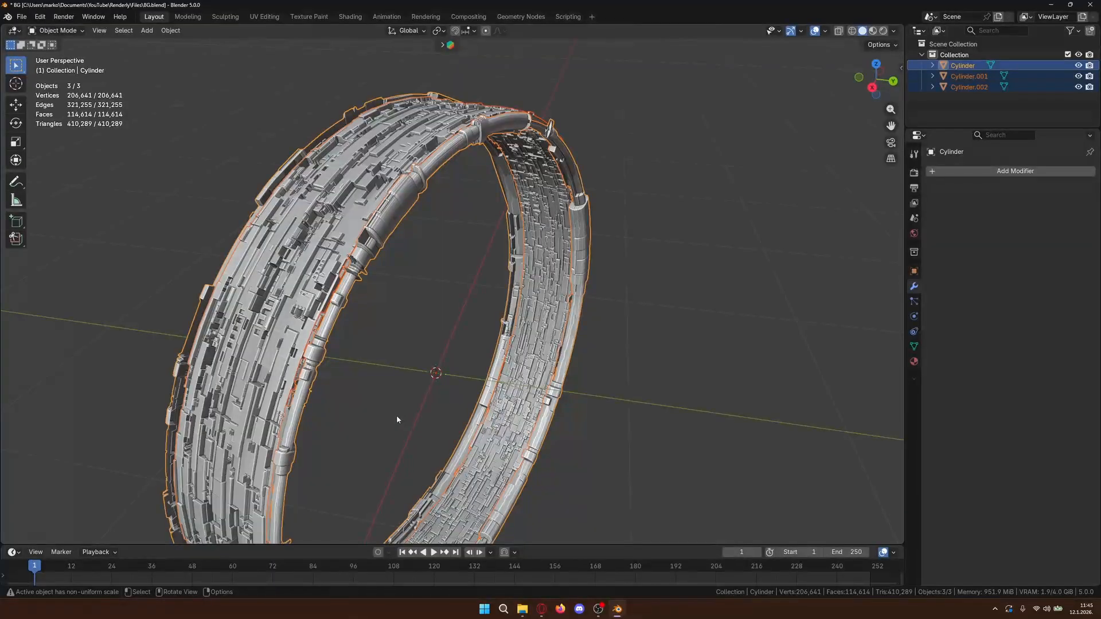
- Try spinning the three ring objects together about their local Z axis, then deselect them
key(r)
key(z)
key(z)
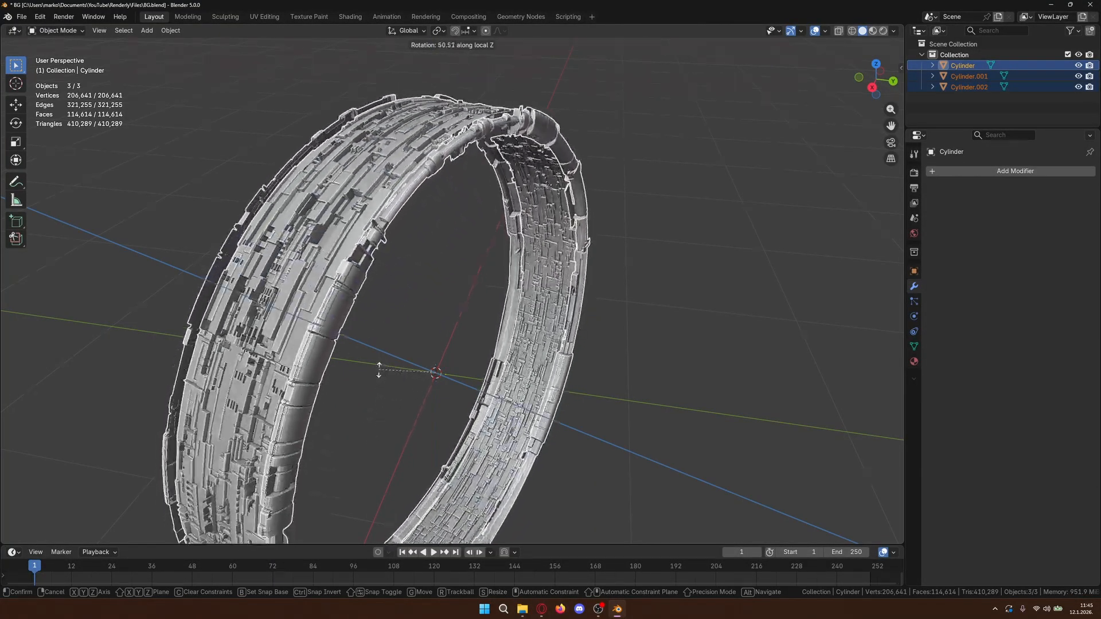
click(352, 404)
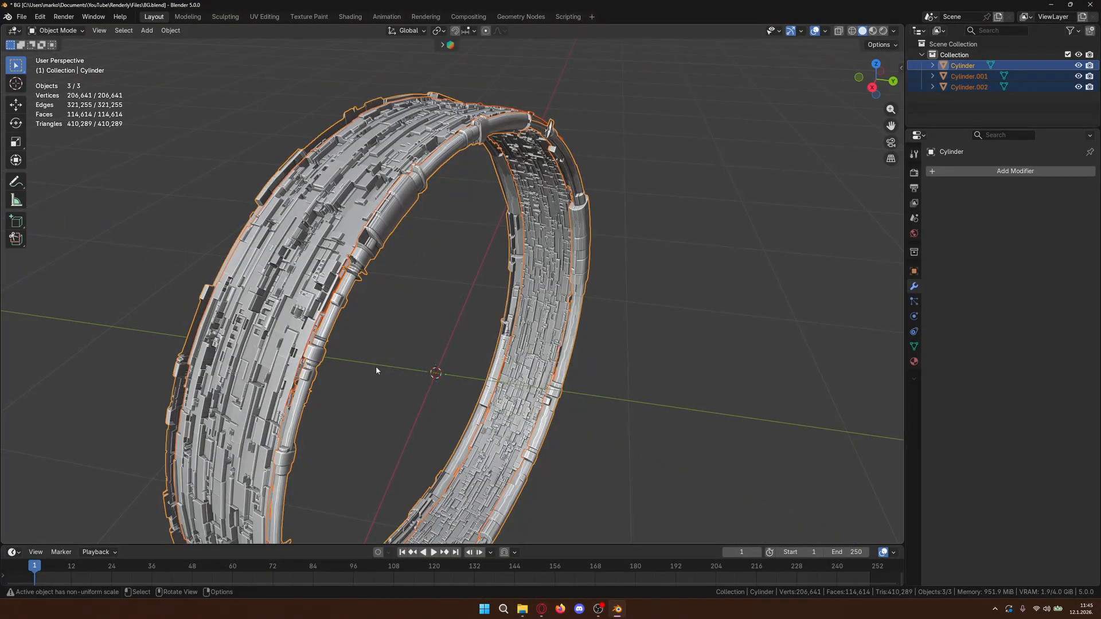
key(r)
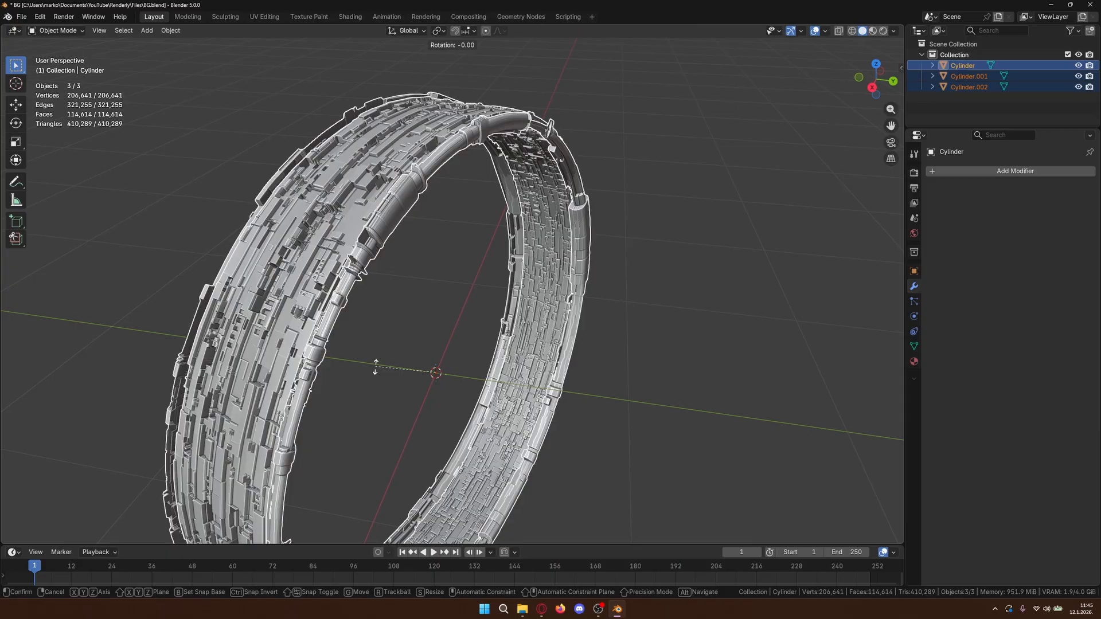
key(z)
key(z)
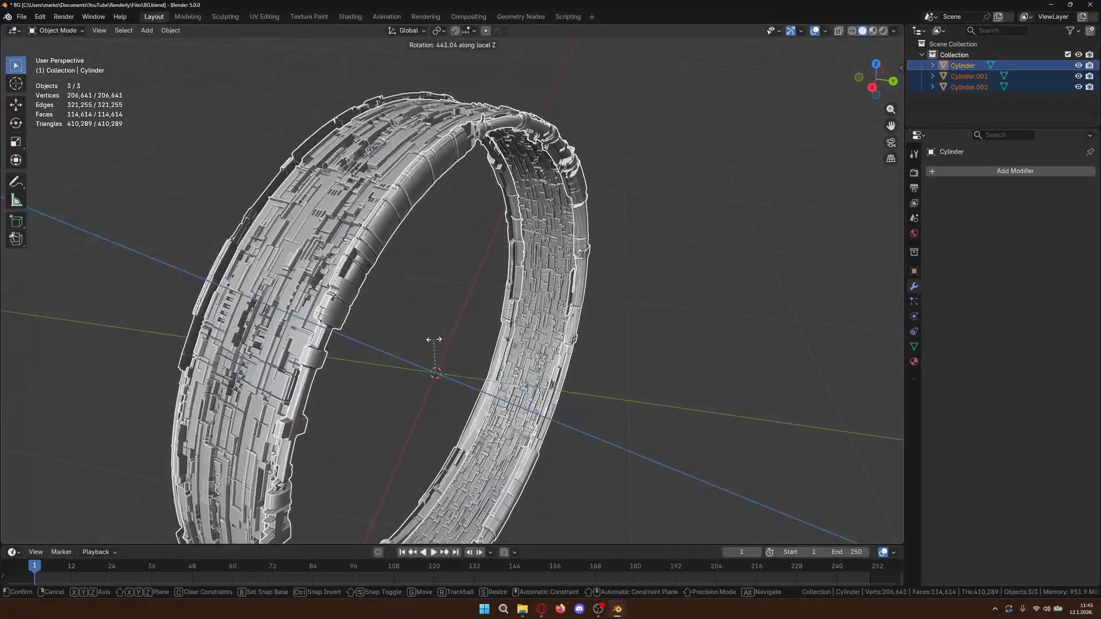
click(435, 341)
click(686, 350)
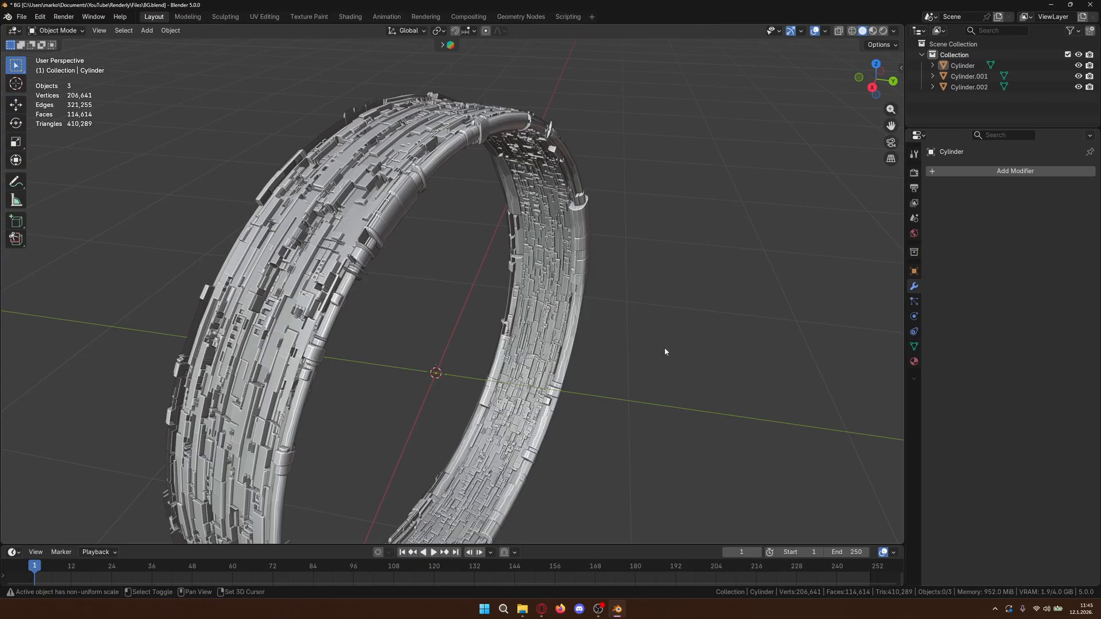
- Save the ring scene to the existing BG.blend file
scroll(665, 339, down, 5)
scroll(631, 357, up, 2)
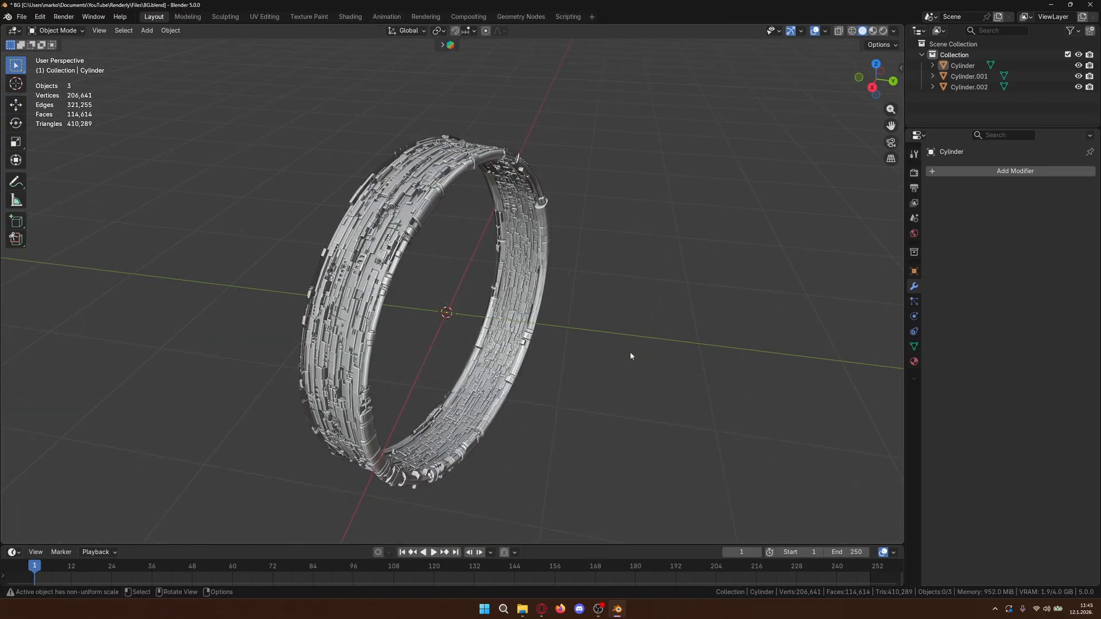
key(ctrl+s)
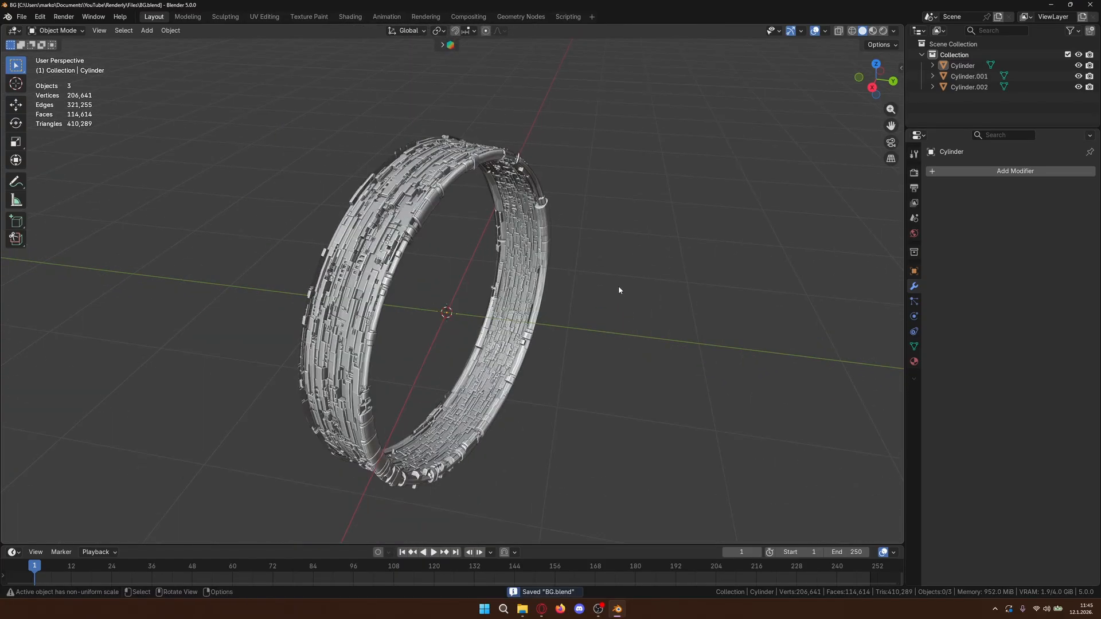
- Add a camera to the scene and switch the viewport to the camera's view
scroll(619, 290, up, 2)
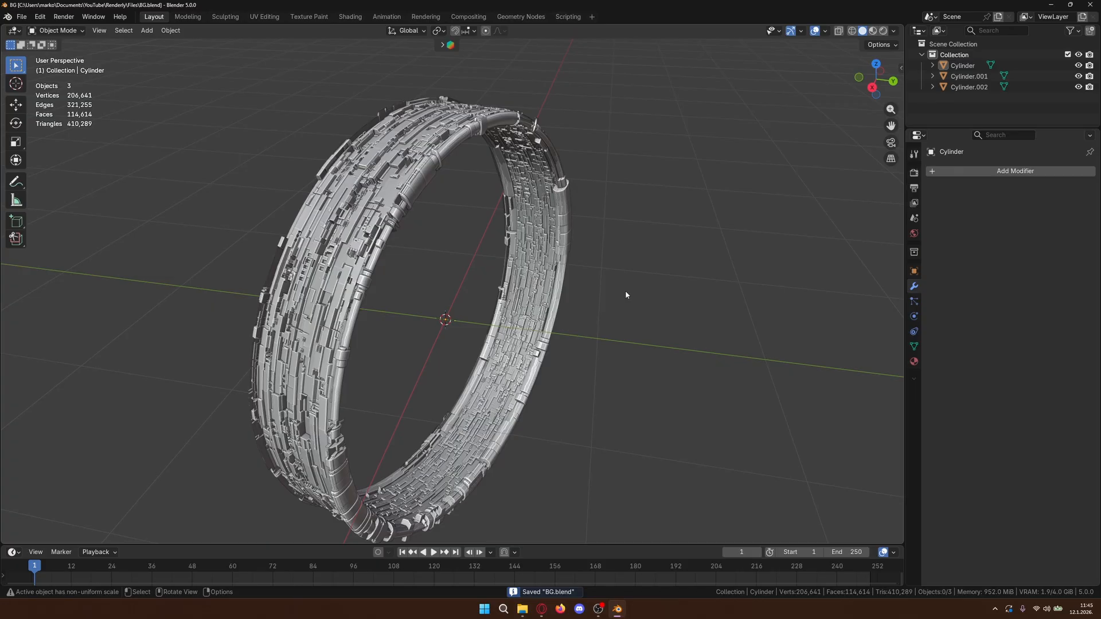
key(shift+a)
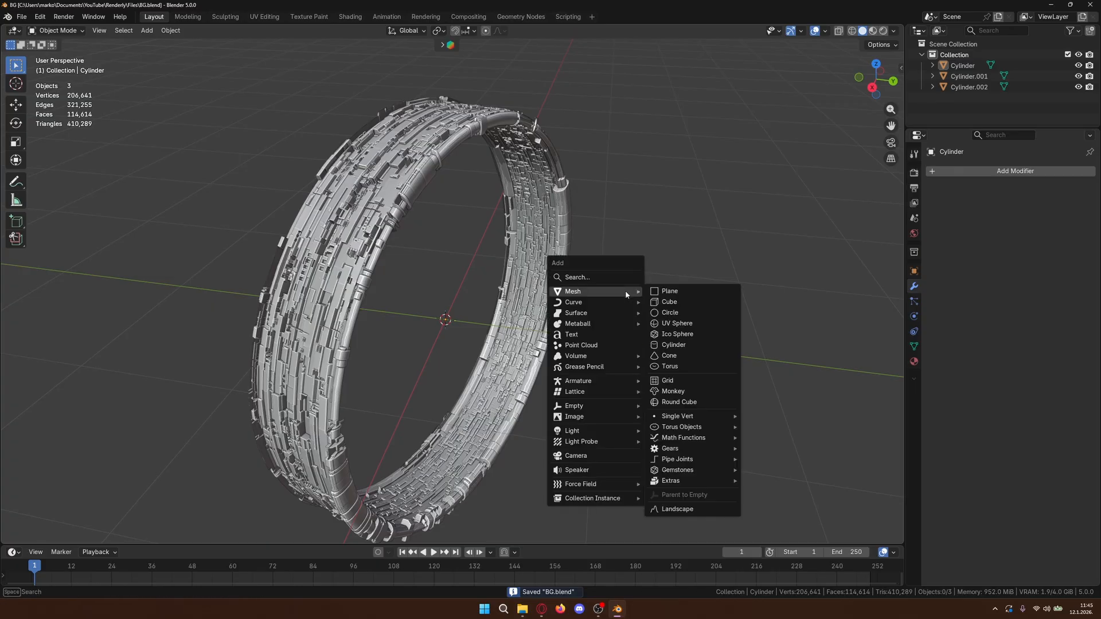
click(595, 457)
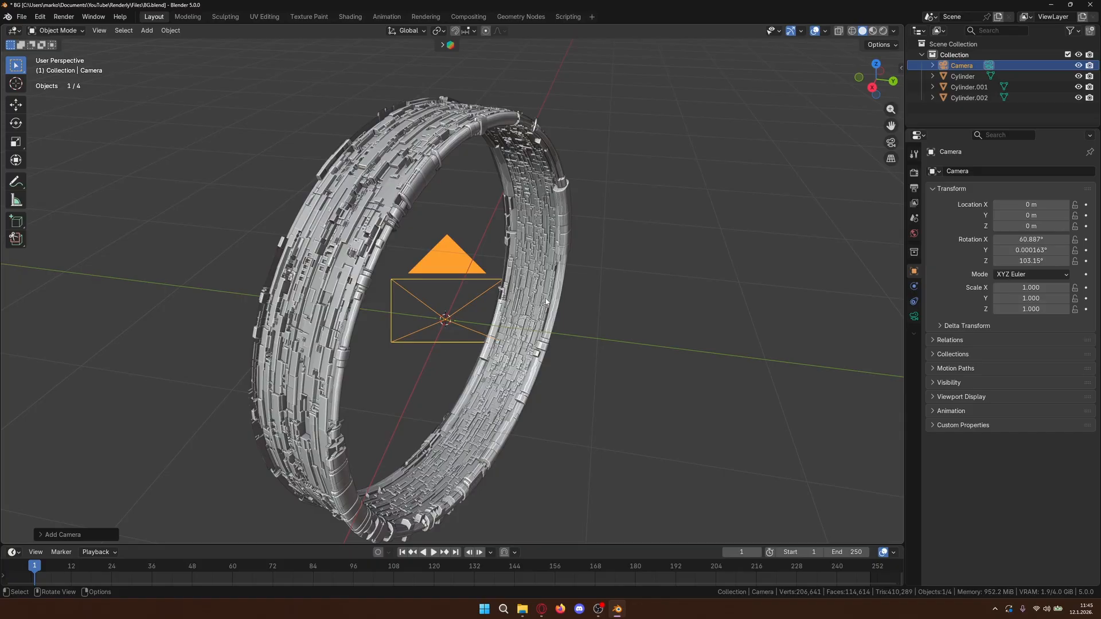
key(KP_0)
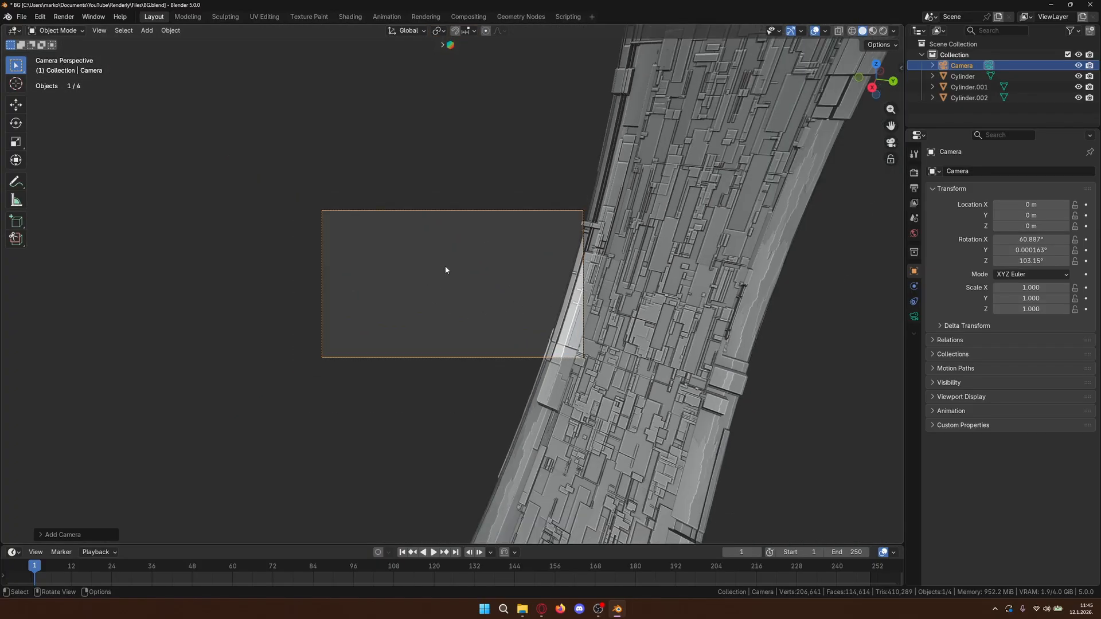
- Move the camera back about 6.1 m along its local Z axis to frame the ring, and deselect it
key(g)
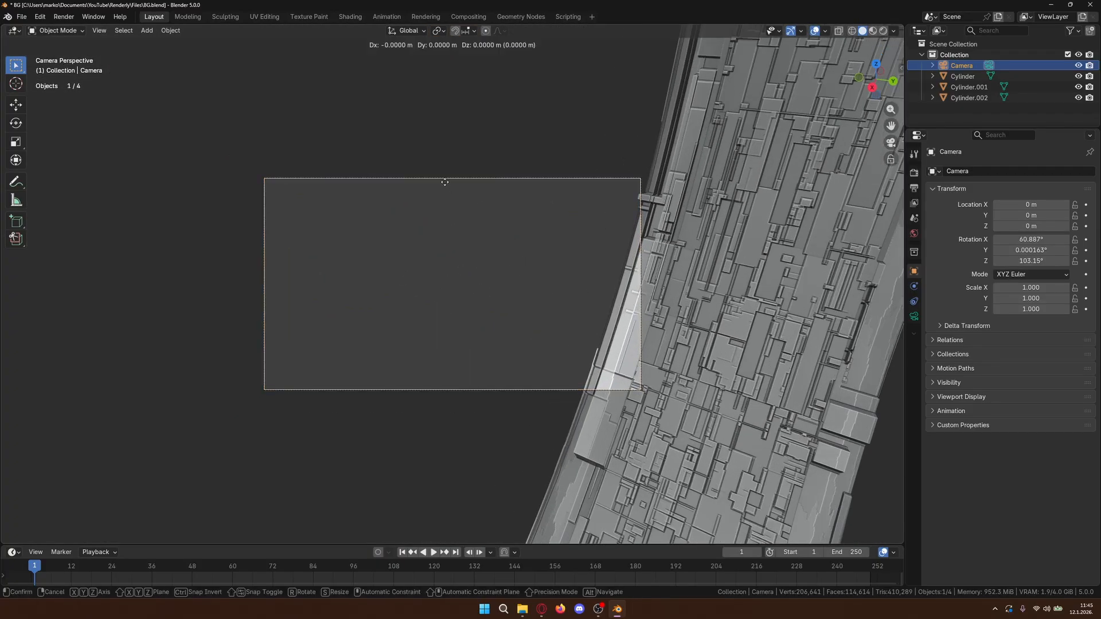
key(z)
key(z)
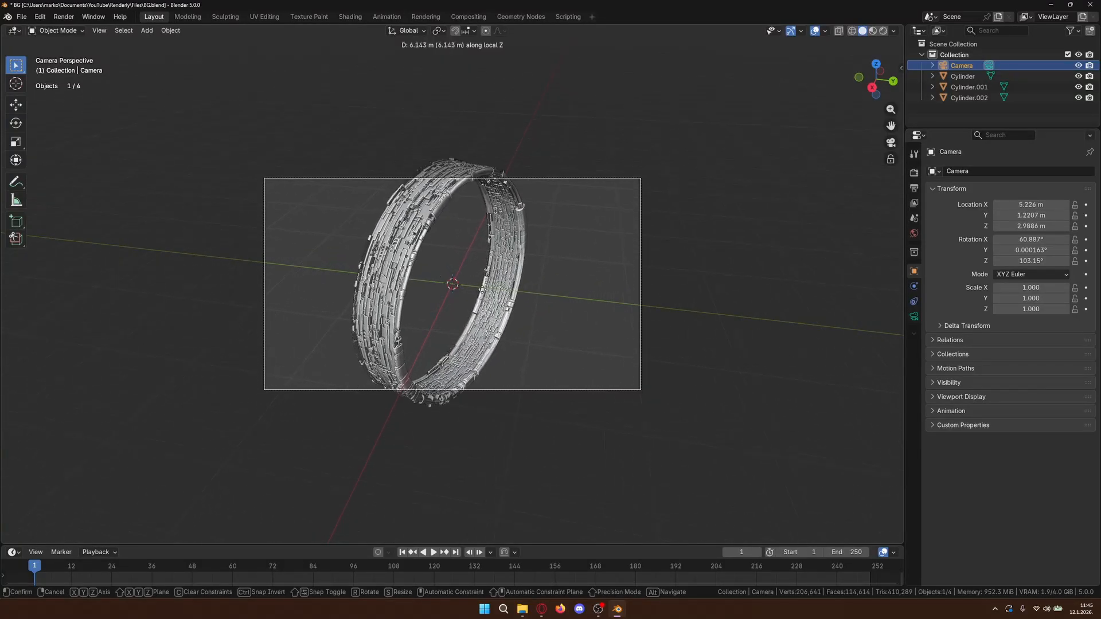
click(482, 290)
click(513, 435)
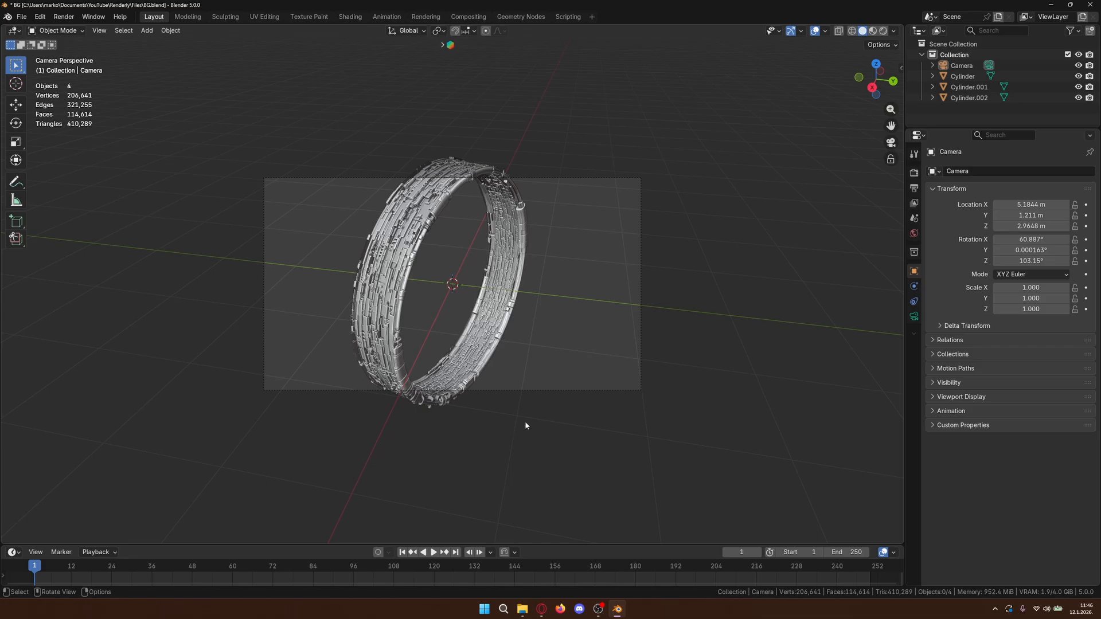
key(KP_0)
key(KP_0)
- Set the camera's passepartout opacity to 1.000 so the area outside its frame is fully black
click(915, 320)
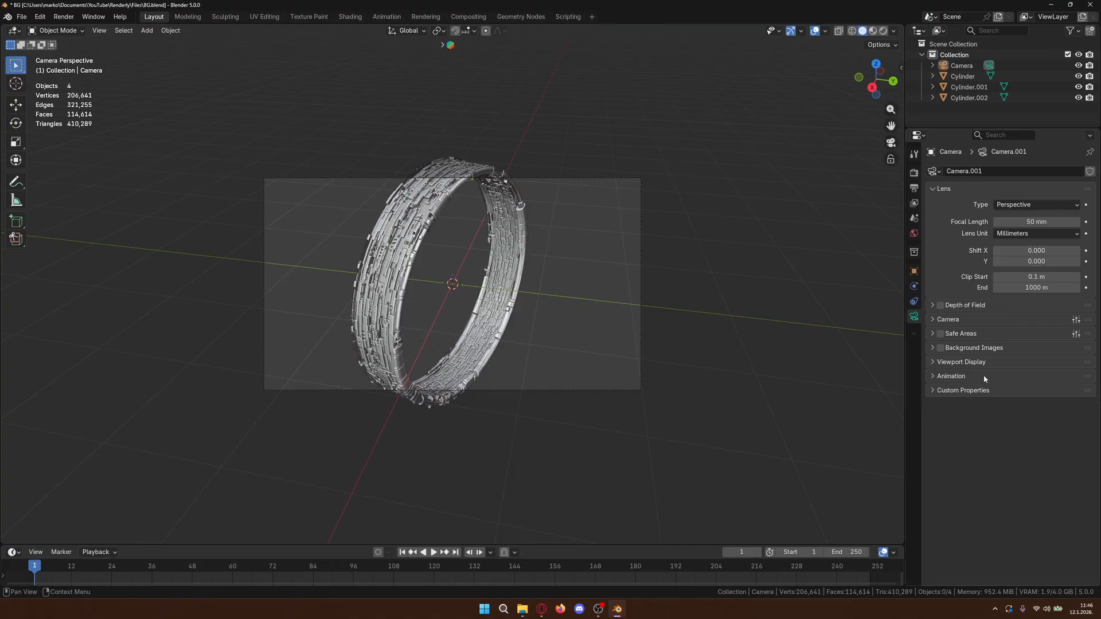
click(934, 348)
click(934, 348)
click(934, 335)
click(933, 335)
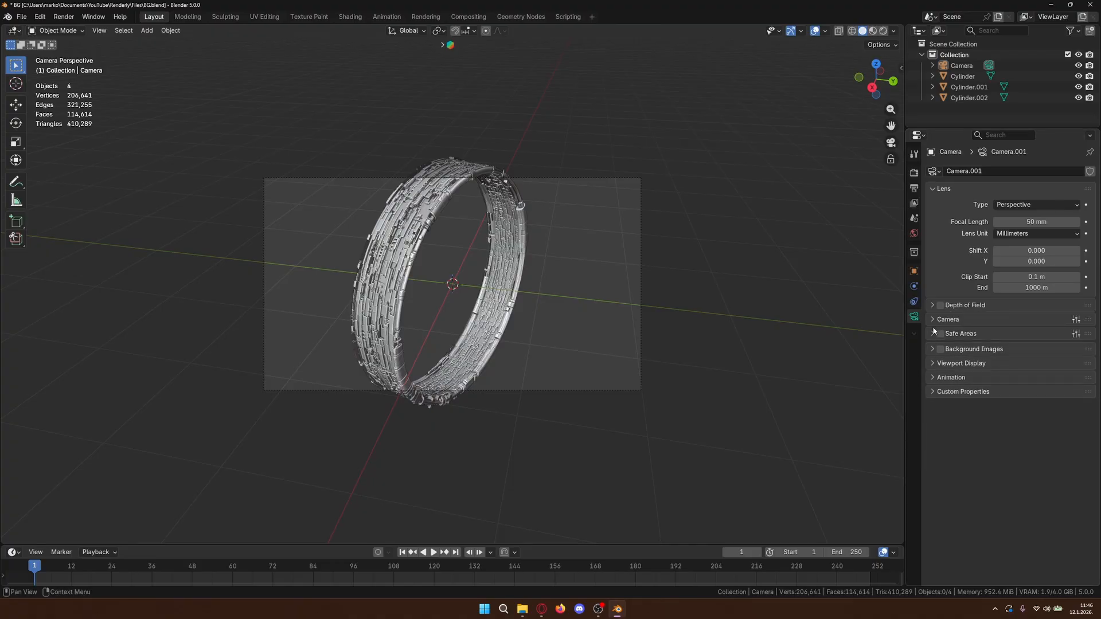
click(932, 320)
click(931, 320)
click(930, 305)
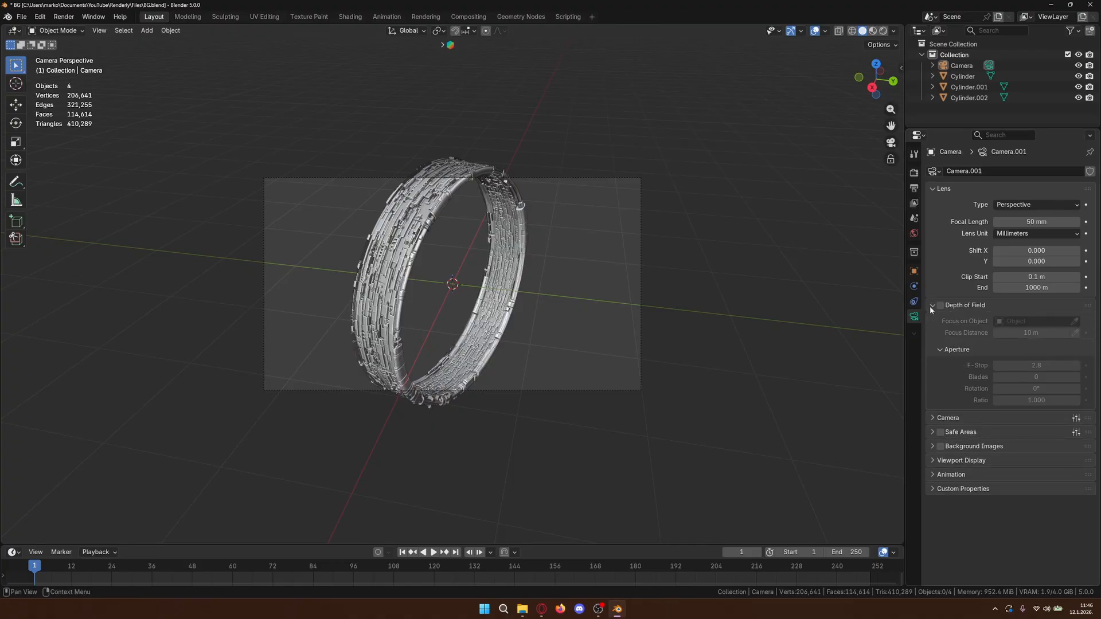
click(930, 305)
click(933, 363)
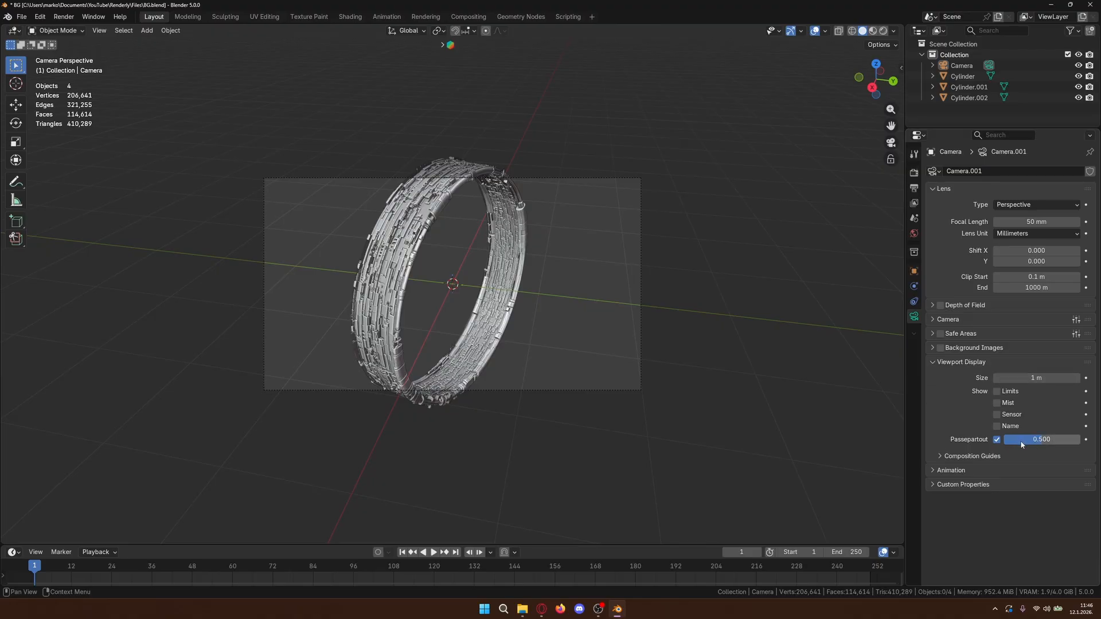
drag(1022, 444, 1081, 439)
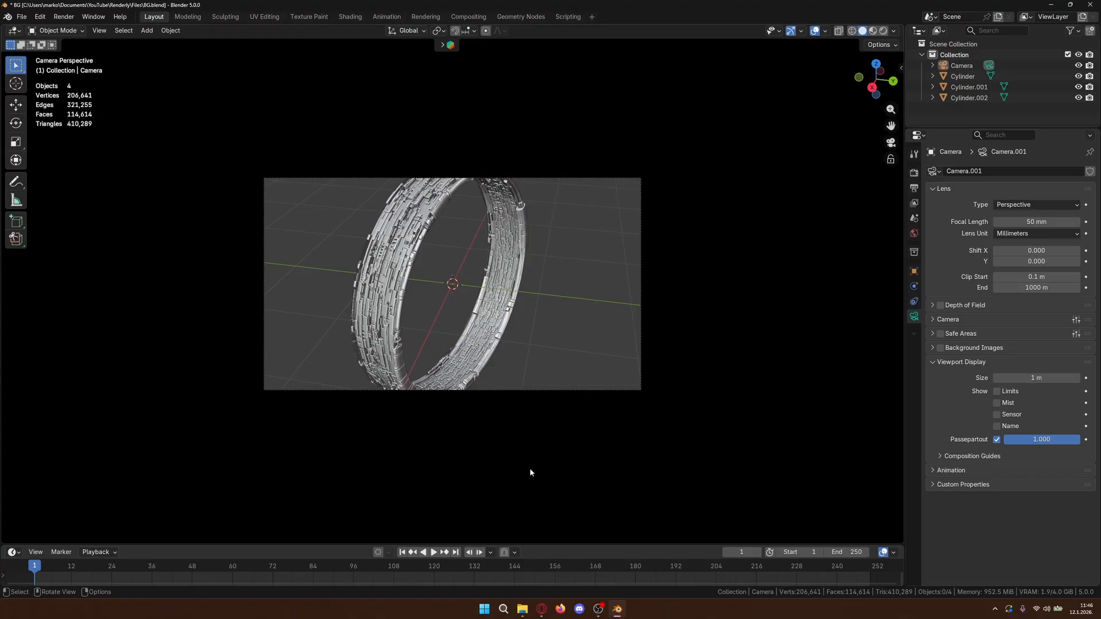
scroll(627, 332, up, 4)
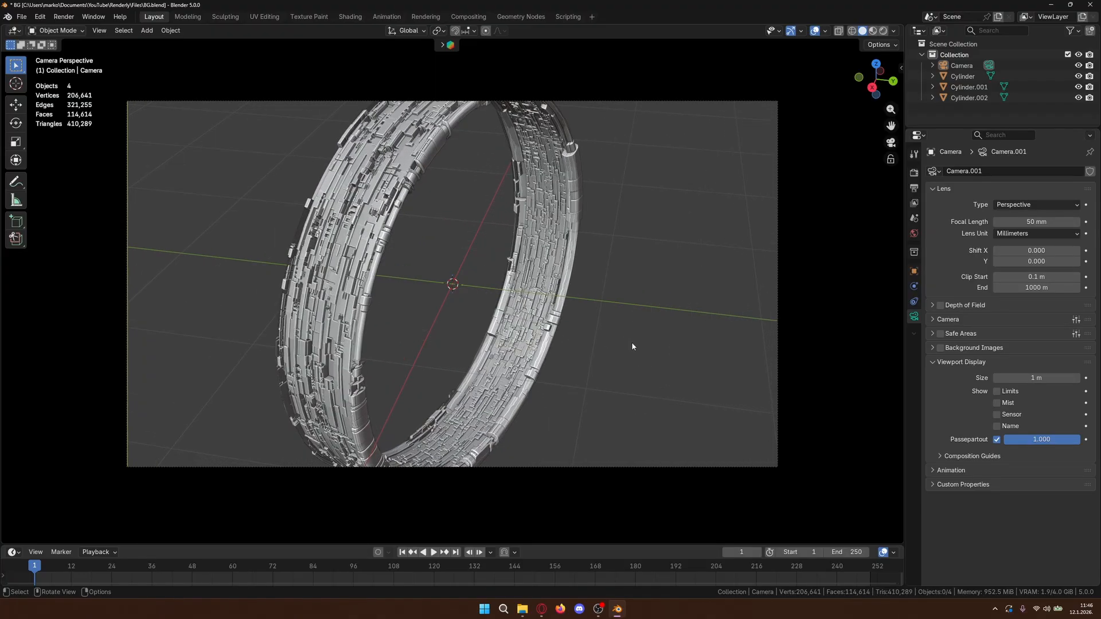
scroll(632, 346, down, 1)
- Compare the camera framing with the ring reference image in the browser, and save BG.blend in Blender
mouse_move(542, 609)
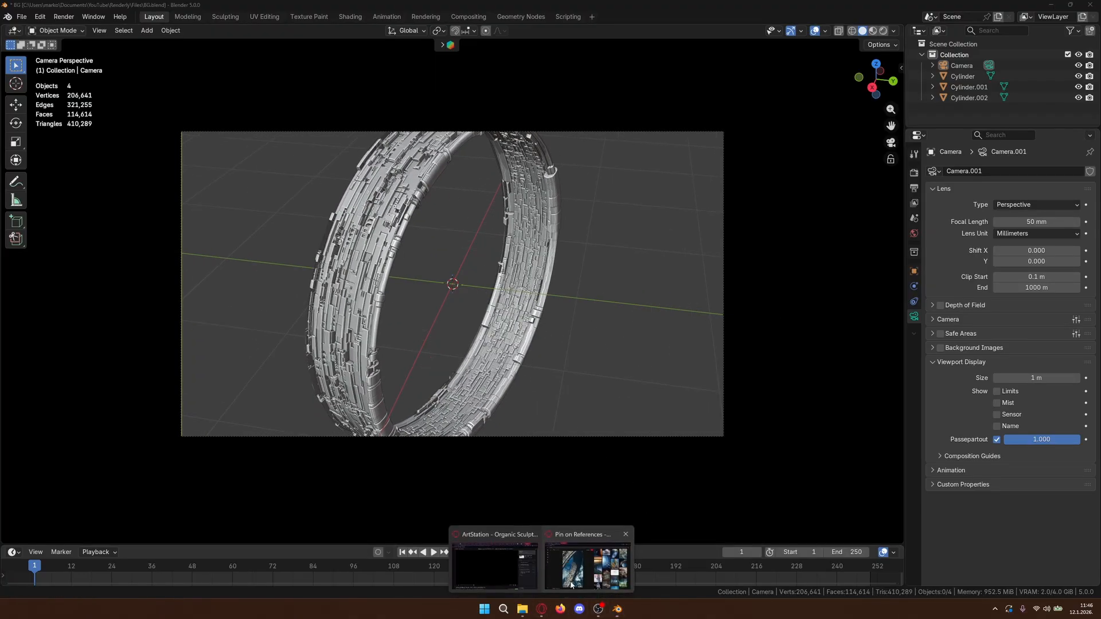
click(571, 585)
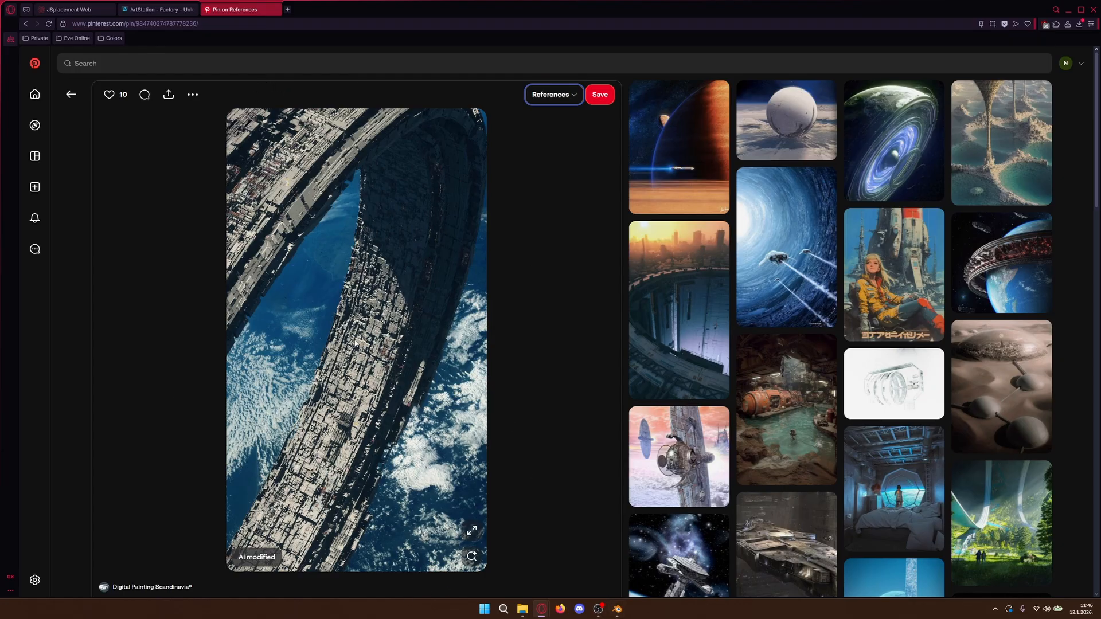
click(616, 610)
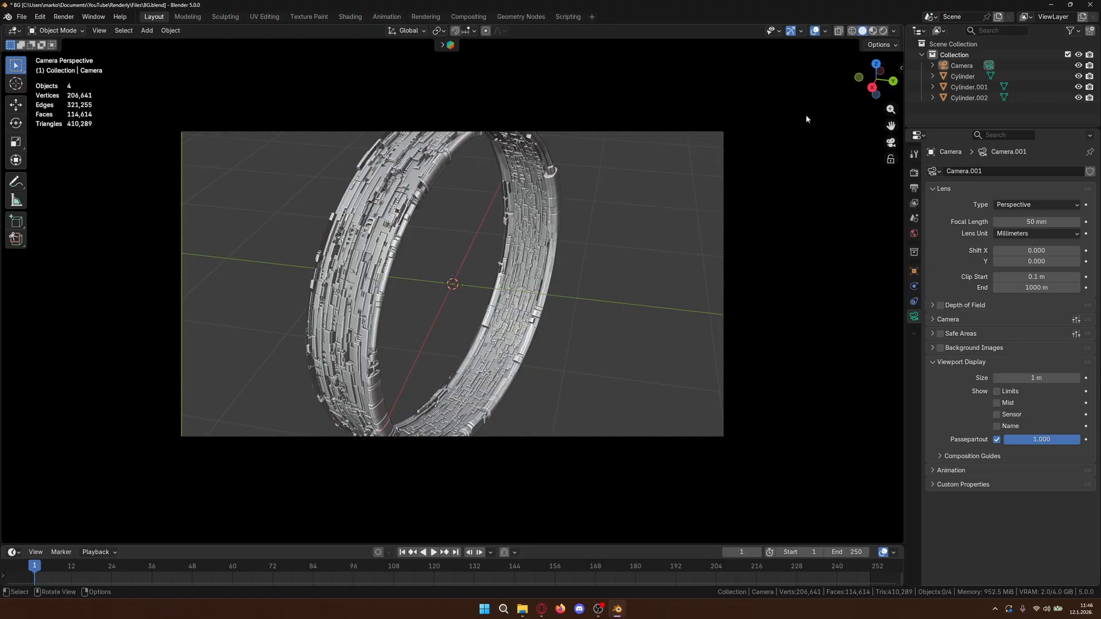
key(ctrl+s)
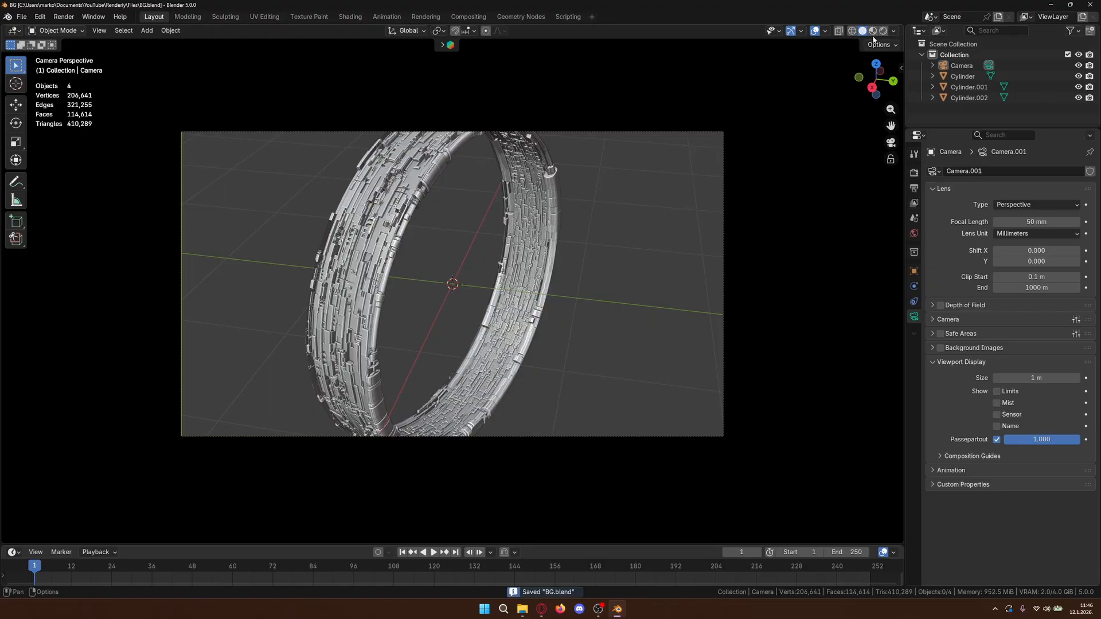
- Set the render engine to Cycles with GPU Compute and show the viewport in Rendered shading
click(873, 31)
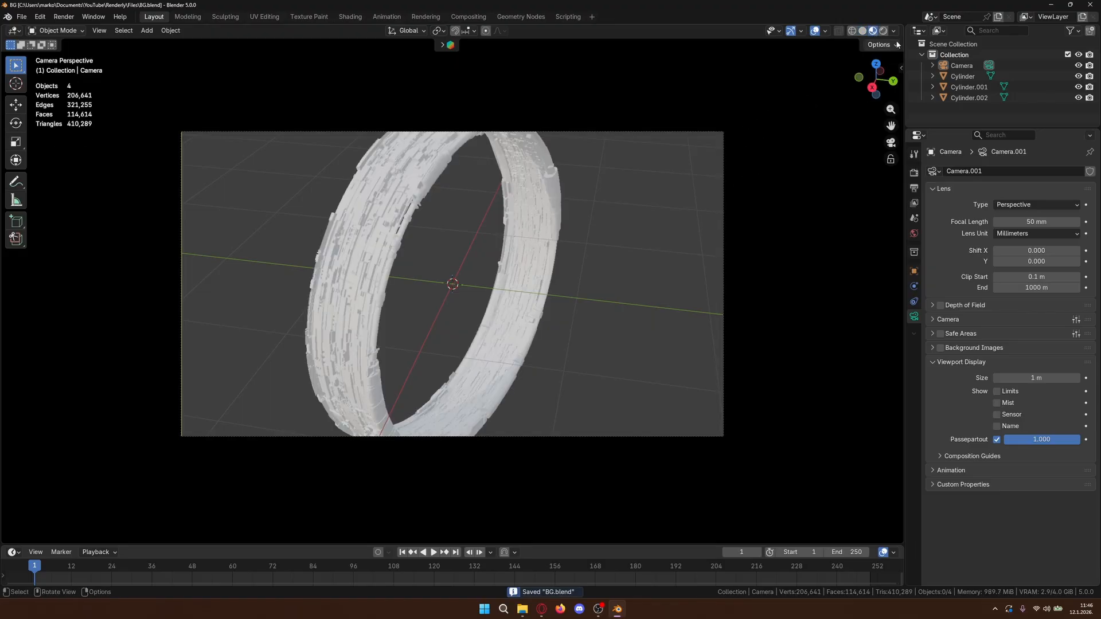
click(884, 31)
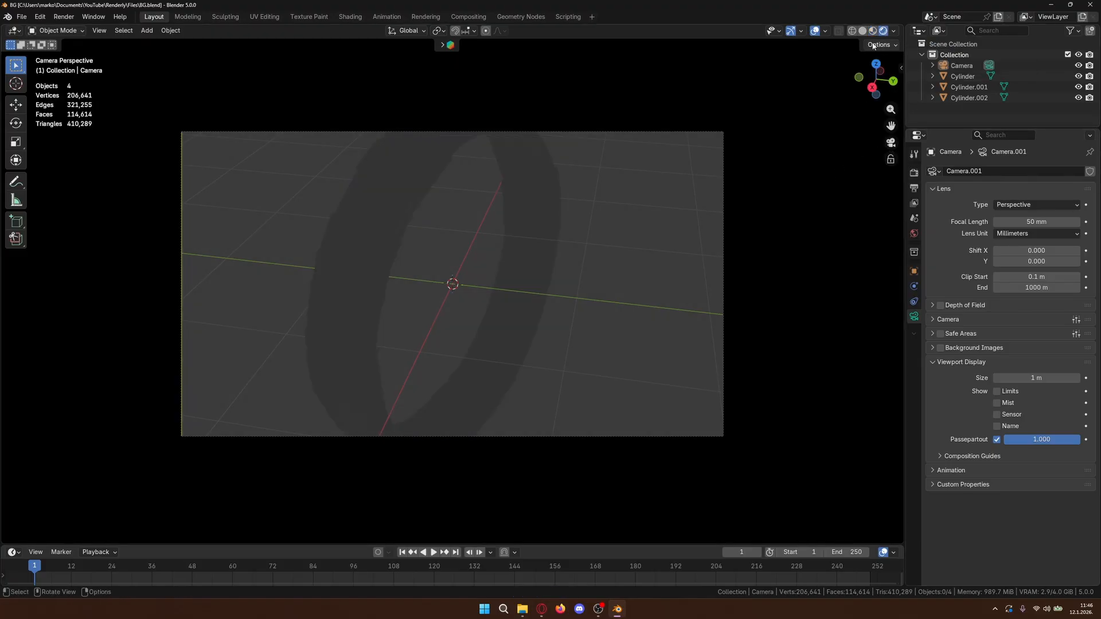
click(914, 172)
click(1027, 171)
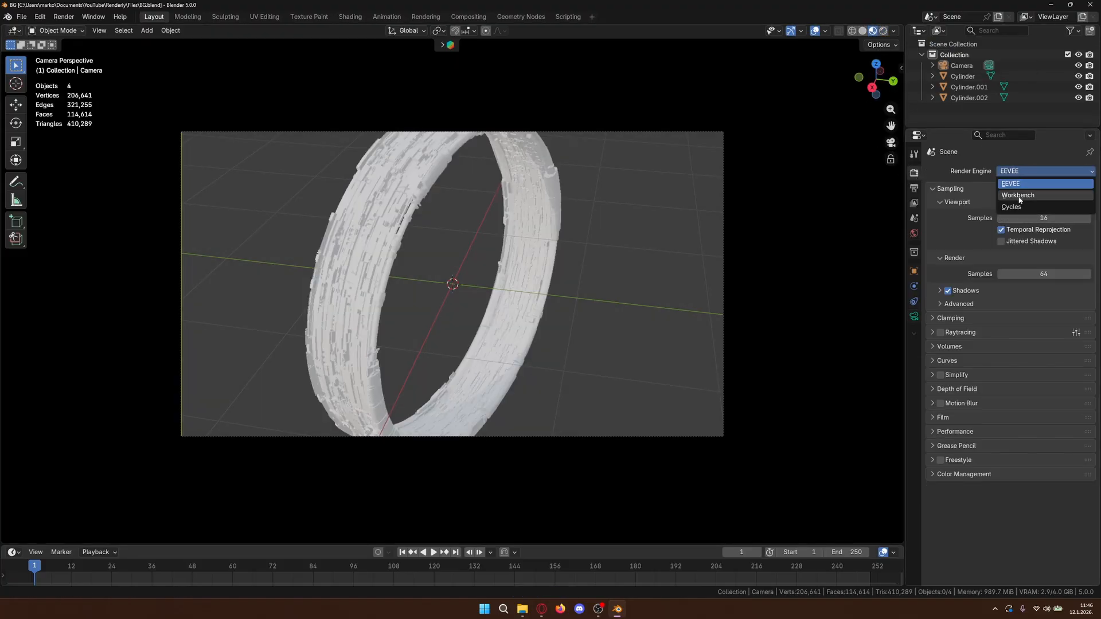
click(1020, 196)
click(1021, 185)
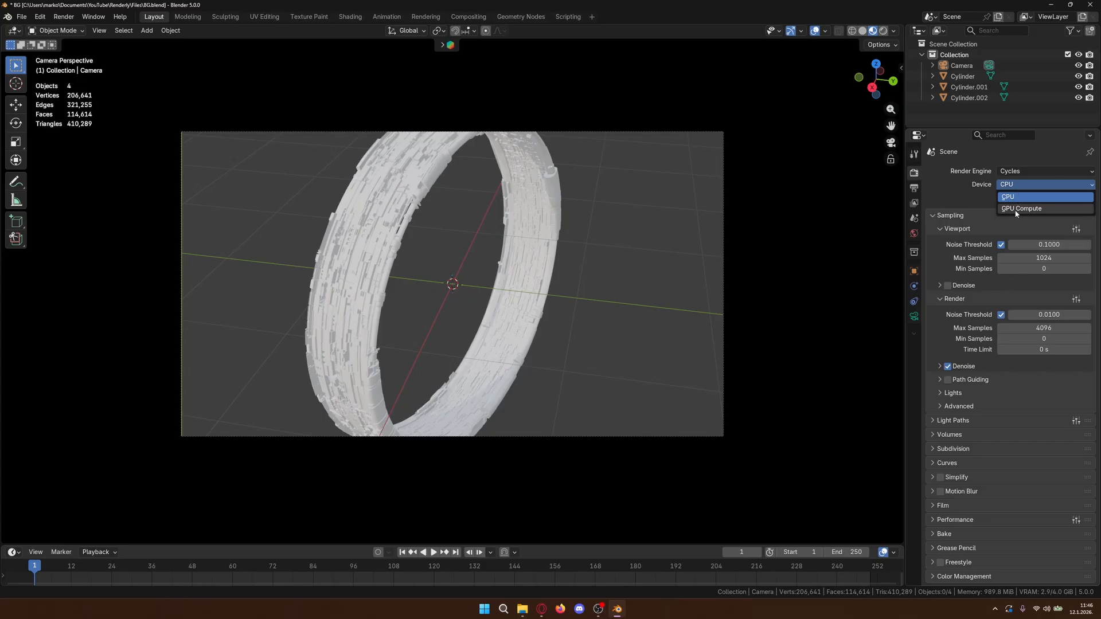
click(1021, 208)
click(883, 31)
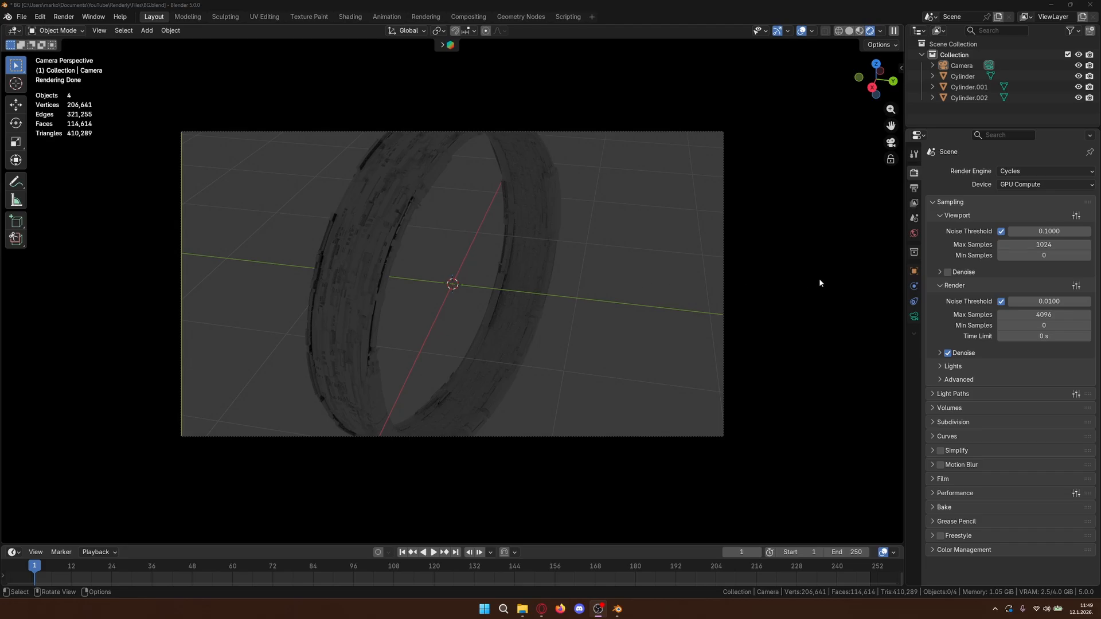
- Use HDR_artificial_planet.hdr from the Downloads folder as an environment texture for the world background colour
click(914, 234)
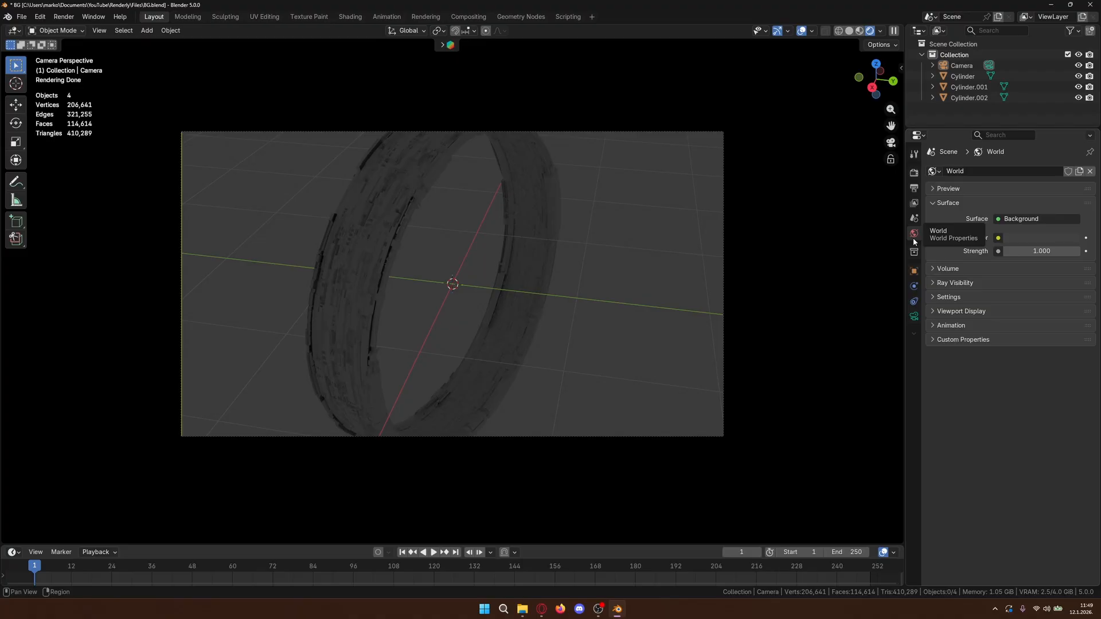
click(998, 238)
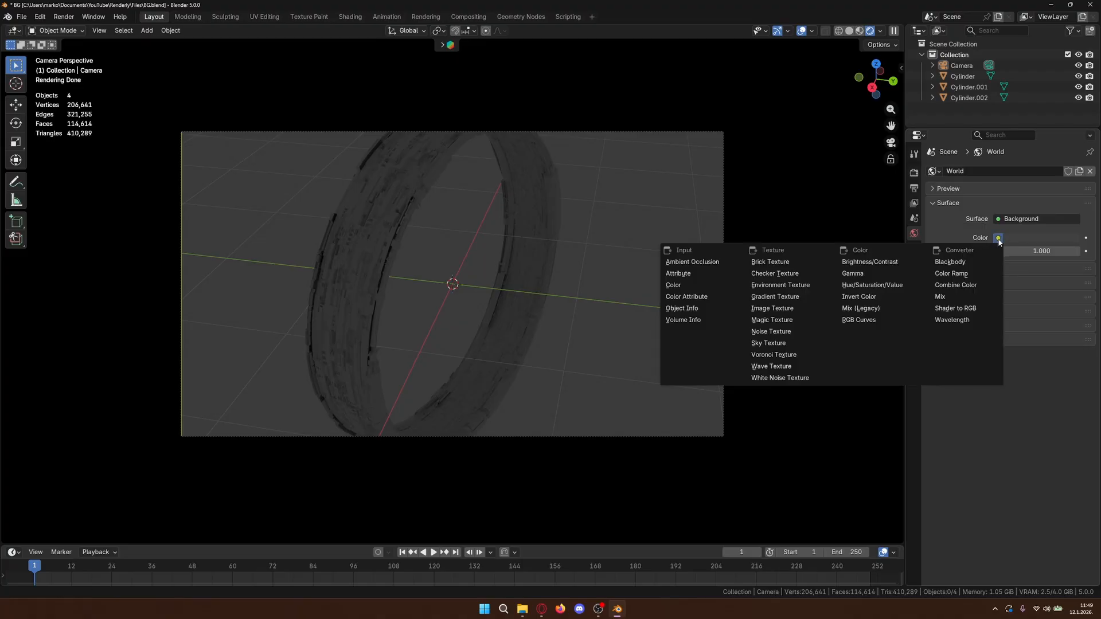
click(801, 286)
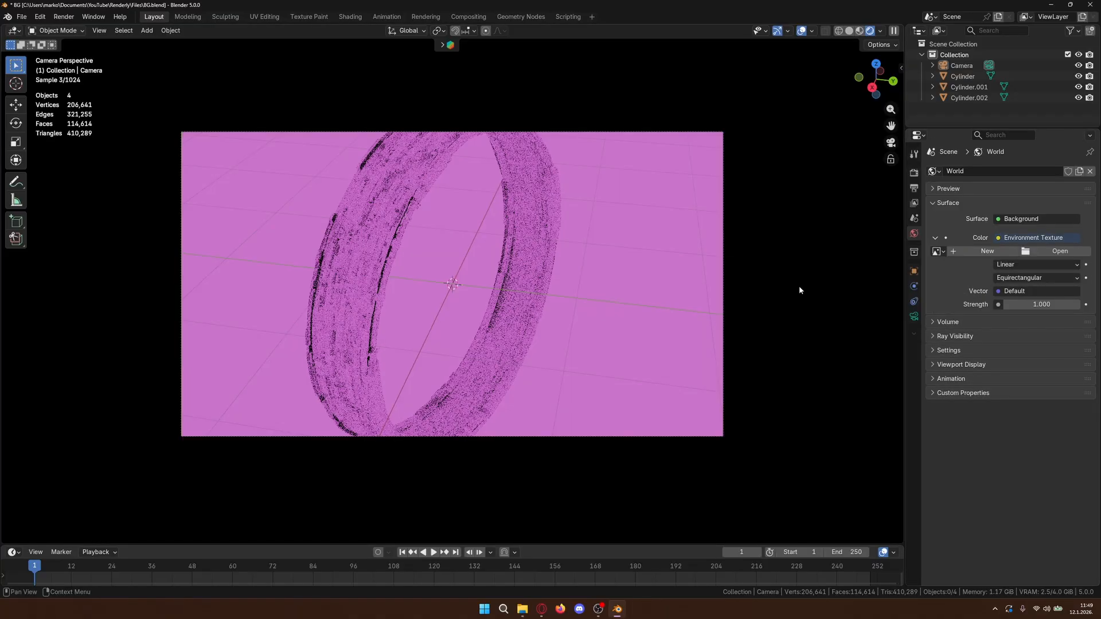
click(1053, 253)
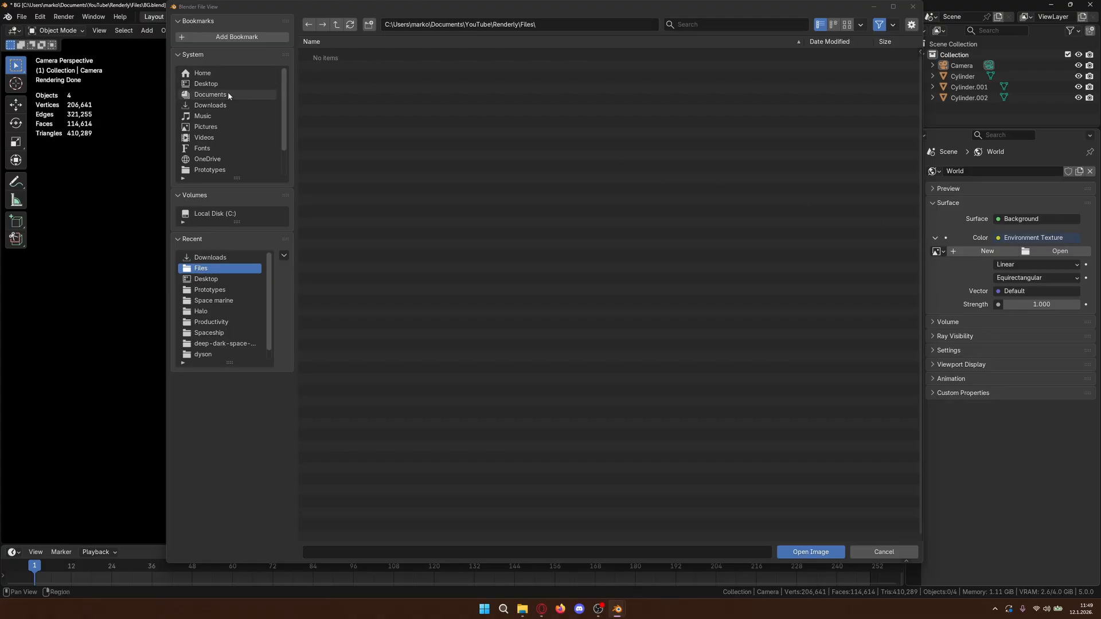
click(227, 105)
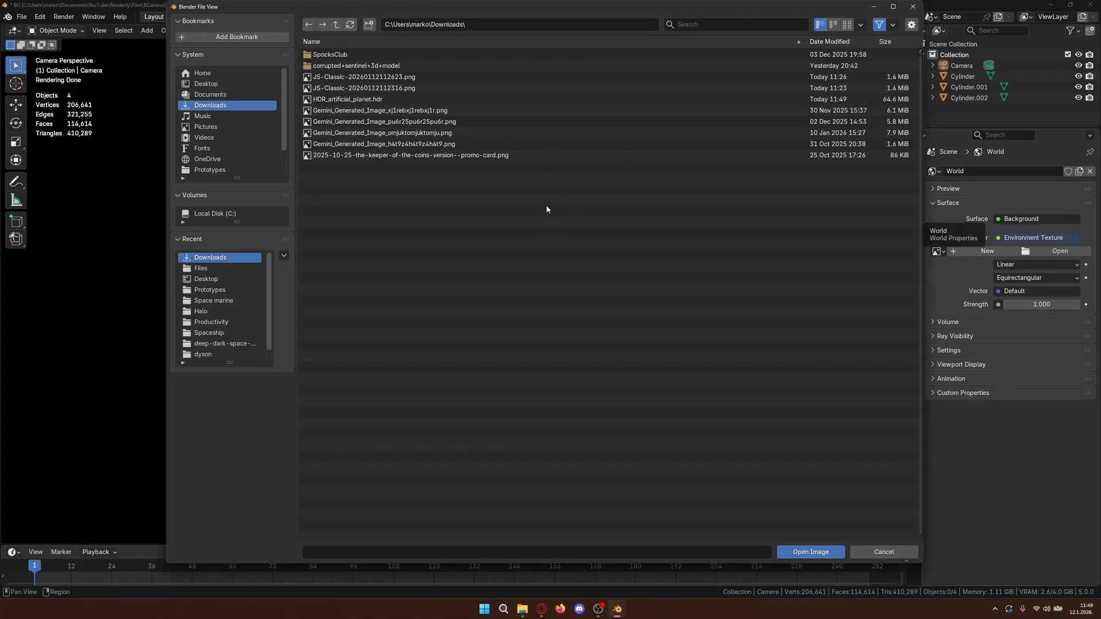
click(505, 98)
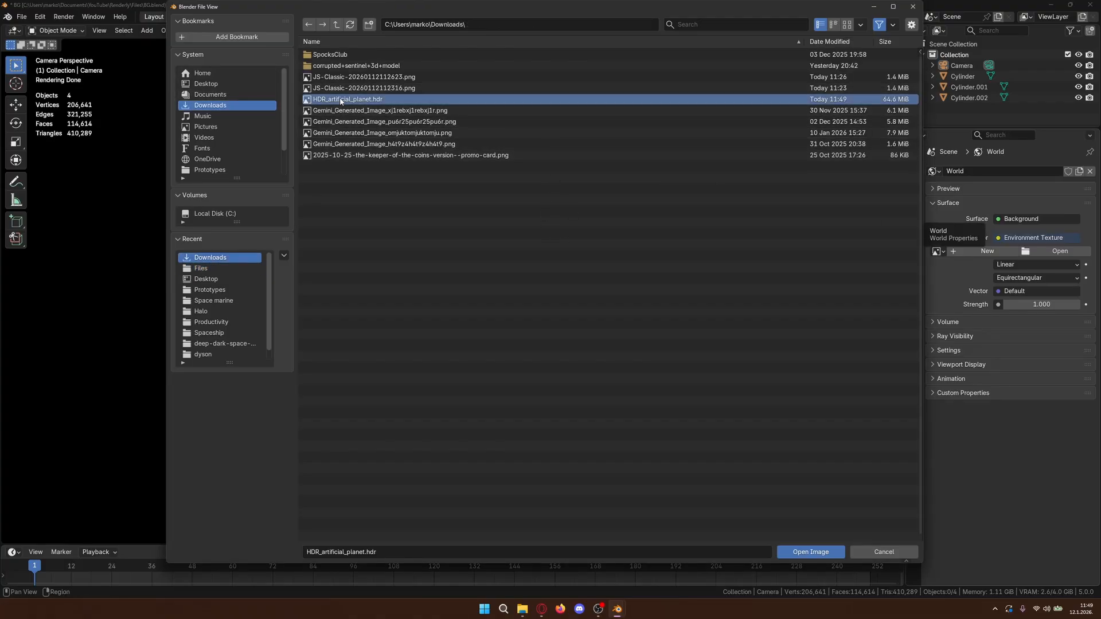
click(811, 554)
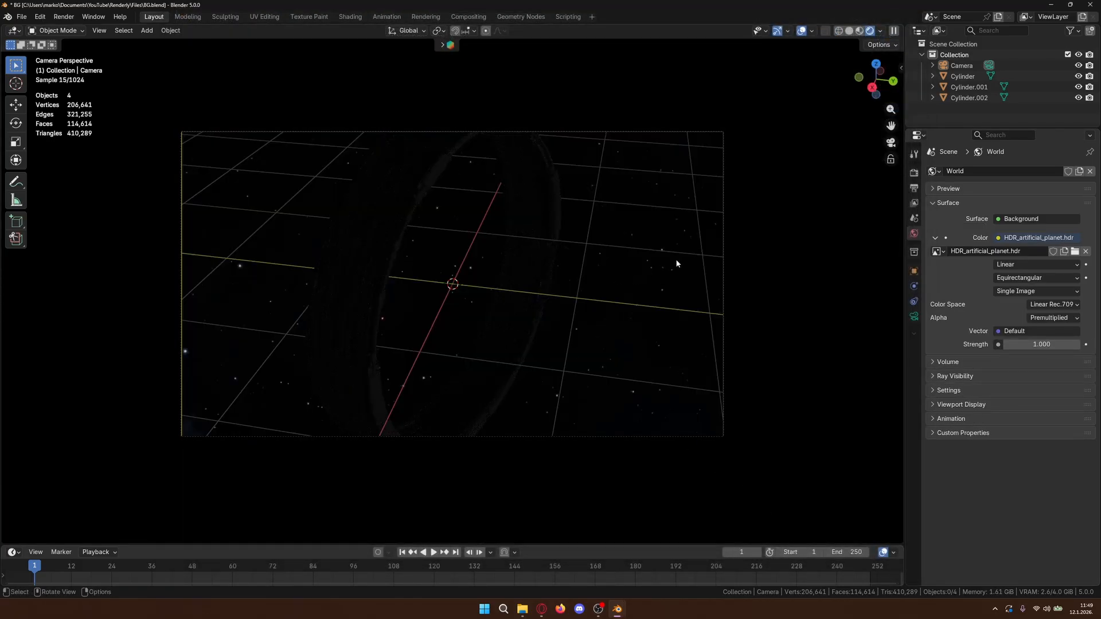
middle_drag(676, 259, 417, 200)
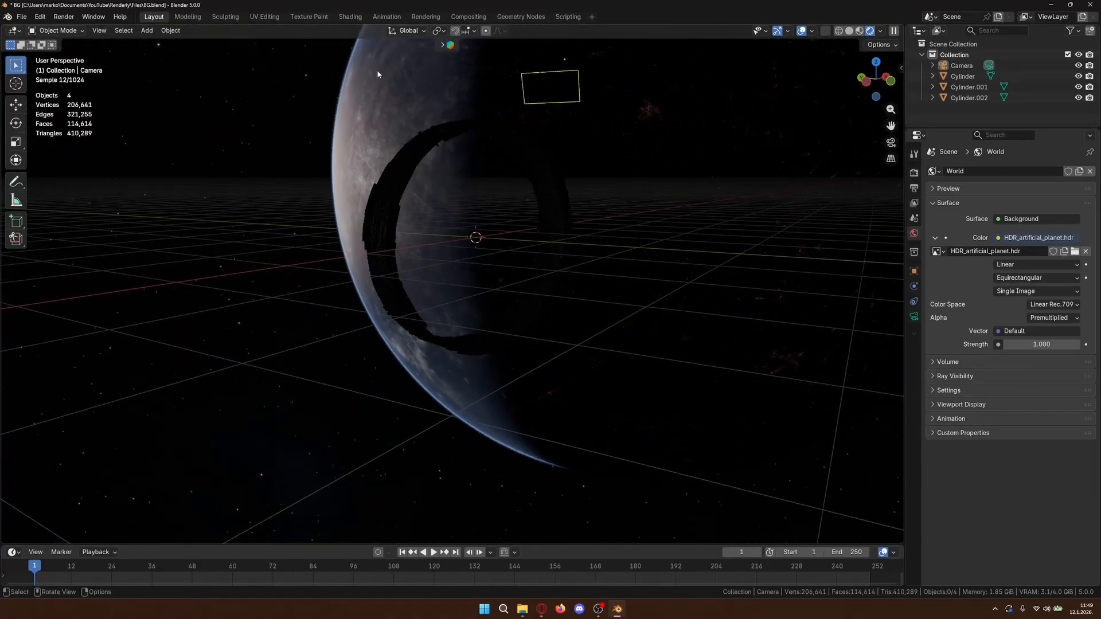
middle_drag(468, 115, 487, 180)
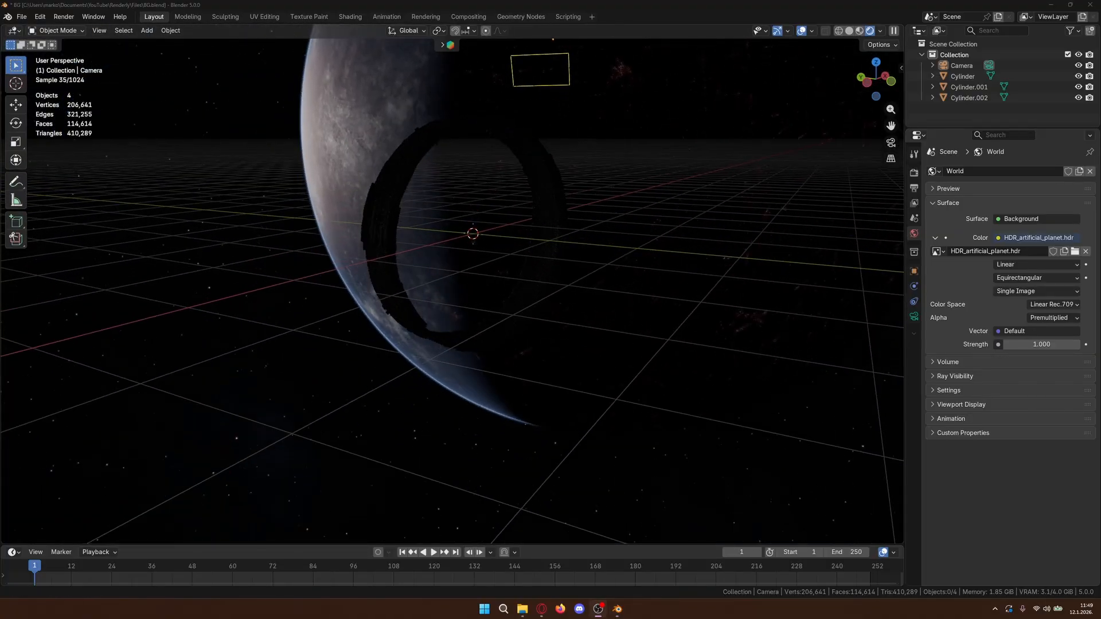
middle_drag(473, 308, 539, 328)
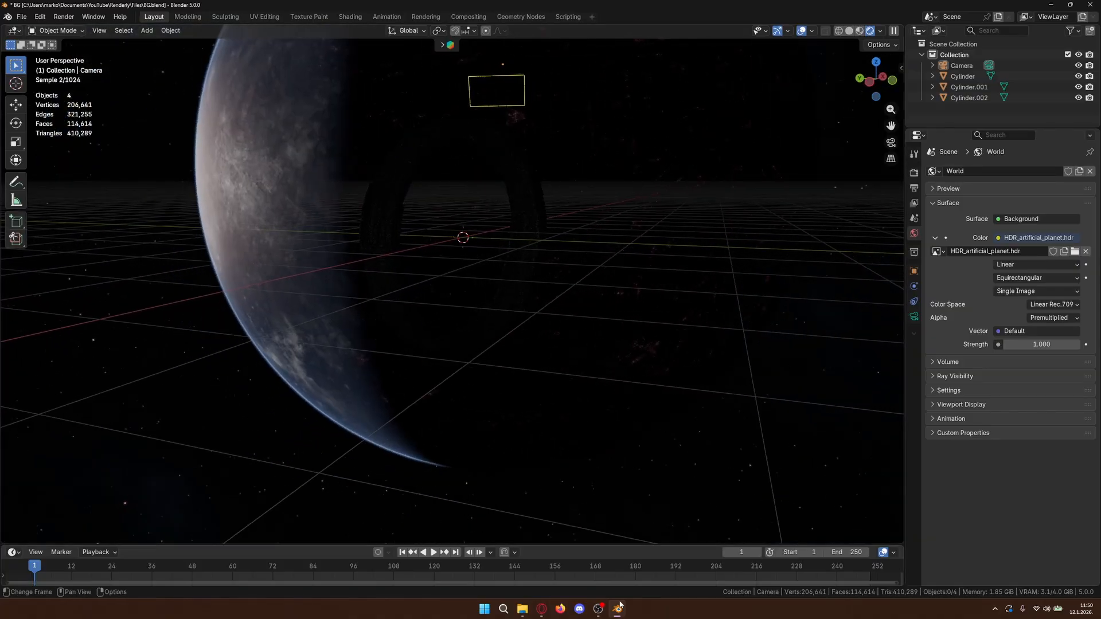
- Switch to the browser, check the ring reference image, and look through the planet HDRs on the Space Spheremaps page
mouse_move(542, 609)
click(561, 584)
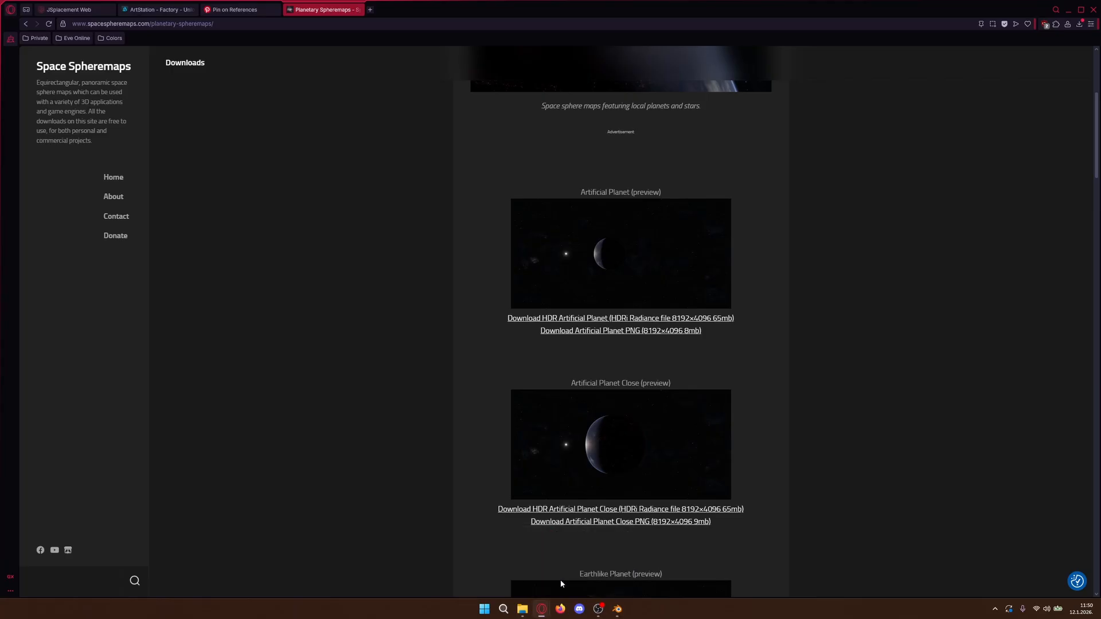
click(235, 9)
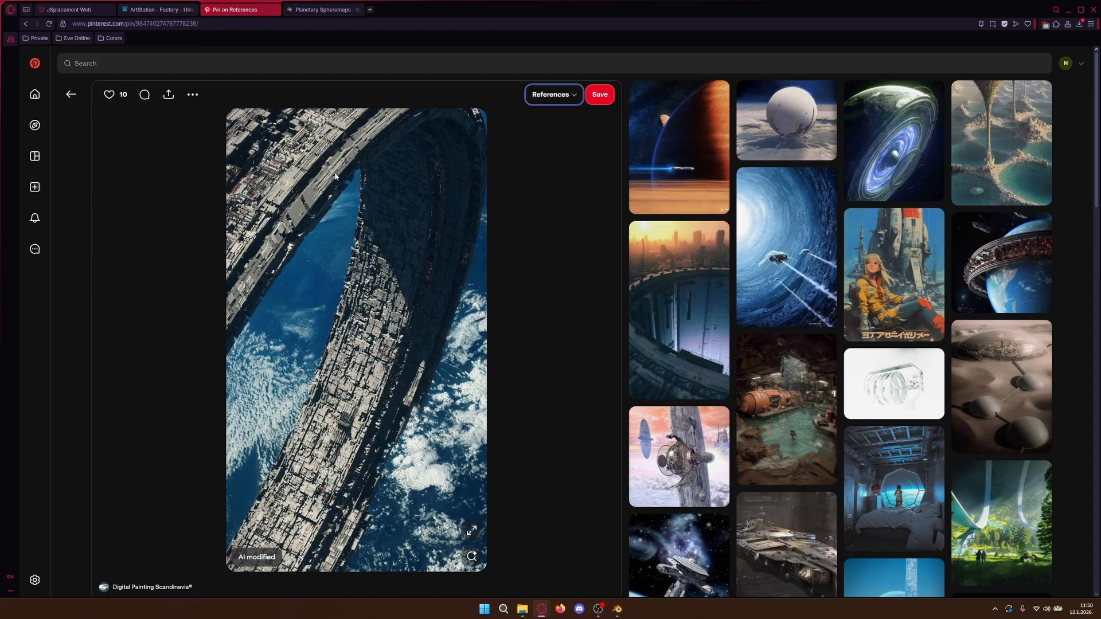
click(323, 11)
scroll(854, 446, down, 14)
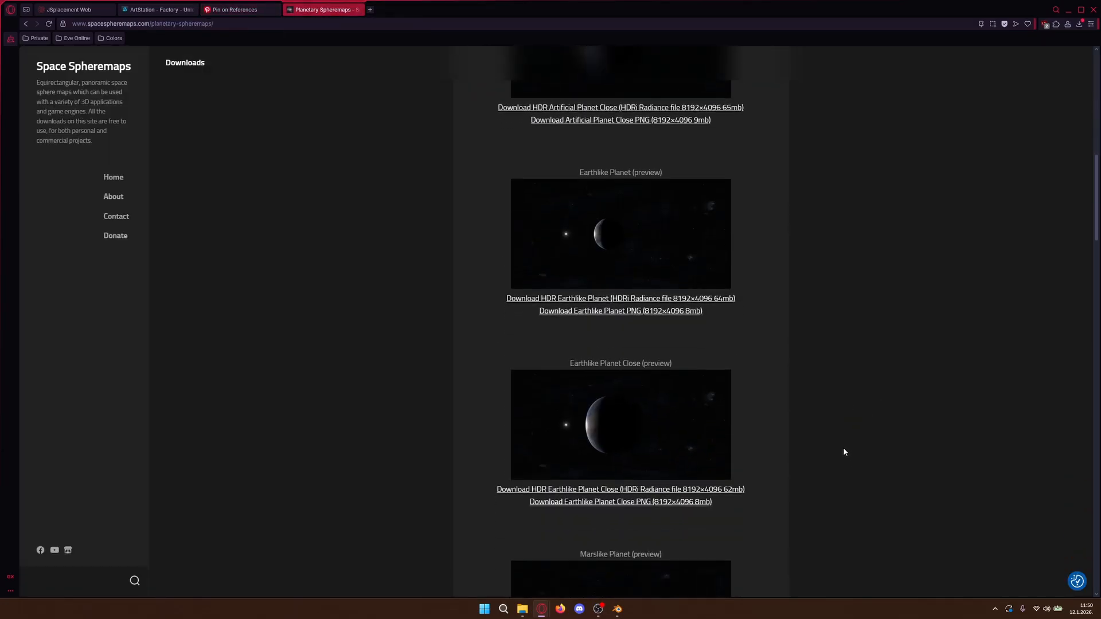
scroll(838, 459, up, 14)
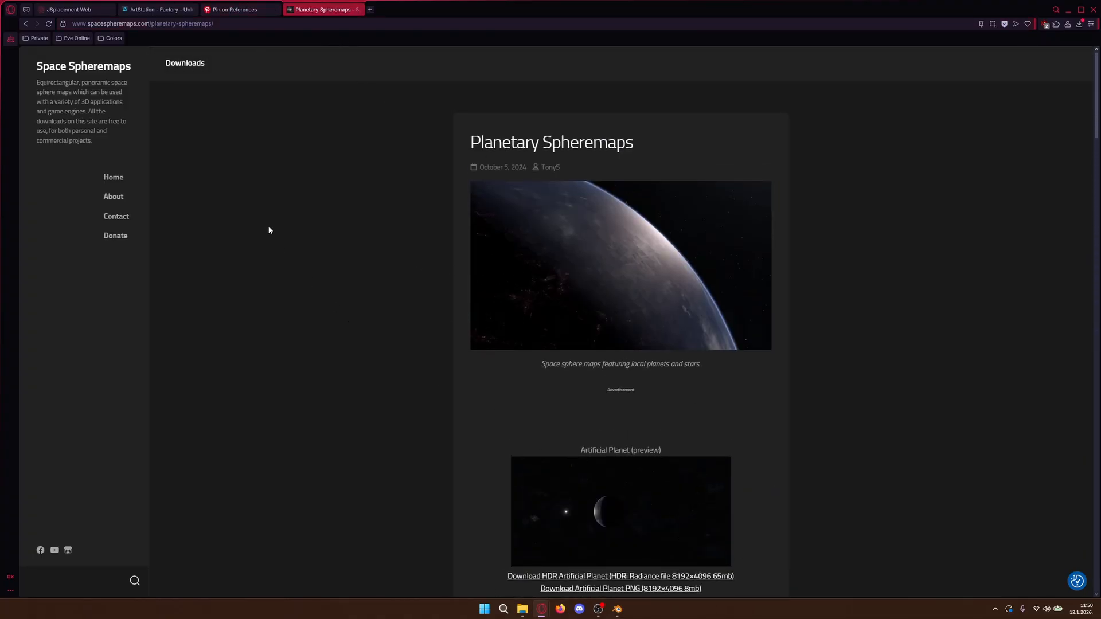
- Go back to the "free space HDRIs" search results, browse Poly Haven's HDRIs and enter "space" as the search term there
click(25, 24)
click(25, 25)
click(25, 24)
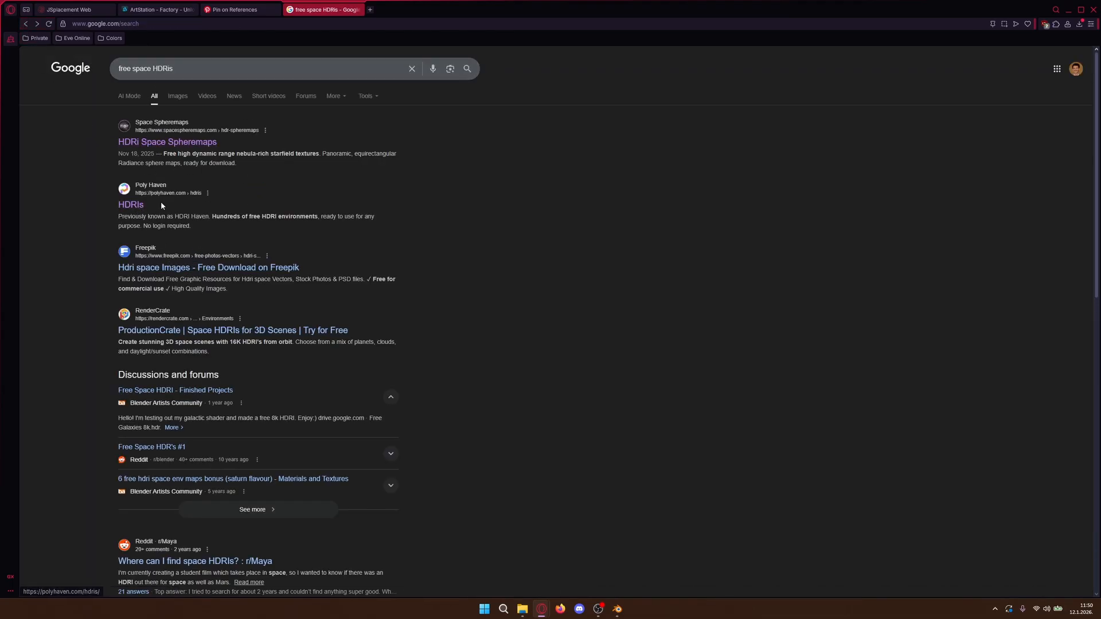
click(136, 205)
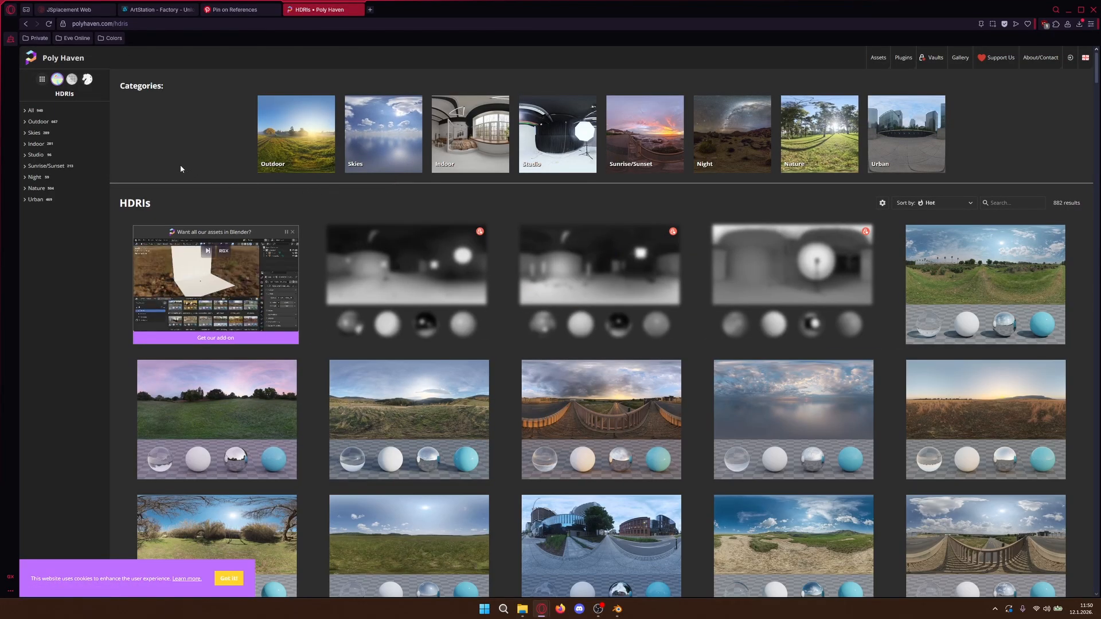
scroll(174, 161, down, 6)
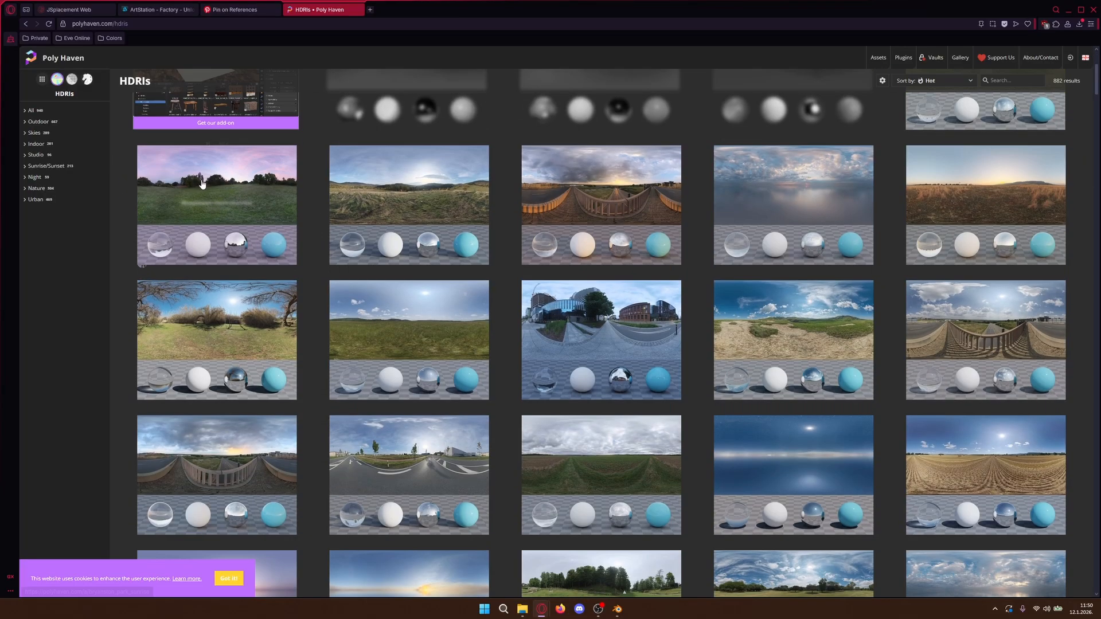
scroll(220, 197, down, 4)
scroll(171, 232, up, 6)
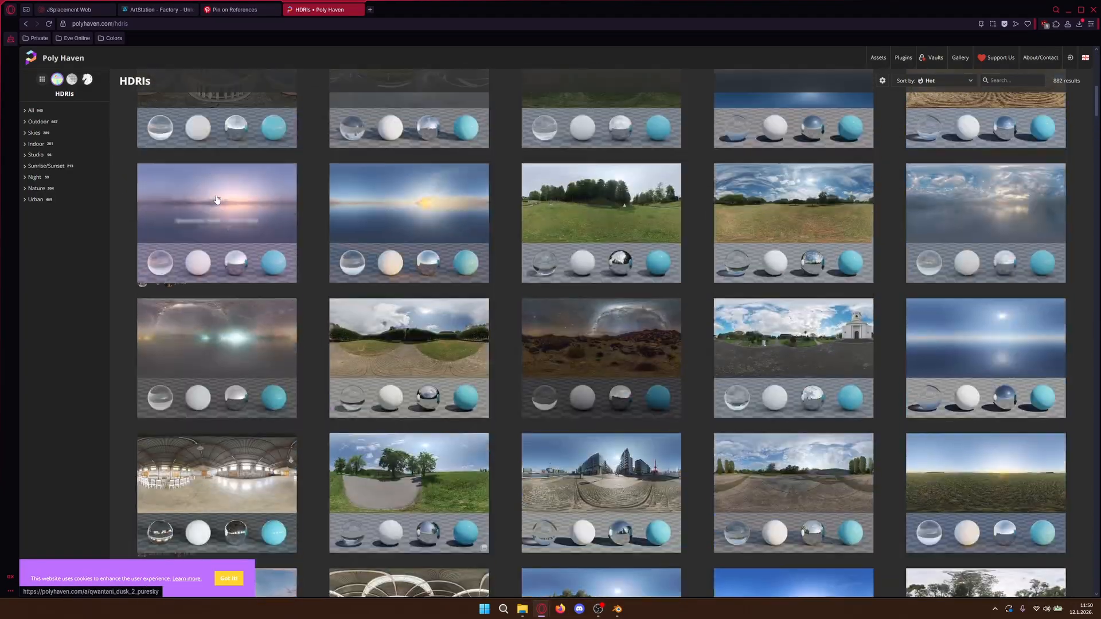
scroll(171, 233, up, 5)
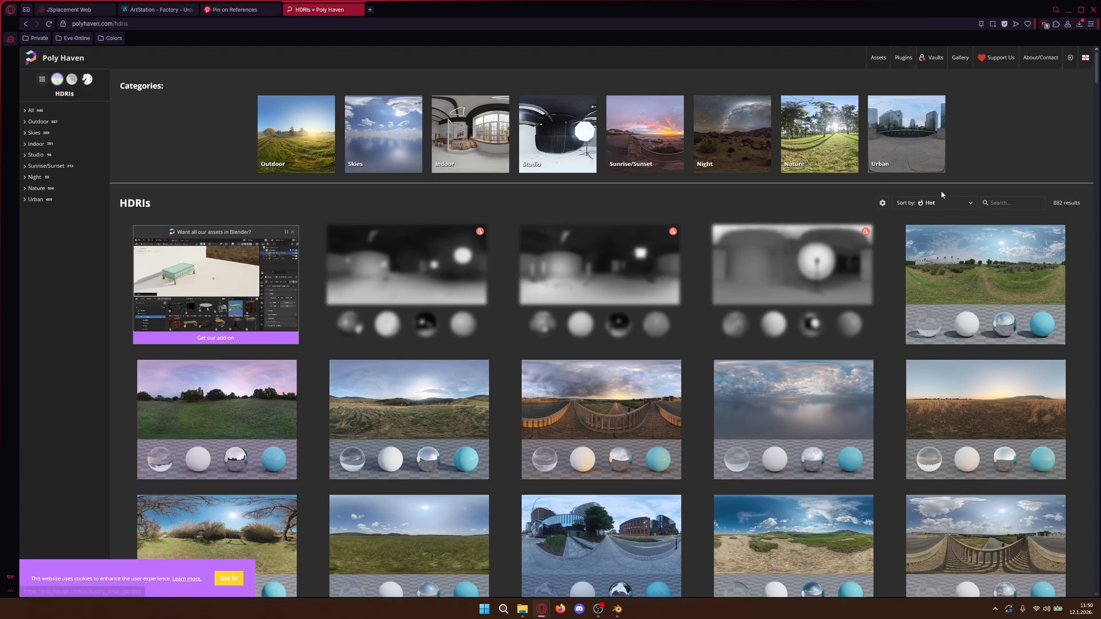
click(1015, 204)
text(space)
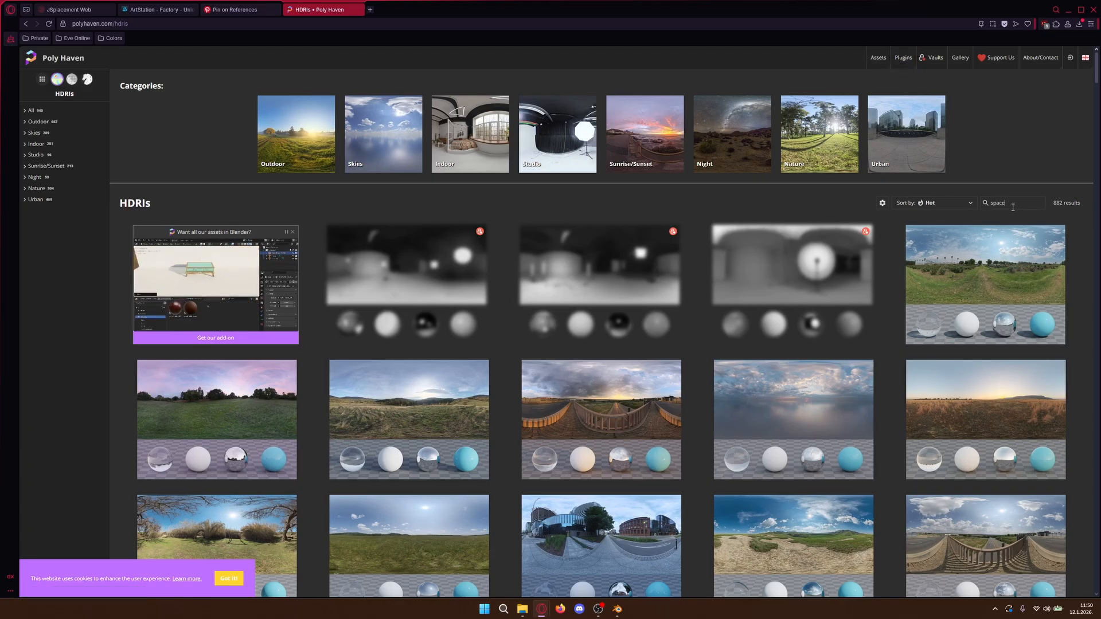
- Check Freepik's HDRI space images from the Google results, and look through the remaining results for other free space HDRIs
click(26, 23)
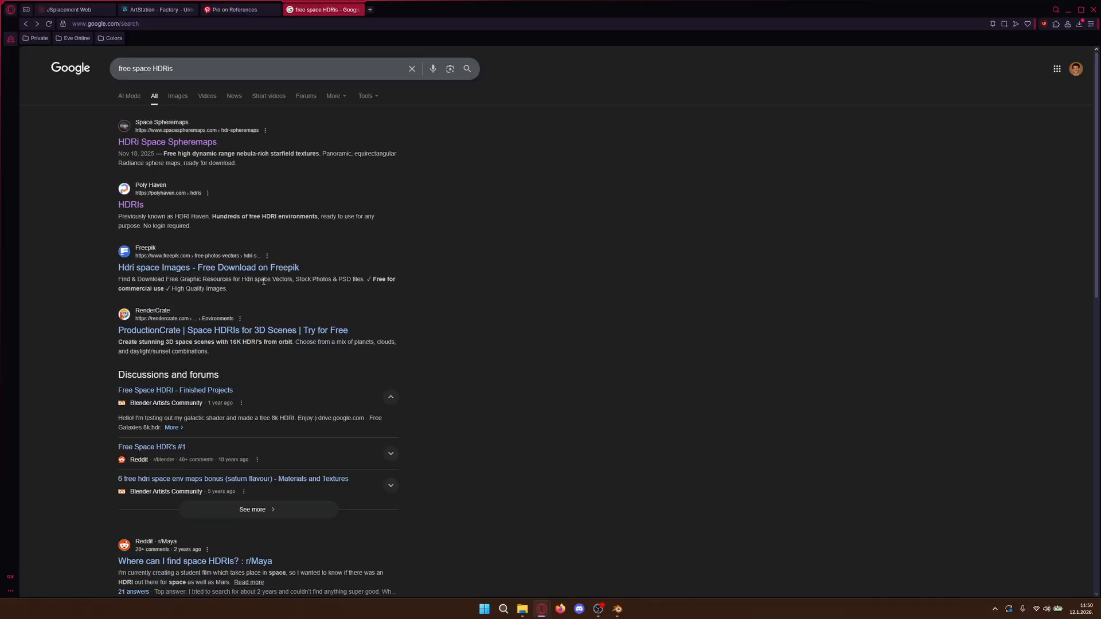
click(260, 270)
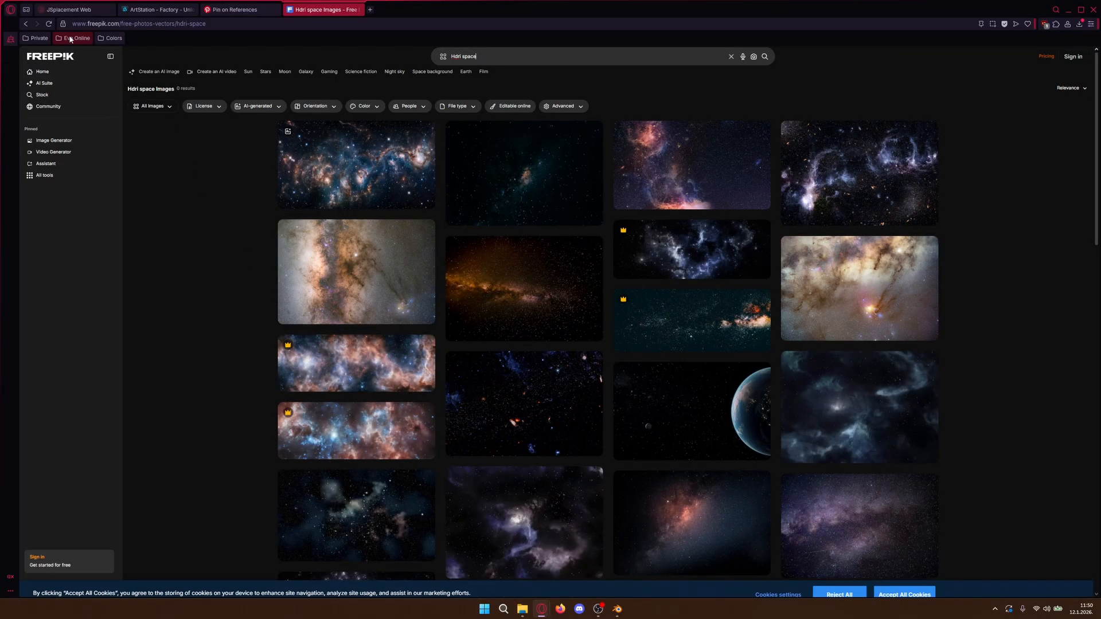
click(27, 23)
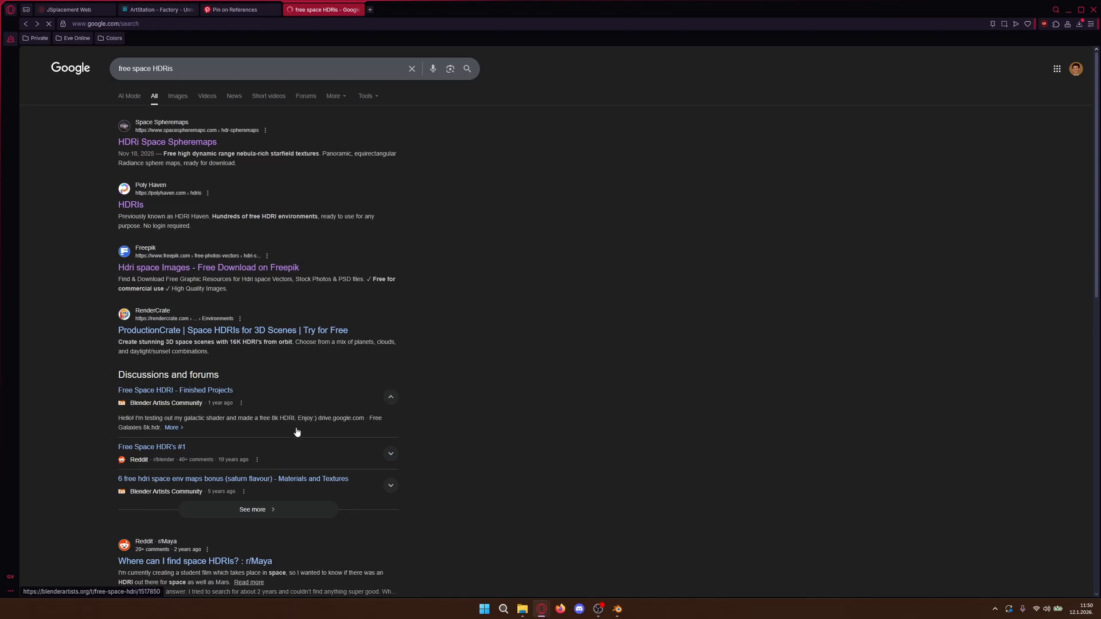
scroll(457, 460, down, 8)
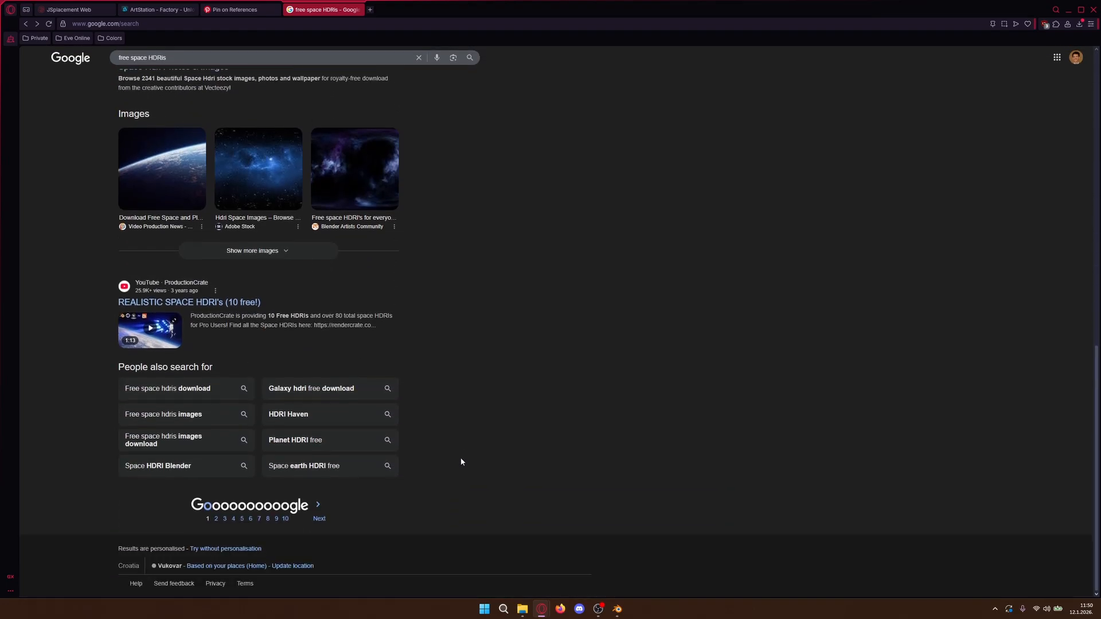
scroll(461, 452, up, 12)
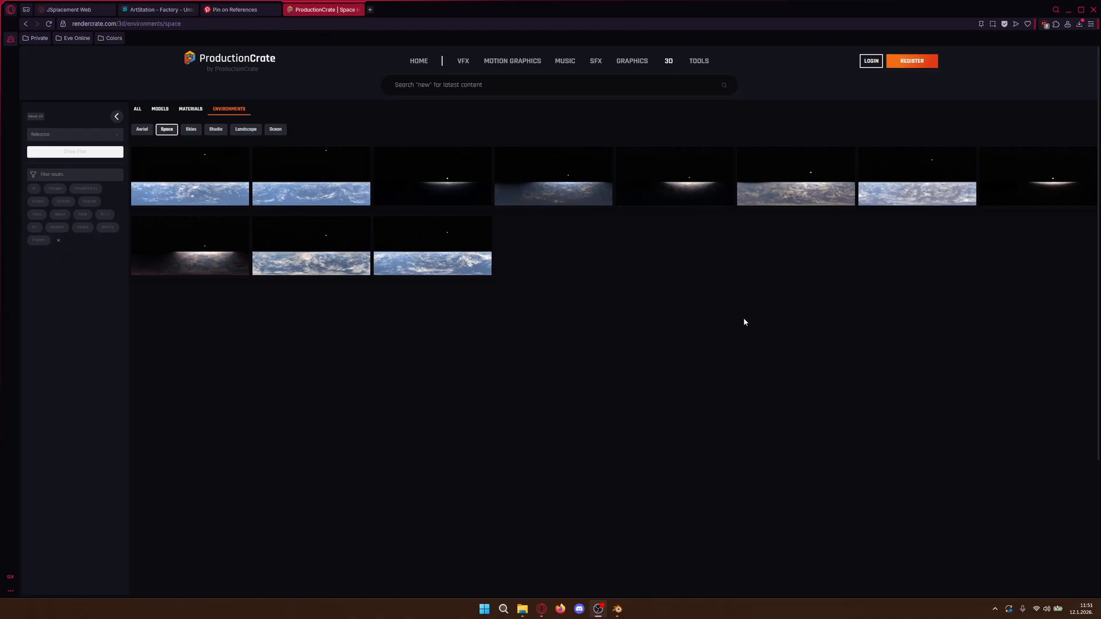
- Download the Orbital 34 space environment from ProductionCrate in HDR format at 4K, and check it in the browser's downloads
mouse_move(307, 265)
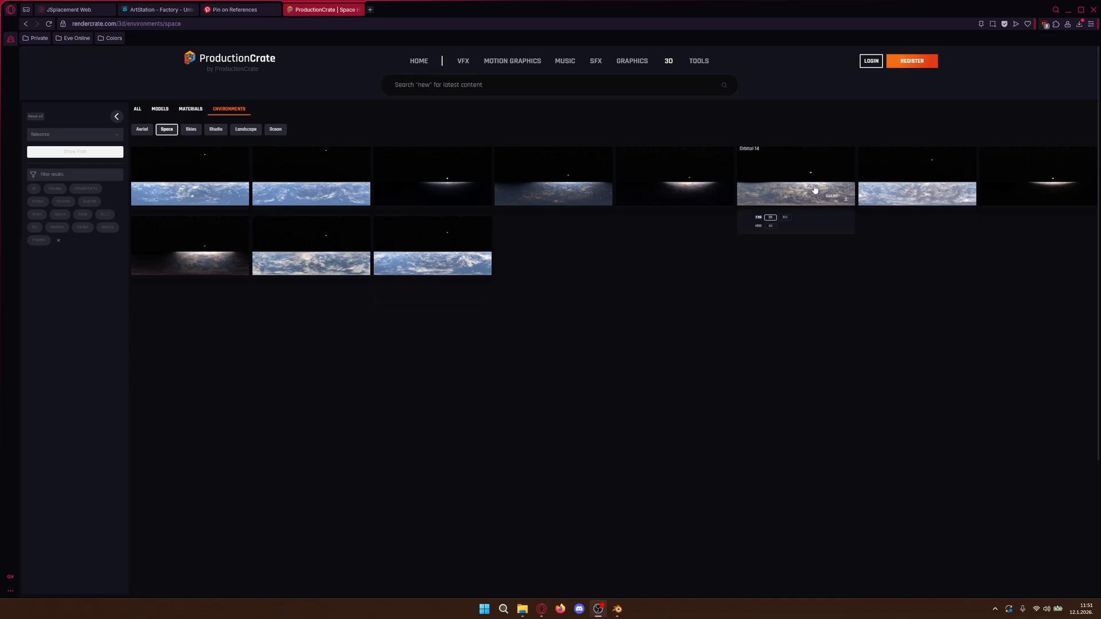
mouse_move(909, 193)
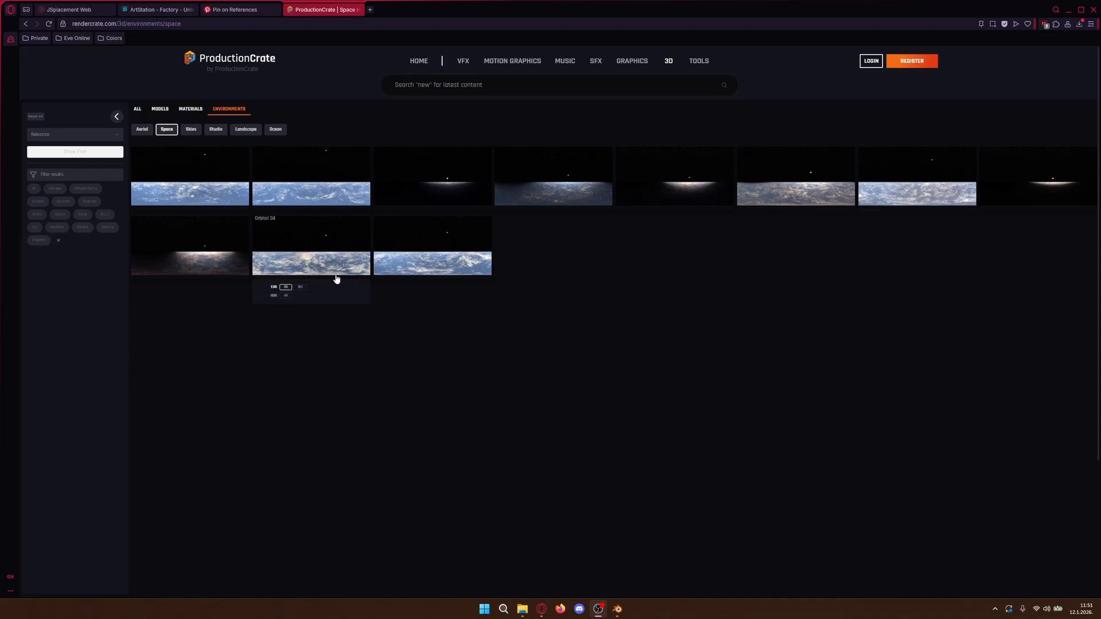
click(316, 285)
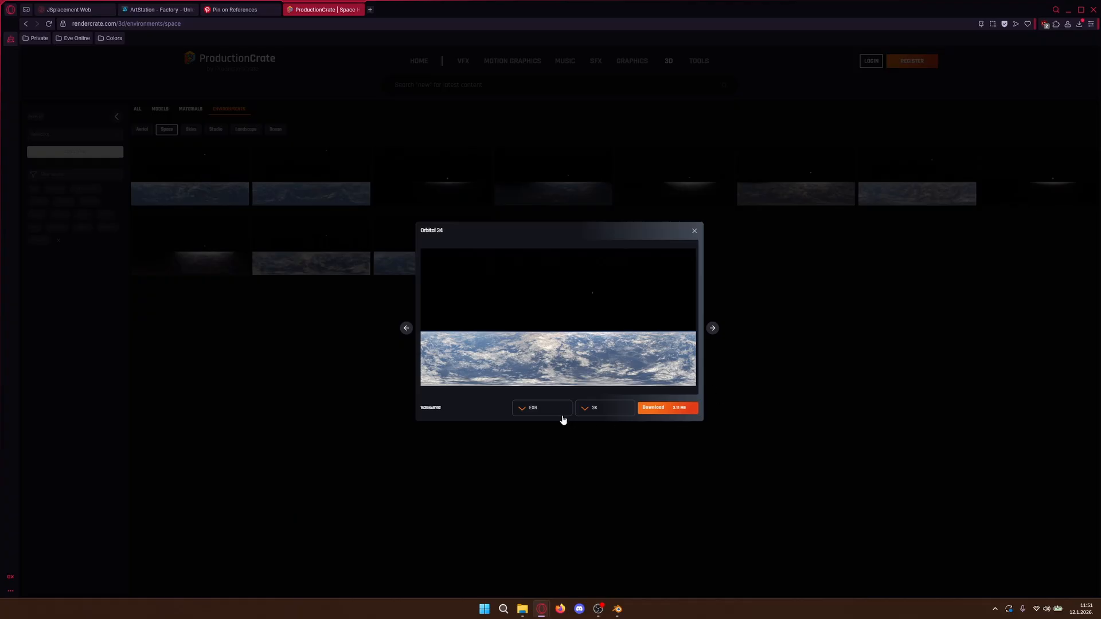
double_click(523, 408)
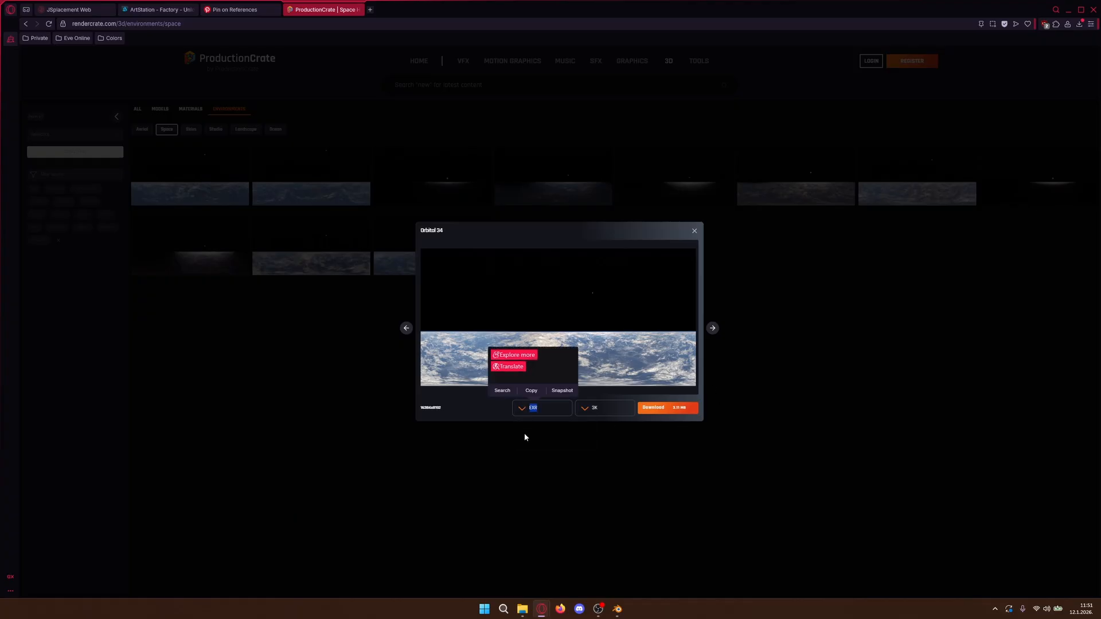
click(522, 414)
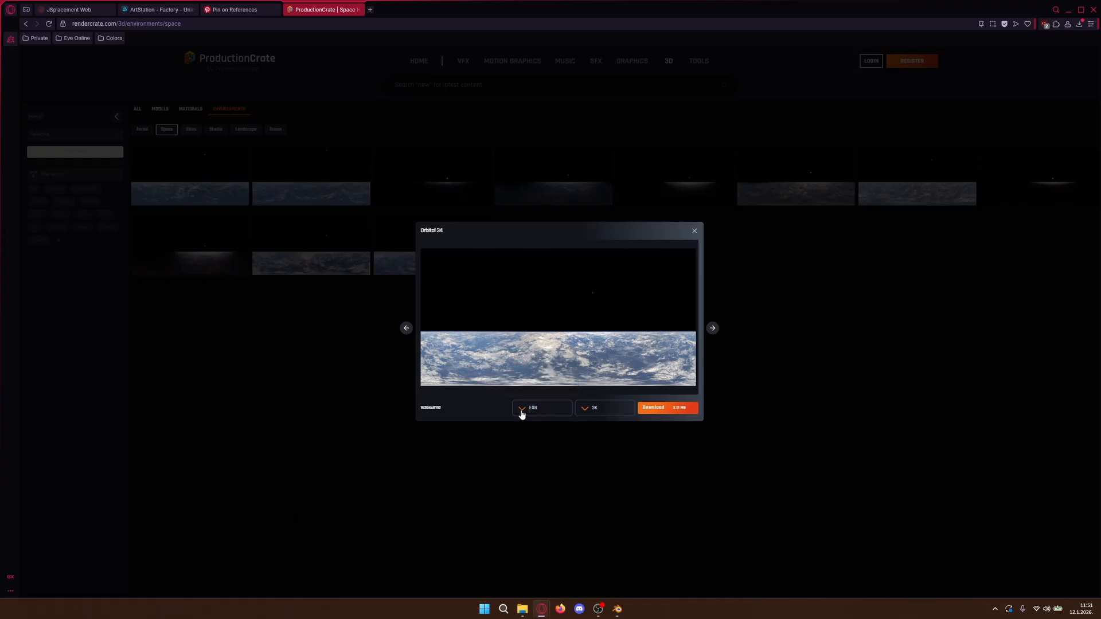
click(524, 411)
click(523, 440)
click(606, 410)
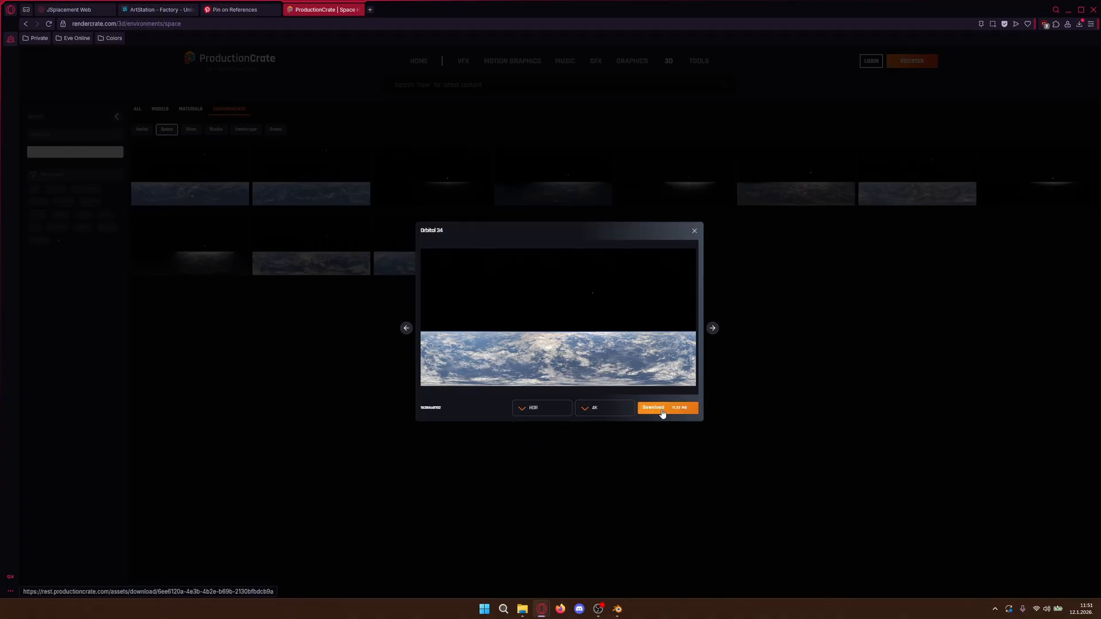
click(664, 409)
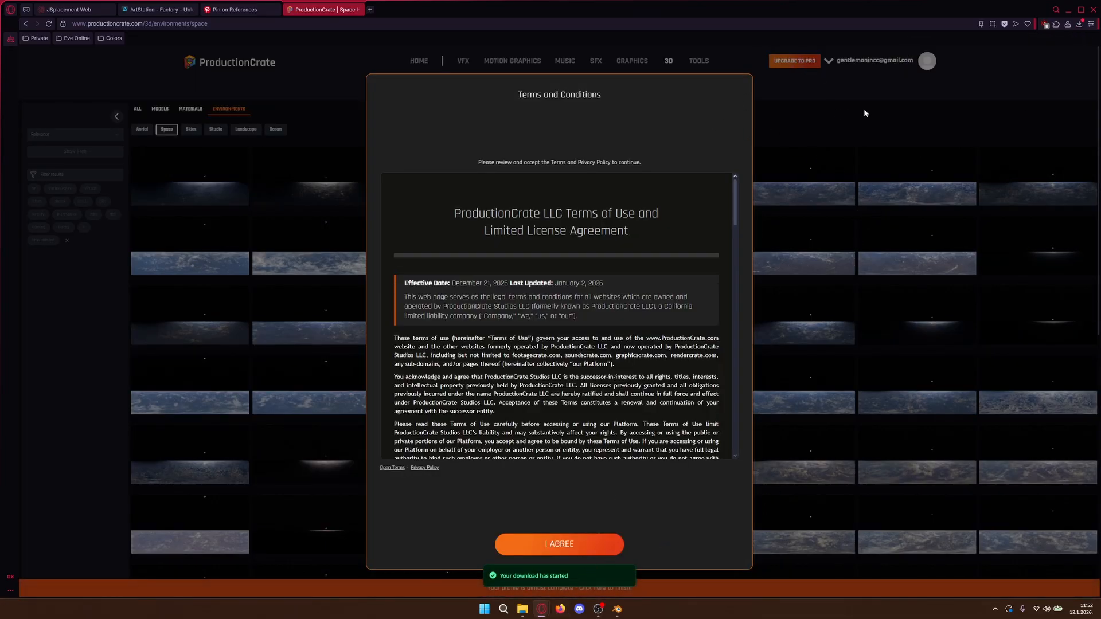
click(1080, 25)
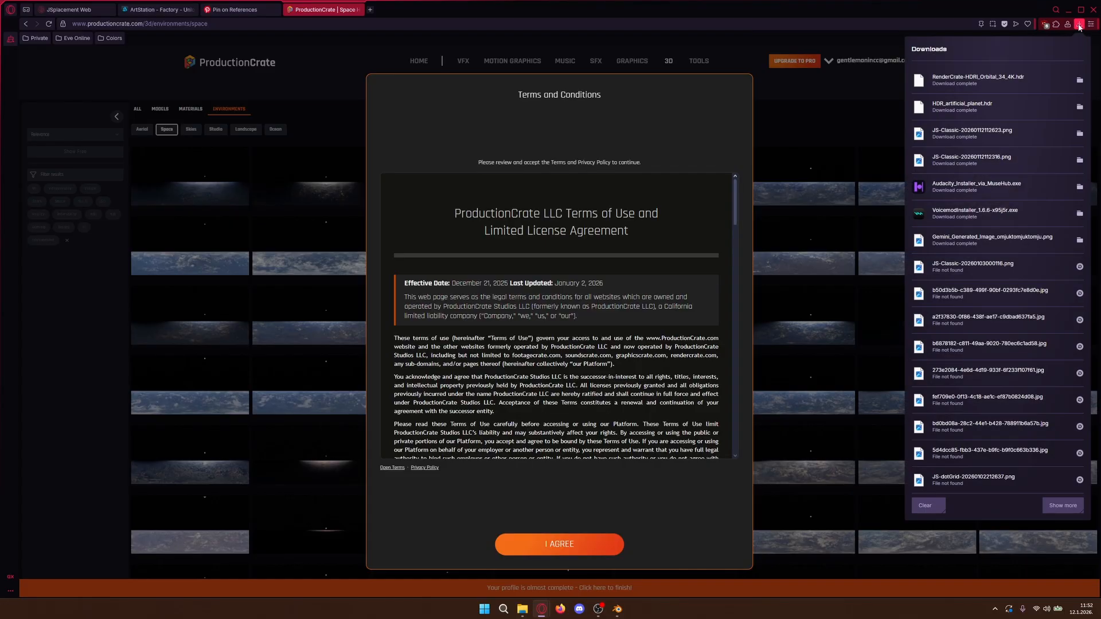
click(865, 123)
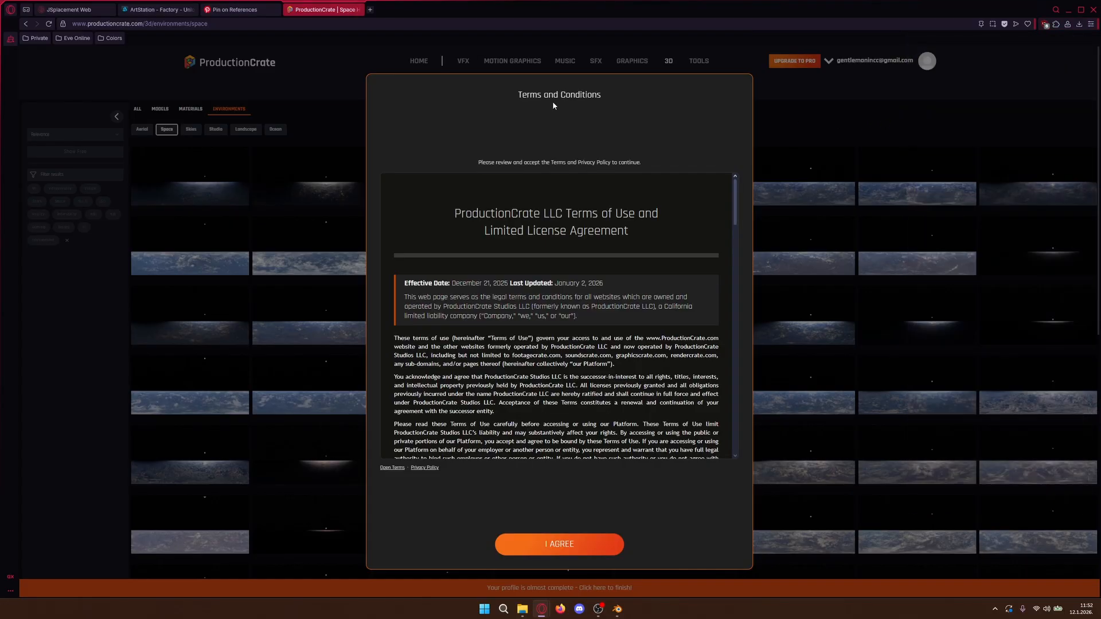
- Back in Blender, replace the world's environment texture image with RenderCrate-HDRI_Orbital_34_4K.hdr from the Downloads folder
click(1068, 9)
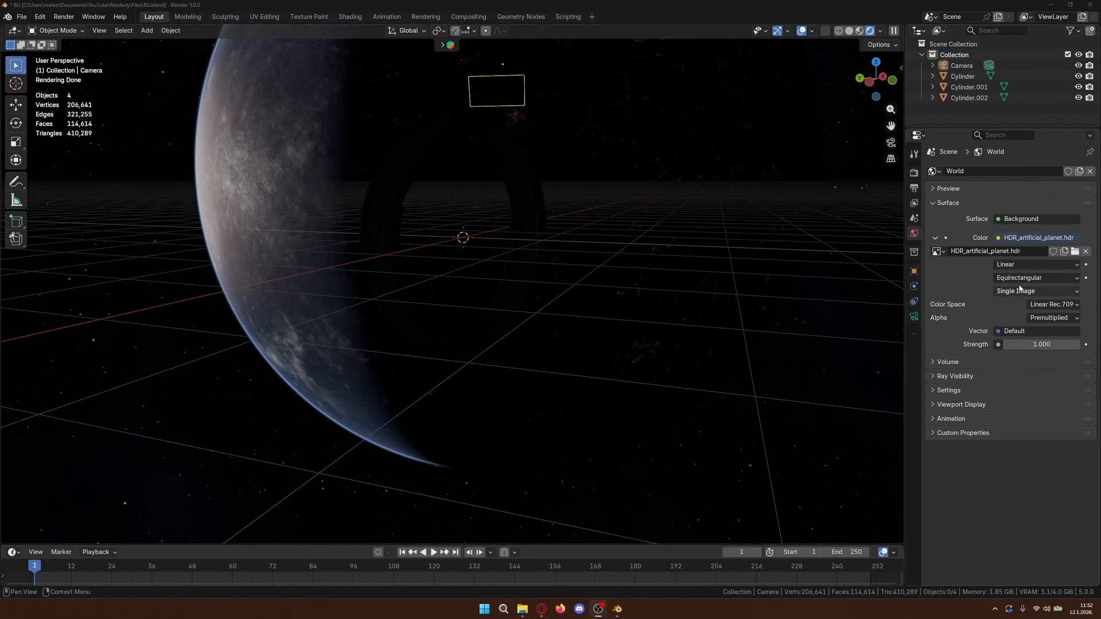
mouse_move(524, 285)
middle_down()
mouse_move(538, 252)
mouse_move(526, 266)
mouse_move(537, 271)
middle_up()
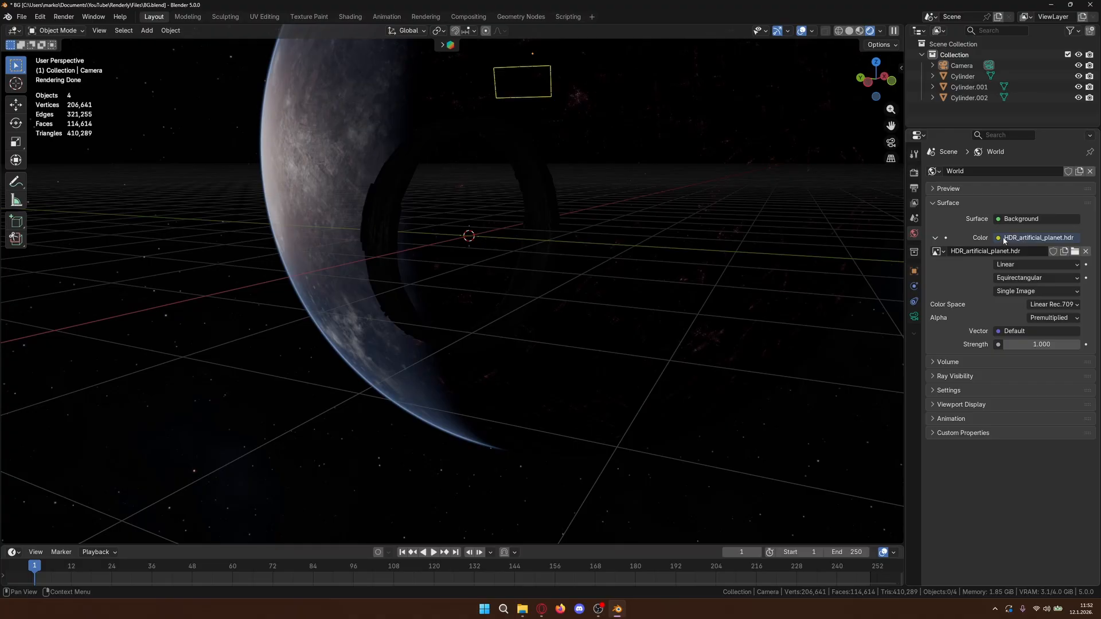
click(1075, 254)
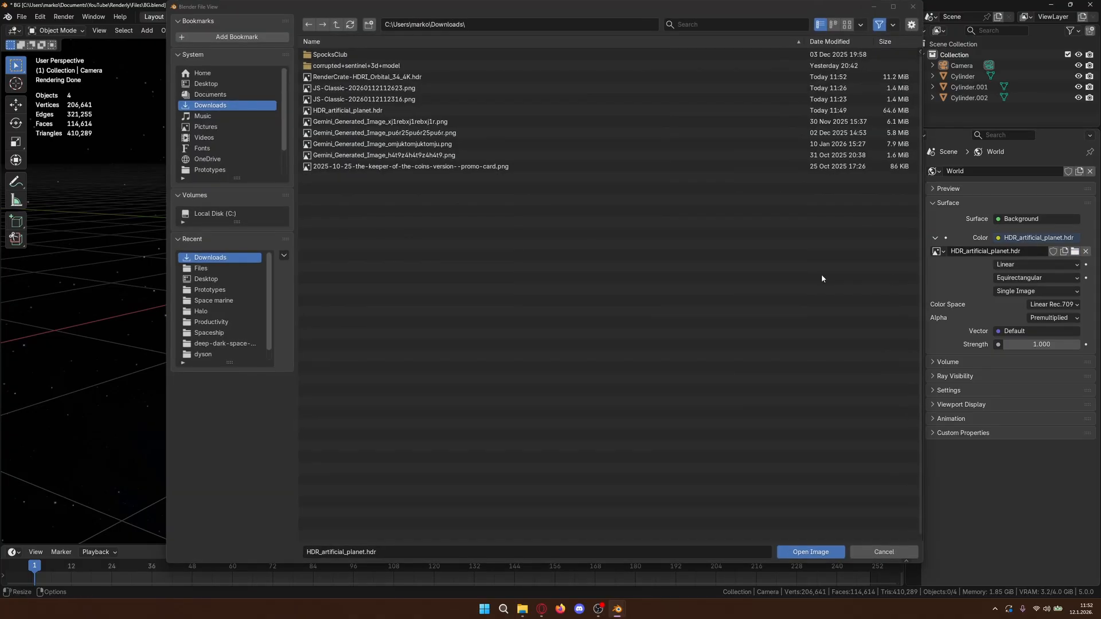
click(418, 78)
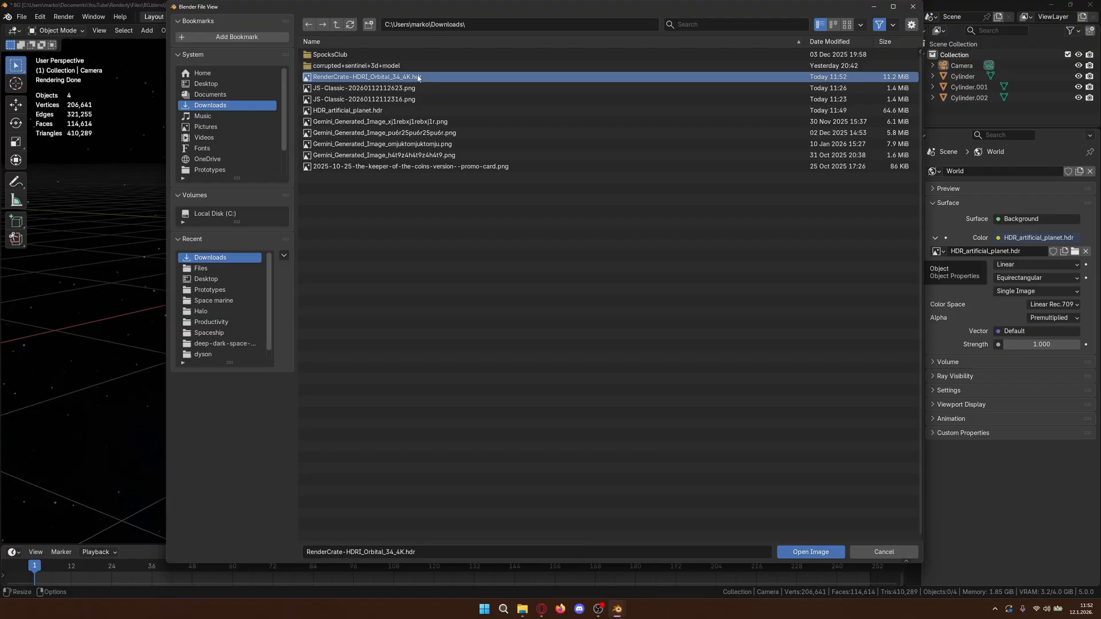
click(826, 552)
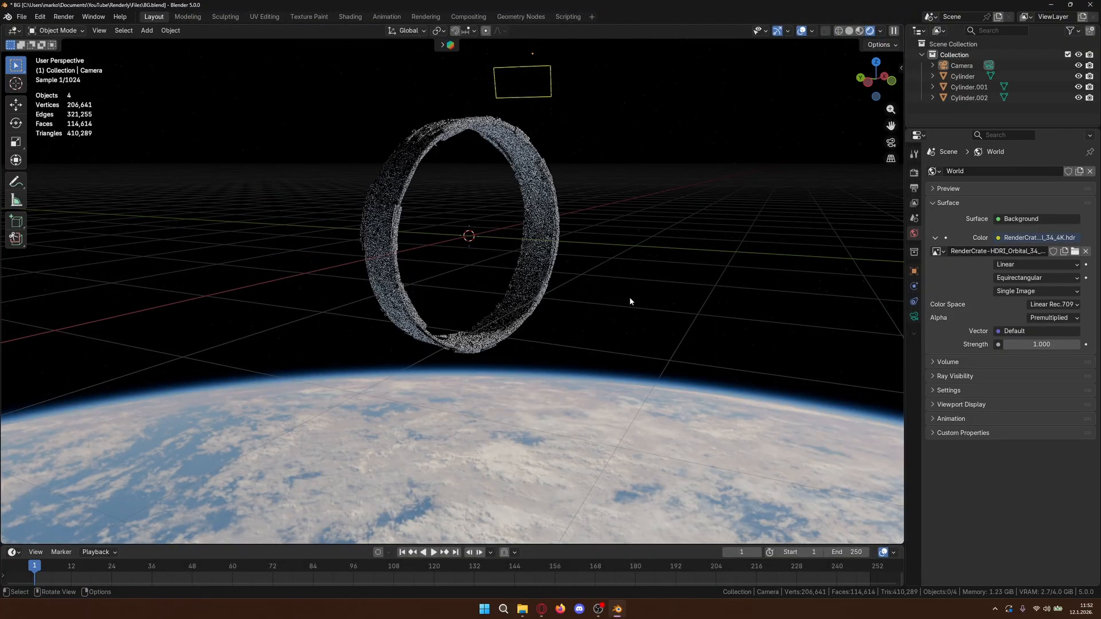
- Inspect the ring against the new background through the camera, and compare it with the reference image in the browser before returning to Blender
middle_drag(654, 351, 676, 307)
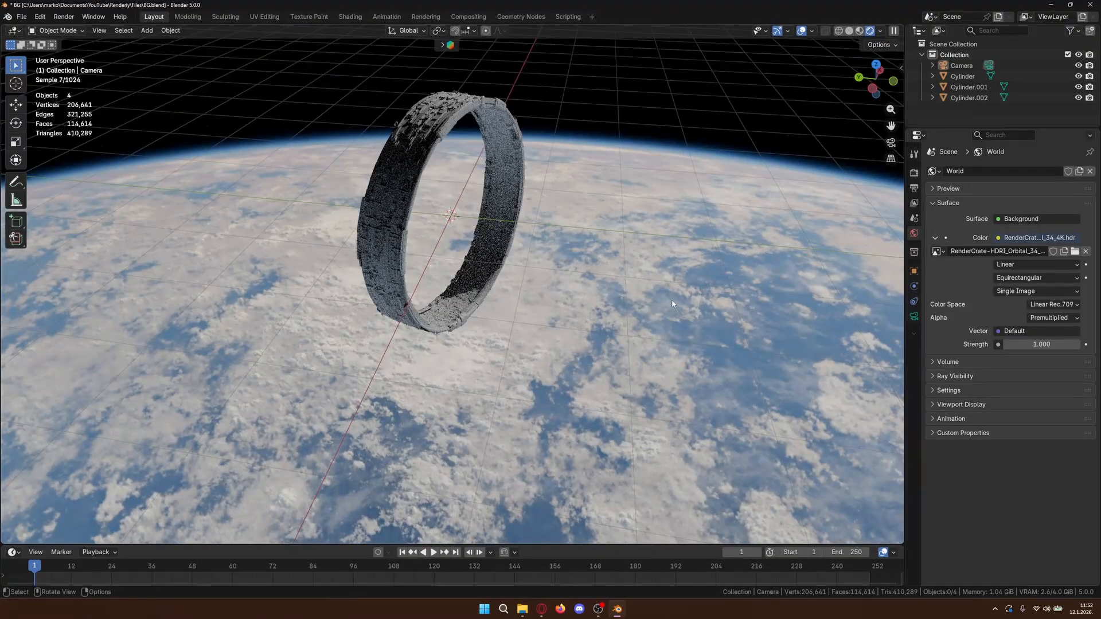
key(KP_0)
scroll(677, 325, up, 2)
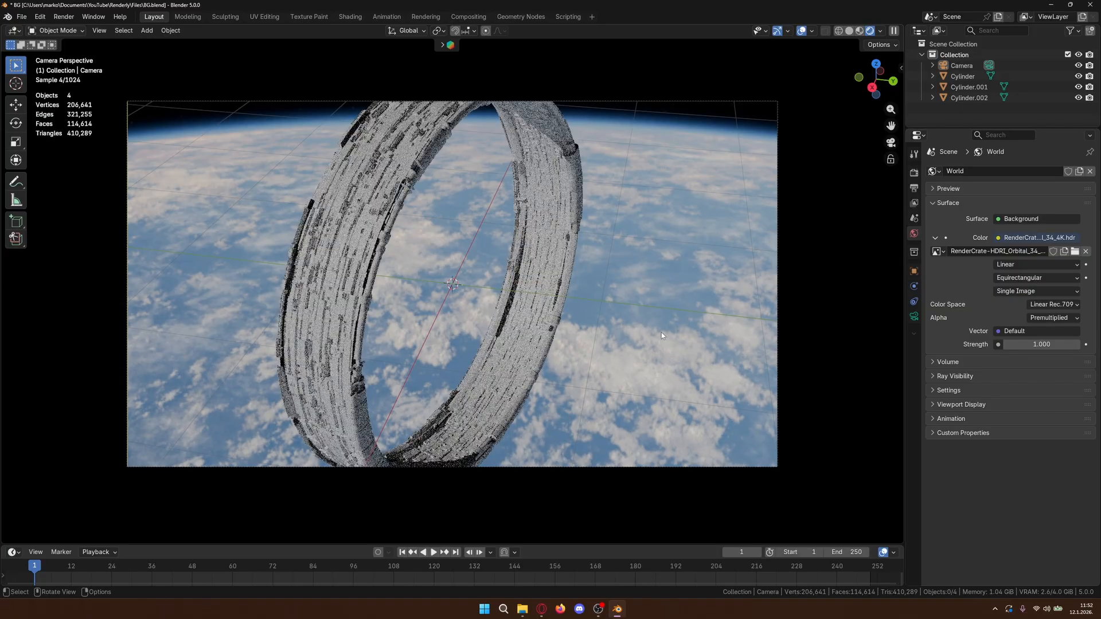
scroll(633, 317, up, 1)
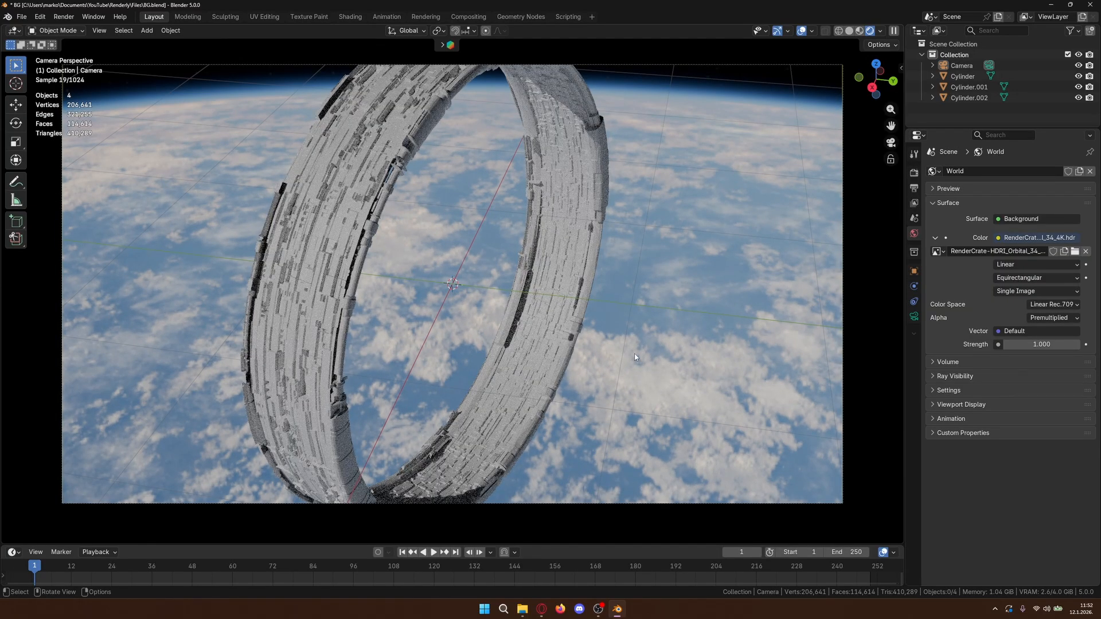
scroll(654, 348, down, 4)
scroll(663, 345, up, 2)
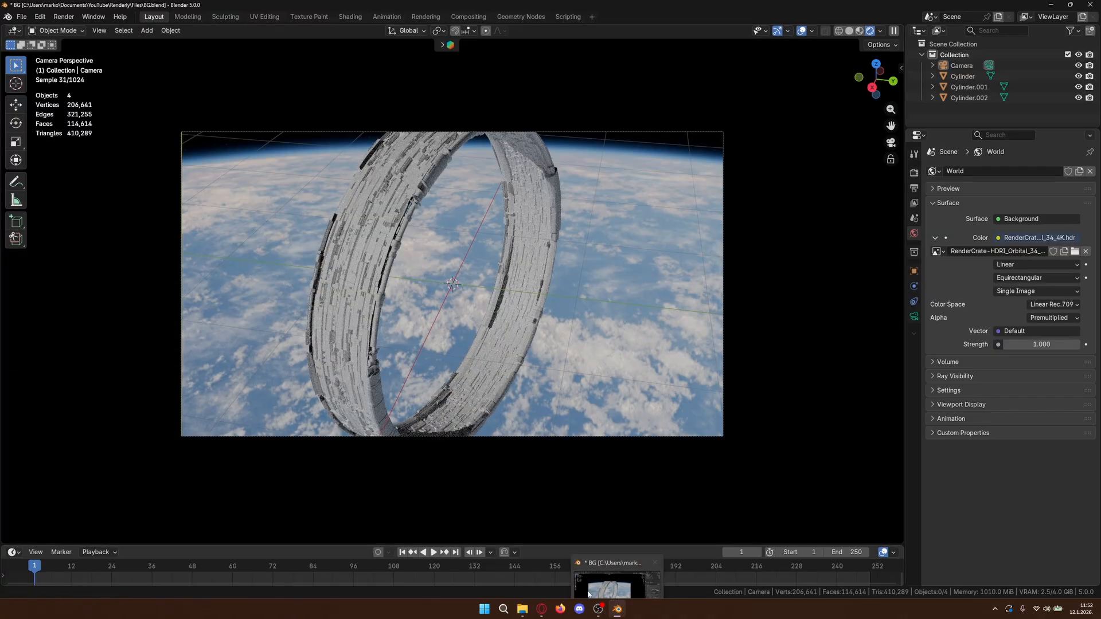
mouse_move(542, 610)
click(568, 569)
click(235, 9)
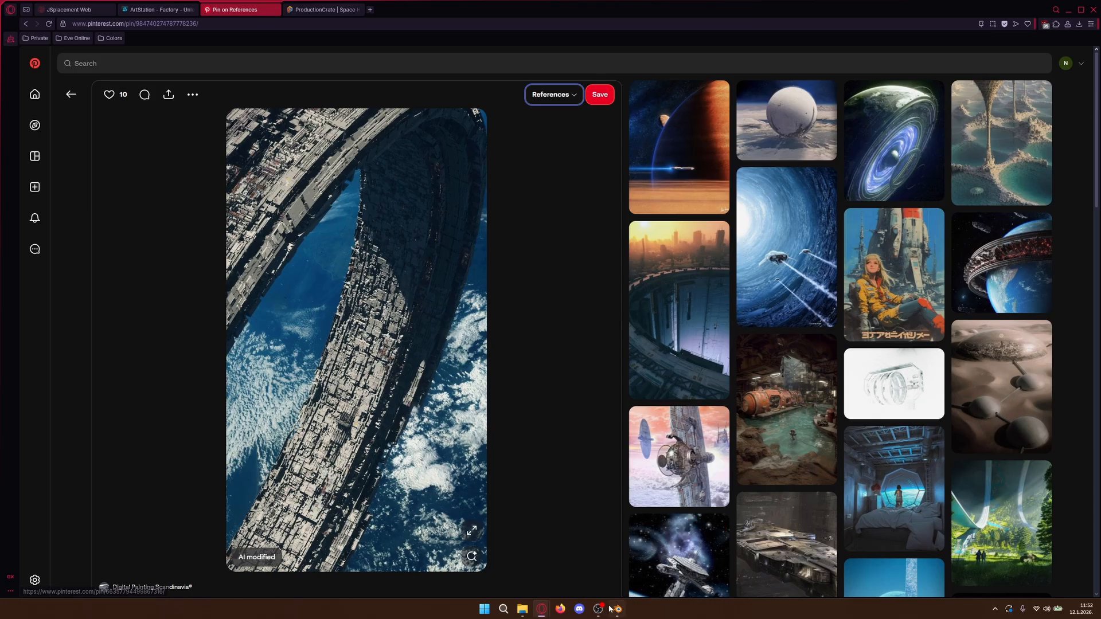
key(alt+Tab)
scroll(464, 319, up, 2)
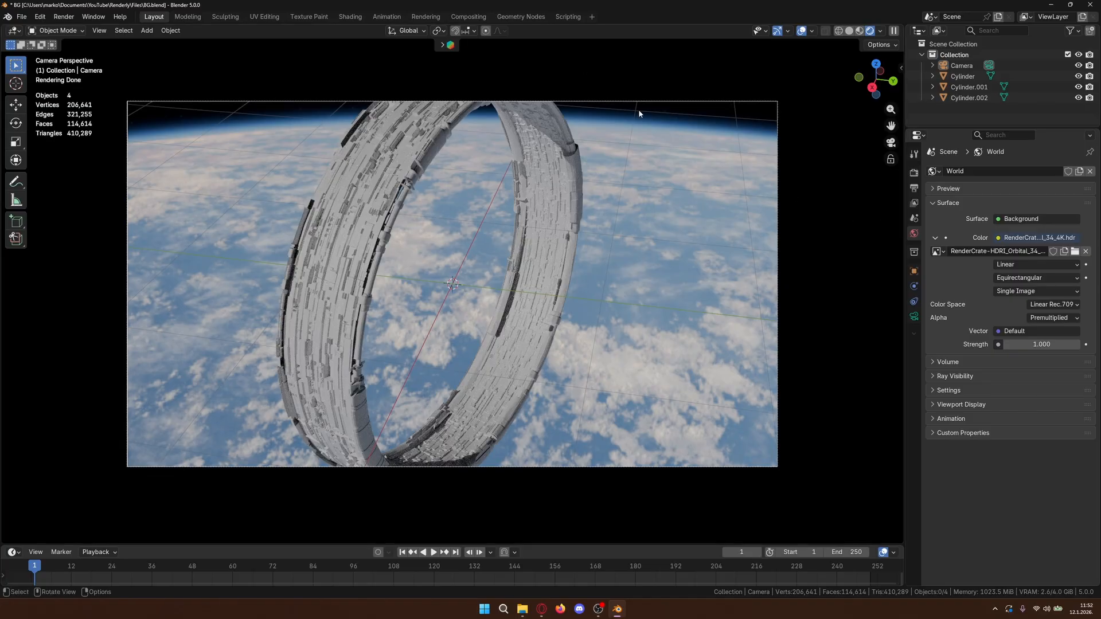
- Switch to the Shading workspace, light its viewport with the scene lights and scene world, and view the ring through the camera
click(350, 17)
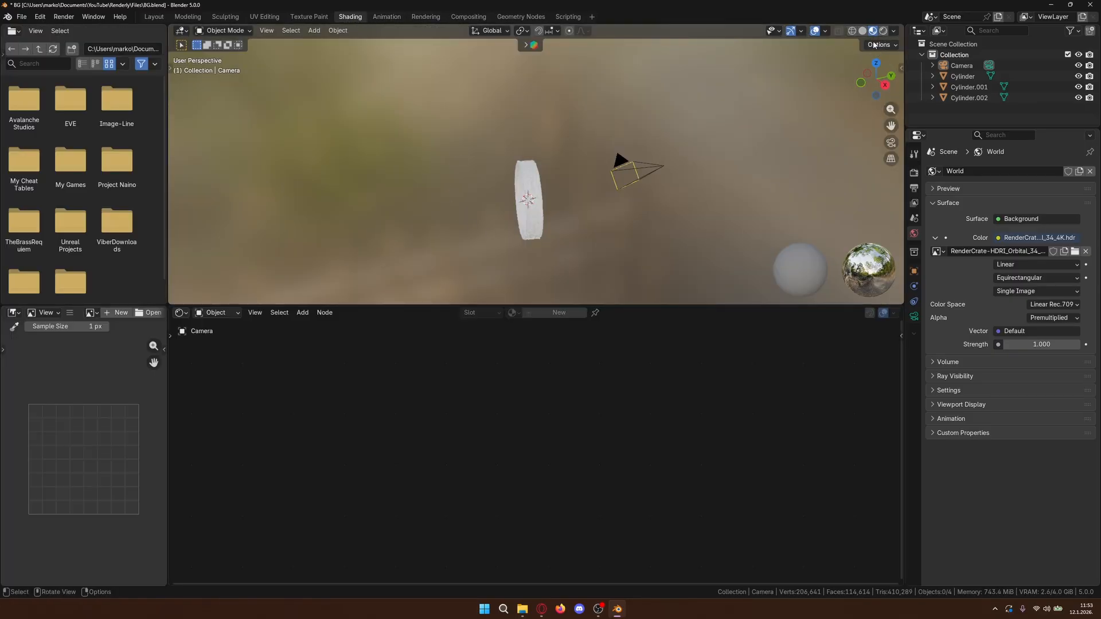
click(893, 31)
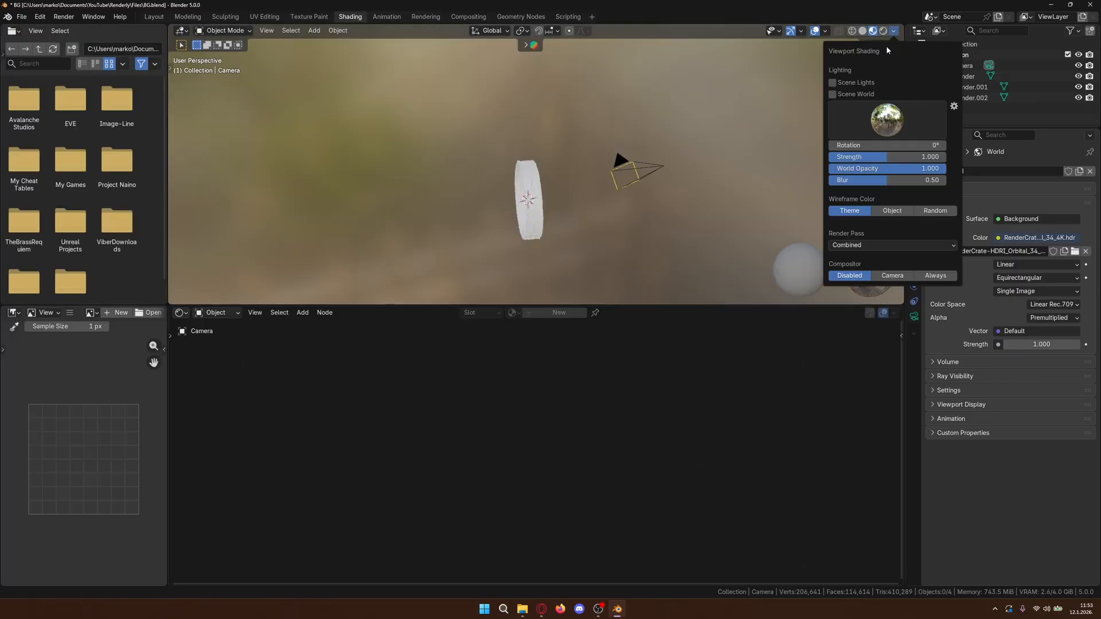
click(834, 95)
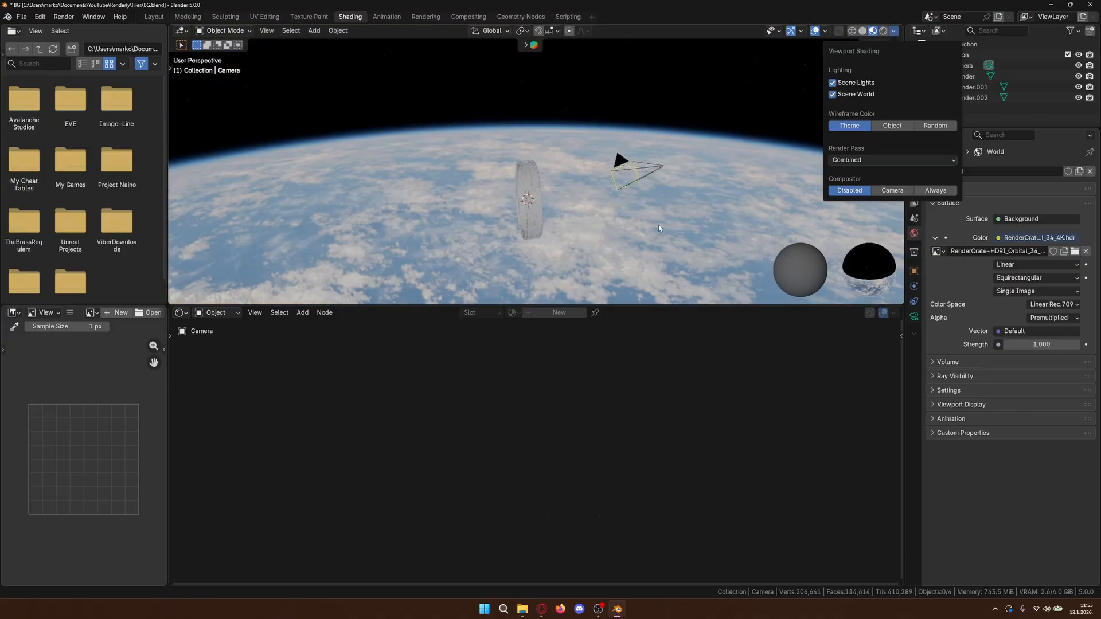
click(779, 32)
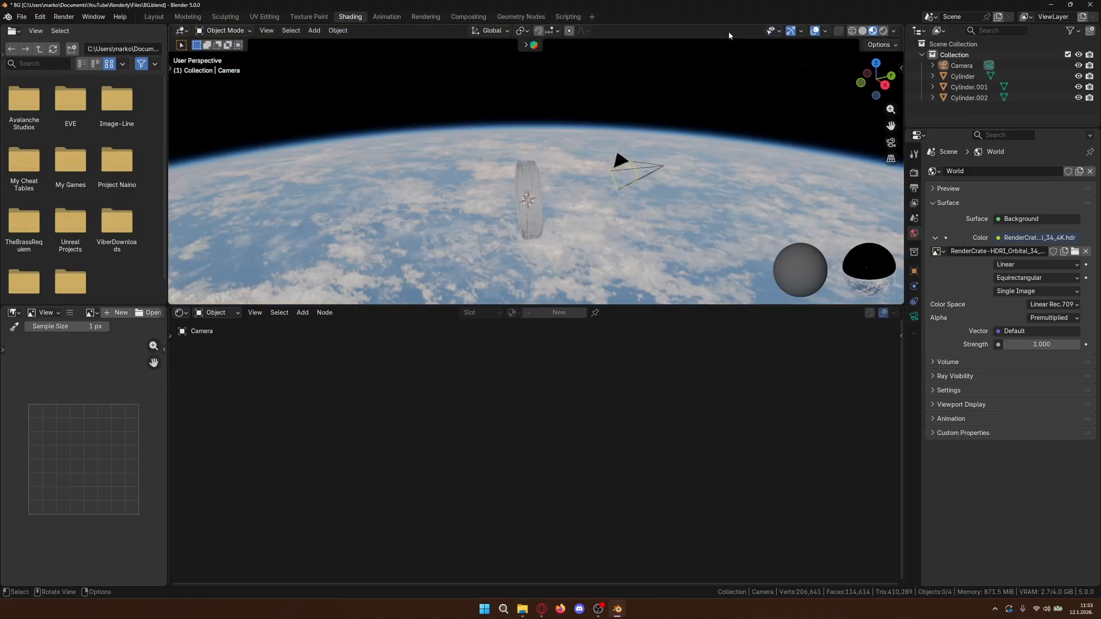
middle_drag(621, 259, 569, 260)
scroll(568, 260, up, 3)
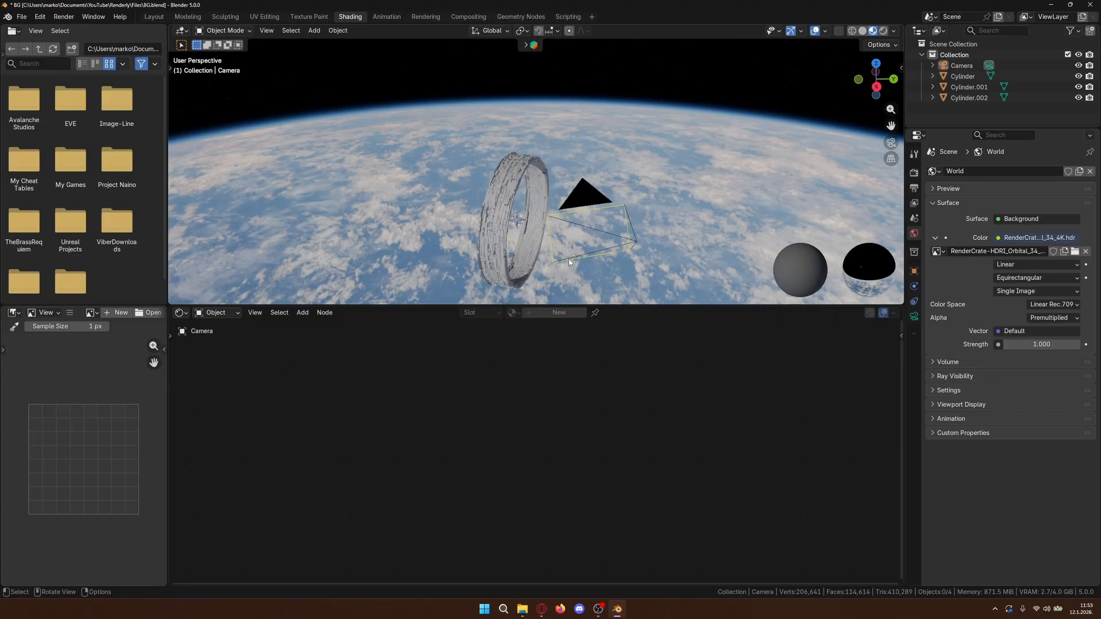
key(KP_0)
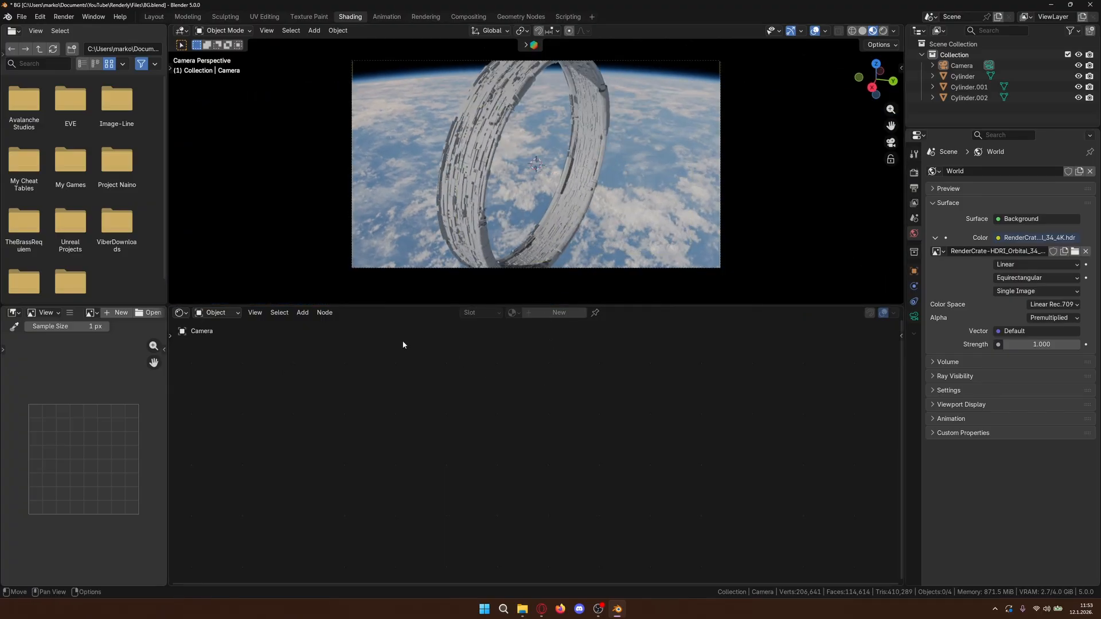
- Show the World node tree in the shader editor in place of the object's material nodes
click(227, 313)
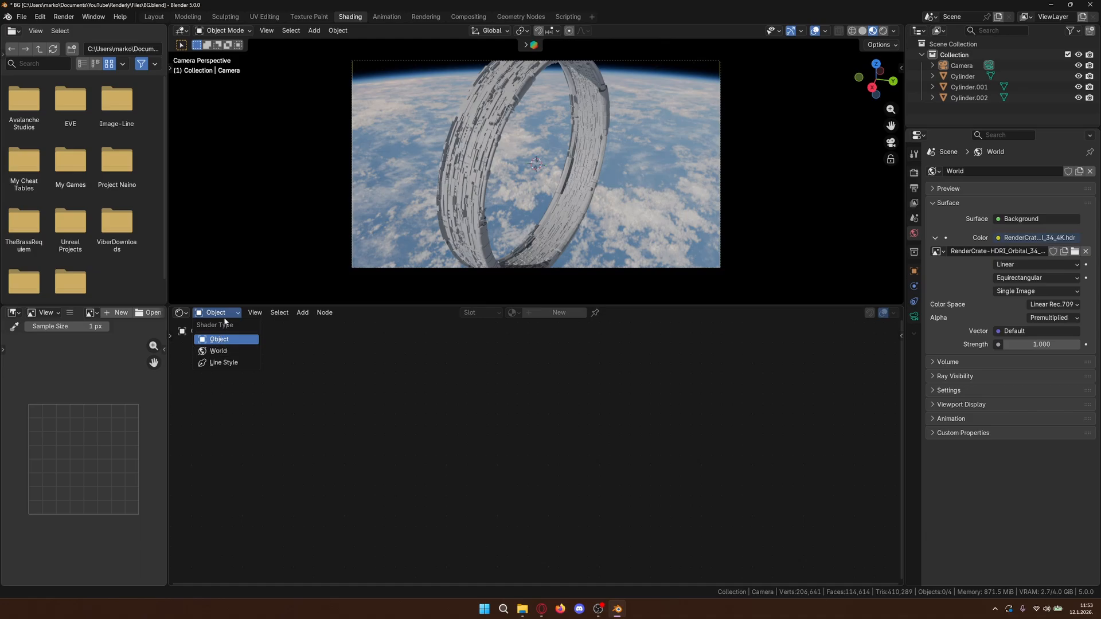
click(216, 352)
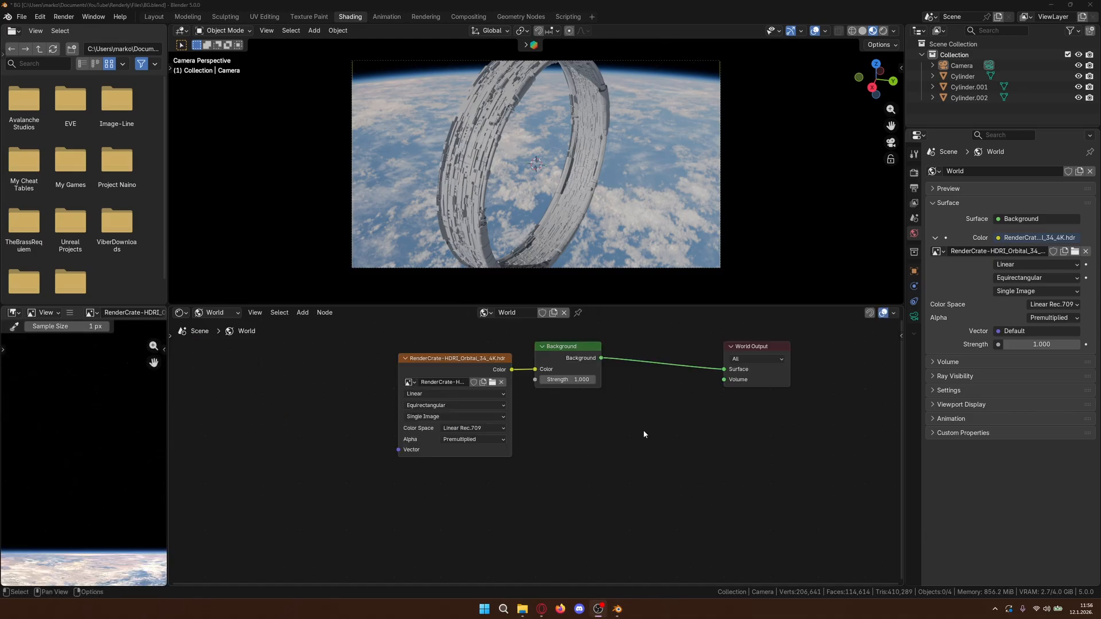
middle_drag(644, 434, 606, 476)
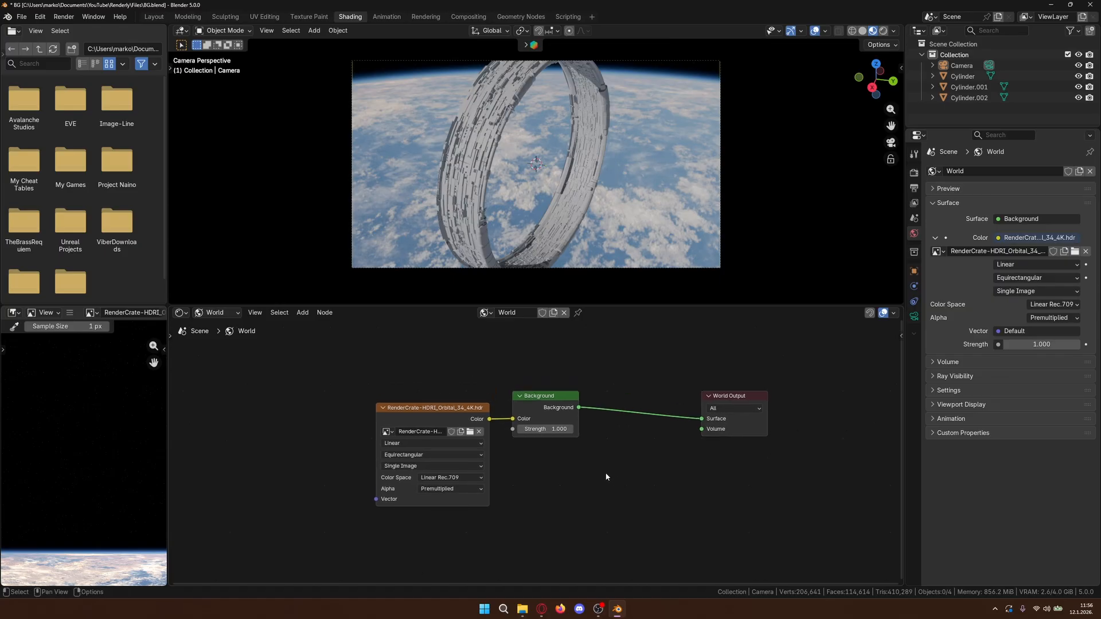
click(440, 418)
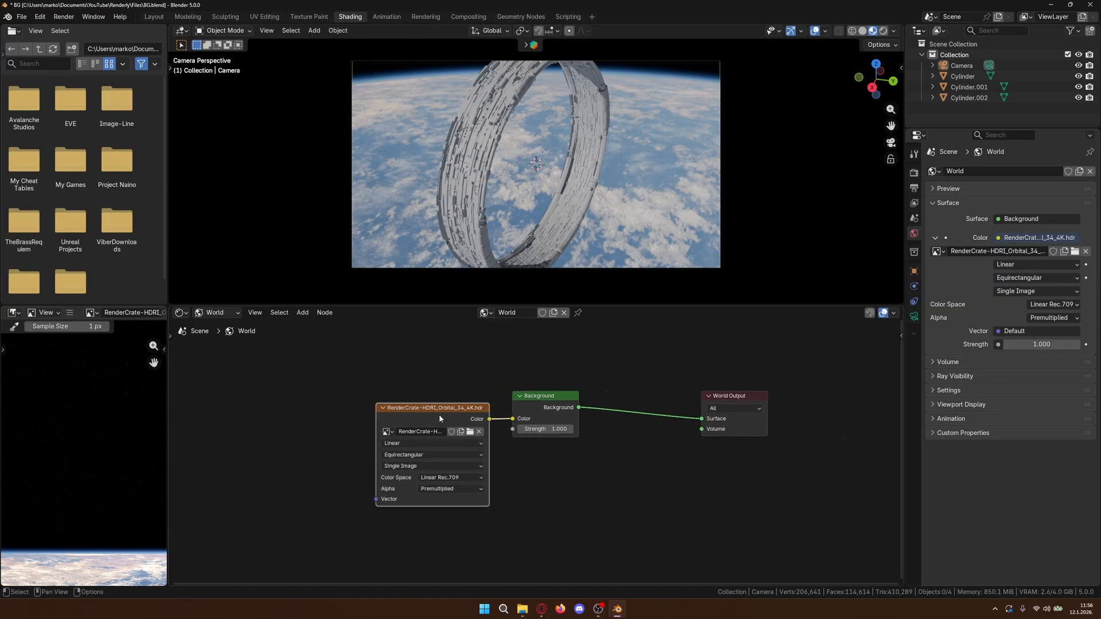
click(785, 519)
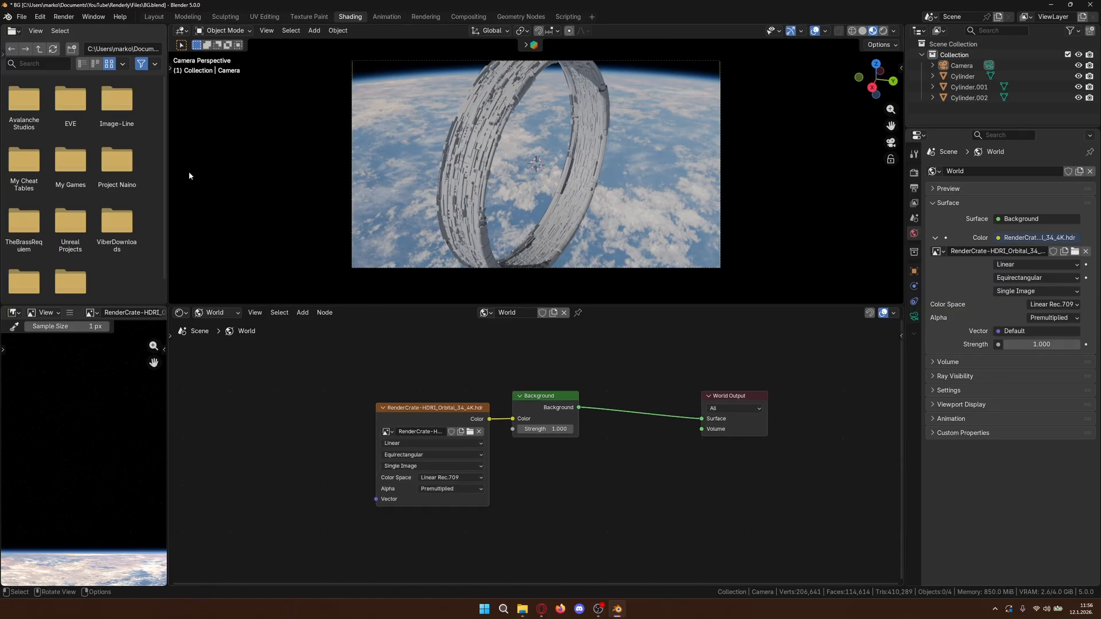
- Check in the add-on preferences that Node Wrangler is enabled, view its details, and close the preferences
click(38, 18)
click(70, 157)
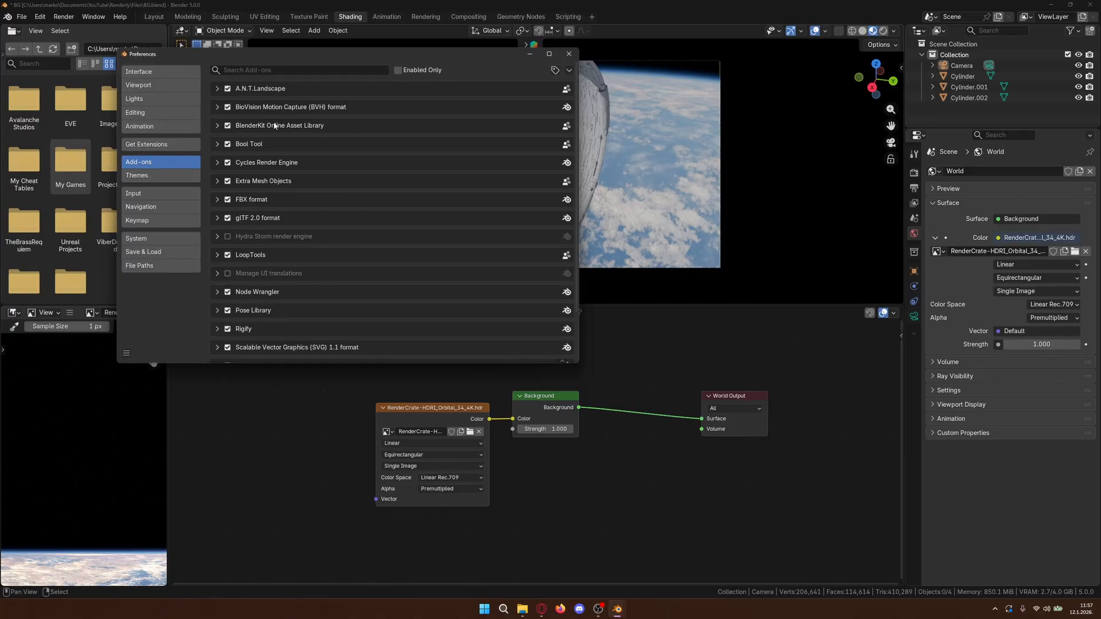
scroll(309, 234, down, 3)
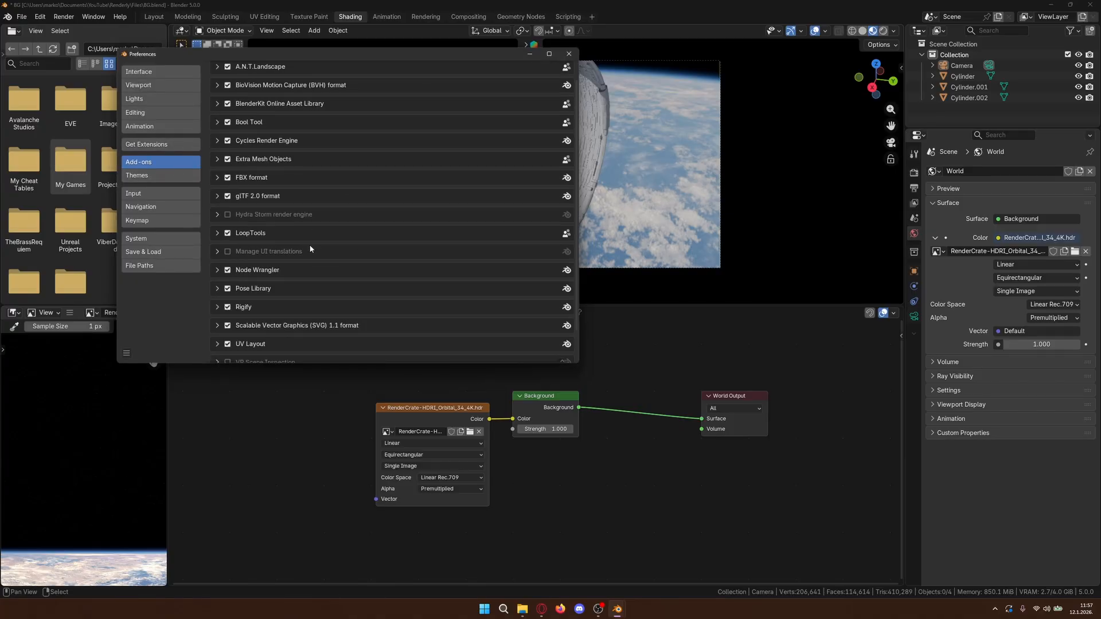
click(220, 241)
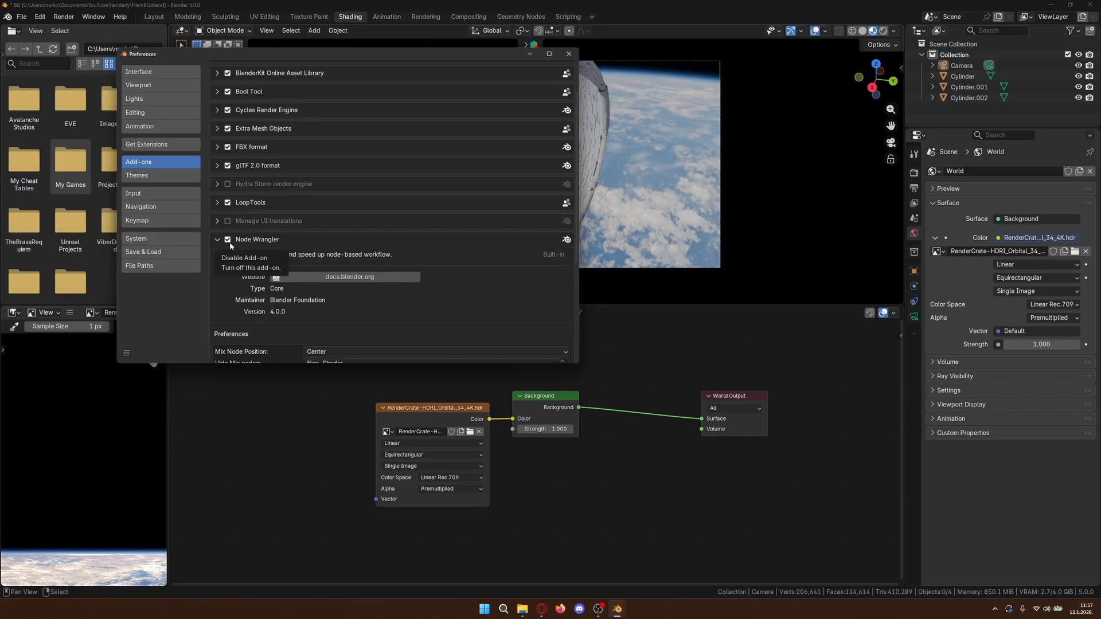
click(218, 241)
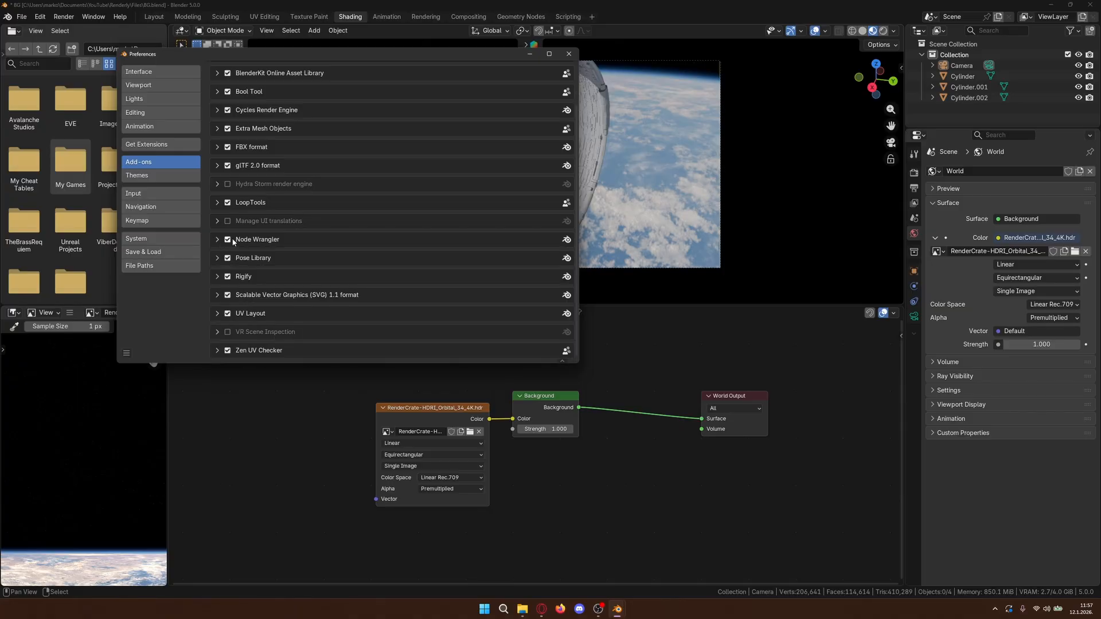
click(569, 54)
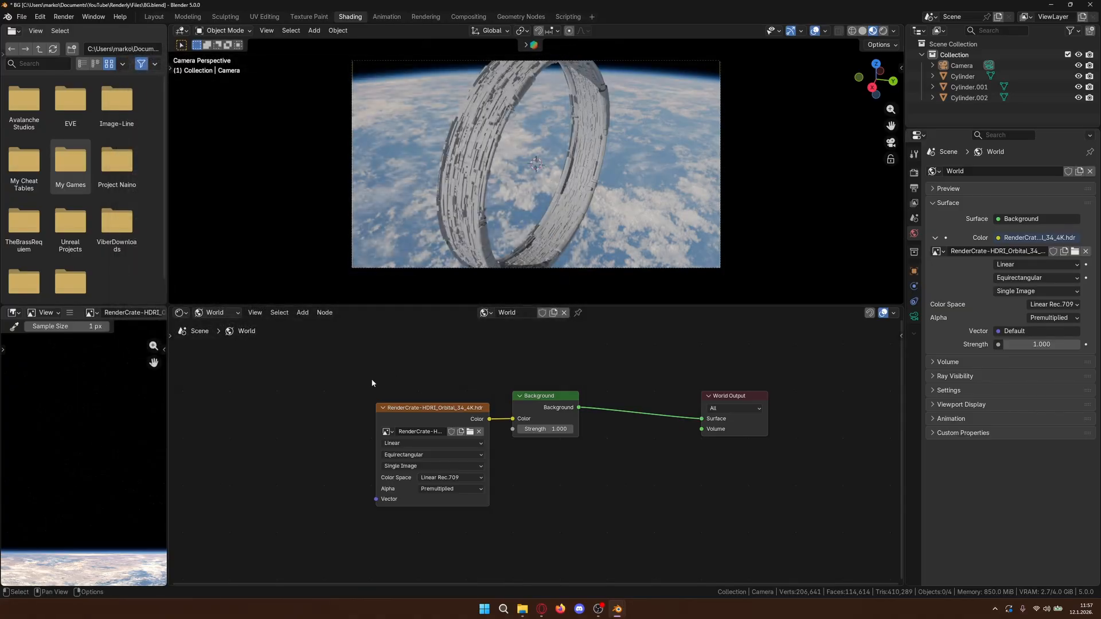
- View the downloadable add-ons and their search field in the extension preferences, and return to the world nodes
click(394, 411)
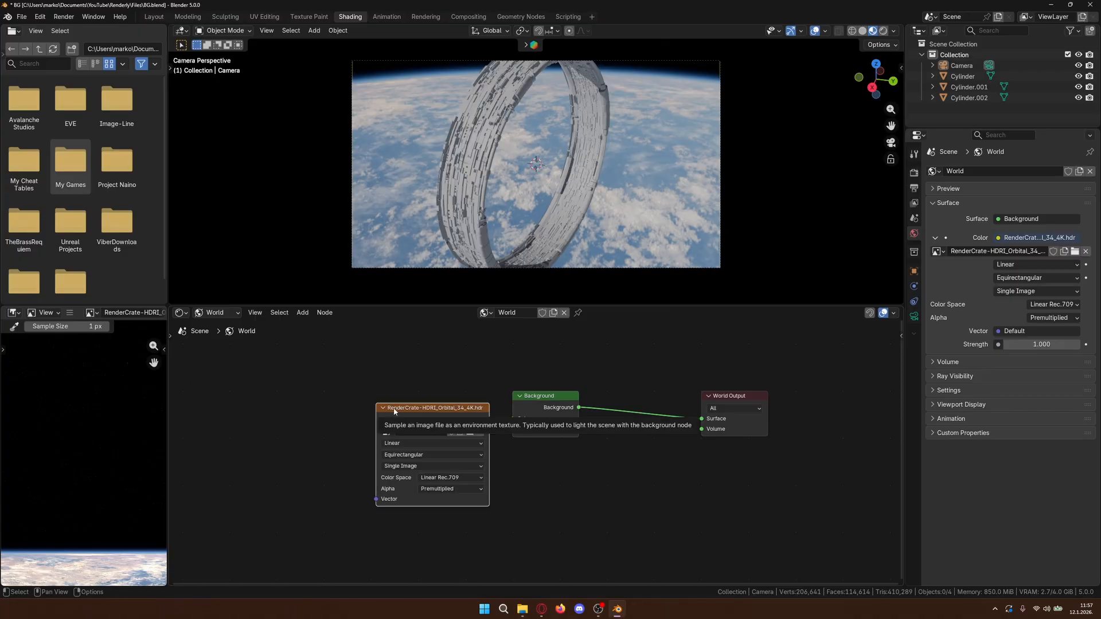
click(41, 16)
click(63, 155)
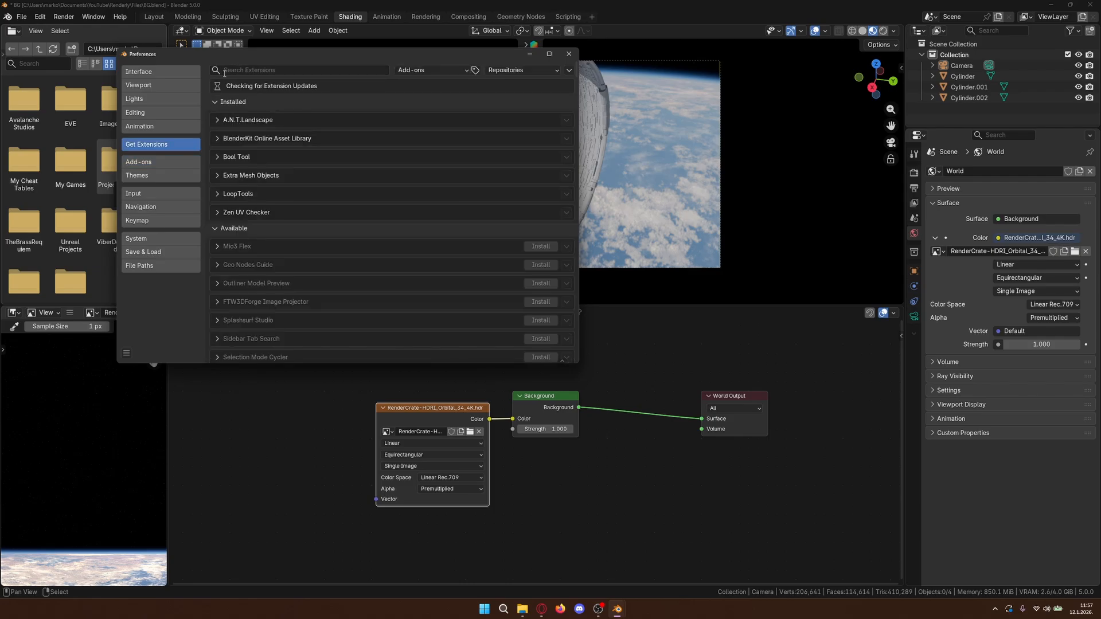
click(300, 70)
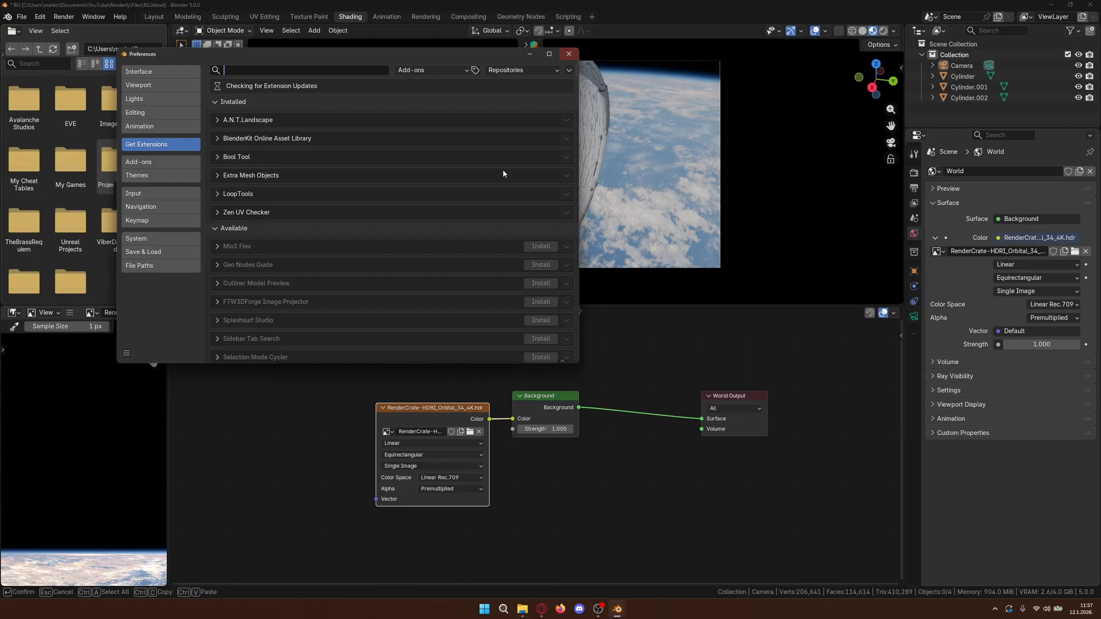
click(407, 406)
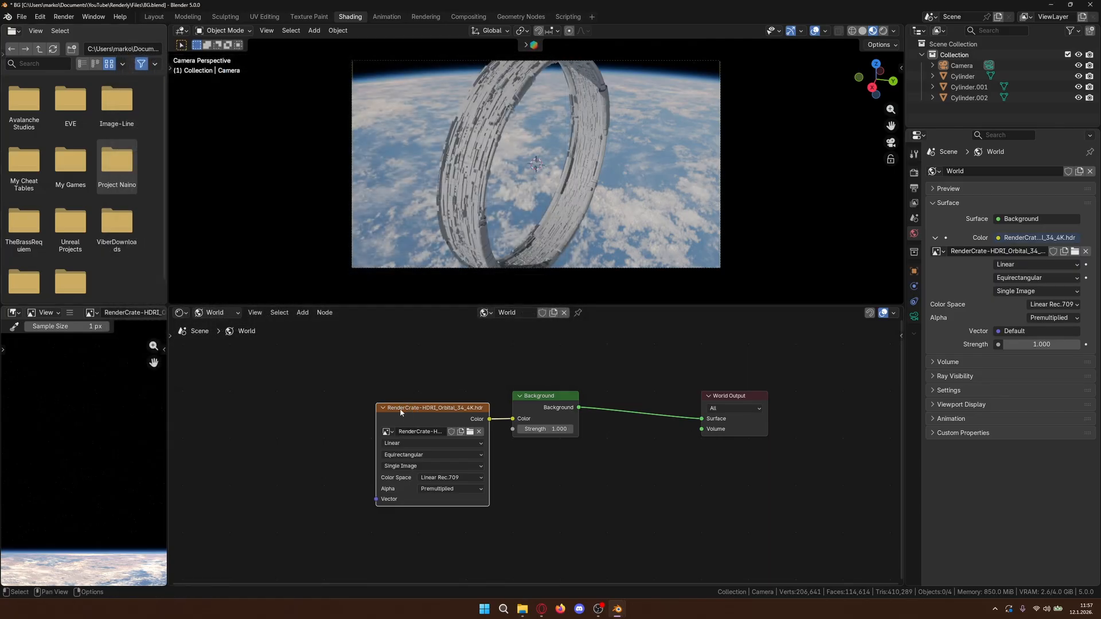
click(310, 436)
click(408, 409)
key(g)
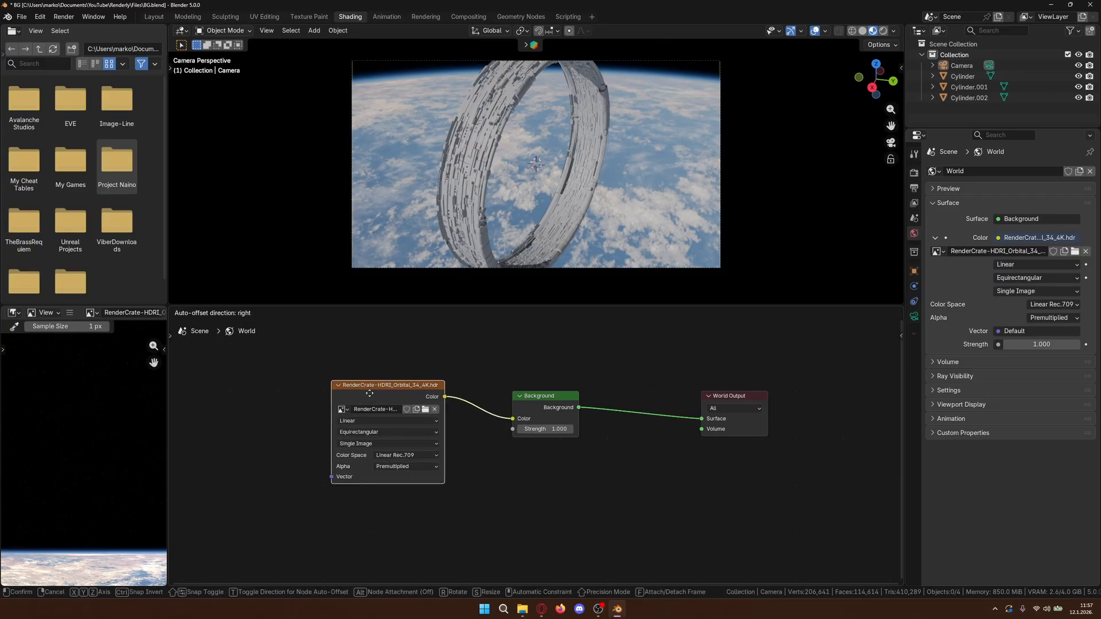
right_click(403, 402)
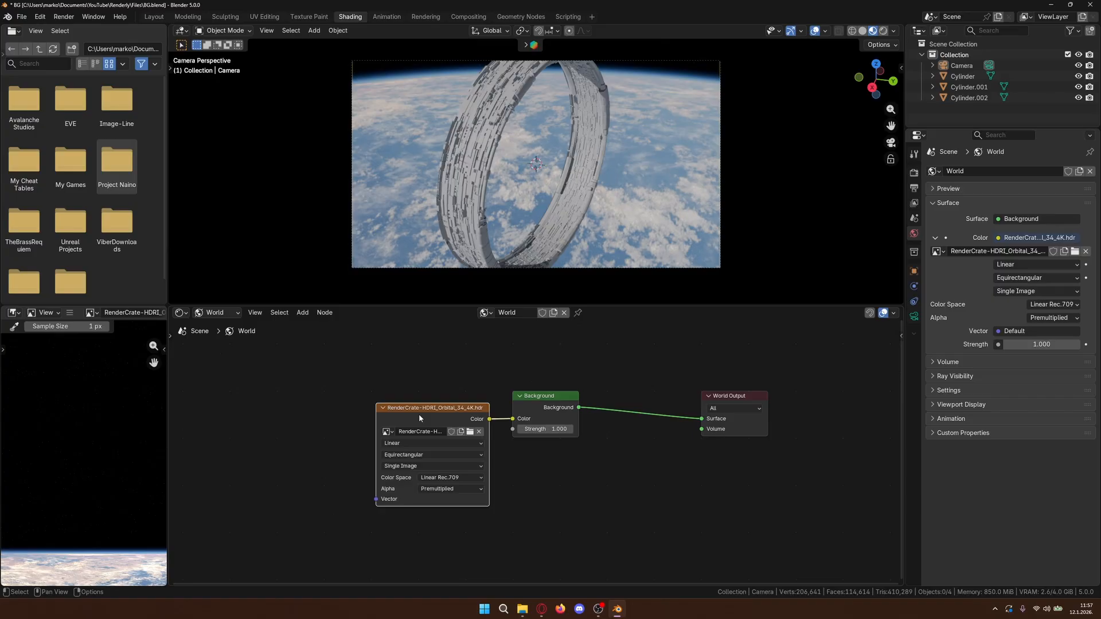
- Add Texture Coordinate and Mapping nodes to the selected environment texture using Node Wrangler's texture setup
key(ctrl)
key(ctrl)
key(ctrl+t)
middle_drag(429, 424, 456, 401)
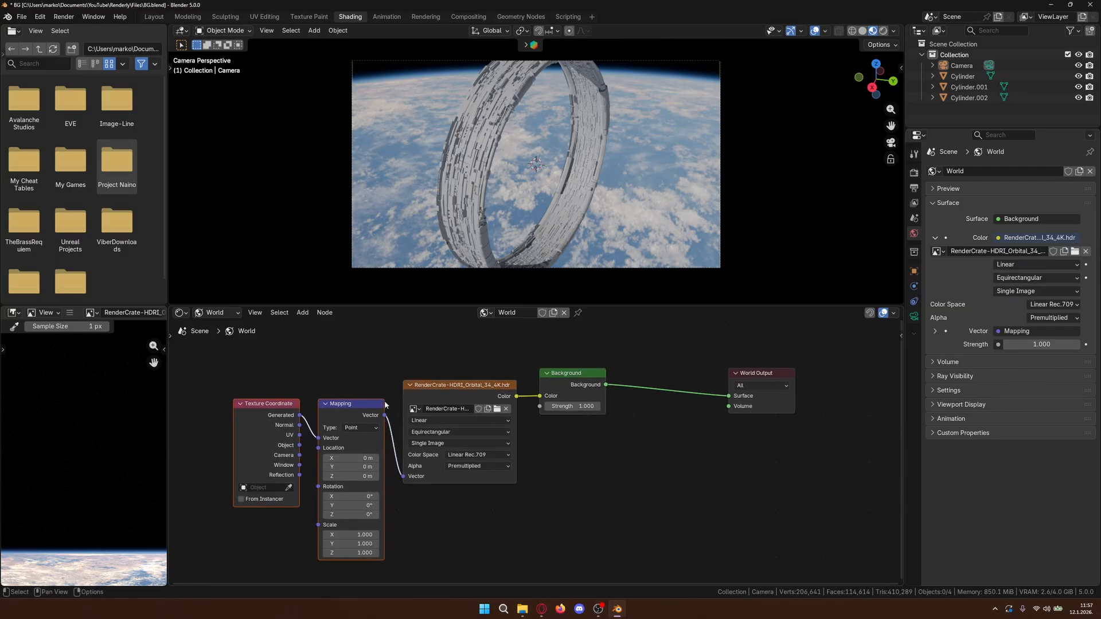
click(486, 531)
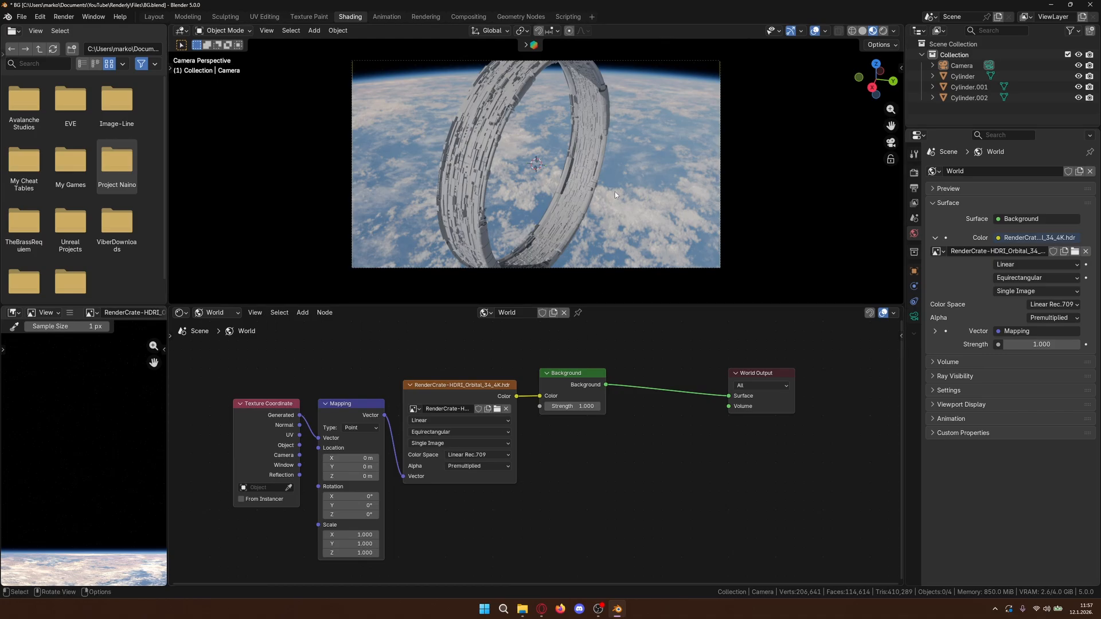
- Enlarge the 3D viewport above the shader editor and bring the Mapping node's rotation and scale values into close view
scroll(615, 193, up, 4)
scroll(616, 198, down, 3)
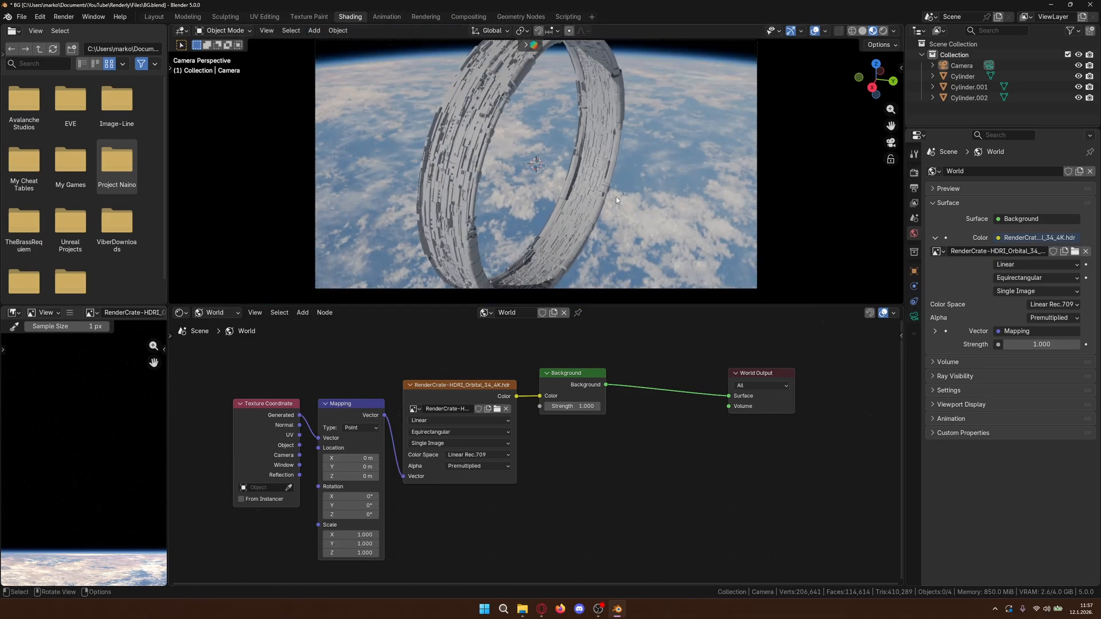
drag(617, 304, 616, 425)
scroll(497, 544, down, 1)
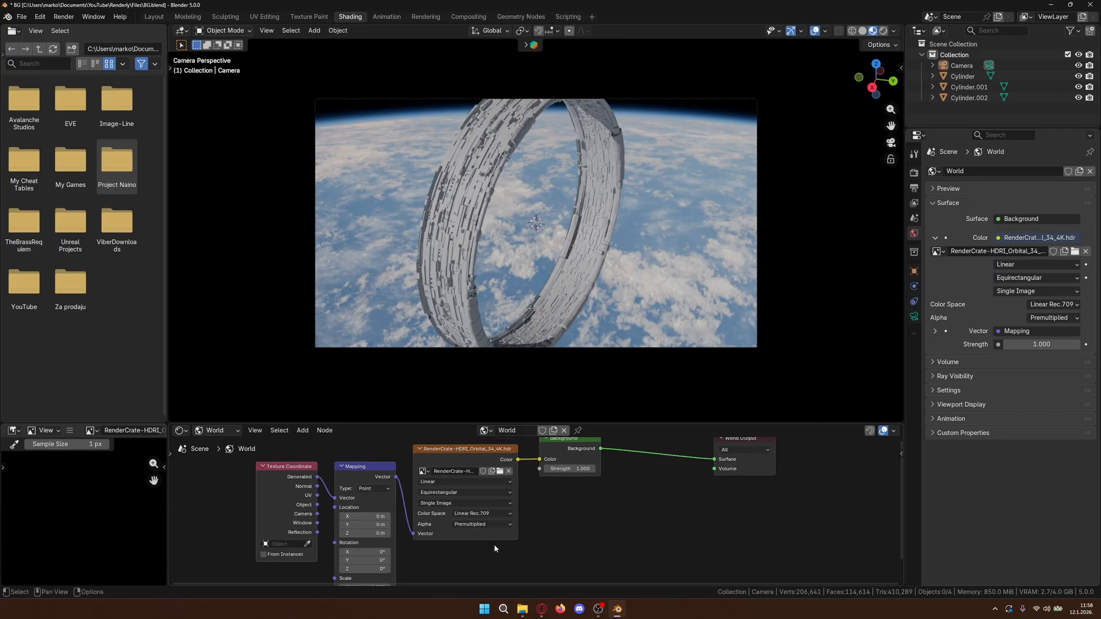
shift+middle_drag(526, 549, 523, 504)
scroll(476, 523, up, 3)
shift+middle_drag(403, 542, 467, 536)
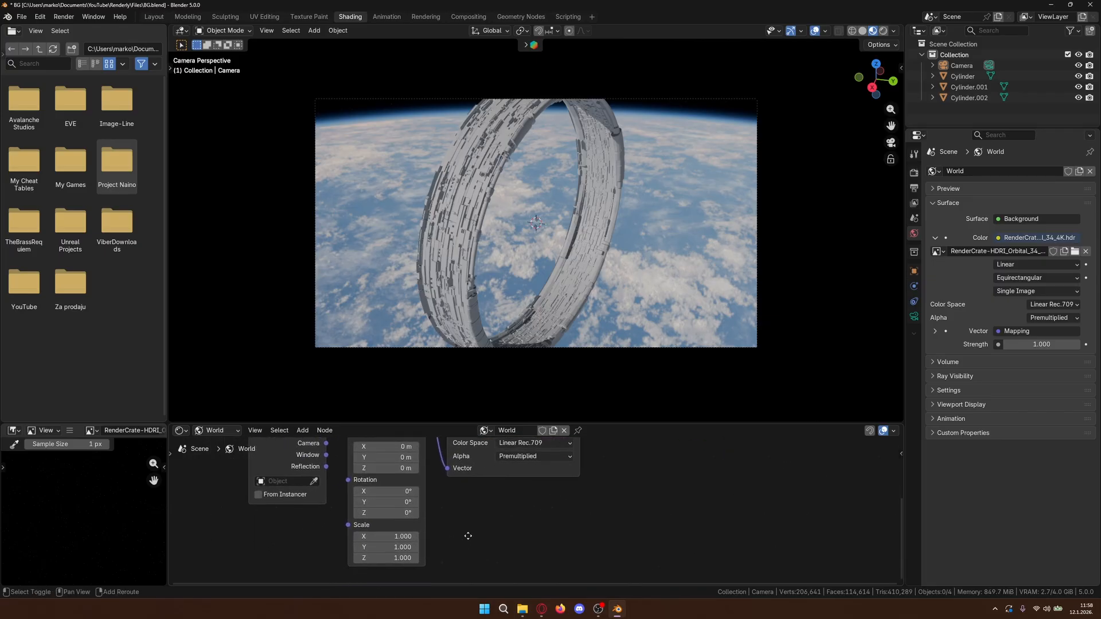
scroll(444, 531, up, 3)
scroll(427, 522, up, 1)
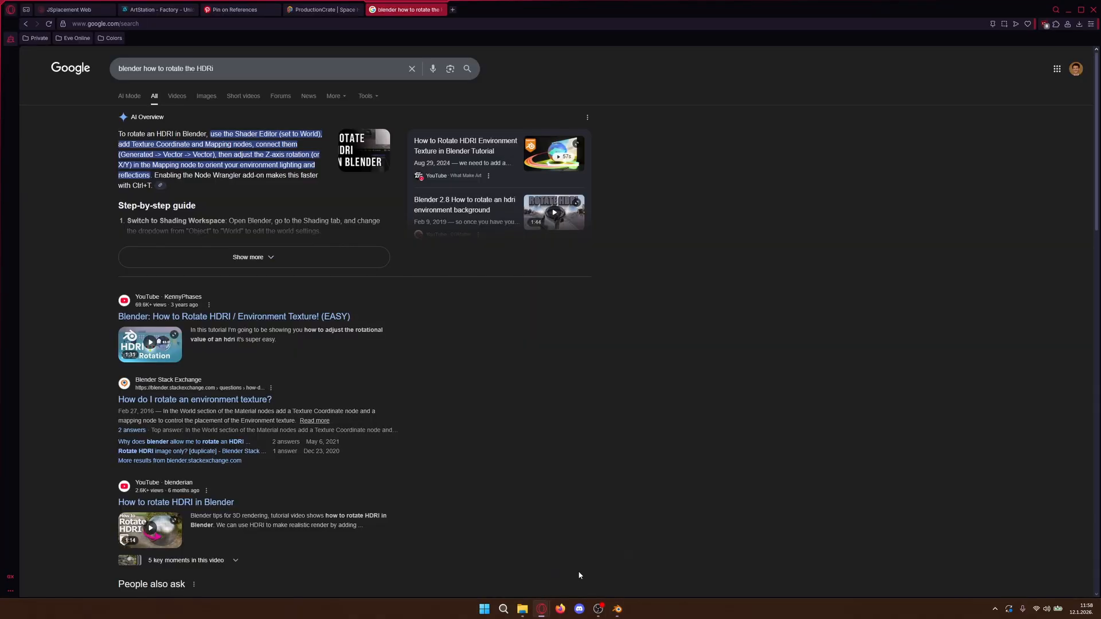
- Close the browser's HDRI rotation search page, compare the Pinterest reference image with the camera view, and return to the Mapping node in Blender
click(573, 560)
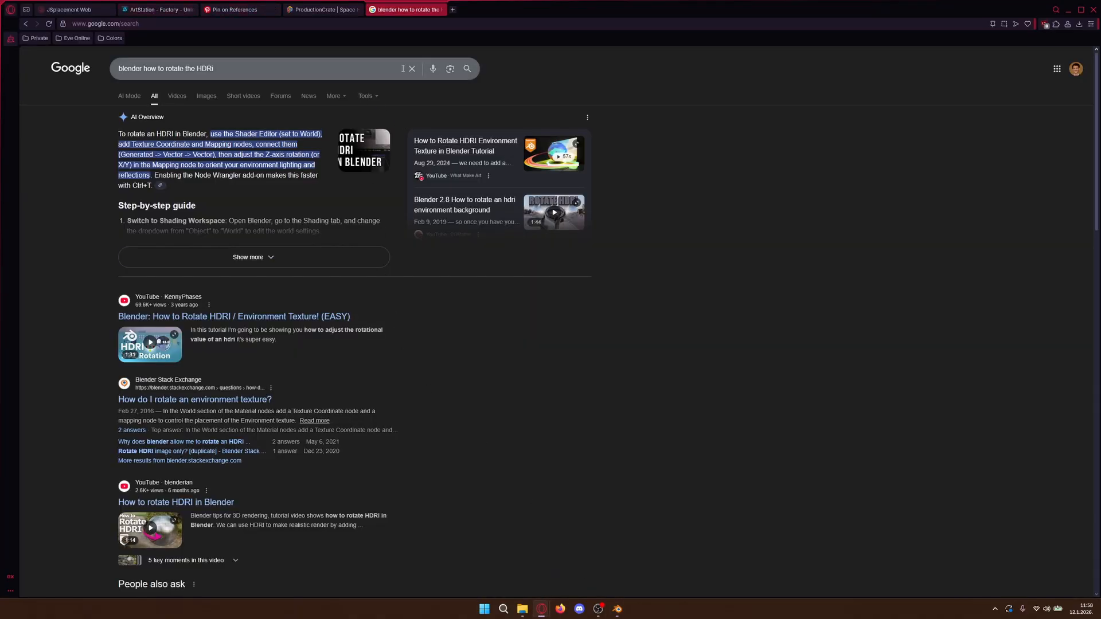
click(438, 11)
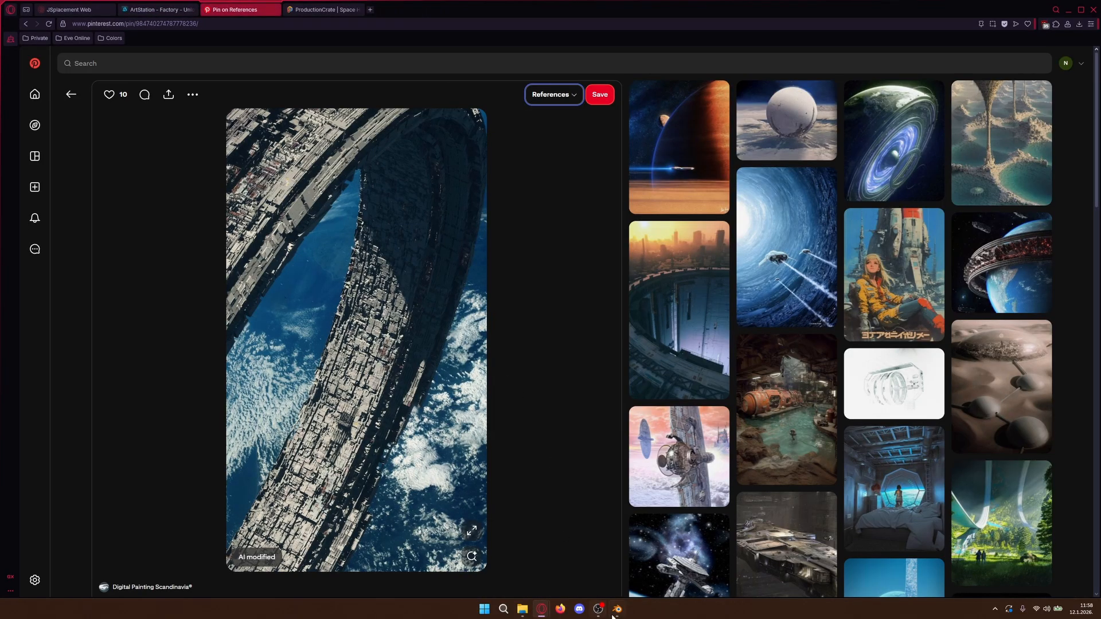
click(615, 612)
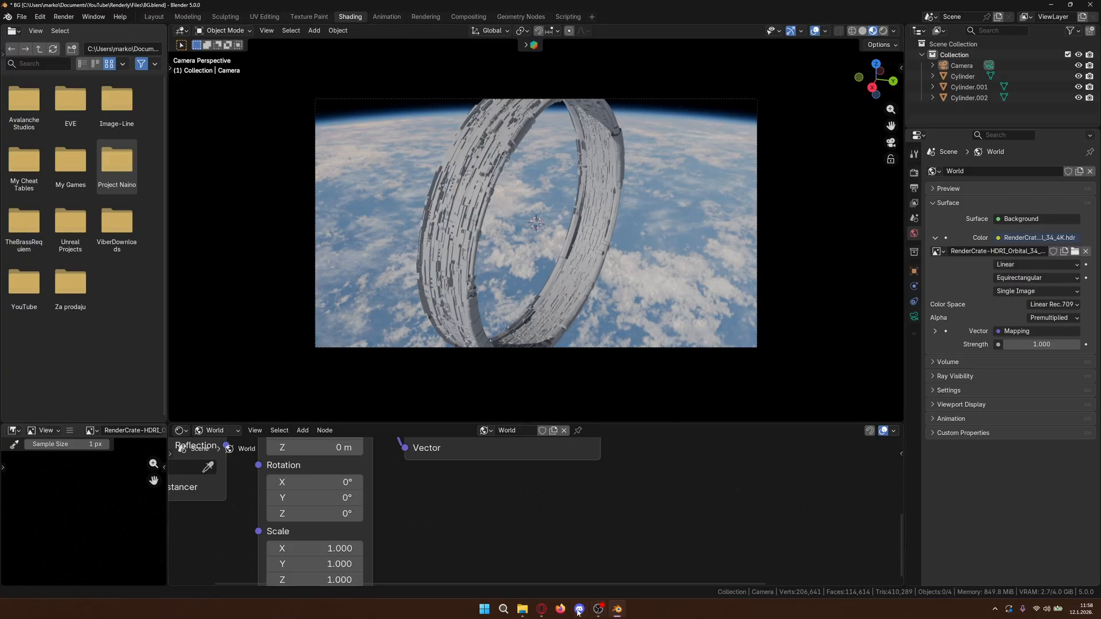
mouse_move(541, 609)
click(573, 560)
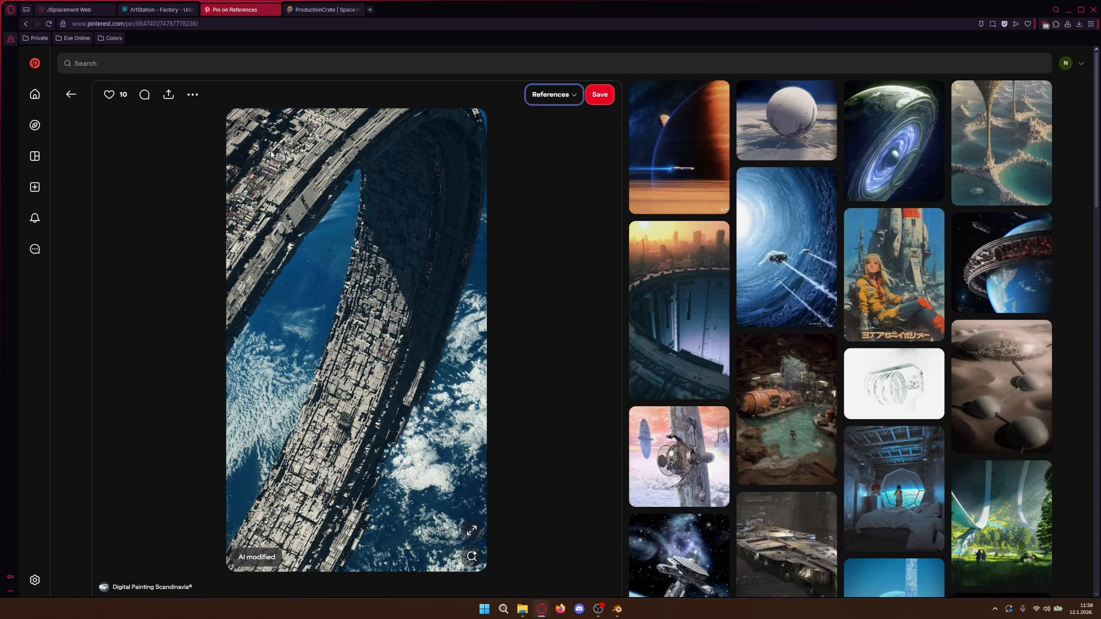
mouse_move(614, 607)
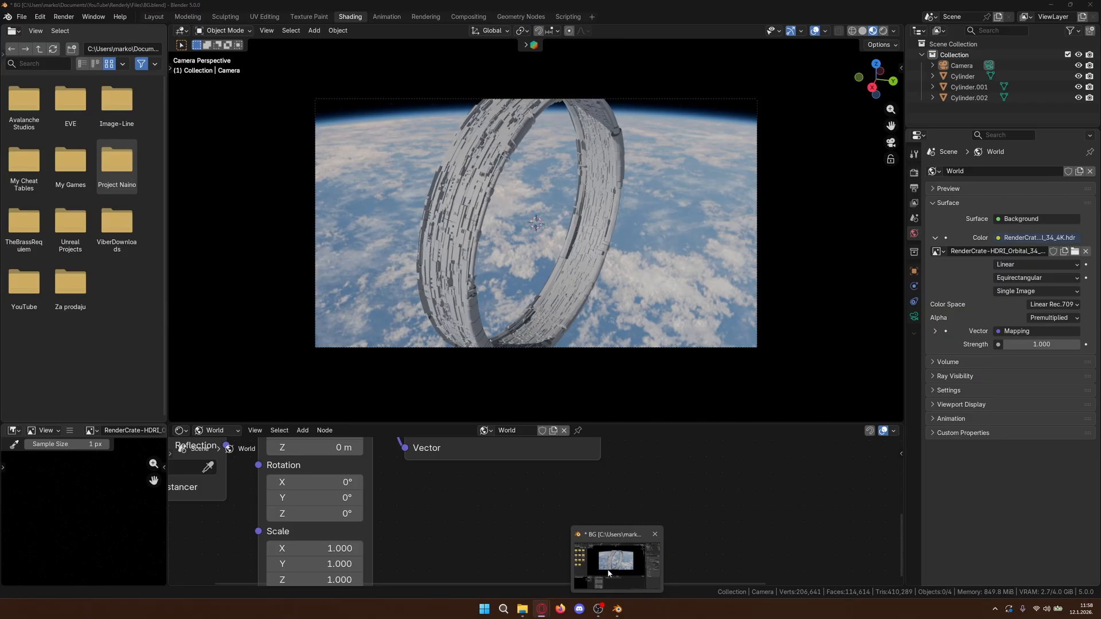
click(609, 573)
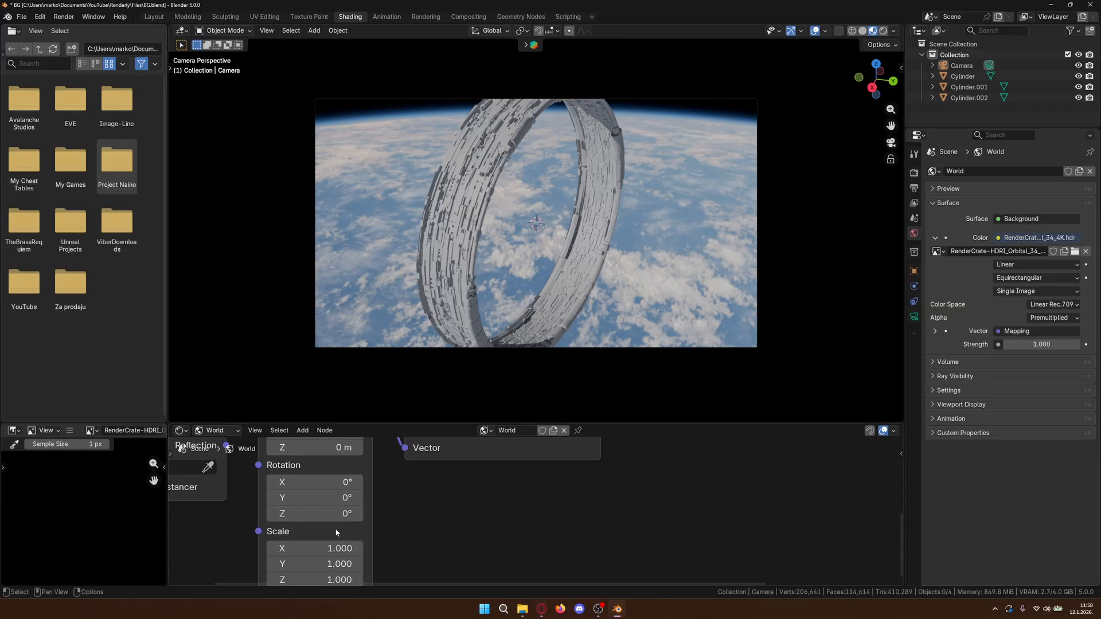
scroll(372, 512, down, 4)
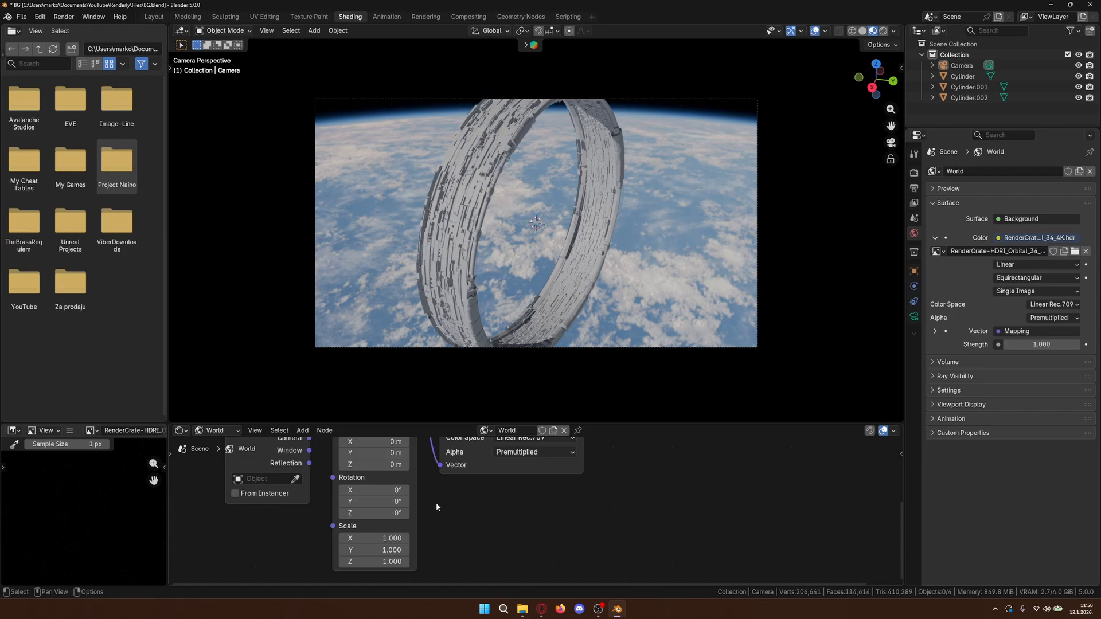
- Rotate the HDRI background by setting the Mapping node's Z rotation to 238° and save the file
shift+middle_drag(455, 518, 440, 478)
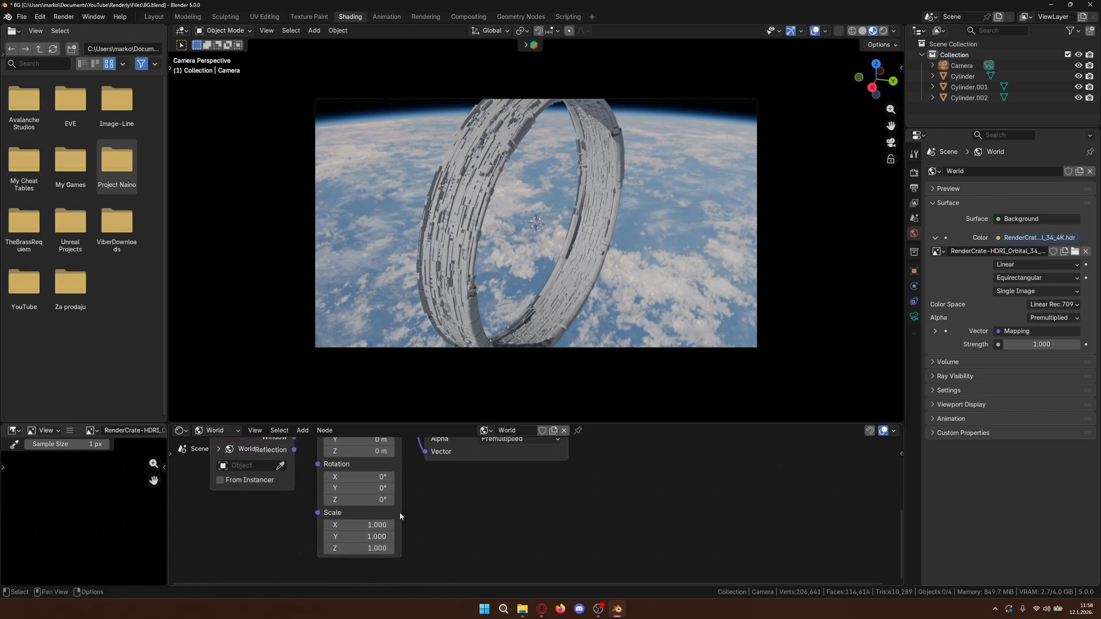
scroll(399, 512, up, 6)
shift+middle_drag(315, 495, 399, 536)
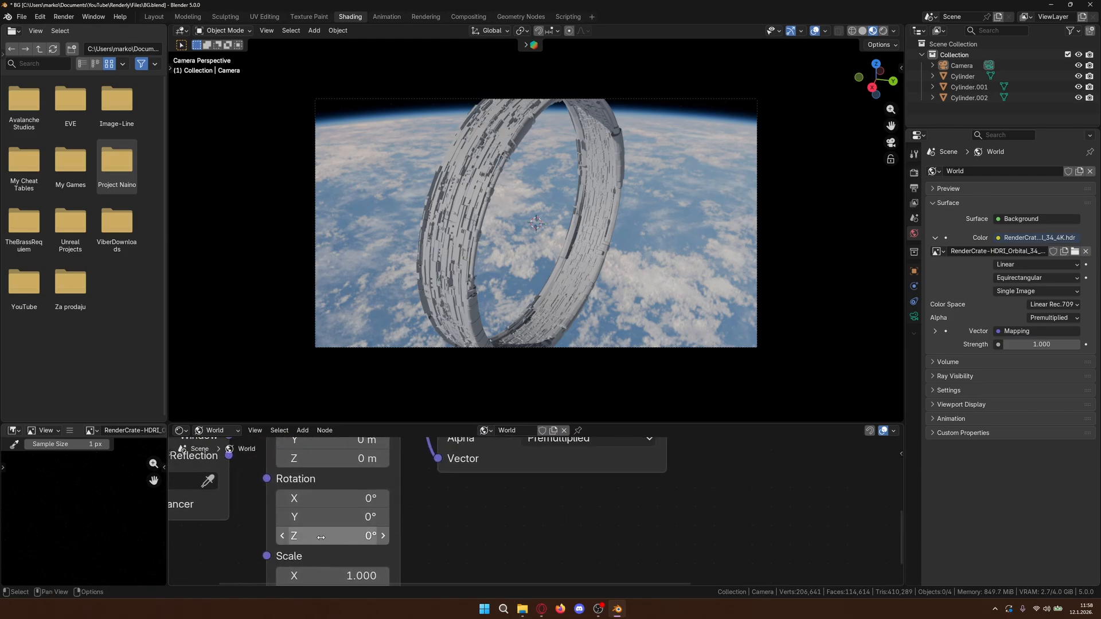
drag(319, 536, 597, 536)
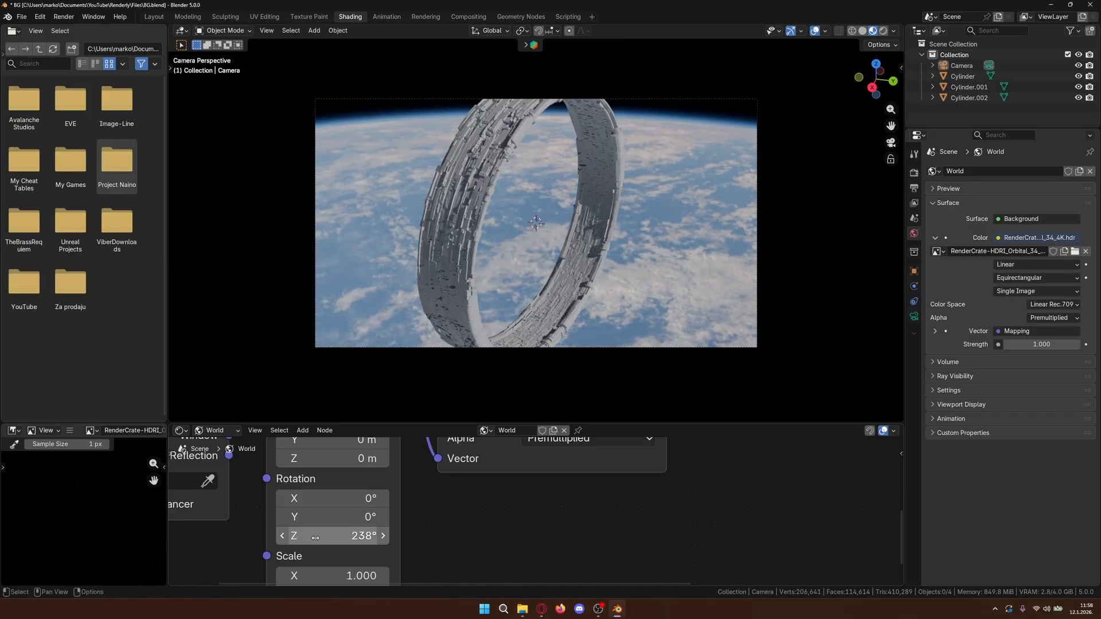
scroll(714, 226, up, 1)
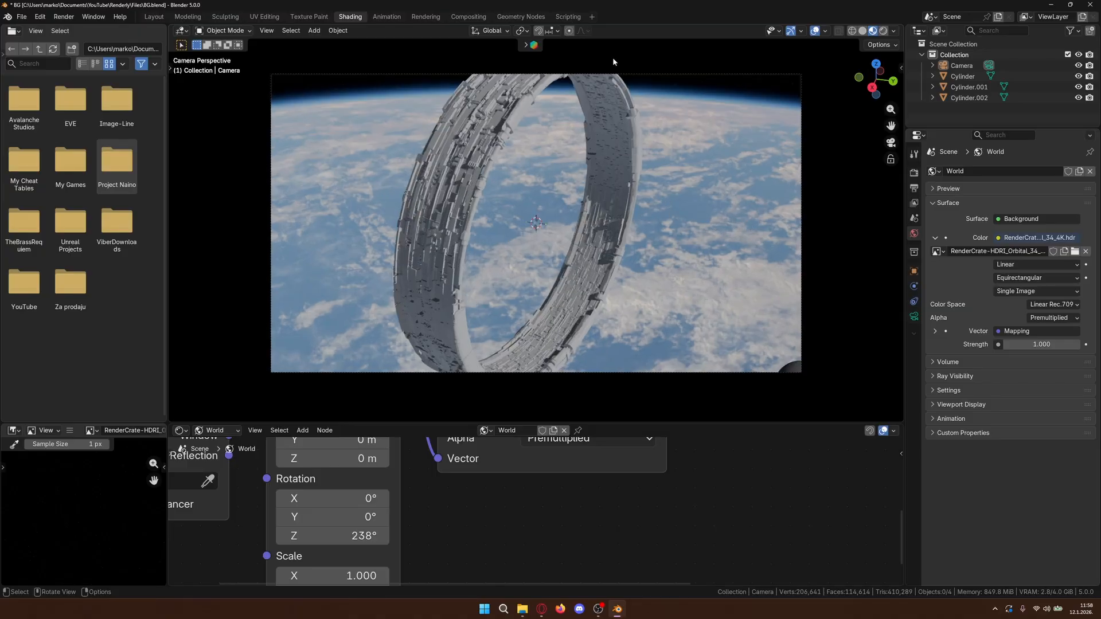
key(ctrl+s)
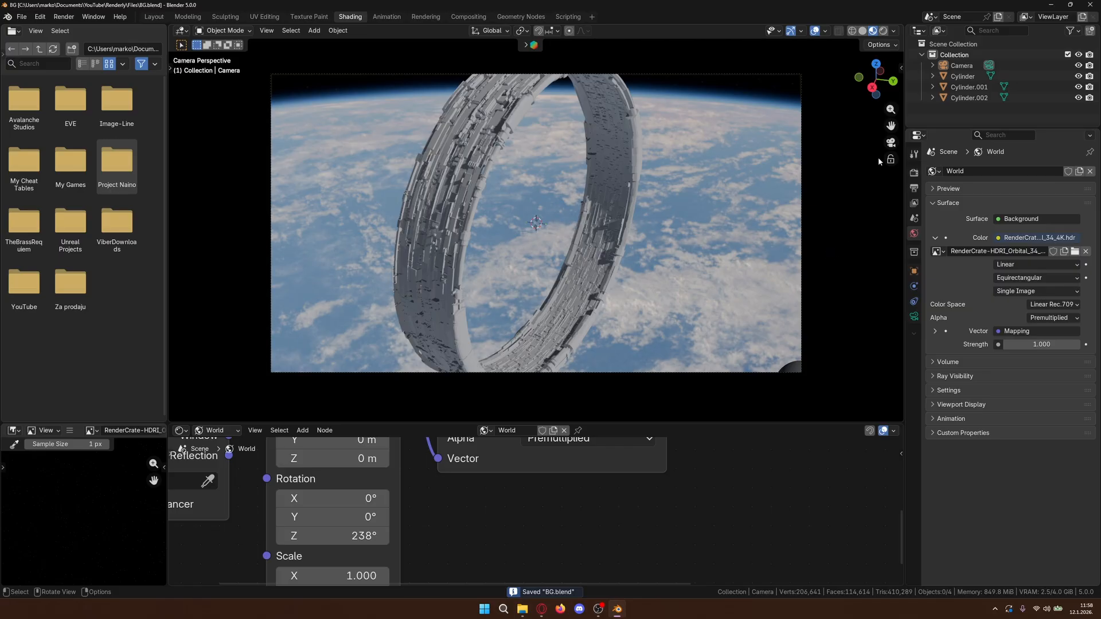
- Switch the viewport to rendered shading, bring the whole world node chain into view and save the file
click(883, 31)
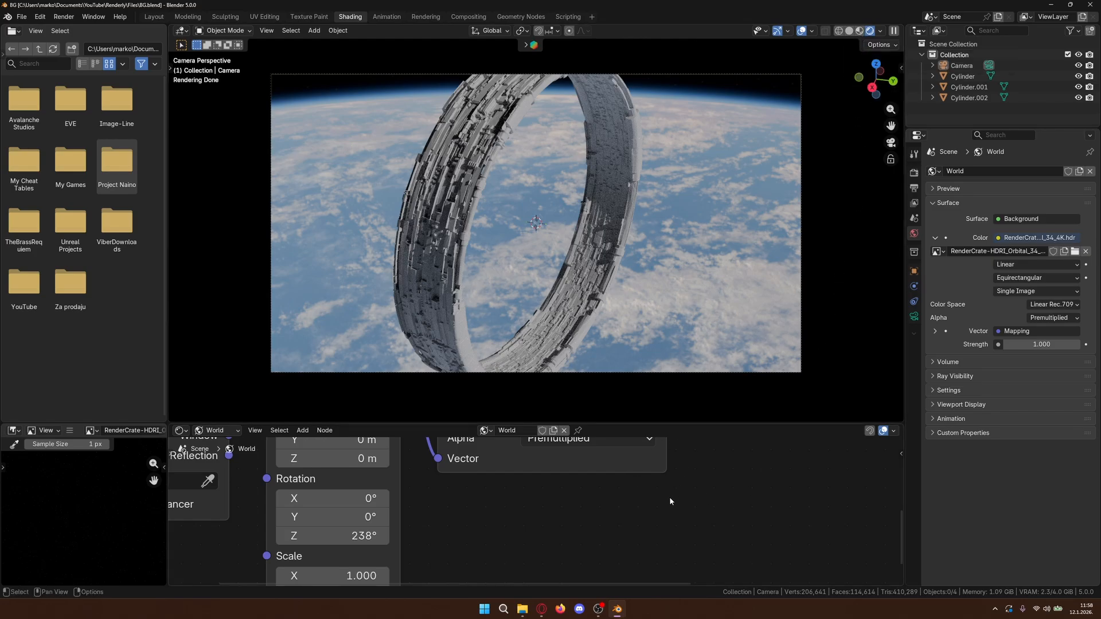
scroll(671, 501, down, 6)
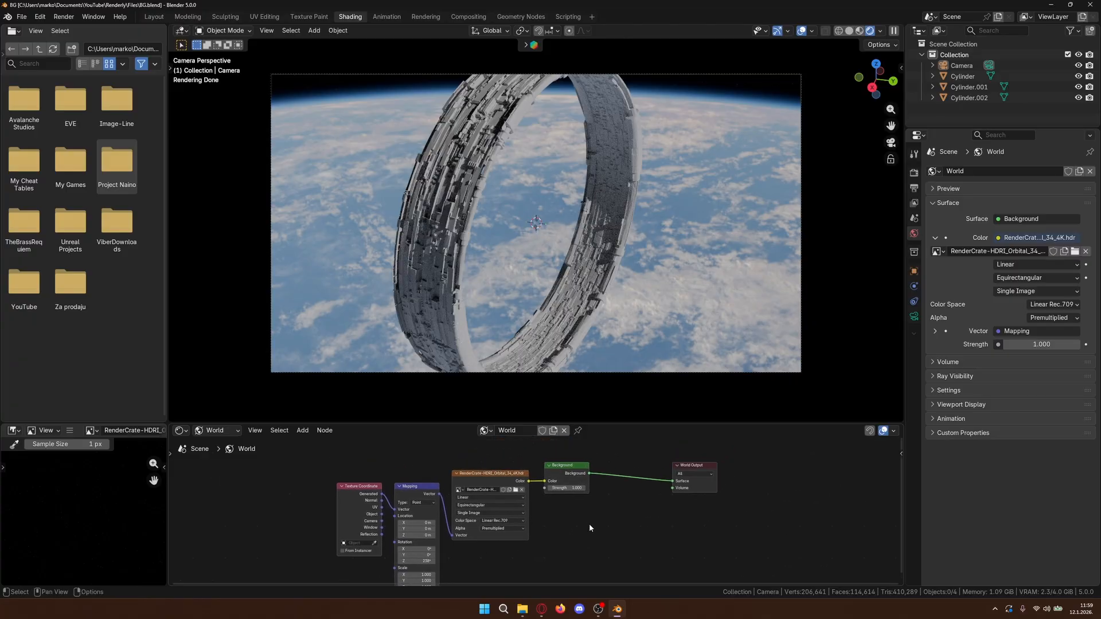
scroll(576, 534, up, 1)
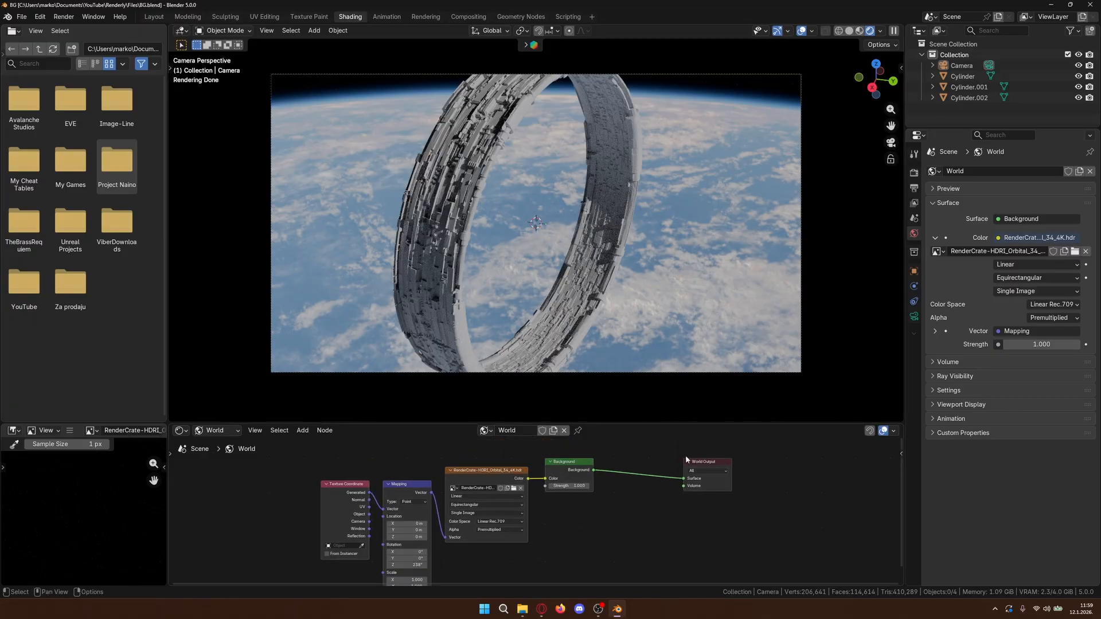
key(ctrl+s)
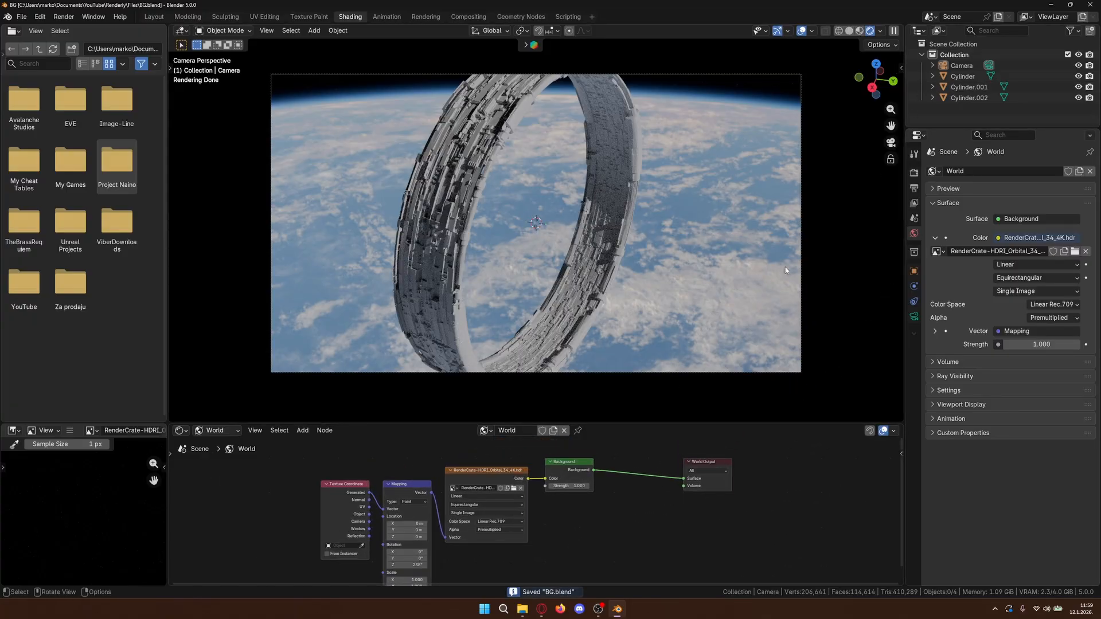
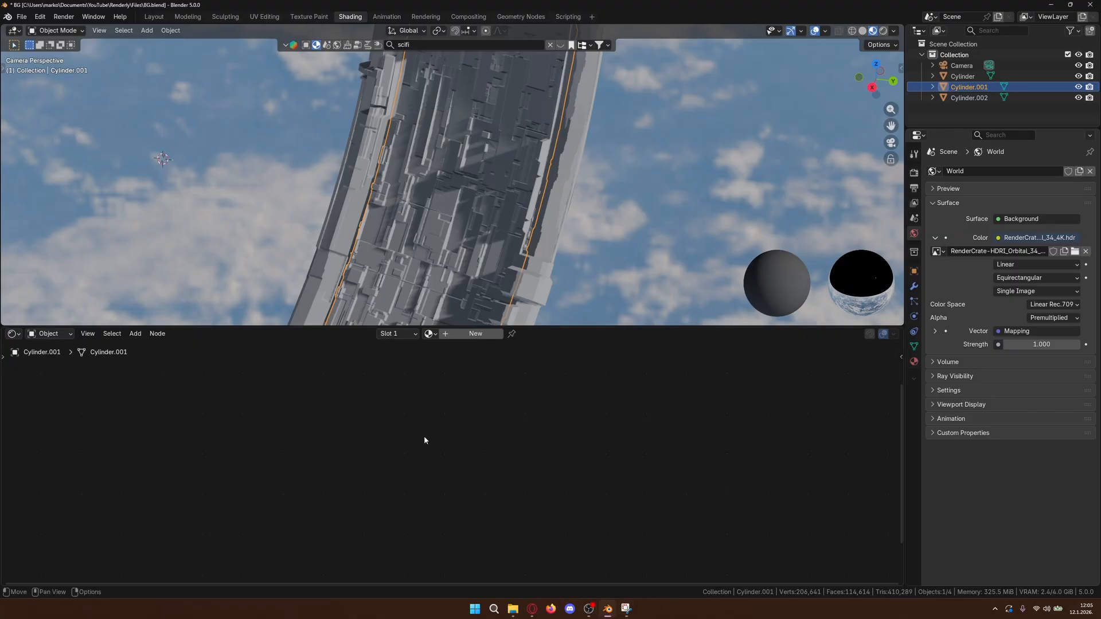
- Create a new material on the selected Cylinder.001 ring and name it Scifi
click(476, 333)
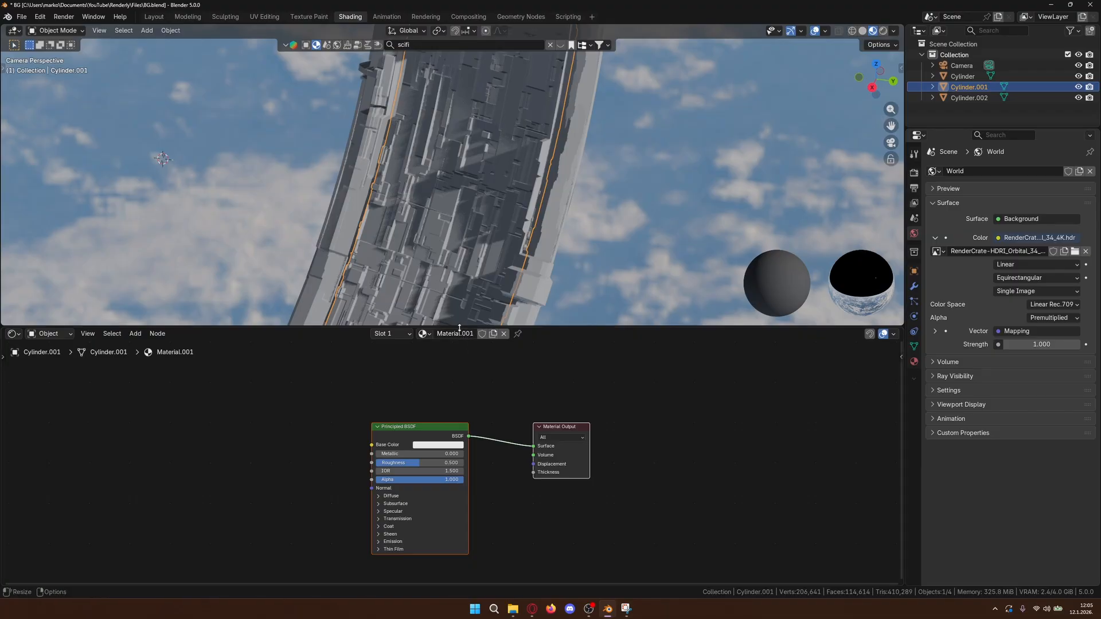
click(462, 334)
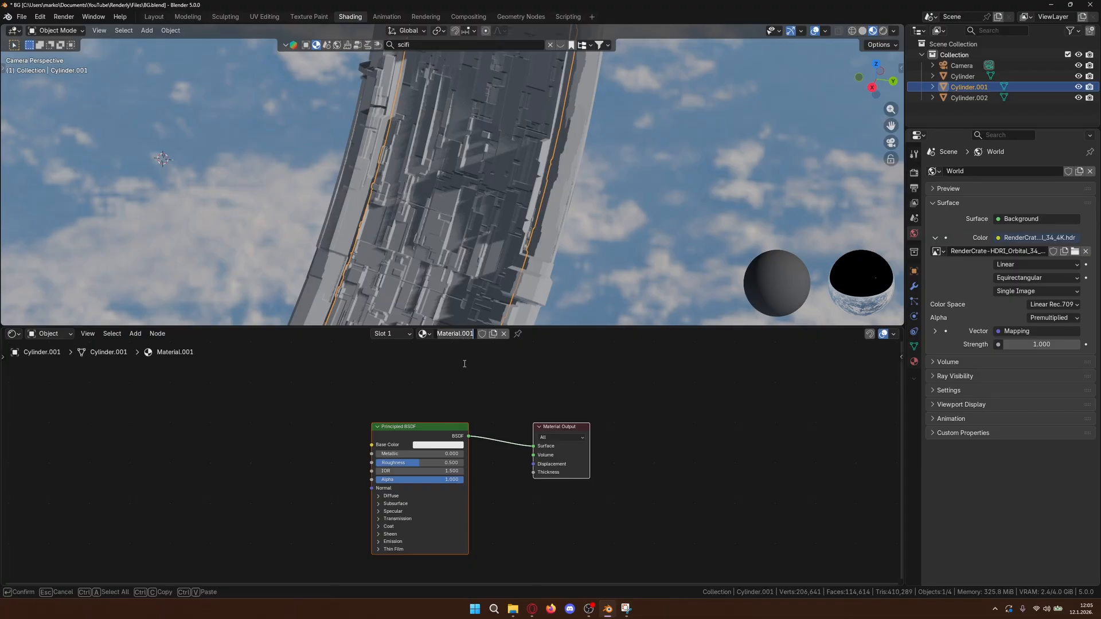
text(Scifi)
key(Return)
shift+middle_drag(448, 373, 481, 359)
scroll(533, 504, up, 1)
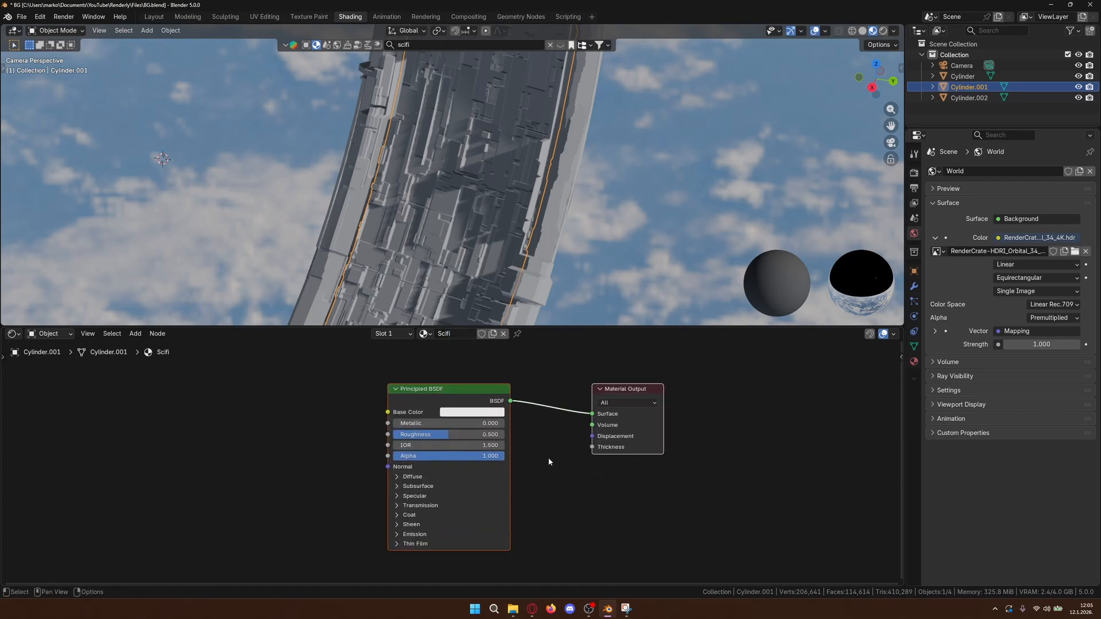
- Reposition the Principled BSDF and Material Output nodes, leaving free space ahead of the shader for texture nodes
mouse_move(471, 394)
mouse_down()
mouse_move(491, 391)
mouse_move(480, 382)
mouse_up()
drag(634, 383, 609, 366)
click(593, 493)
middle_drag(300, 447, 426, 442)
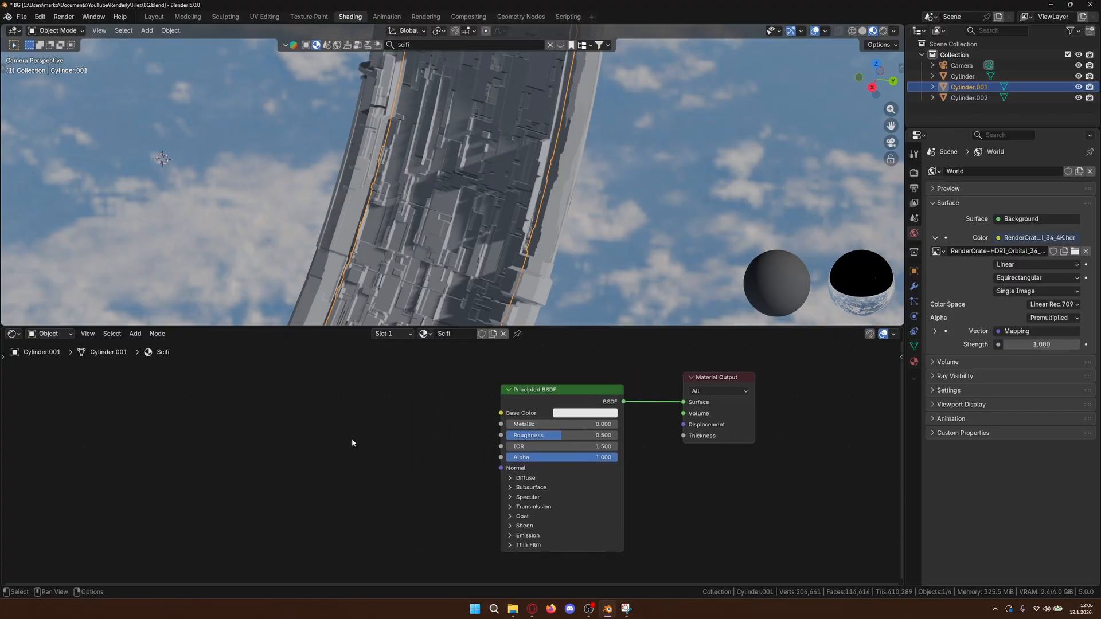
key(shift+a)
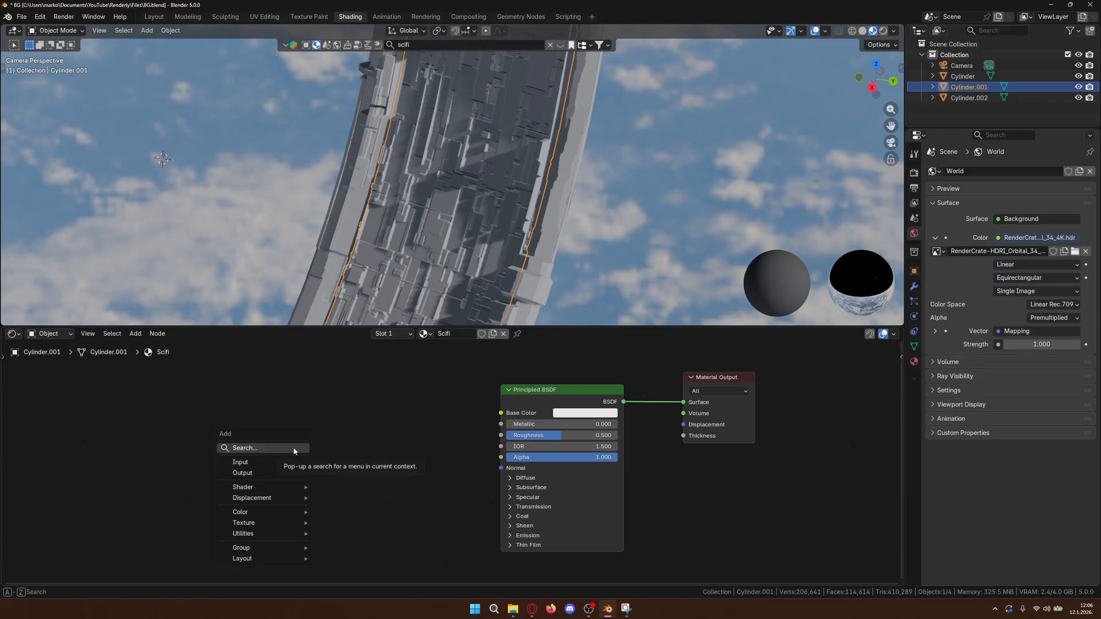
click(294, 451)
key(Escape)
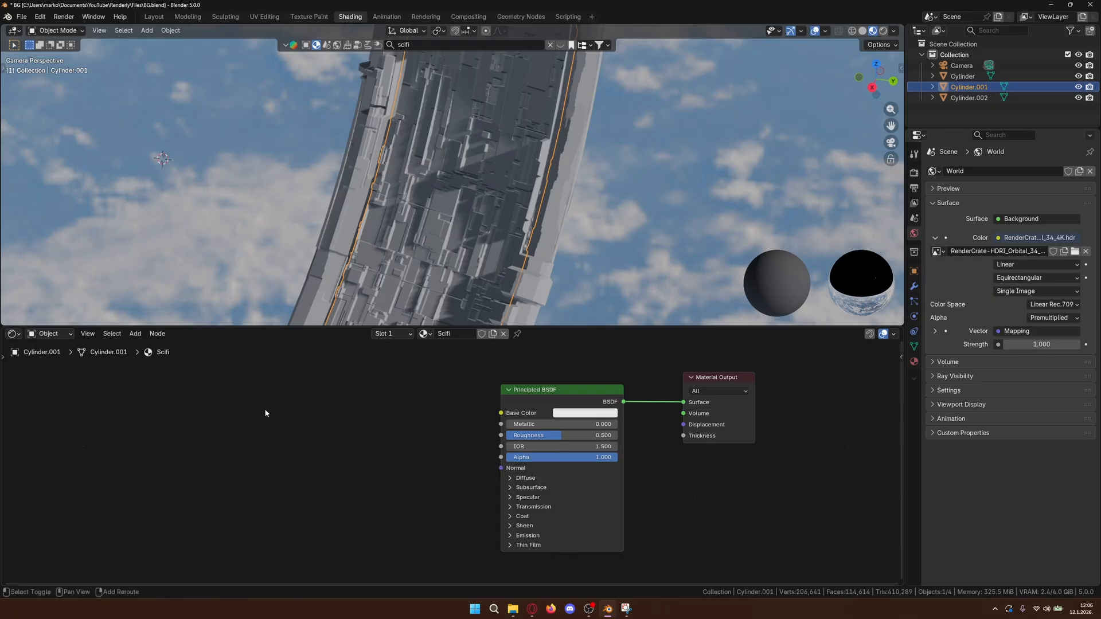
- Add a Voronoi Texture node to the Scifi material, well ahead of the Principled BSDF
key(shift+a)
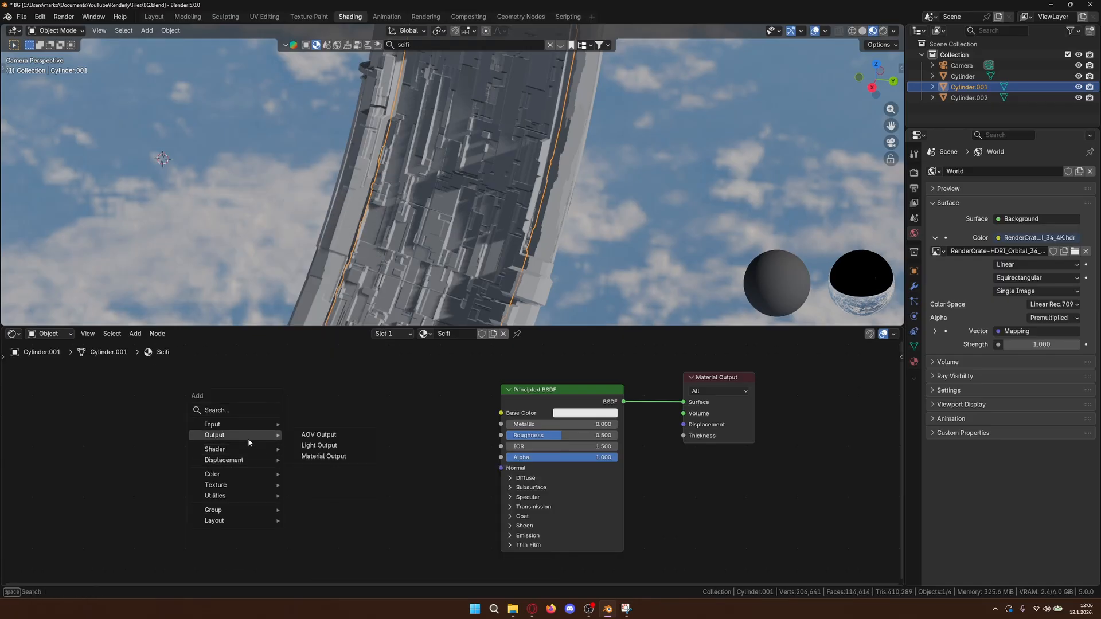
mouse_move(252, 484)
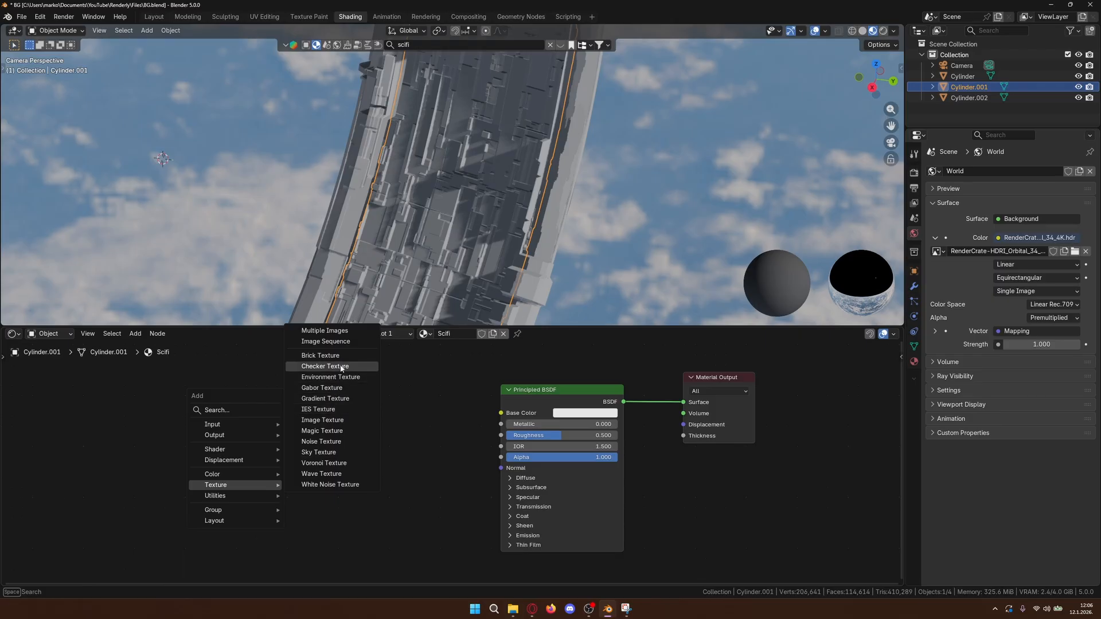
click(339, 463)
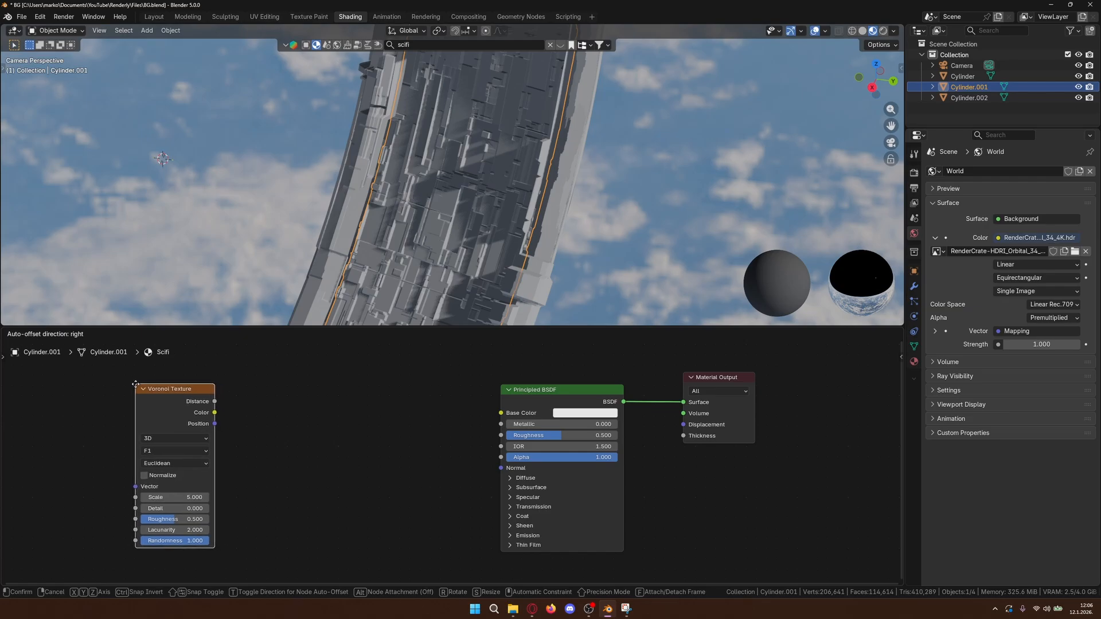
click(135, 385)
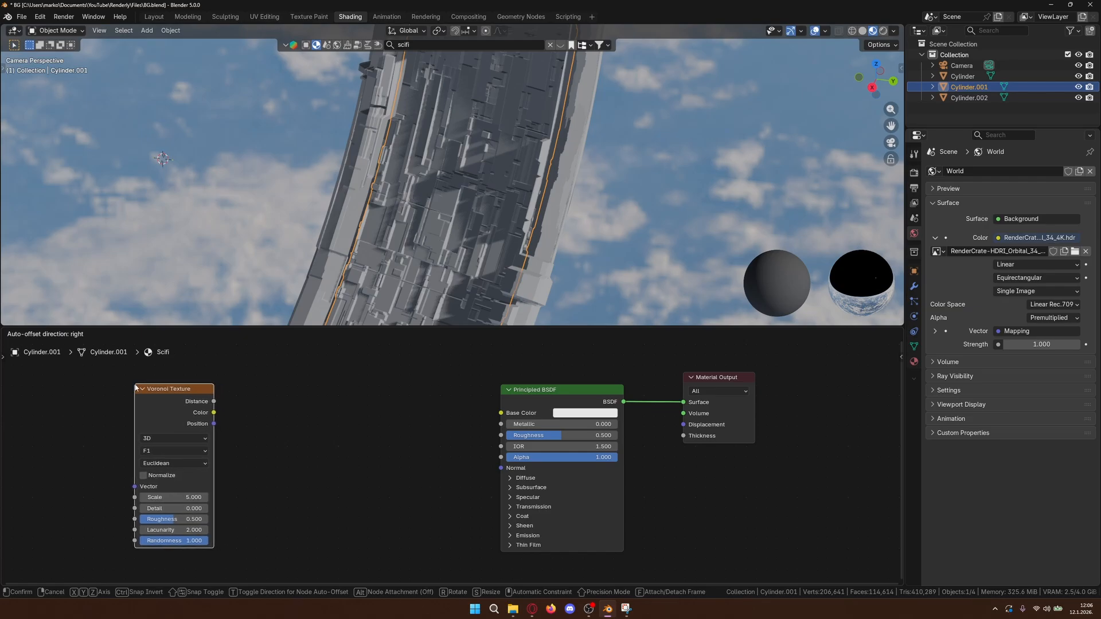
click(299, 431)
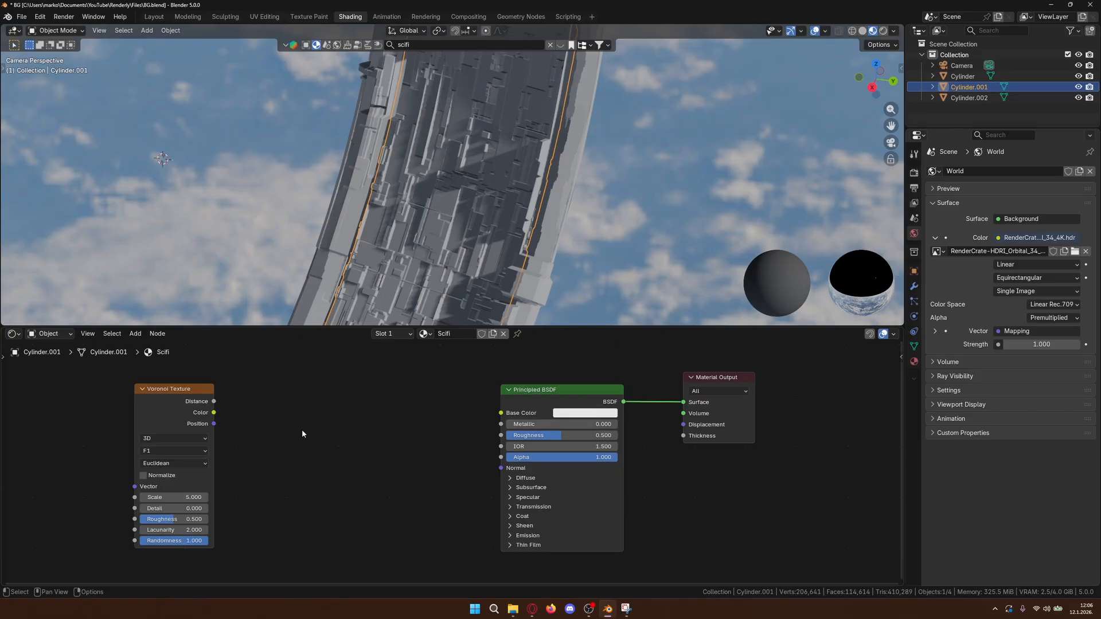
- Add a Color Ramp node between the Voronoi Texture and the Principled BSDF, slightly above them
key(shift+a)
click(277, 356)
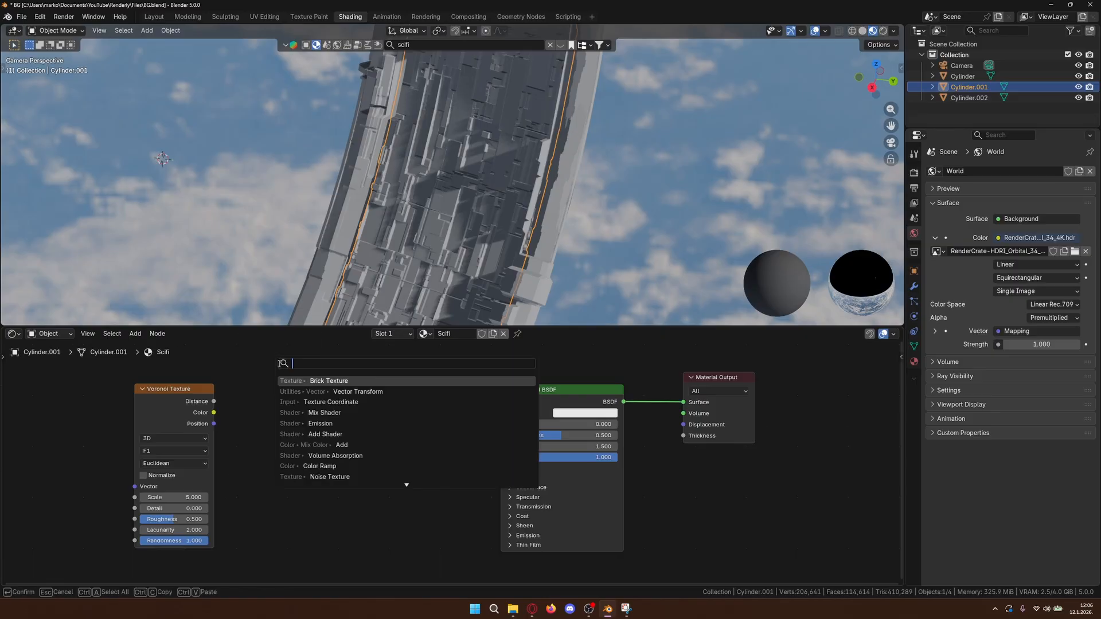
text(color)
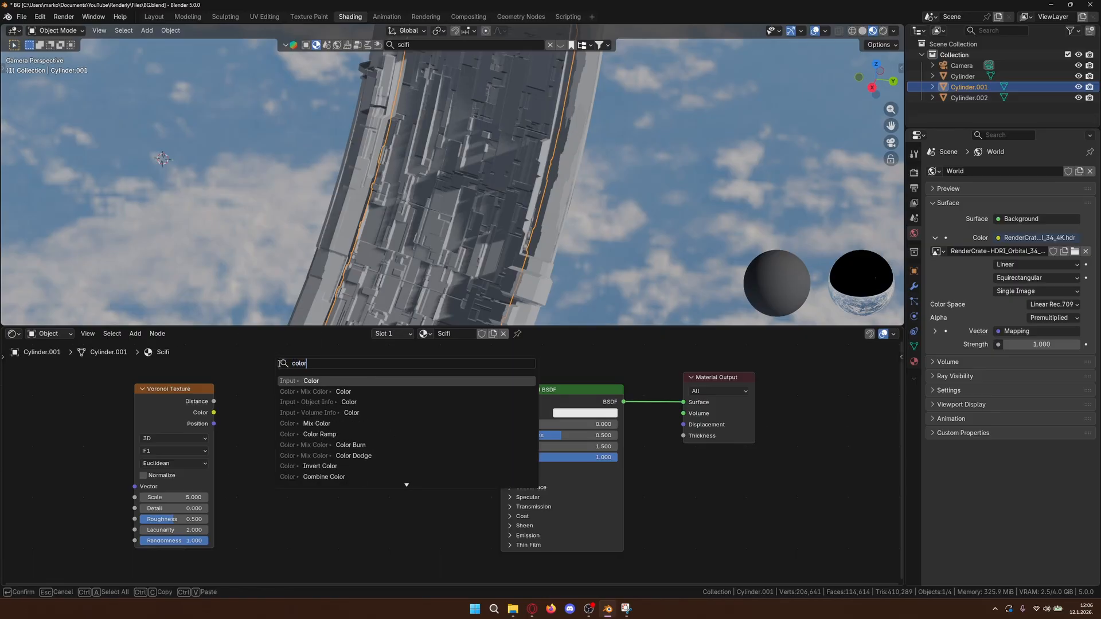
click(320, 434)
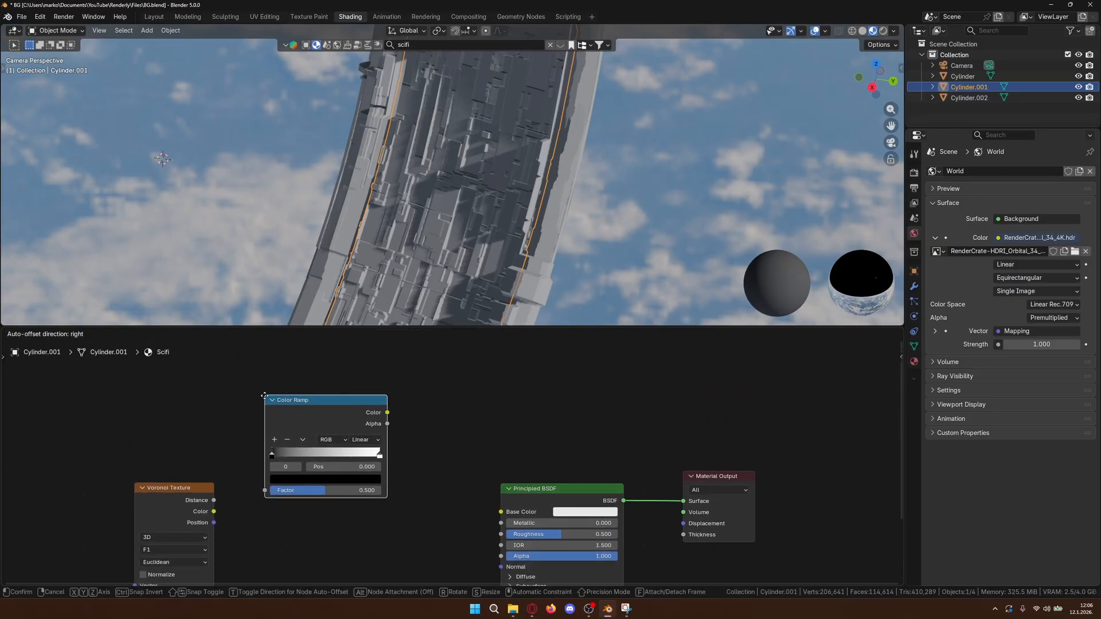
click(264, 397)
scroll(446, 470, down, 2)
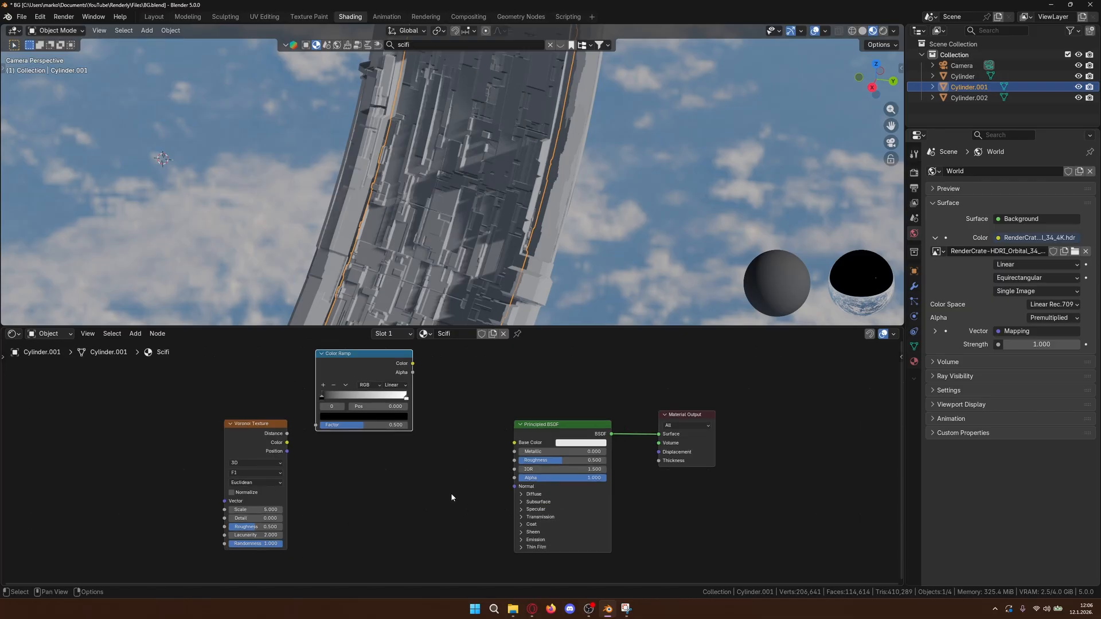
- Duplicate the Color Ramp node and place the copy below the Voronoi Texture's level, under the first ramp
middle_drag(451, 498, 445, 510)
key(shift+d)
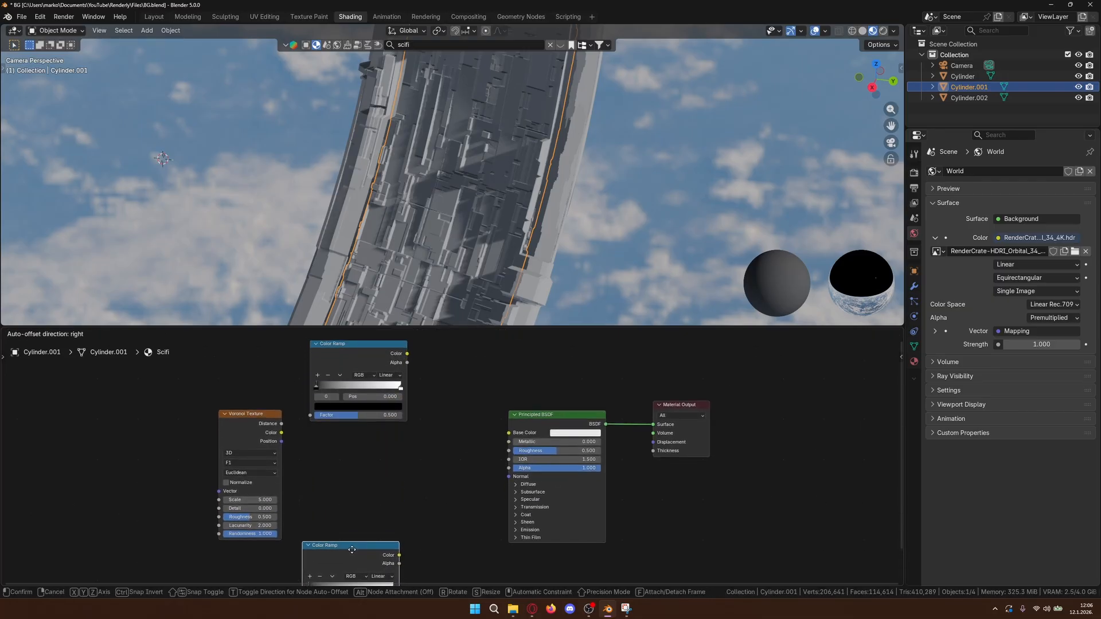
click(352, 550)
middle_drag(438, 479, 395, 408)
drag(317, 476, 329, 475)
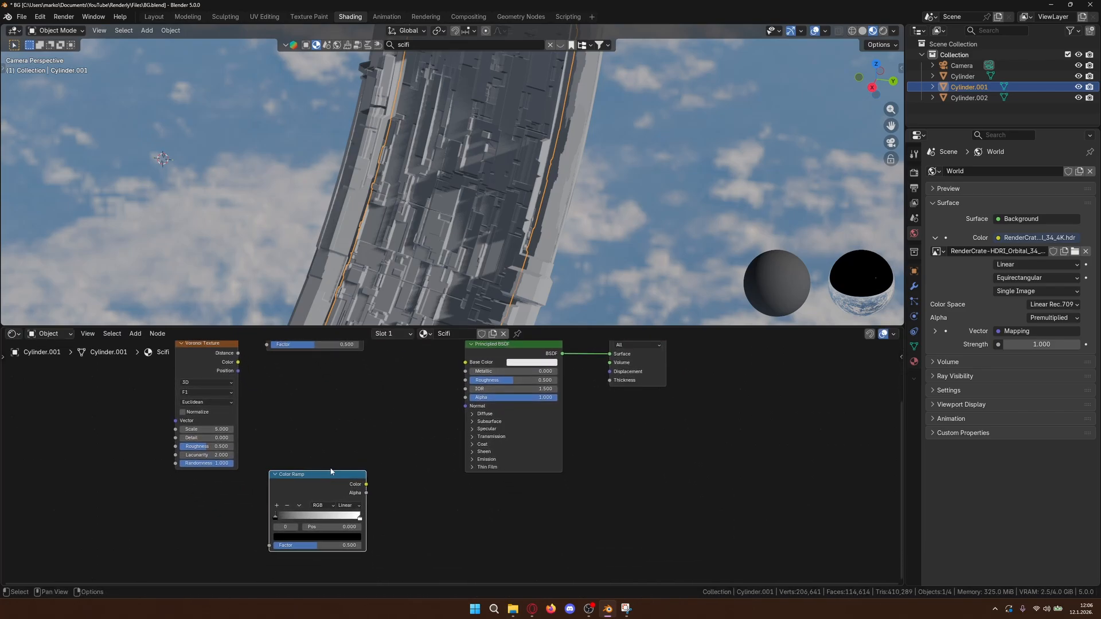
- Connect the Voronoi Texture's Distance output to the Factor inputs of both Color Ramp nodes
middle_drag(372, 399, 394, 475)
drag(258, 429, 288, 420)
middle_drag(344, 466, 347, 421)
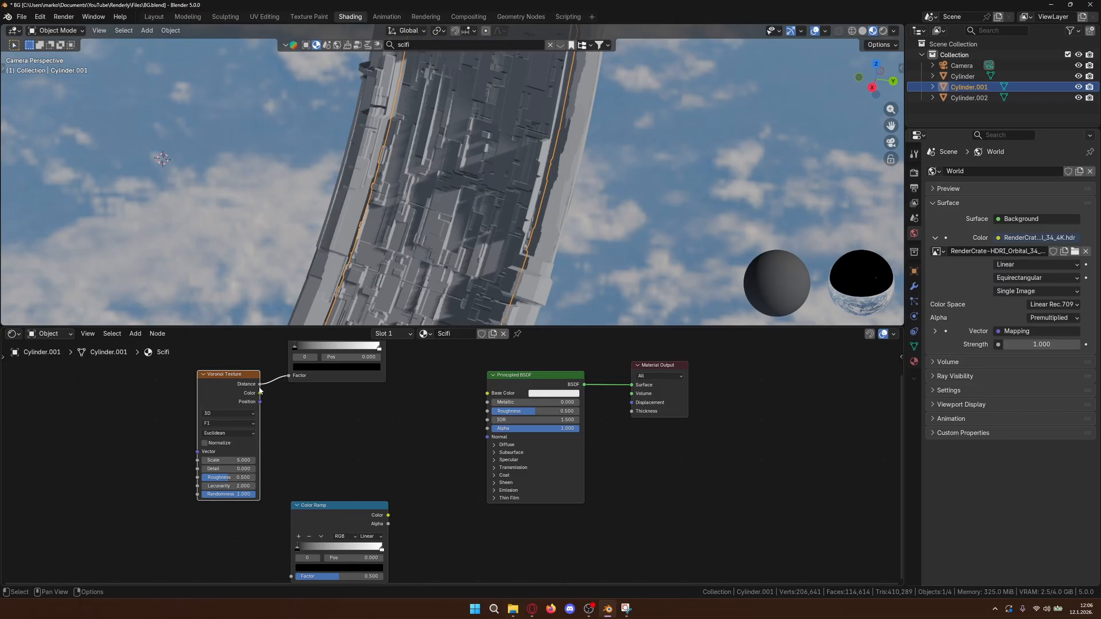
drag(260, 391, 292, 524)
- Add a middle color stop at position 0.500 to the upper Color Ramp and make it dark gray
middle_drag(409, 401, 406, 494)
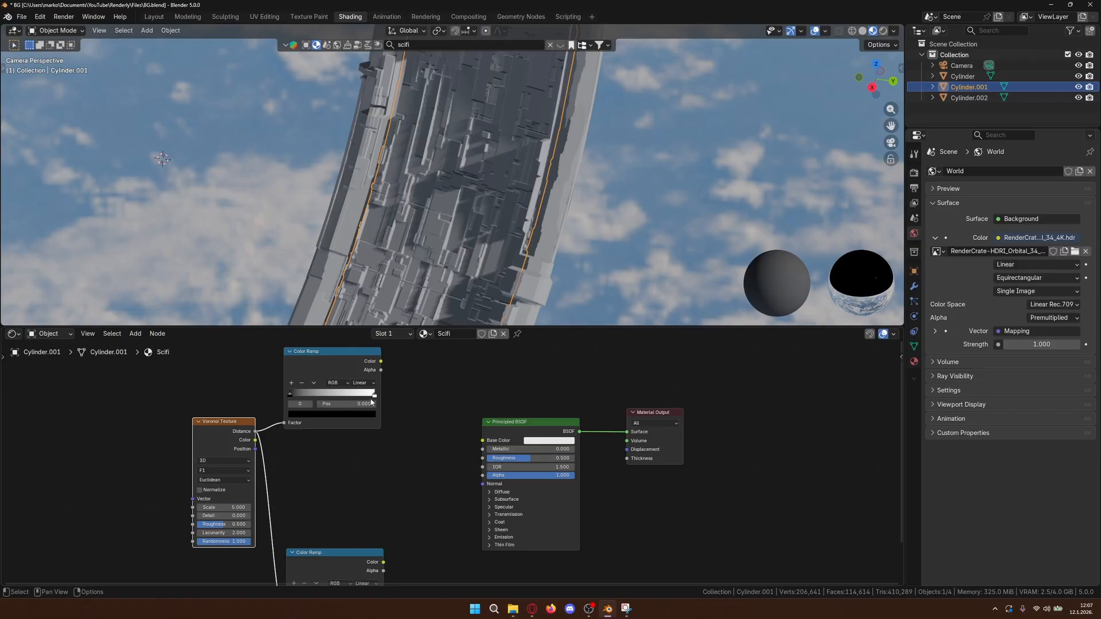
click(291, 383)
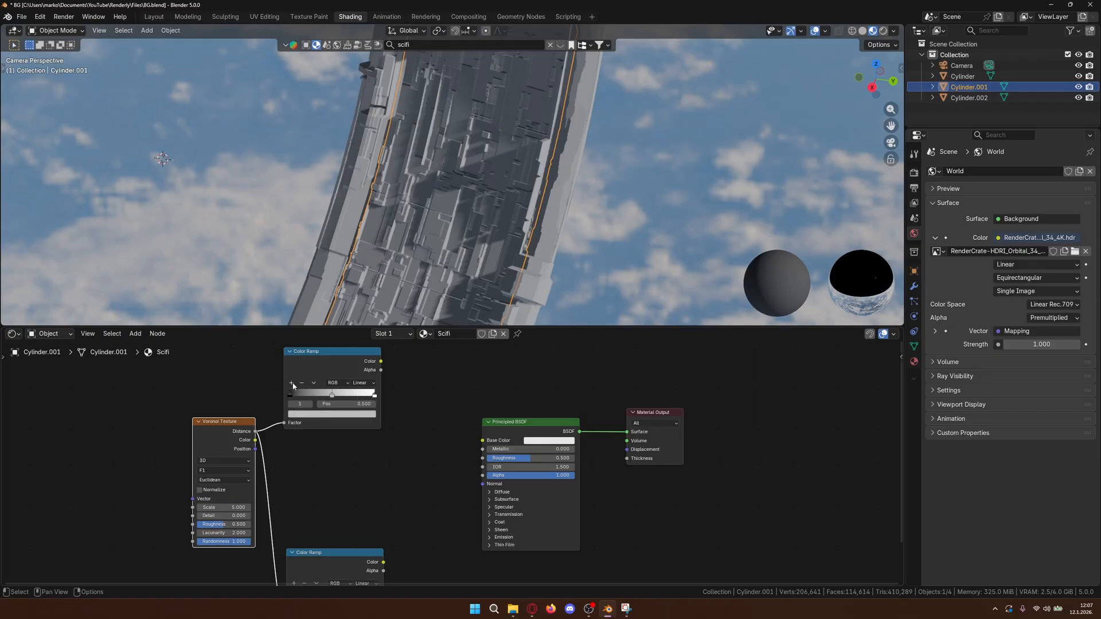
click(334, 414)
drag(348, 383, 319, 382)
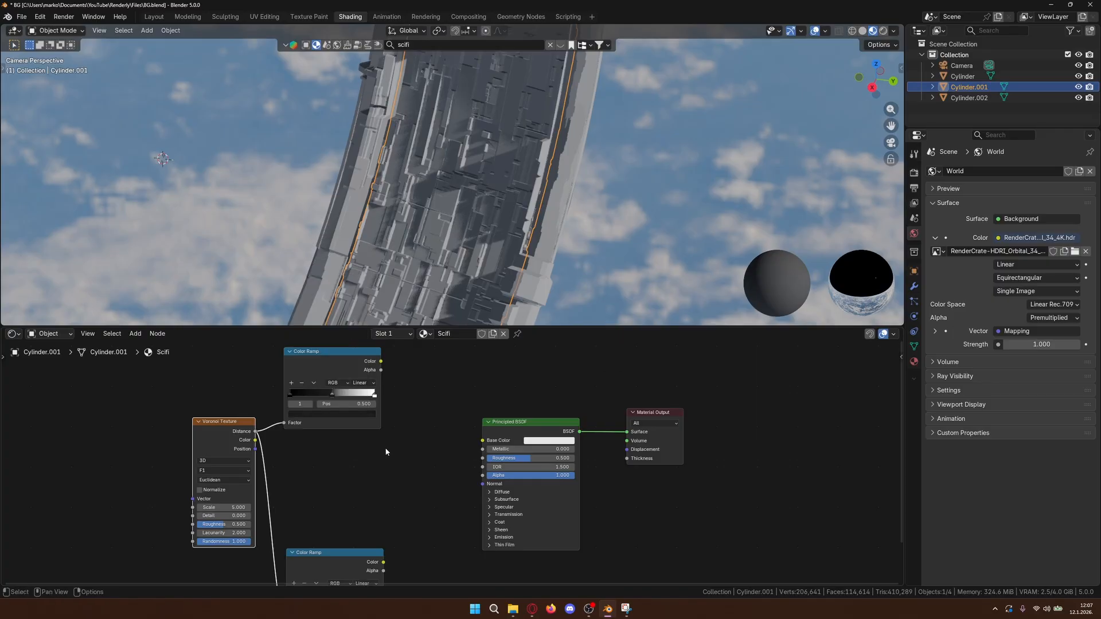
- Move the upper Color Ramp's white end stop next to the middle stop at position 0.486 and darken its color to near black
click(375, 400)
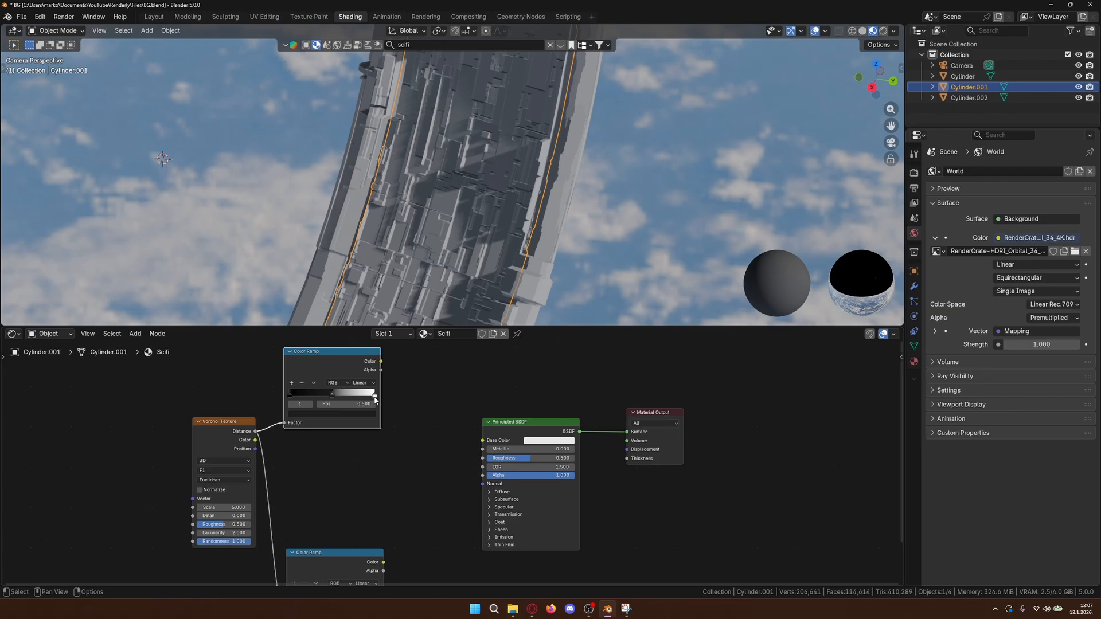
drag(375, 400, 336, 405)
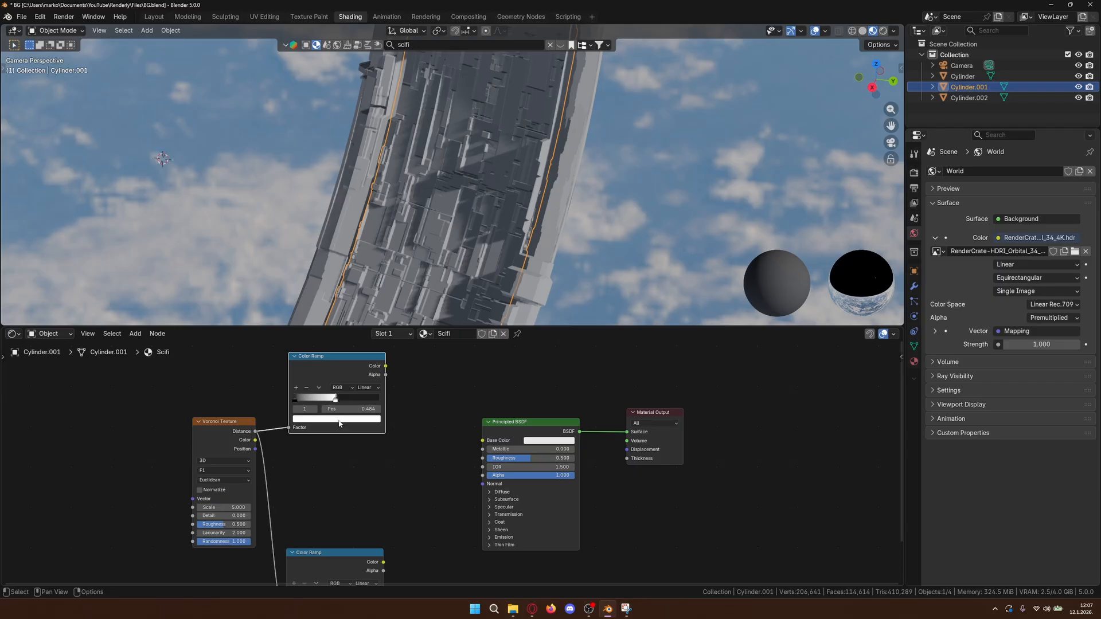
click(337, 419)
drag(367, 323, 366, 336)
click(337, 401)
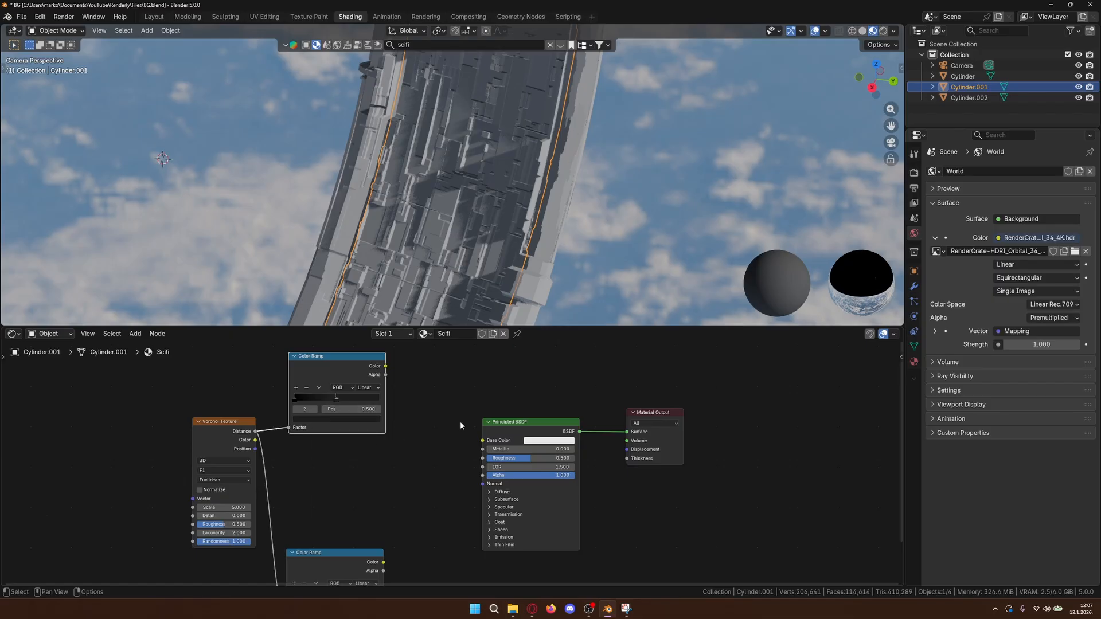
middle_drag(437, 475, 470, 376)
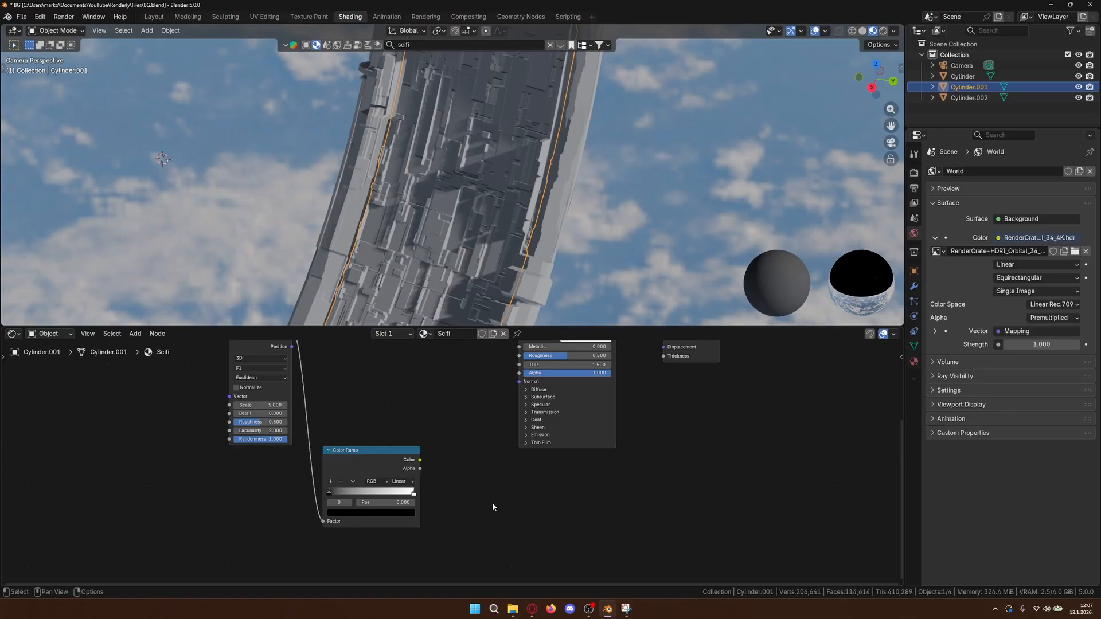
- Change the black start stop of the lower Color Ramp to a bright orange
scroll(492, 503, up, 2)
click(394, 534)
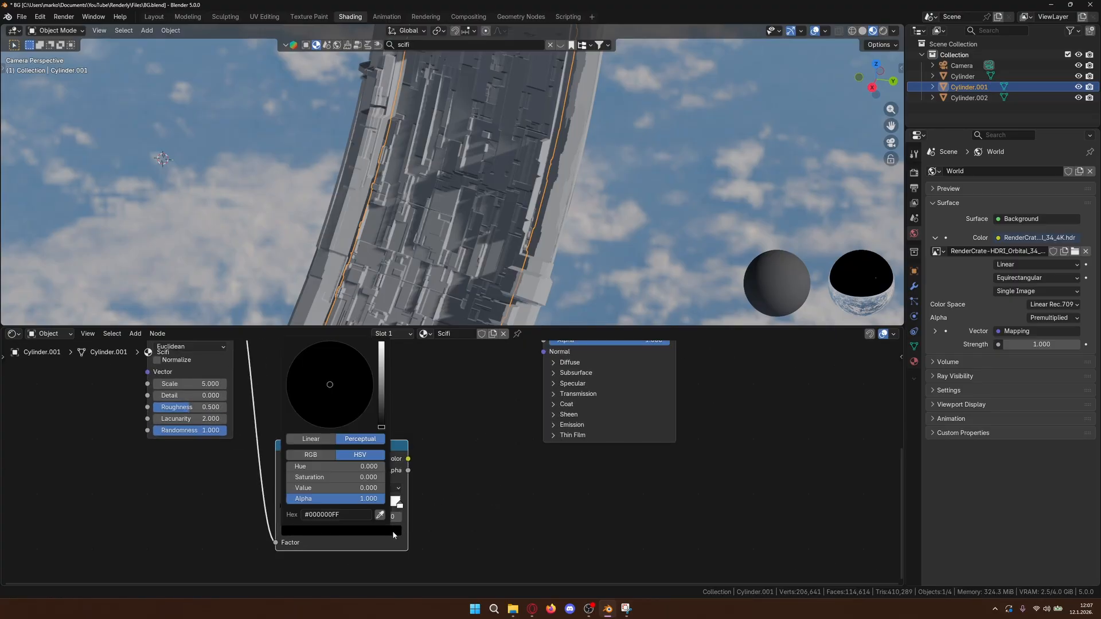
drag(383, 403, 382, 340)
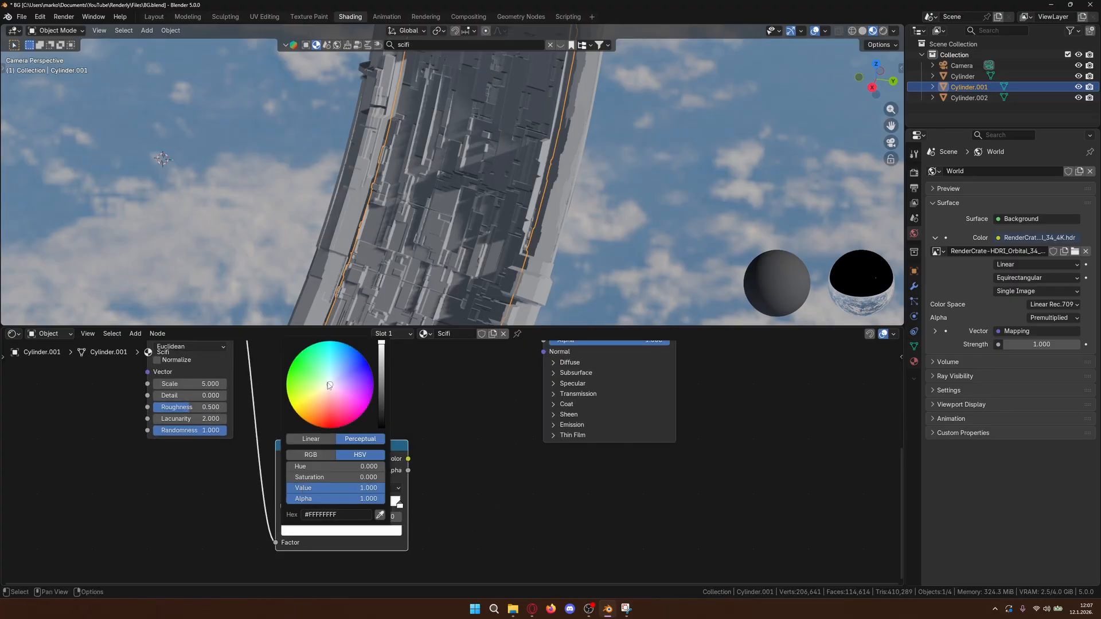
drag(329, 389, 322, 414)
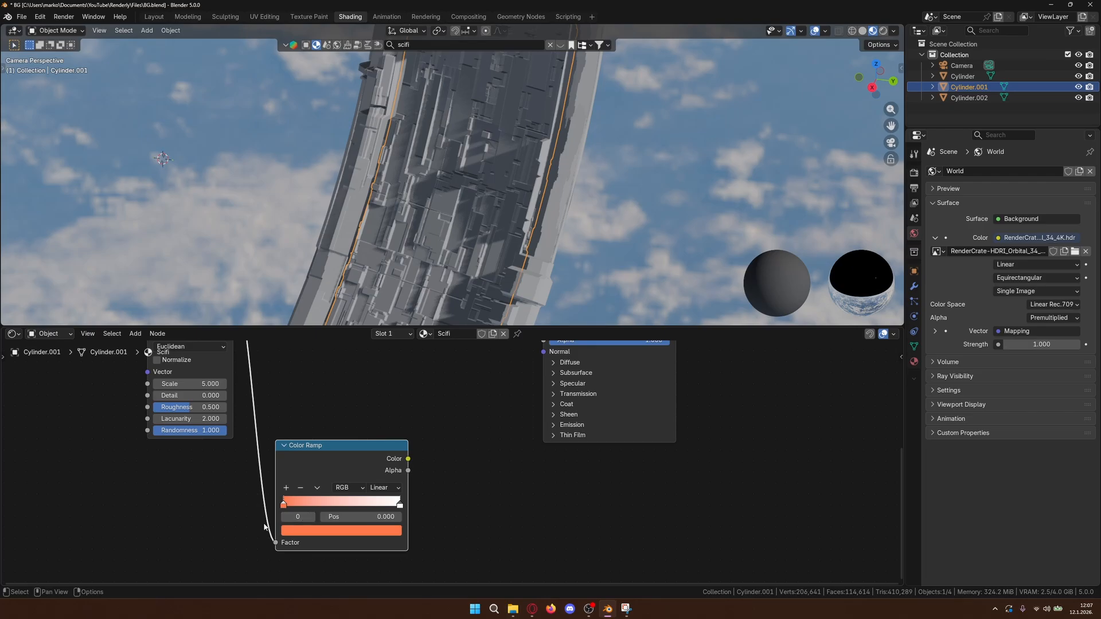
- Rearrange the lower Color Ramp into a sharp black-to-orange transition, with black at the start and the orange stop at position 0.623
drag(282, 507, 215, 507)
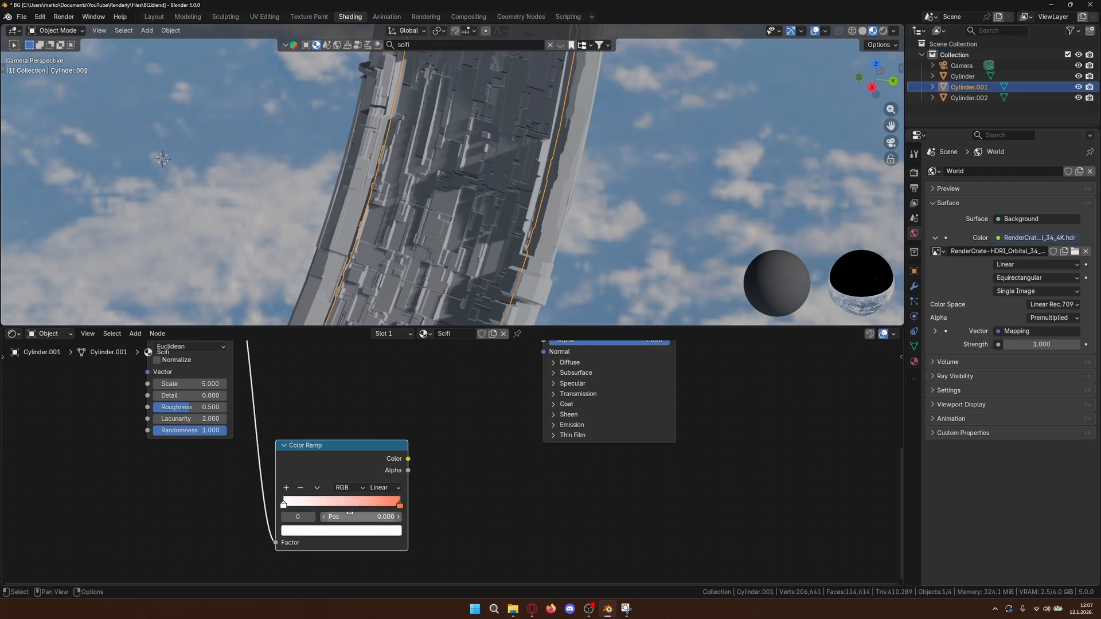
click(294, 530)
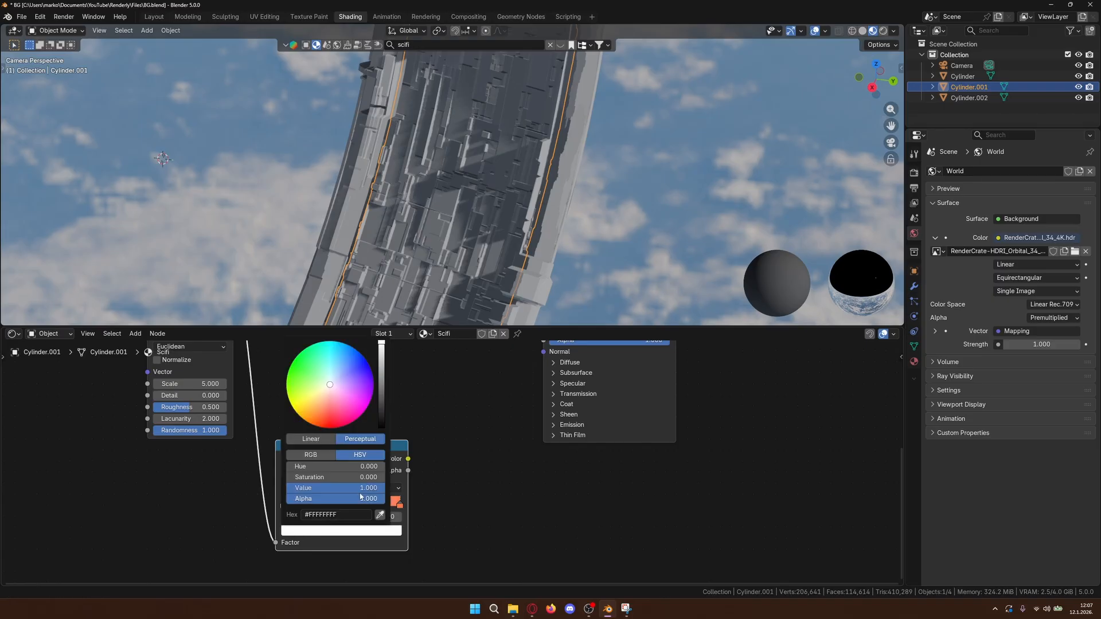
drag(383, 360, 452, 447)
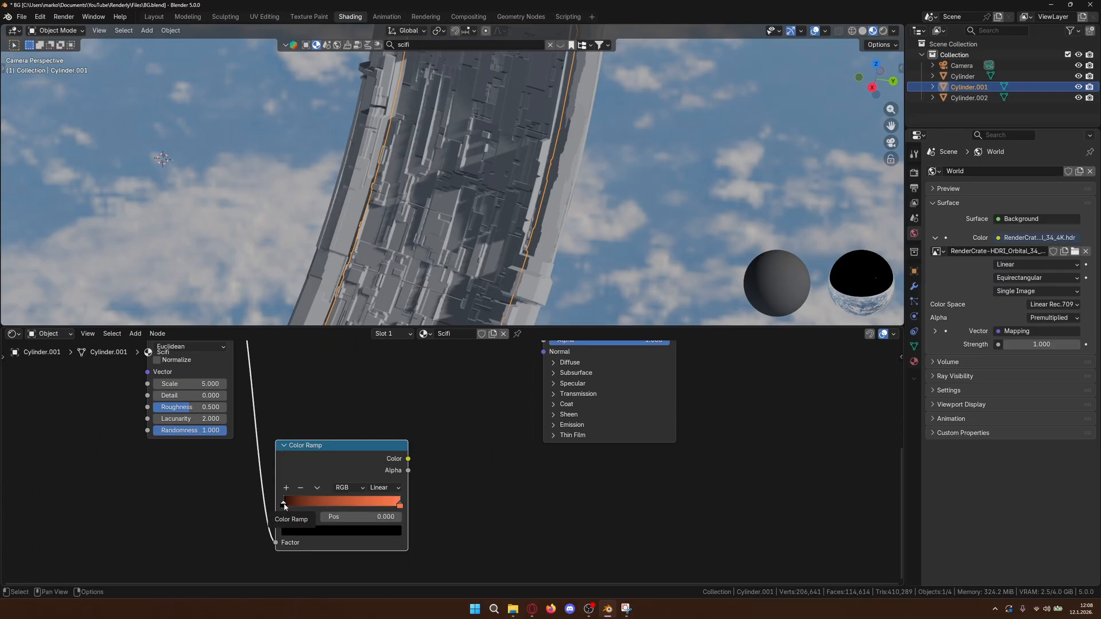
drag(284, 504, 355, 512)
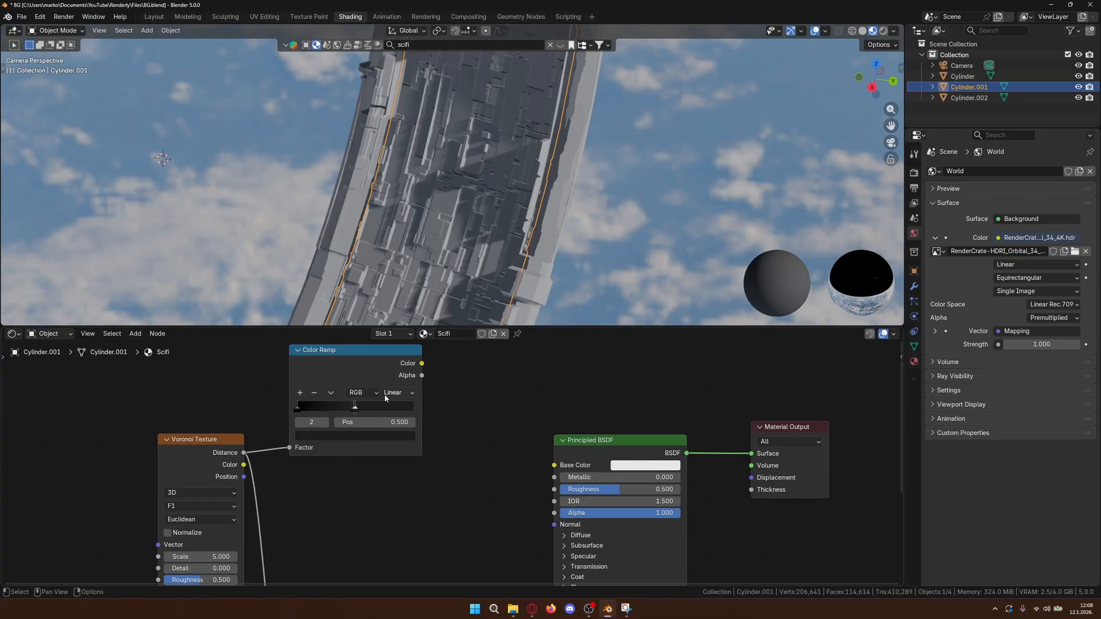
- Set the upper Color Ramp's interpolation to Constant
click(392, 393)
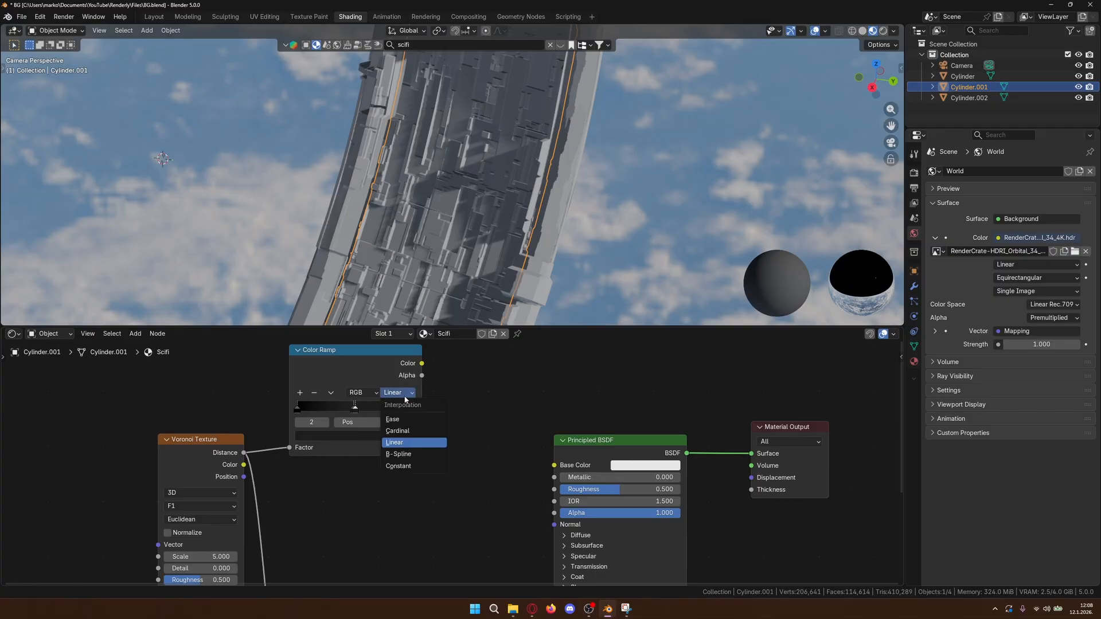
click(419, 467)
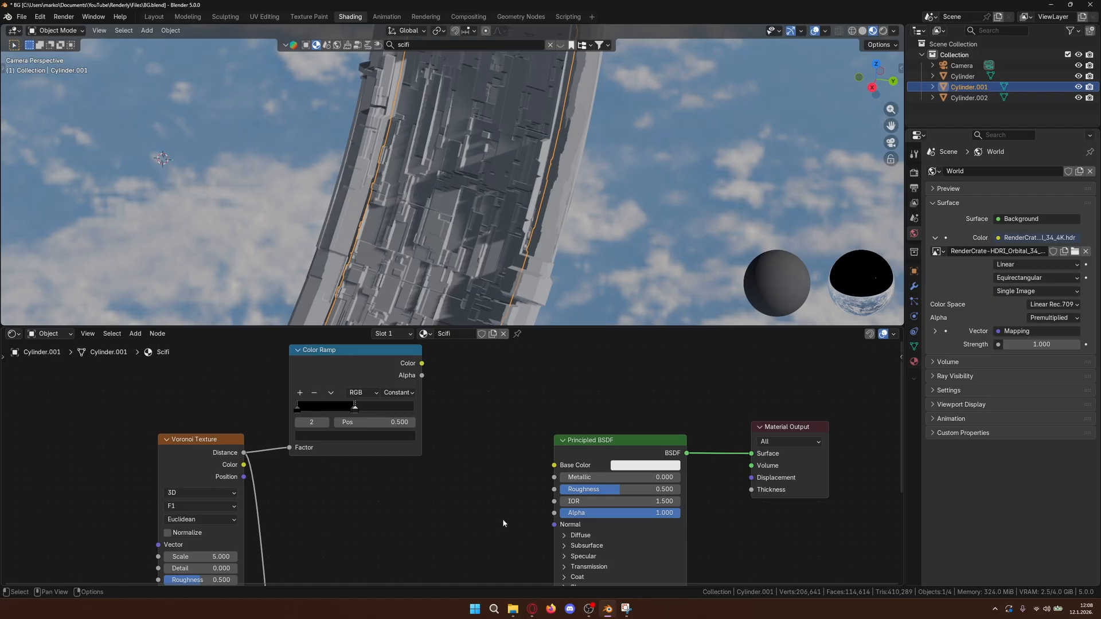
- Connect the lower Color Ramp to the Principled BSDF's Emission Color and the upper Color Ramp to its Base Color
middle_drag(509, 532, 474, 527)
scroll(473, 467, down, 2)
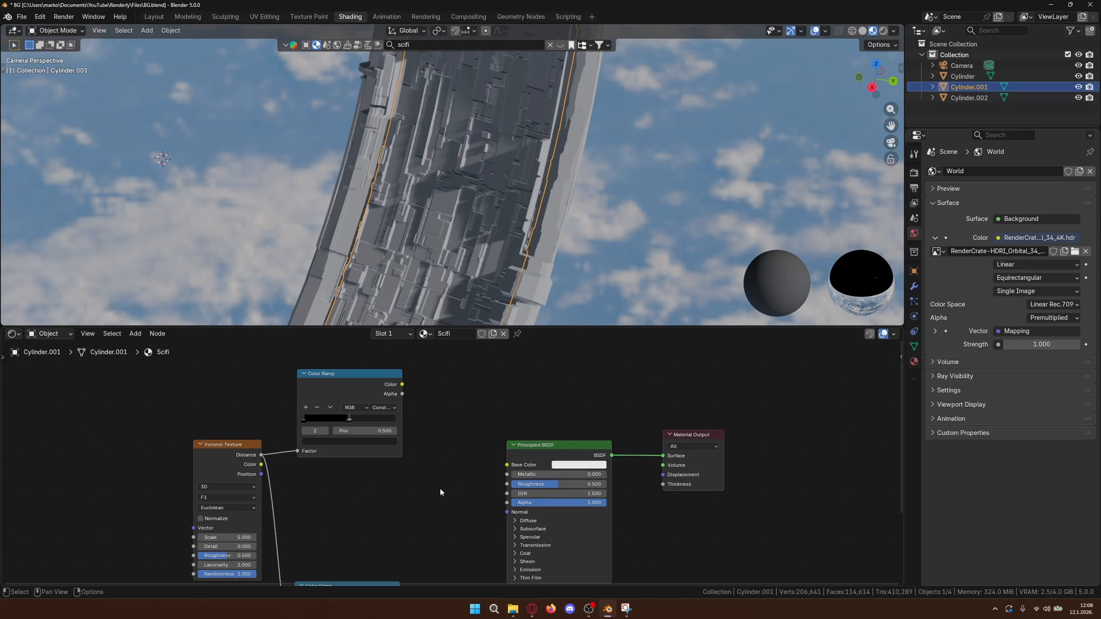
middle_drag(487, 561, 499, 458)
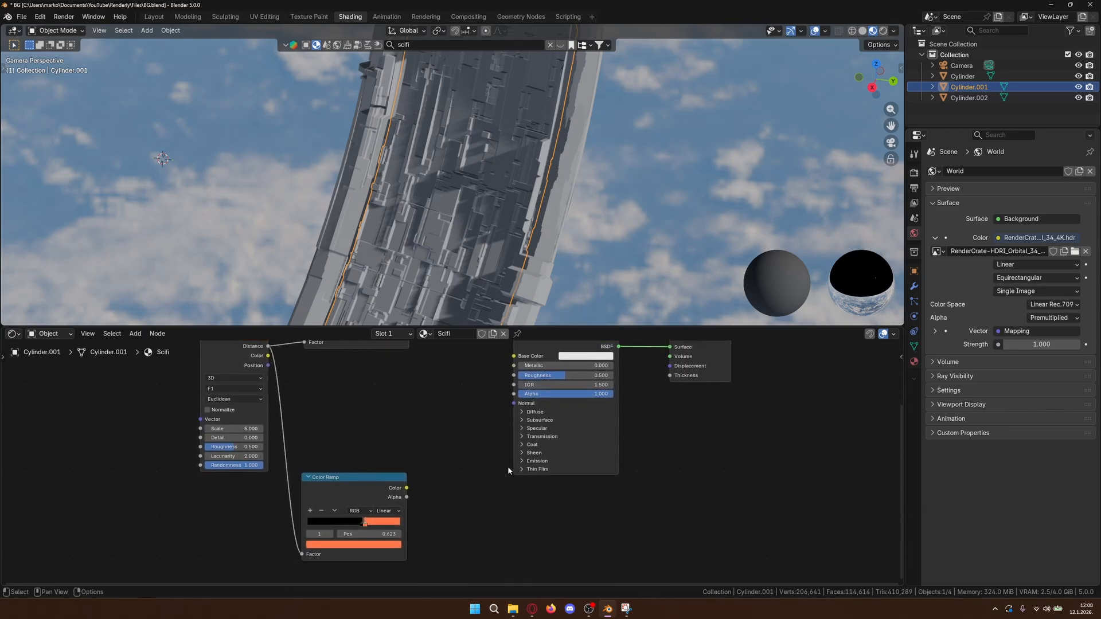
click(521, 461)
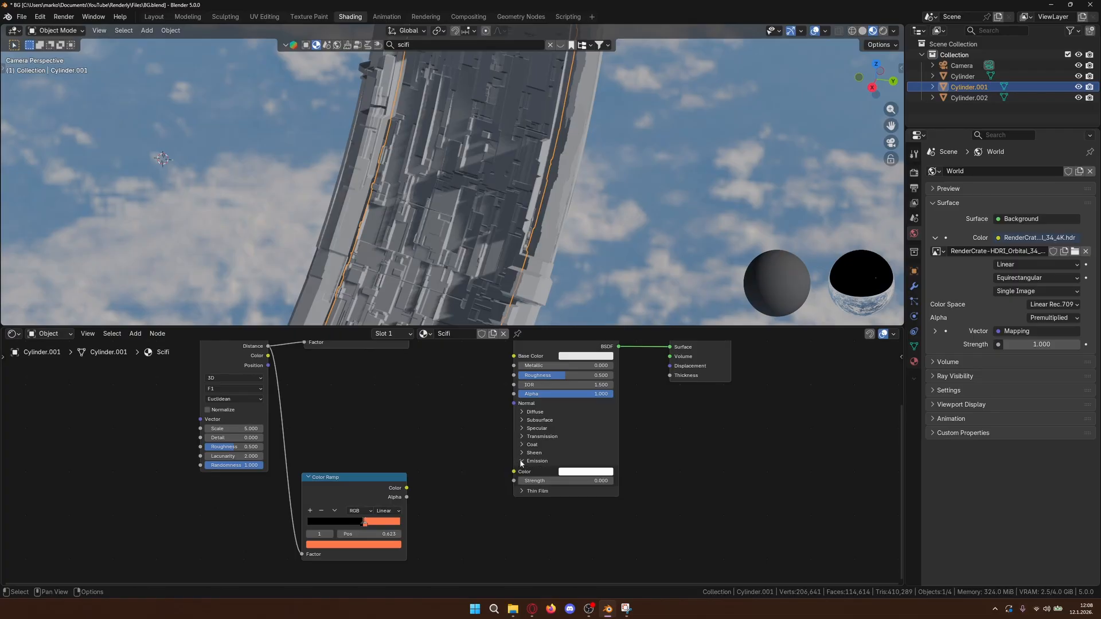
drag(408, 488, 514, 471)
middle_drag(471, 454, 492, 501)
middle_drag(500, 427, 501, 458)
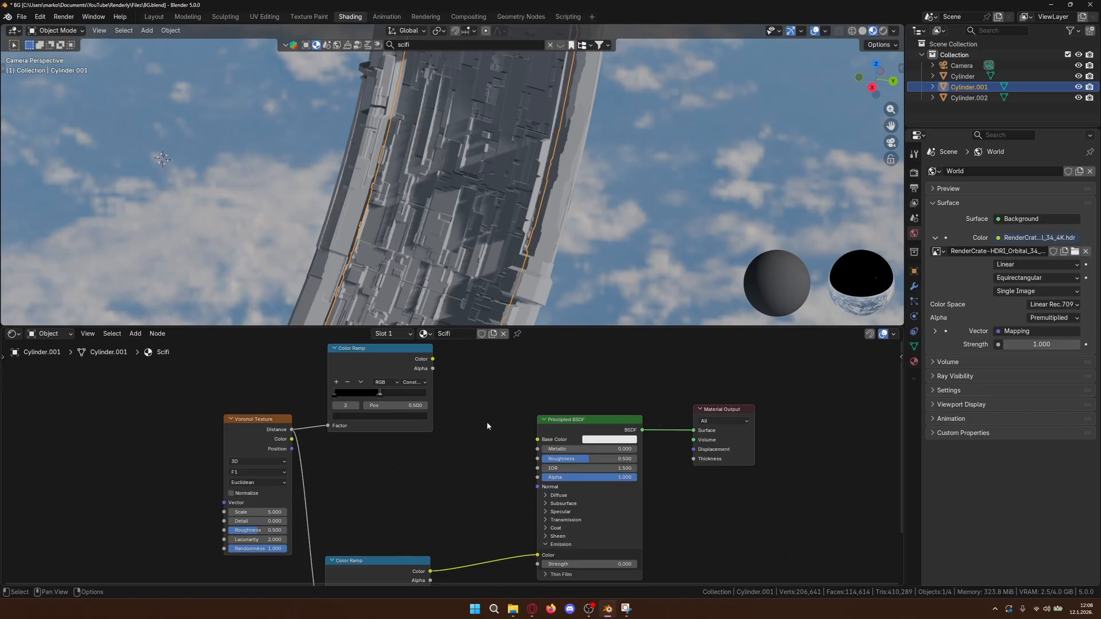
drag(433, 359, 537, 439)
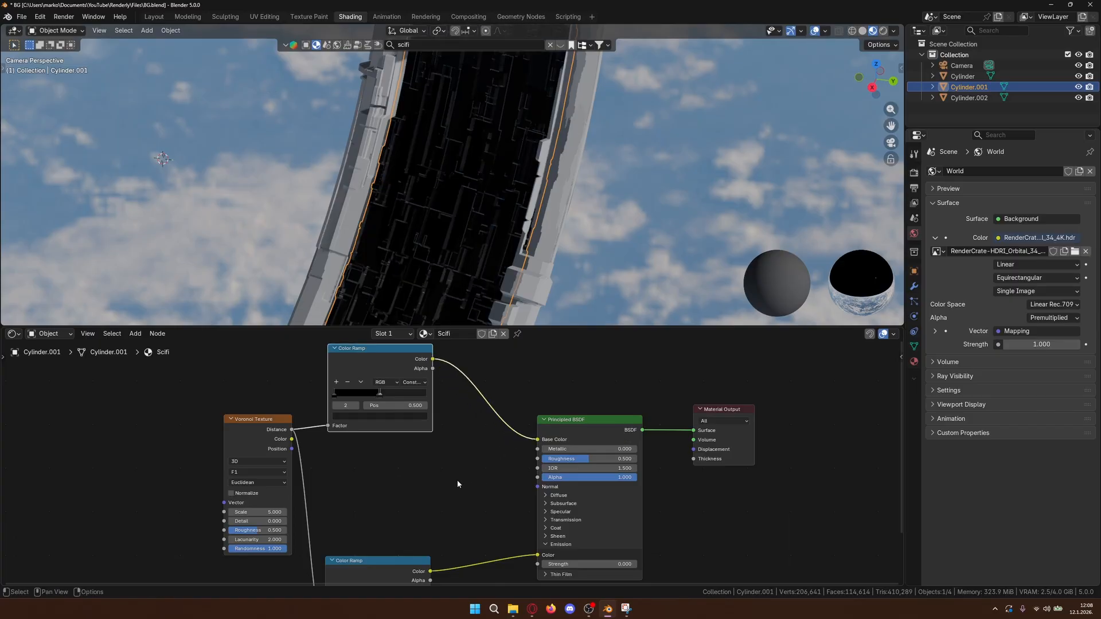
- Set the Principled BSDF's Metallic to 1.000, Roughness to 0.3 and IOR to 1.45
scroll(460, 481, down, 1)
middle_drag(466, 487, 478, 443)
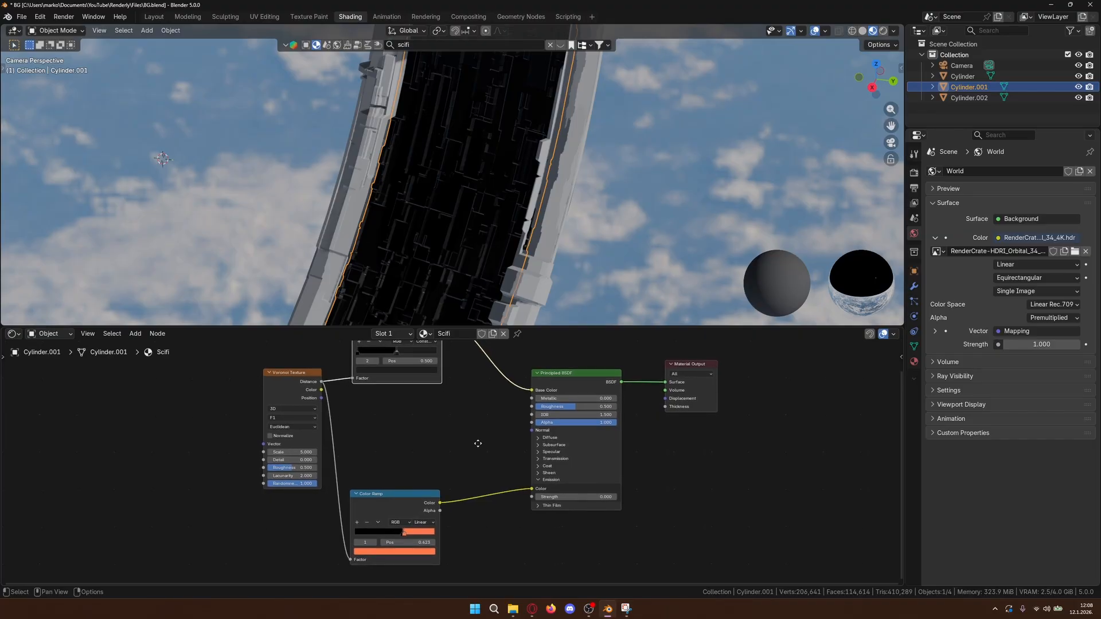
middle_drag(478, 444, 484, 446)
drag(573, 401, 620, 402)
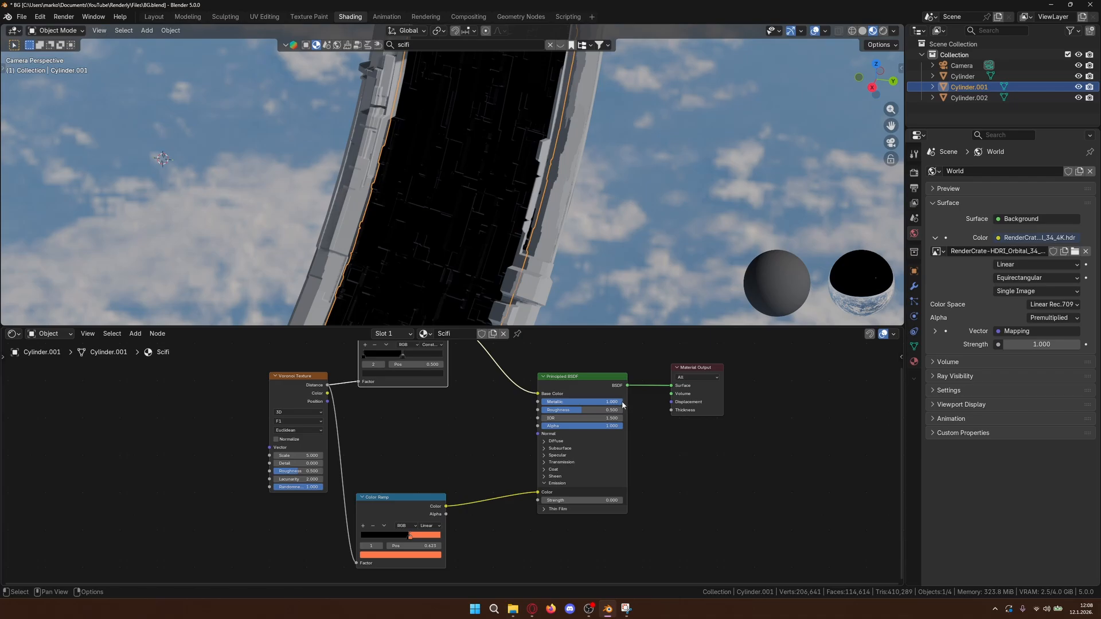
click(582, 411)
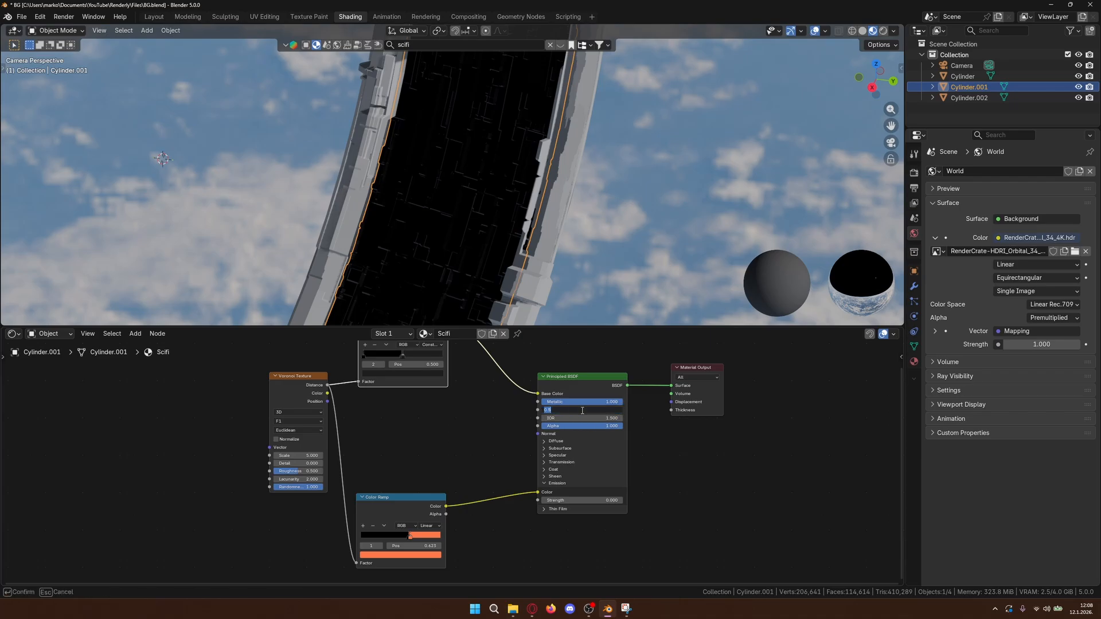
text(.3)
key(Return)
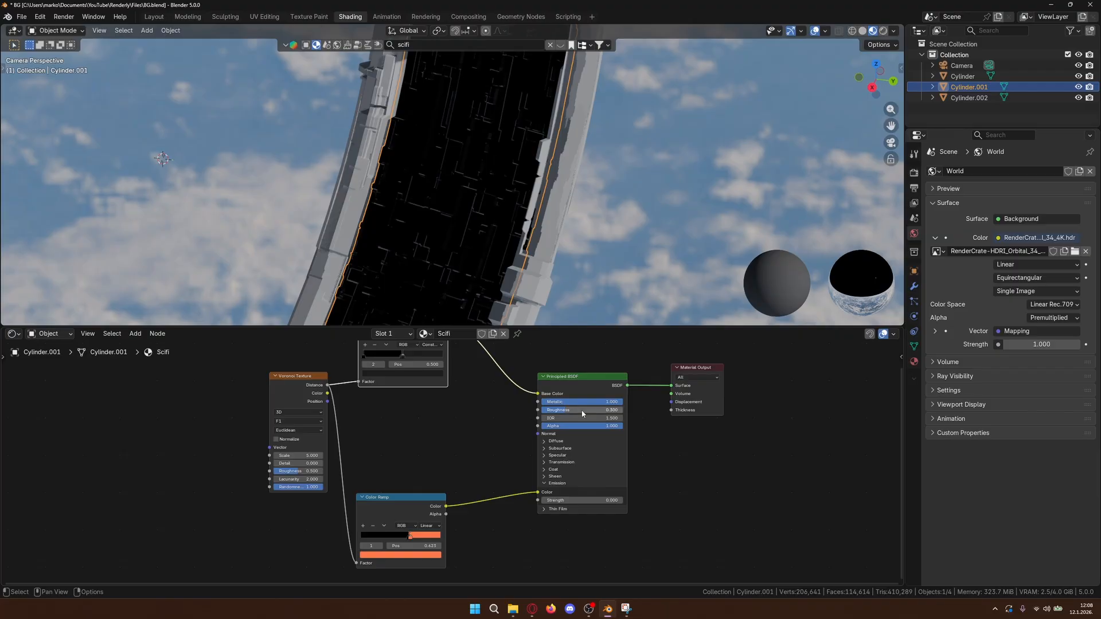
click(584, 418)
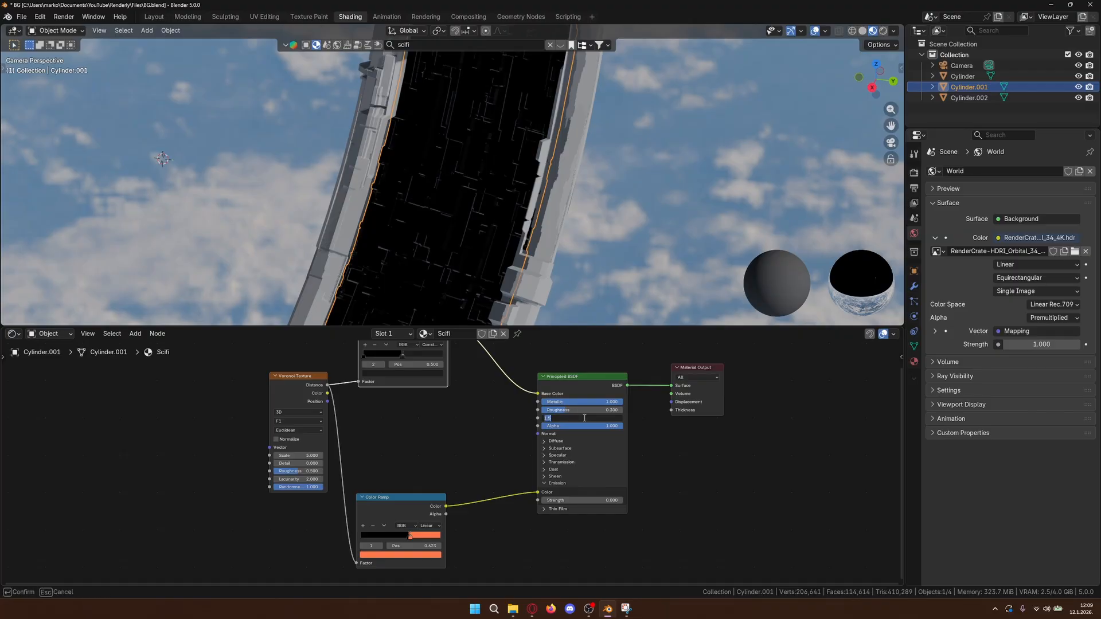
text(1)
key(Return)
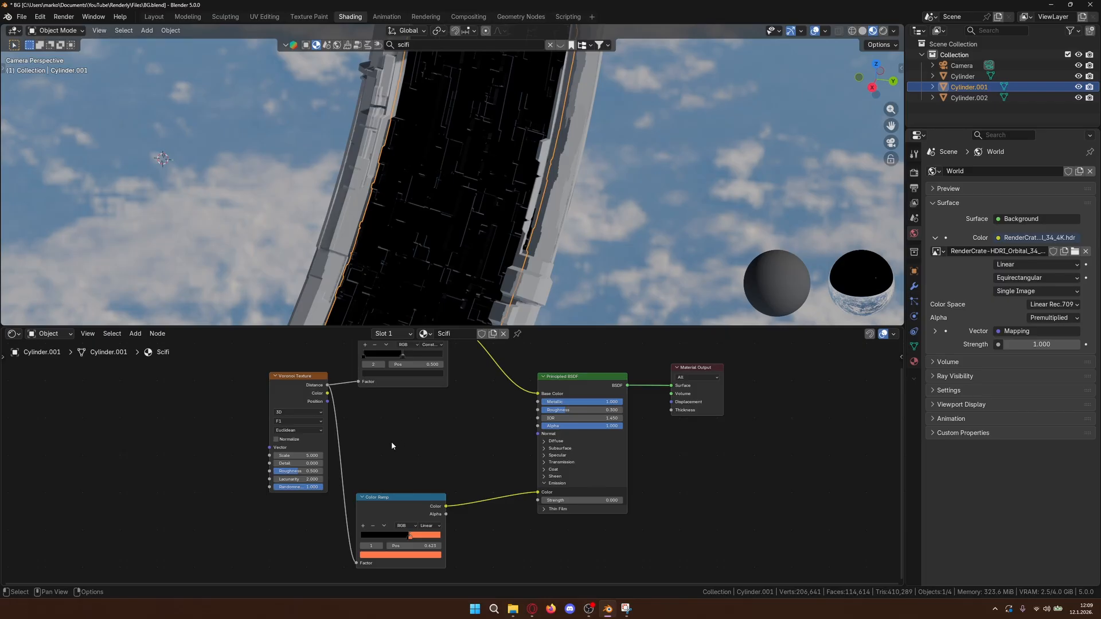
- Disconnect the Principled BSDF's Base Color input and place a Mix Color node in Add mode beside the upper Color Ramp
drag(299, 456, 306, 455)
drag(537, 394, 487, 412)
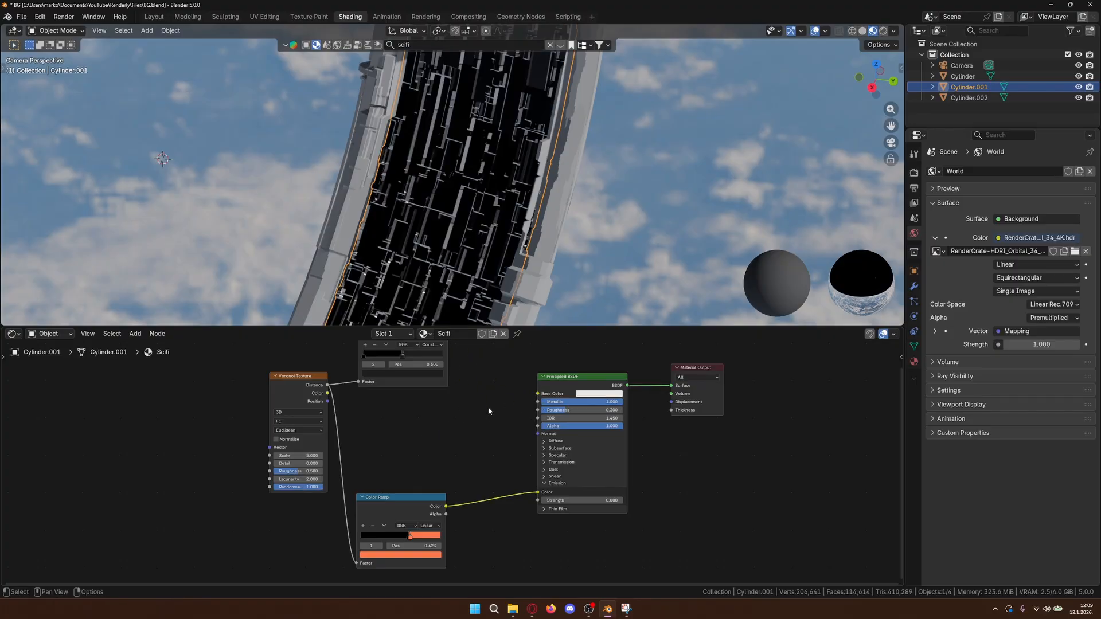
middle_drag(489, 411, 457, 475)
key(shift+a)
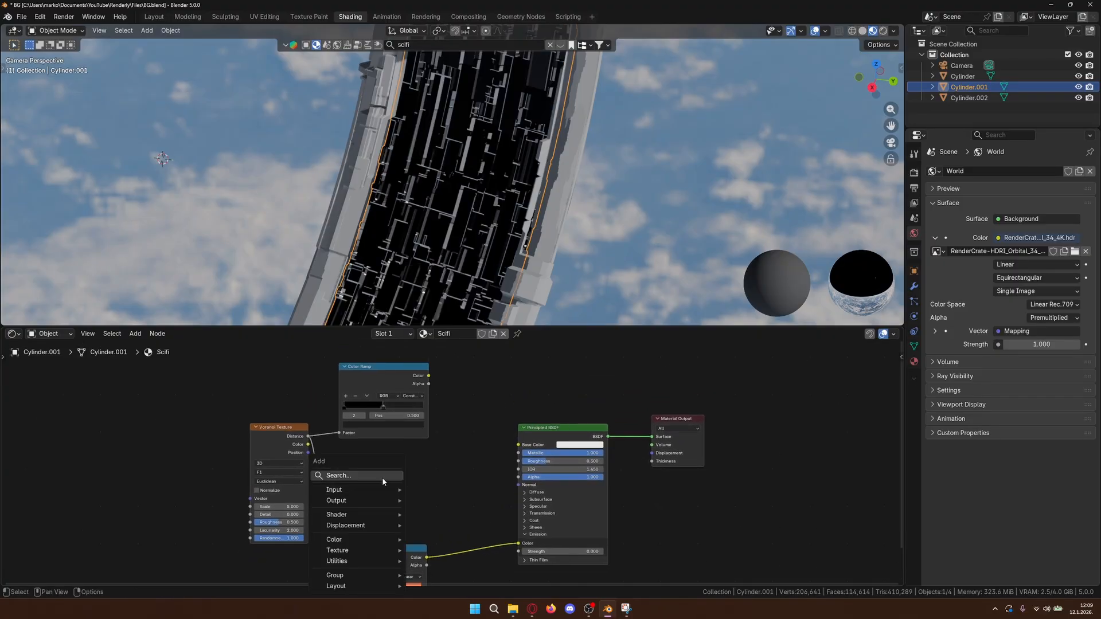
click(382, 476)
text(add)
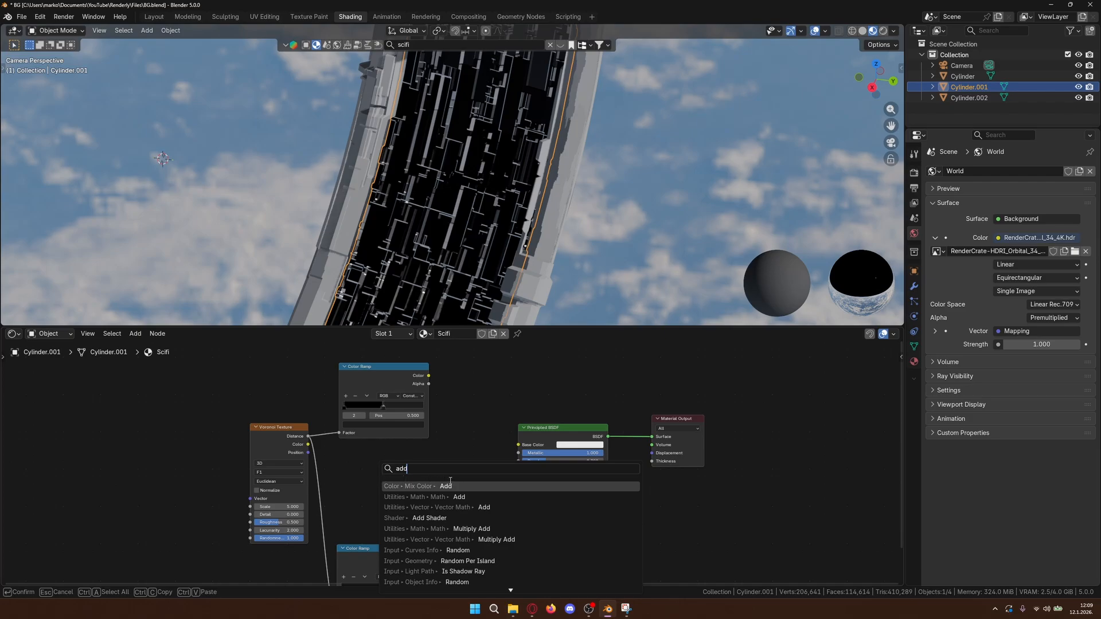
click(450, 485)
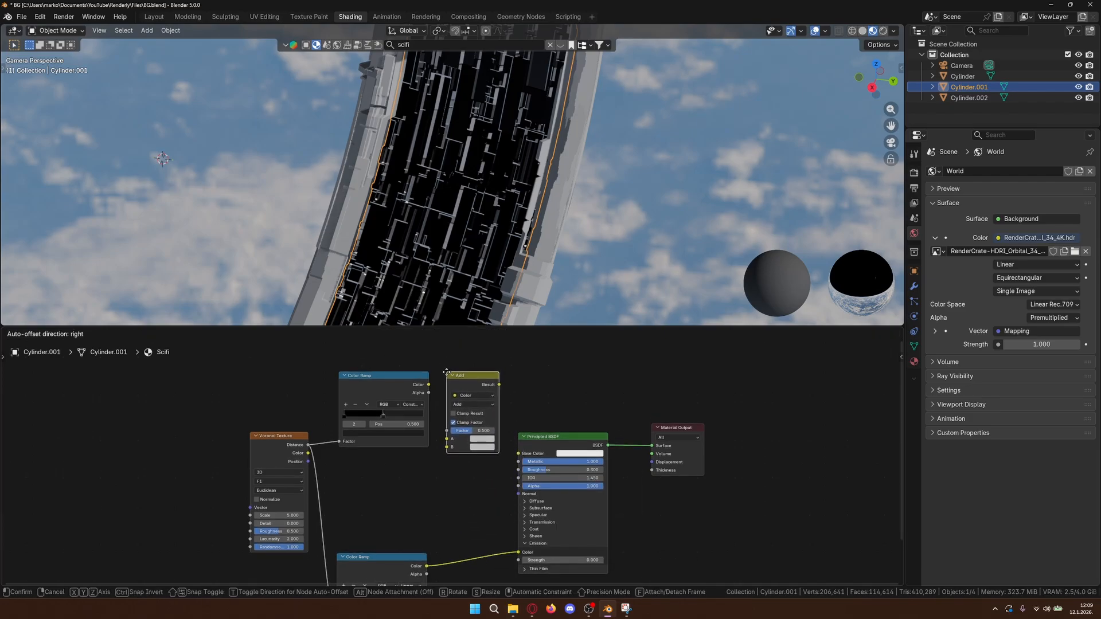
click(444, 373)
- Connect the upper Color Ramp's Color to the Add node's A input and its Result to Base Color, keeping Factor at 0.500
drag(479, 378, 446, 437)
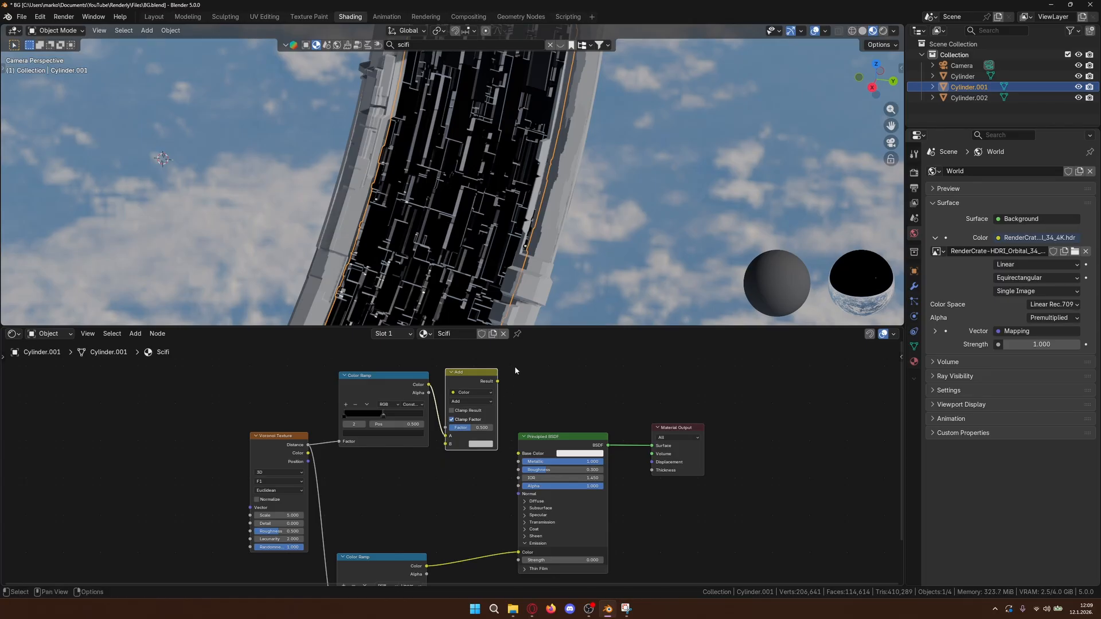
drag(497, 382, 518, 453)
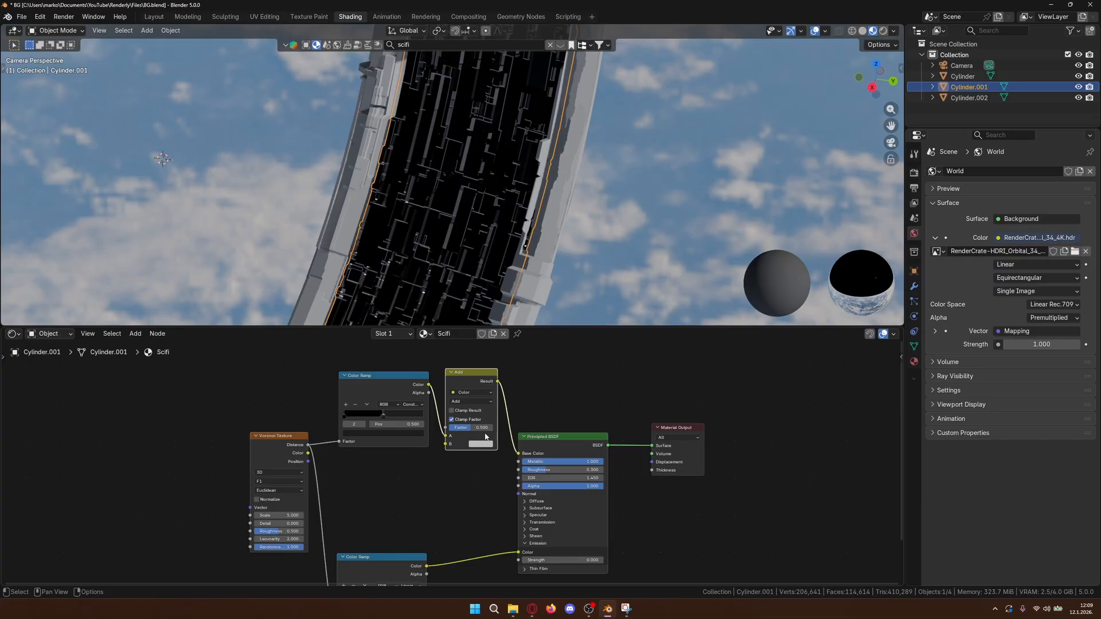
drag(481, 428, 457, 427)
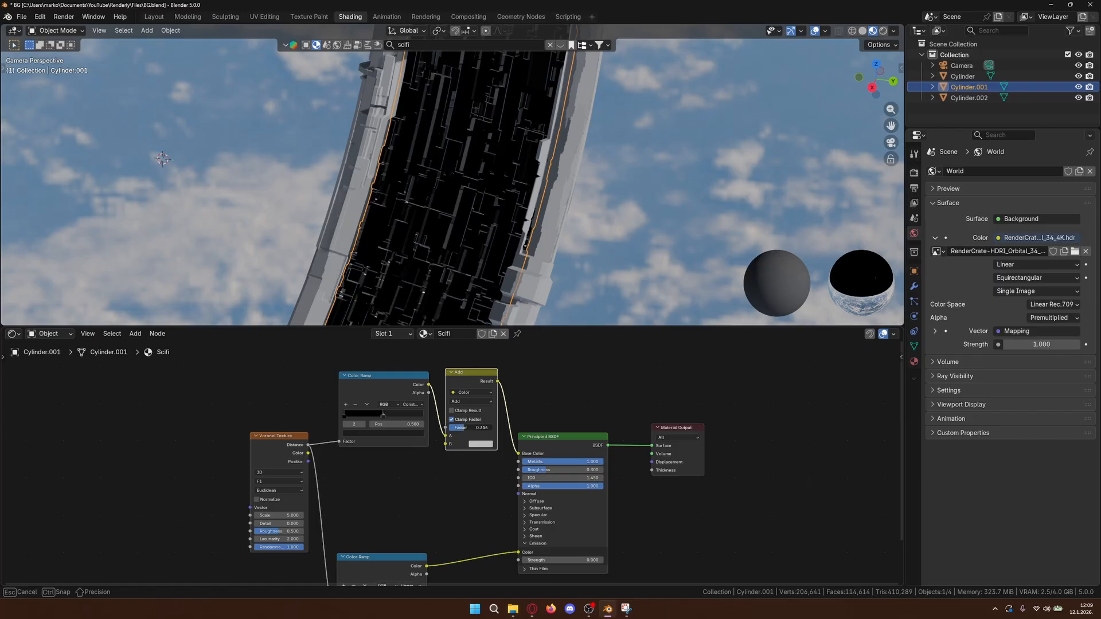
key(Escape)
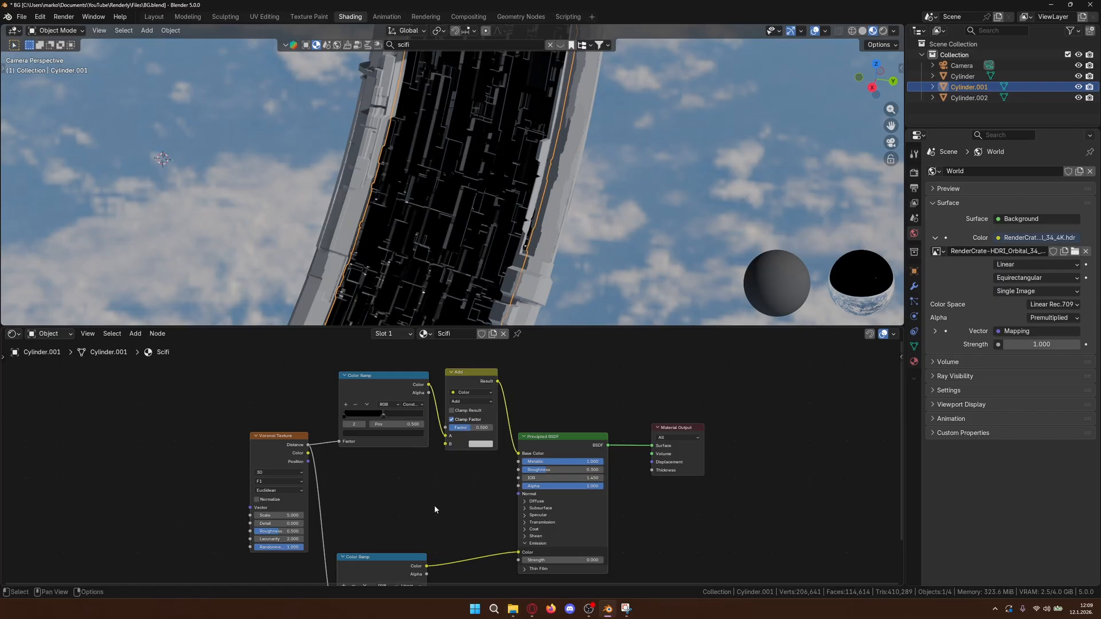
- Add a Noise Texture below the upper Color Ramp, connect its Factor output to the Add node's B input, and adjust its Scale
middle_drag(435, 507, 413, 486)
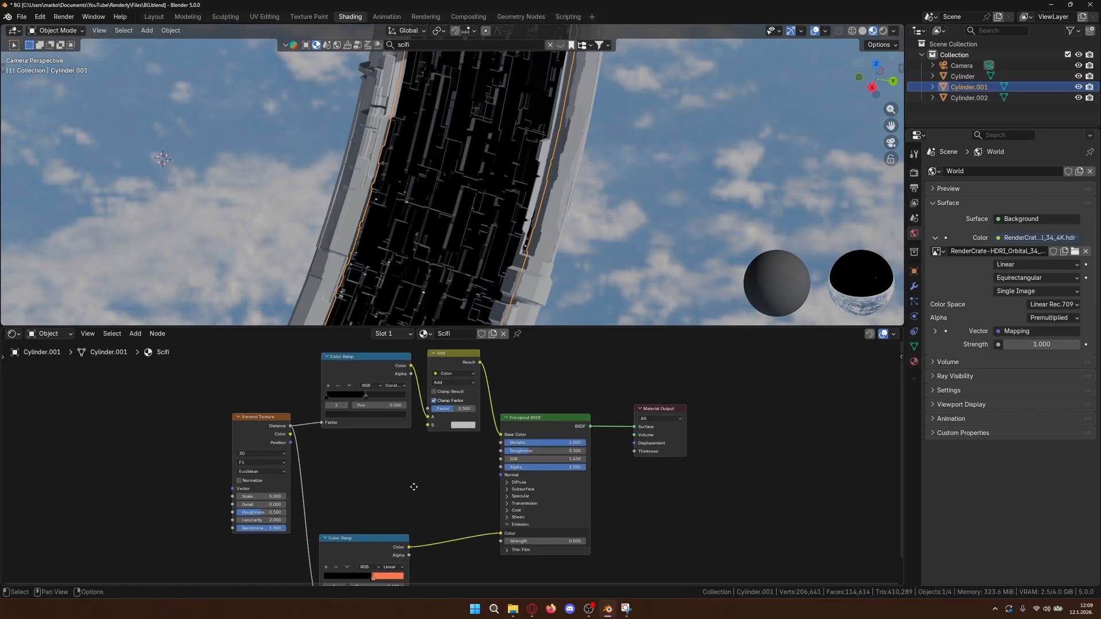
key(shift+a)
click(376, 478)
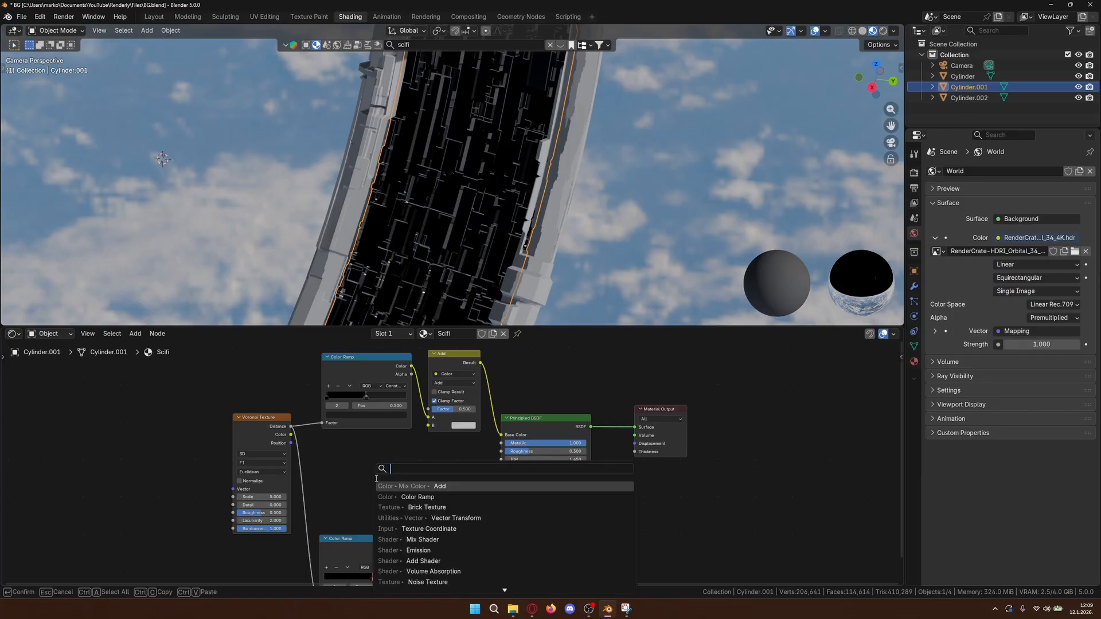
text(noise)
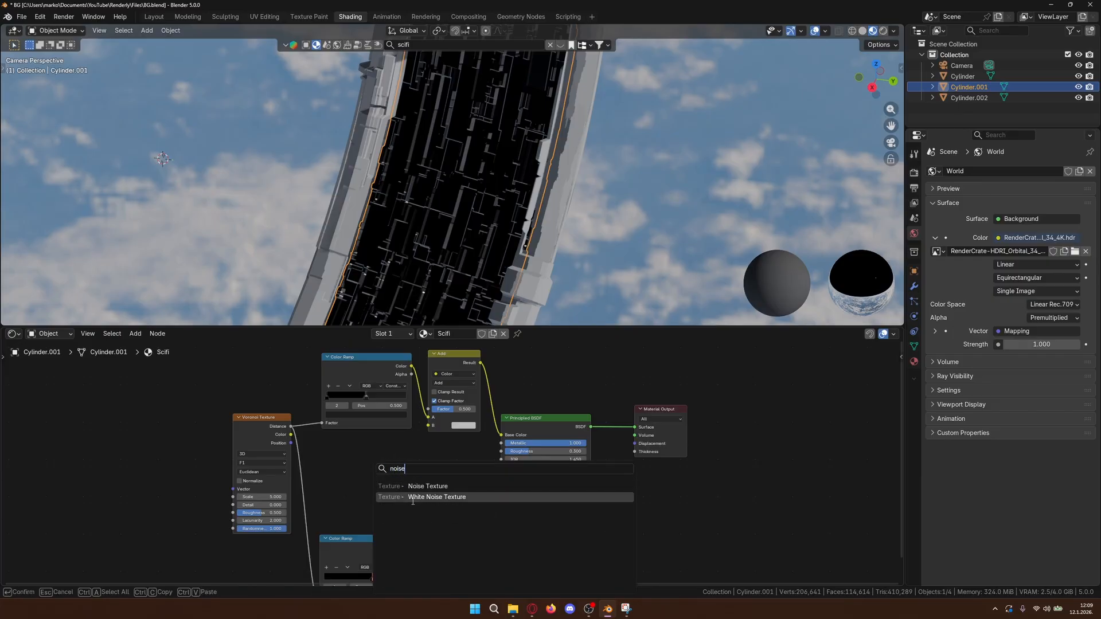
click(405, 487)
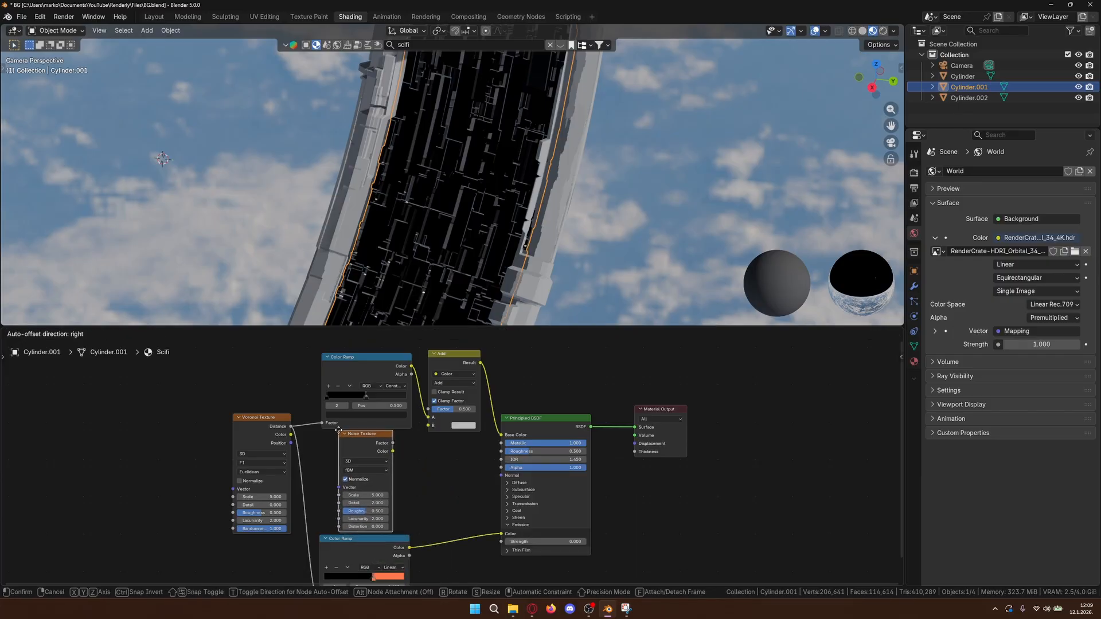
click(356, 441)
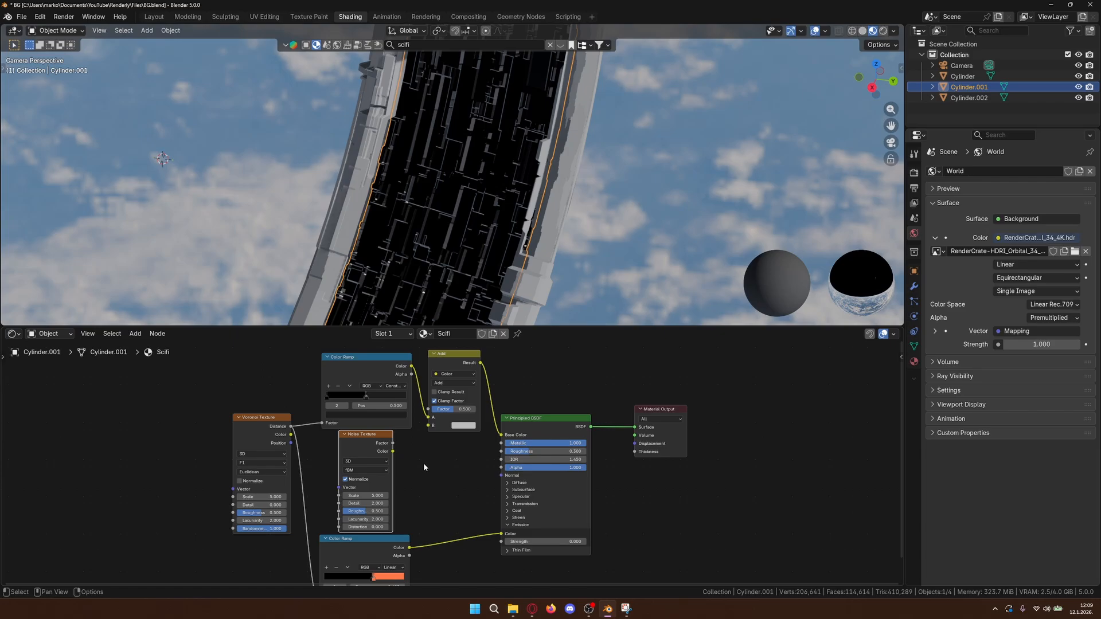
drag(393, 444, 428, 425)
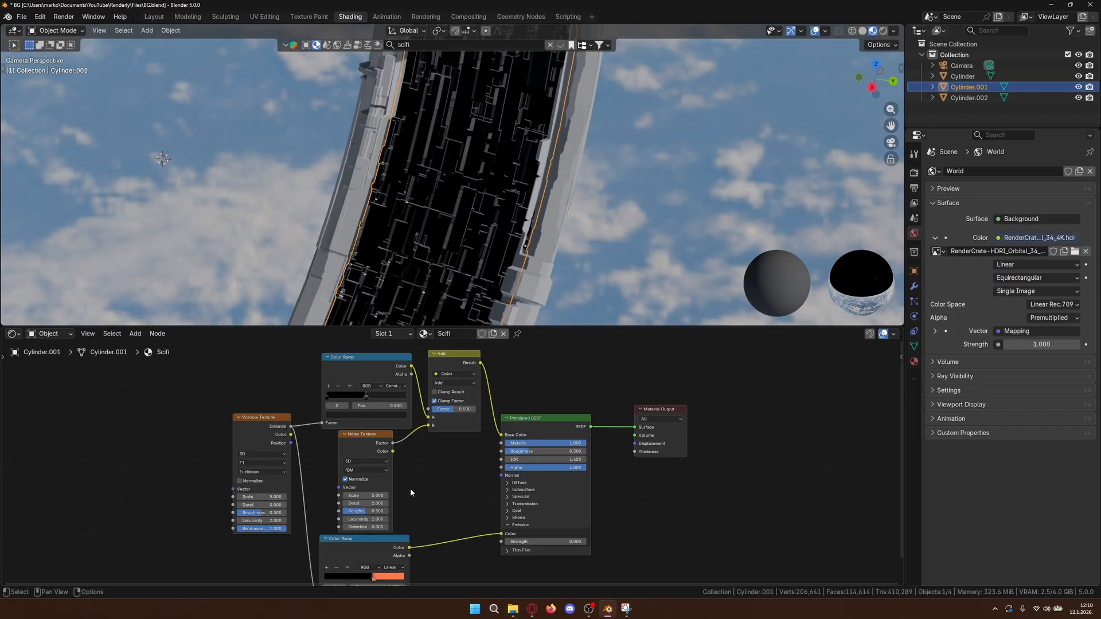
mouse_move(375, 497)
mouse_down()
mouse_move(335, 496)
mouse_move(375, 497)
mouse_up()
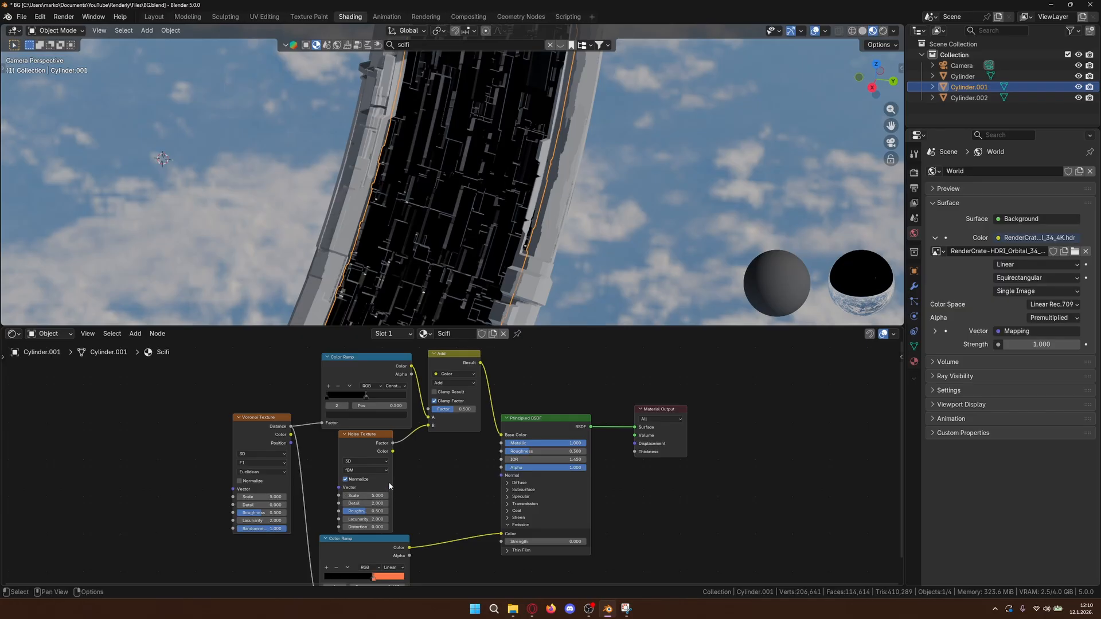
- Try a white second stop in the upper Color Ramp and a different Scale on the Noise Texture
mouse_move(367, 397)
mouse_down()
mouse_move(406, 407)
mouse_move(382, 408)
mouse_up()
click(368, 400)
click(367, 414)
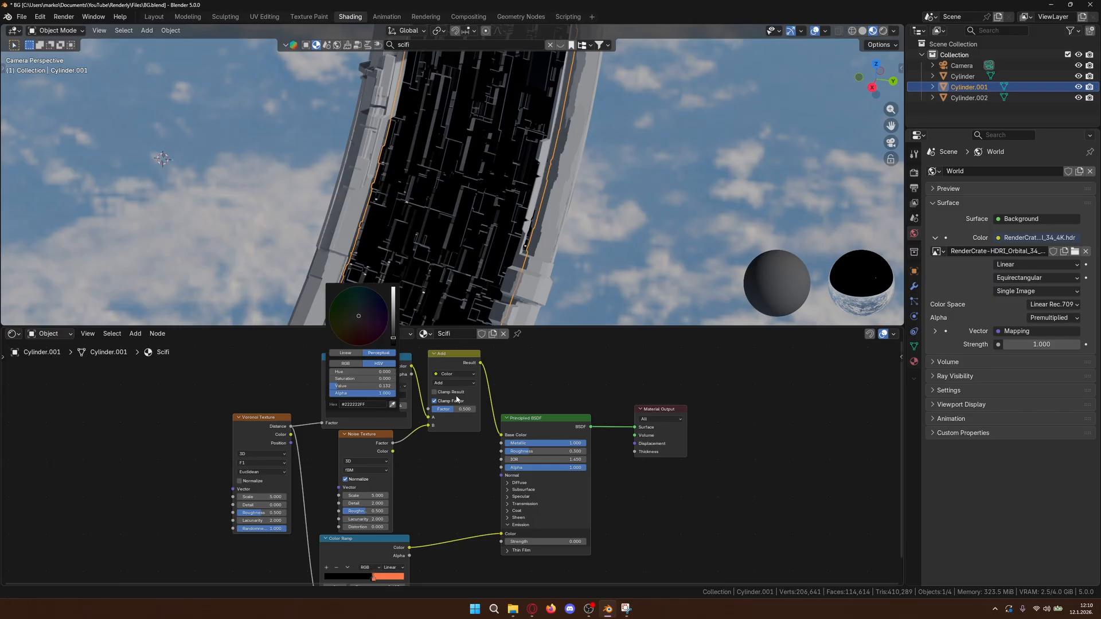
click(367, 414)
drag(394, 337, 395, 282)
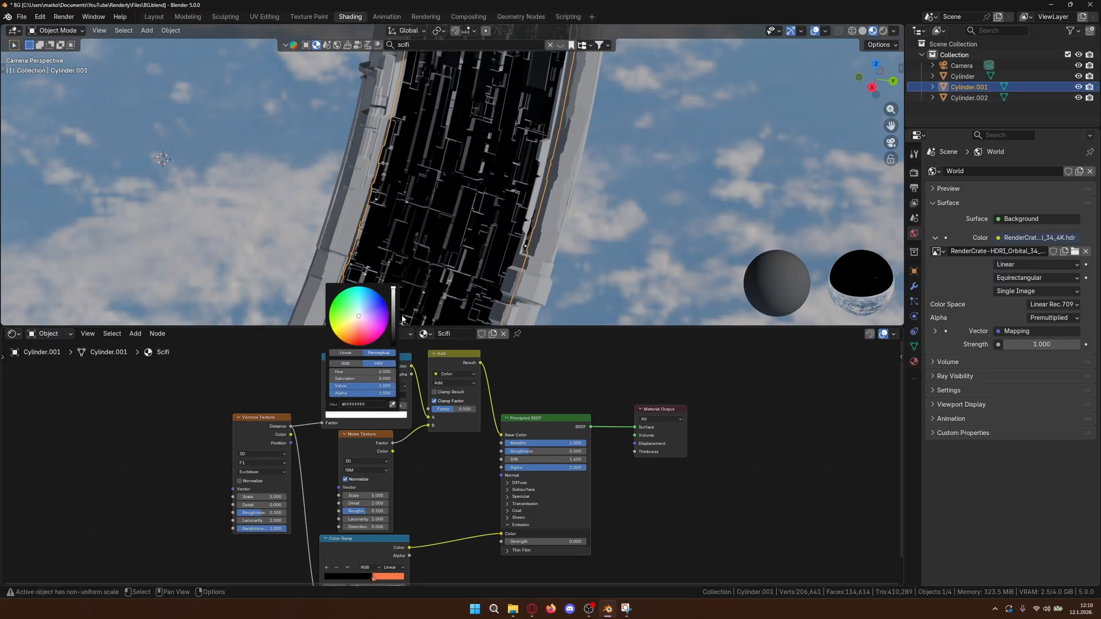
mouse_move(380, 399)
mouse_down()
mouse_move(369, 399)
mouse_move(395, 405)
mouse_move(377, 405)
mouse_up()
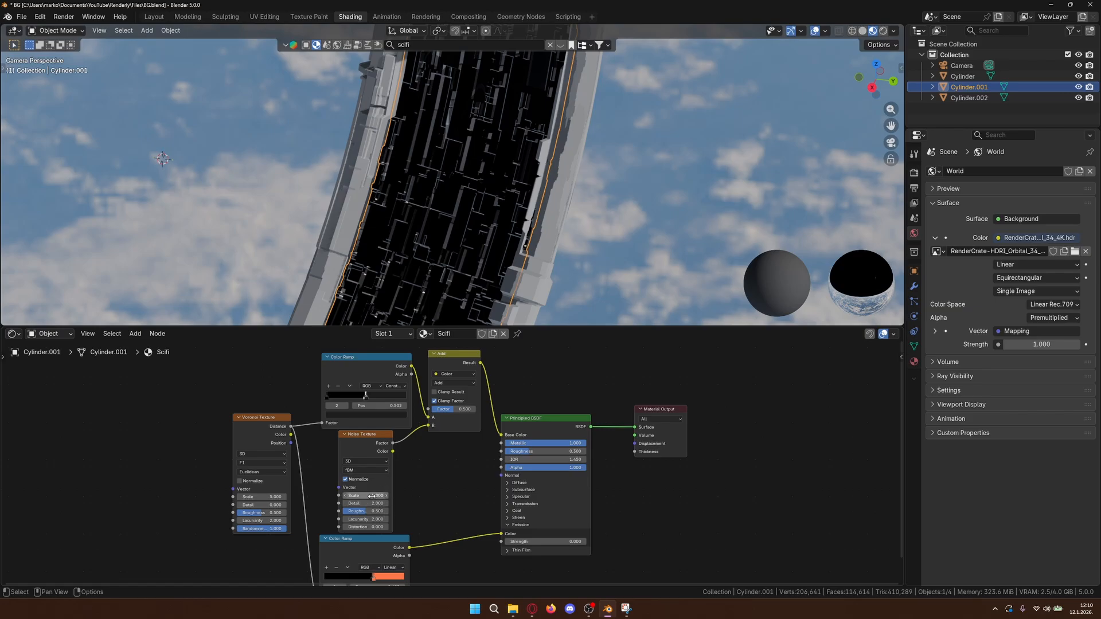
drag(367, 495, 436, 495)
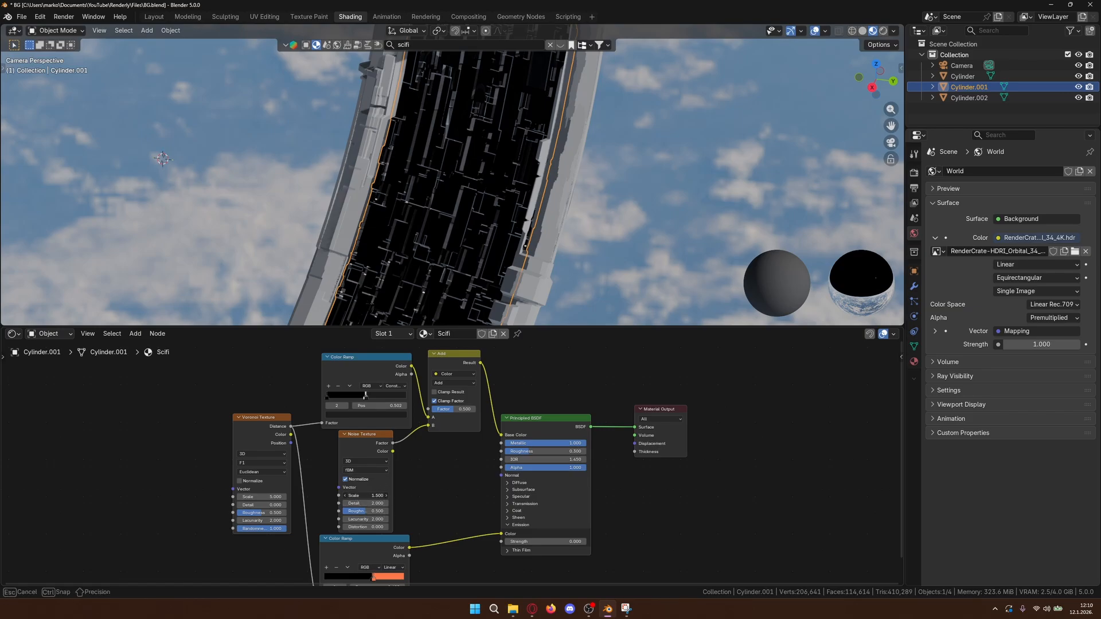
key(Escape)
- Try other positions for the upper Color Ramp's second stop and leave the dark stop at position 0.491
drag(368, 395, 442, 410)
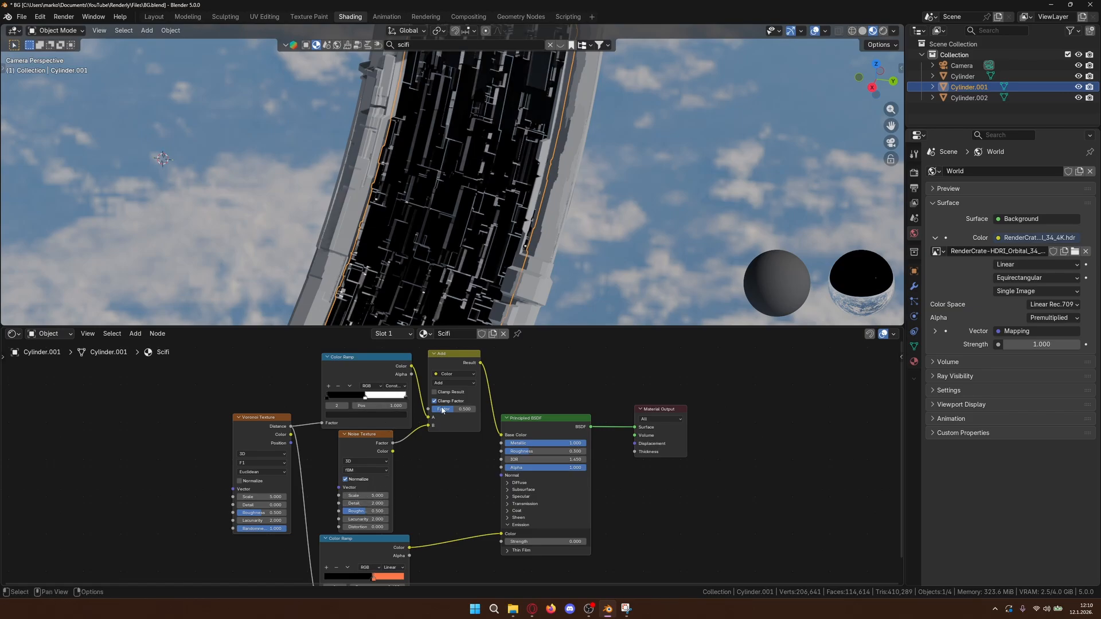
drag(367, 496, 379, 495)
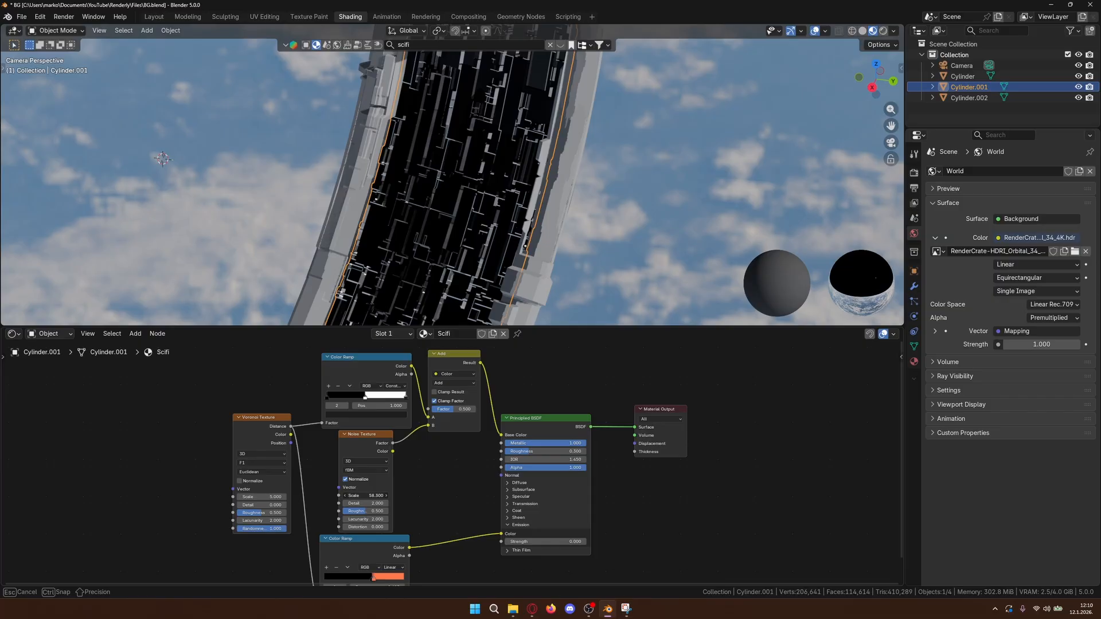
key(Escape)
drag(366, 395, 357, 395)
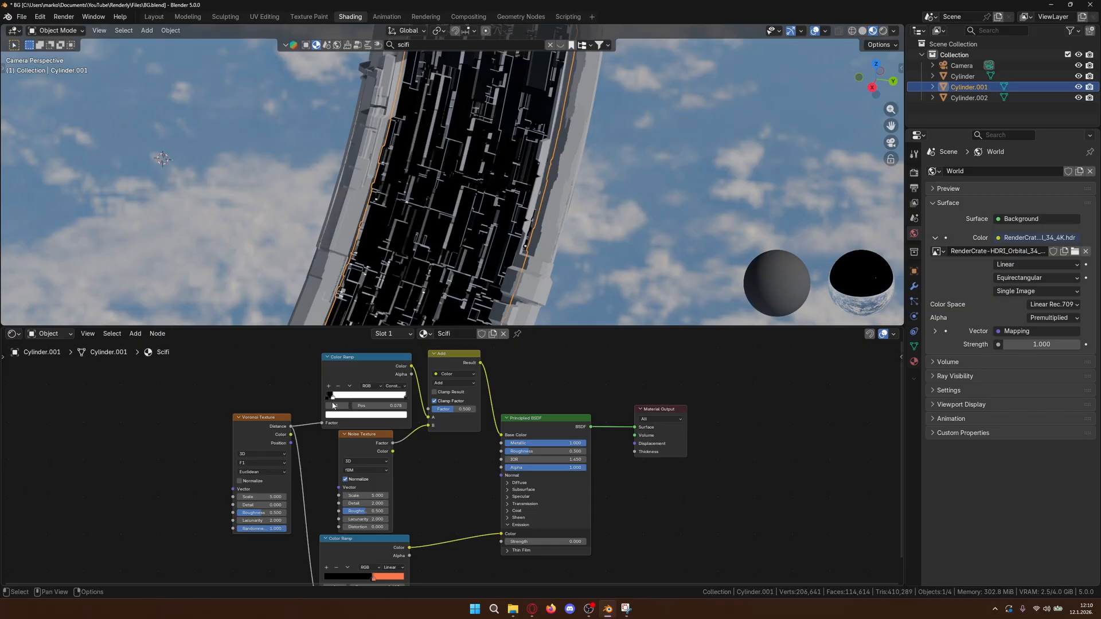
drag(446, 411, 365, 403)
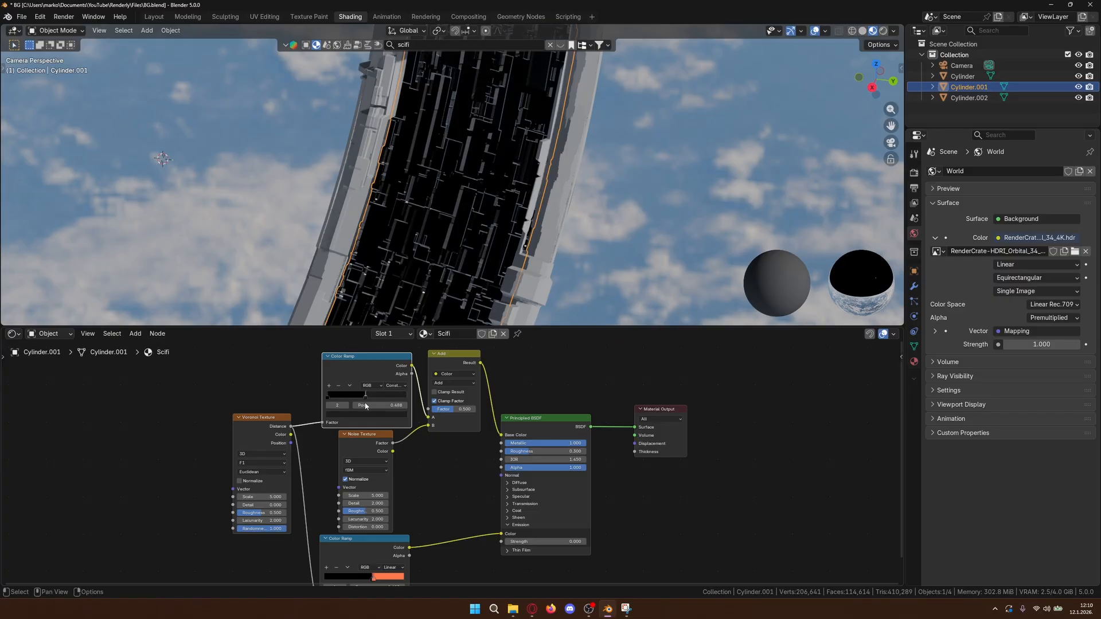
click(439, 486)
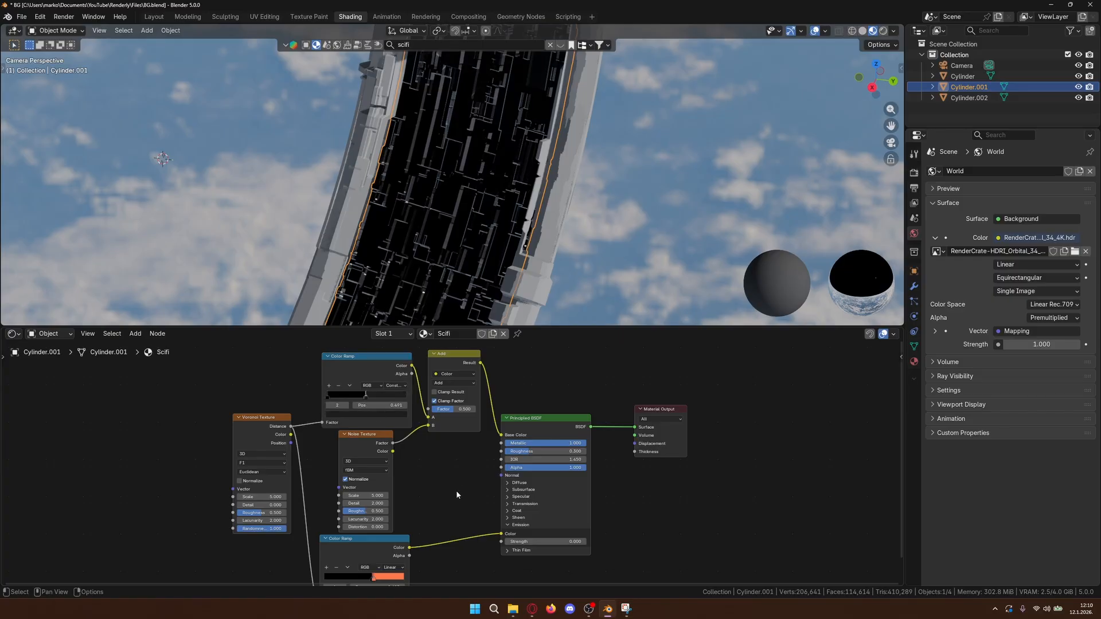
- Set the Noise Texture's Detail to 15.000
drag(367, 504, 401, 504)
drag(365, 496, 396, 496)
key(Escape)
- Duplicate the Voronoi Texture and place the copy below the Principled BSDF, moving the shader node up to make room
middle_drag(727, 526, 649, 457)
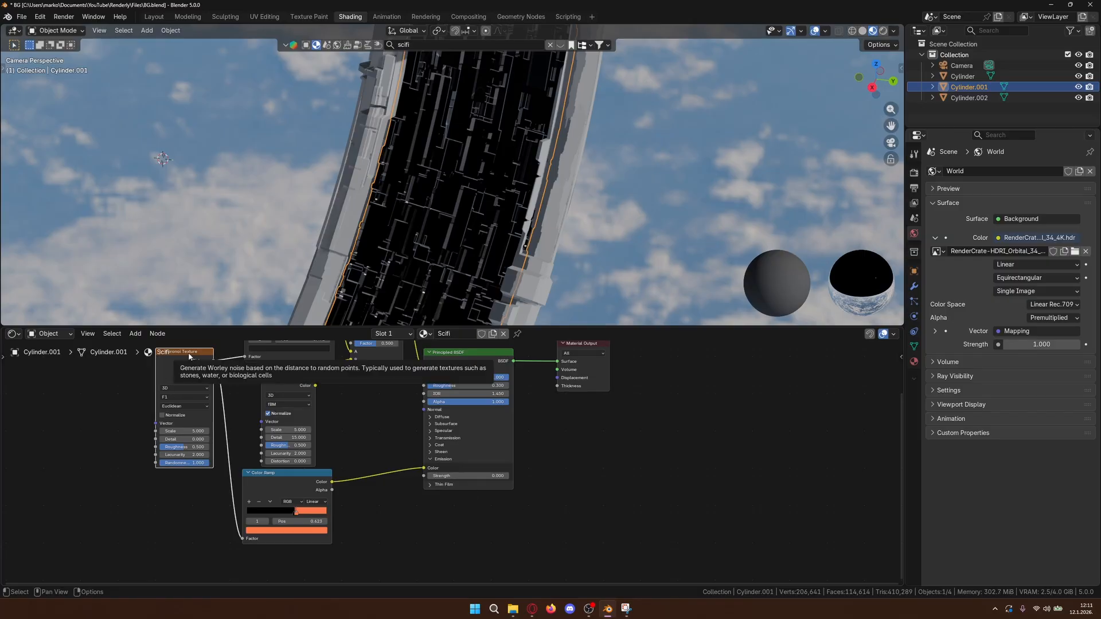
key(shift+d)
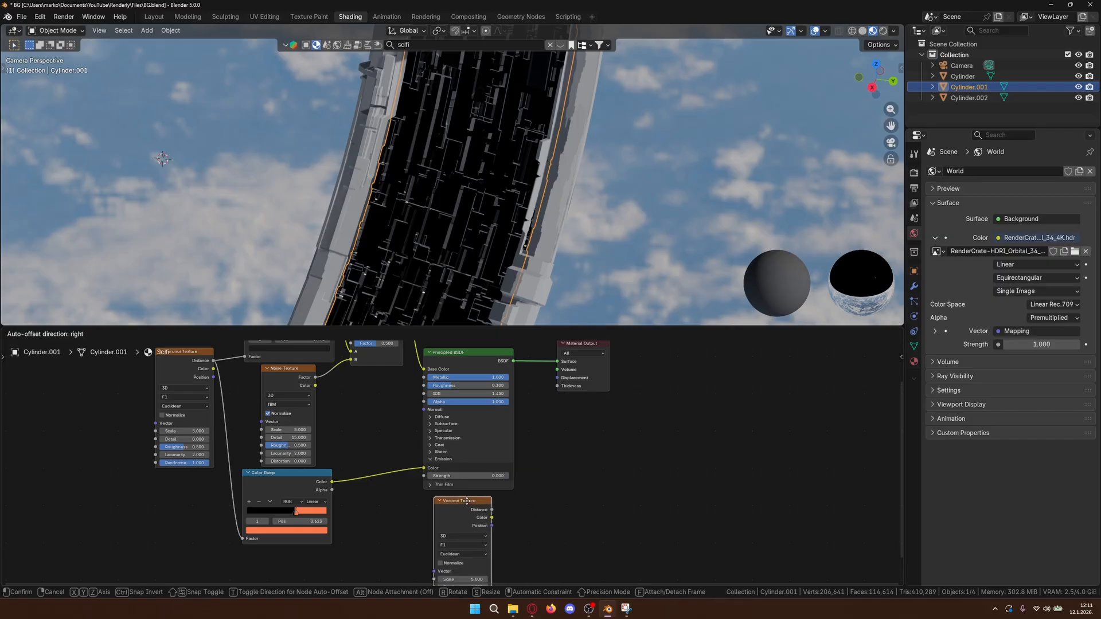
click(461, 509)
middle_drag(611, 508, 601, 551)
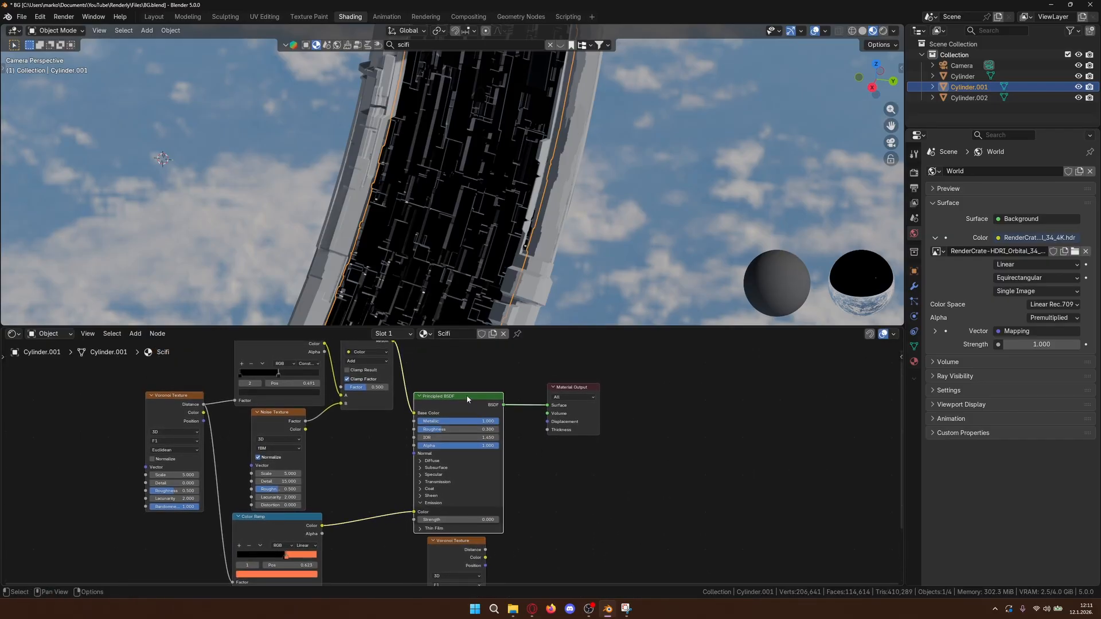
mouse_move(466, 395)
mouse_down()
mouse_move(462, 345)
mouse_move(466, 380)
mouse_up()
middle_drag(585, 536, 592, 450)
drag(460, 516, 455, 449)
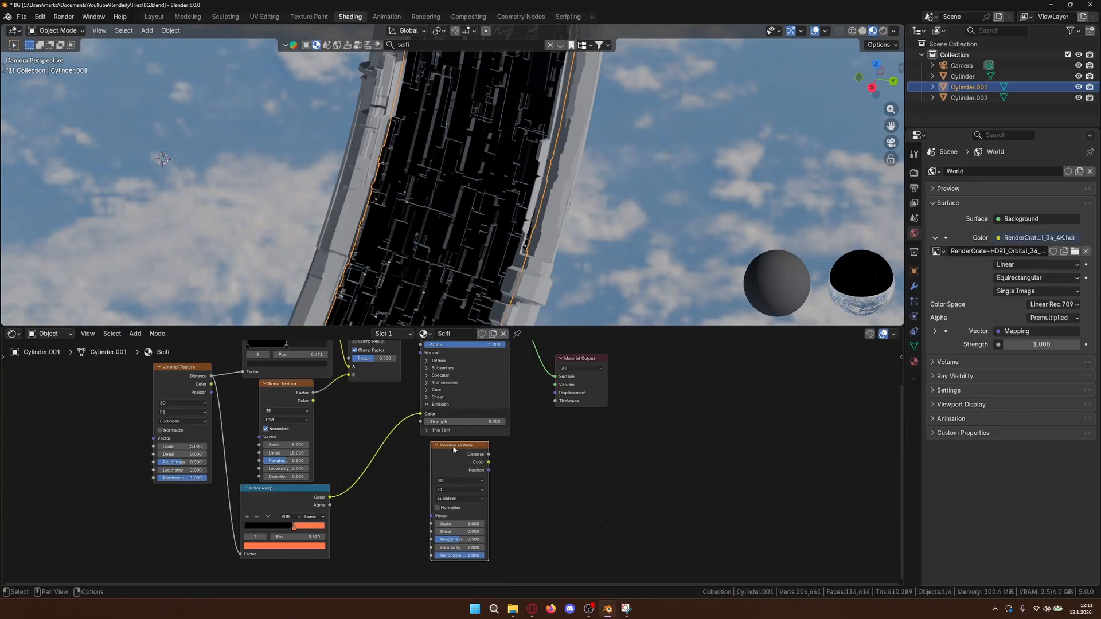
drag(454, 449, 443, 449)
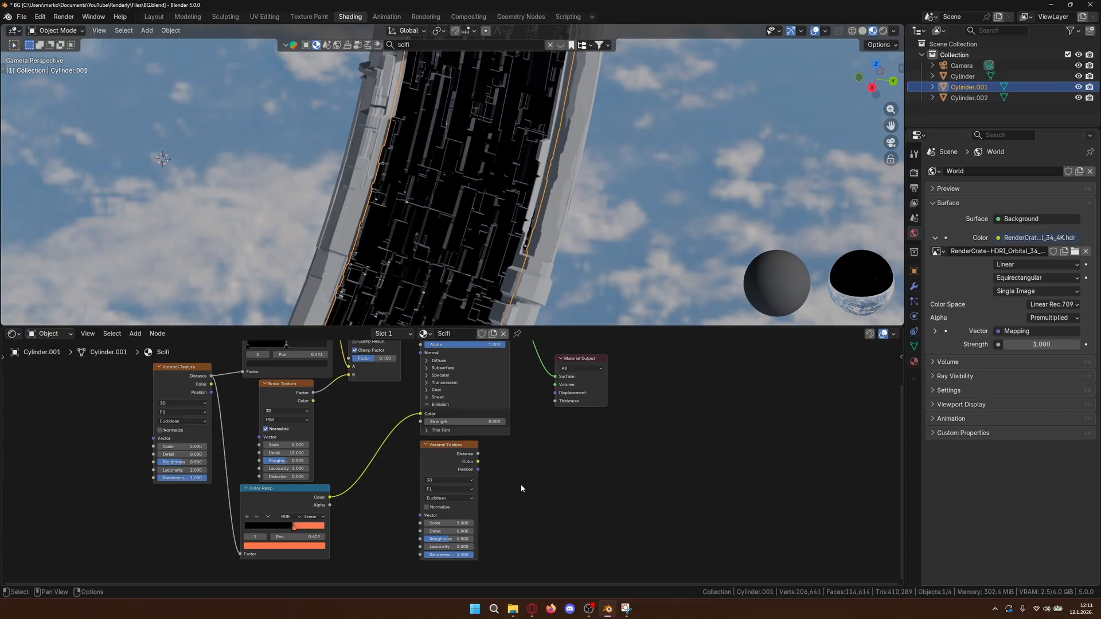
- Add a Displacement node, connect the duplicated Voronoi's Color to its Height and its output to the Material Output's Displacement
key(shift+a)
text(d)
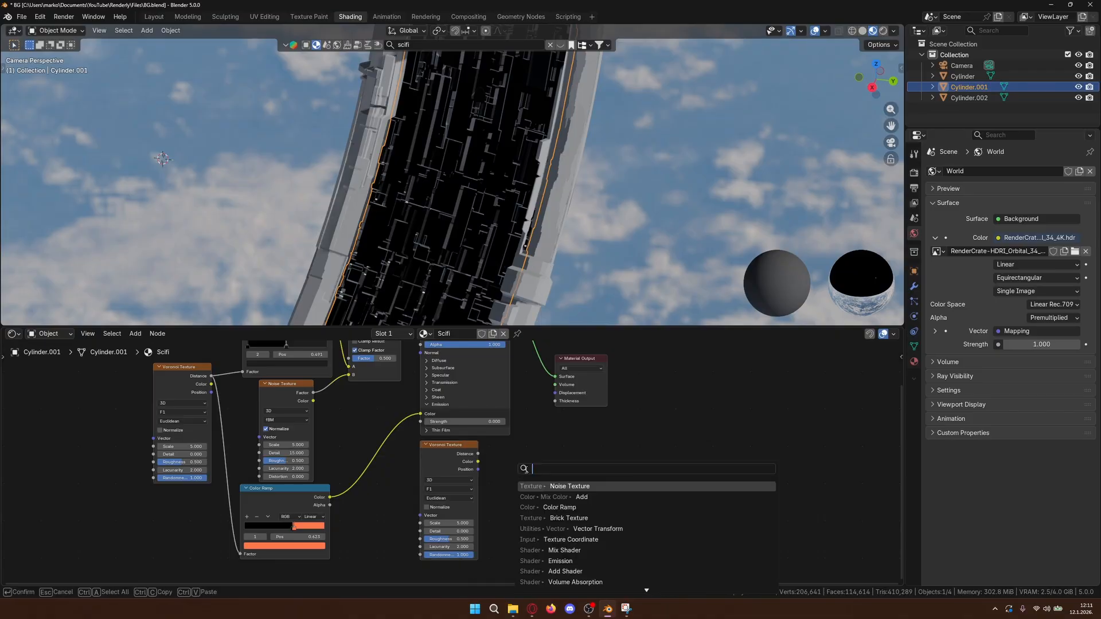
text(ispla)
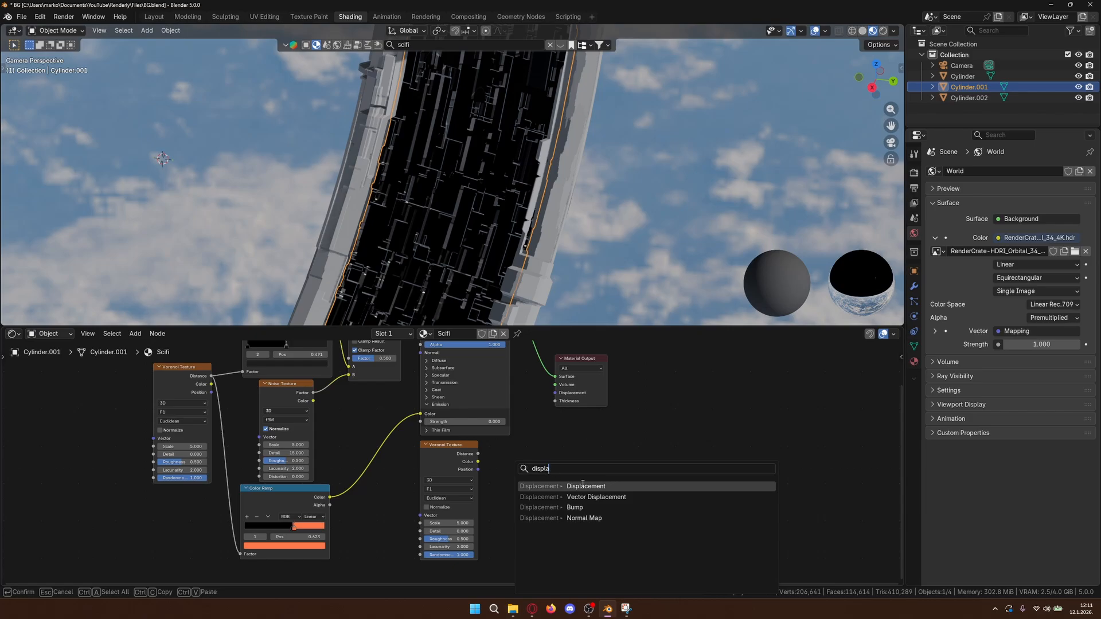
click(583, 486)
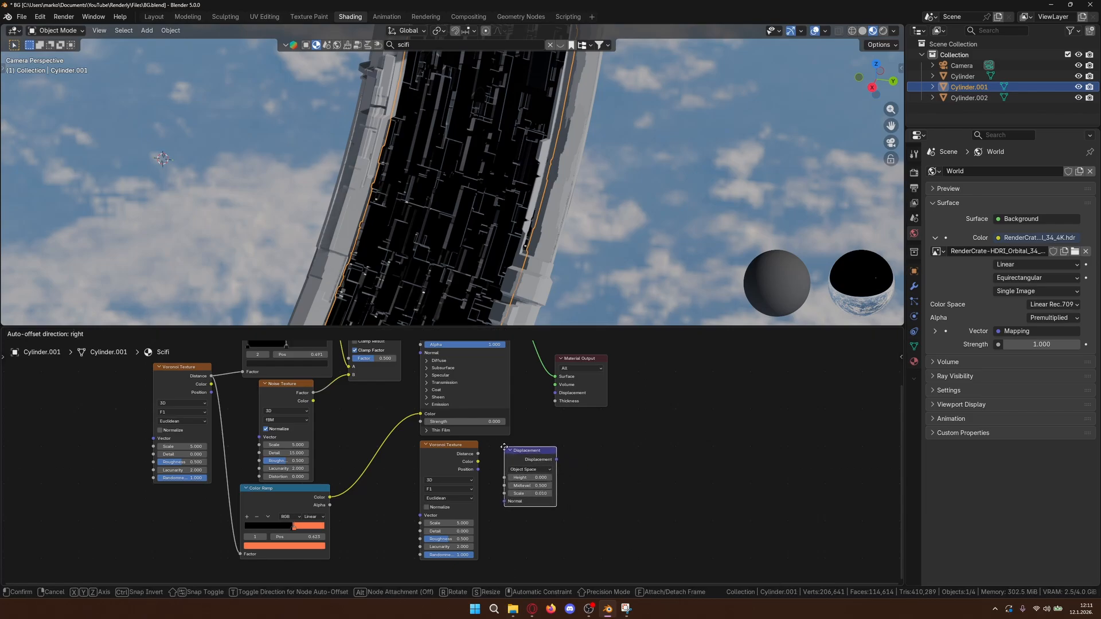
click(504, 447)
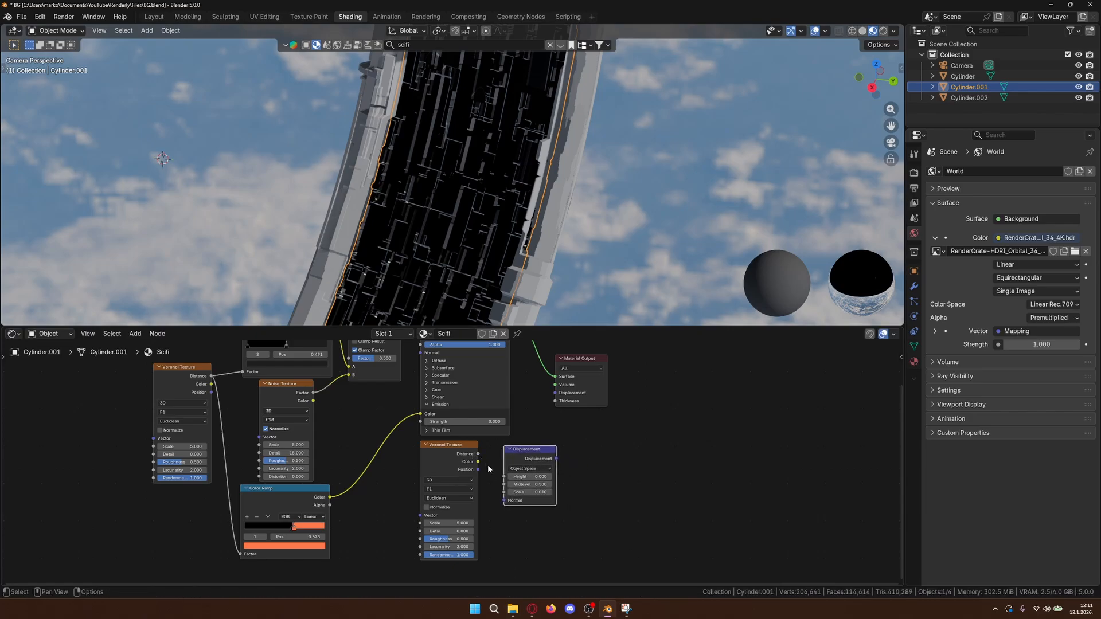
drag(478, 461, 555, 394)
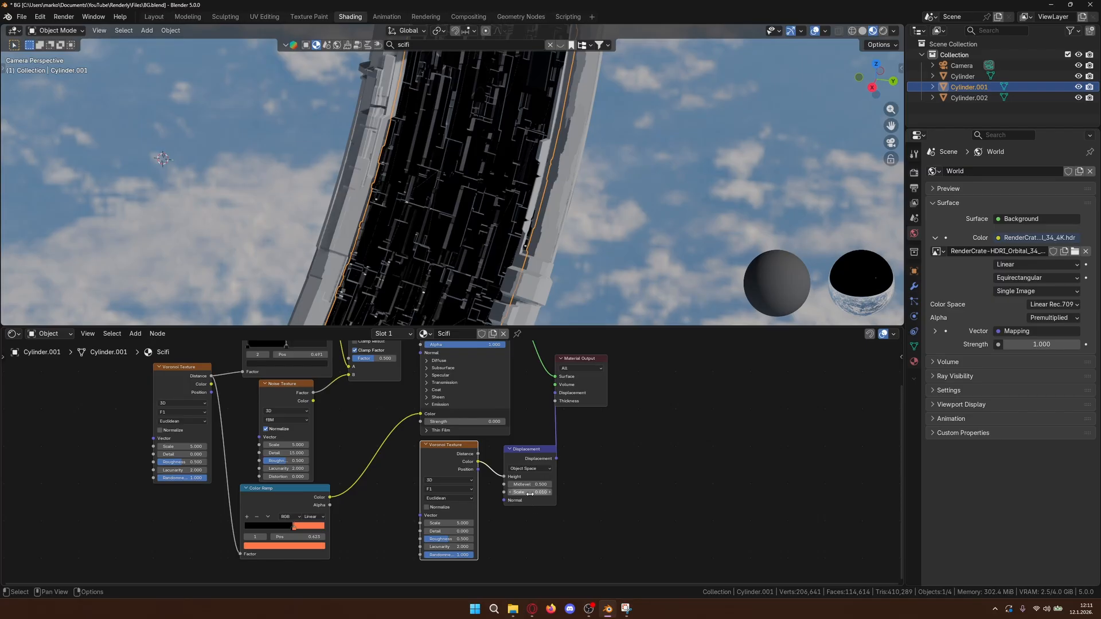
- Try other Scale values on the Displacement node
drag(529, 492, 533, 494)
drag(529, 493, 506, 493)
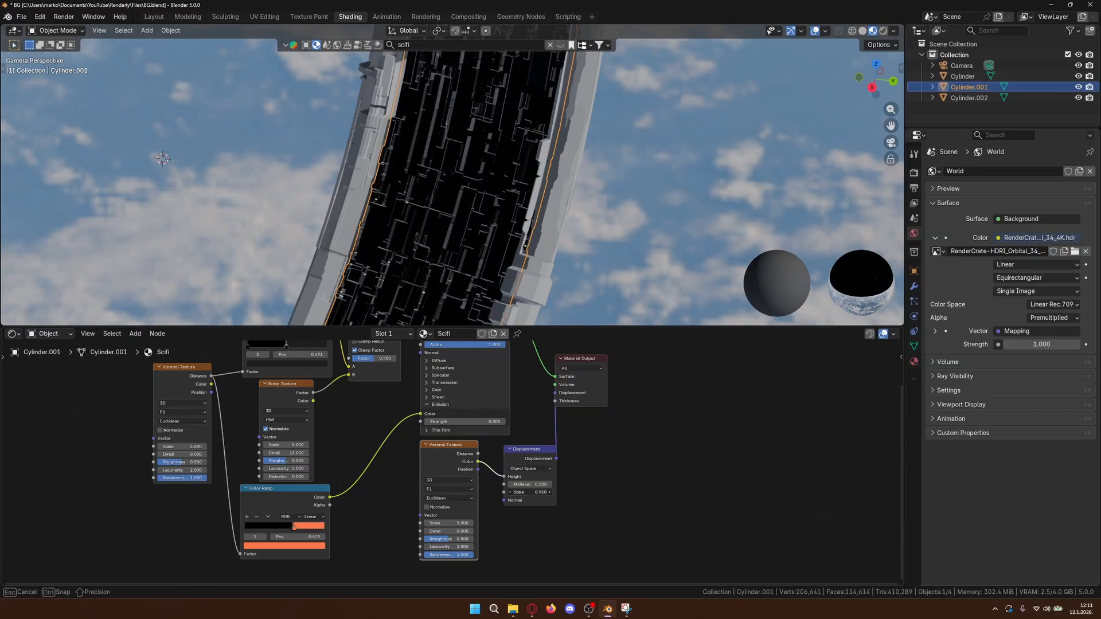
key(Escape)
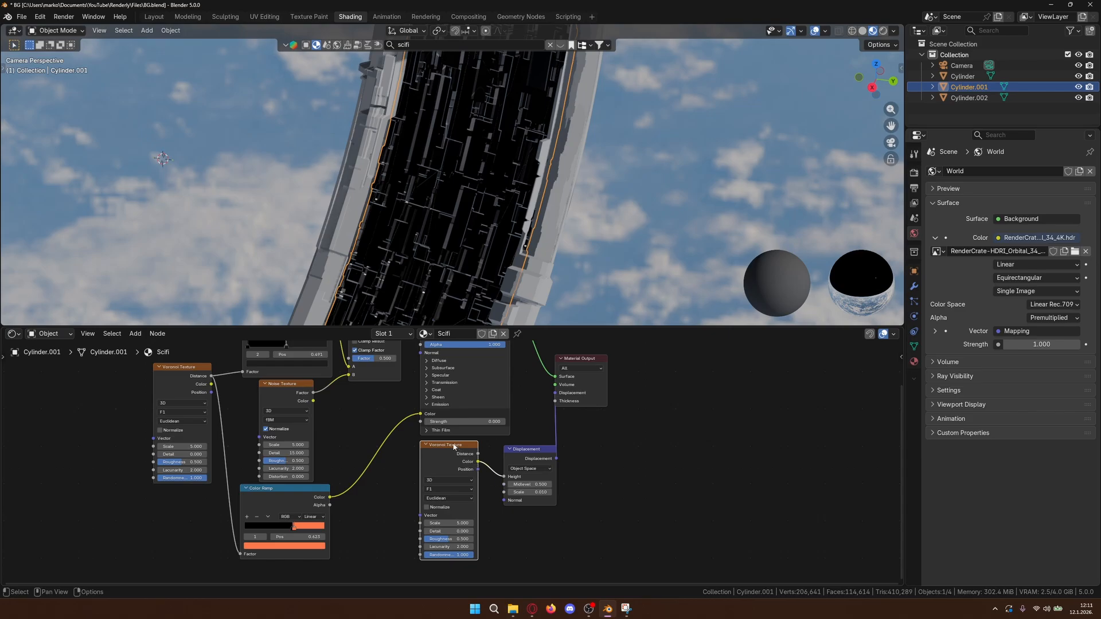
- Set the Principled BSDF's Emission Strength to 1.200
drag(436, 422, 470, 421)
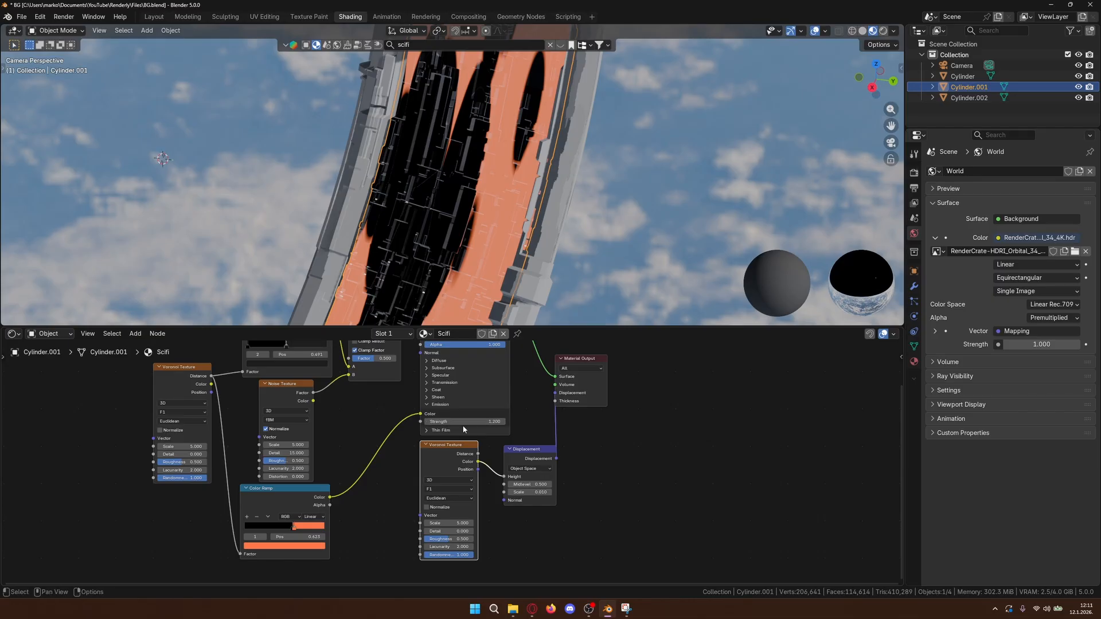
- Examine the orange emission pattern on the ring from outside and through the camera, including in Rendered shading, and return to Material Preview
middle_drag(593, 455, 625, 504)
scroll(625, 505, down, 2)
scroll(490, 212, down, 3)
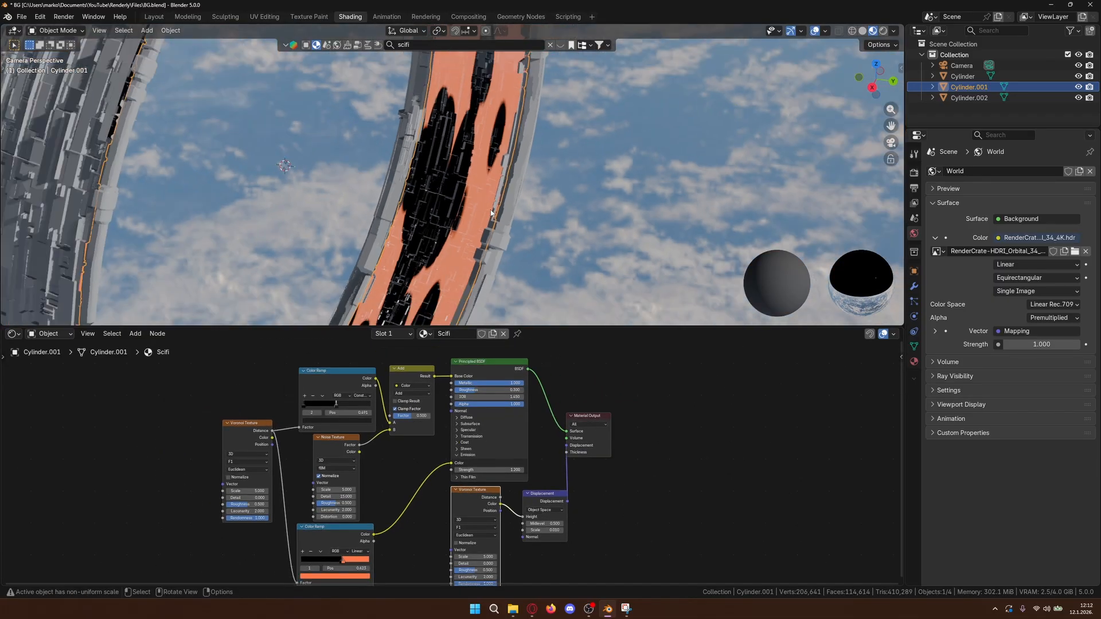
scroll(491, 213, down, 2)
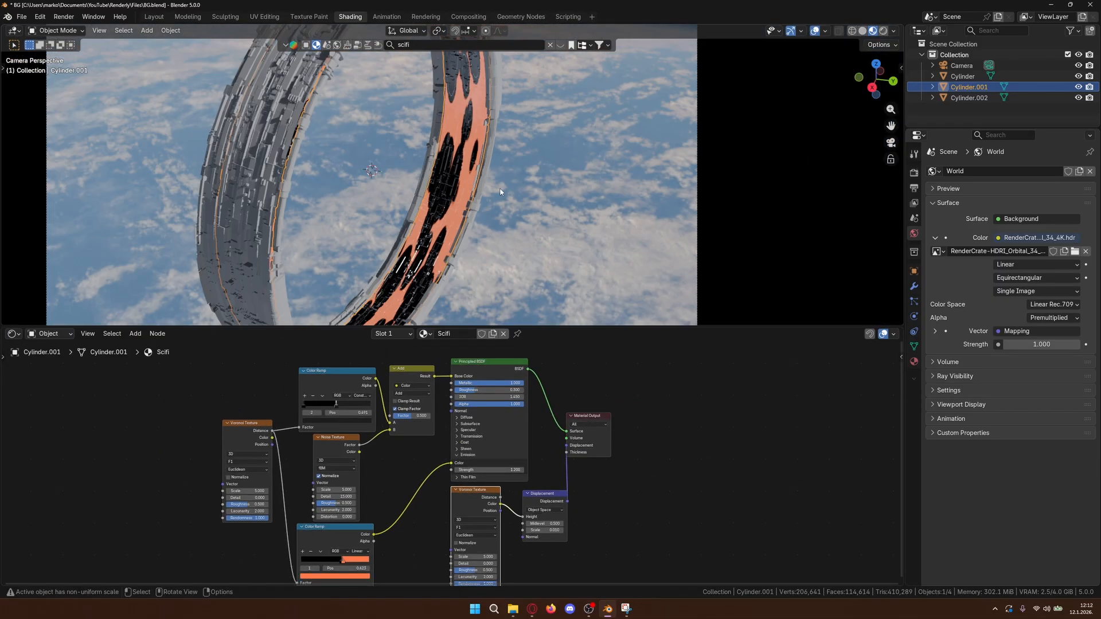
scroll(499, 188, down, 3)
middle_drag(505, 215, 508, 180)
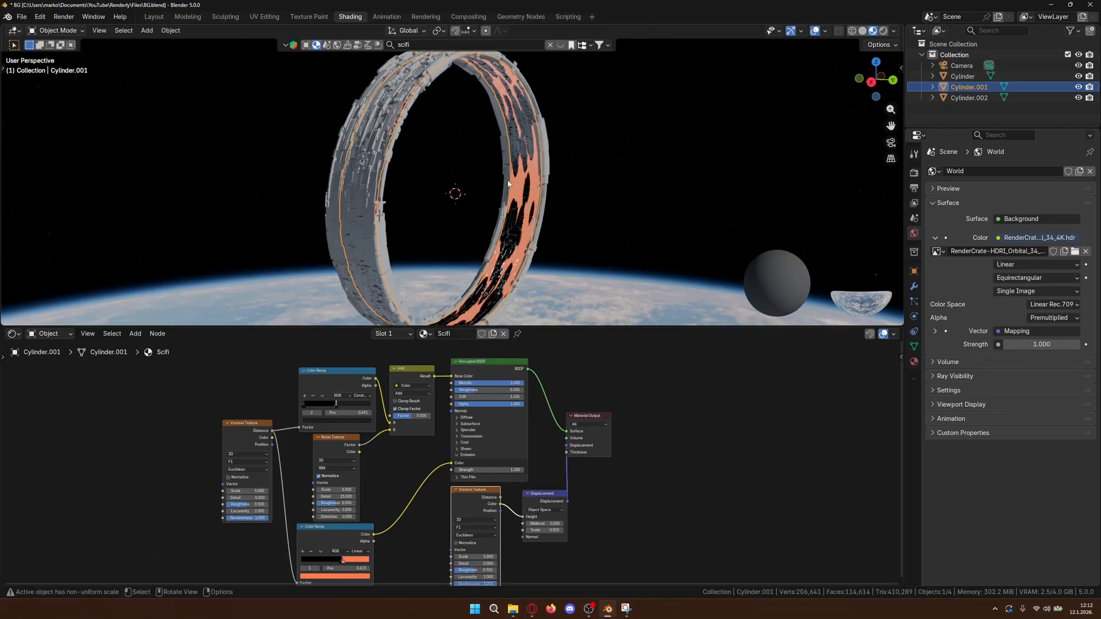
key(KP_0)
scroll(508, 180, up, 3)
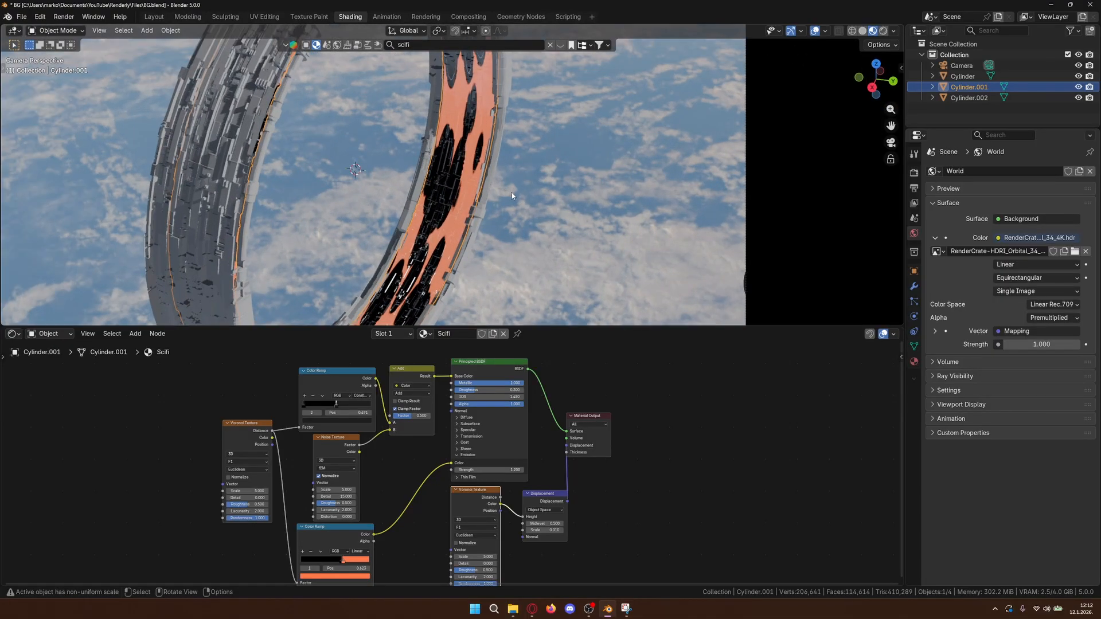
scroll(512, 196, up, 2)
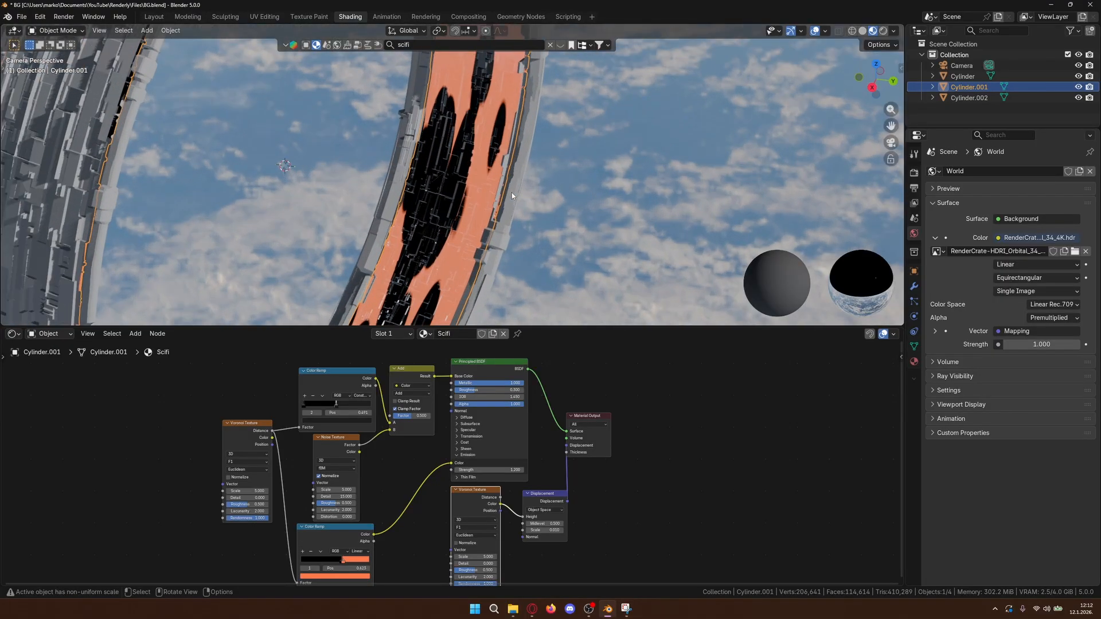
scroll(516, 105, down, 2)
middle_drag(400, 557, 404, 526)
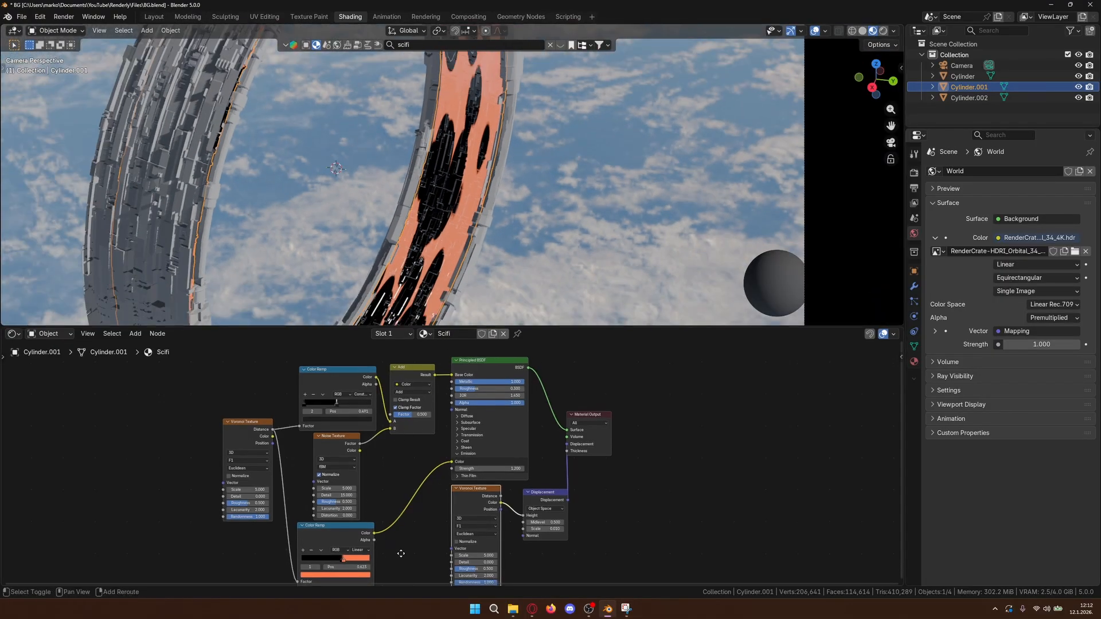
scroll(404, 526, up, 3)
shift+middle_drag(373, 469, 389, 501)
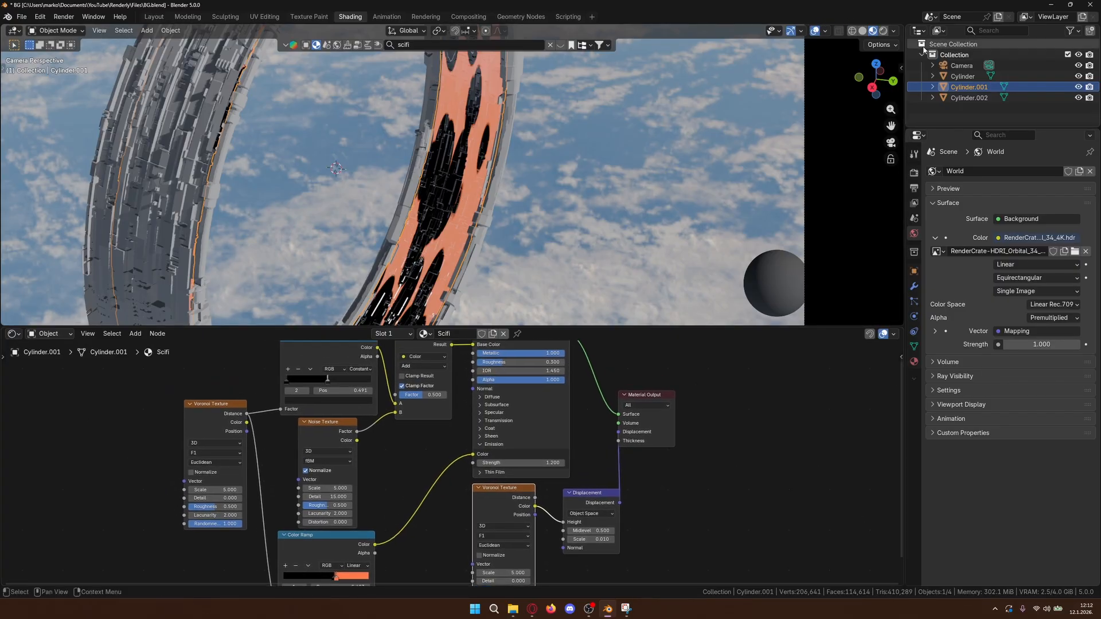
click(883, 31)
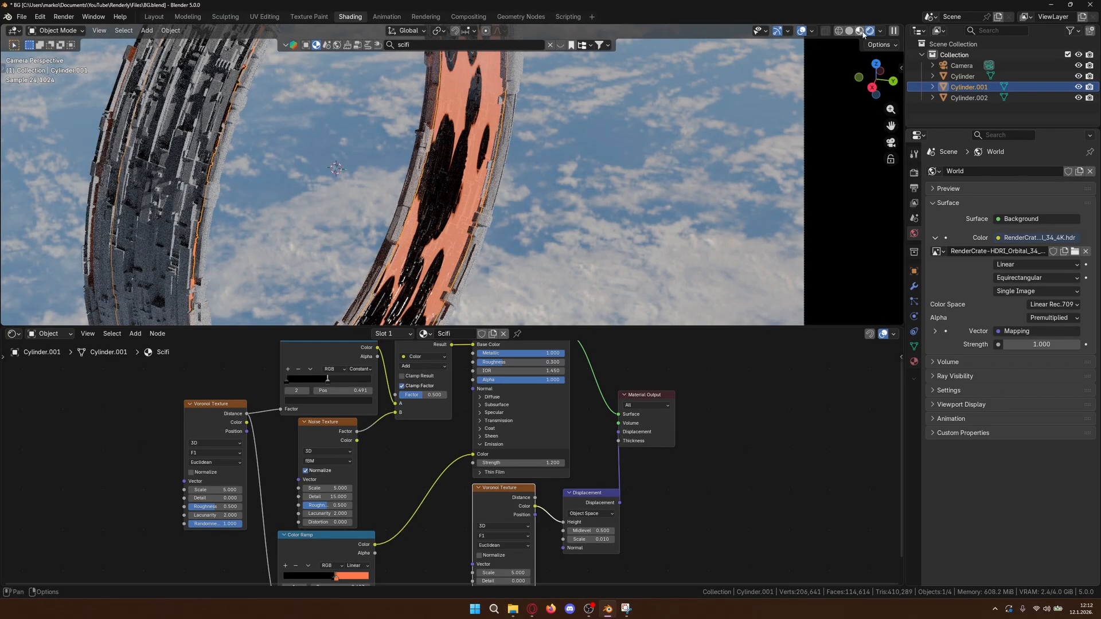
scroll(437, 156, up, 4)
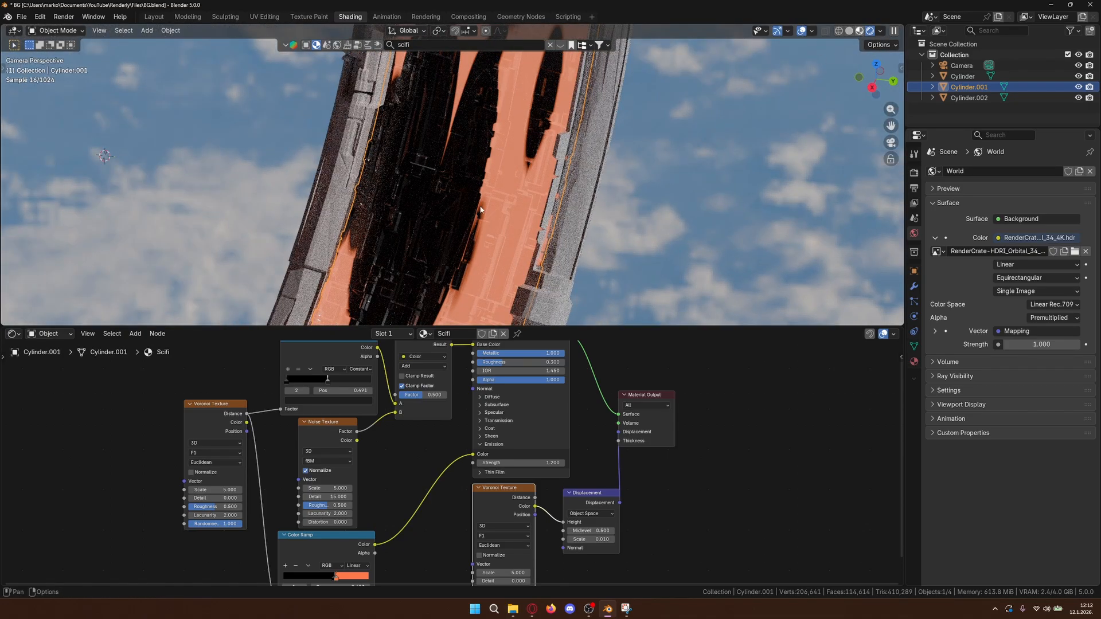
scroll(479, 210, down, 6)
scroll(453, 264, up, 3)
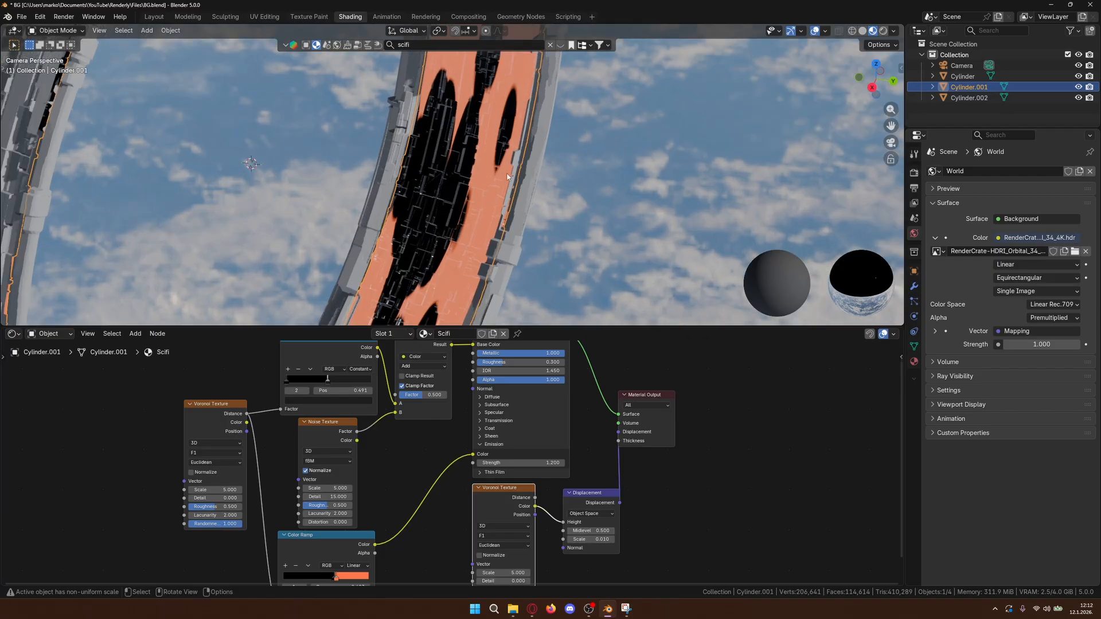
- Raise the first Voronoi Texture's Scale to 56.1 and try other Scale values on the Noise Texture
drag(328, 488, 338, 488)
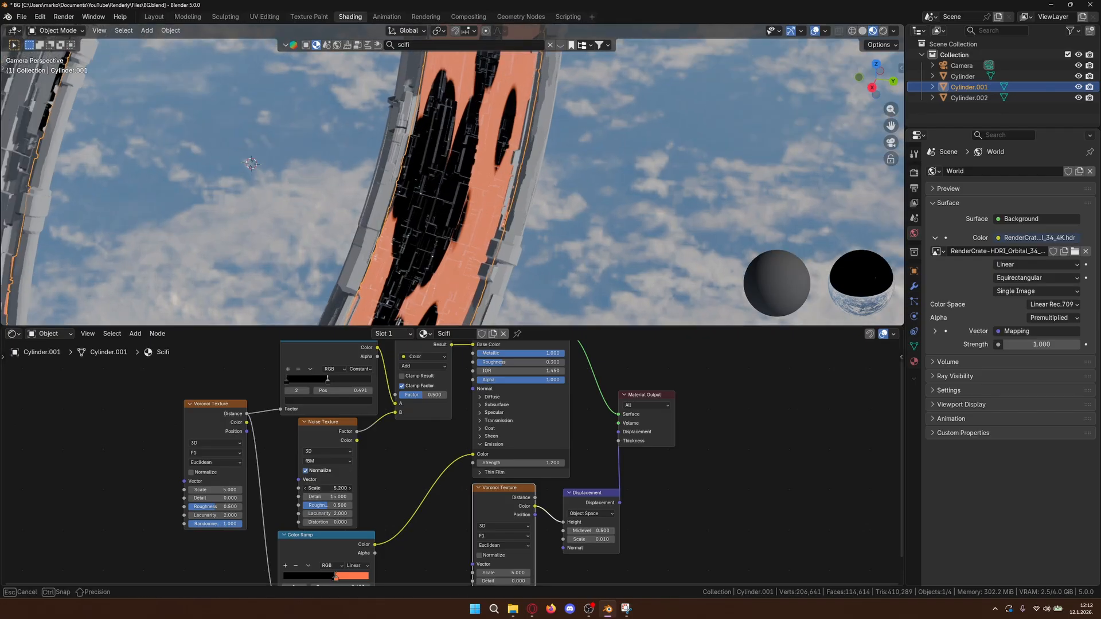
key(Escape)
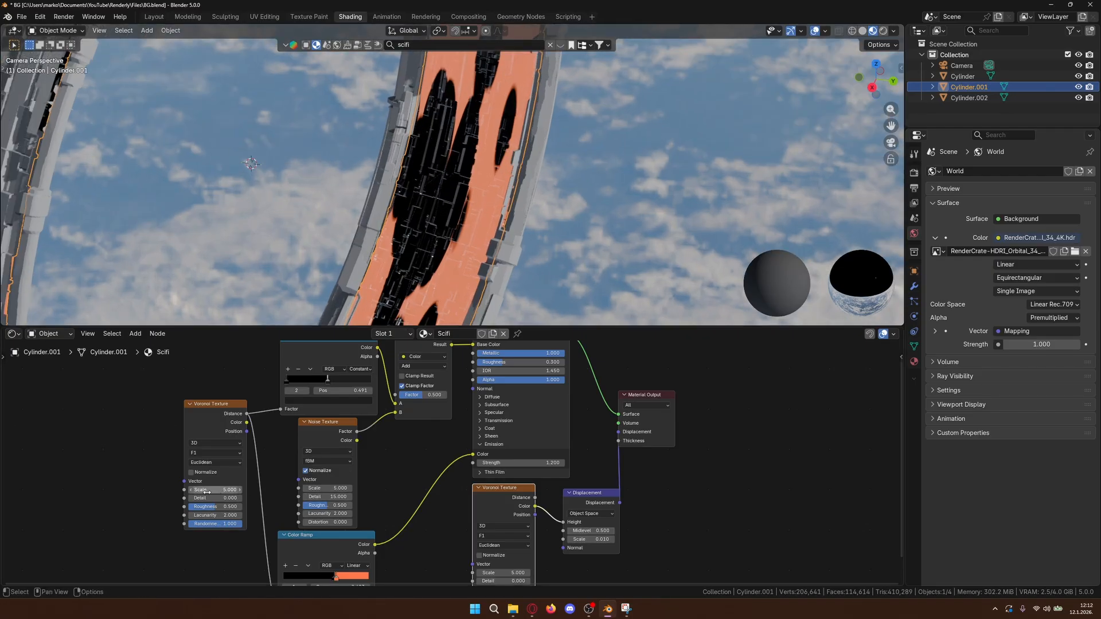
drag(204, 491, 503, 491)
drag(326, 488, 316, 488)
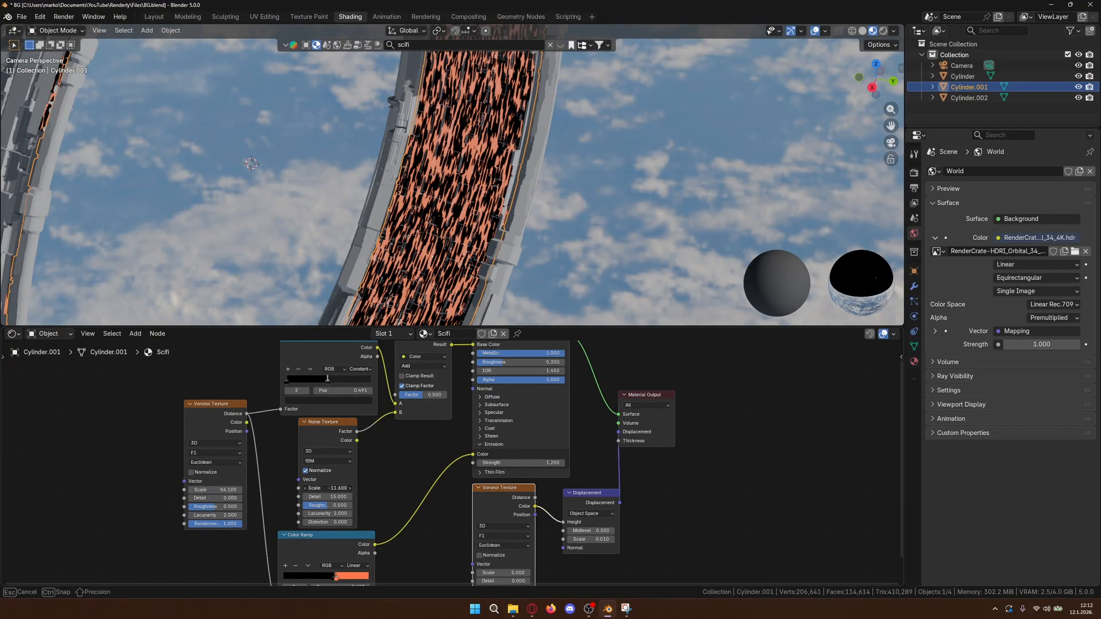
key(Escape)
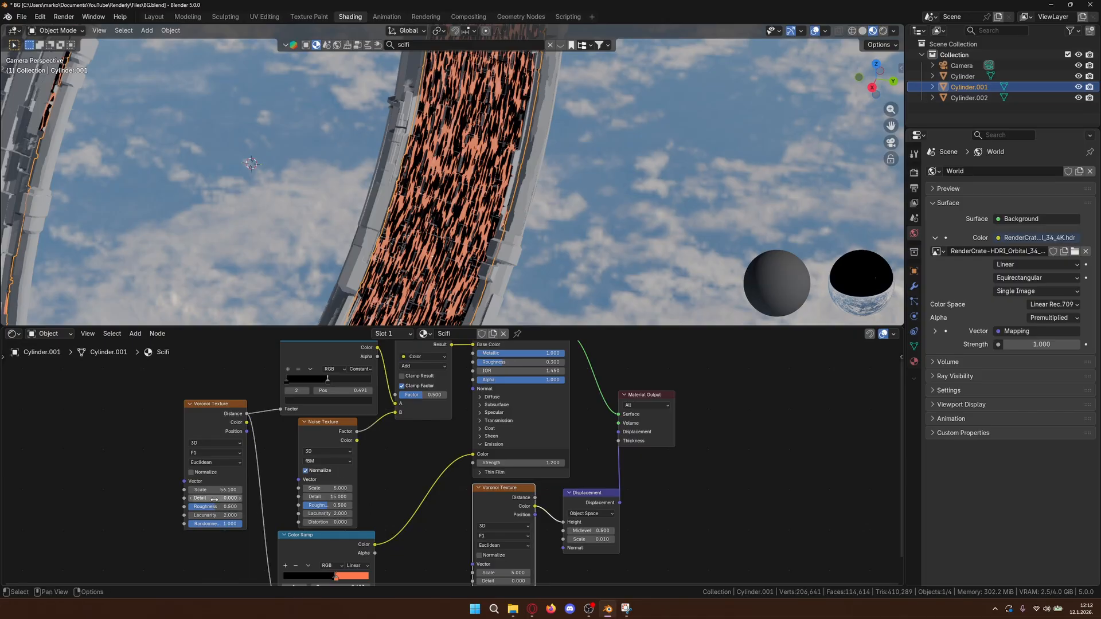
- Try negative Detail values on the first Voronoi Texture and reset its Detail to 0
drag(212, 498, 203, 493)
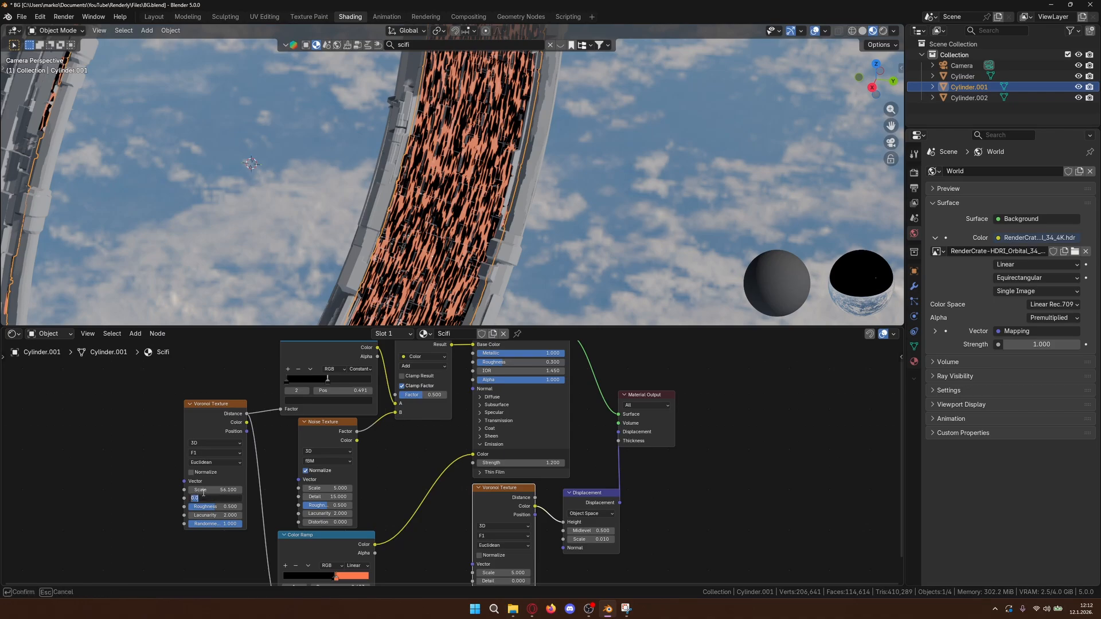
key(Return)
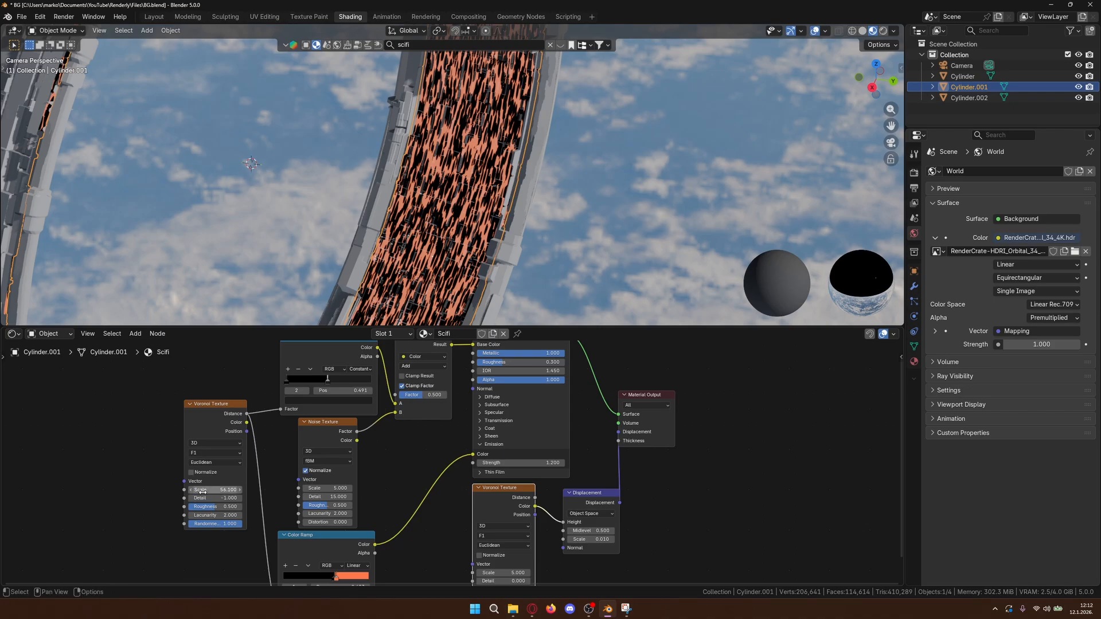
drag(206, 498, 205, 498)
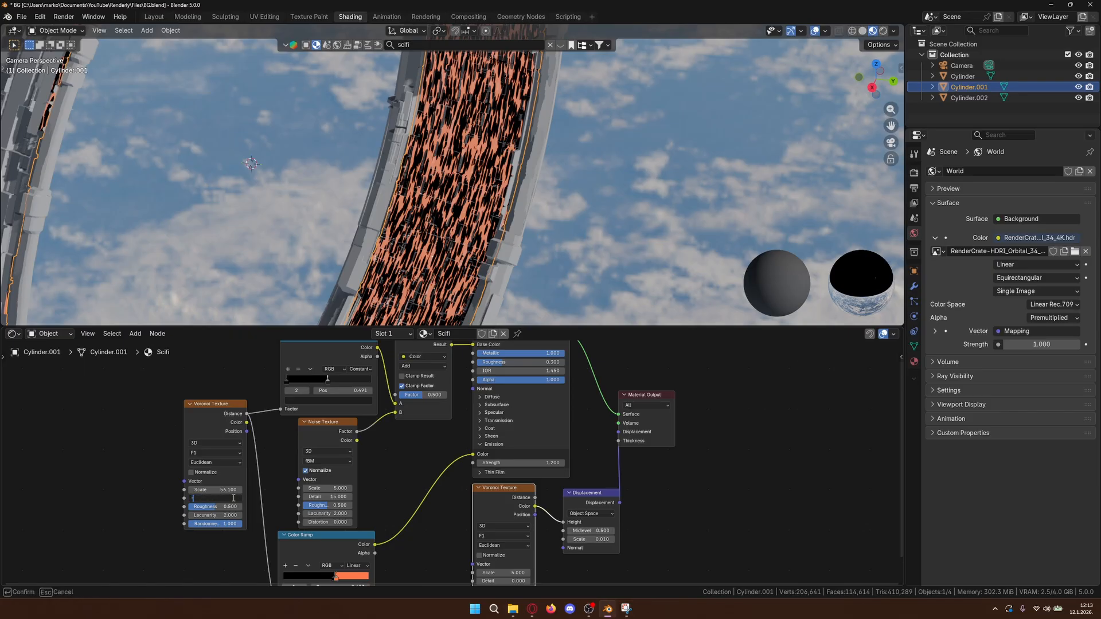
key(Return)
drag(232, 497, 184, 497)
click(232, 497)
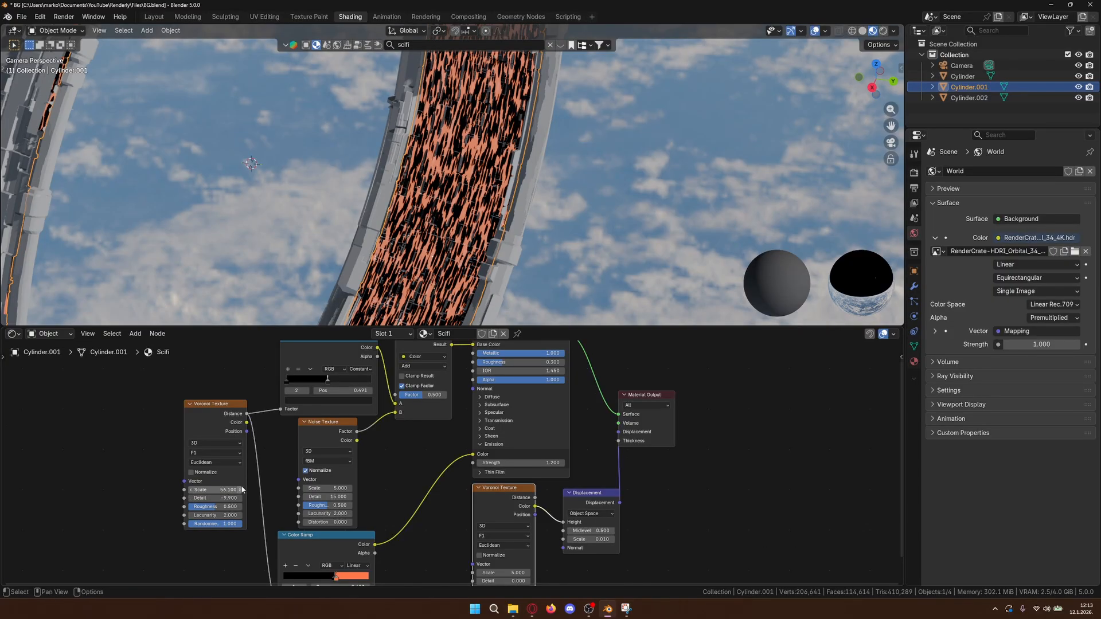
text(0)
key(Return)
- Compare the Manhattan, Chebychev and Minkowski distance metrics on the first Voronoi Texture and settle on Chebychev
click(228, 463)
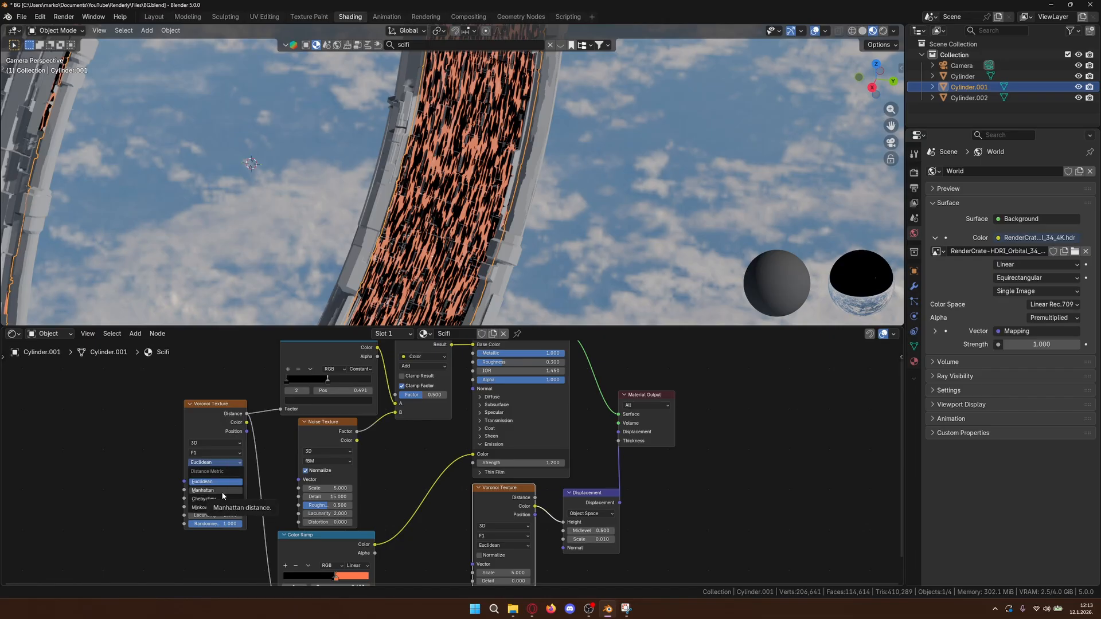
click(221, 491)
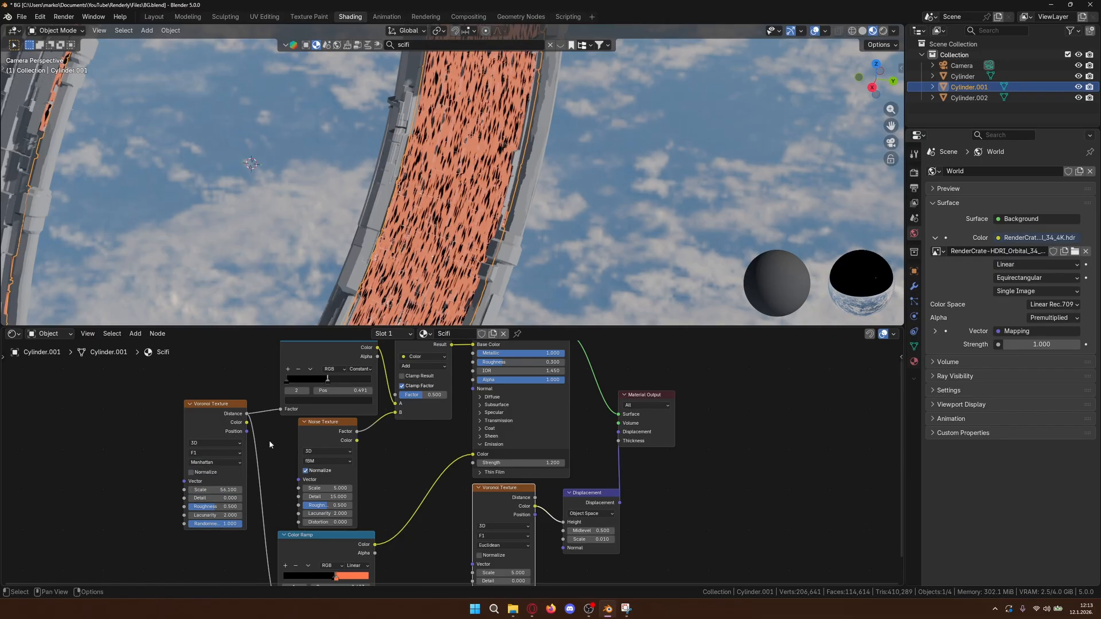
click(230, 462)
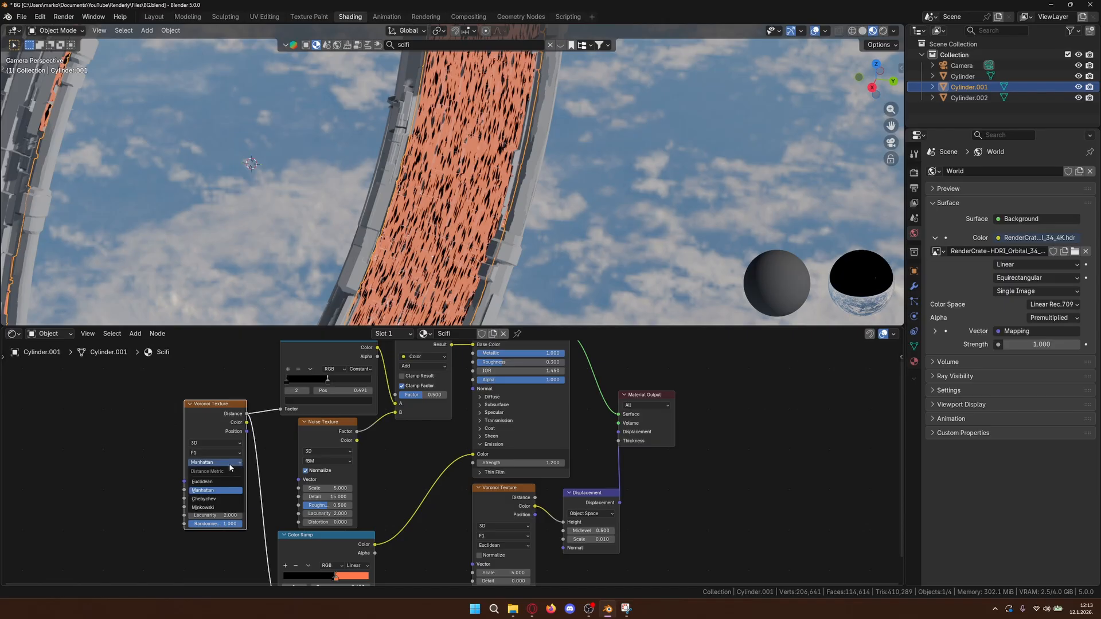
click(221, 498)
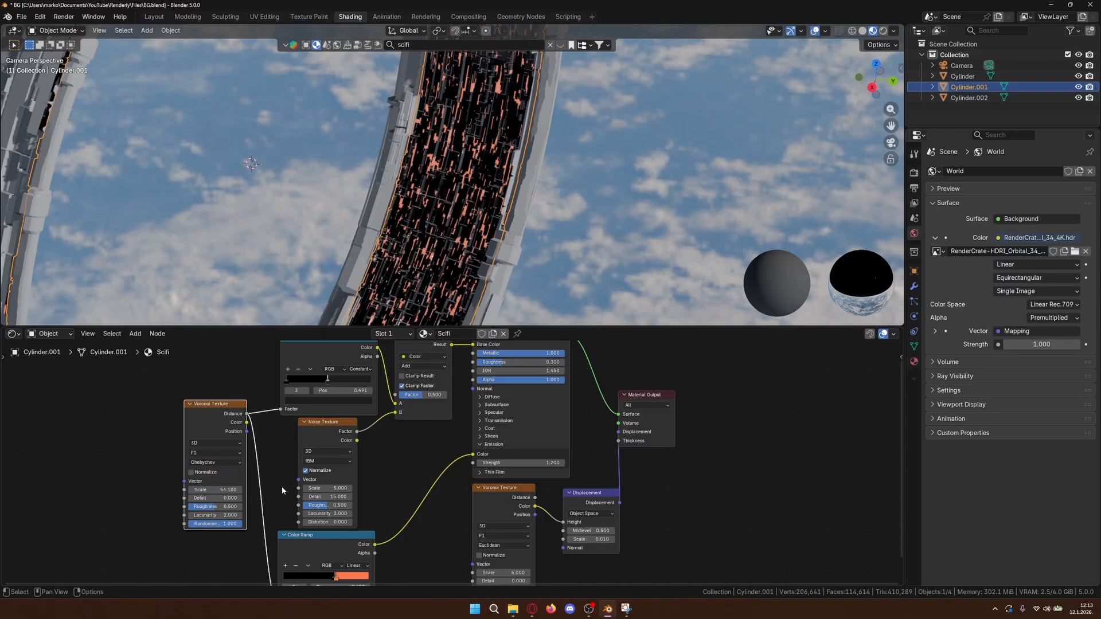
click(233, 462)
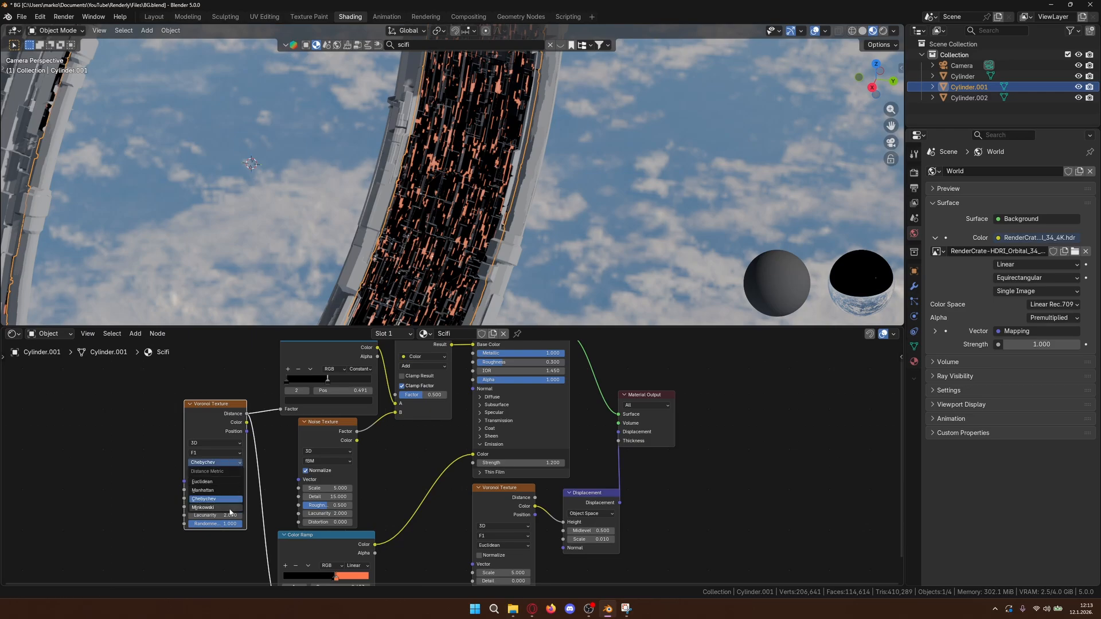
click(221, 511)
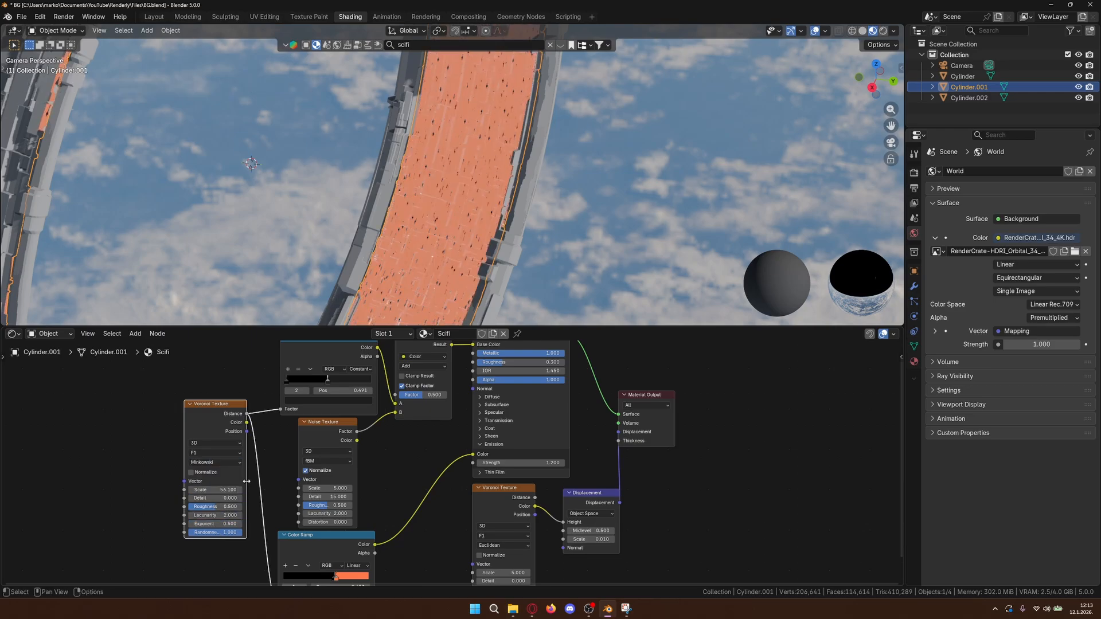
click(234, 462)
click(221, 499)
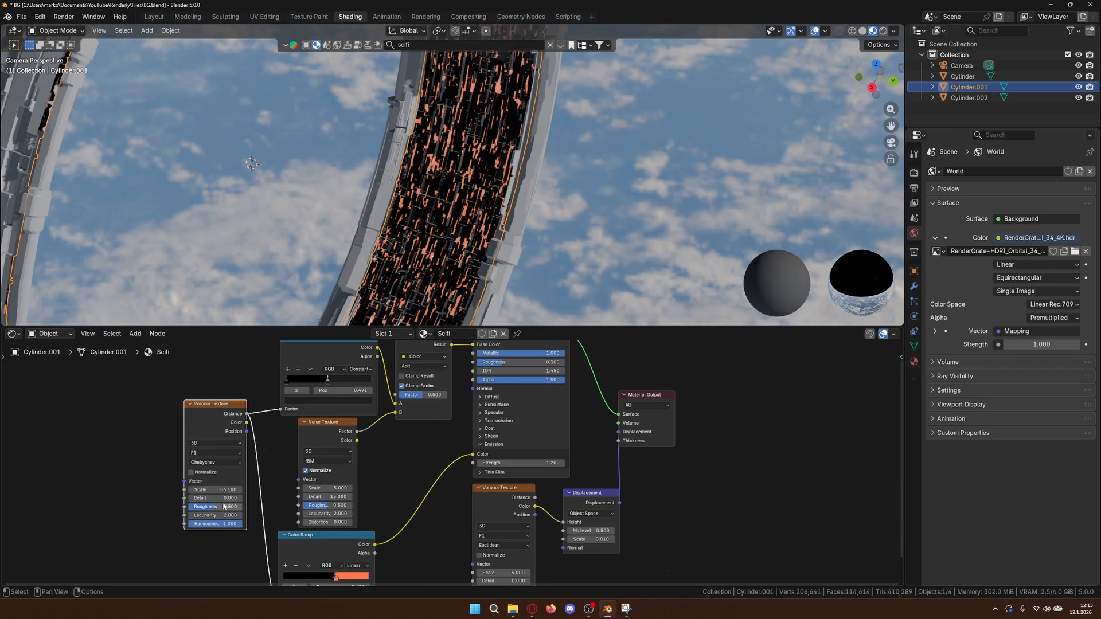
- Set the first Voronoi Texture's Scale to 91.9, Lacunarity to 41.5 and Randomness to 0.653
drag(221, 489, 380, 490)
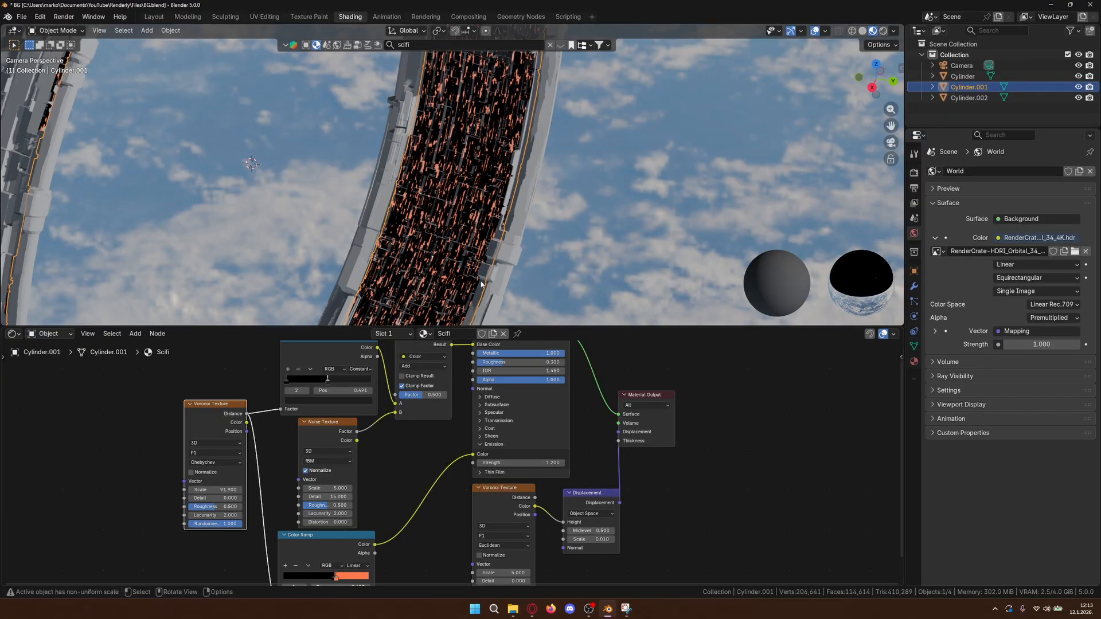
scroll(513, 232, down, 4)
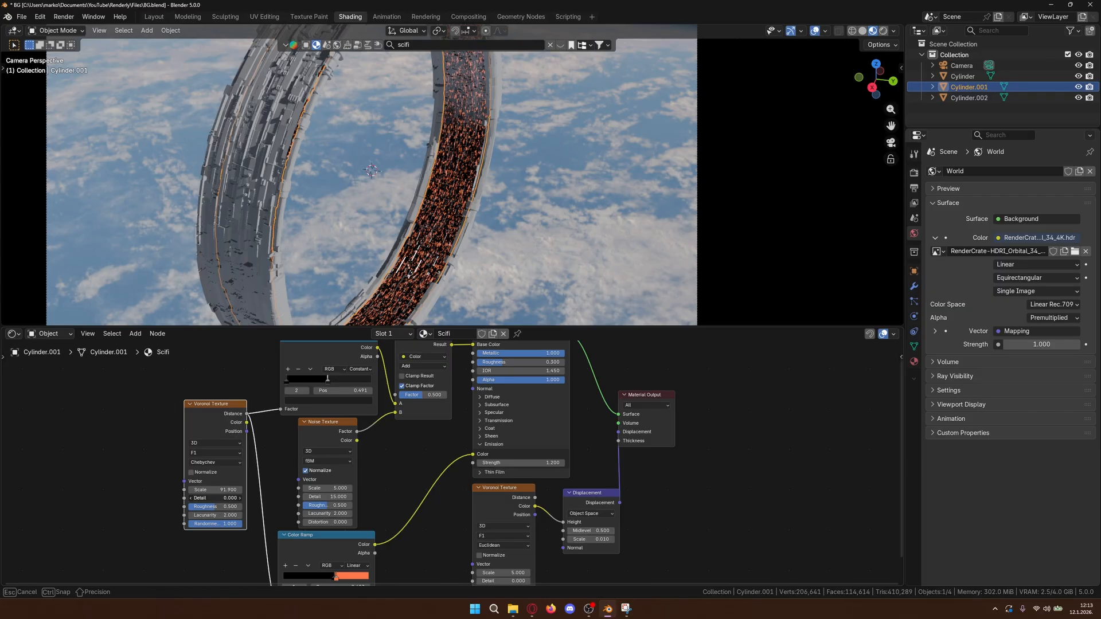
mouse_move(213, 507)
mouse_down()
mouse_move(184, 507)
mouse_move(214, 507)
mouse_move(220, 516)
mouse_move(195, 516)
mouse_move(230, 524)
mouse_move(209, 524)
mouse_move(220, 524)
mouse_up()
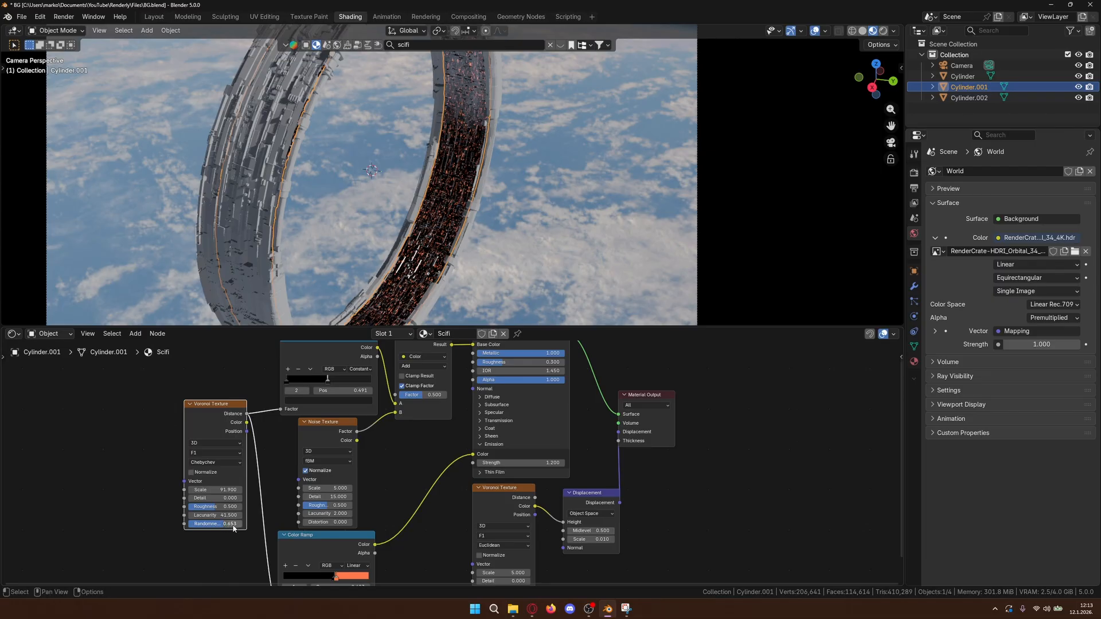
- Inspect the ring's emission pattern and refine the first Voronoi Texture to Scale 93.7 and Randomness 0.595
scroll(463, 223, up, 4)
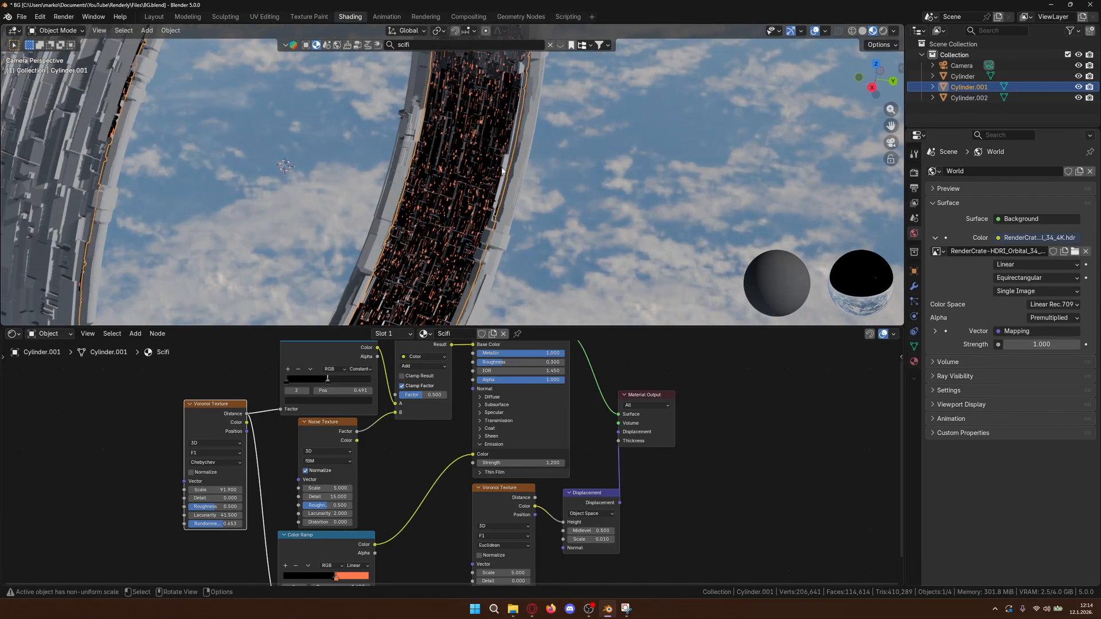
scroll(503, 170, up, 5)
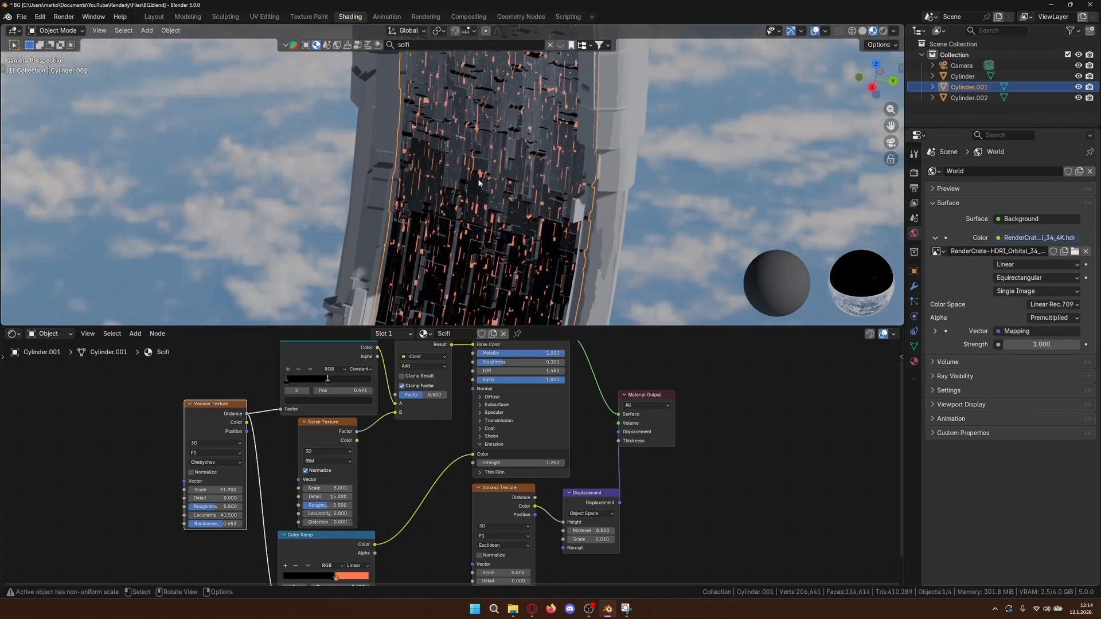
scroll(478, 91, down, 5)
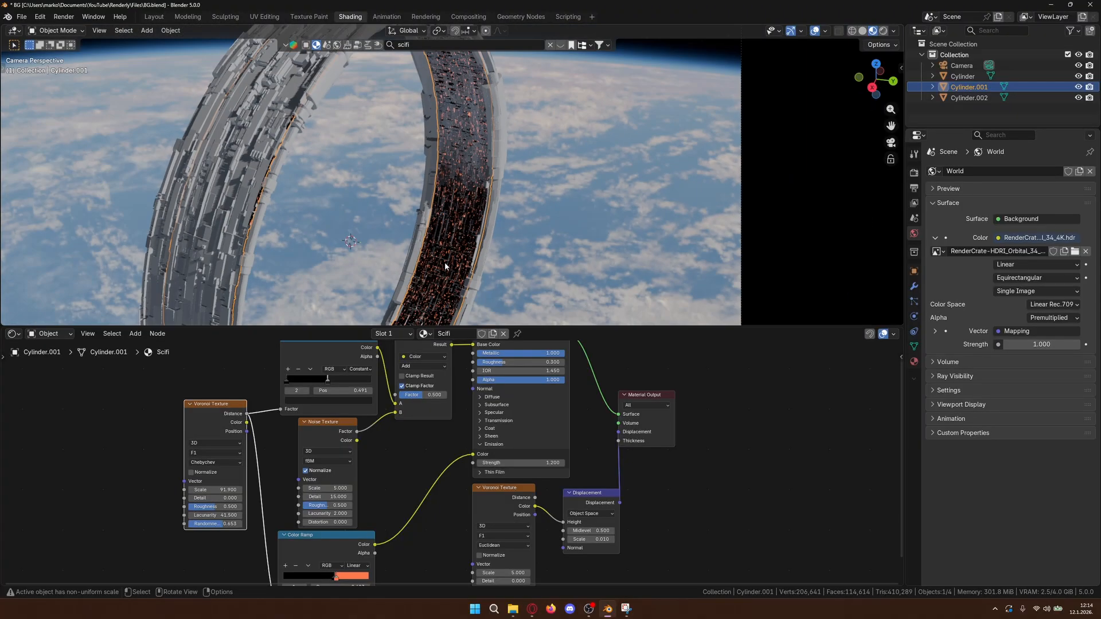
scroll(449, 261, up, 2)
drag(215, 490, 230, 524)
scroll(528, 253, down, 5)
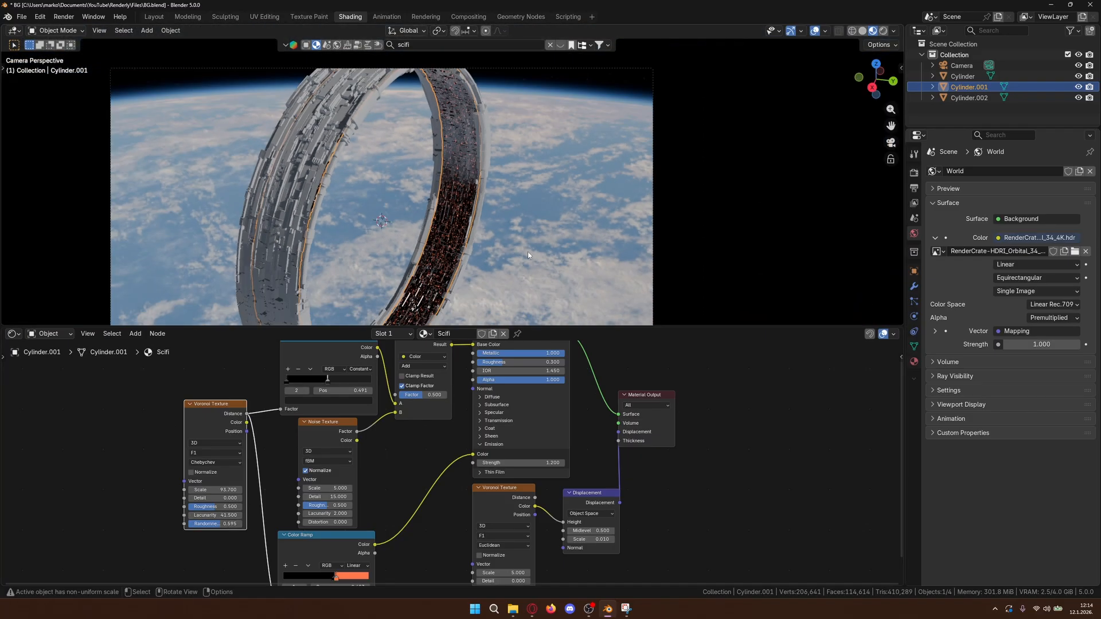
scroll(494, 237, up, 4)
scroll(493, 237, down, 2)
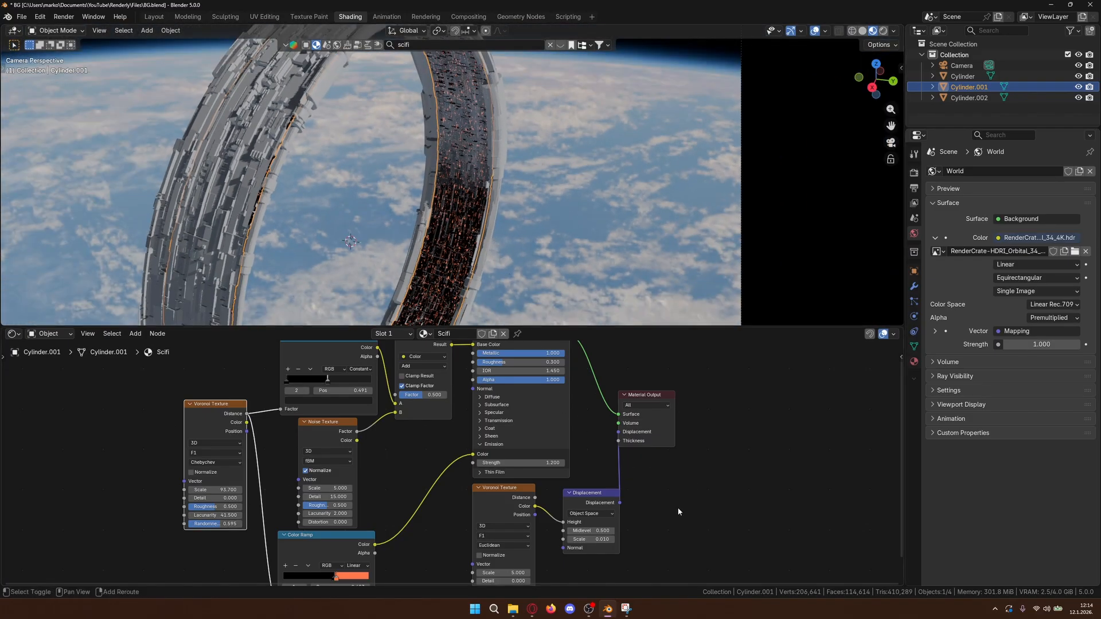
- Switch the Voronoi Texture that drives the displacement to the Chebychev distance metric and adjust the Displacement node's Scale
click(521, 546)
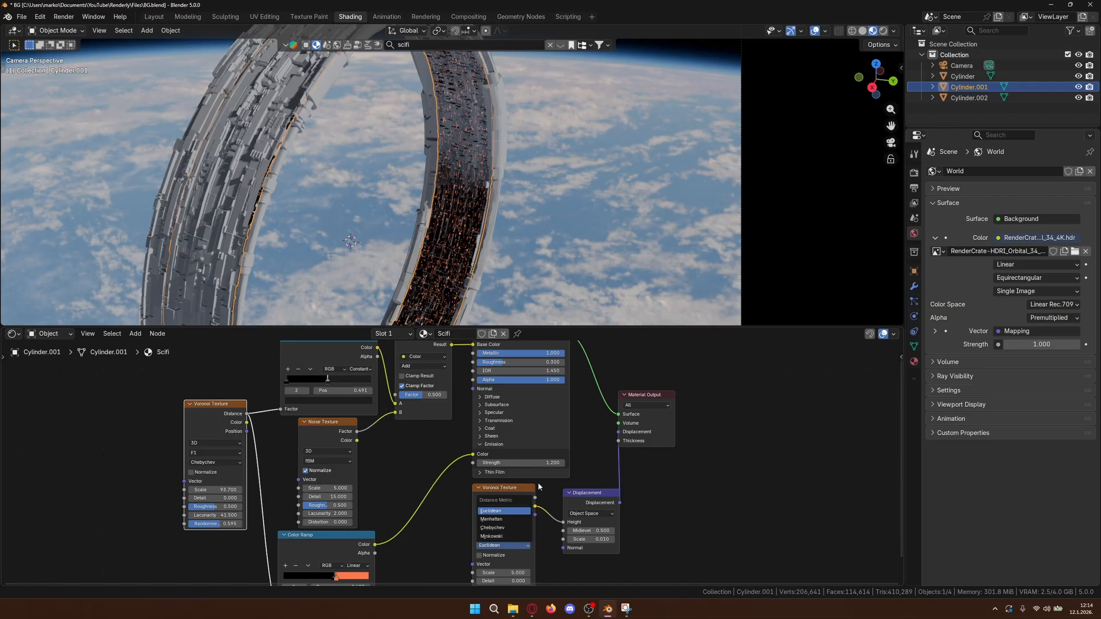
click(516, 545)
click(501, 529)
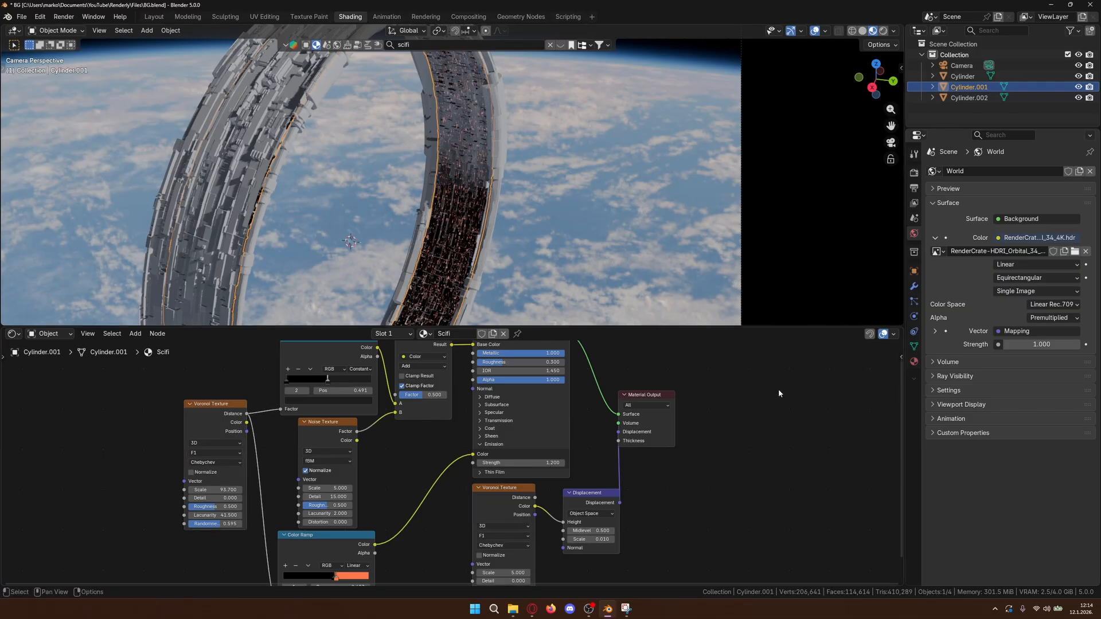
mouse_move(590, 539)
mouse_down()
mouse_move(608, 540)
mouse_move(585, 540)
mouse_up()
- Change the orange stop of the emission Color Ramp to a saturated red
middle_drag(411, 488, 413, 457)
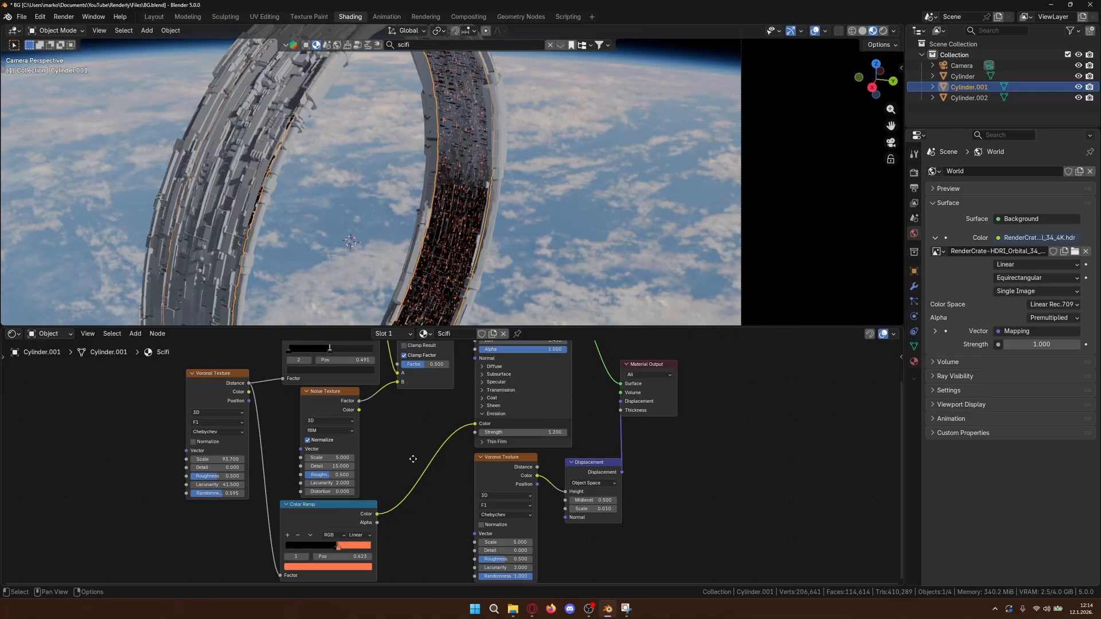
click(335, 567)
mouse_move(317, 482)
mouse_down()
mouse_move(335, 448)
mouse_move(305, 450)
mouse_move(313, 438)
mouse_move(323, 489)
mouse_up()
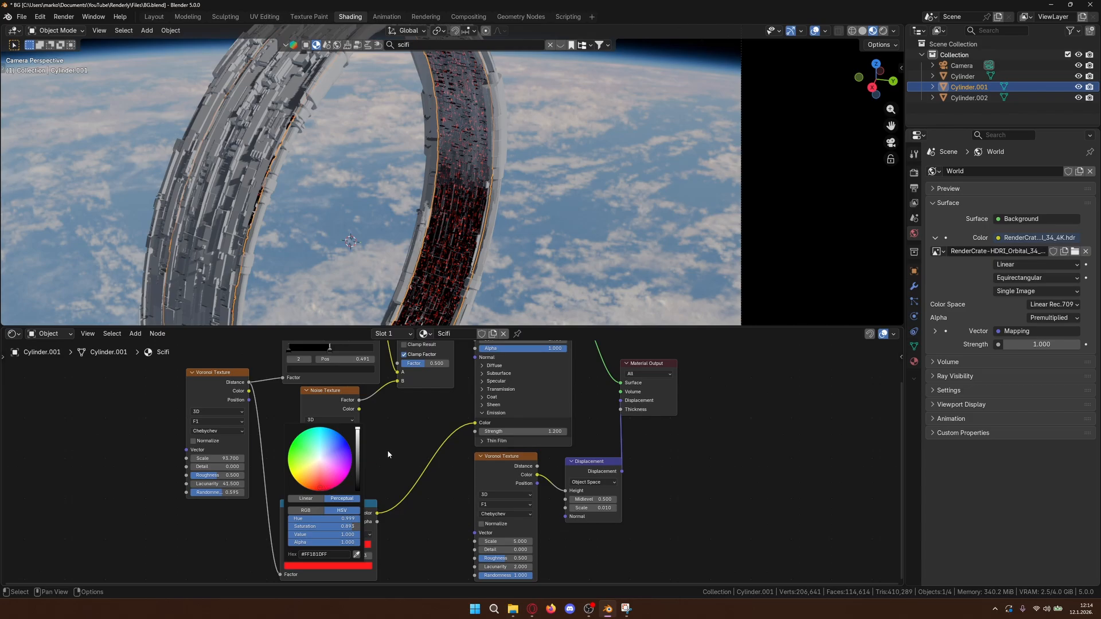
- Set the Add node's Factor to 0.474 and move the base-color Color Ramp's black stop to position 0.975
middle_drag(421, 411, 419, 498)
mouse_move(430, 451)
mouse_down()
mouse_move(393, 452)
mouse_move(482, 452)
mouse_move(422, 454)
mouse_up()
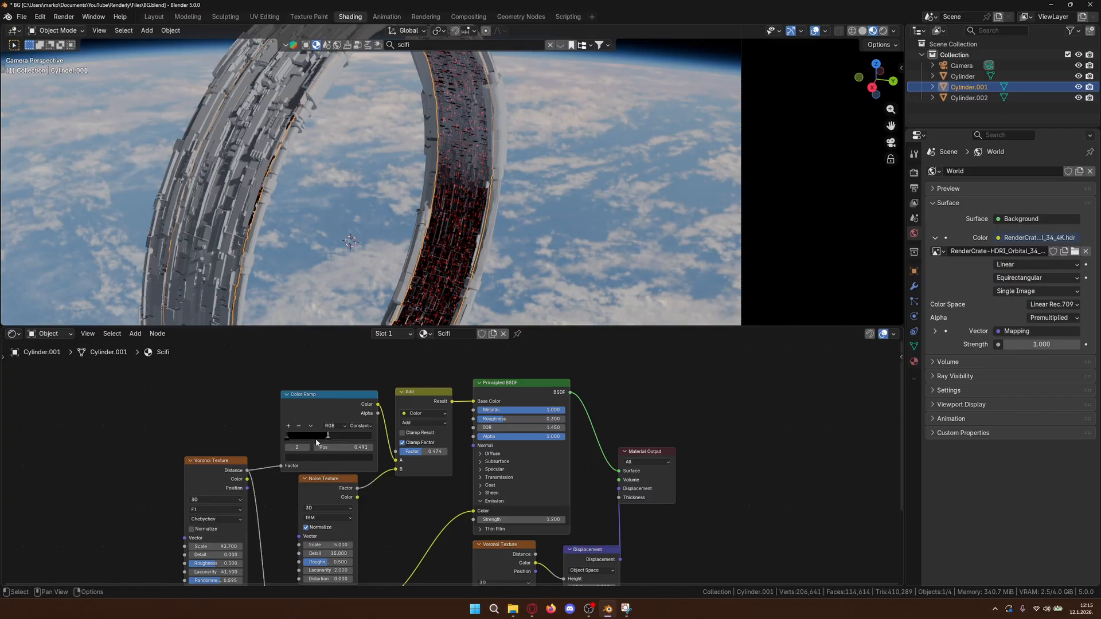
drag(287, 440, 388, 446)
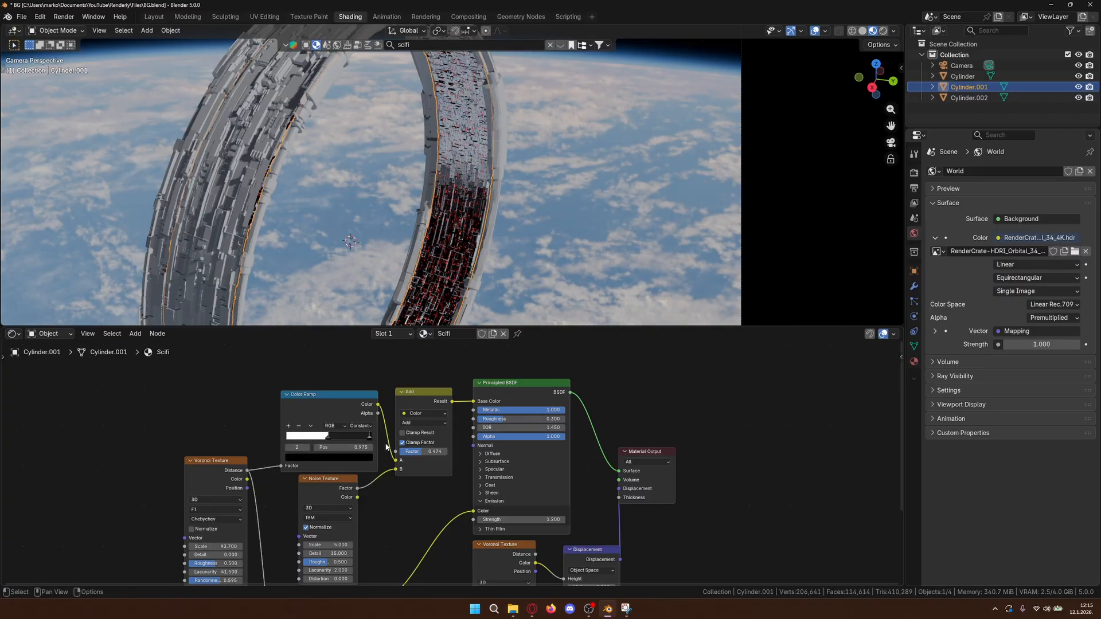
click(600, 240)
middle_drag(599, 239, 389, 376)
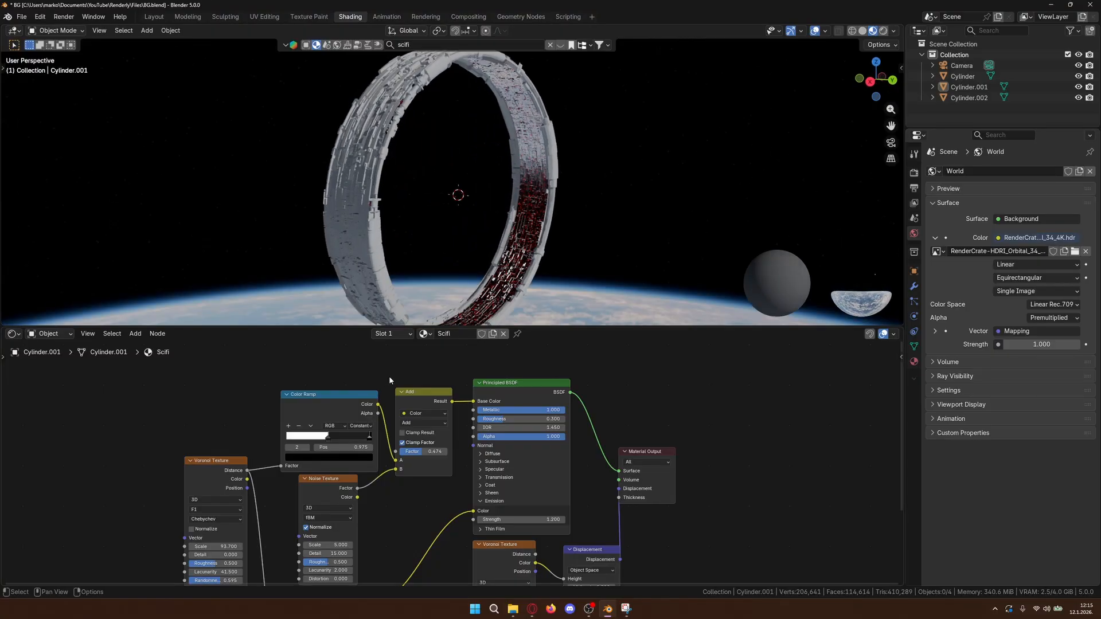
- Rearrange the base-color Color Ramp's stops so black comes before white, with the white stop at position 0.541
drag(370, 440, 341, 435)
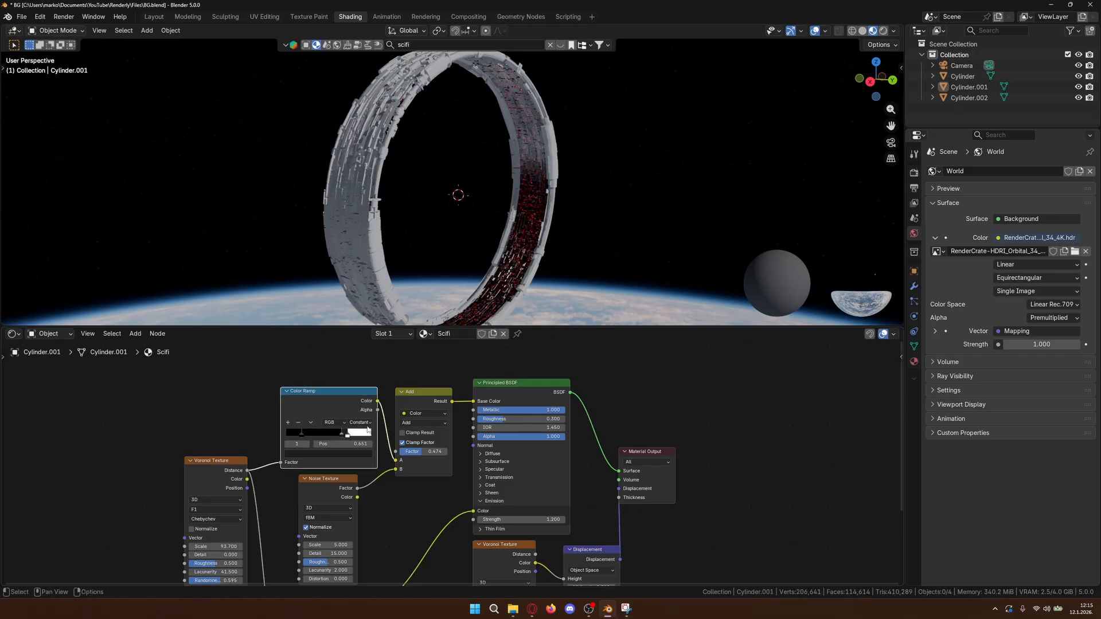
scroll(549, 195, up, 3)
scroll(685, 206, up, 5)
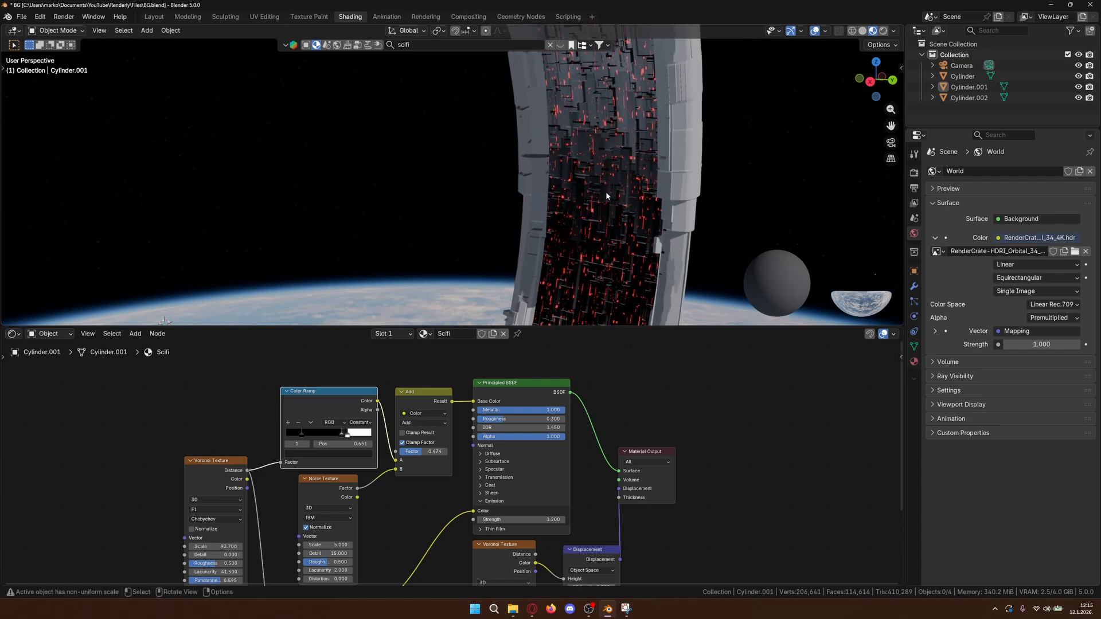
mouse_move(347, 438)
mouse_down()
mouse_move(330, 441)
mouse_move(339, 442)
mouse_up()
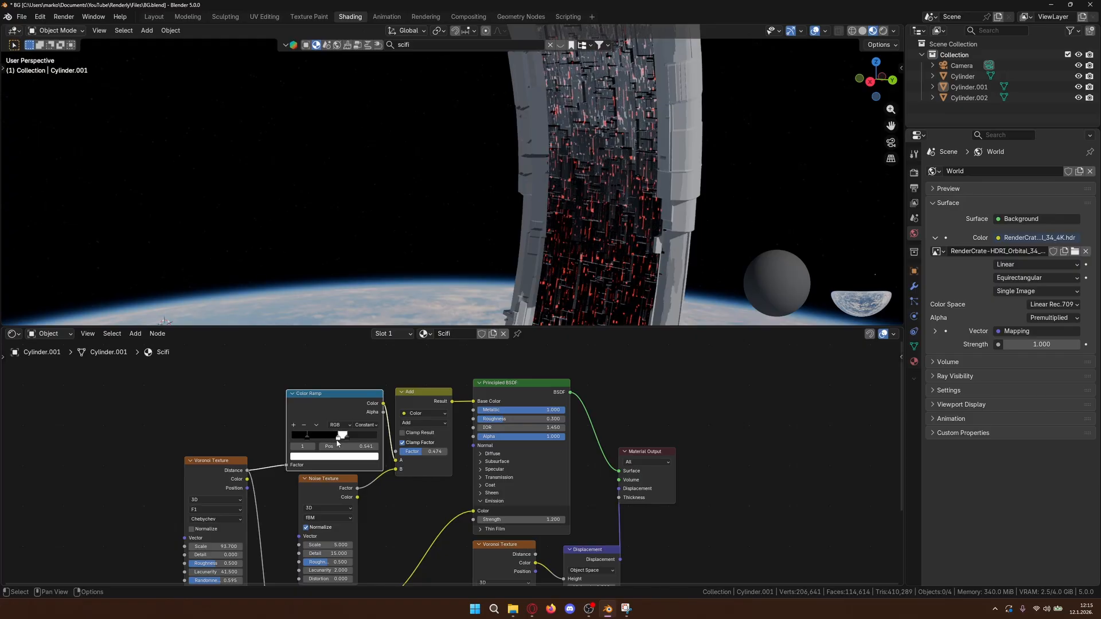
- Set the Principled BSDF's Emission Strength to 21.9
scroll(427, 528, down, 4)
middle_drag(585, 549, 498, 496)
scroll(407, 496, up, 3)
middle_drag(320, 441, 368, 504)
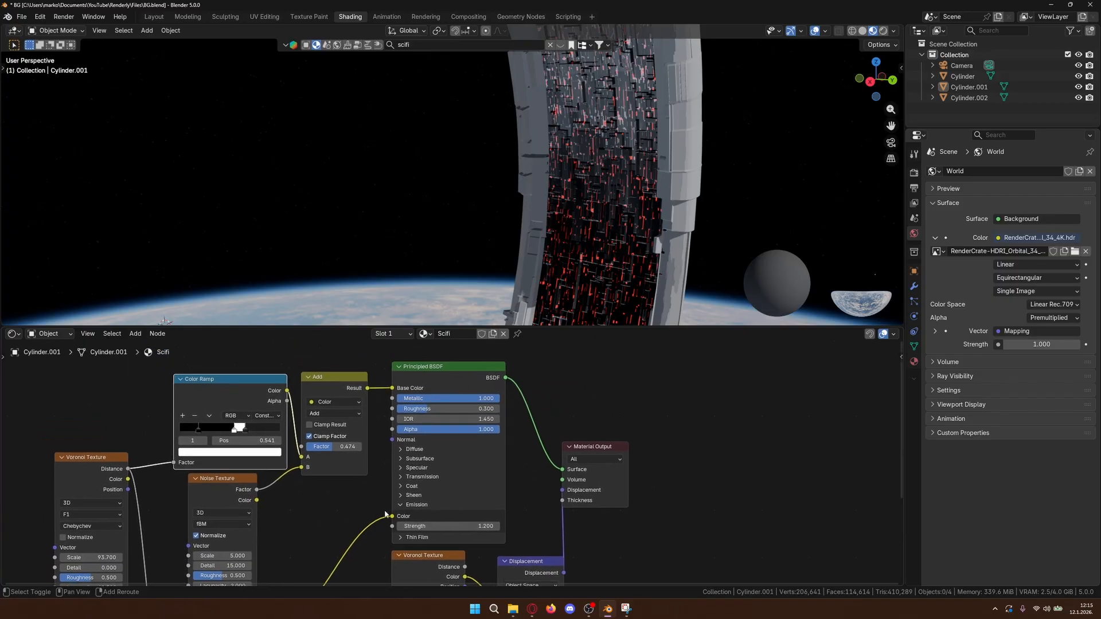
drag(439, 526, 529, 526)
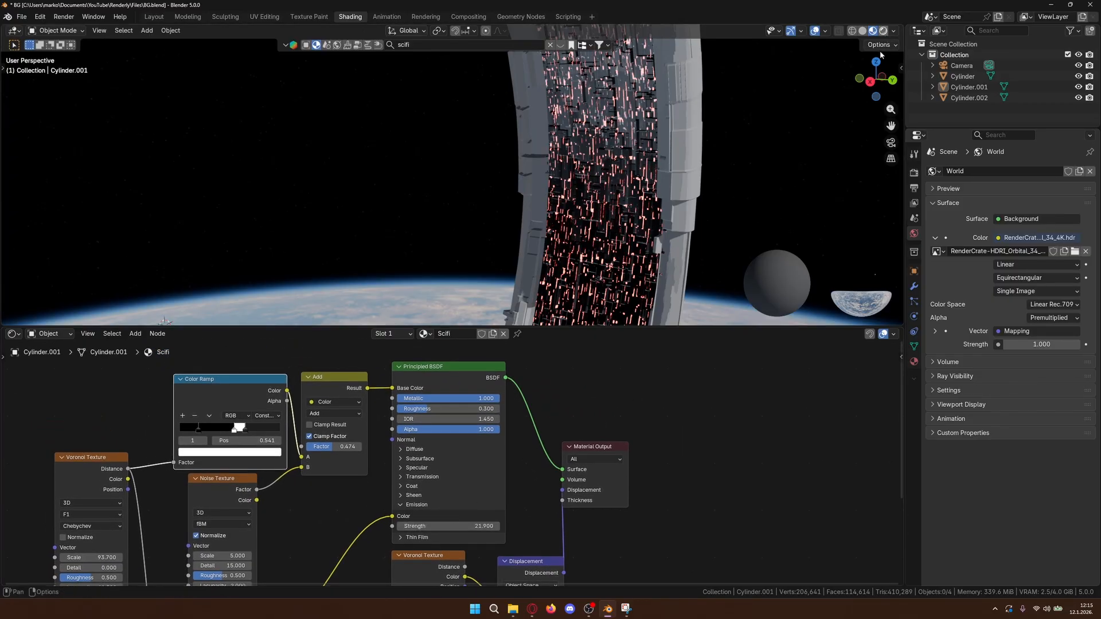
- Inspect the ring's emissive panels in Rendered viewport shading, close up and from farther away
click(883, 31)
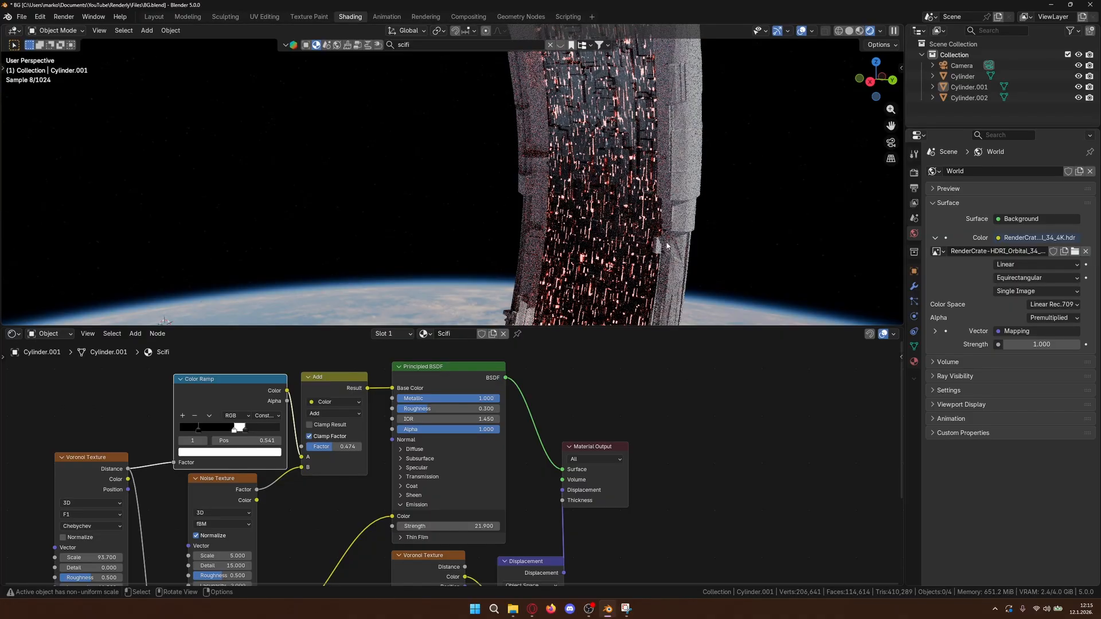
middle_drag(625, 275, 580, 138)
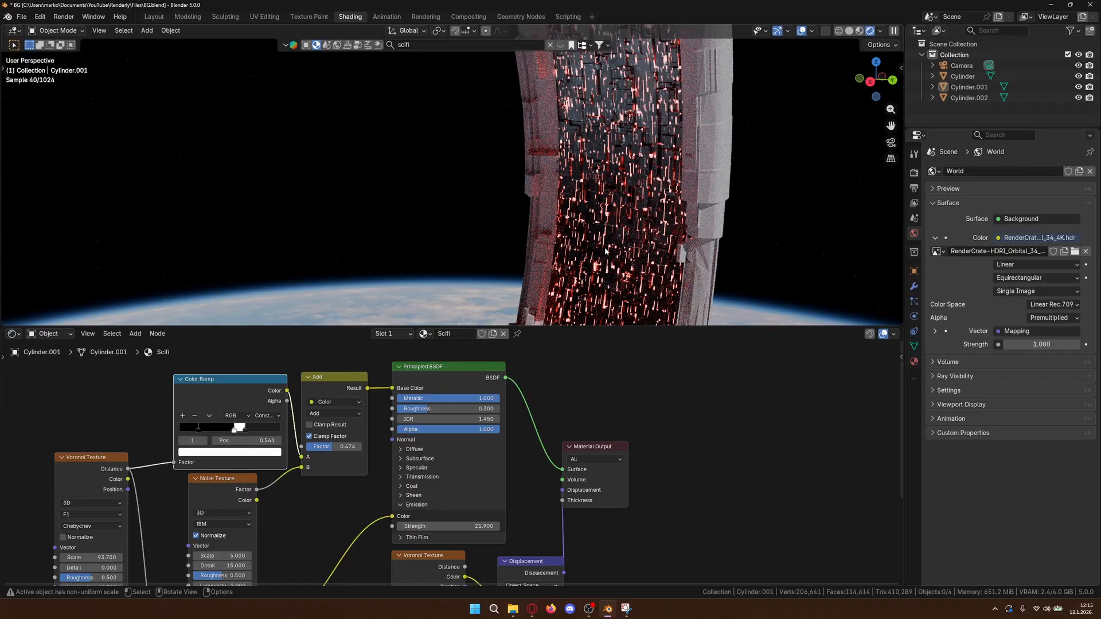
mouse_move(606, 251)
middle_down()
mouse_move(599, 241)
mouse_move(607, 250)
middle_up()
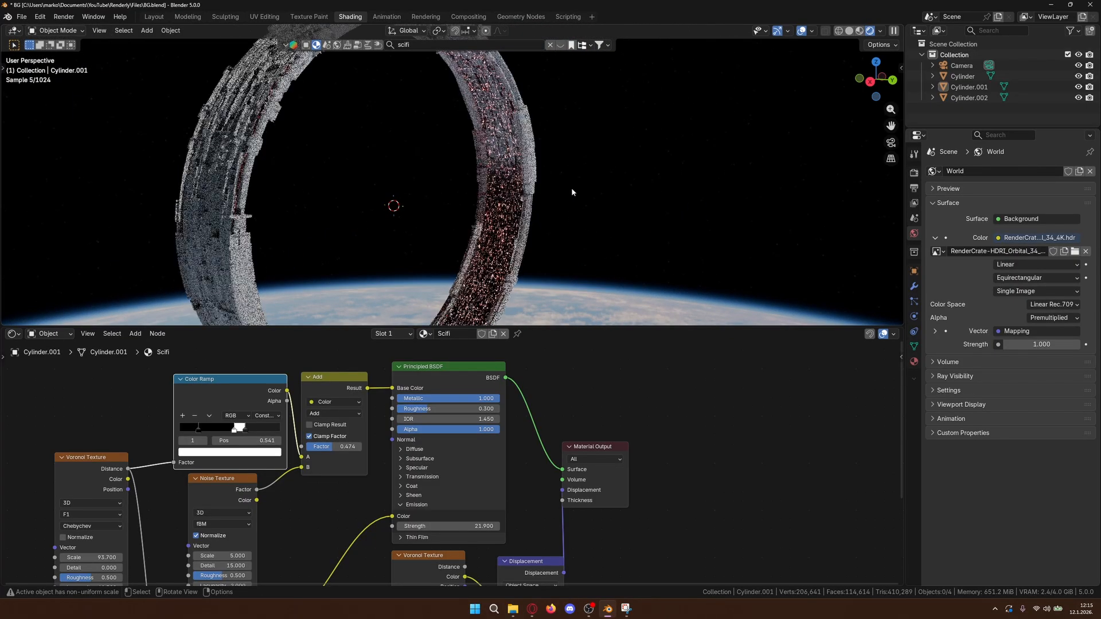
middle_drag(582, 186, 872, 24)
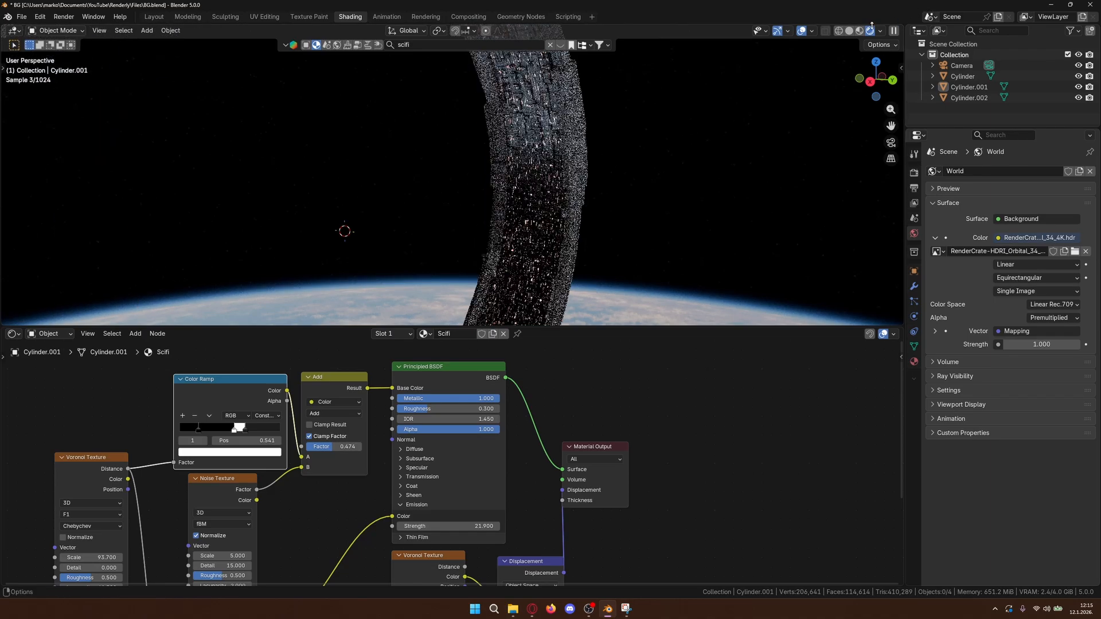
- Return to Material Preview shading, look through the camera and enlarge the 3D viewport
click(859, 30)
key(KP_0)
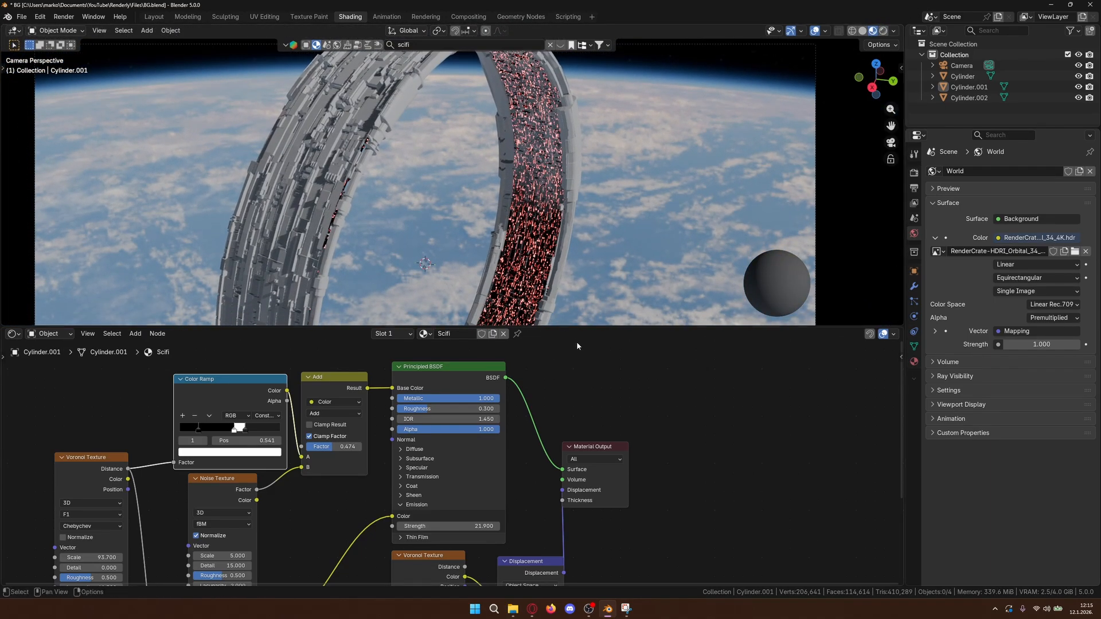
drag(581, 326, 607, 354)
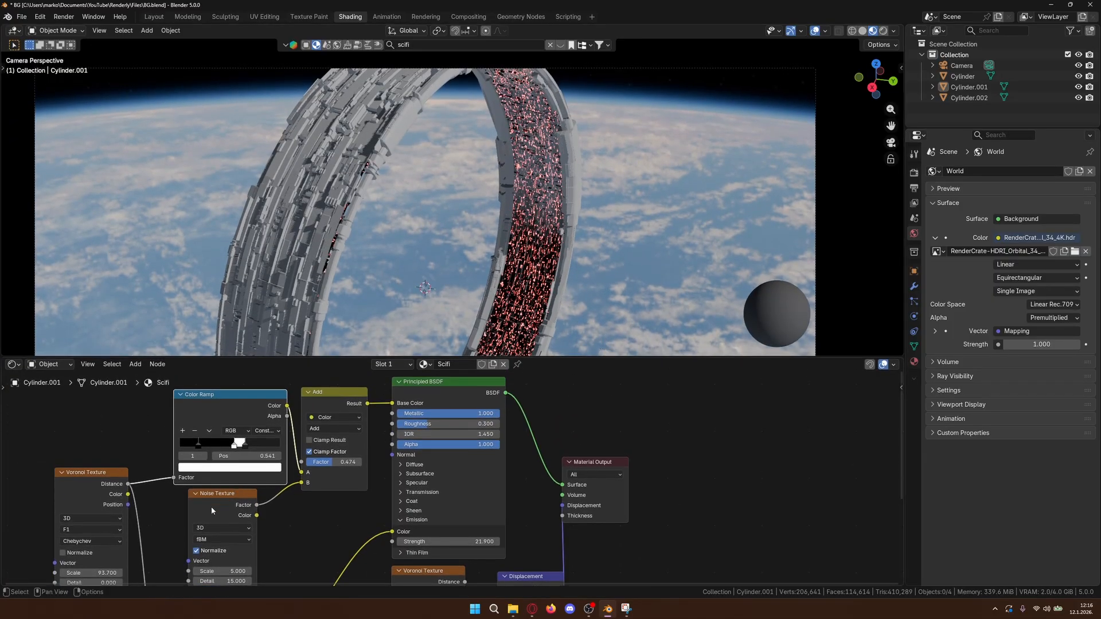
- Set the base-color Voronoi Texture's Scale to 47.5 and the Principled BSDF's Emission Strength to 1.6
mouse_move(109, 573)
mouse_down()
mouse_move(89, 572)
mouse_move(100, 573)
mouse_up()
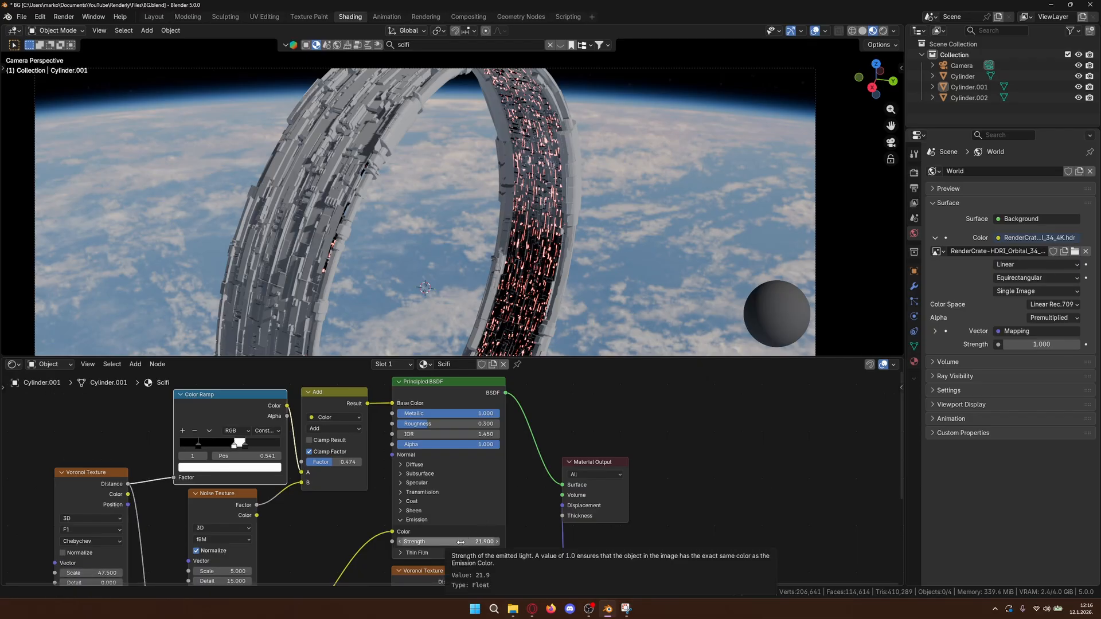
drag(461, 542, 401, 542)
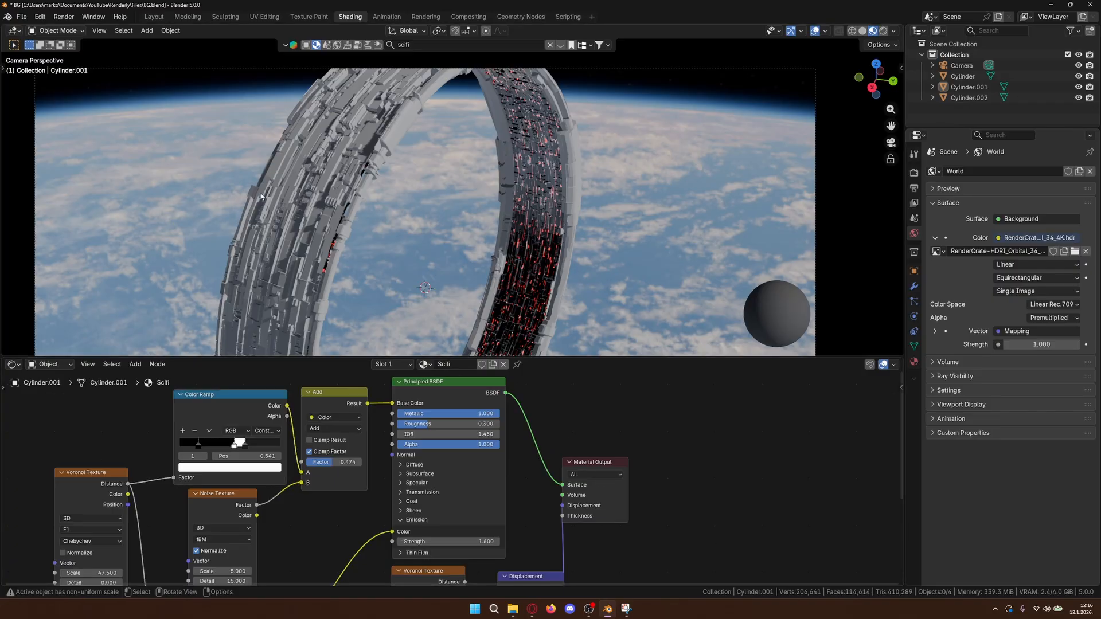
- Assign the existing Scifi material to the outer ring band, Cylinder.002
click(519, 298)
click(429, 365)
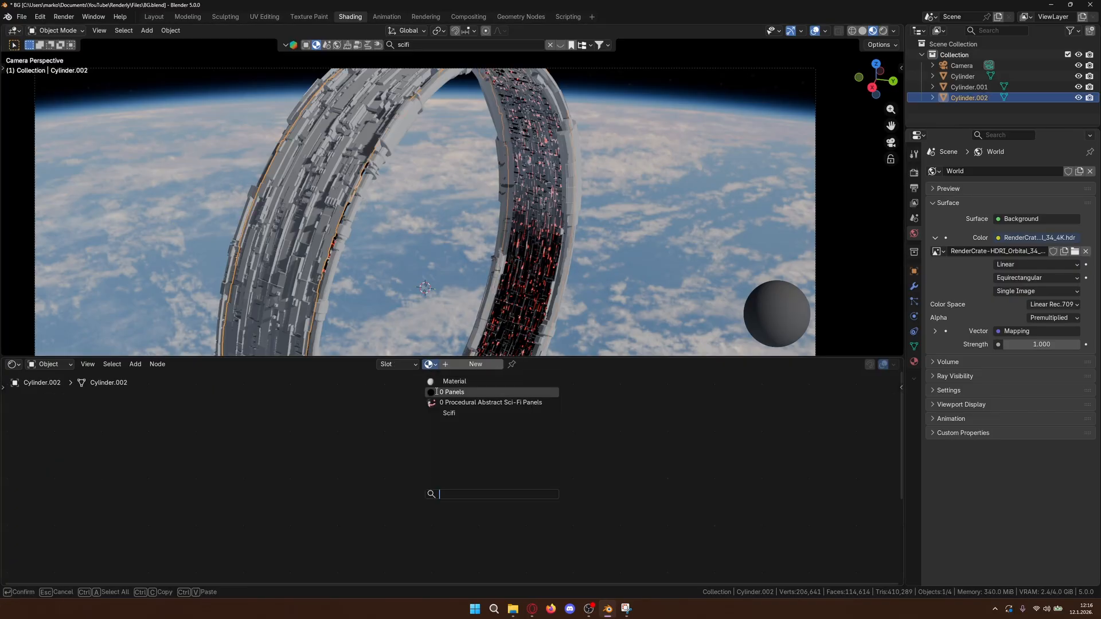
click(450, 413)
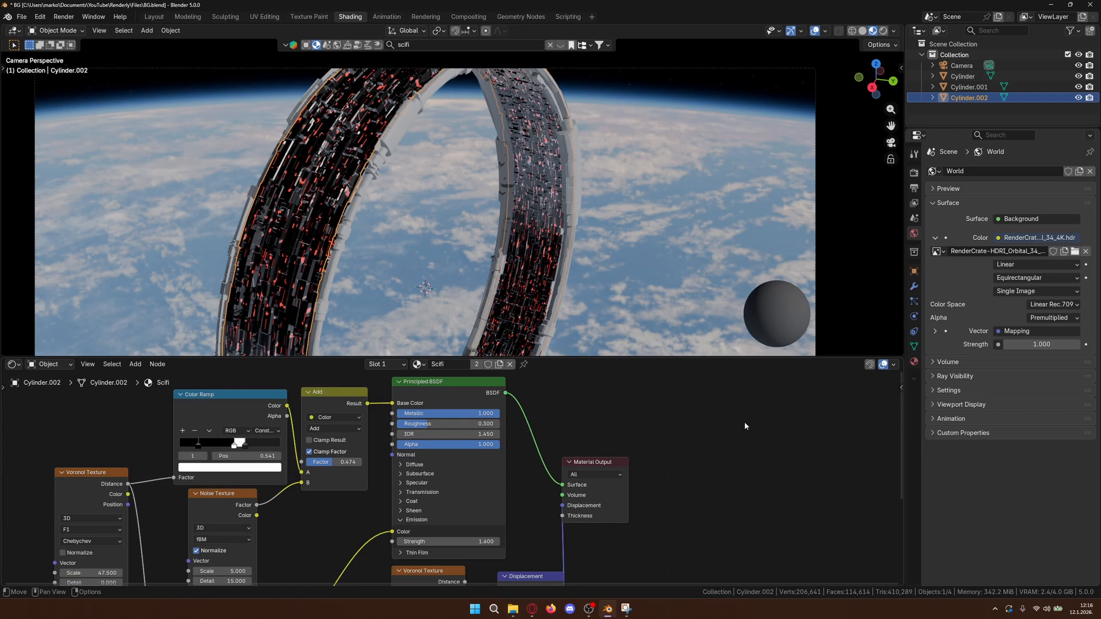
- Assign the Scifi material to the ring frame, Cylinder, and make it an independent copy named Scifi.001
scroll(460, 254, down, 2)
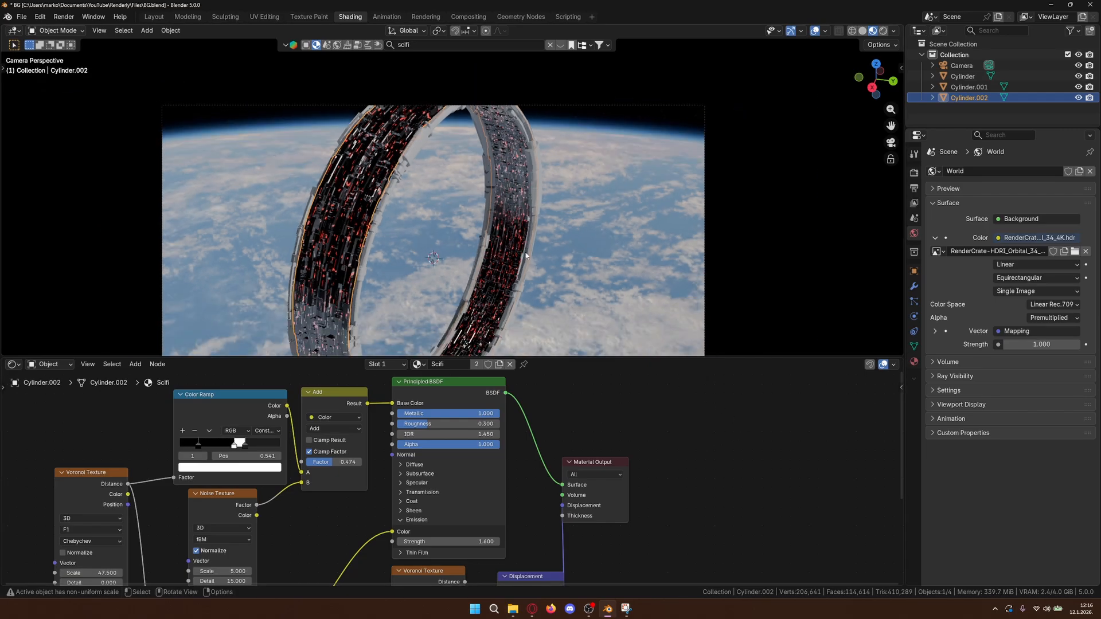
scroll(422, 215, up, 2)
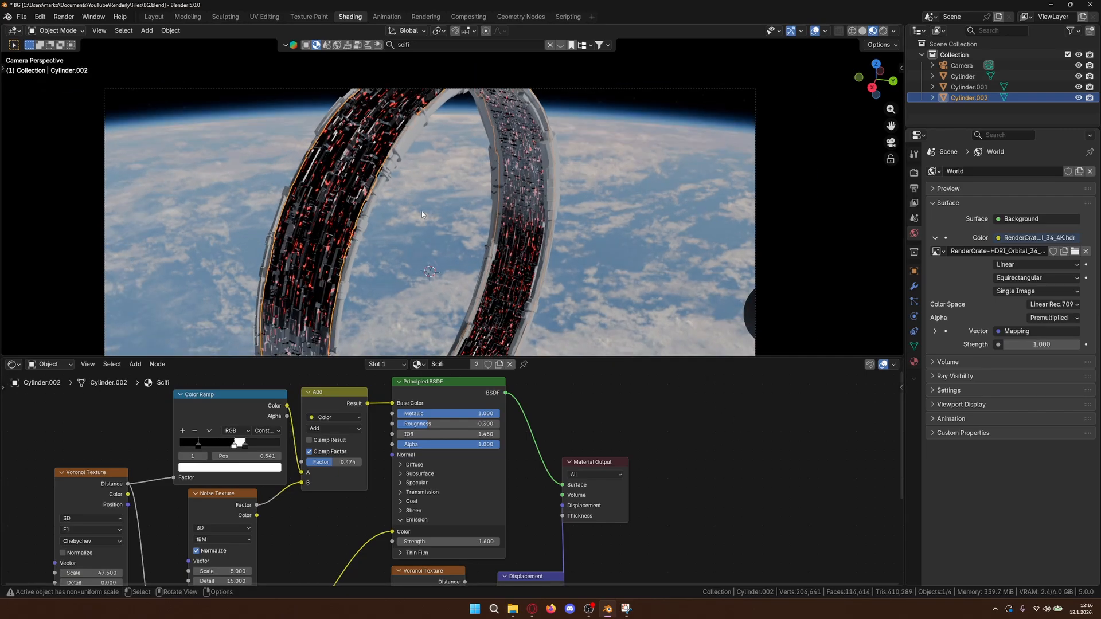
click(401, 157)
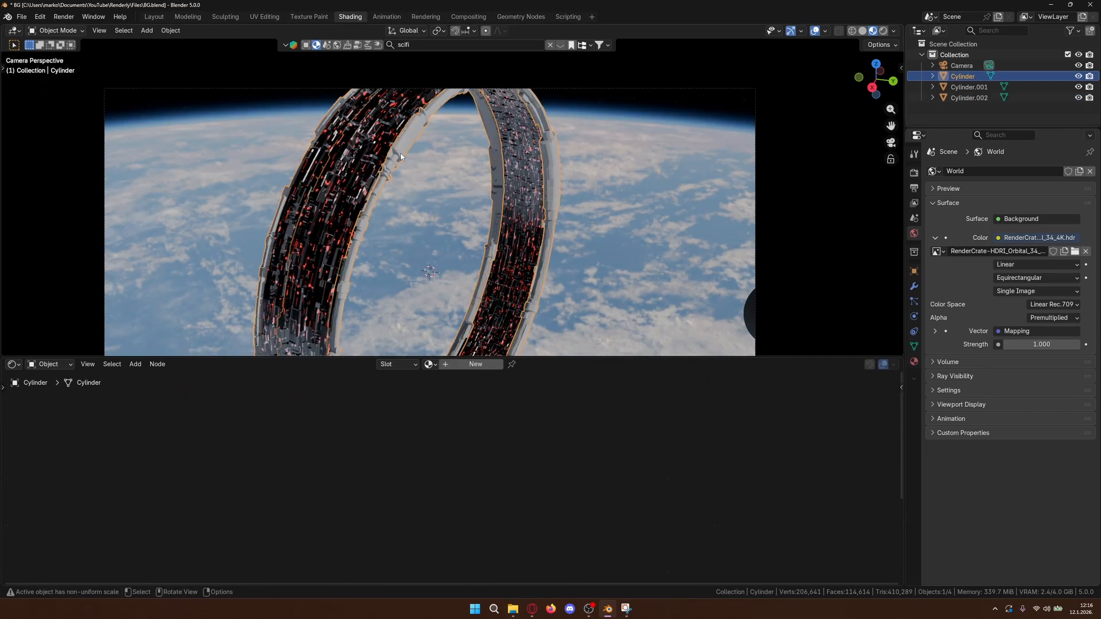
click(429, 364)
click(447, 414)
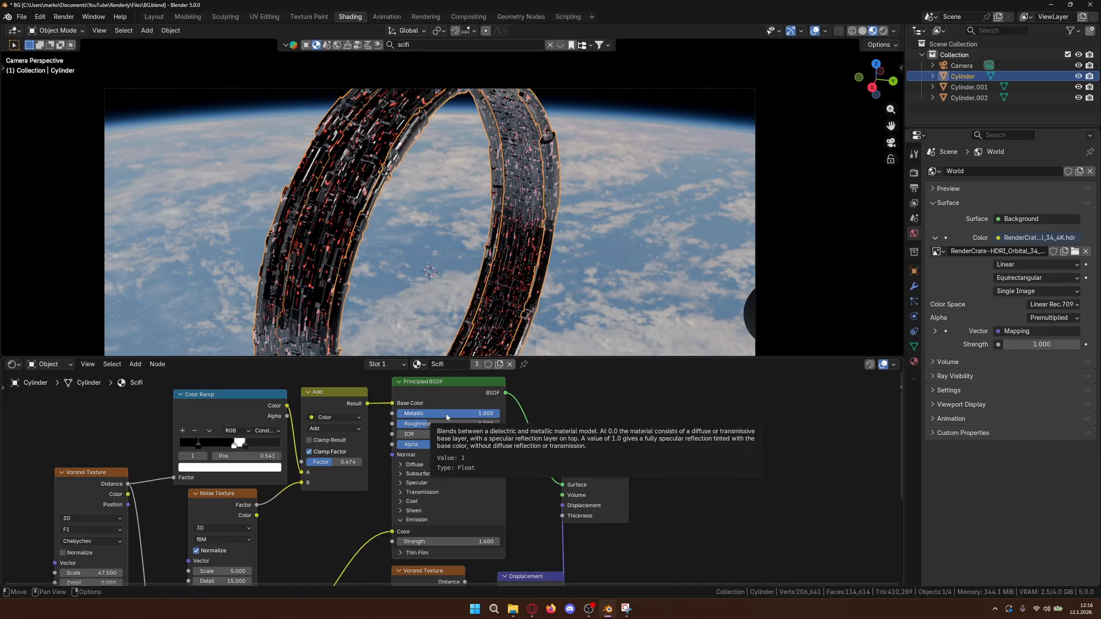
click(499, 368)
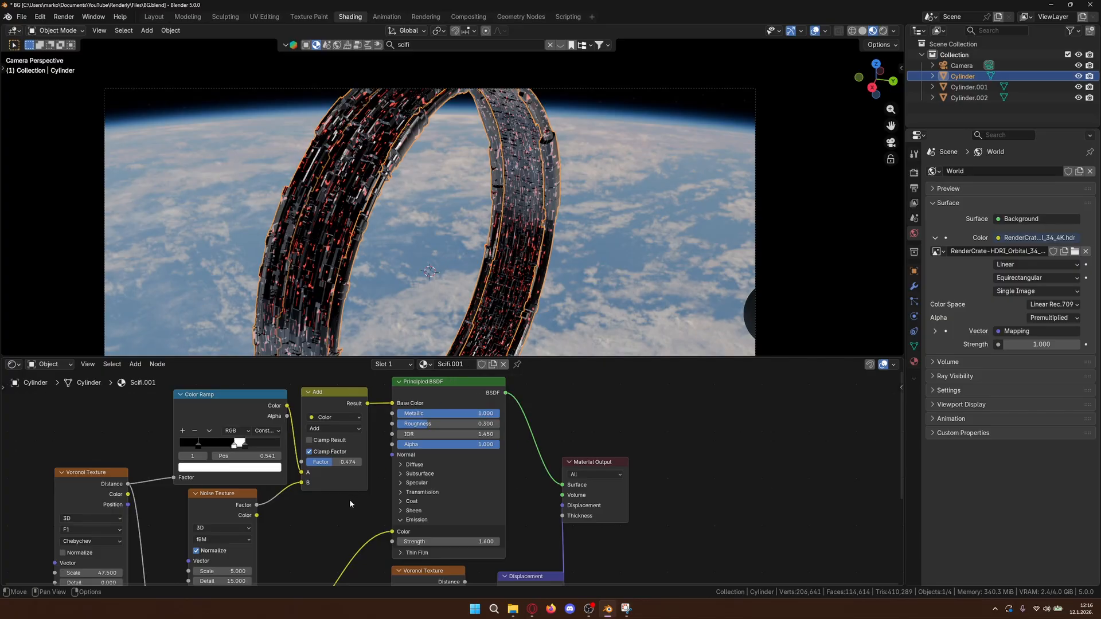
- Change the red stop of Scifi.001's emission Color Ramp to yellow
middle_drag(358, 510, 377, 380)
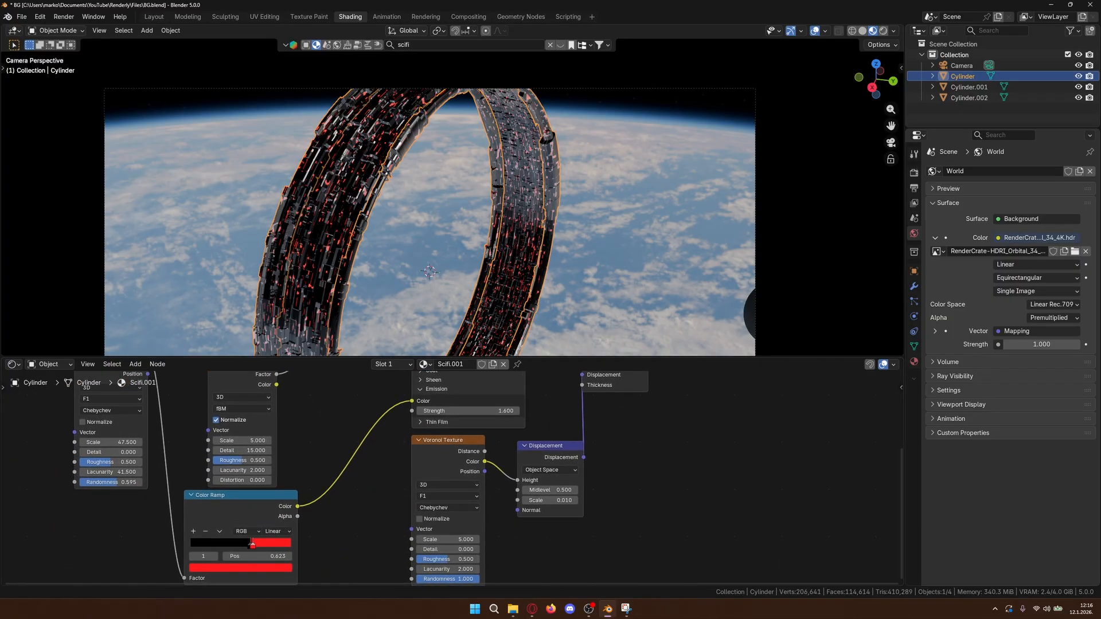
click(279, 568)
click(261, 567)
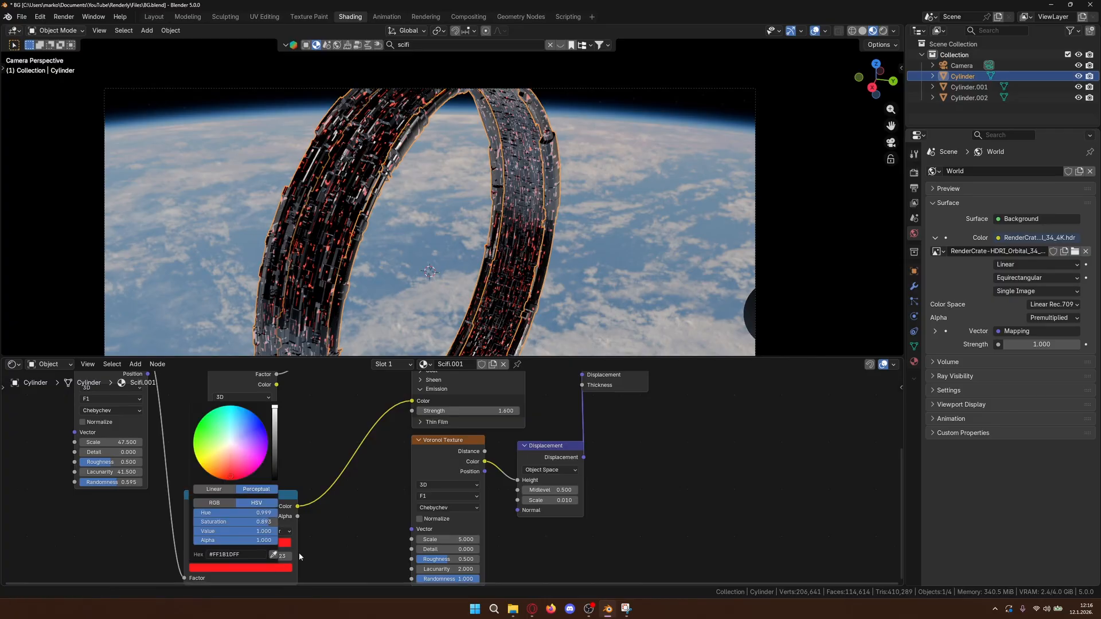
click(259, 568)
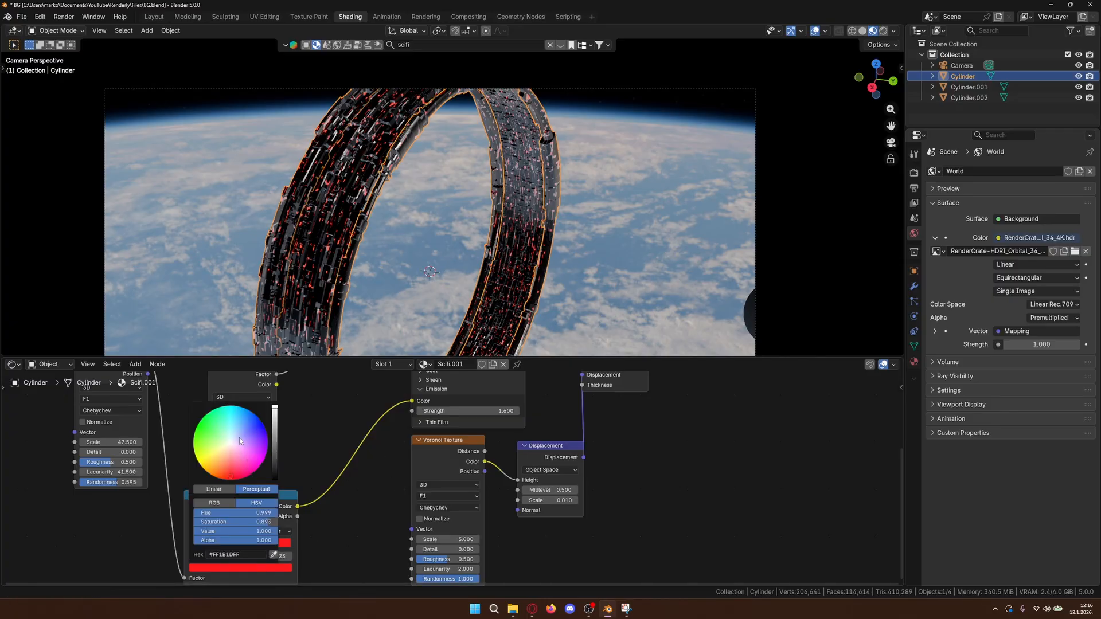
mouse_move(239, 438)
mouse_down()
mouse_move(213, 435)
mouse_move(213, 461)
mouse_move(202, 459)
mouse_move(216, 462)
mouse_up()
- Set Scifi.001's Roughness to 0.111 and the Add node's Factor to 0.395
middle_drag(342, 445, 369, 520)
scroll(378, 463, up, 3)
middle_drag(378, 464, 405, 523)
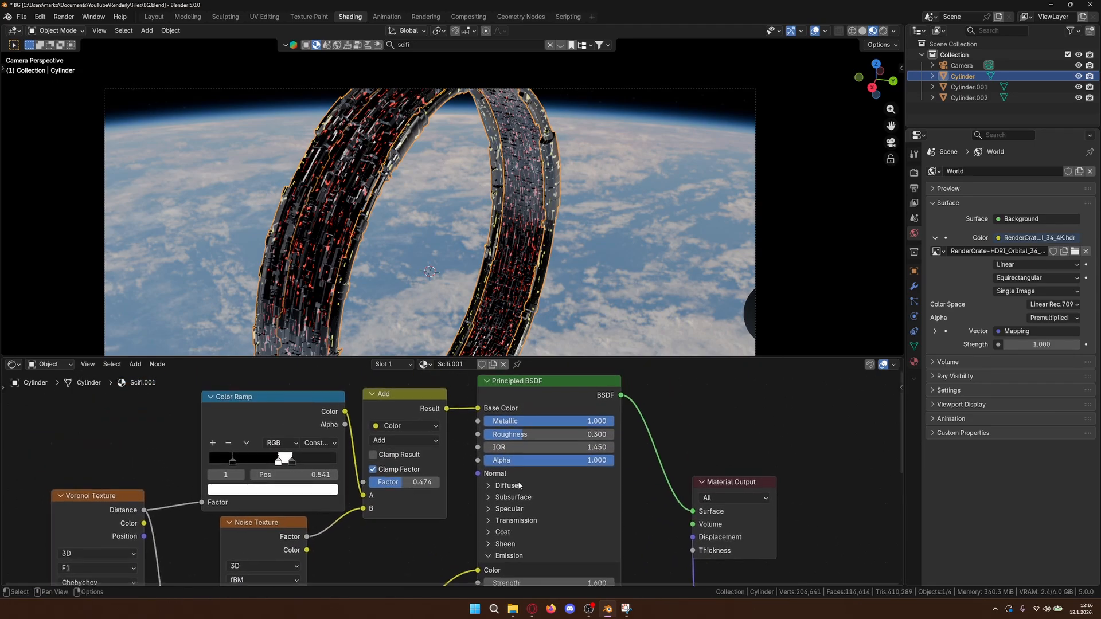
mouse_move(521, 436)
mouse_down()
mouse_move(617, 435)
mouse_move(485, 435)
mouse_move(499, 435)
mouse_up()
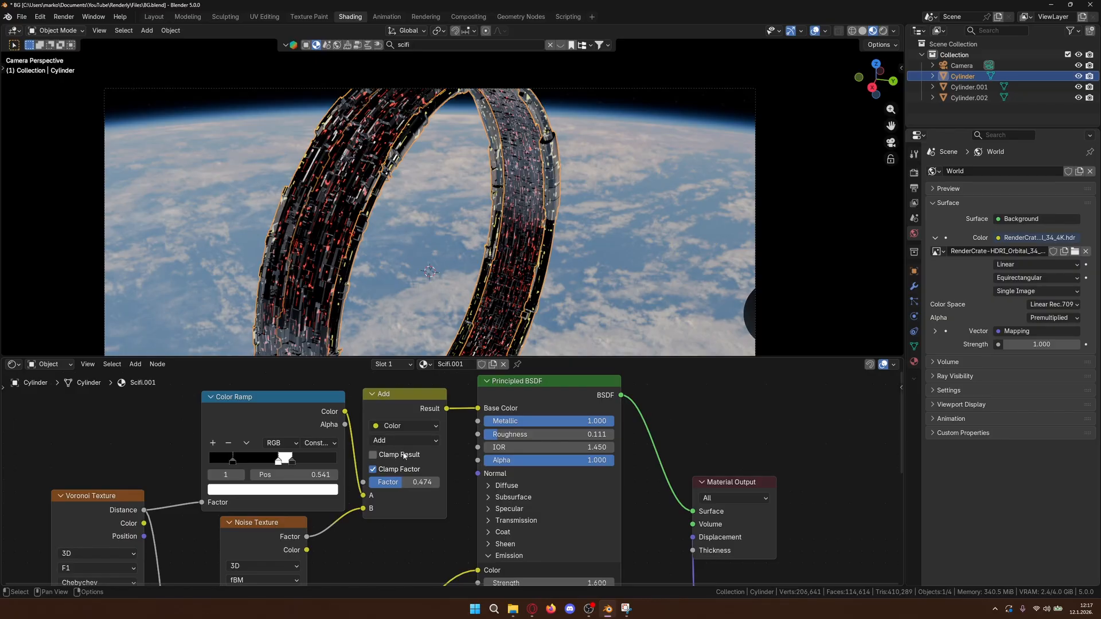
mouse_move(404, 482)
mouse_down()
mouse_move(371, 482)
mouse_move(396, 482)
mouse_up()
- Move the base-color Color Ramp's white stop to position 0.516, set the Roughness to 0.642 and deselect the ring frame
mouse_move(294, 463)
mouse_down()
mouse_move(264, 468)
mouse_move(274, 460)
mouse_up()
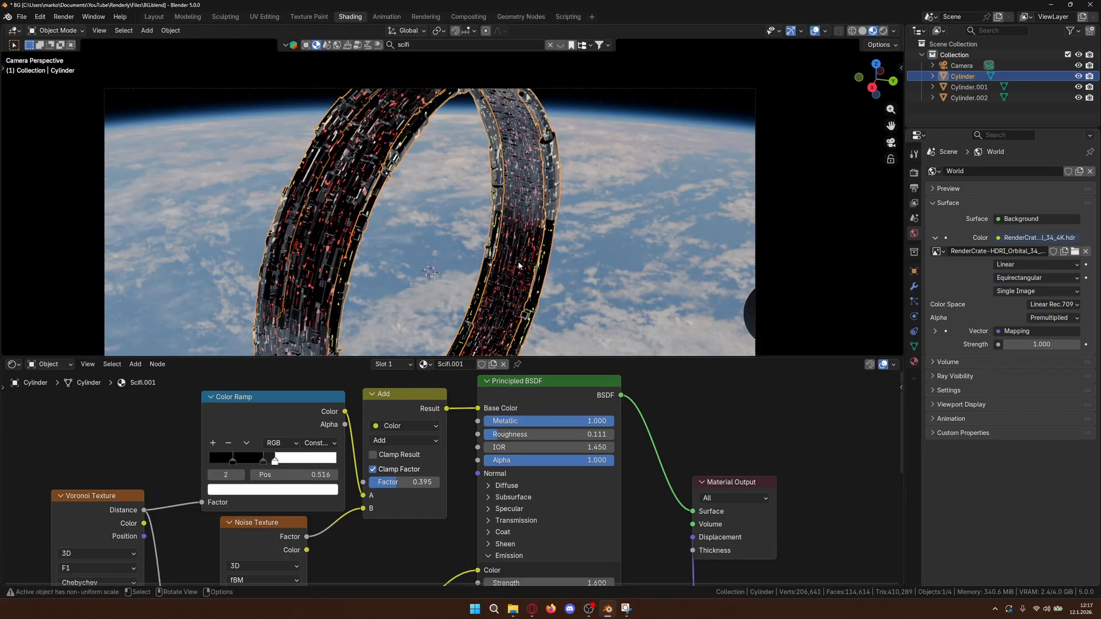
drag(537, 434, 605, 434)
click(797, 249)
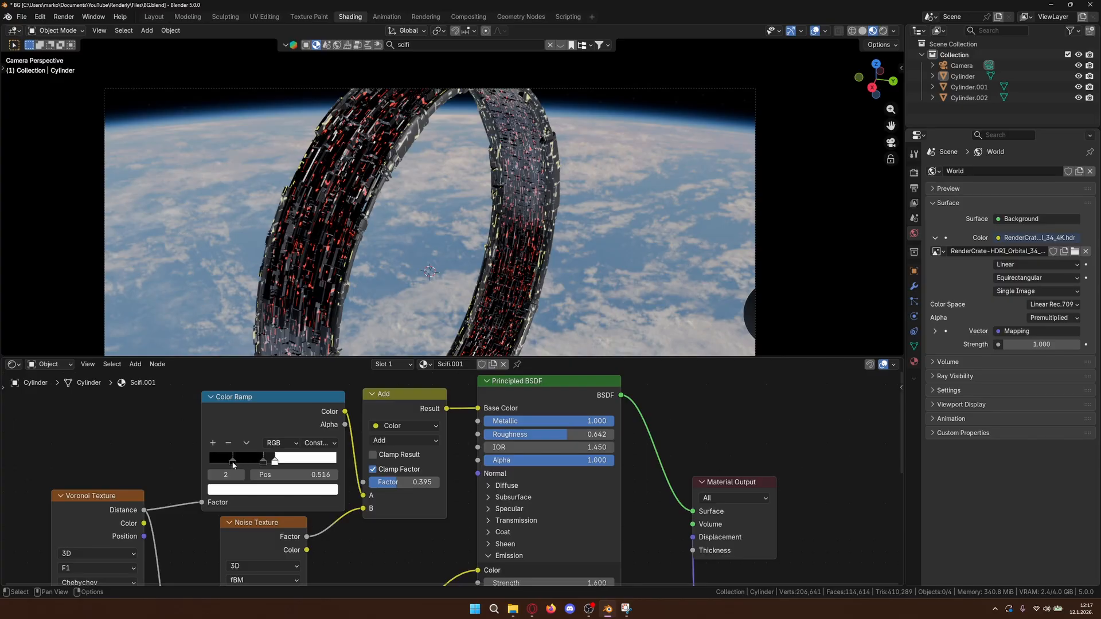
- Gather the base-color Color Ramp's dark stops at its start and move the white stop to position 0.747
drag(232, 462, 345, 468)
drag(278, 464, 204, 464)
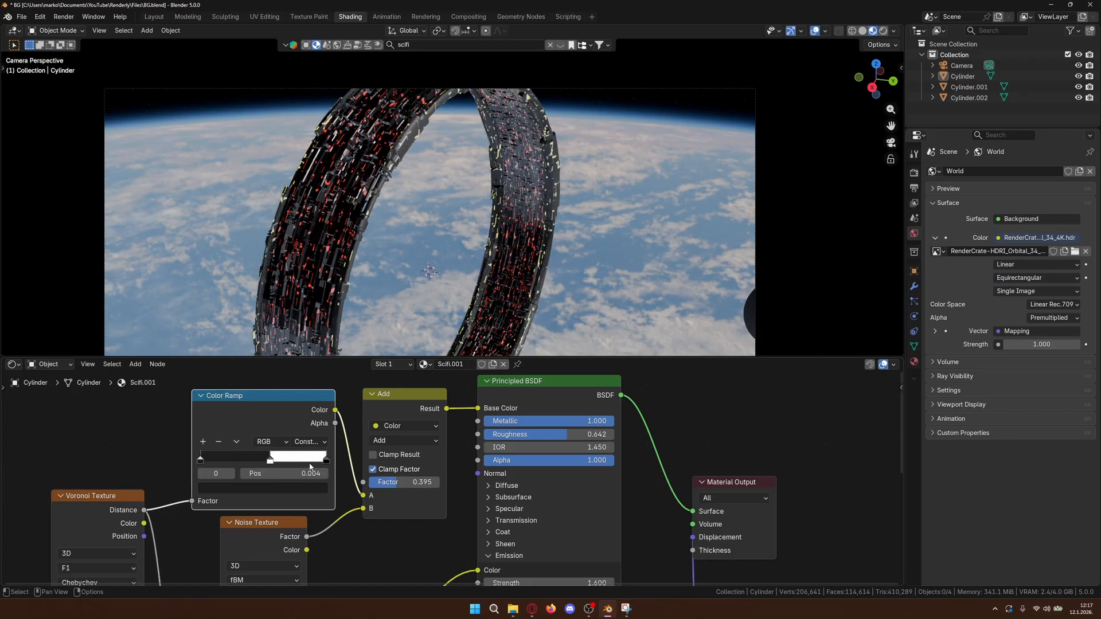
drag(325, 461, 198, 462)
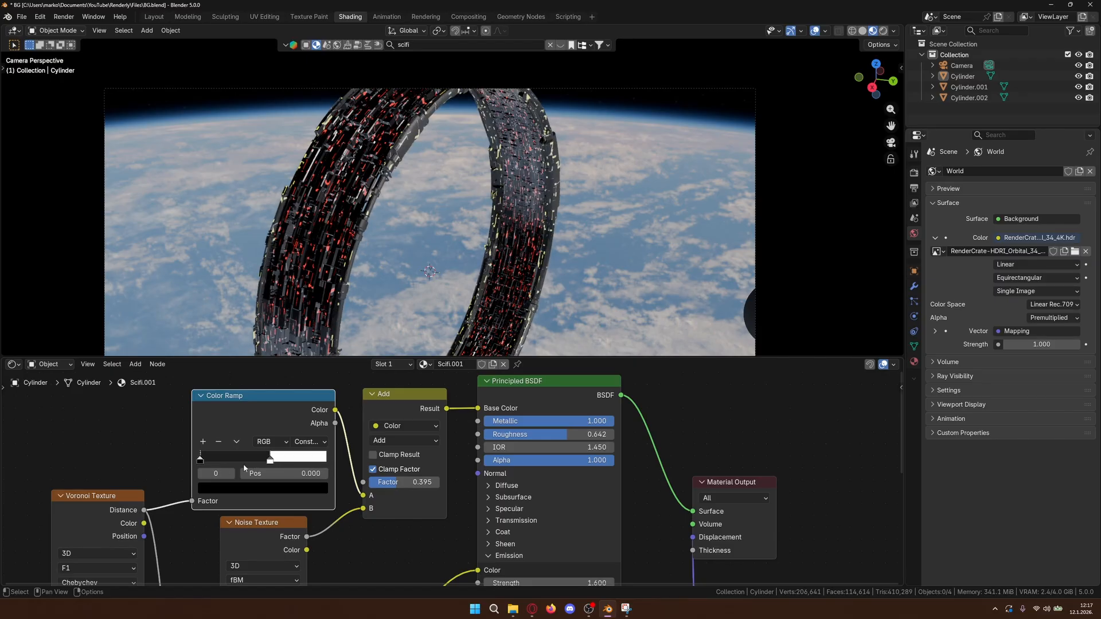
mouse_move(273, 465)
mouse_down()
mouse_move(325, 462)
mouse_move(279, 459)
mouse_up()
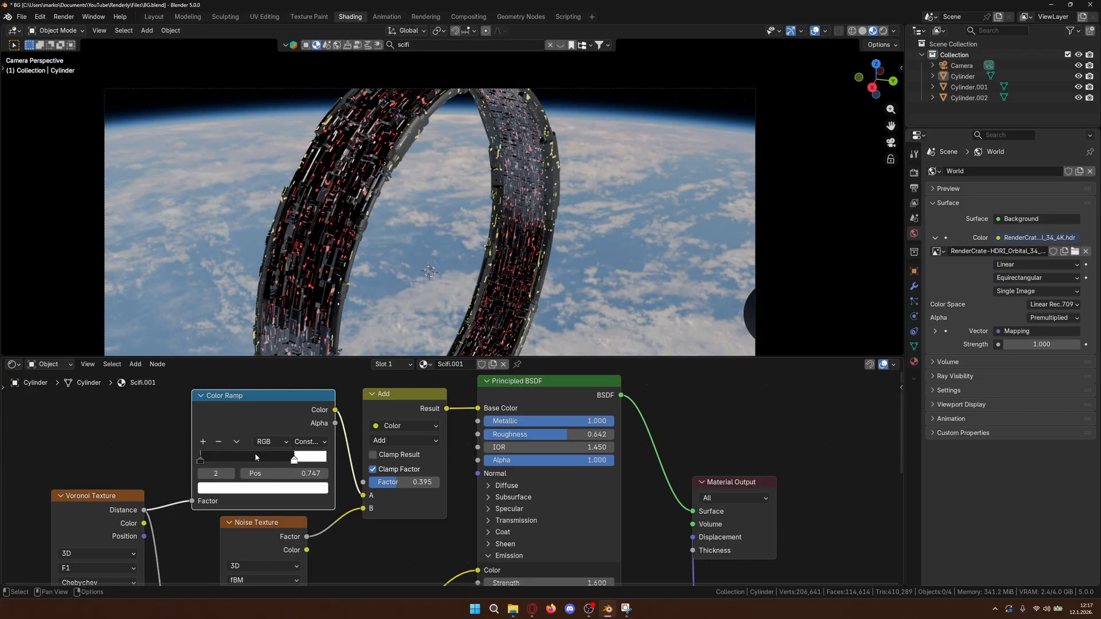
- Delete the base-color Color Ramp's white stop, place its second dark stop at 1.000, and set the Add node's Factor to 0.134
click(220, 443)
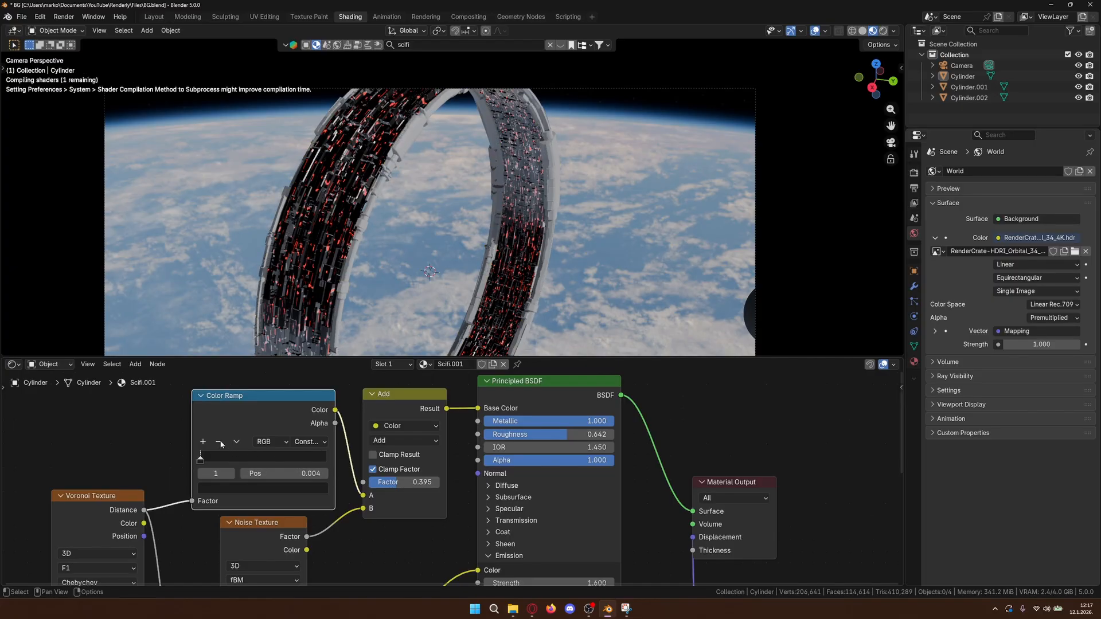
drag(213, 465, 330, 463)
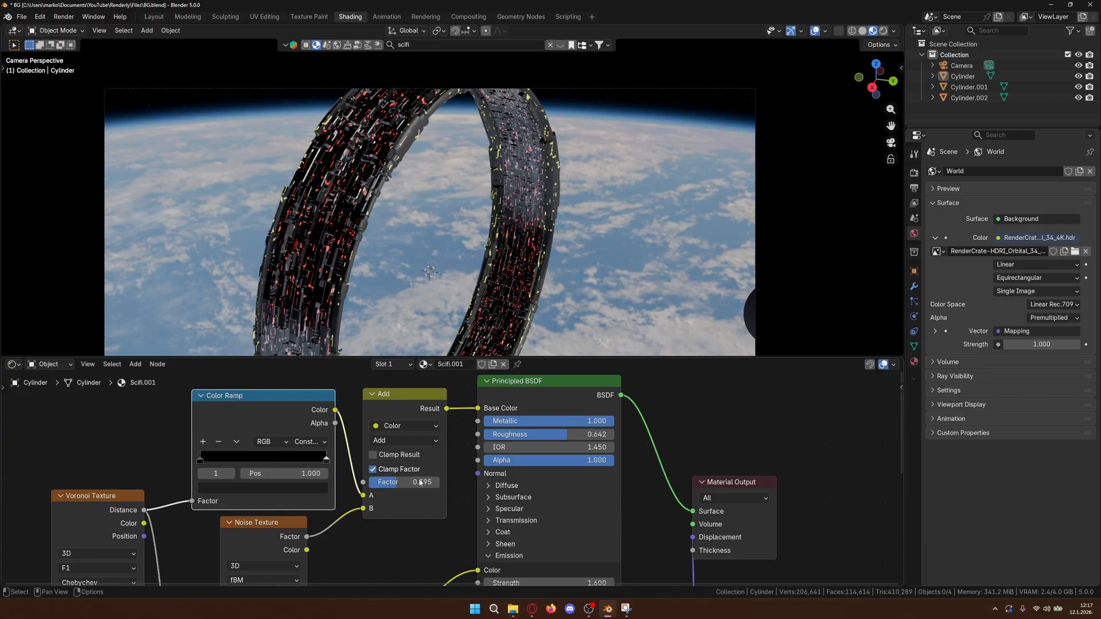
drag(401, 482, 379, 485)
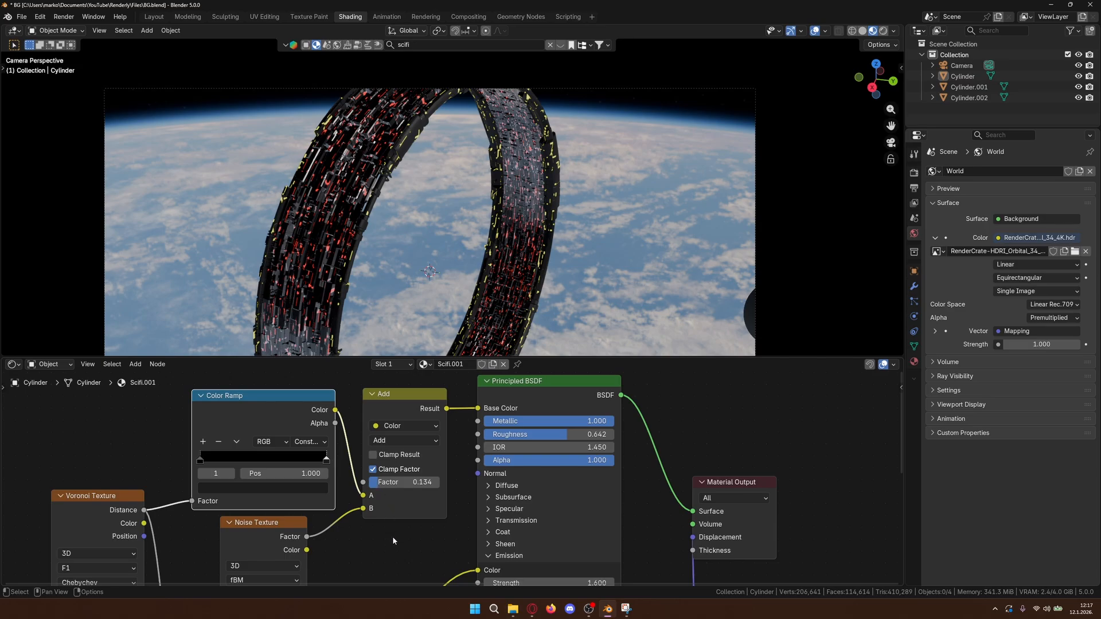
shift+scroll(344, 459, down, 8)
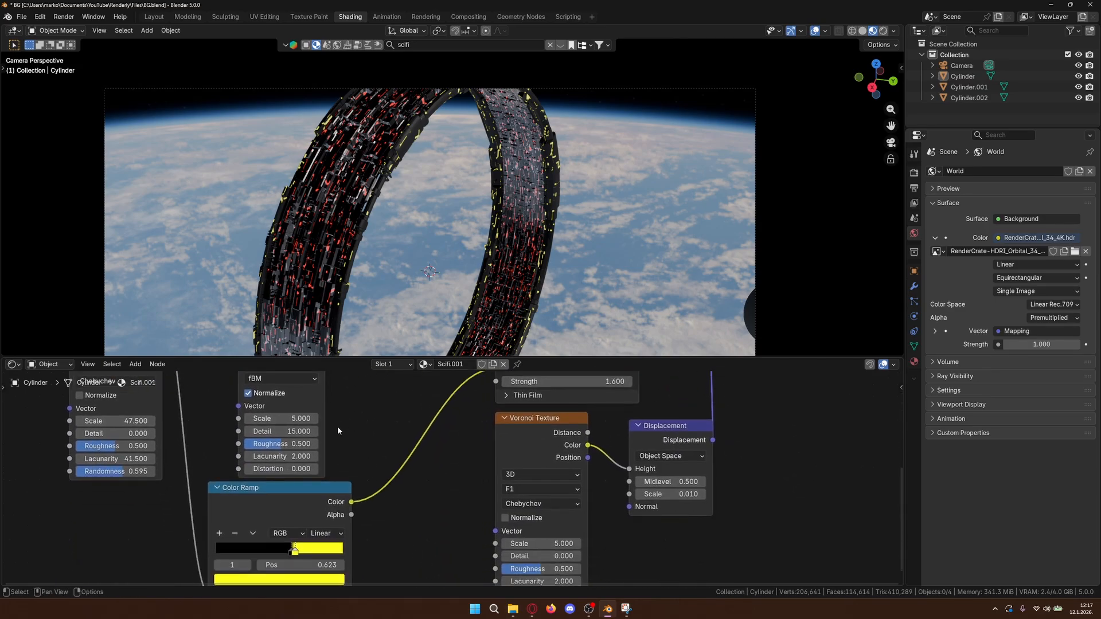
drag(284, 418, 304, 419)
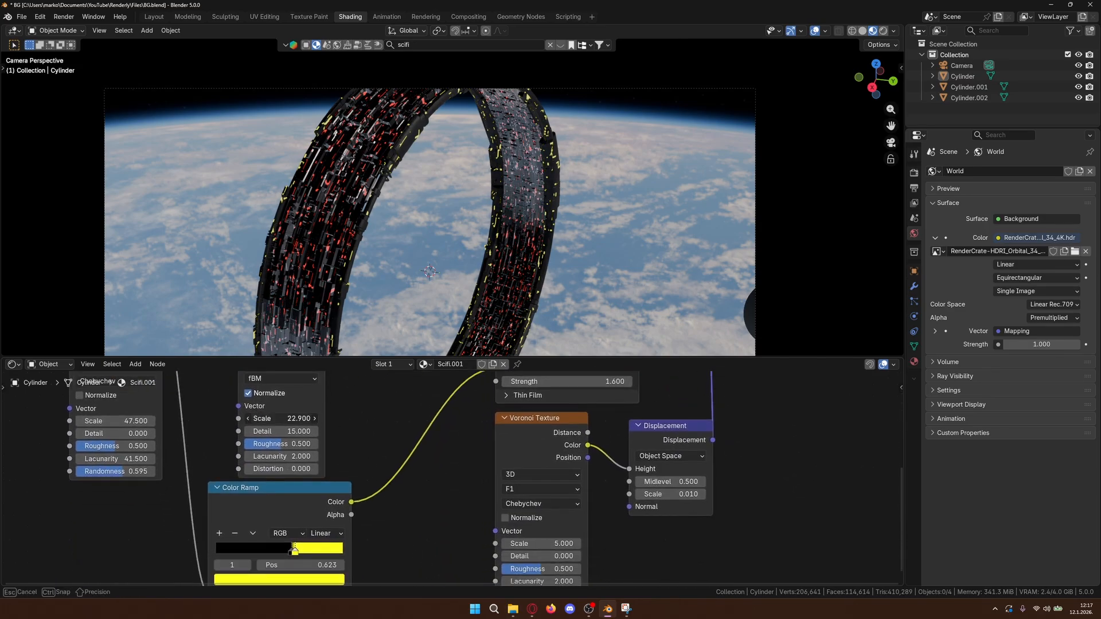
key(Escape)
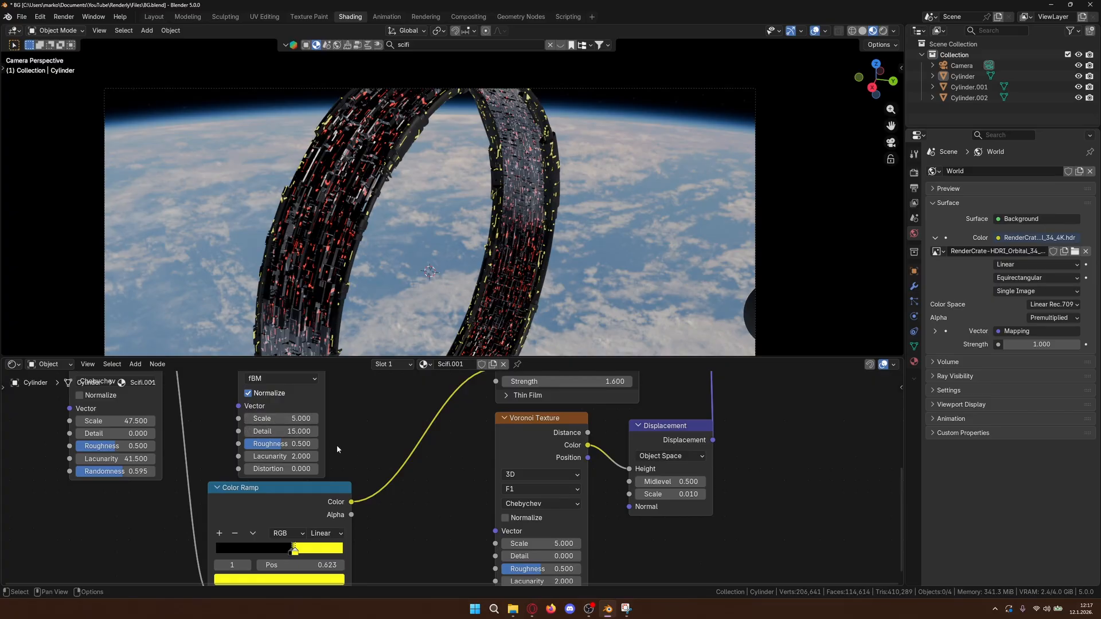
drag(281, 431, 270, 469)
key(Escape)
key(Escape)
- Set the base-color Voronoi Texture's Randomness to 0.312 in Scifi.001 and switch to the Layout workspace
middle_drag(385, 507, 477, 522)
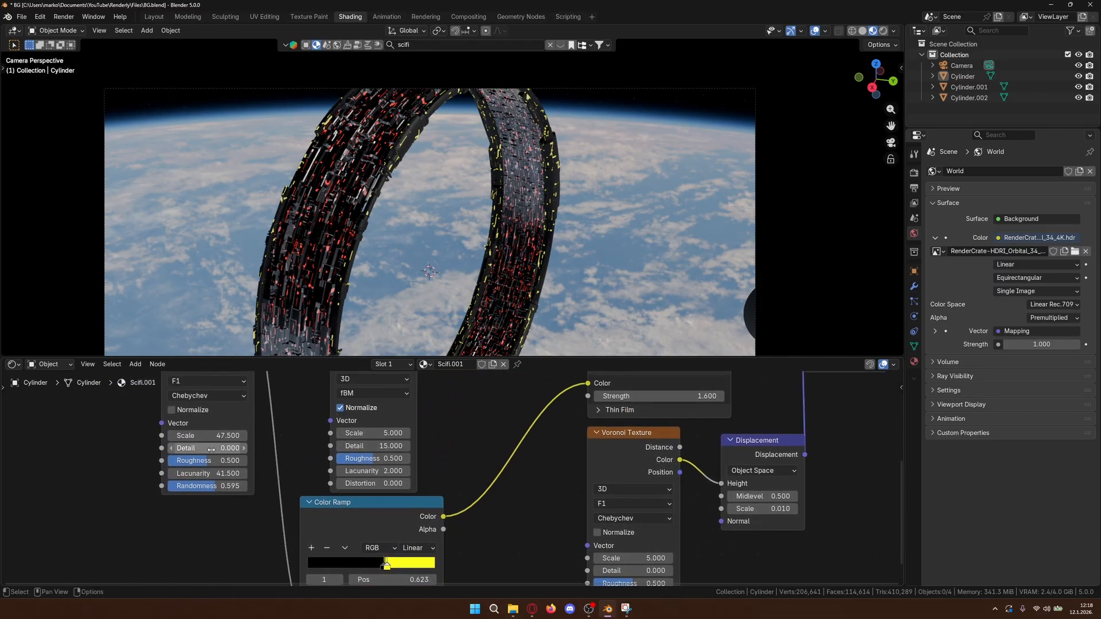
drag(223, 447, 182, 486)
key(ctrl+z)
key(Escape)
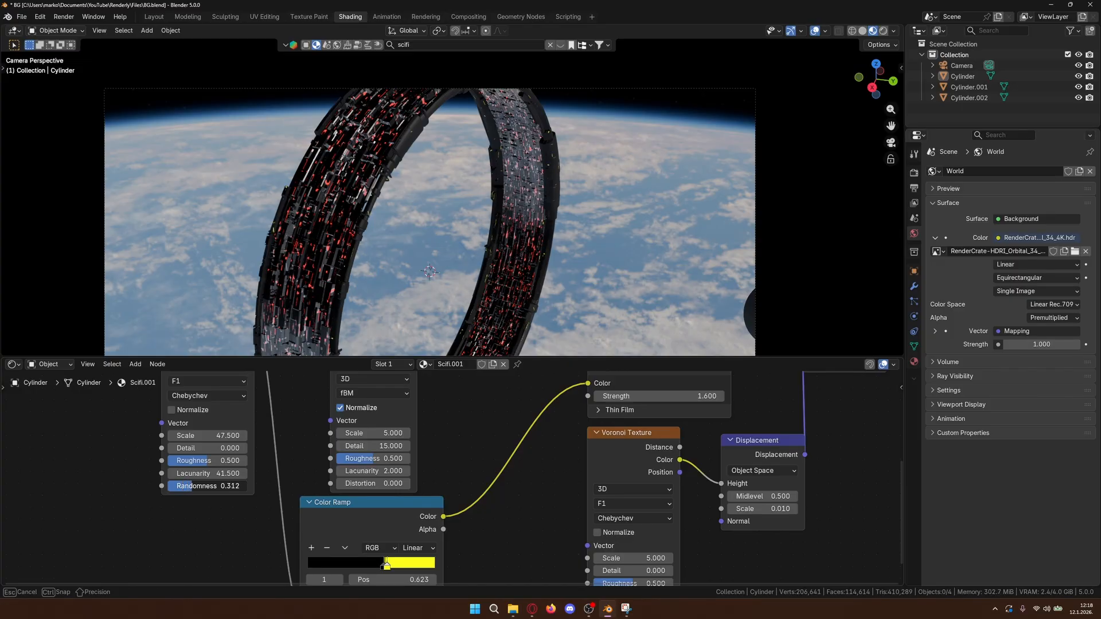
drag(208, 486, 207, 486)
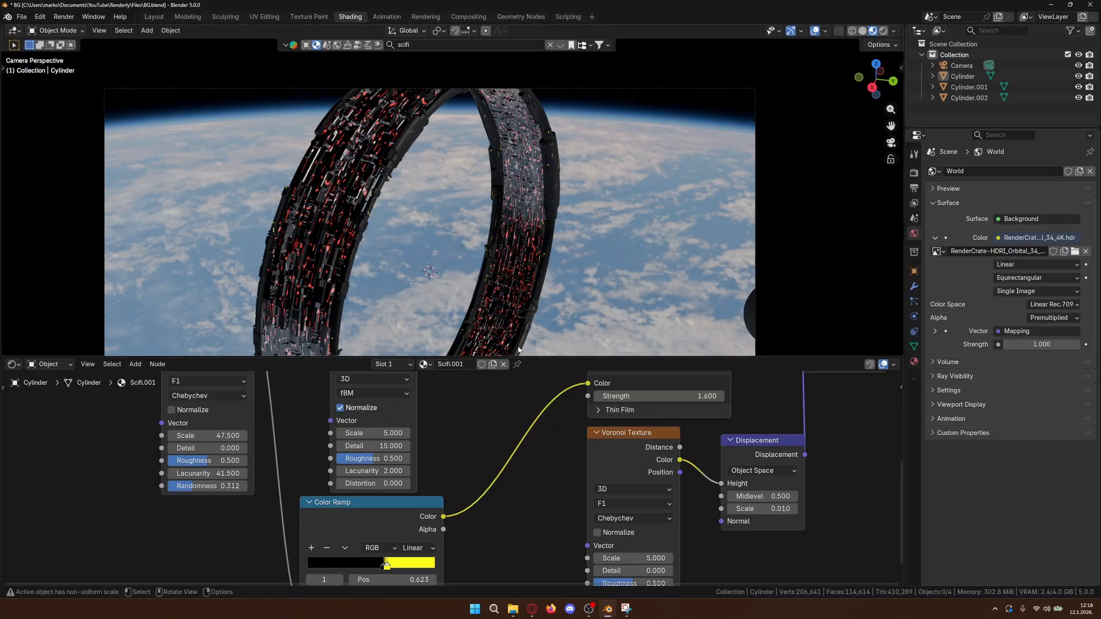
click(154, 17)
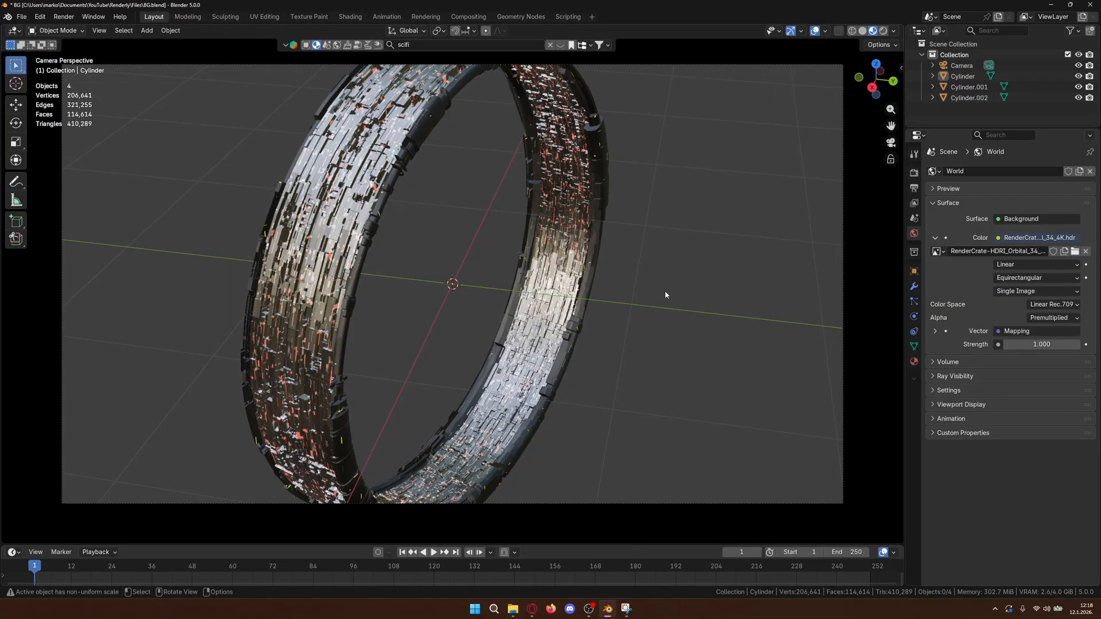
- Save BG.blend and display the camera view with rendered shading
key(ctrl+s)
mouse_move(689, 288)
middle_down()
mouse_move(706, 250)
mouse_move(672, 257)
mouse_move(688, 271)
middle_up()
key(KP_0)
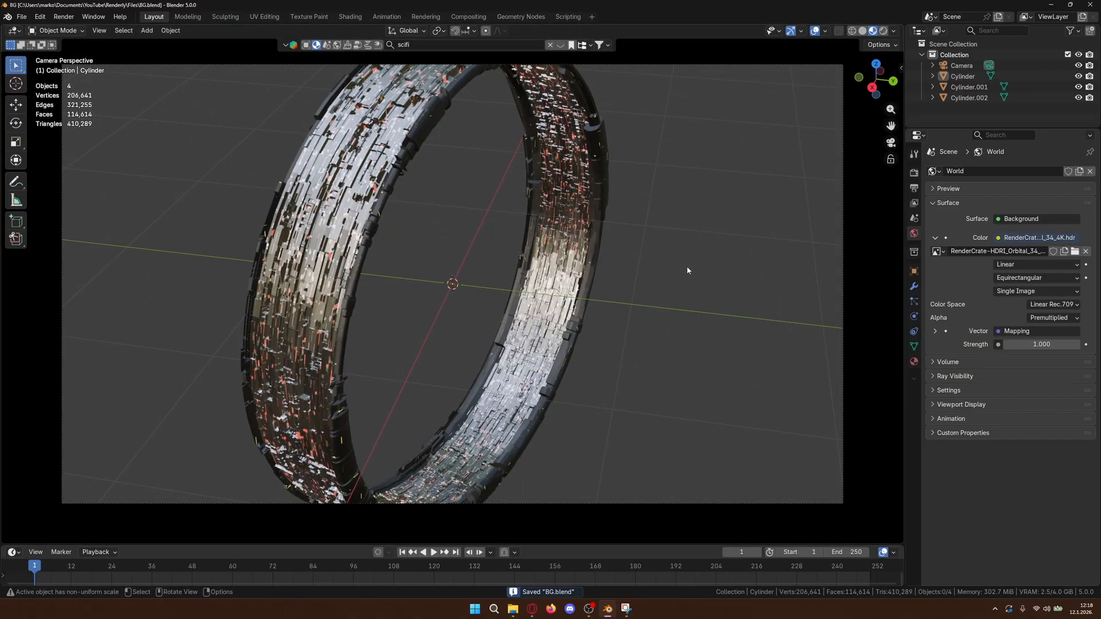
scroll(677, 270, down, 1)
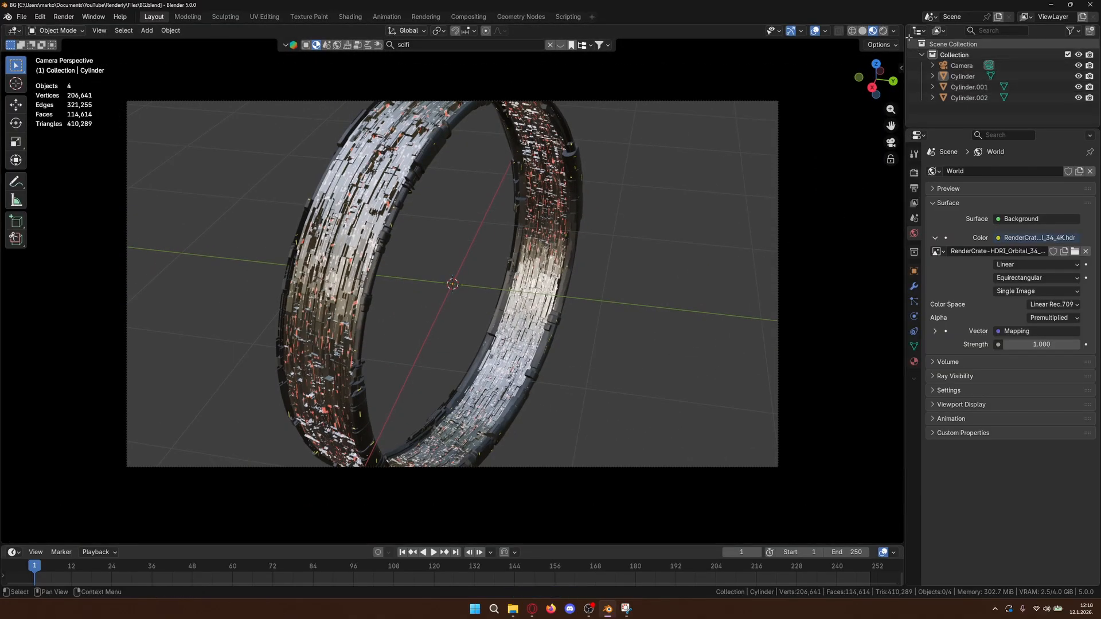
click(883, 31)
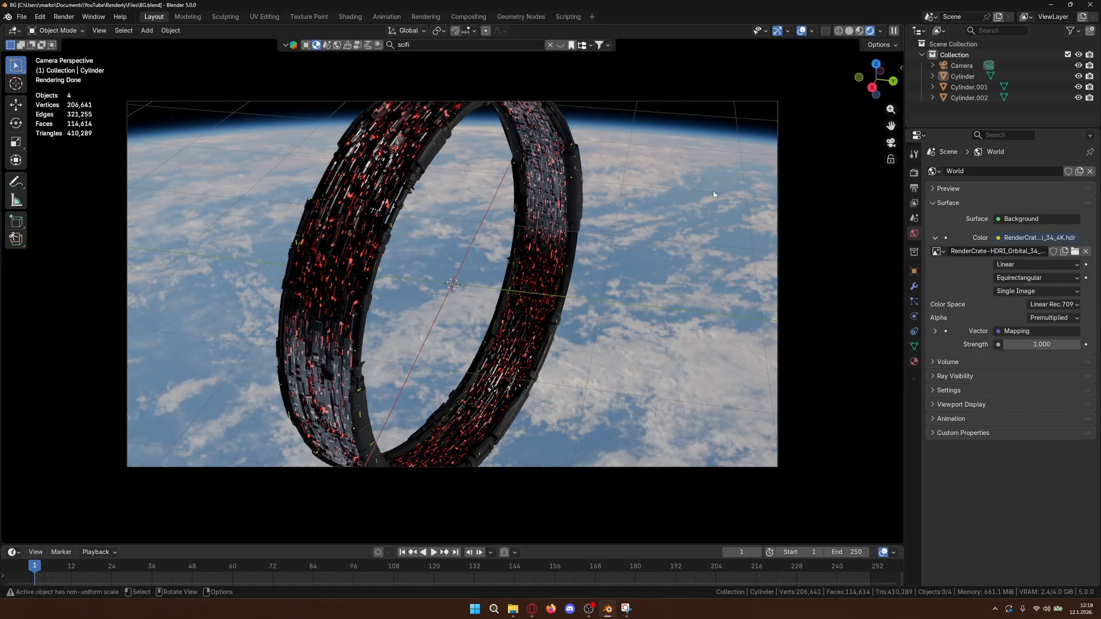
- Add a point light, shift it along the global X axis away from the ring, and change its type to Sun
middle_drag(645, 255, 515, 287)
key(shift+a)
mouse_move(492, 438)
click(562, 437)
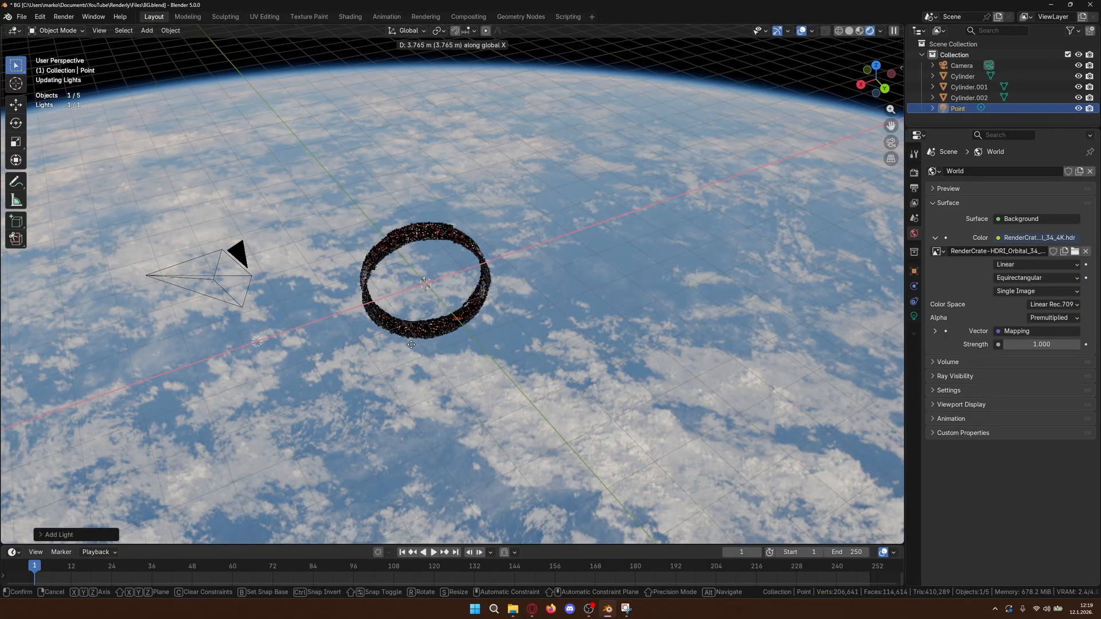
click(914, 316)
click(992, 219)
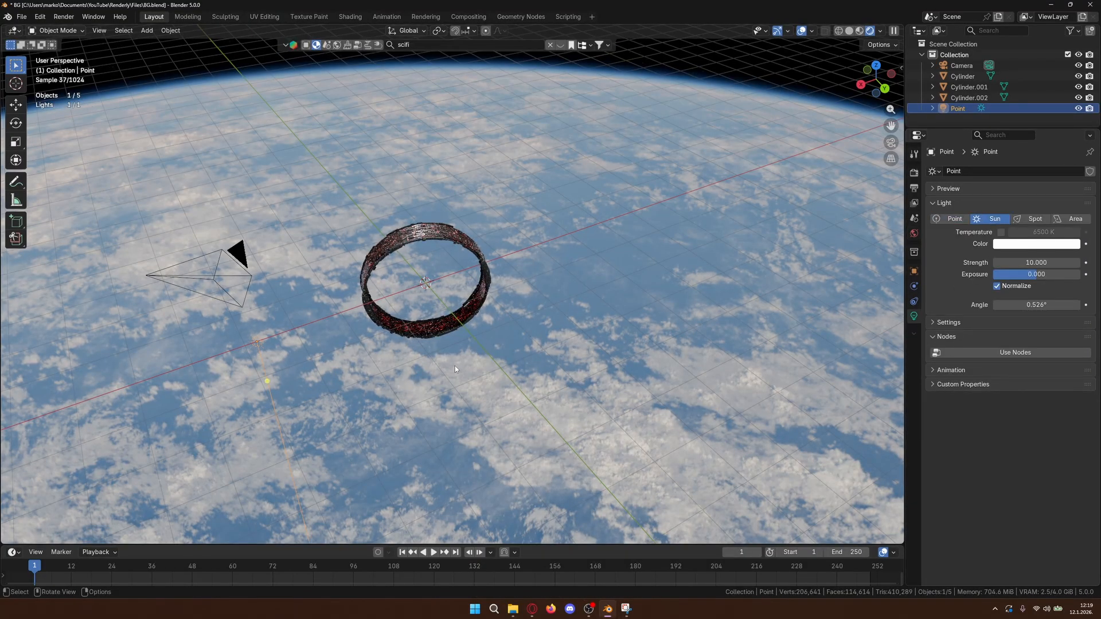
- Move the sun light up above the camera and try rotating it about the global Y axis
key(g)
click(483, 259)
key(r)
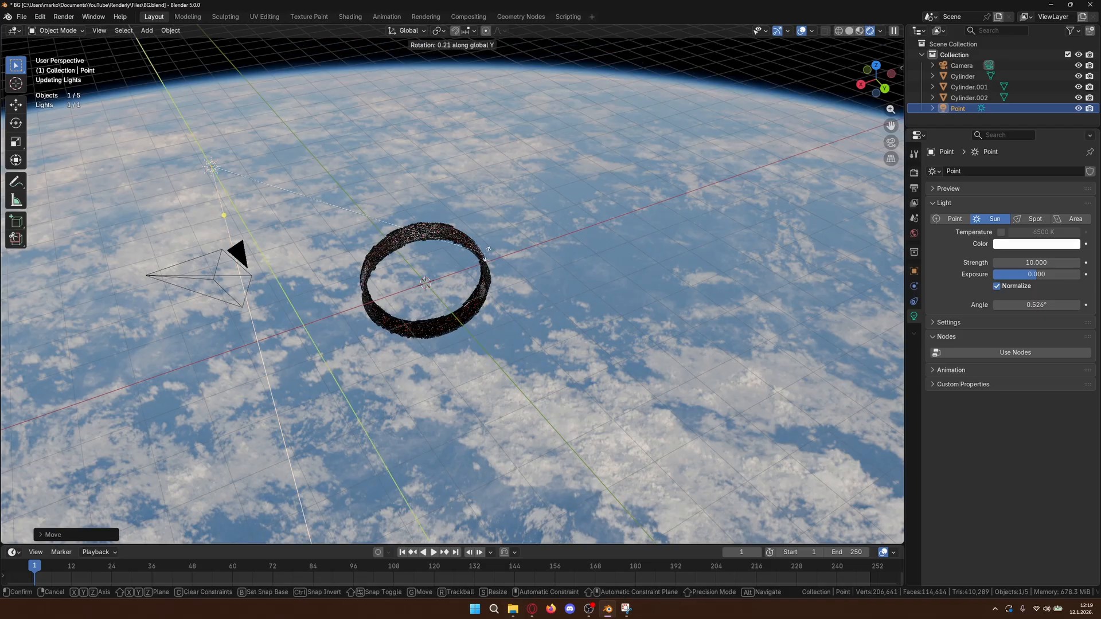
key(y)
click(508, 80)
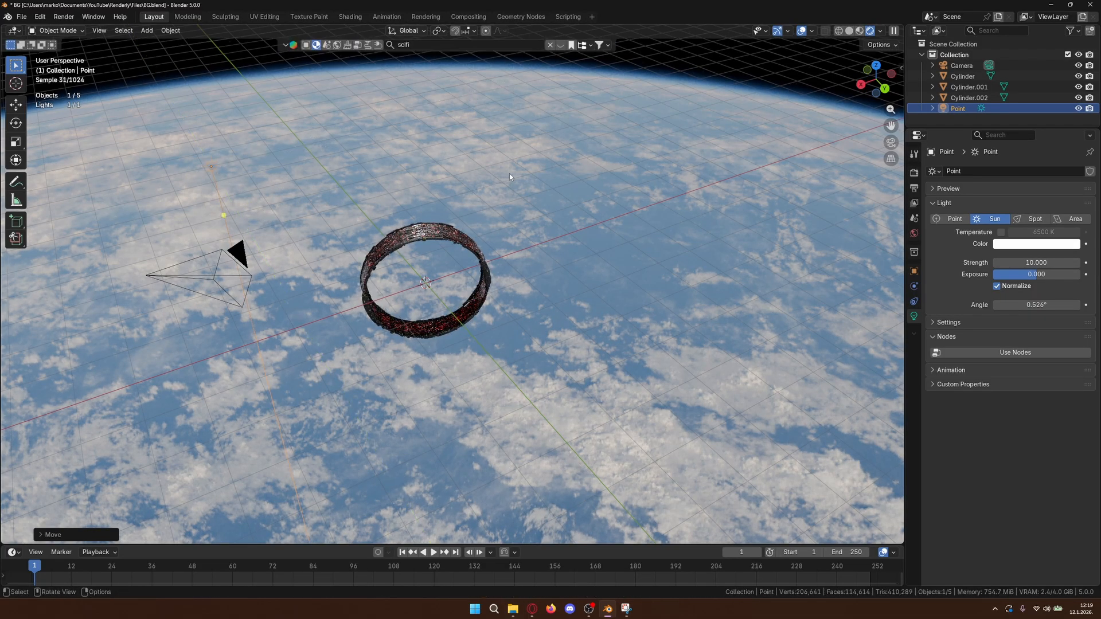
- Rotate the sun light about the global X axis while viewing the ring through the camera
key(KP_0)
key(r)
key(x)
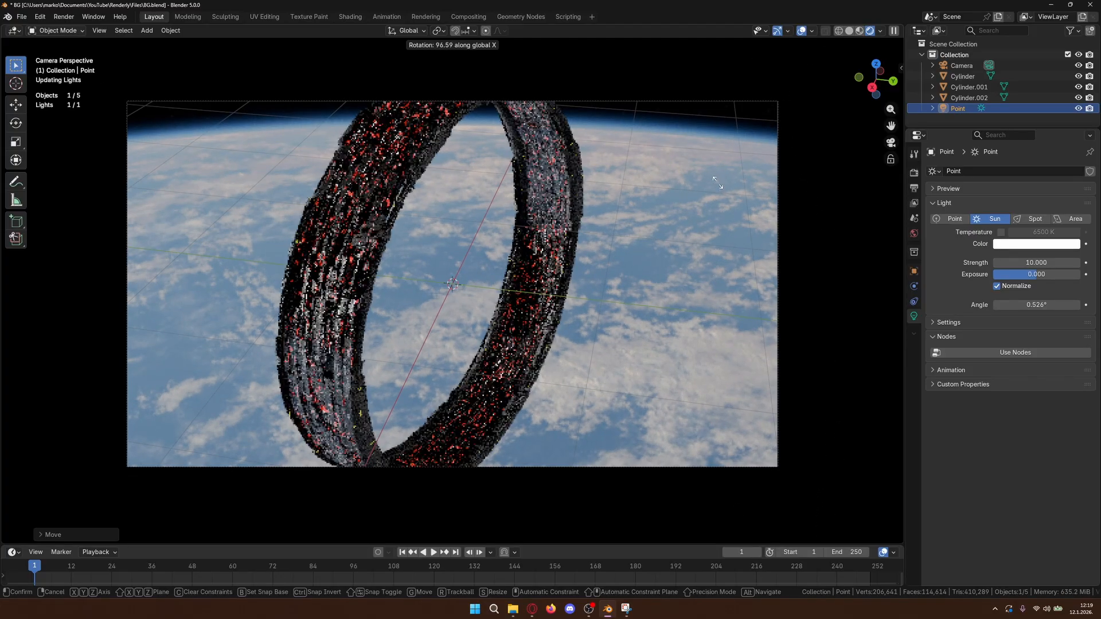
click(719, 65)
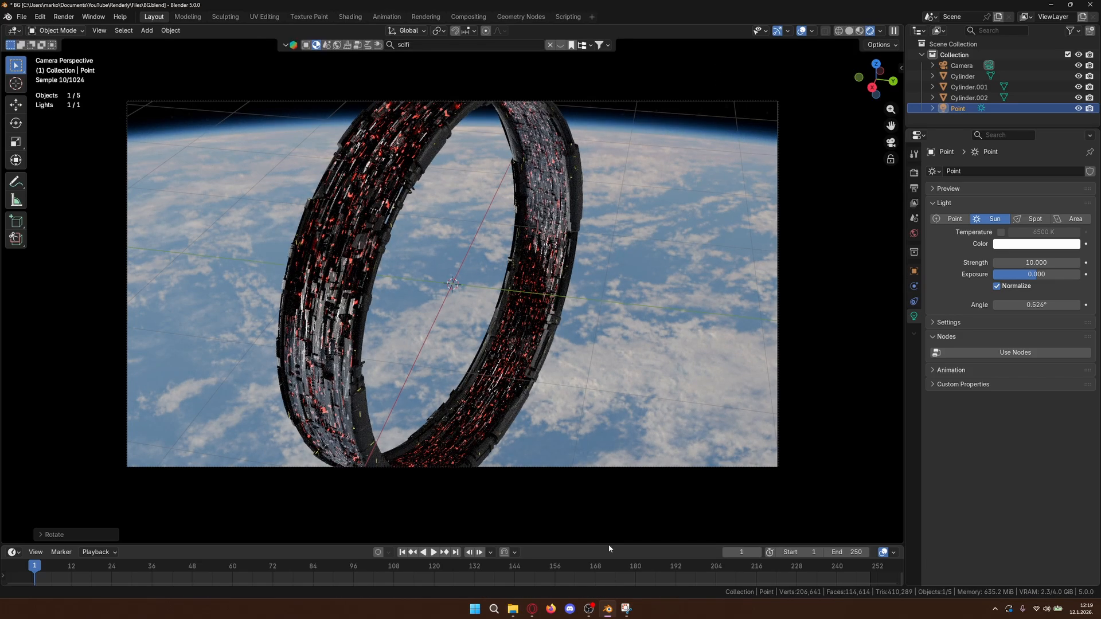
- Try rotating the sun light about the global Y axis in the camera view
click(582, 567)
click(607, 611)
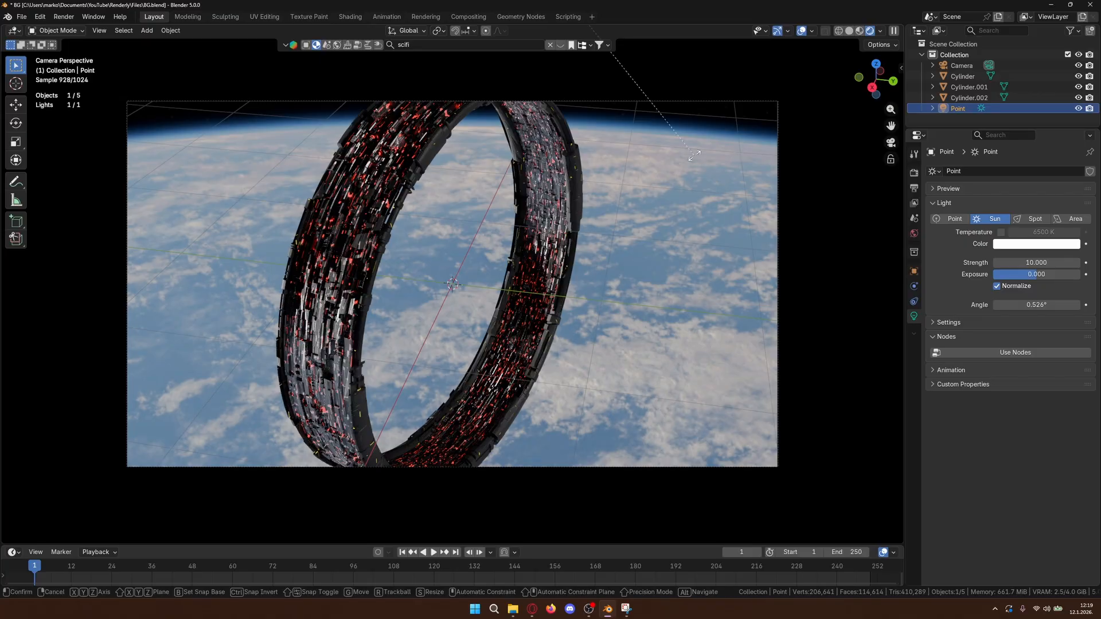
key(r)
key(y)
click(671, 49)
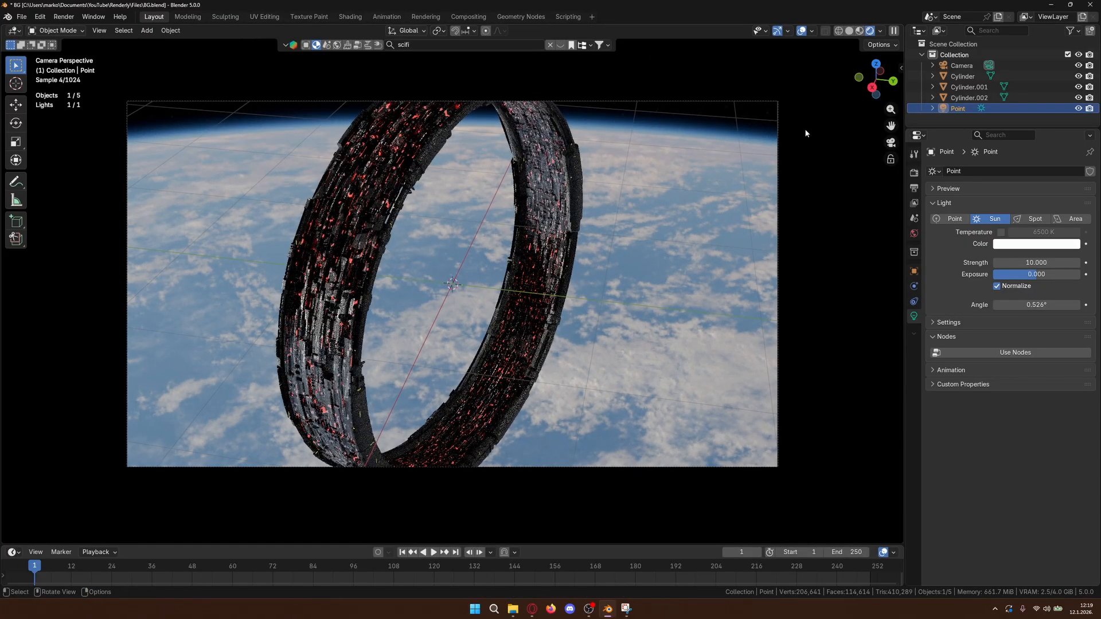
click(860, 30)
key(r)
key(y)
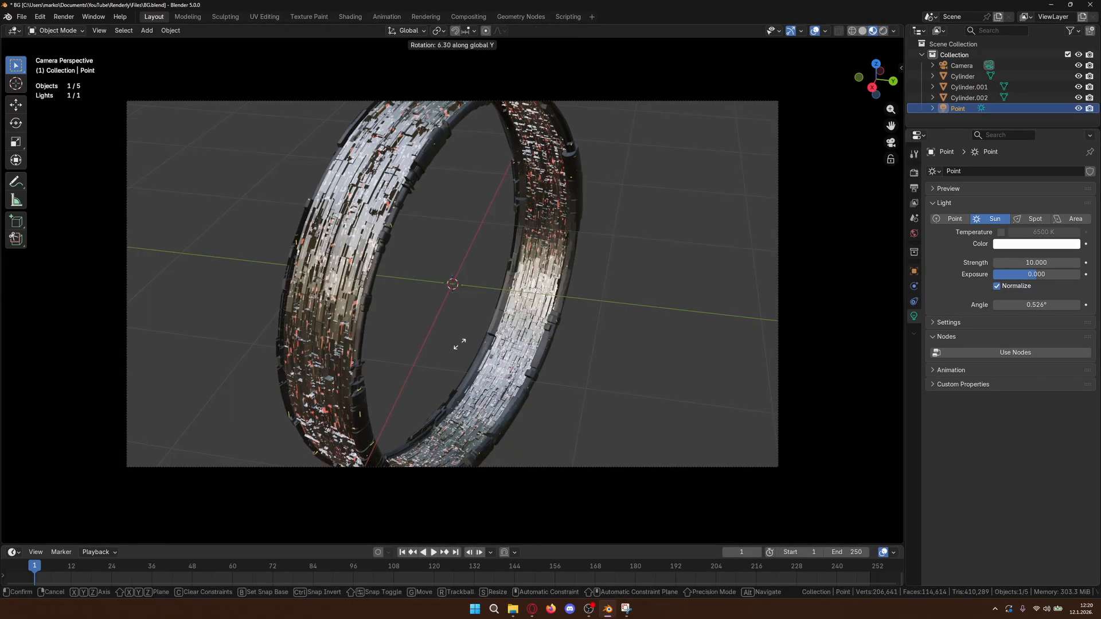
key(Escape)
key(z)
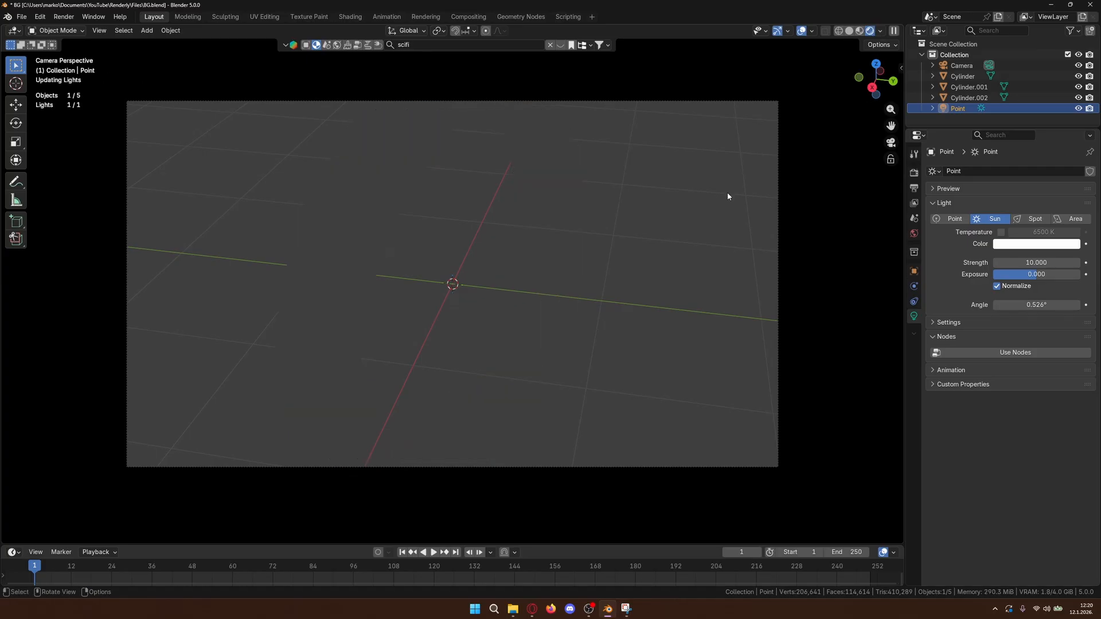
- Try another global Y rotation of the sun light with the rendered camera view shown
key(r)
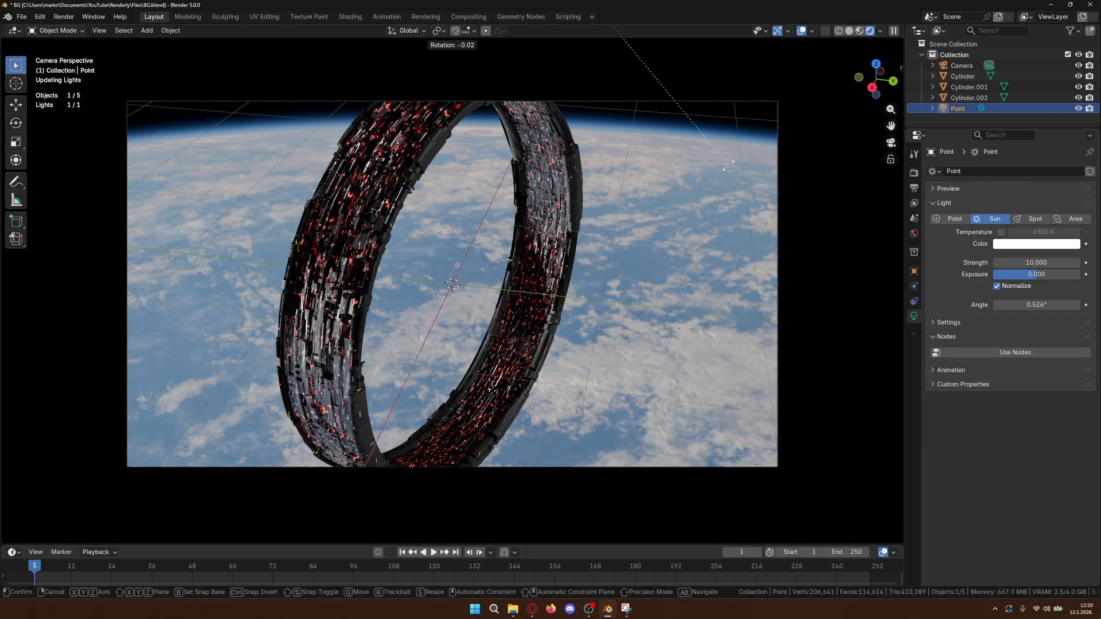
key(y)
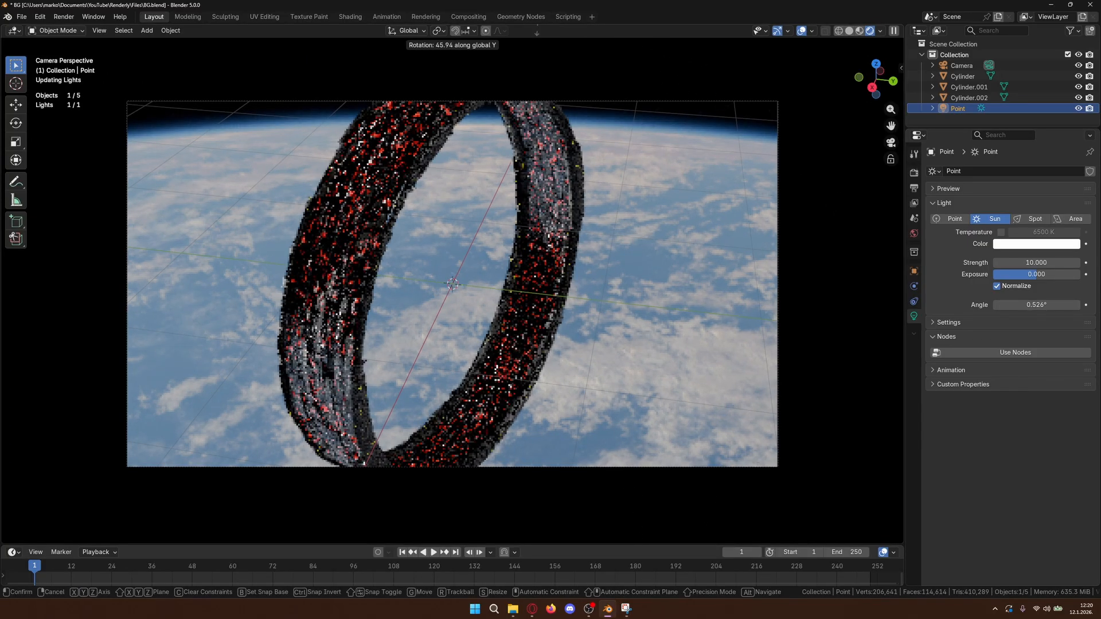
click(442, 72)
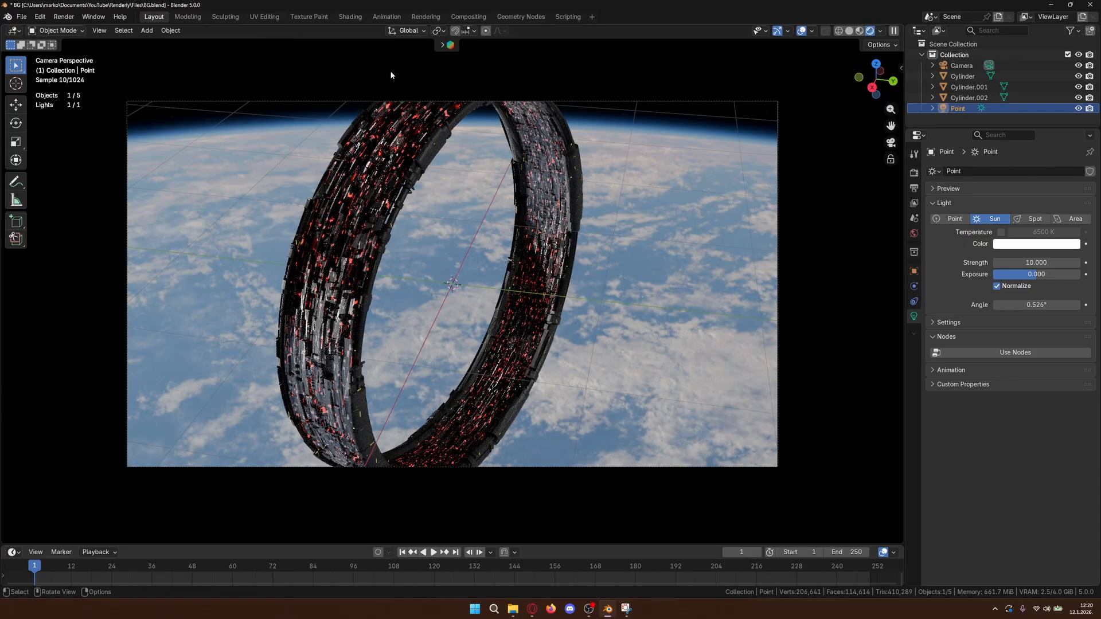
- Leave the camera view, reselect the sun light and re-aim it by rotating it, including about the global X axis
click(653, 112)
key(KP_0)
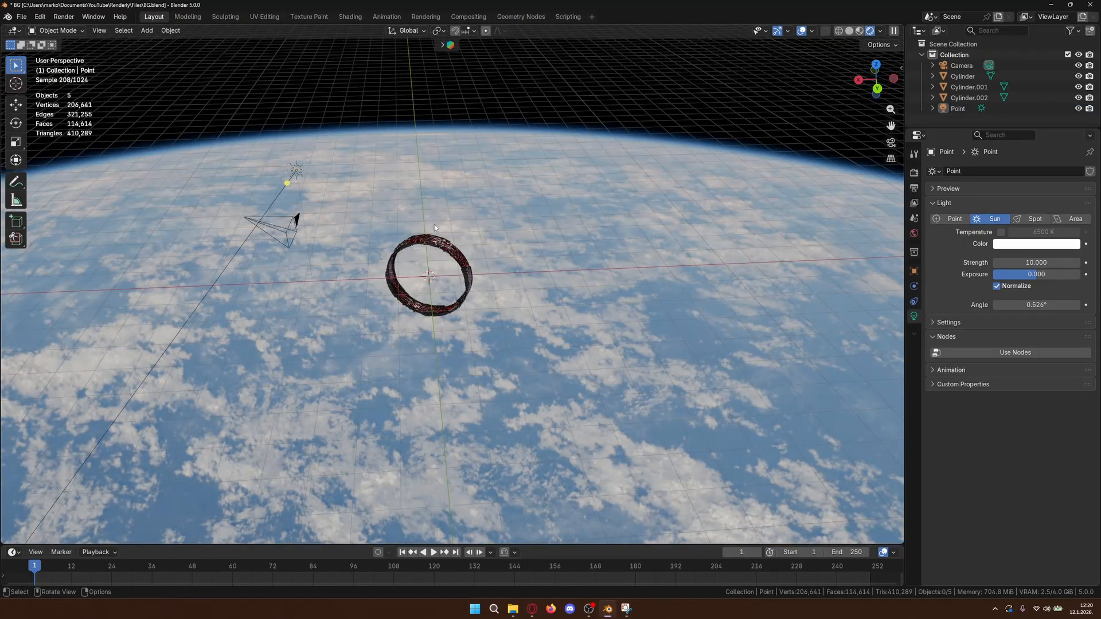
click(294, 170)
key(r)
key(y)
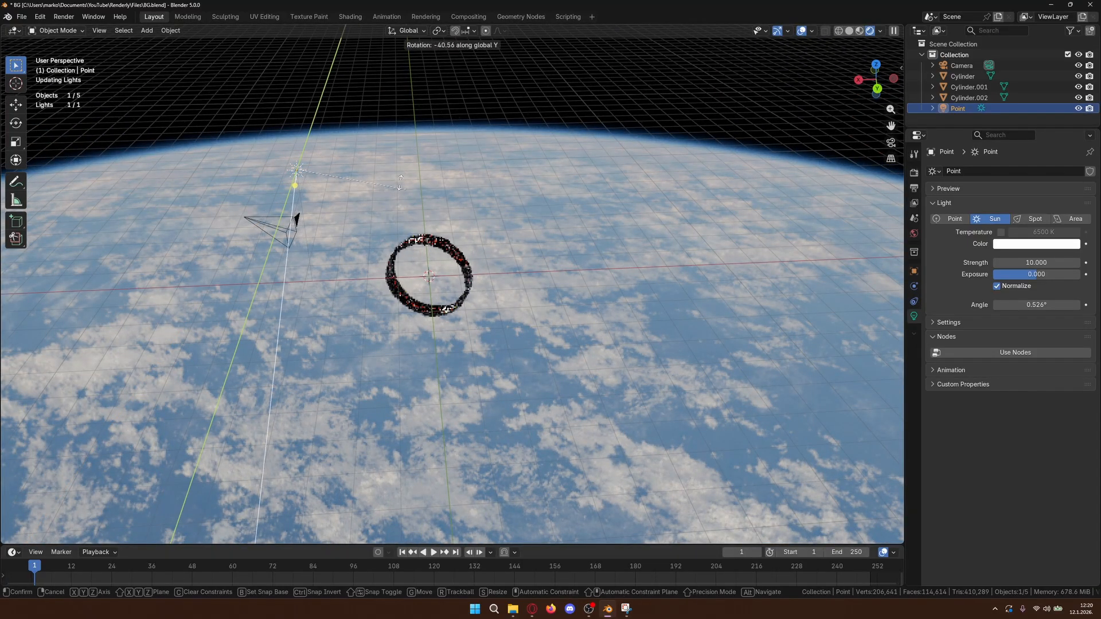
middle_drag(384, 206, 509, 287)
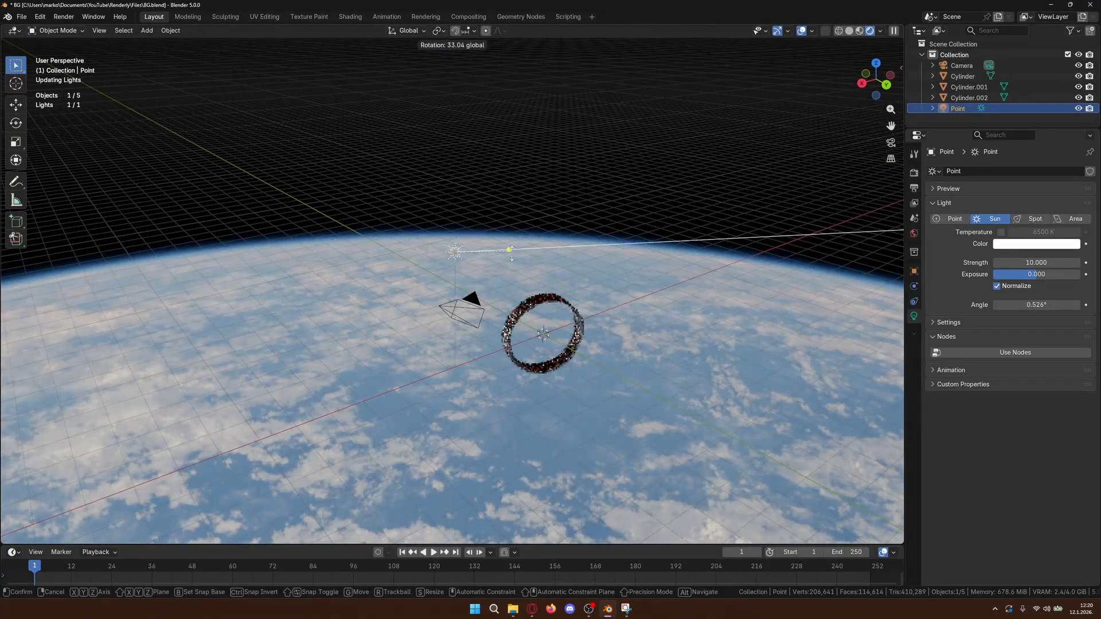
click(533, 266)
key(r)
key(z)
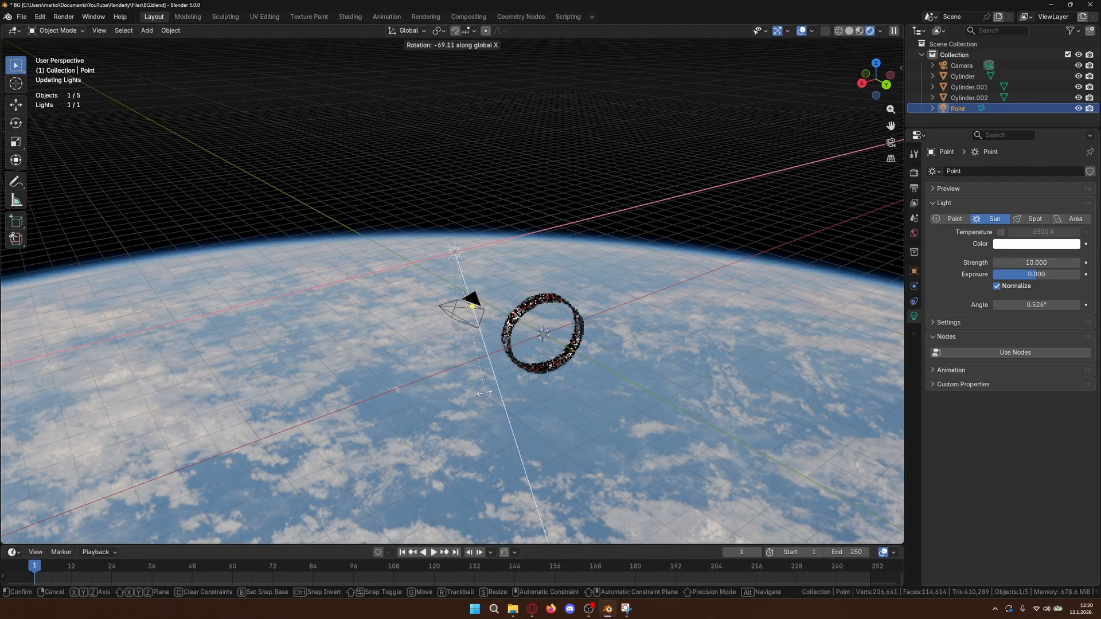
click(379, 371)
scroll(567, 405, up, 5)
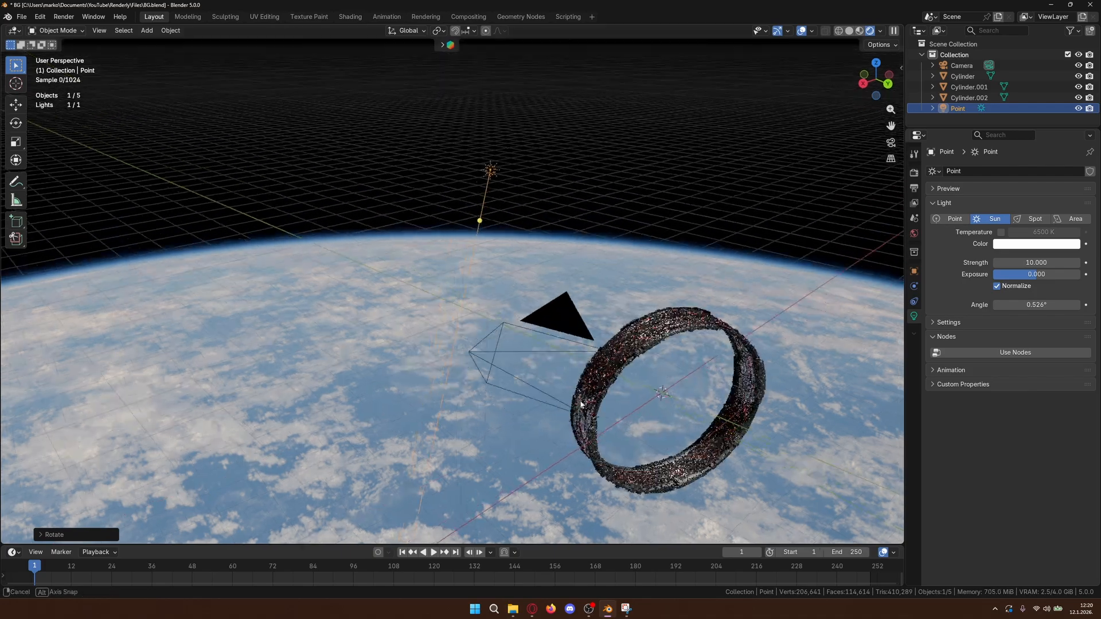
- Rotate the sun light about the global Y axis and deselect it
middle_drag(574, 403, 586, 398)
key(r)
key(y)
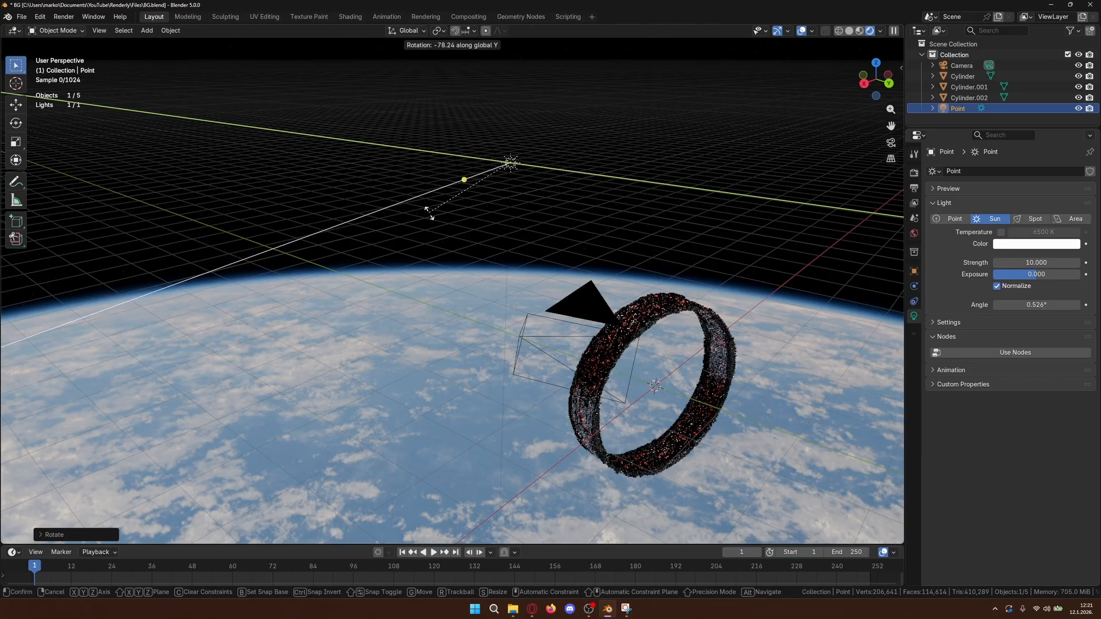
click(464, 235)
click(565, 213)
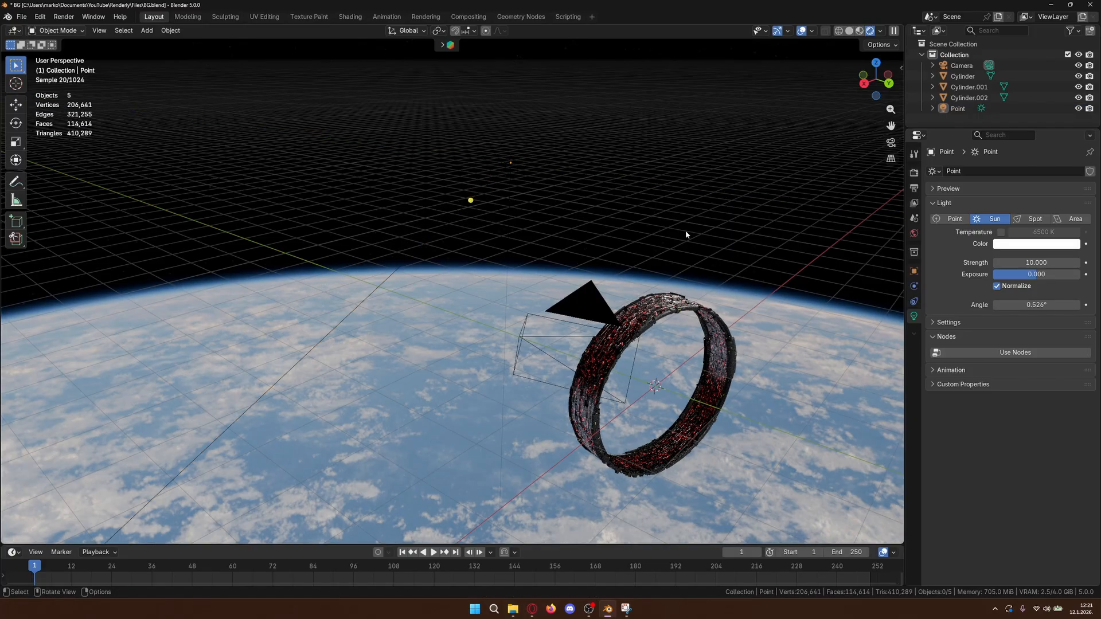
- Return to the camera view, move the camera about 2.6 m closer to the ring along its local Z axis, and deselect it
shift+middle_drag(729, 250, 632, 224)
key(KP_0)
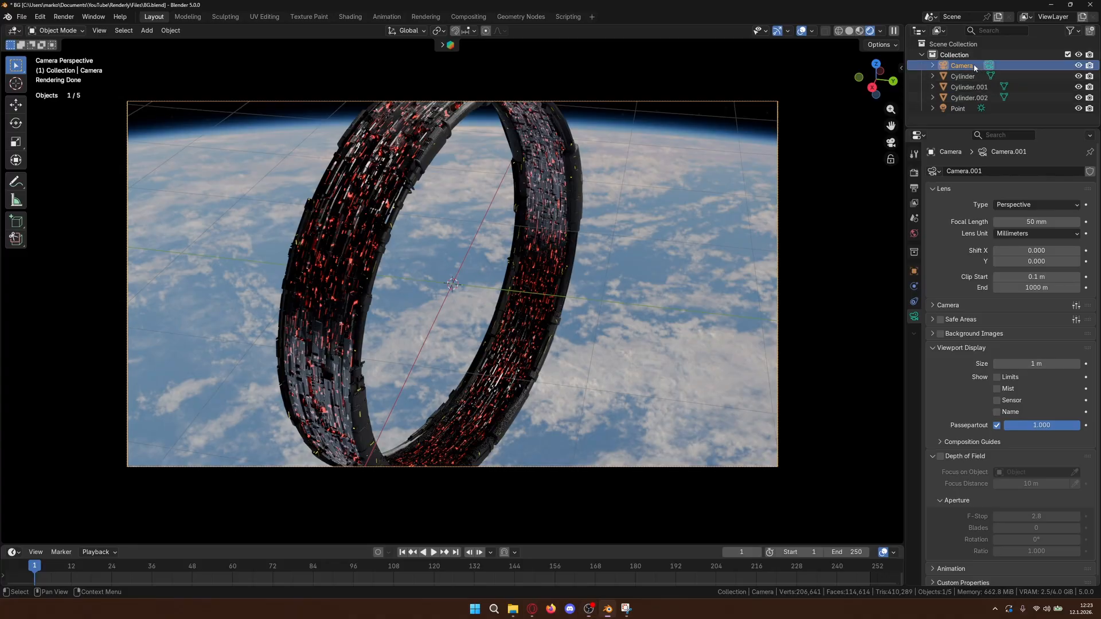
key(g)
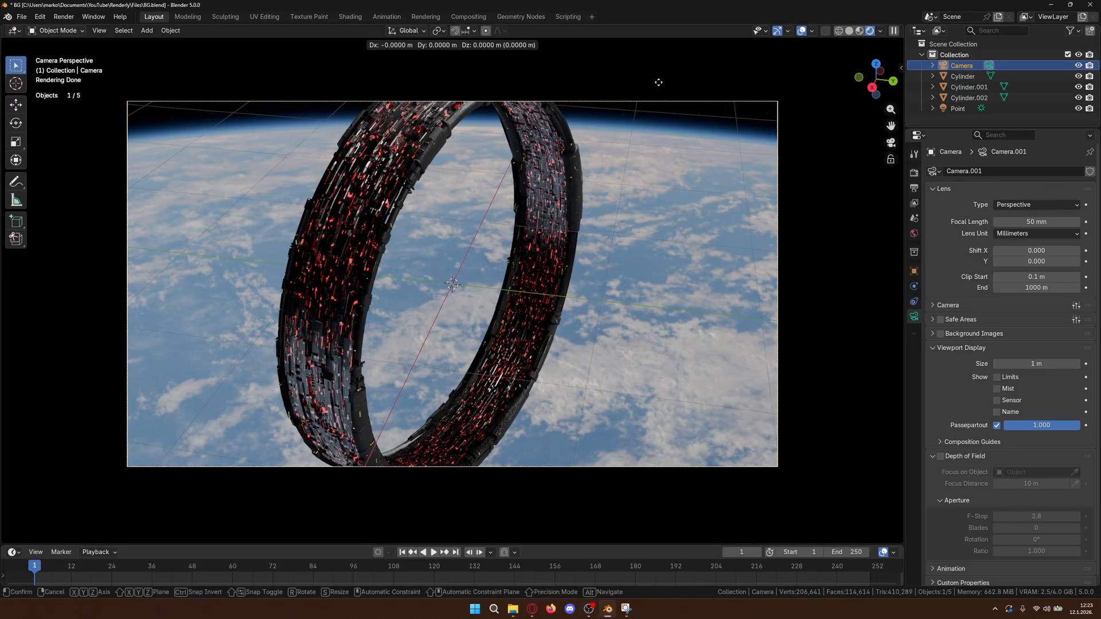
key(z)
key(z)
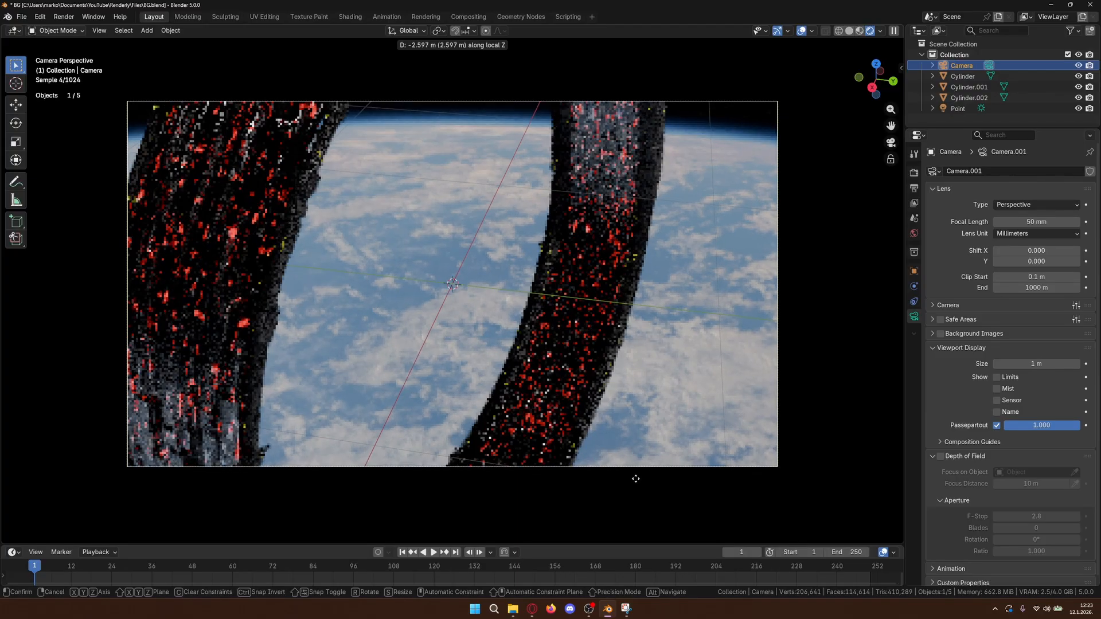
click(635, 480)
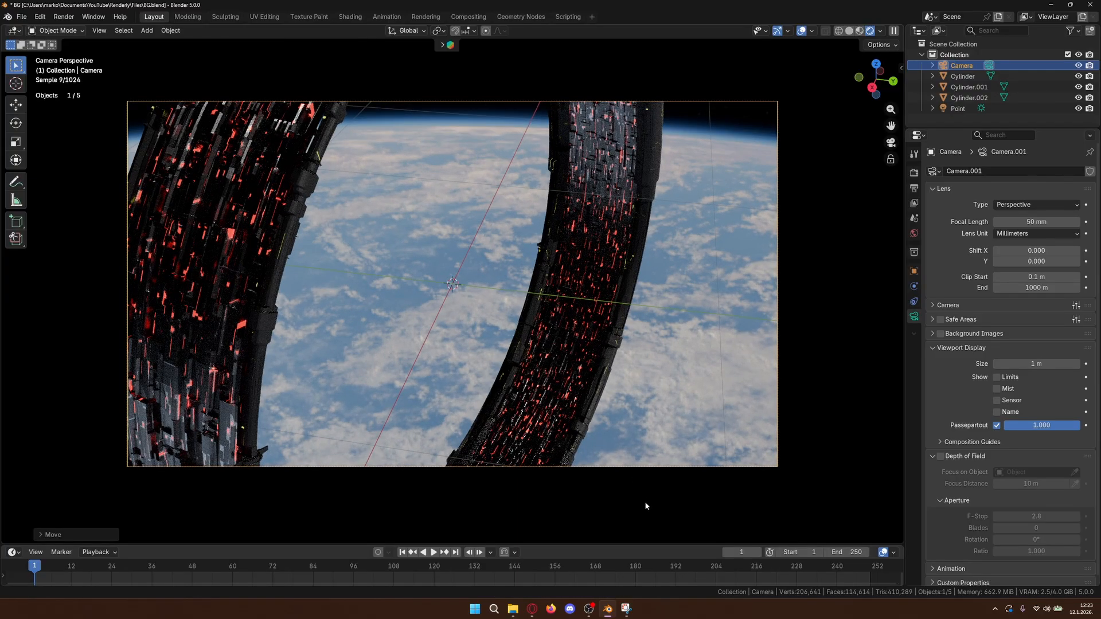
click(642, 507)
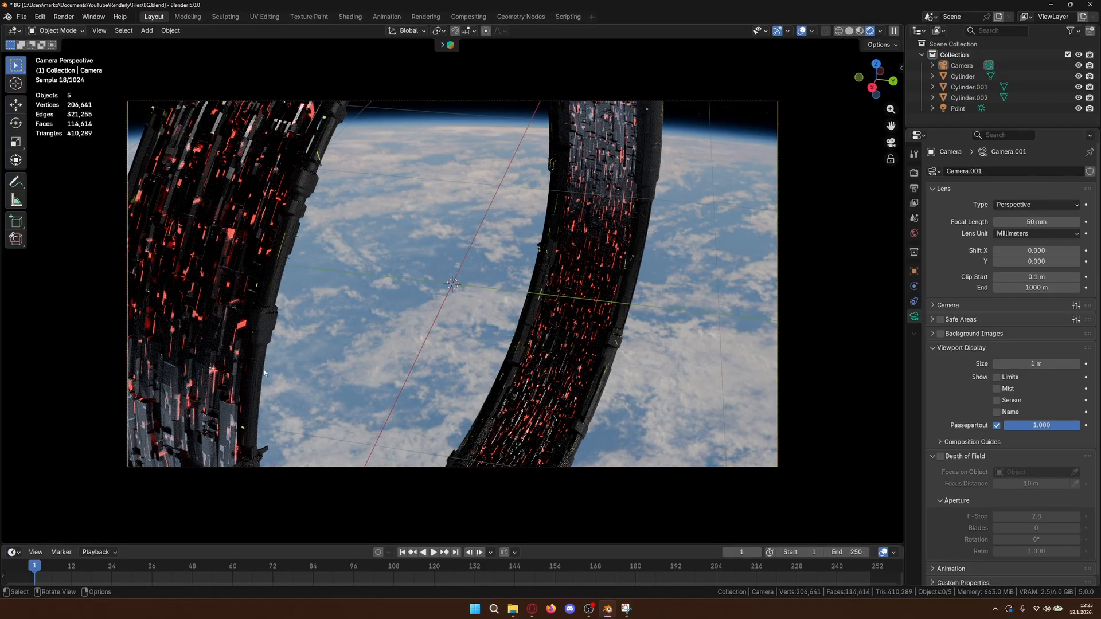
- Check the new camera framing of the ring and save BG.blend
scroll(583, 312, down, 1)
scroll(580, 313, up, 1)
scroll(578, 314, down, 1)
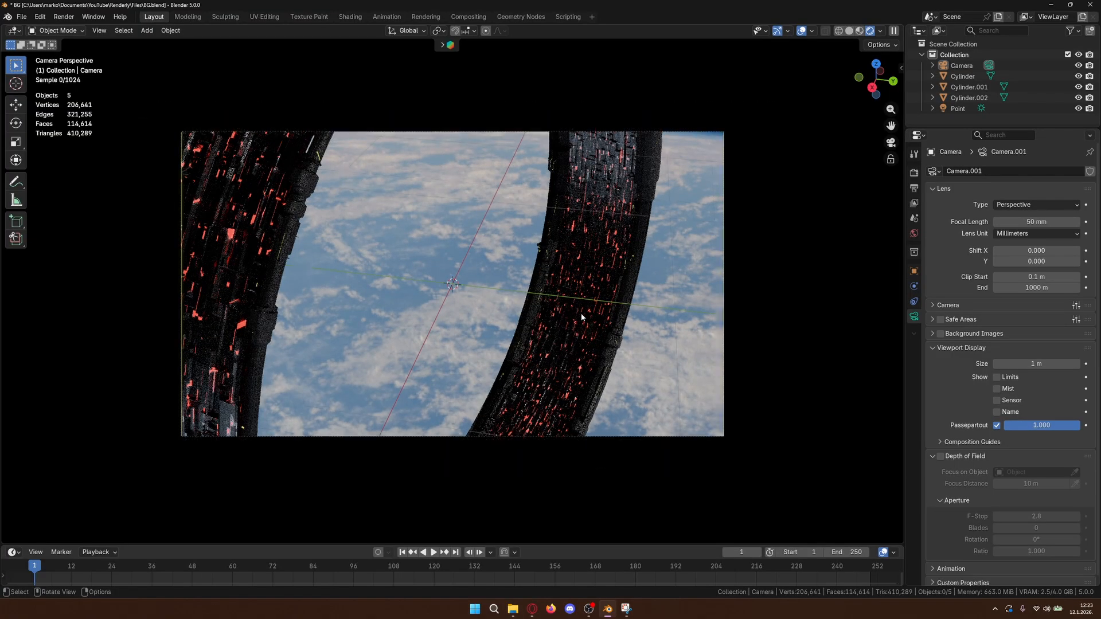
scroll(574, 308, up, 1)
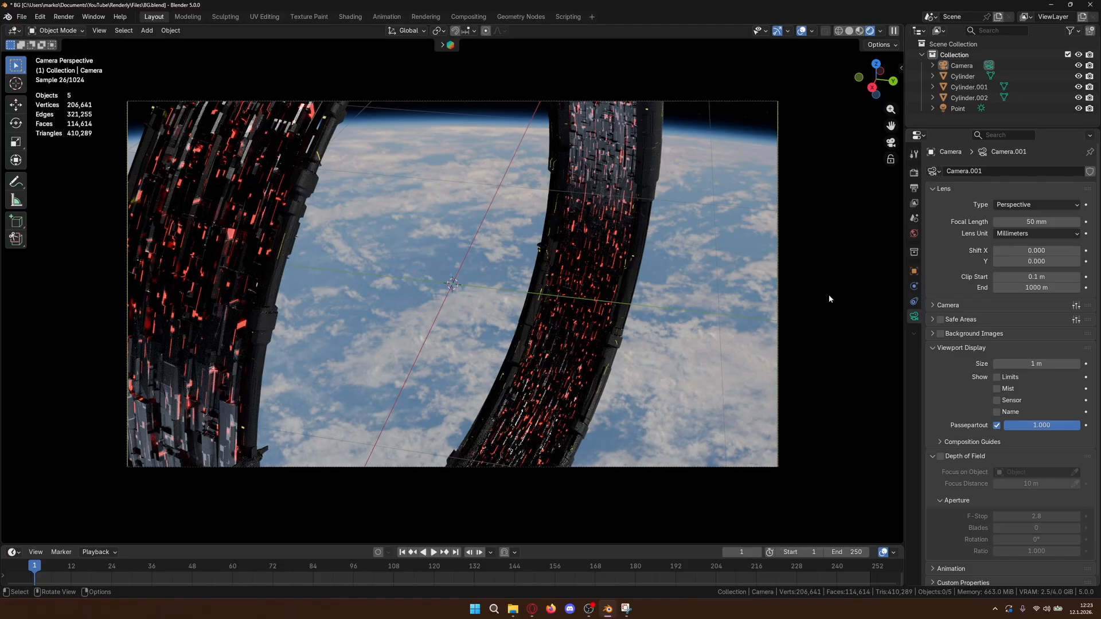
key(ctrl+s)
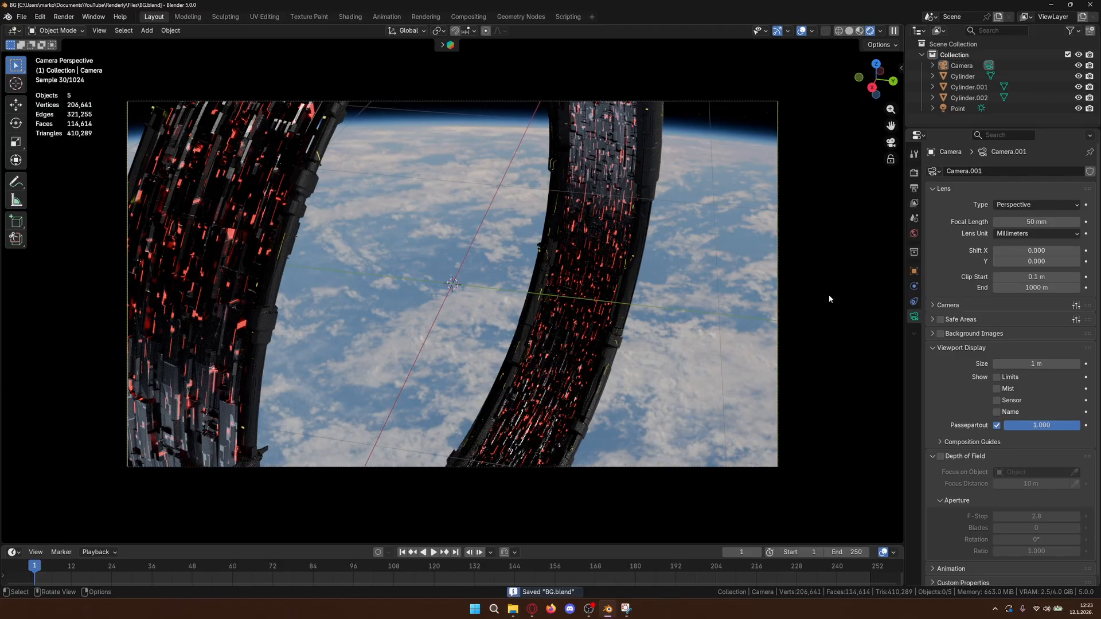
- Review the render sampling, view layer and output settings, finishing on the output format and resolution
click(914, 172)
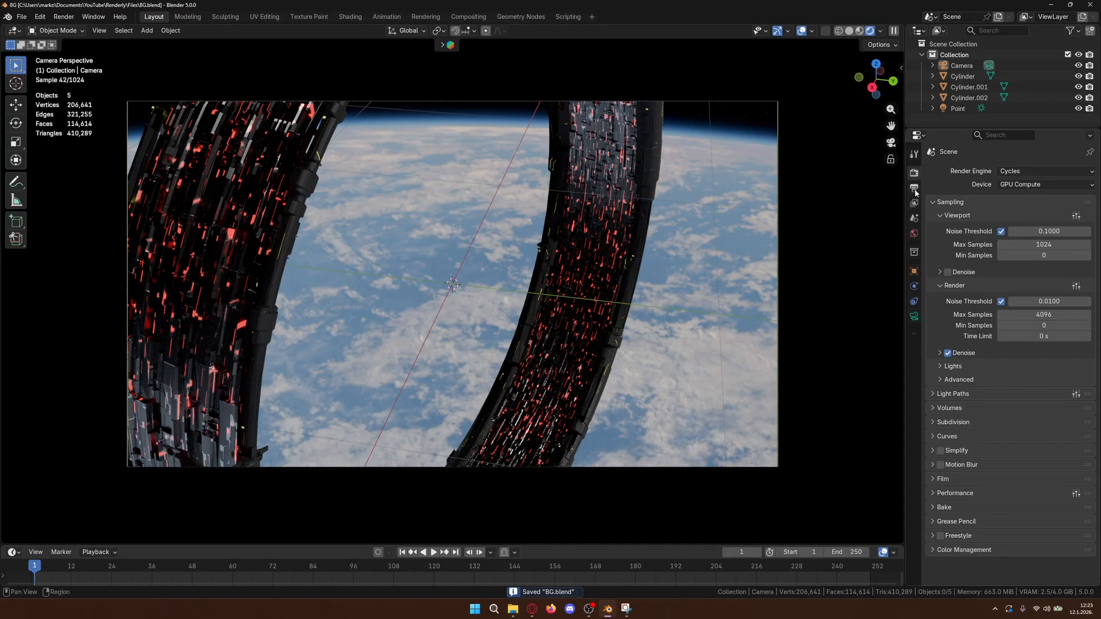
click(914, 188)
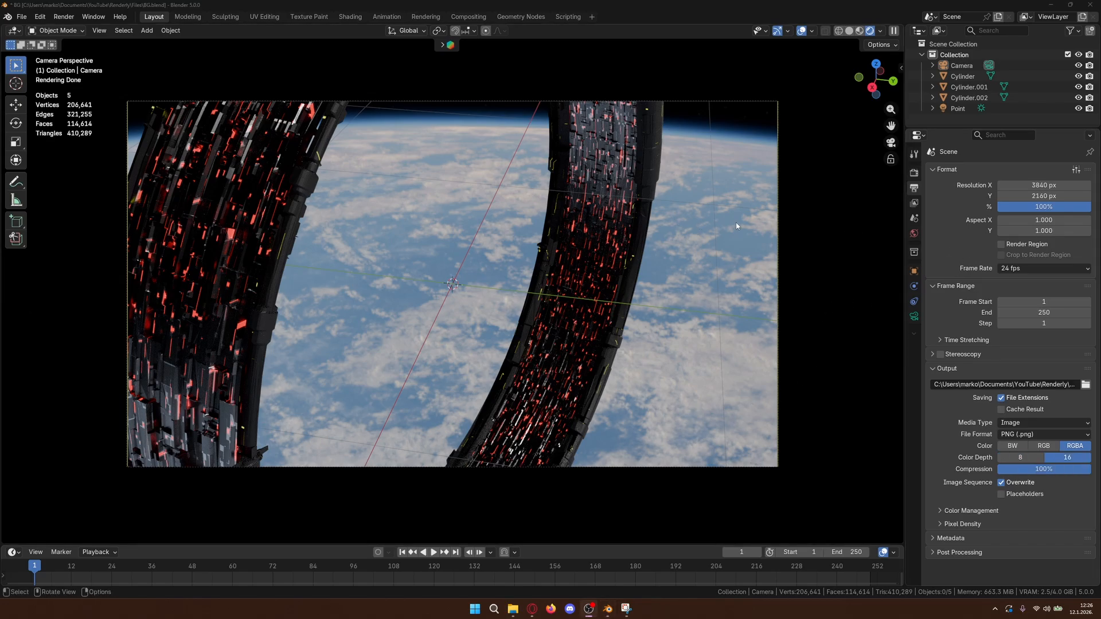
click(915, 203)
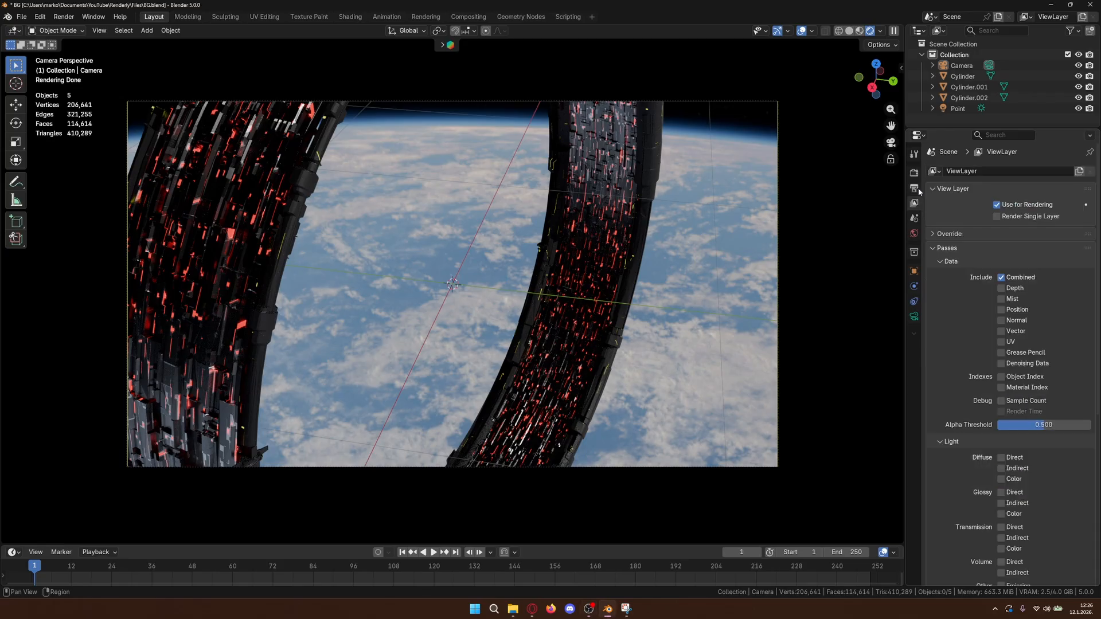
click(916, 190)
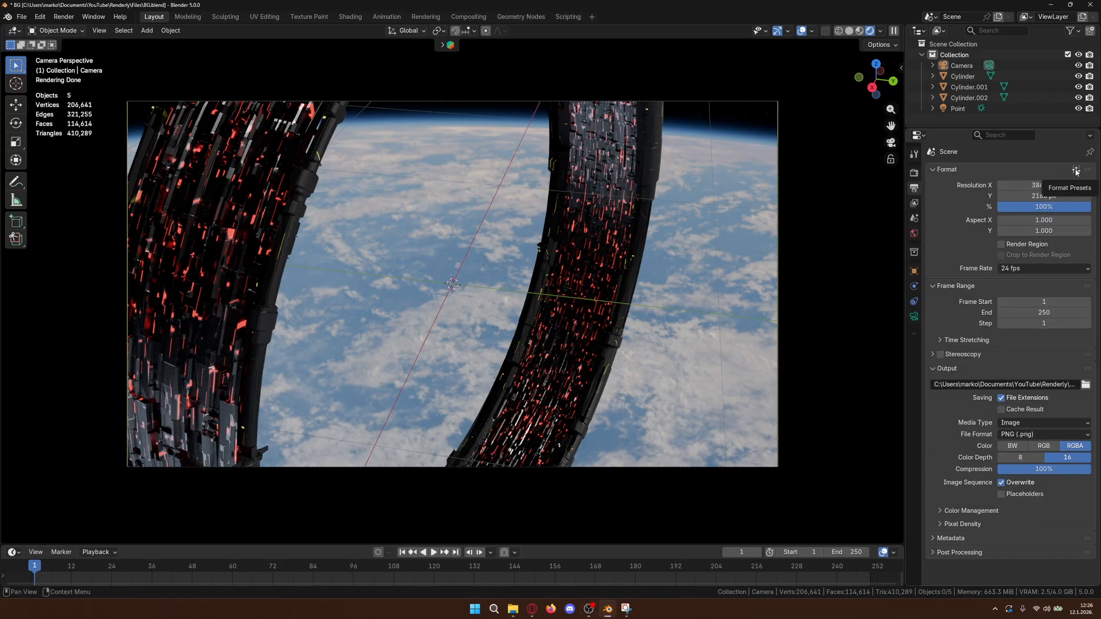
- Apply the 4K UHDTV 2160p format preset to the render output
click(1076, 171)
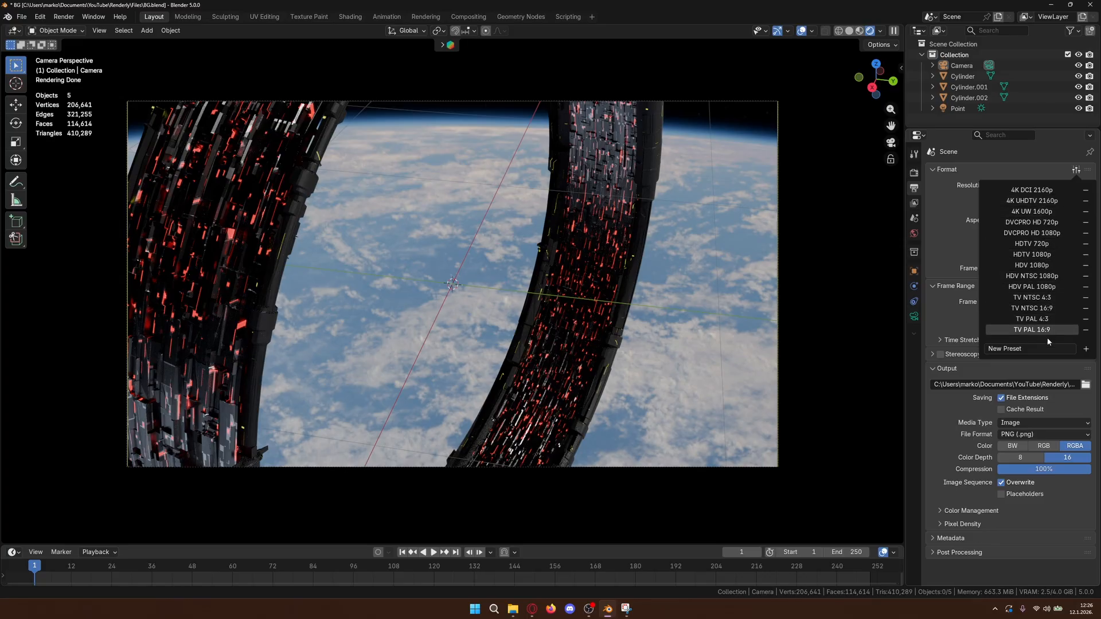
click(1027, 201)
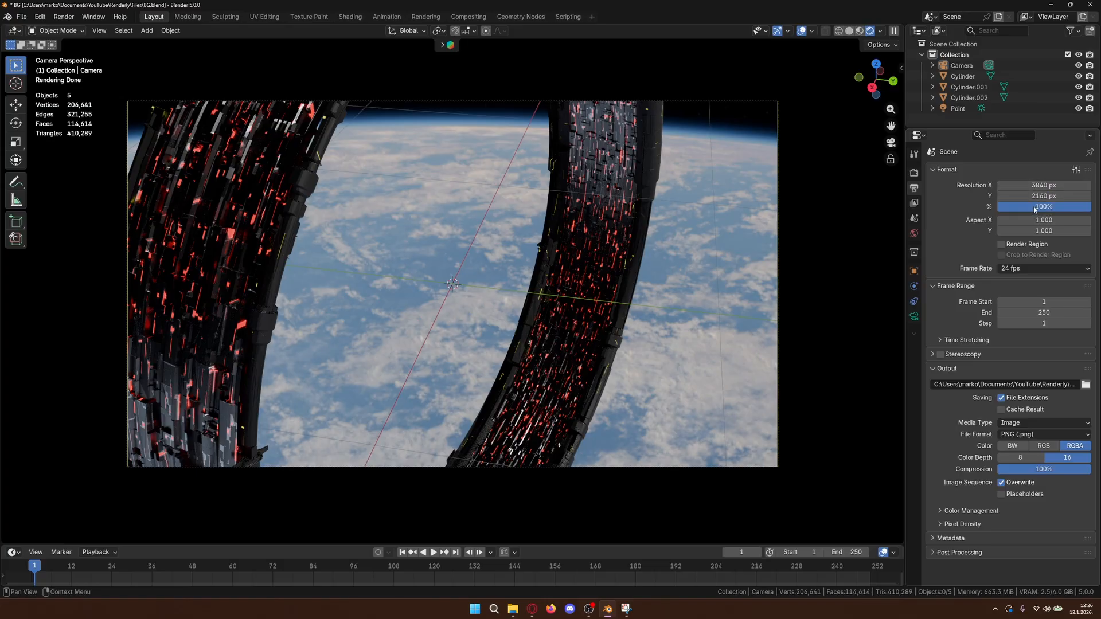
- Review the available frame rates and the output file settings, leaving them as they are
click(1020, 269)
click(1021, 270)
click(1018, 269)
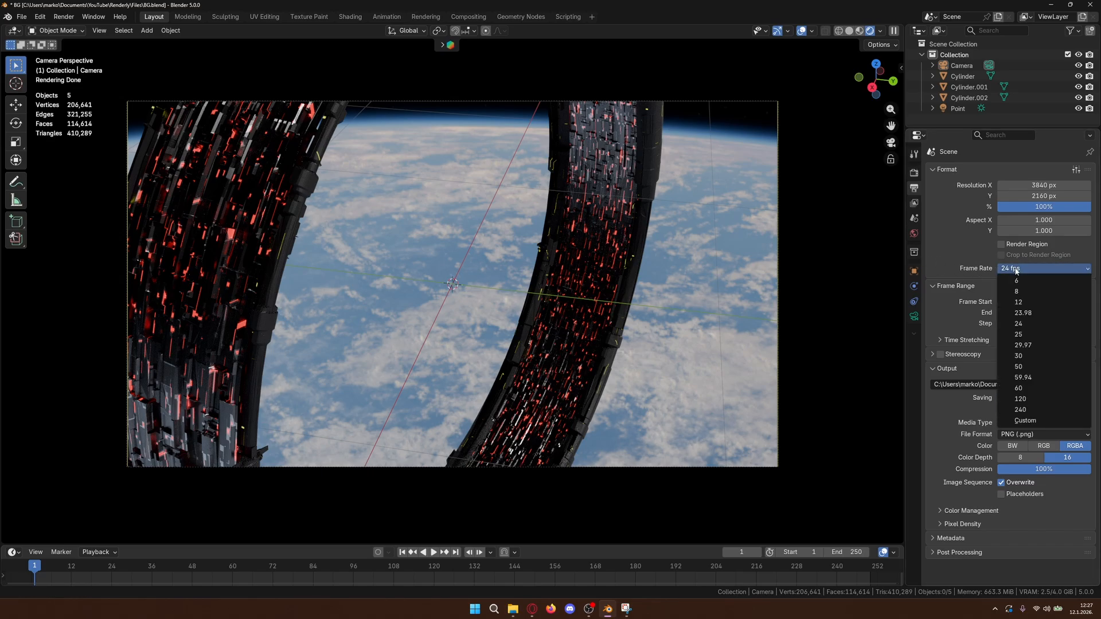
click(1017, 270)
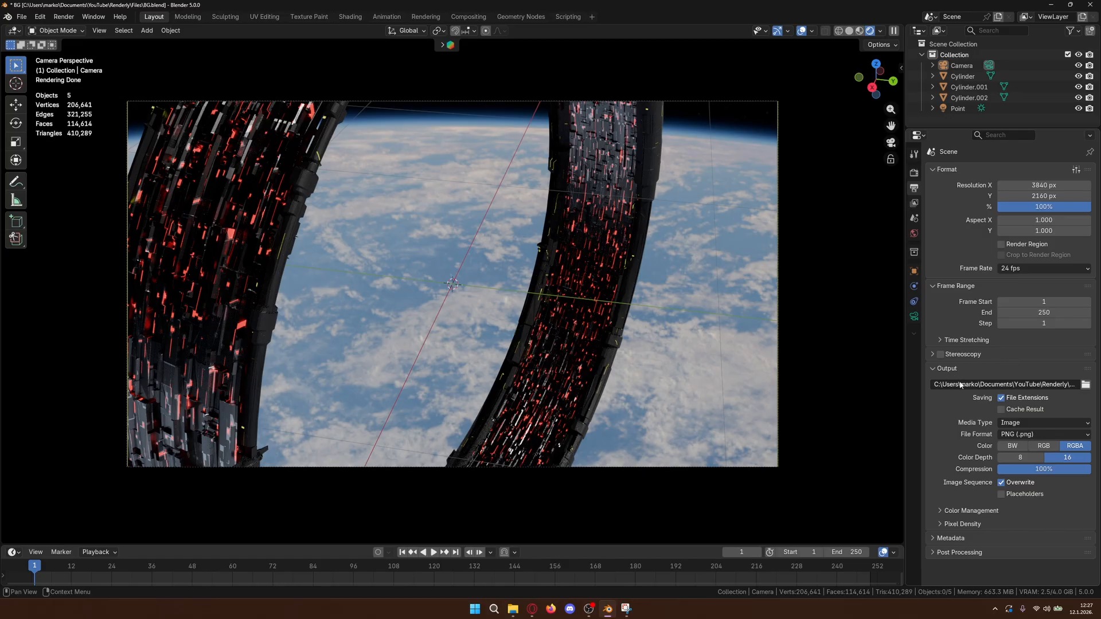
click(934, 368)
click(933, 369)
click(934, 369)
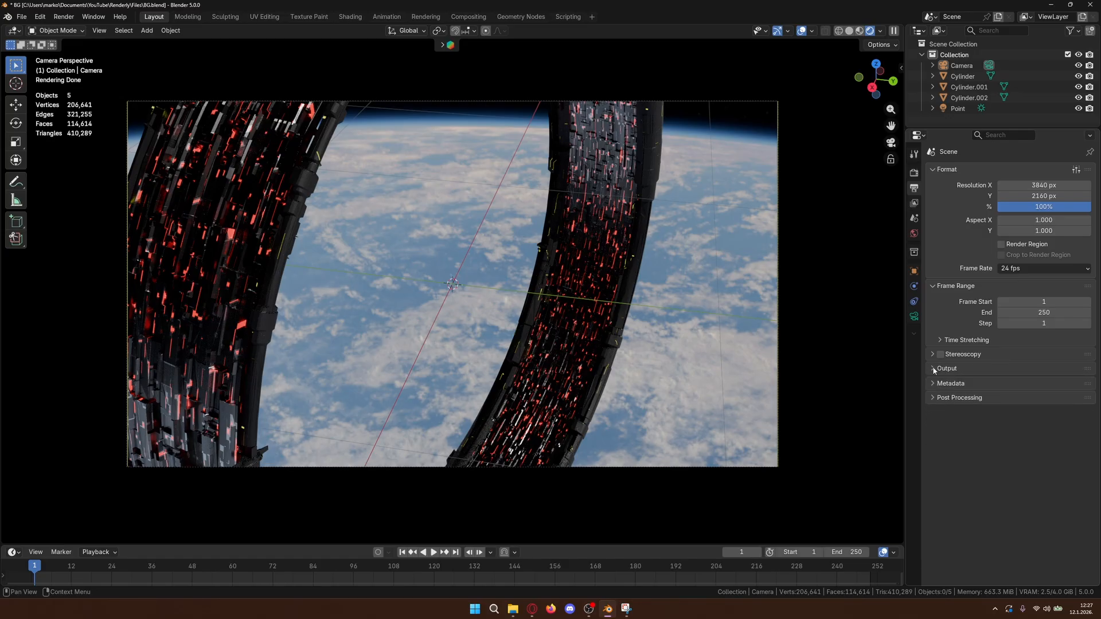
click(934, 369)
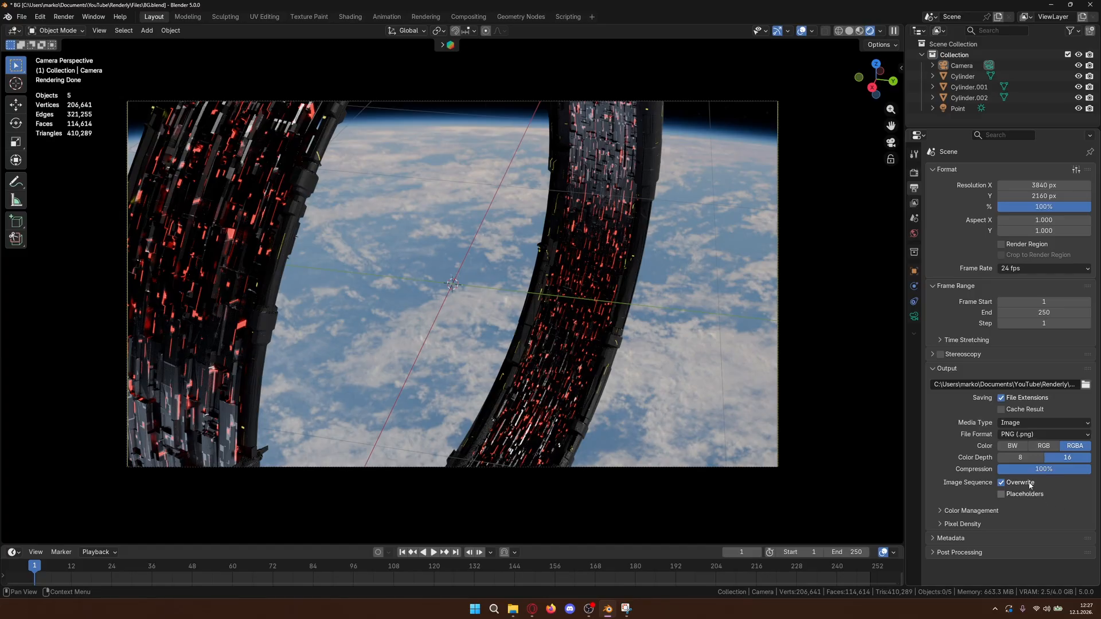
- Save BG.blend, render the current frame as a still image and fit the whole render in view
click(610, 88)
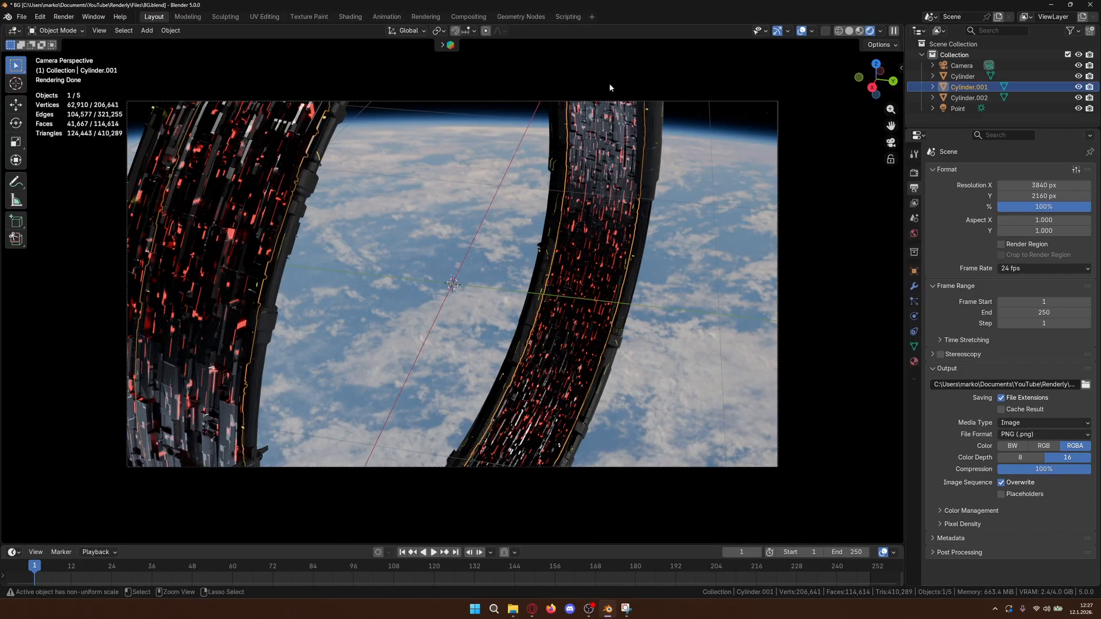
key(ctrl+s)
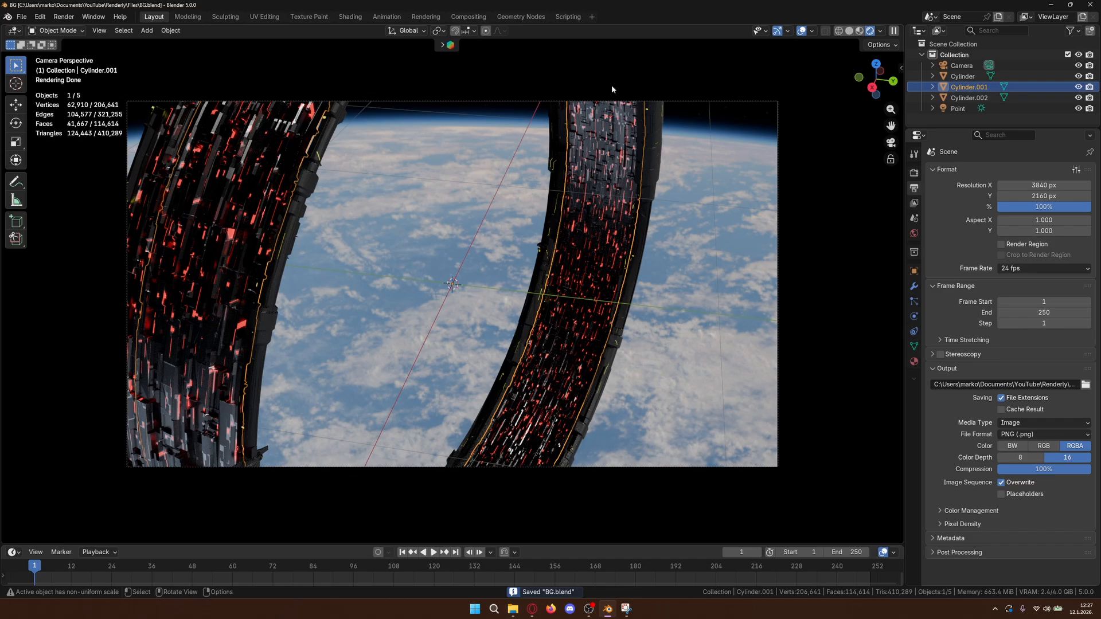
click(62, 19)
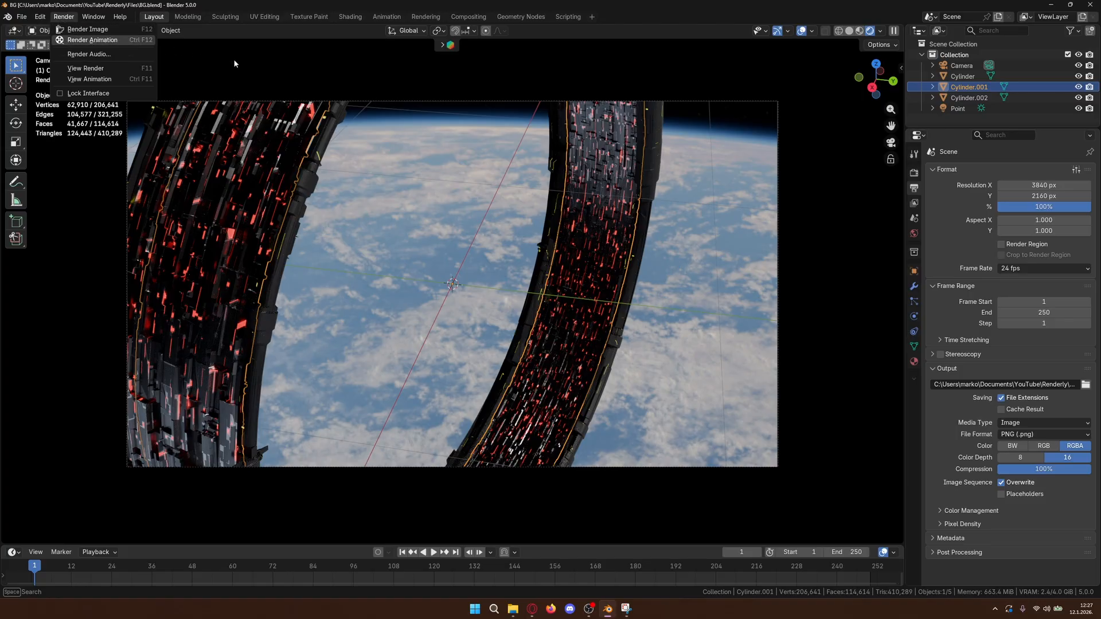
click(253, 71)
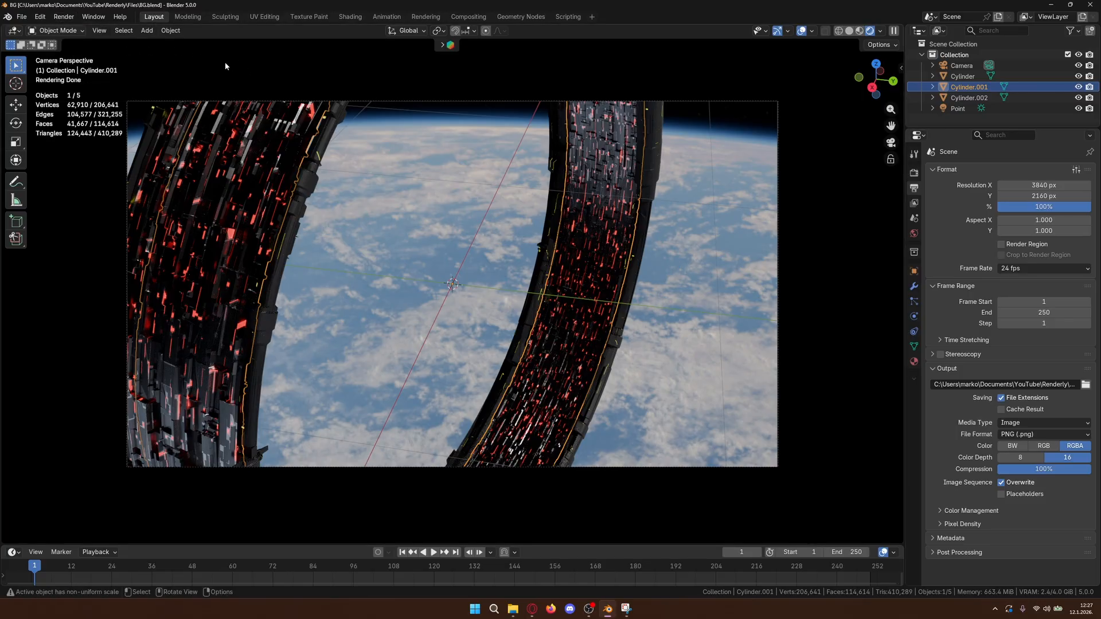
key(F12)
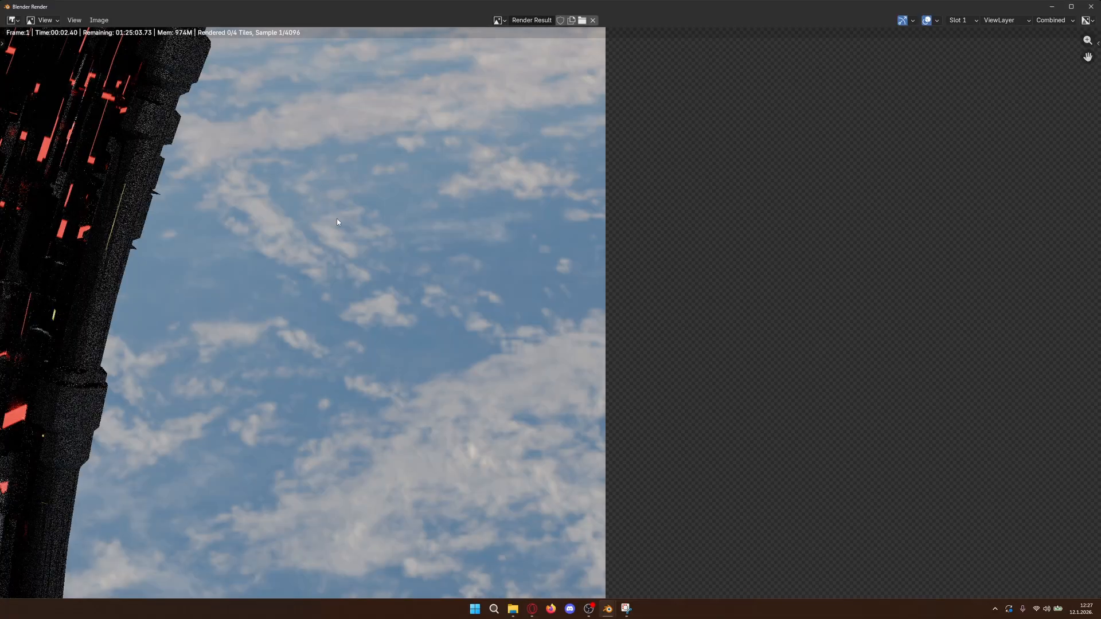
scroll(416, 308, down, 3)
scroll(416, 310, up, 2)
scroll(418, 312, down, 1)
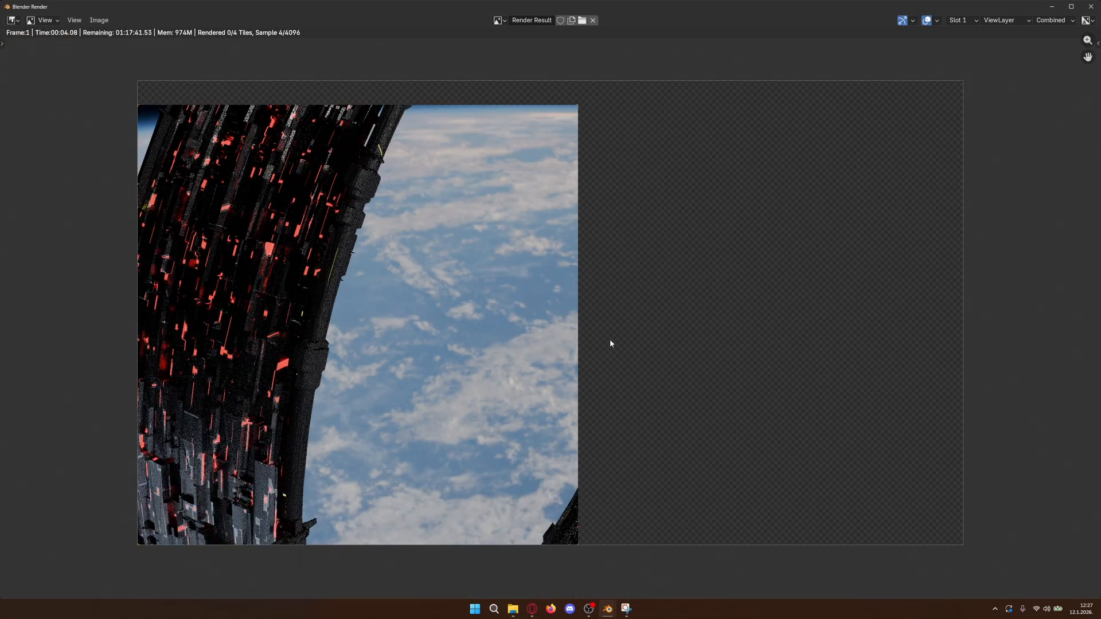
middle_drag(582, 329, 510, 310)
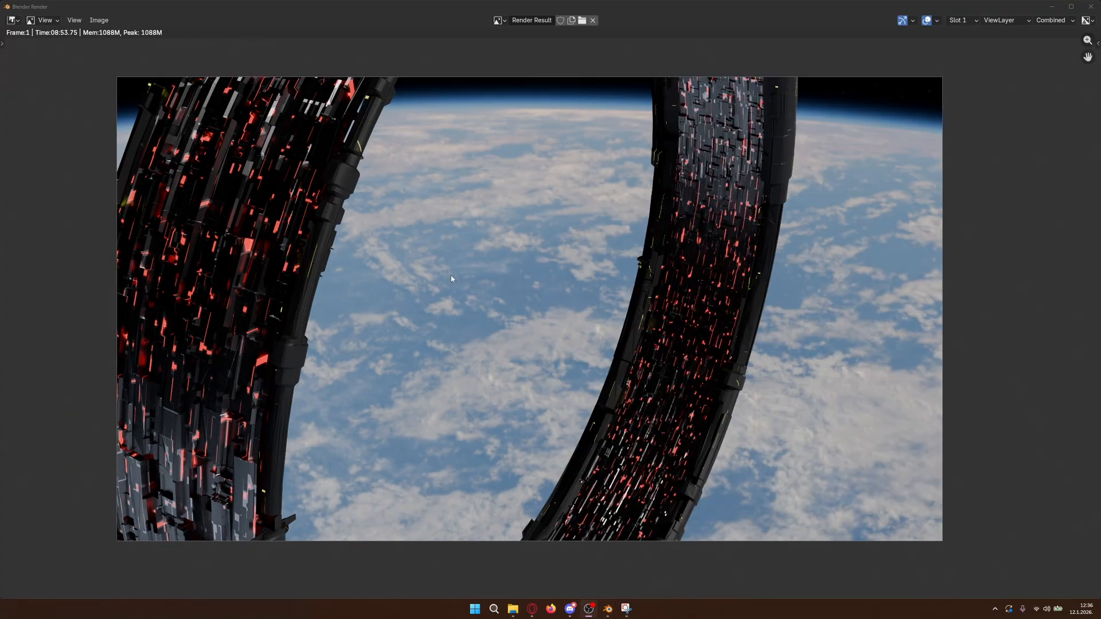
- Examine the finished render of the ring over Earth, both up close and as a whole
scroll(593, 269, down, 1)
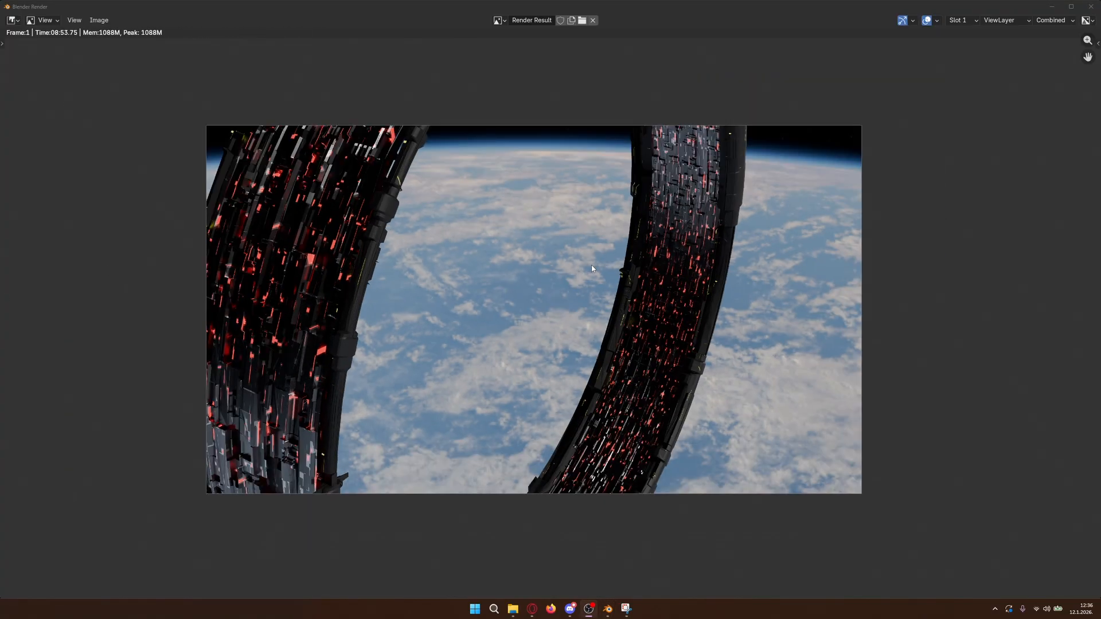
scroll(583, 307, up, 4)
scroll(583, 307, down, 3)
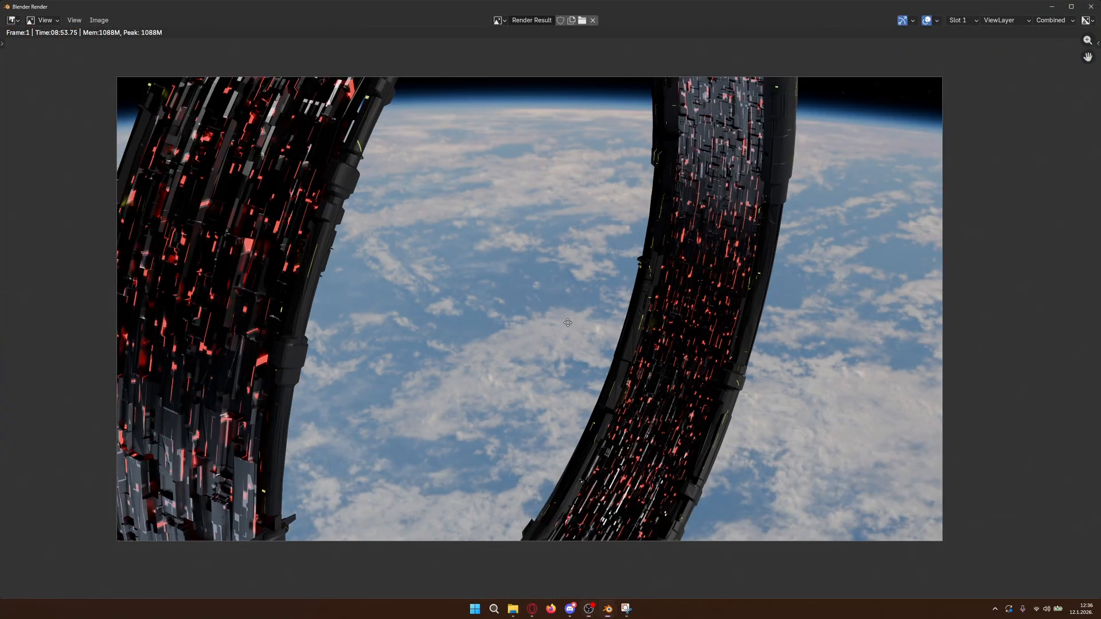
middle_drag(573, 322, 589, 320)
scroll(548, 400, down, 1)
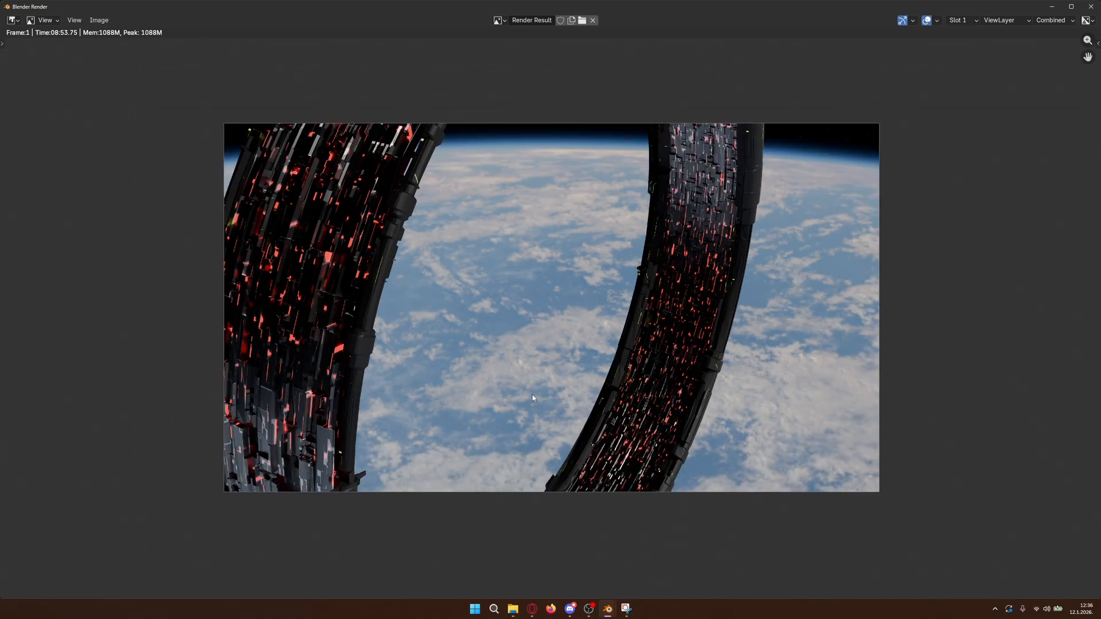
scroll(532, 395, up, 2)
scroll(549, 585, down, 3)
- Switch to the browser to view the Pinterest ring reference, and return to the Blender render window to compare the result
click(533, 608)
scroll(446, 303, down, 1)
scroll(424, 312, up, 1)
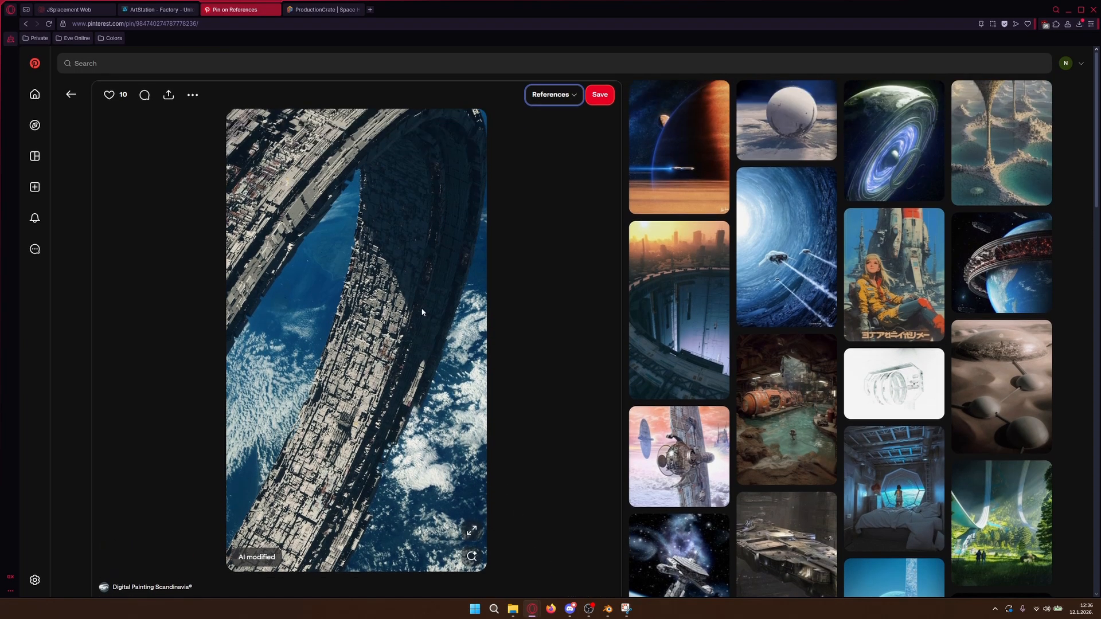
scroll(412, 313, down, 1)
scroll(411, 312, up, 1)
click(608, 609)
click(628, 591)
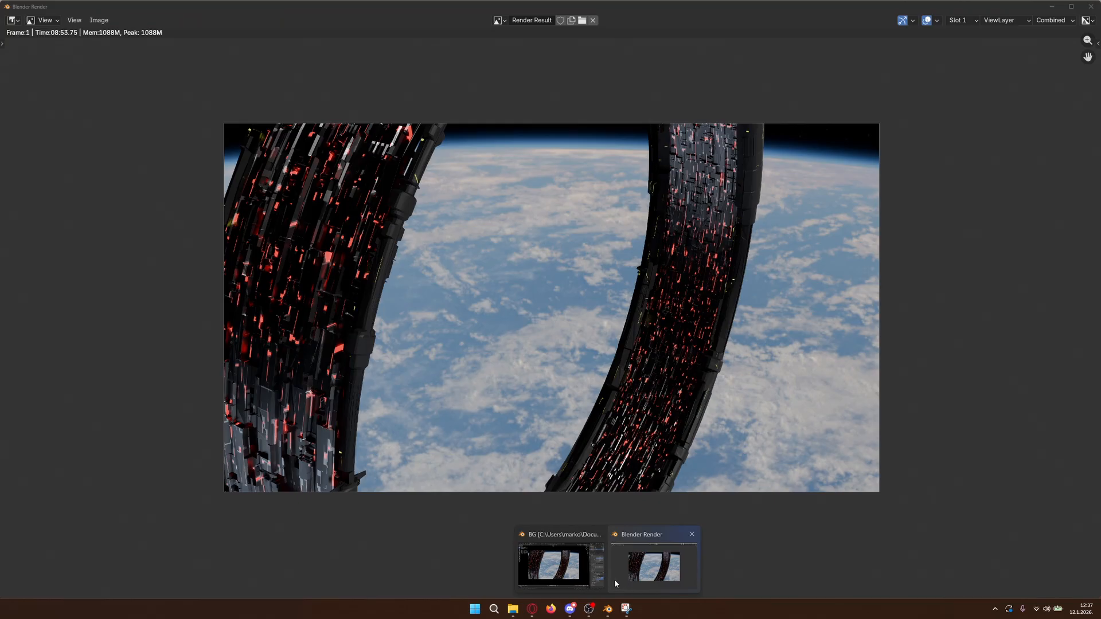
scroll(533, 383, up, 1)
scroll(534, 383, down, 1)
scroll(533, 379, up, 1)
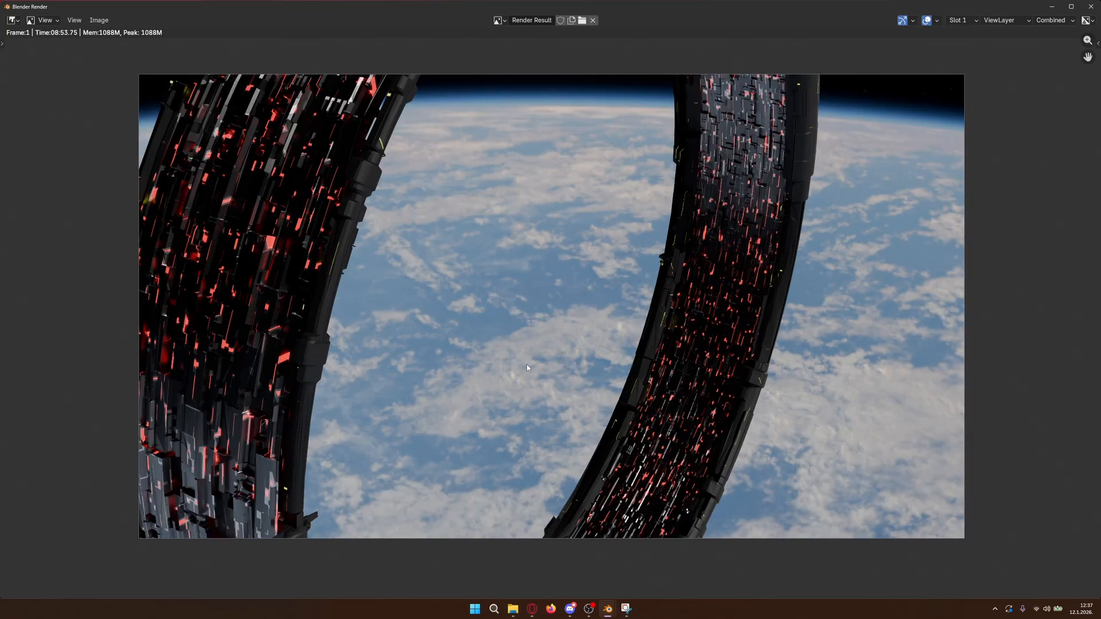
scroll(541, 353, down, 1)
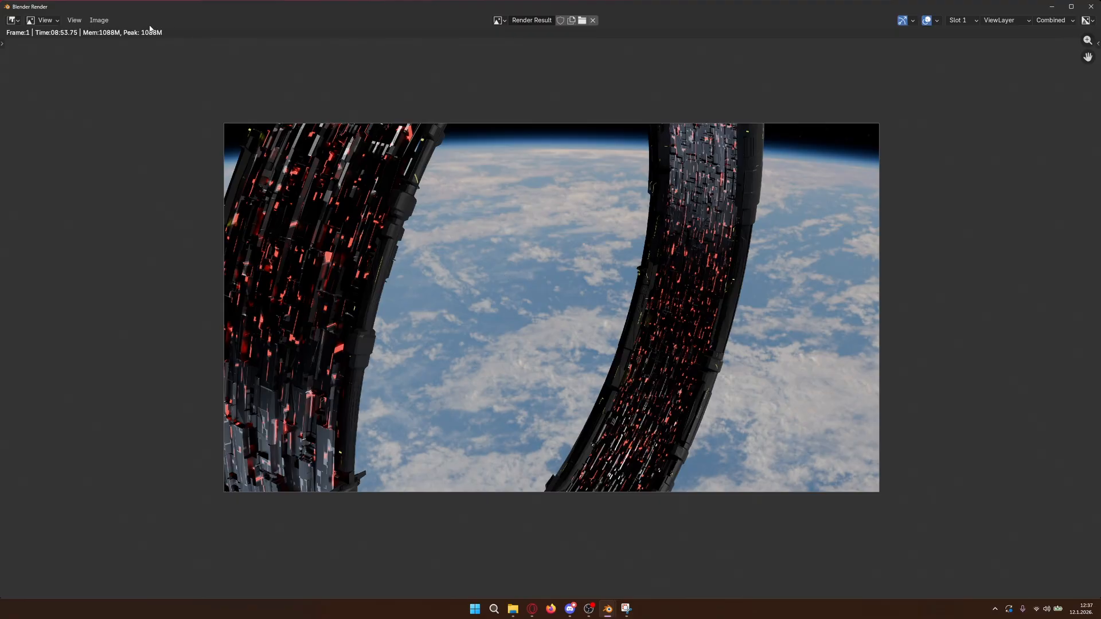
- Save the rendered image as SciFi Structure.png in the Files folder
click(102, 22)
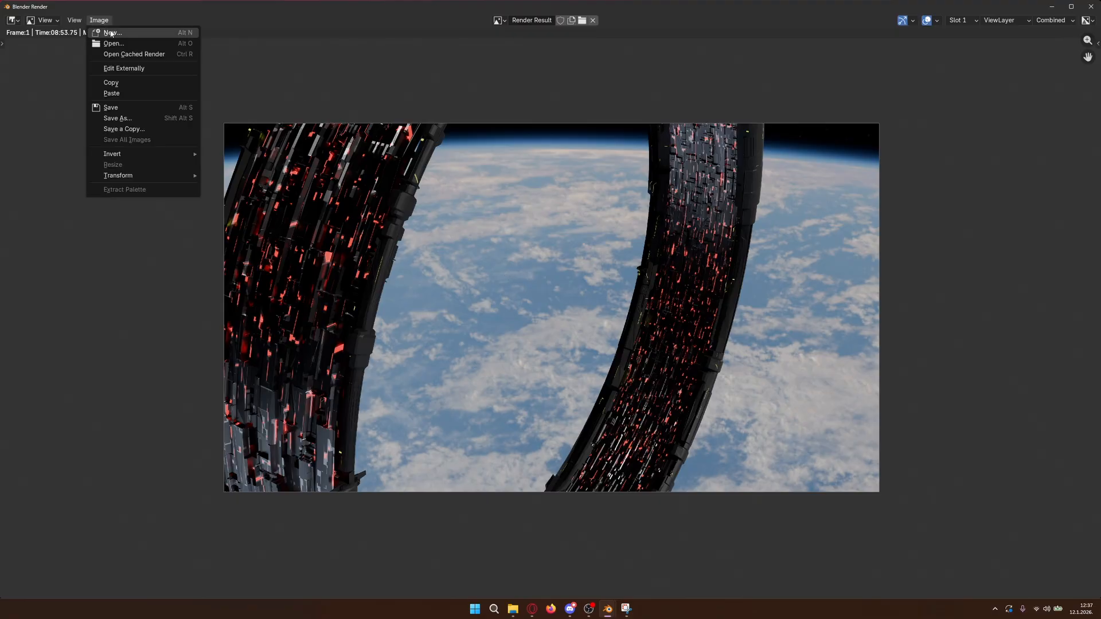
click(137, 119)
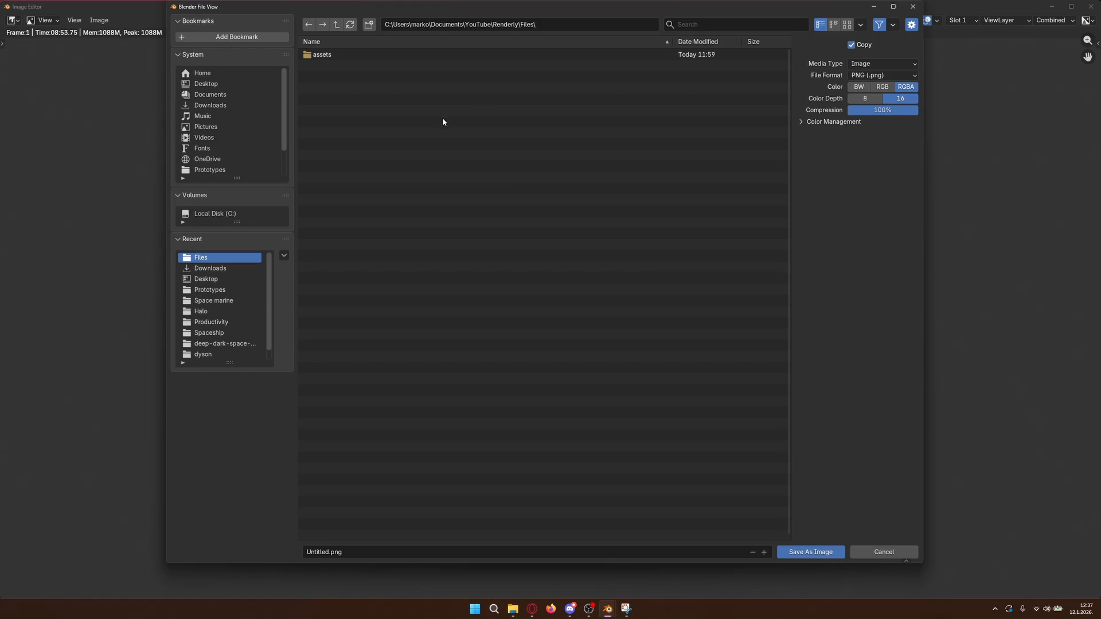
click(331, 553)
click(329, 552)
key(BackSpace)
key(BackSpace)
key(BackSpace)
key(BackSpace)
key(BackSpace)
key(BackSpace)
key(BackSpace)
key(BackSpace)
text(SciFi Structure)
key(Return)
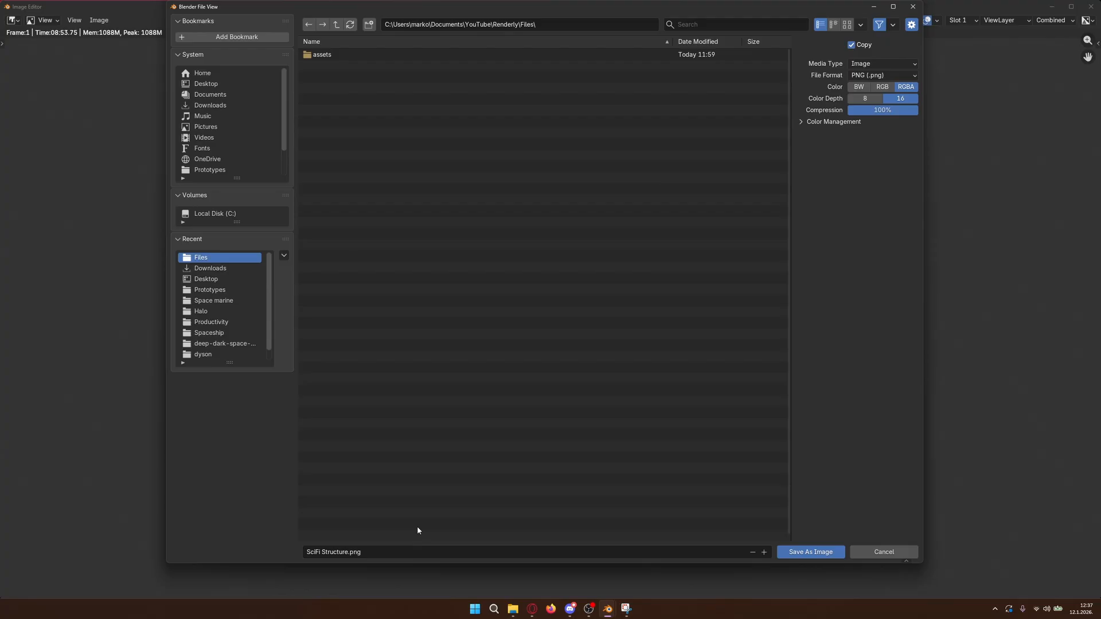